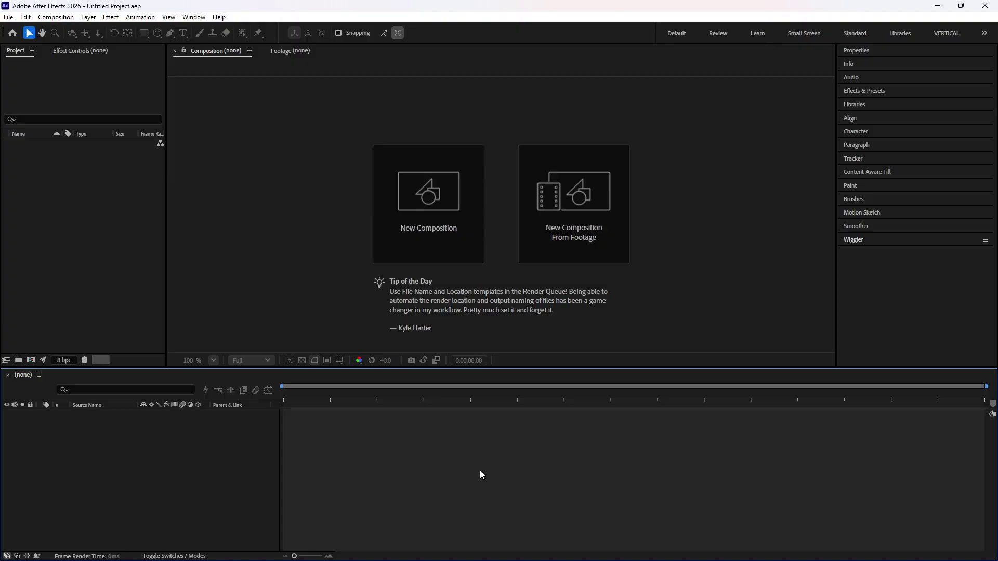
- Widen the Project panel and create a new 1920x1080 composition at 30 fps with a 20-second duration
drag(168, 267, 200, 273)
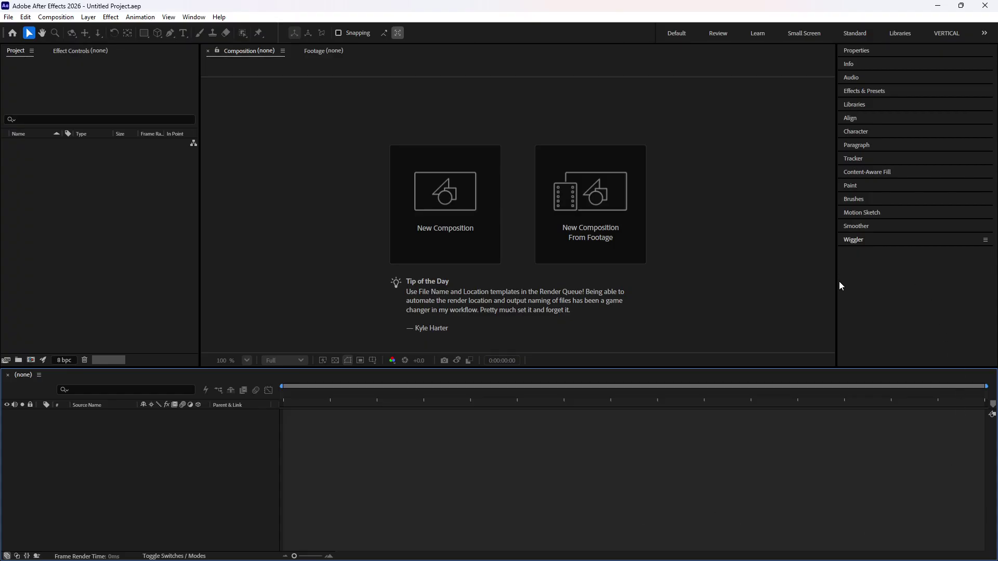
drag(837, 283, 851, 285)
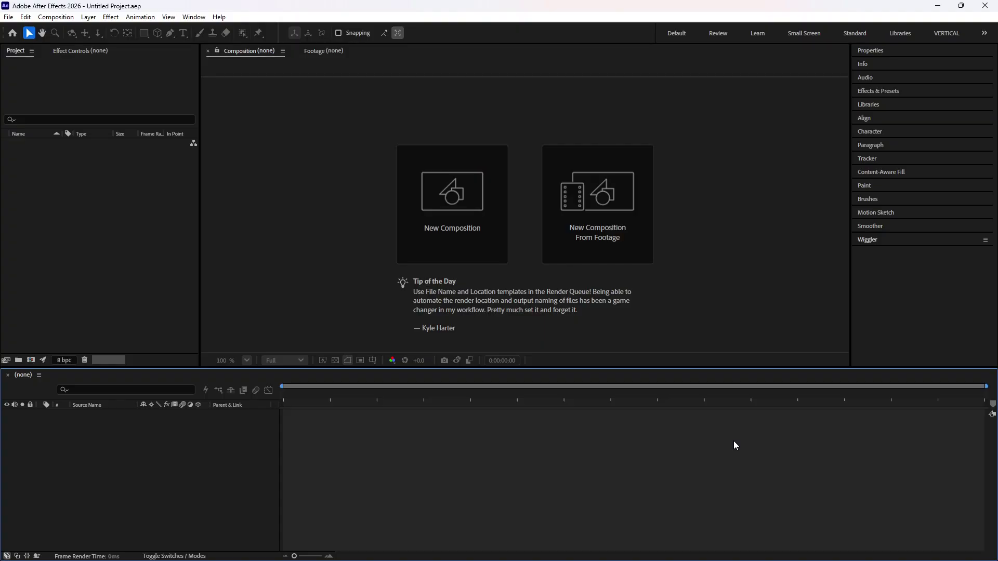
click(449, 171)
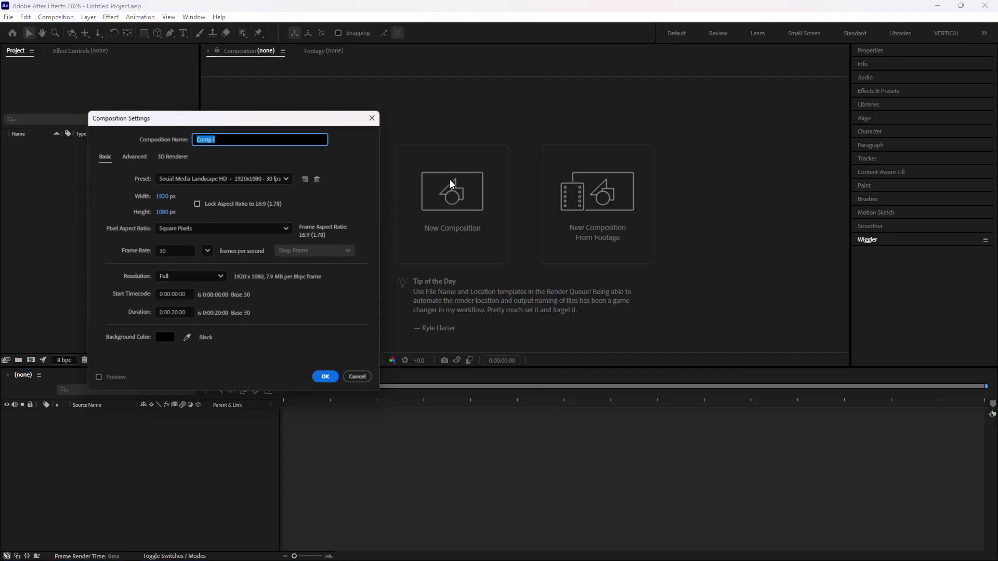
click(330, 382)
click(481, 264)
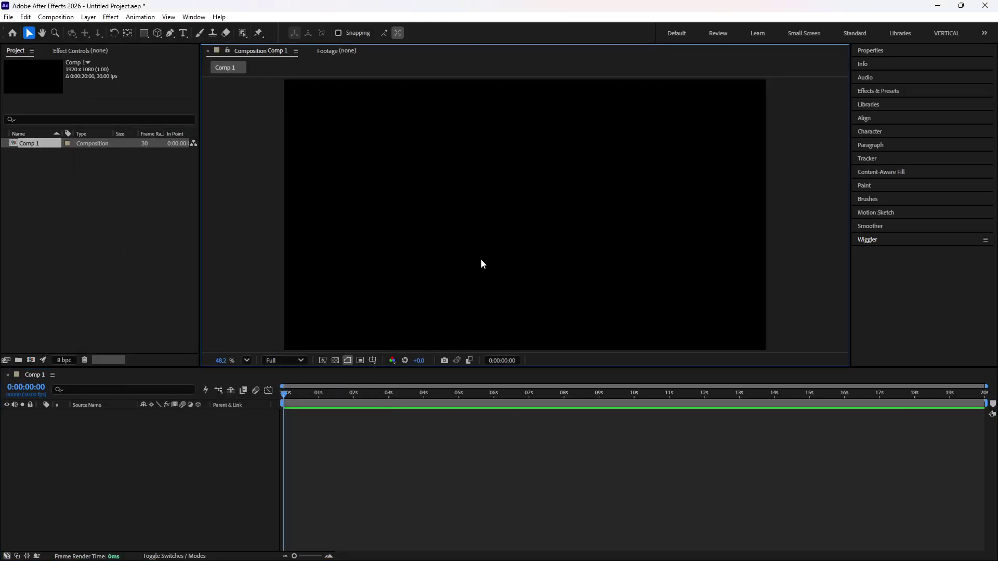
- Import the red car image pngwing.com (6) from New Volume (D:) and add it as a layer in Comp 1
click(107, 239)
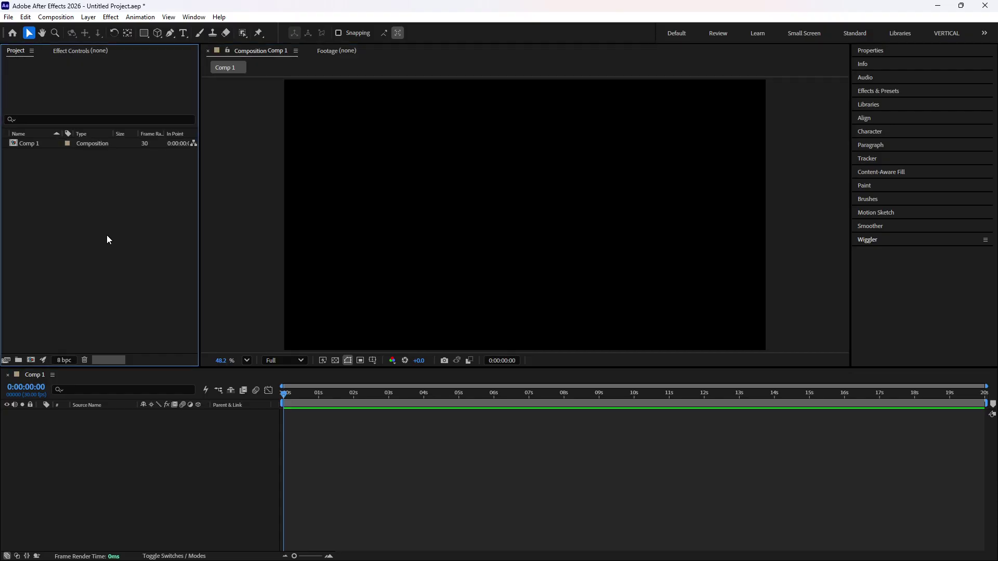
double_click(74, 187)
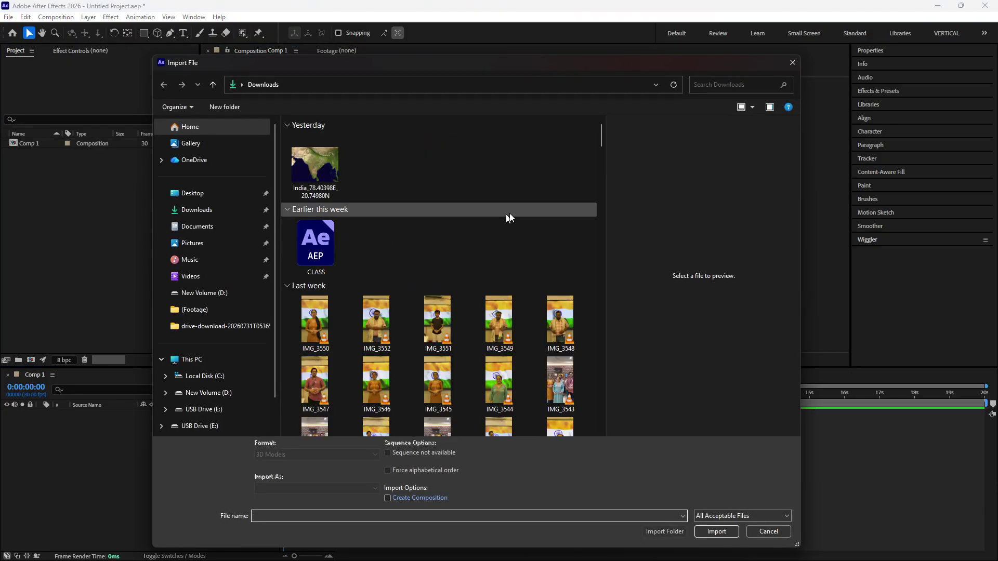
scroll(509, 259, down, 15)
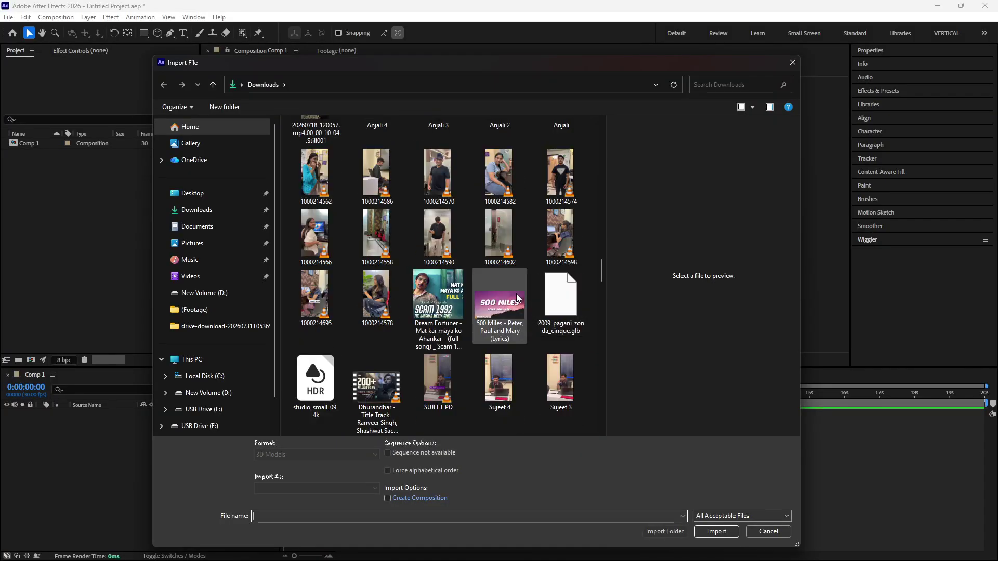
click(244, 292)
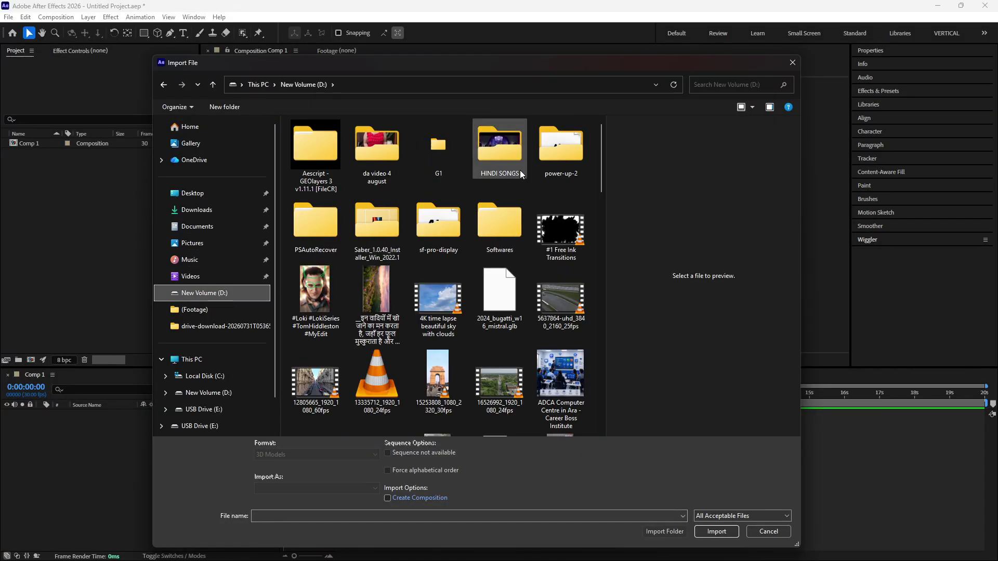
scroll(519, 234, down, 10)
click(332, 306)
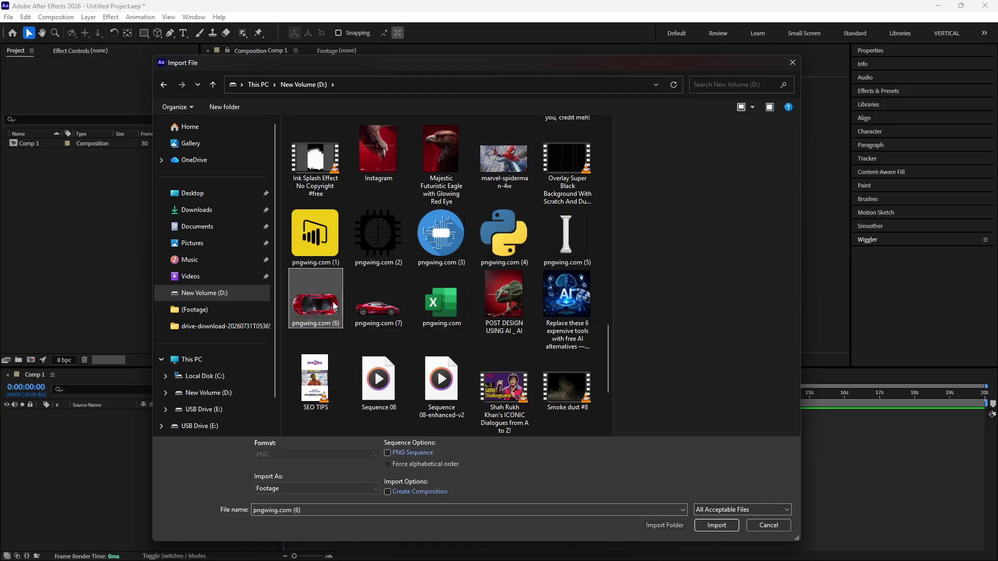
click(712, 527)
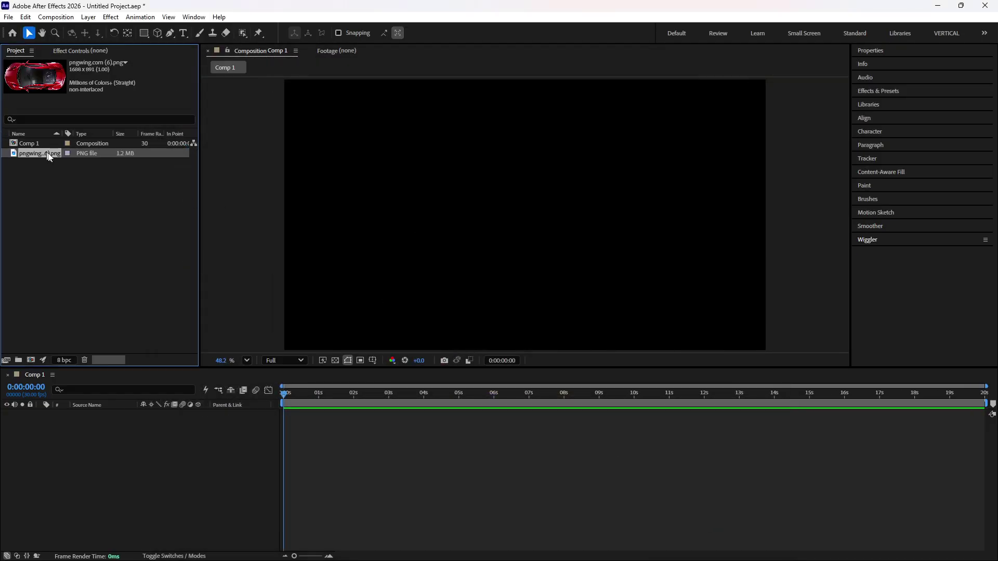
drag(48, 156, 93, 507)
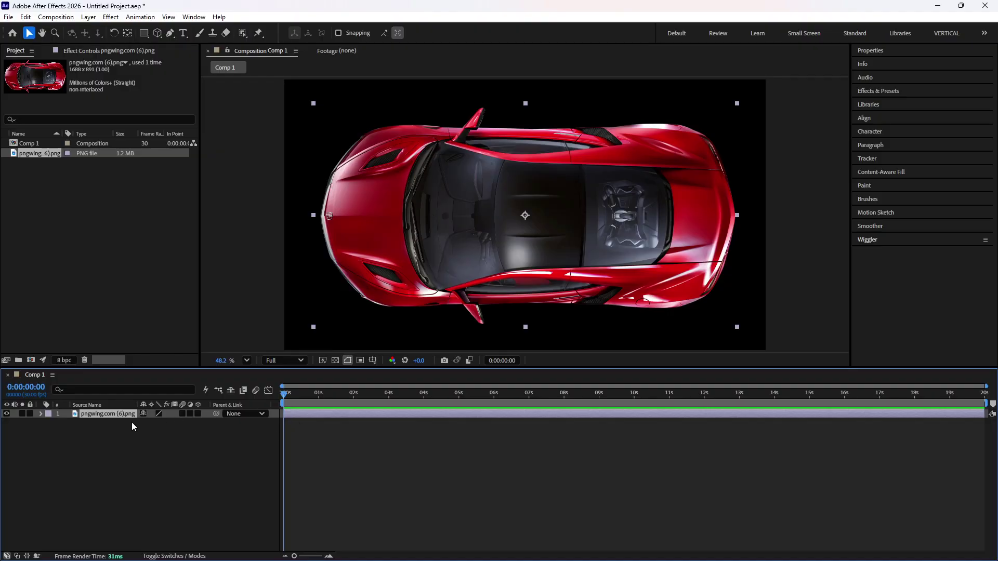
- Scale the car layer down to 31%
key(s)
drag(173, 423, 137, 423)
key(s)
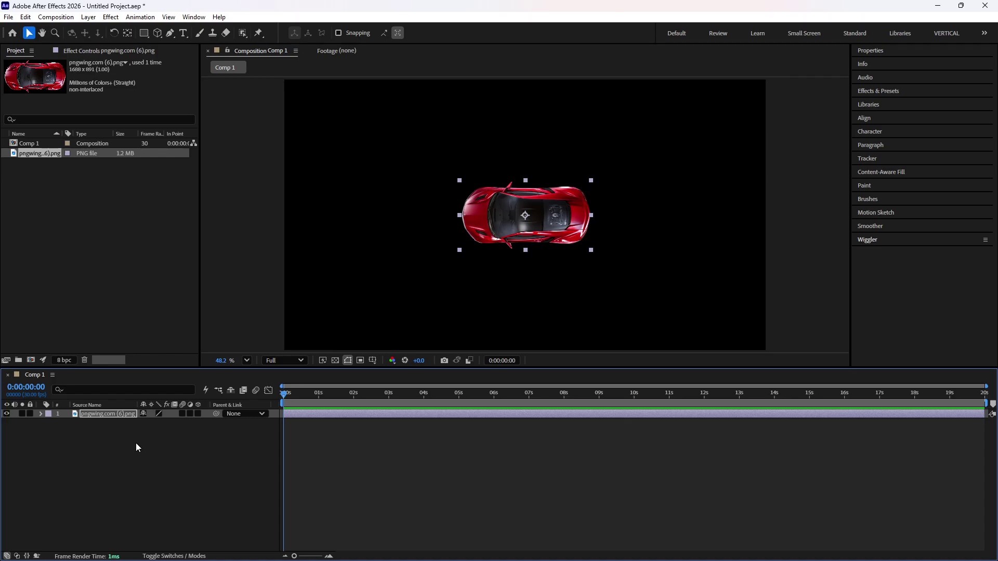
- Rotate the car layer to 180 degrees
key(r)
click(154, 423)
text(180)
key(Return)
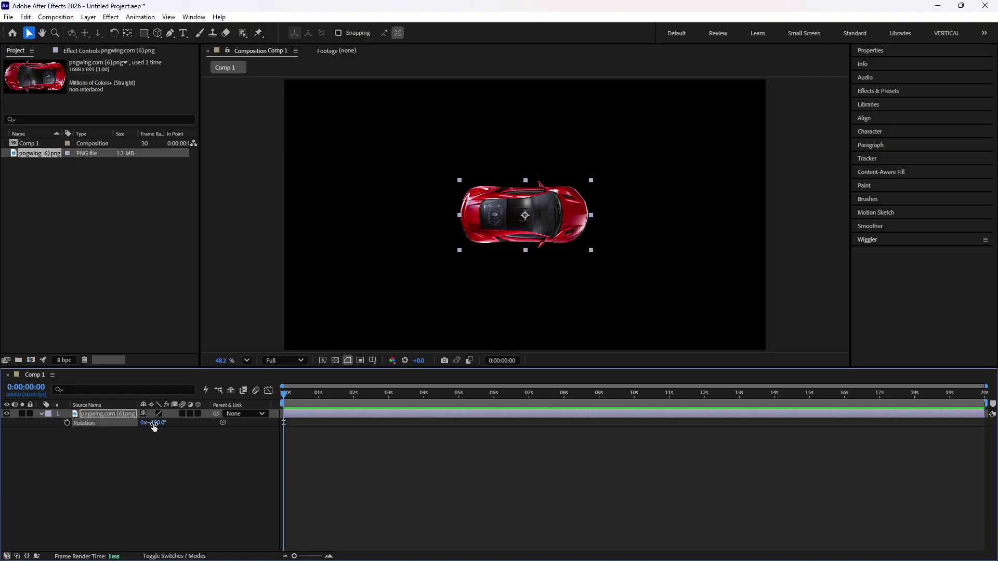
- Scale the car down slightly further and move it to the frame's lower-left corner, at about 264, 950
key(s)
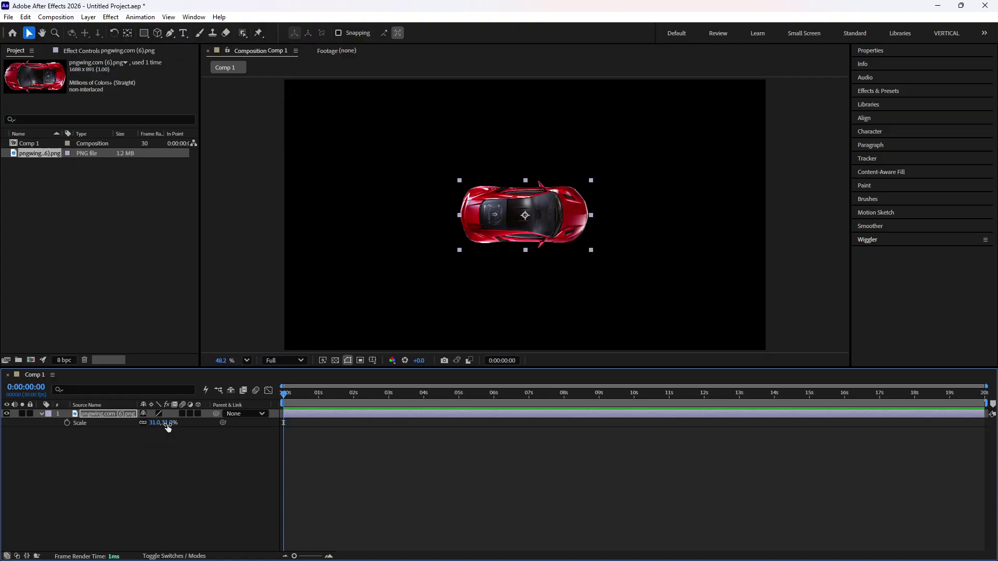
drag(167, 427, 158, 428)
click(506, 281)
click(518, 216)
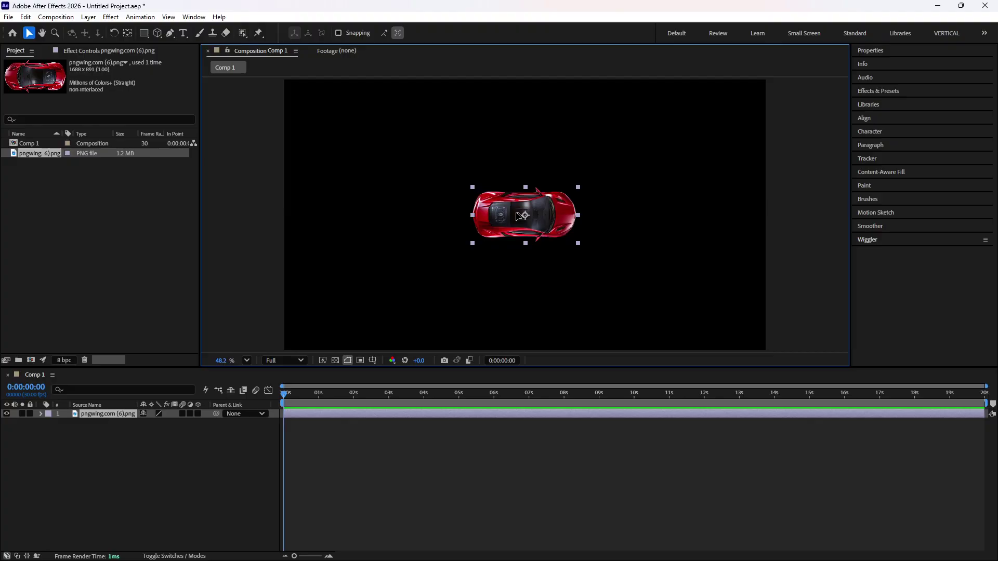
drag(518, 216, 342, 318)
click(382, 527)
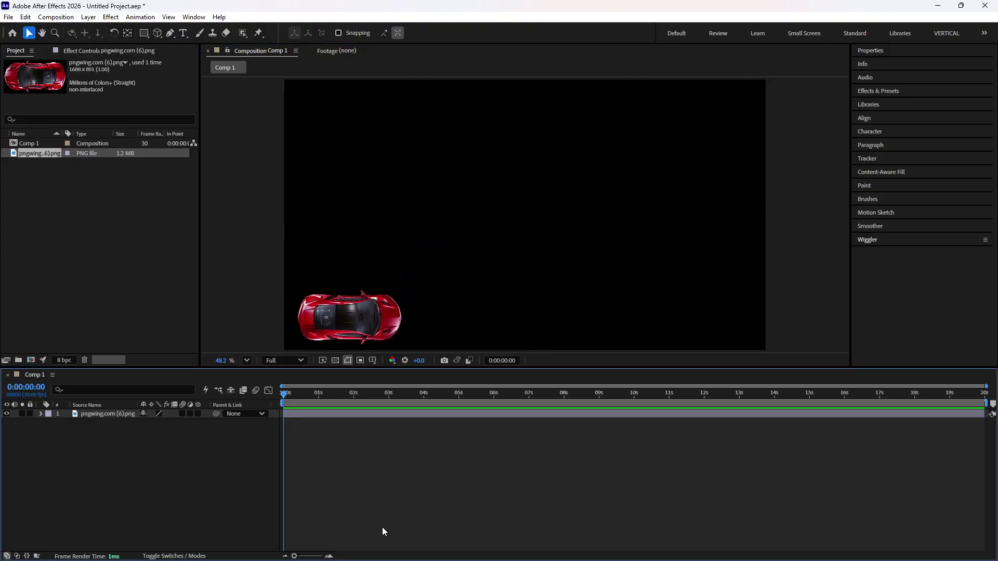
- Try to animate the car's position with keyframes at 0:00:00:00 and 0:00:02:14, moving it to the frame's upper-right corner at about 1659, 192
click(306, 417)
key(p)
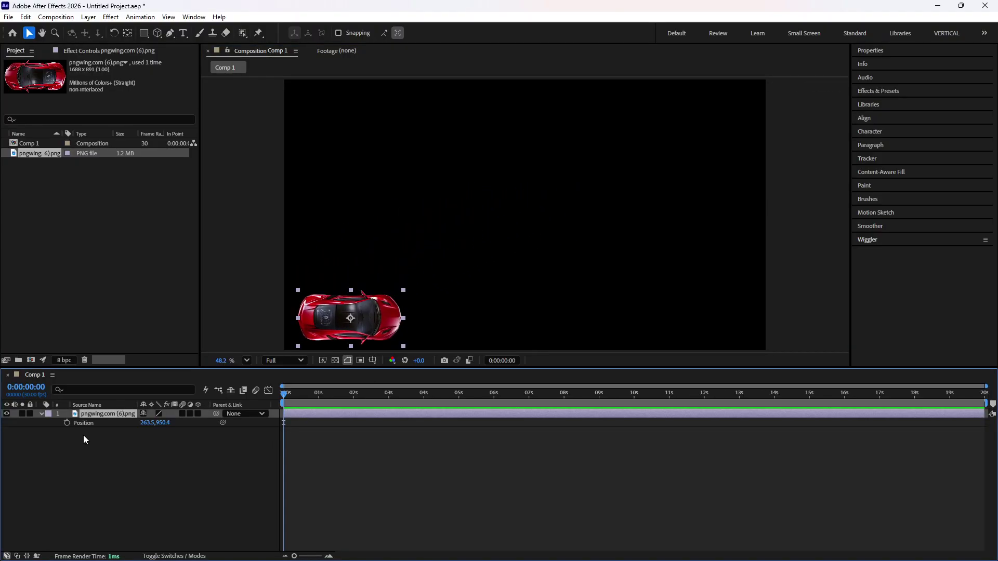
click(66, 423)
drag(311, 394, 370, 400)
drag(366, 326, 726, 131)
drag(312, 393, 366, 437)
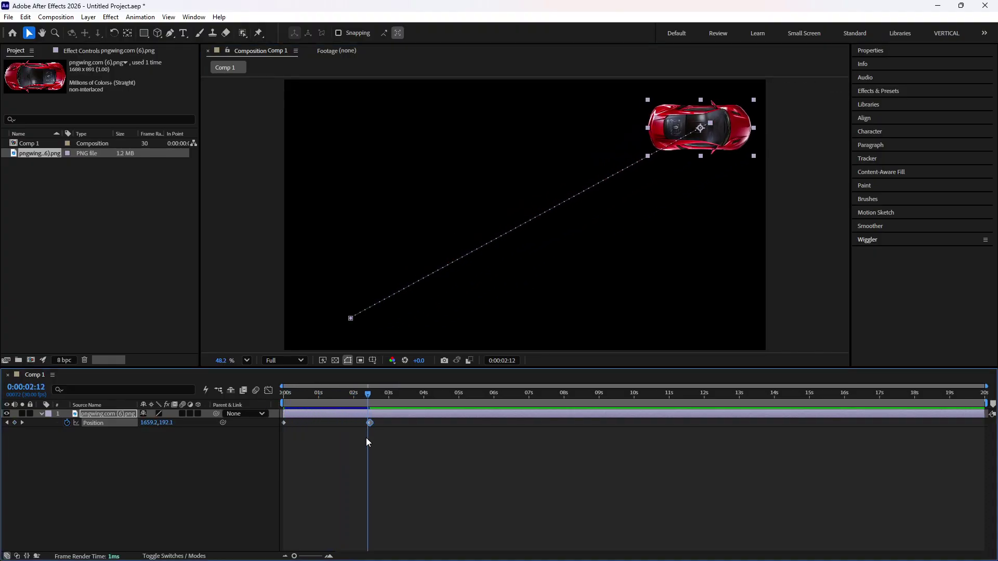
- Undo the car's position keyframes and deselect the layer
key(ctrl+z)
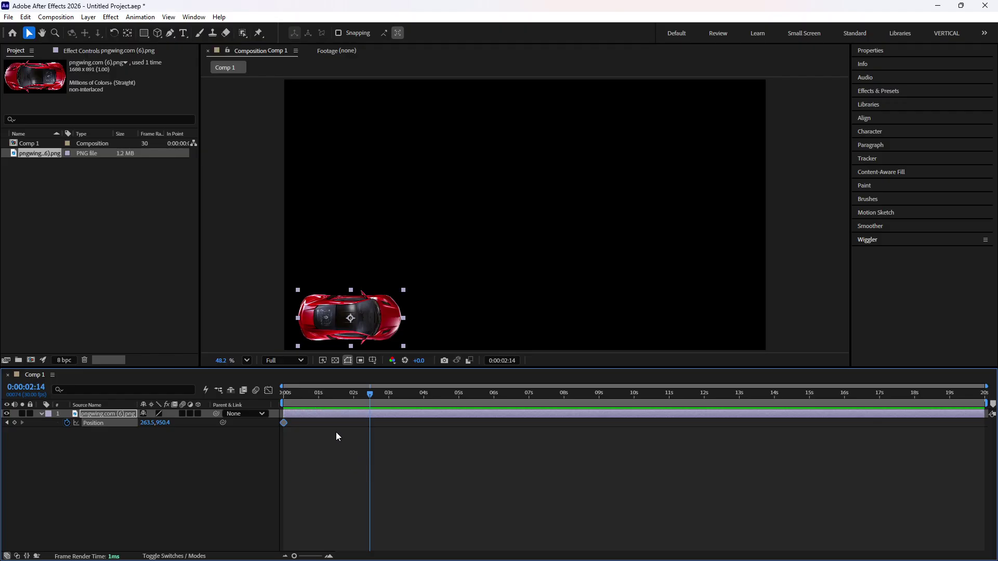
key(ctrl+z)
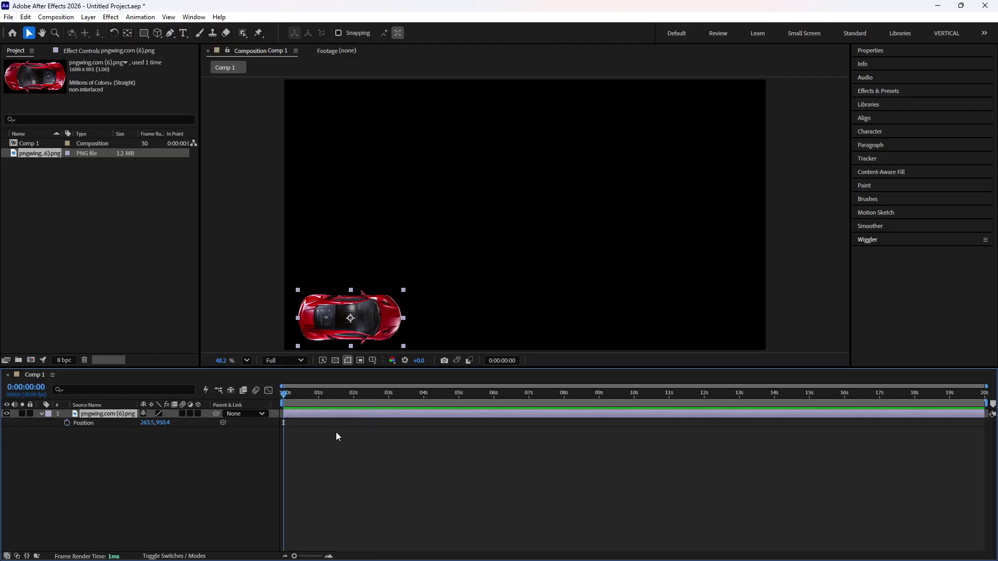
click(337, 434)
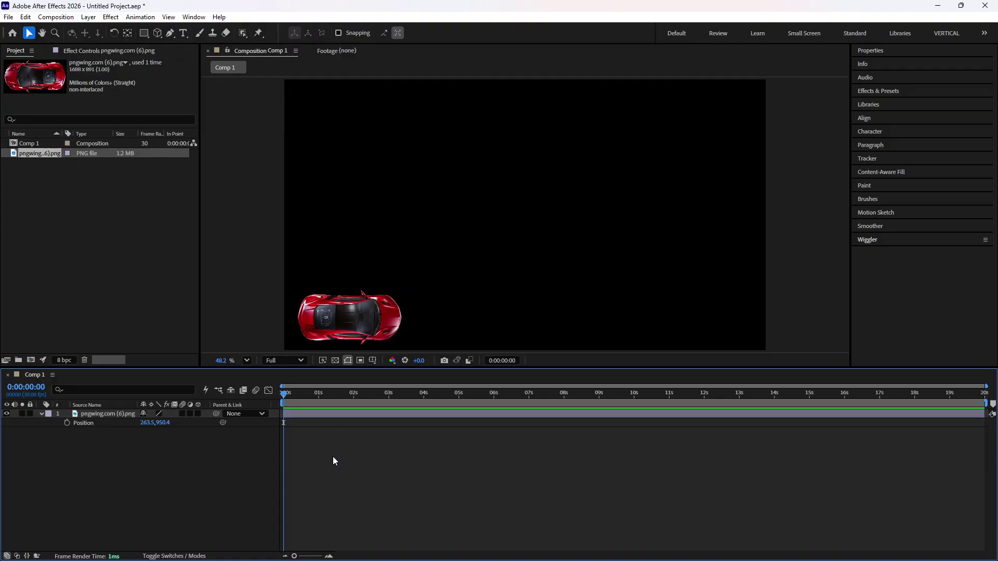
- Configure Motion Sketch for the car layer with a capture speed of 70% and a smoothing of 50
click(311, 421)
click(311, 414)
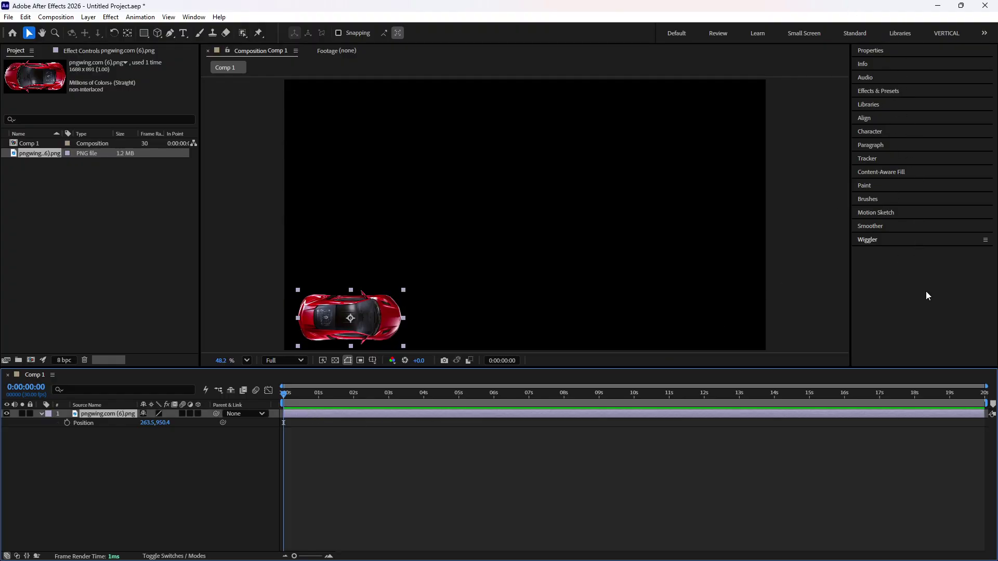
click(902, 218)
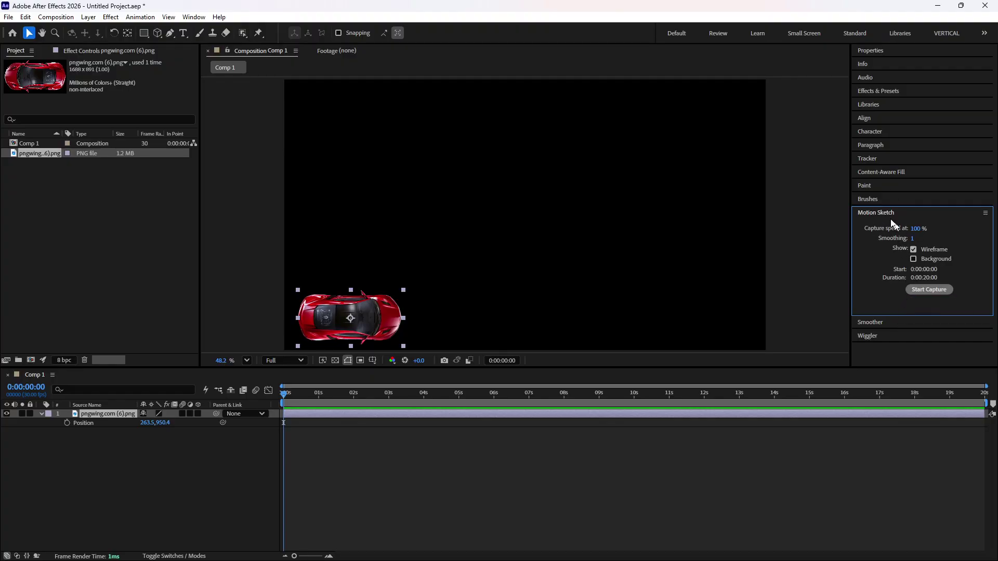
click(917, 227)
text(70)
key(Return)
key(Return)
- Capture a freehand looping path for the car with Motion Sketch, from the lower-left to the lower-right corner, and preview the animation
click(933, 289)
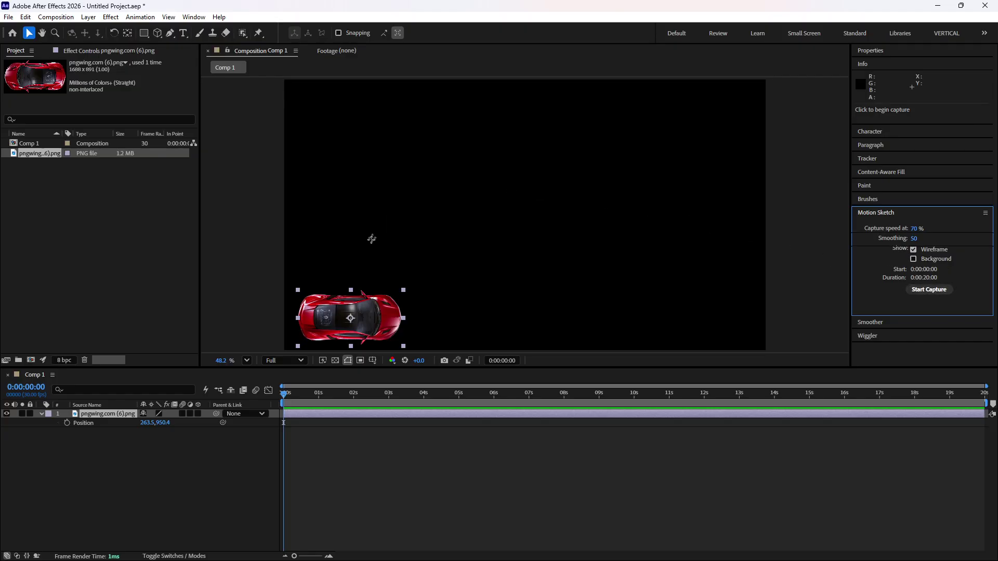
mouse_move(350, 318)
mouse_down()
mouse_move(371, 326)
mouse_move(472, 283)
mouse_move(505, 149)
mouse_move(391, 94)
mouse_move(379, 182)
mouse_move(566, 206)
mouse_move(551, 279)
mouse_move(534, 112)
mouse_move(720, 198)
mouse_move(528, 218)
mouse_move(362, 196)
mouse_move(290, 271)
mouse_move(362, 341)
mouse_move(583, 360)
mouse_move(681, 342)
mouse_move(753, 276)
mouse_move(219, 230)
mouse_move(286, 282)
mouse_move(387, 300)
mouse_move(725, 304)
mouse_up()
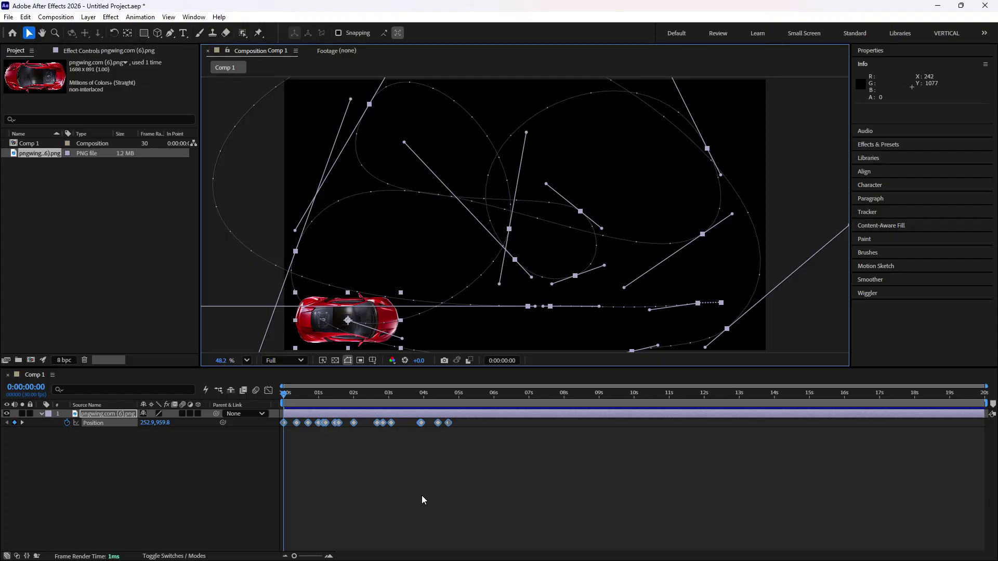
key(space)
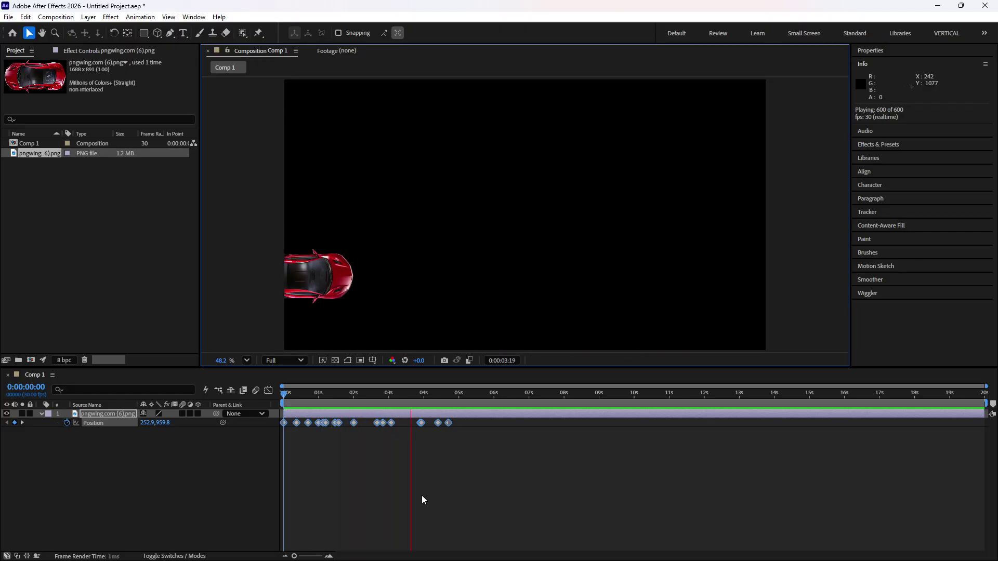
key(space)
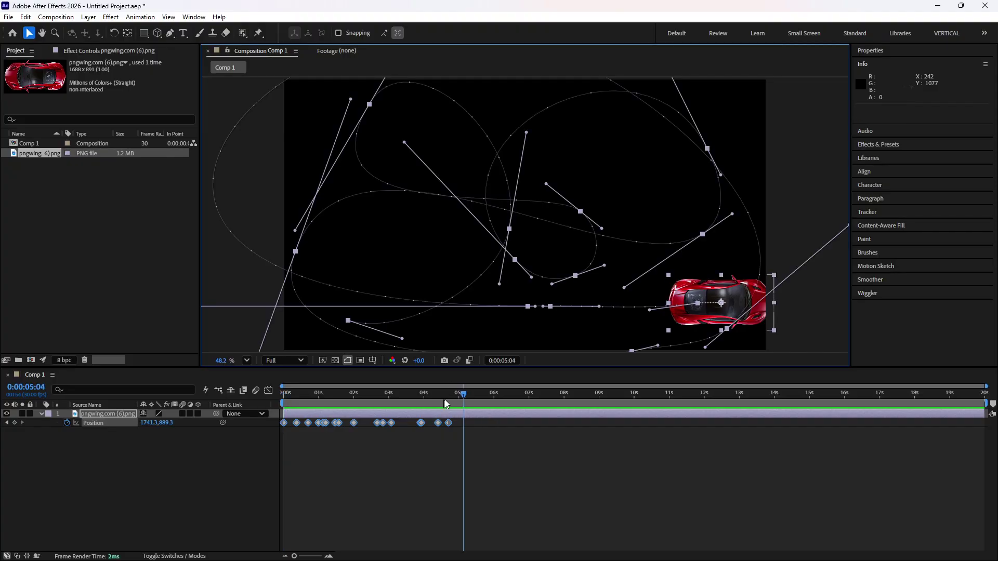
click(469, 462)
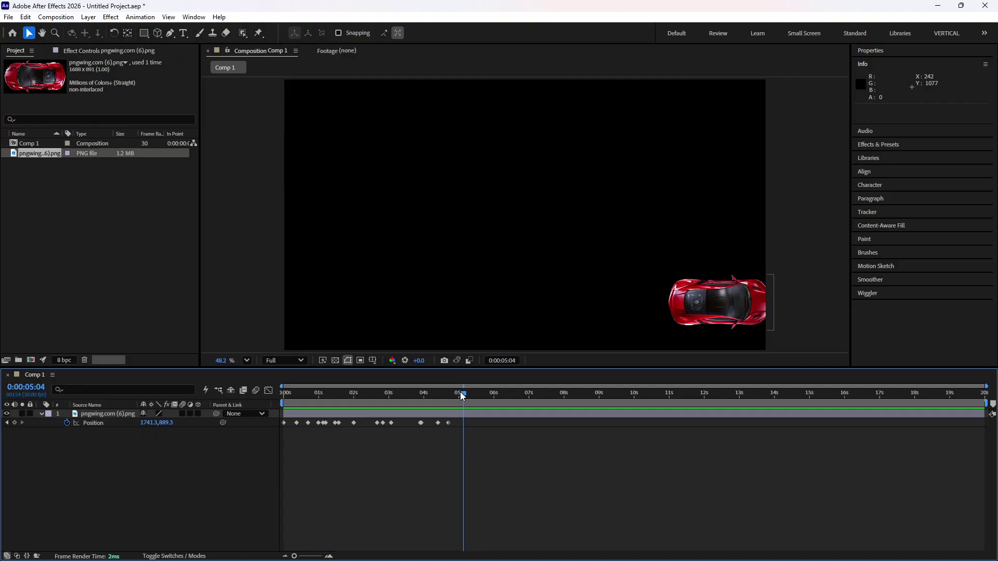
- Try to reposition the car at the 0:00:04:12 position keyframe to about 1364, 359
drag(460, 392, 428, 395)
click(406, 416)
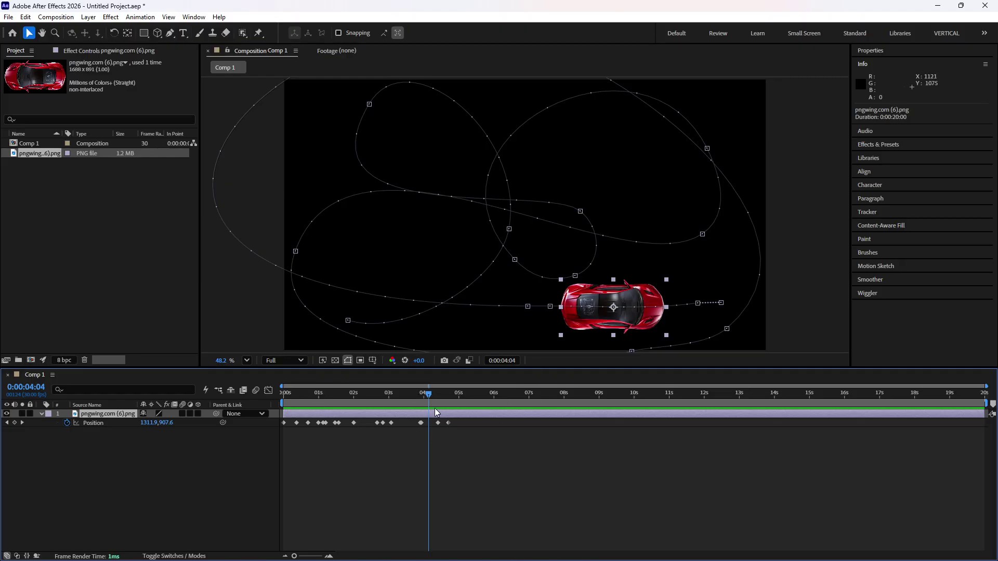
drag(428, 395, 434, 401)
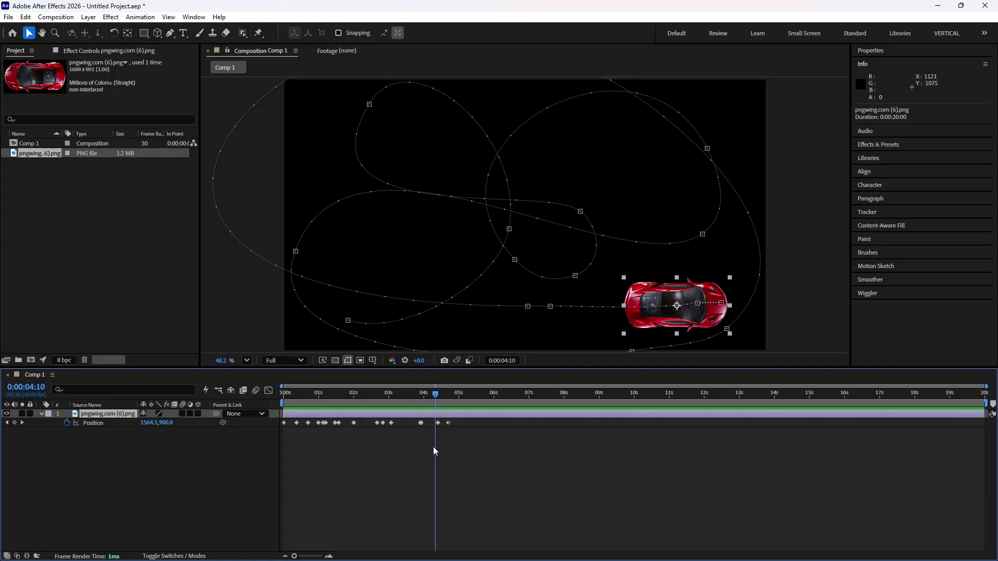
key(k)
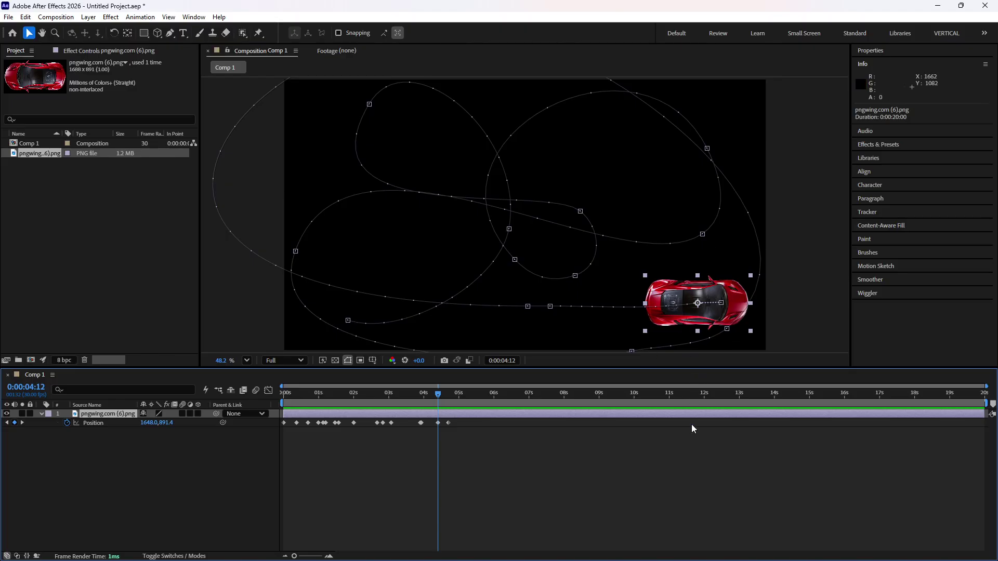
click(437, 423)
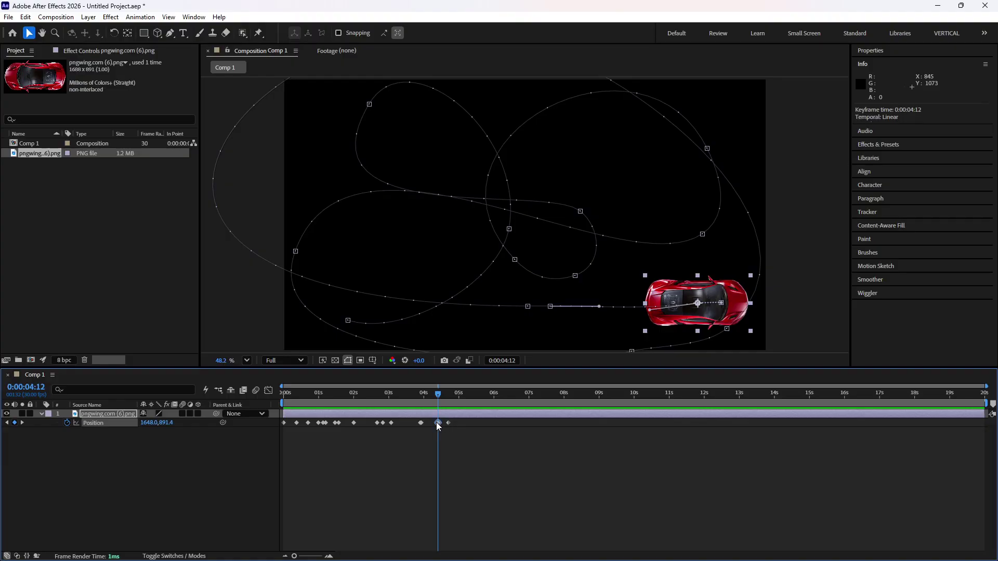
drag(716, 289, 644, 155)
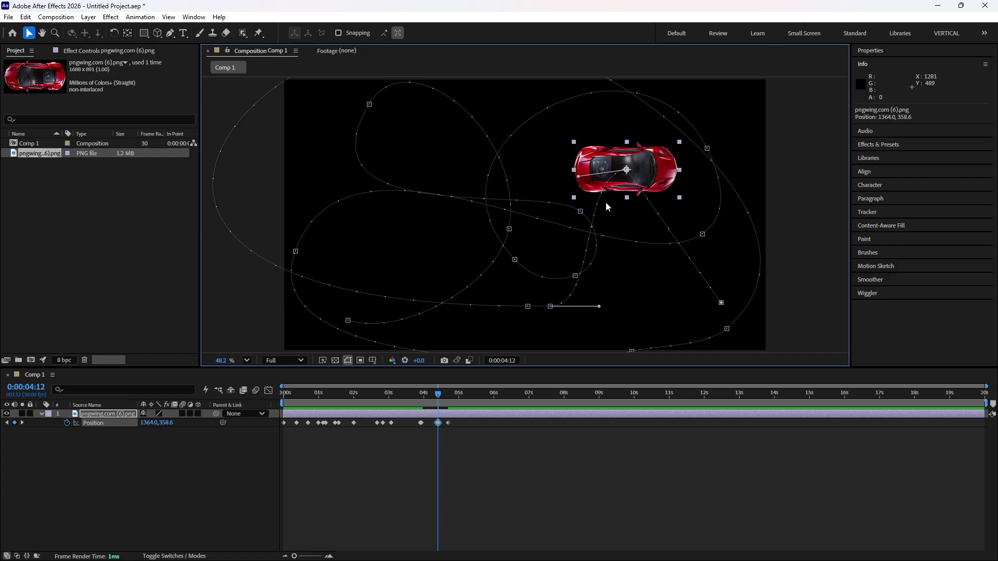
- Undo the last position change of the car and deselect its keyframe
key(ctrl+z)
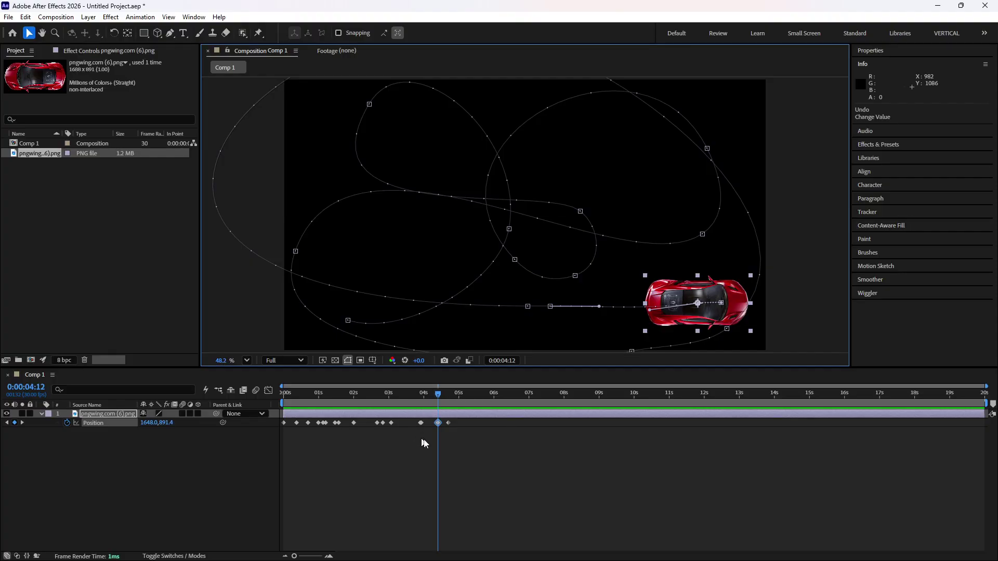
click(443, 442)
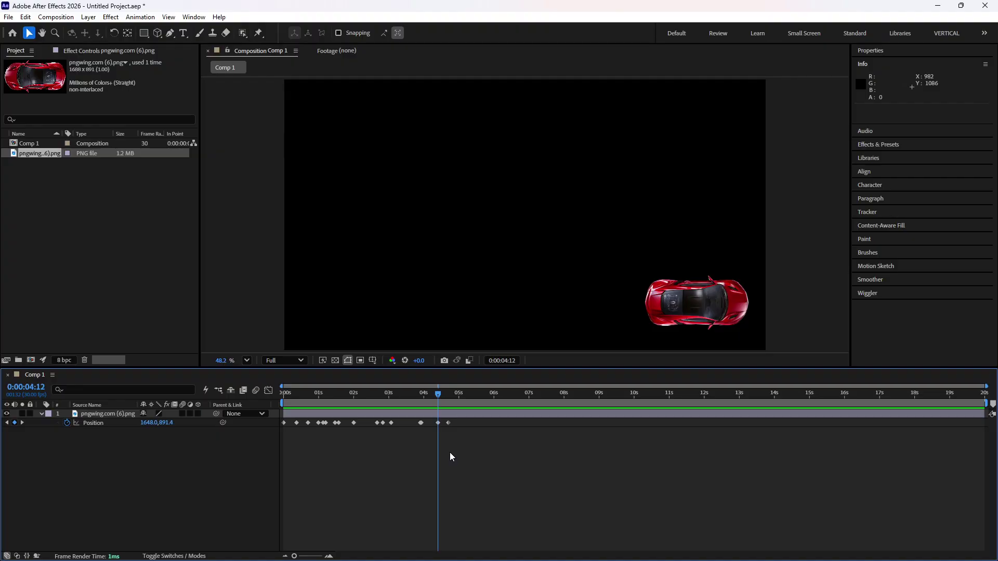
- Reposition the car at the last position keyframe, 0:00:04:21, to 1650.1, 891.4 so it stays inside the frame, and preview from the start
key(k)
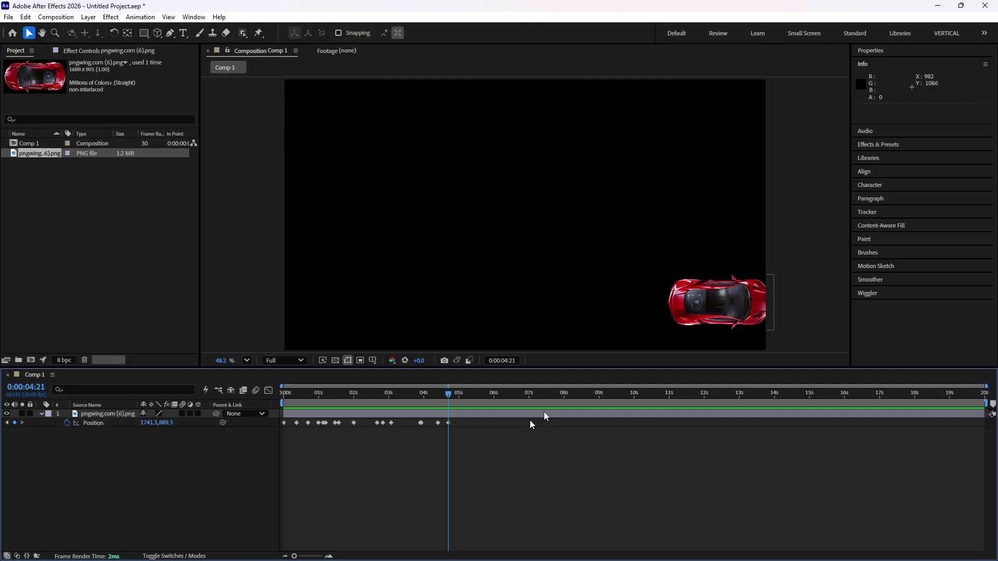
click(449, 422)
drag(734, 295, 714, 298)
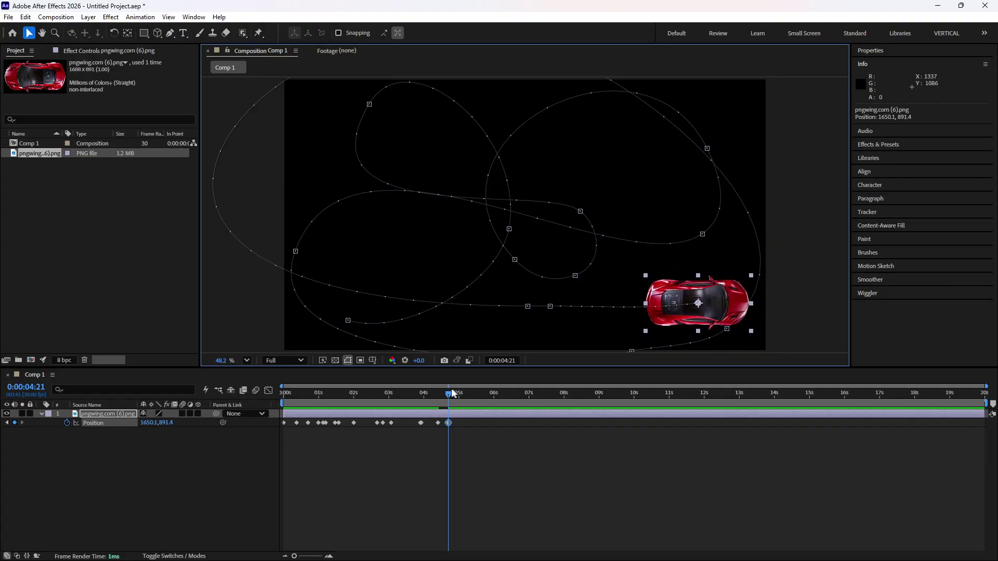
drag(449, 394, 267, 394)
key(space)
key(space)
key(Home)
key(space)
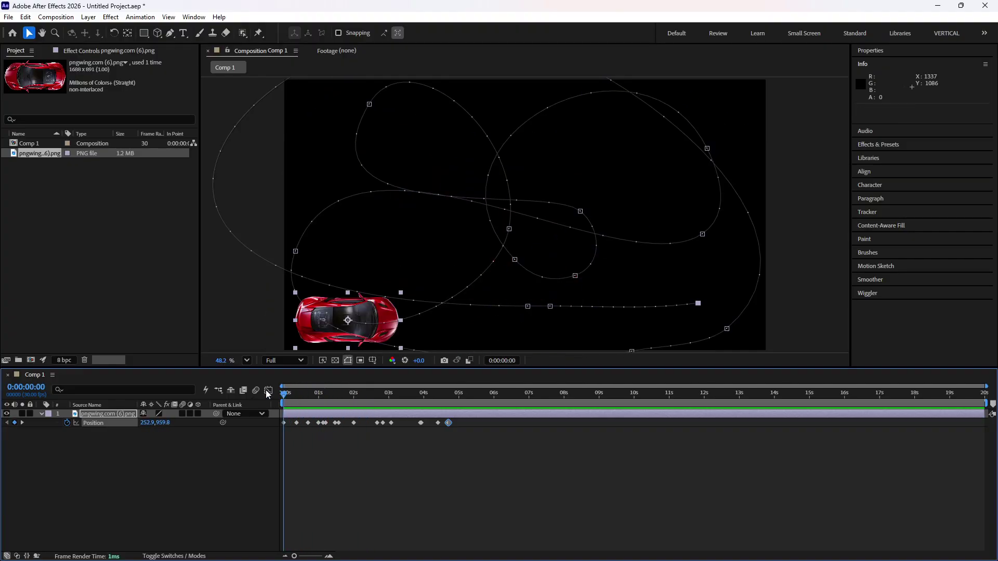
- Stretch all of the car's position keyframes proportionally so the last one lands just before 14 seconds
drag(575, 463, 272, 416)
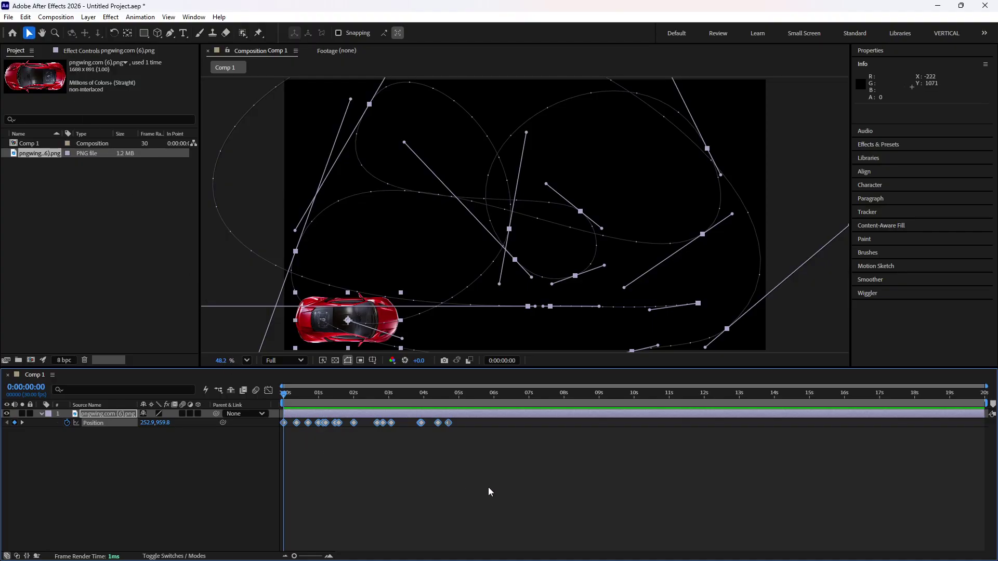
drag(448, 423, 768, 424)
click(458, 478)
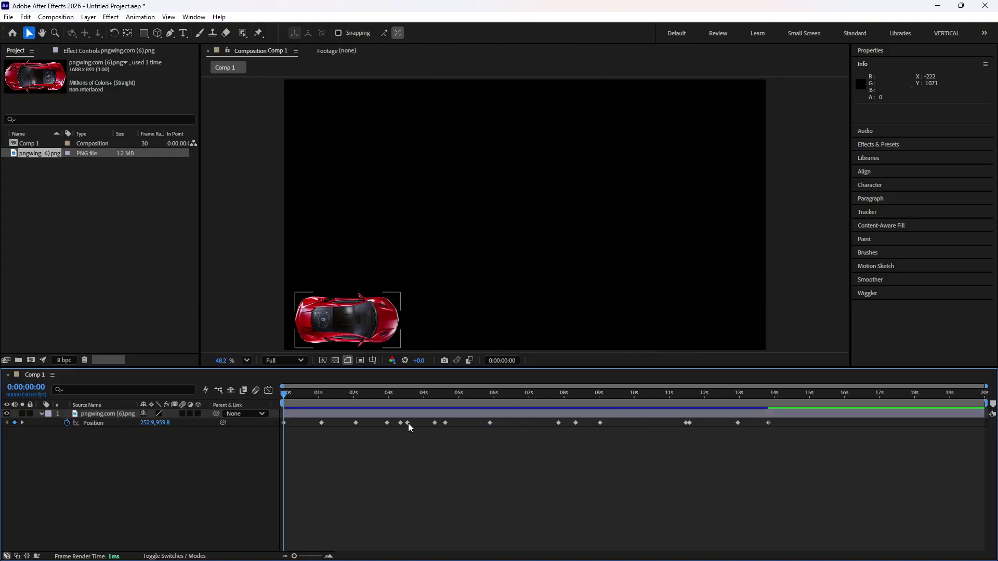
- Even out the spacing of the position keyframes by retiming individual ones, including moves to 0:00:04:19, 0:00:09:27 and 0:00:02:20, and preview the motion
drag(408, 423, 446, 423)
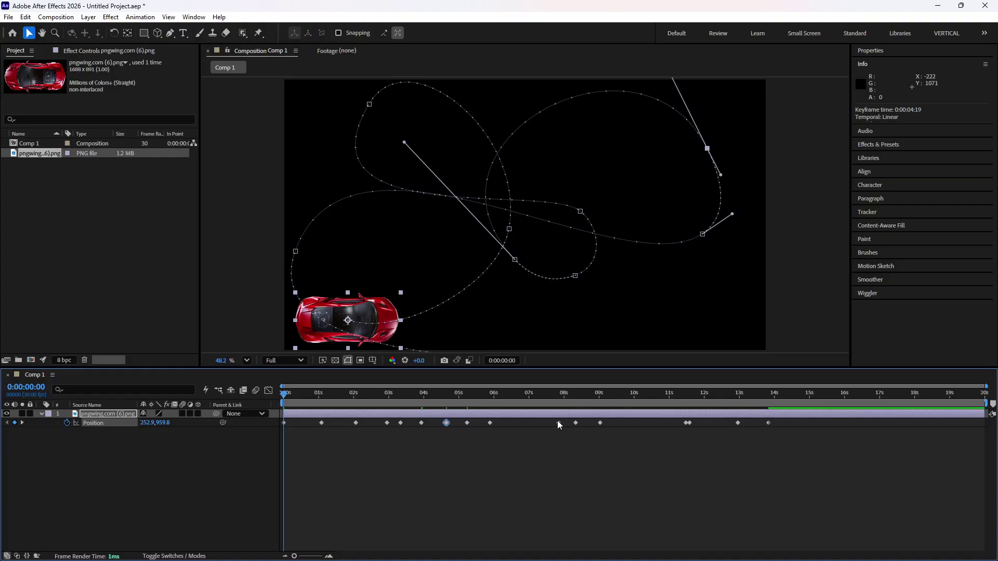
drag(559, 423, 591, 423)
click(677, 424)
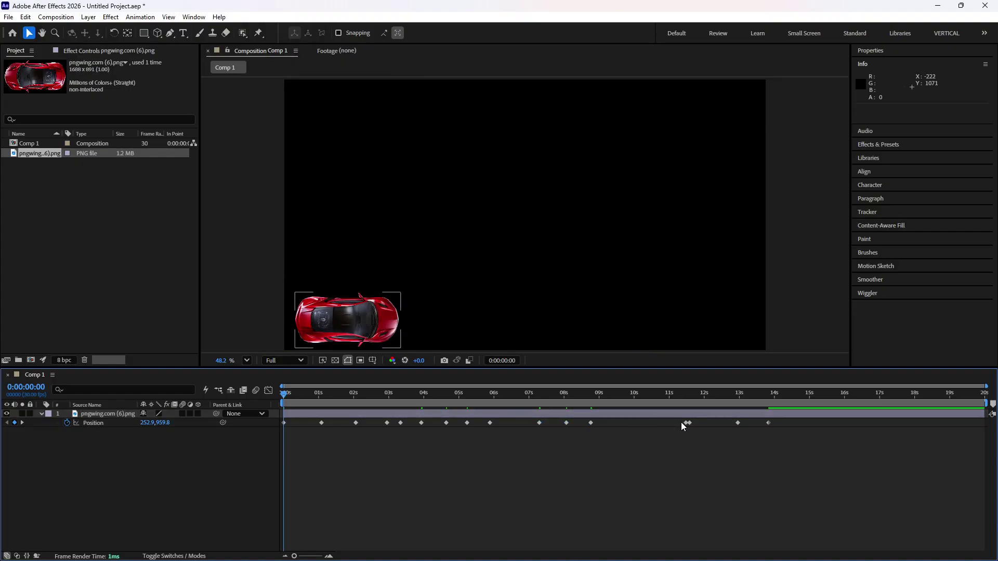
drag(684, 422, 630, 422)
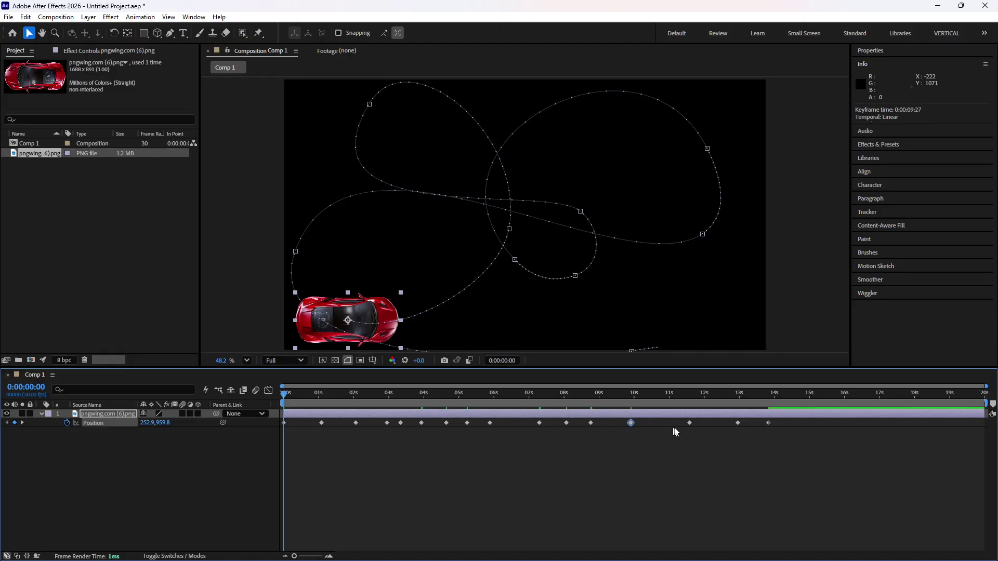
drag(690, 422, 671, 423)
drag(542, 423, 528, 422)
drag(387, 423, 378, 423)
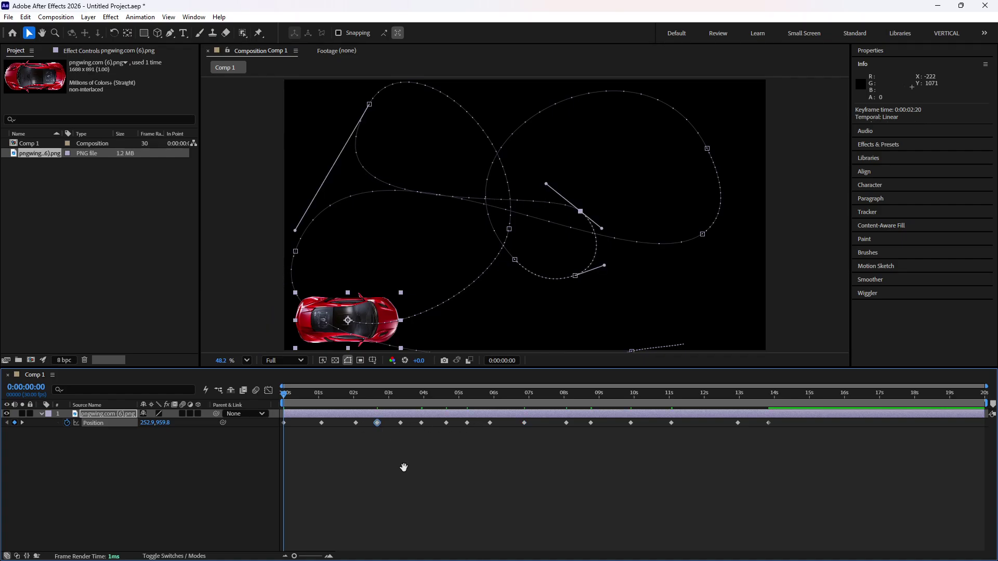
key(space)
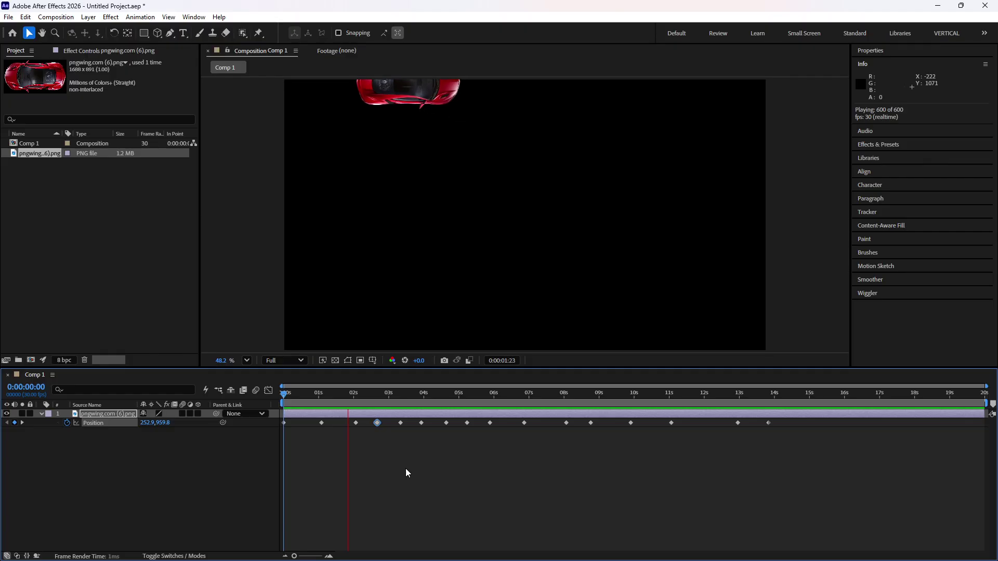
- Compress all position keyframes proportionally so the last one lands at about 6 seconds, and preview the animation from the start
drag(884, 458, 270, 411)
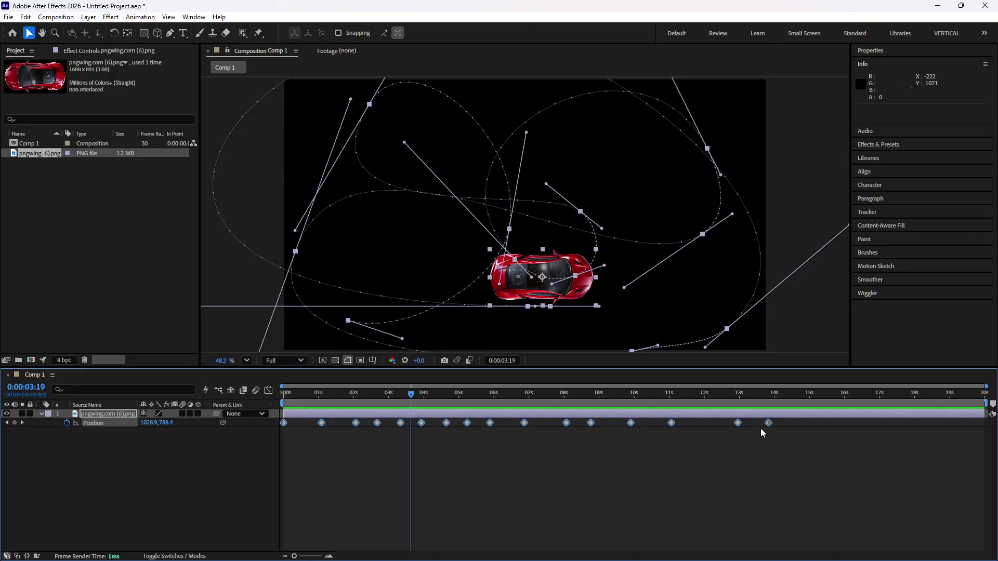
drag(769, 426, 497, 423)
click(478, 479)
key(Home)
key(space)
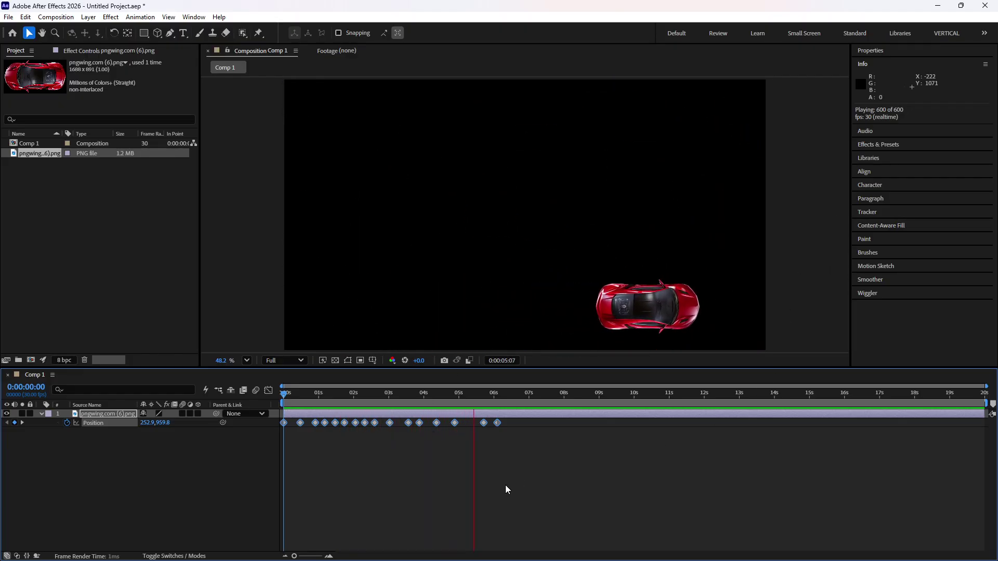
key(space)
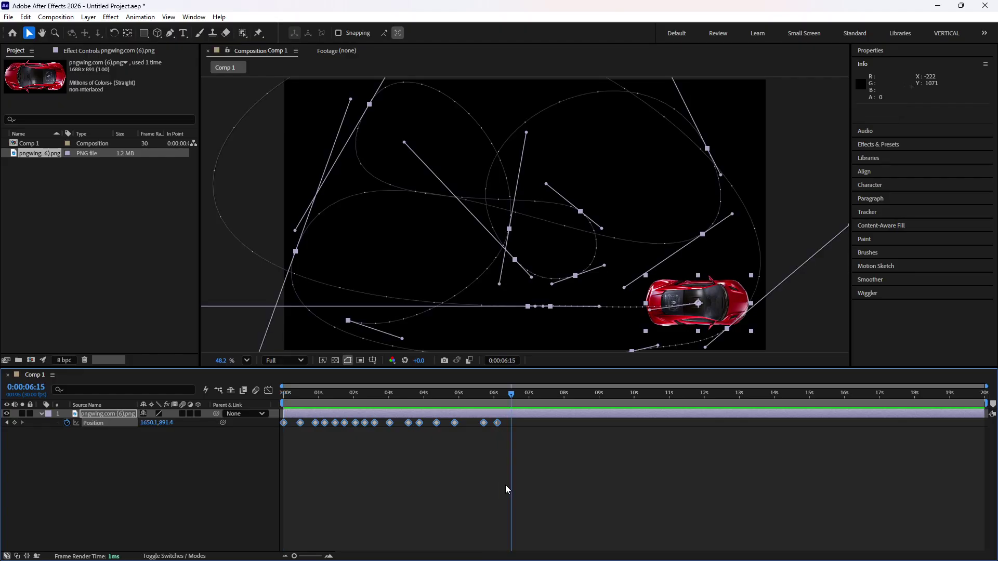
- Set the car layer's Auto-Orientation to Orient Along Path, with the playhead at the start of the composition
drag(487, 396, 272, 401)
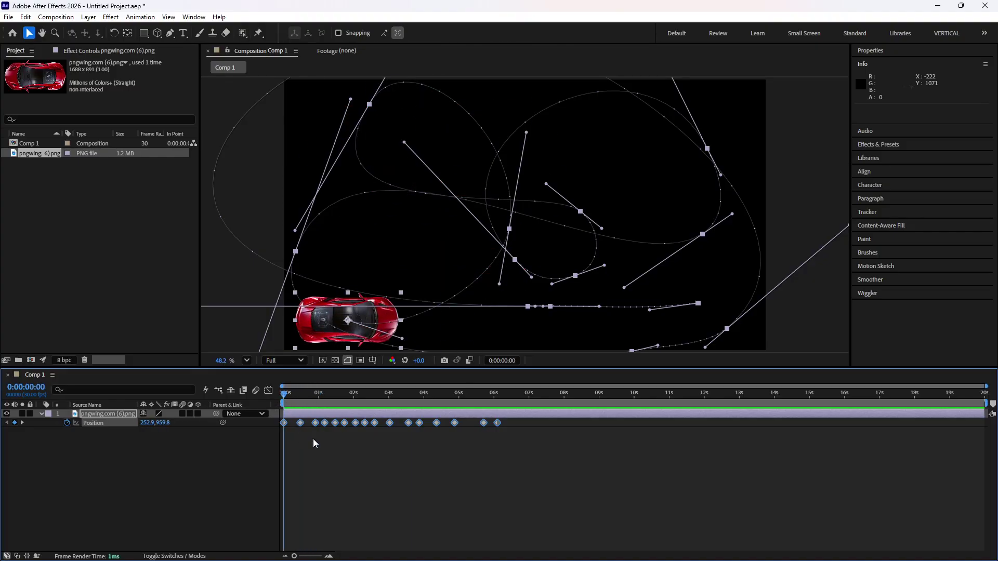
click(388, 472)
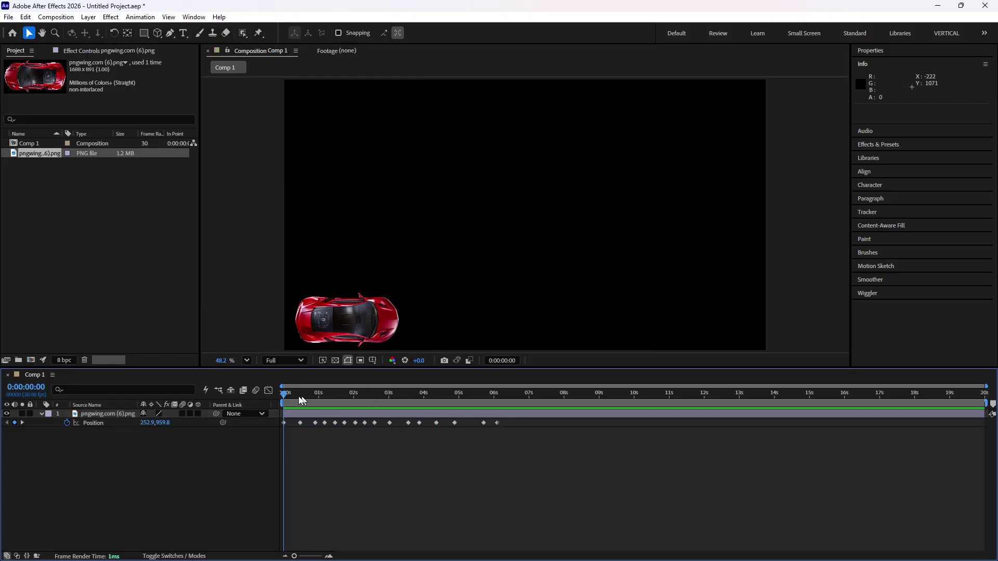
click(299, 413)
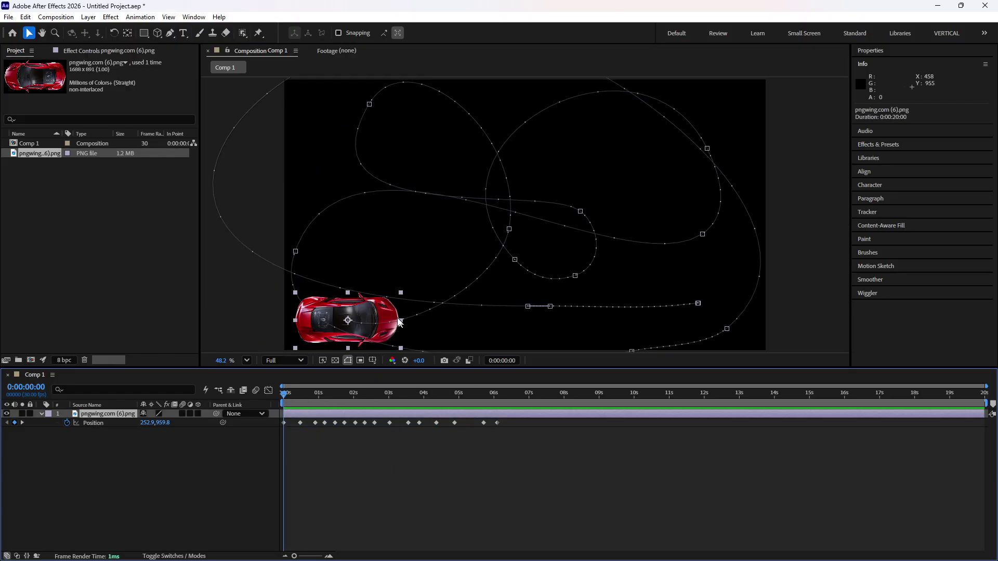
mouse_move(292, 396)
mouse_down()
mouse_move(301, 398)
mouse_move(287, 397)
mouse_up()
click(375, 490)
click(301, 411)
right_click(301, 411)
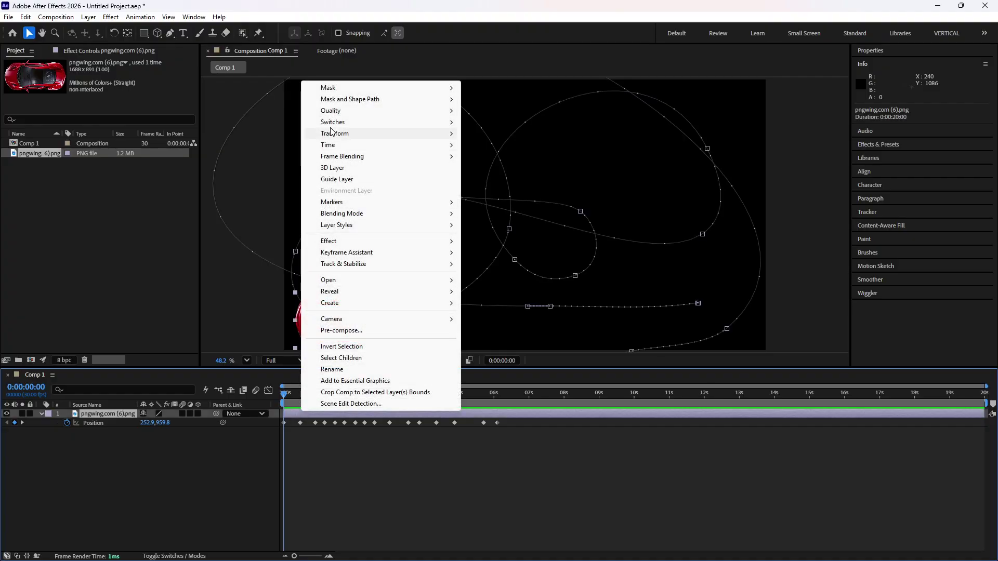
mouse_move(331, 137)
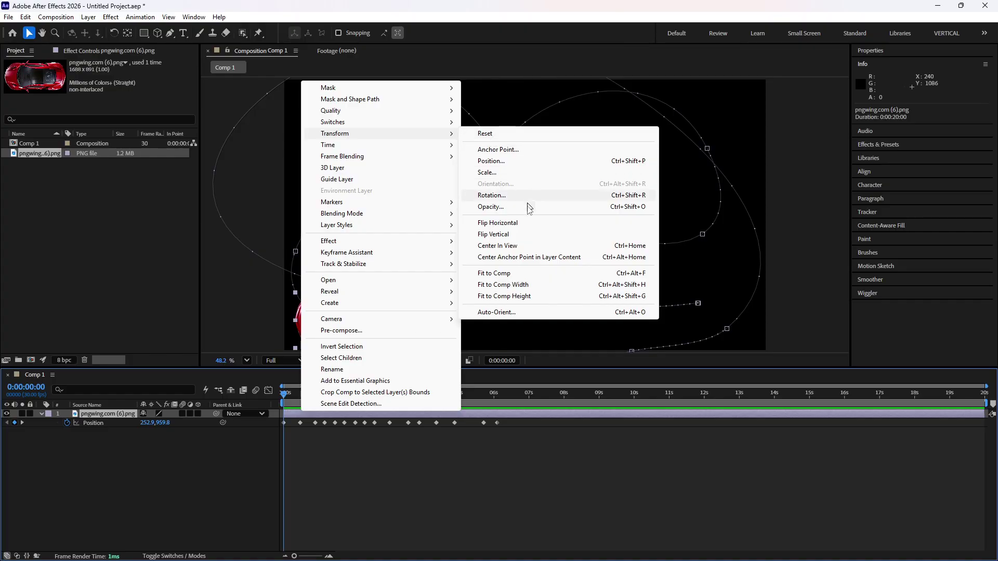
click(508, 312)
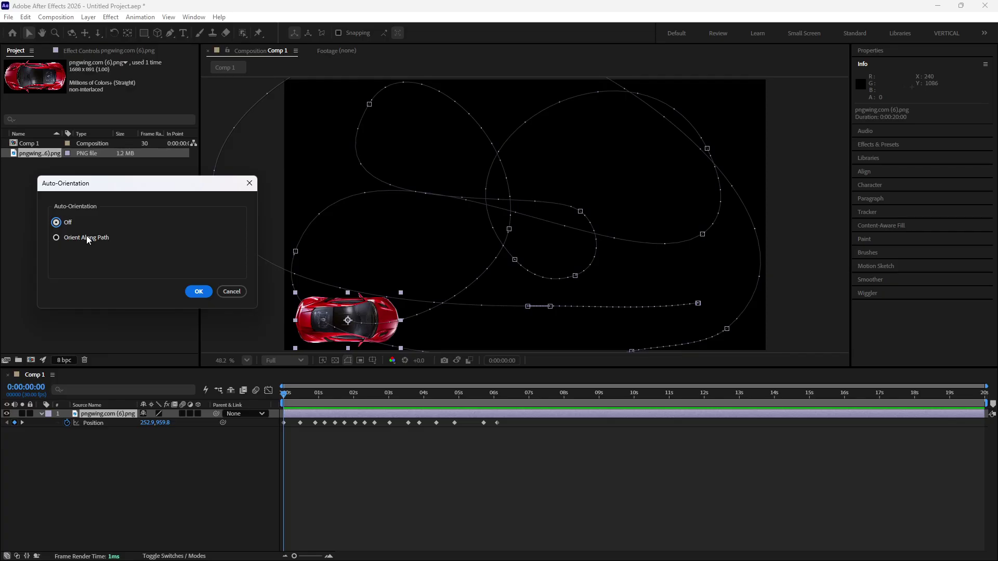
click(63, 237)
click(198, 291)
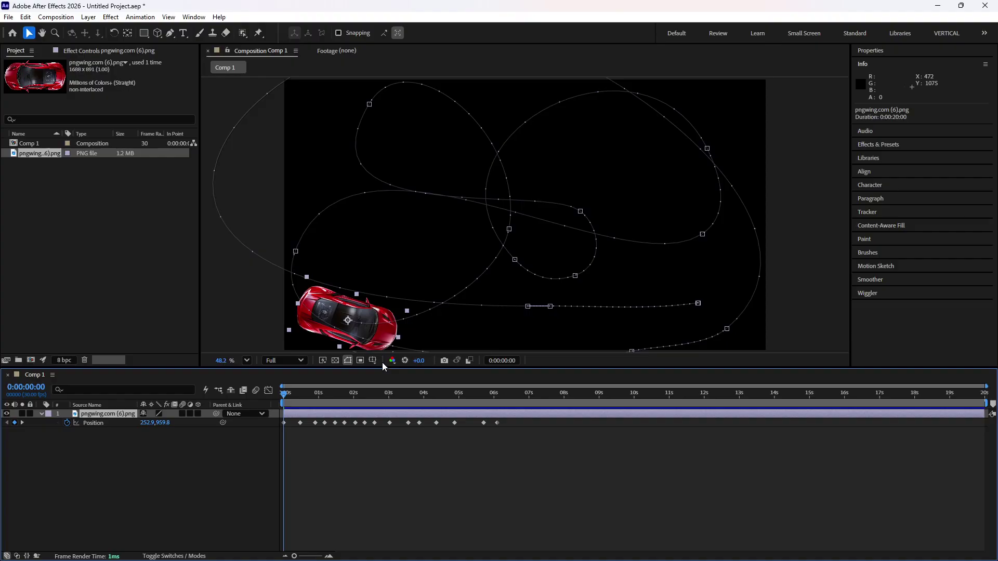
- Set the car layer's rotation to 161° at the start of the composition and preview its motion along the path
mouse_move(291, 397)
mouse_down()
mouse_move(302, 397)
mouse_move(272, 404)
mouse_up()
key(r)
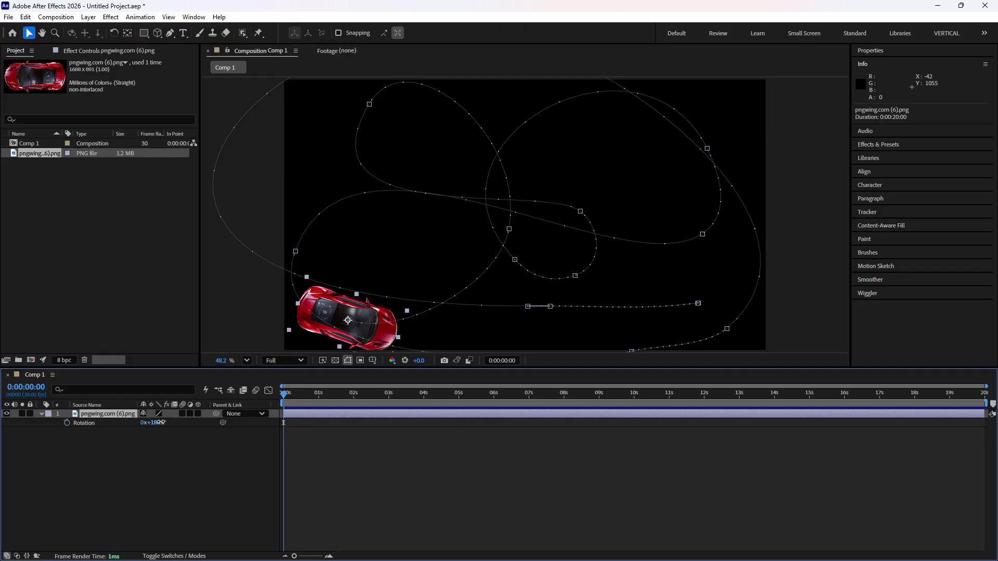
drag(161, 423, 152, 421)
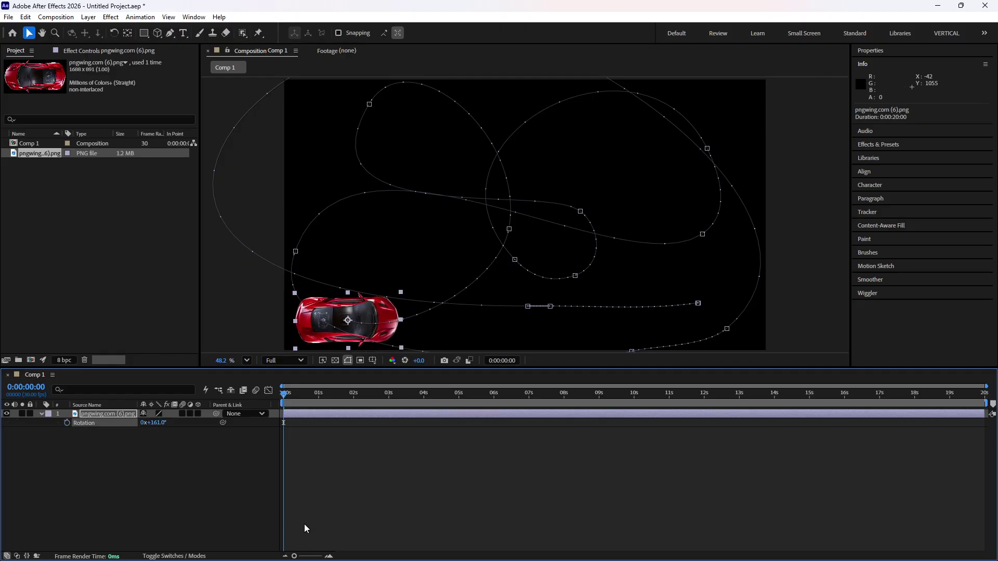
key(space)
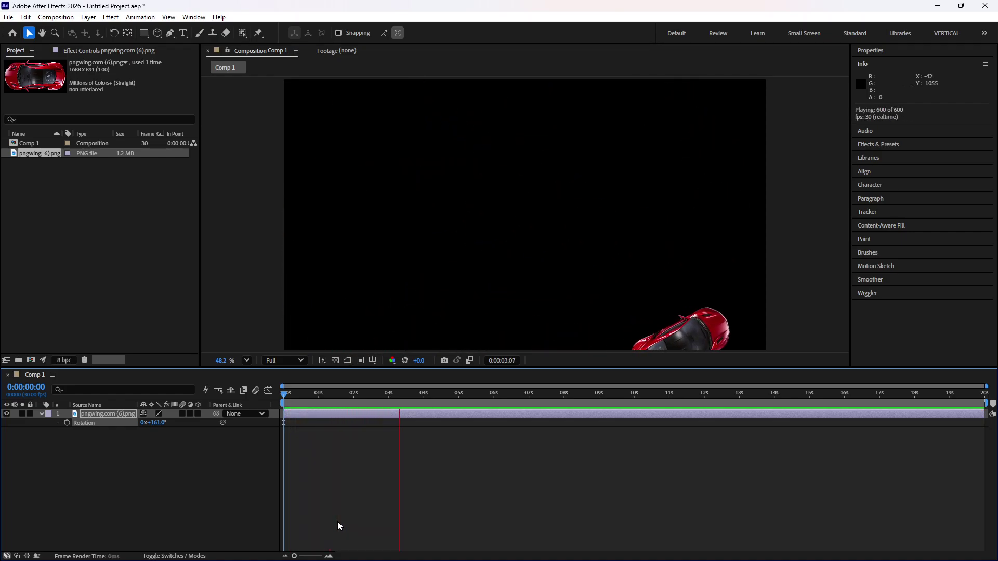
key(space)
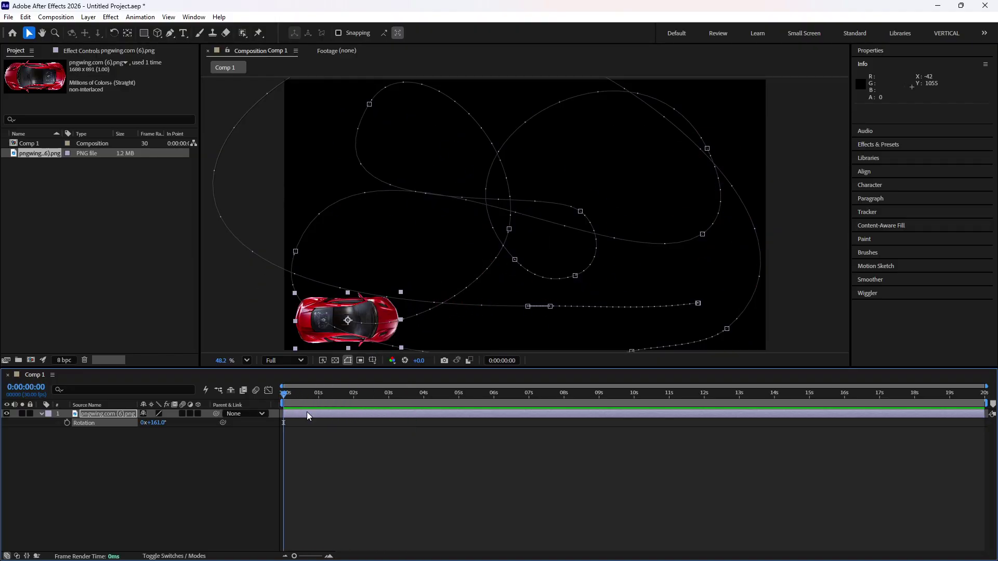
- Scale the car down to less than half its size, set its rotation to 175°, and preview the animation
key(s)
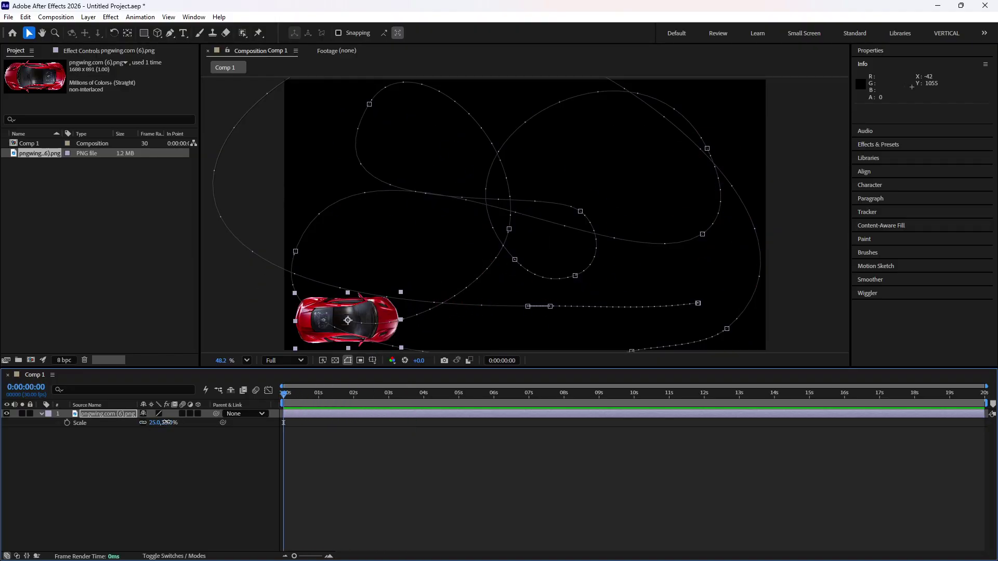
drag(167, 423, 164, 423)
key(r)
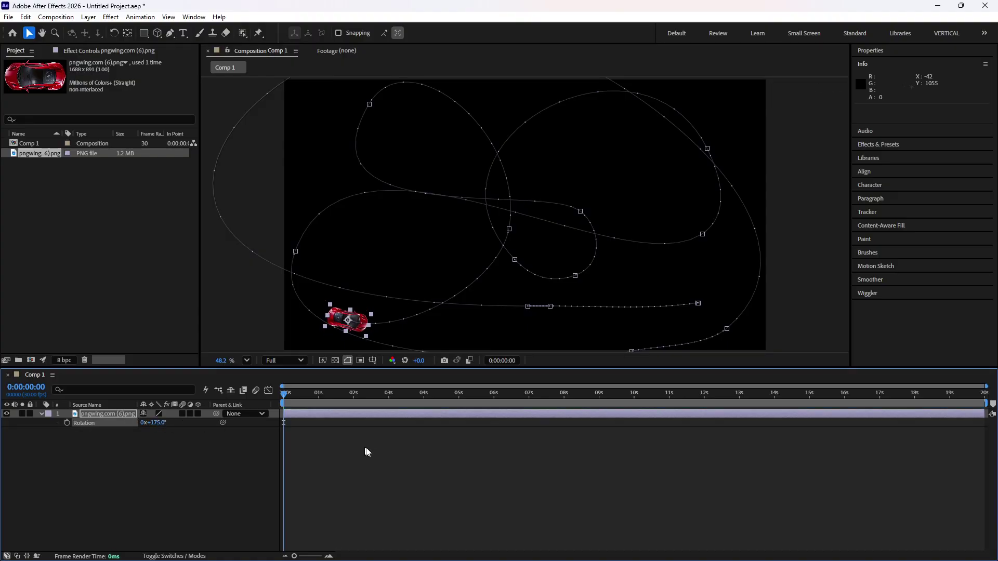
click(379, 457)
key(space)
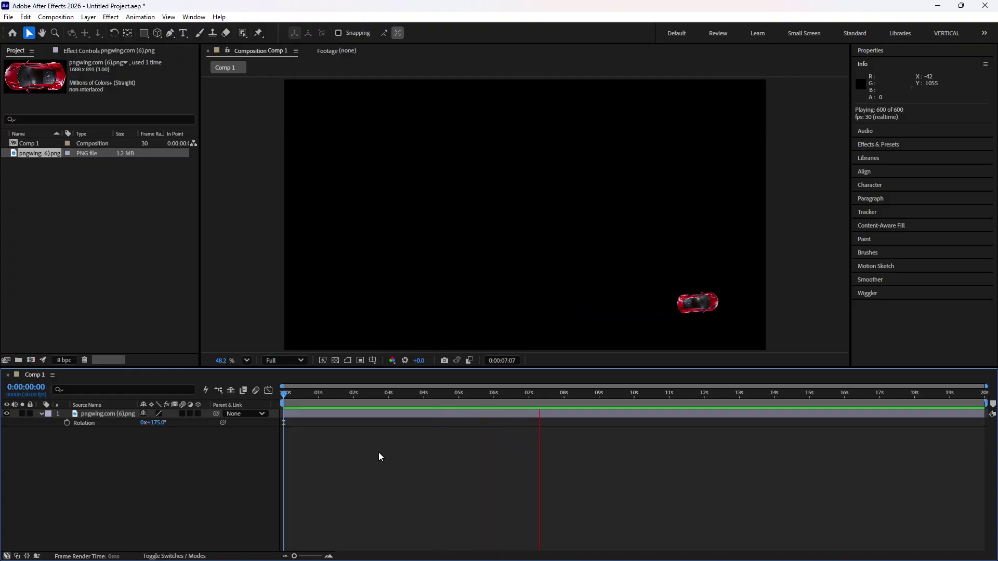
key(space)
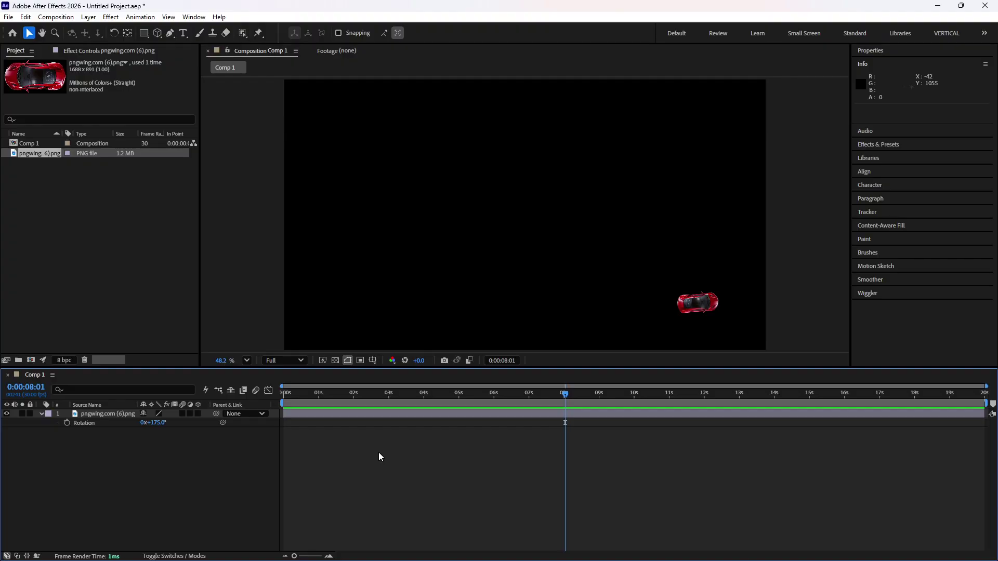
- Delete the animated car layer from Comp 1 and return the playhead to the start
click(116, 423)
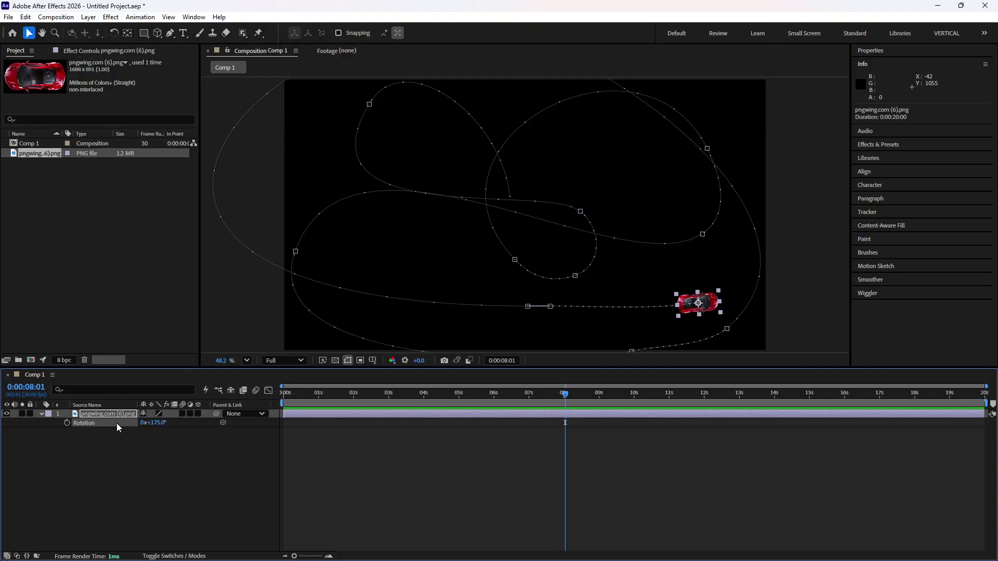
key(Delete)
key(Home)
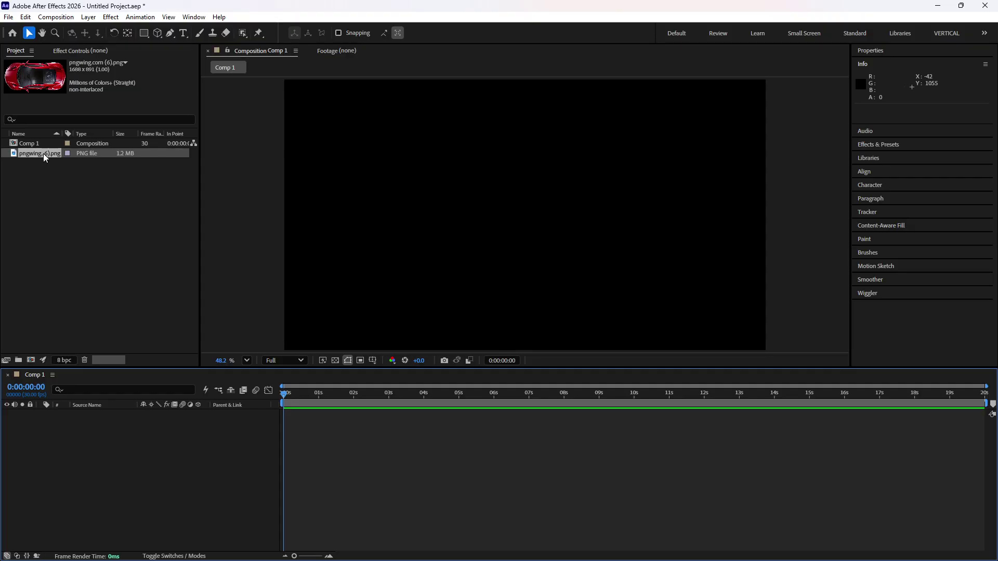
- Add the car PNG to Comp 1 as a new layer and scale it down to a small car in the frame's center
drag(43, 154, 444, 422)
key(s)
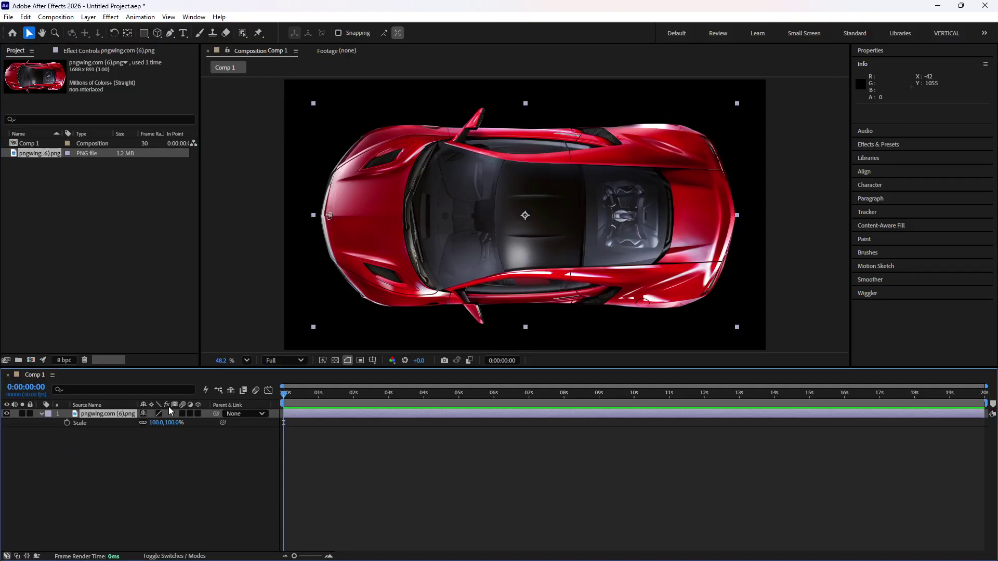
drag(169, 423, 125, 418)
click(358, 498)
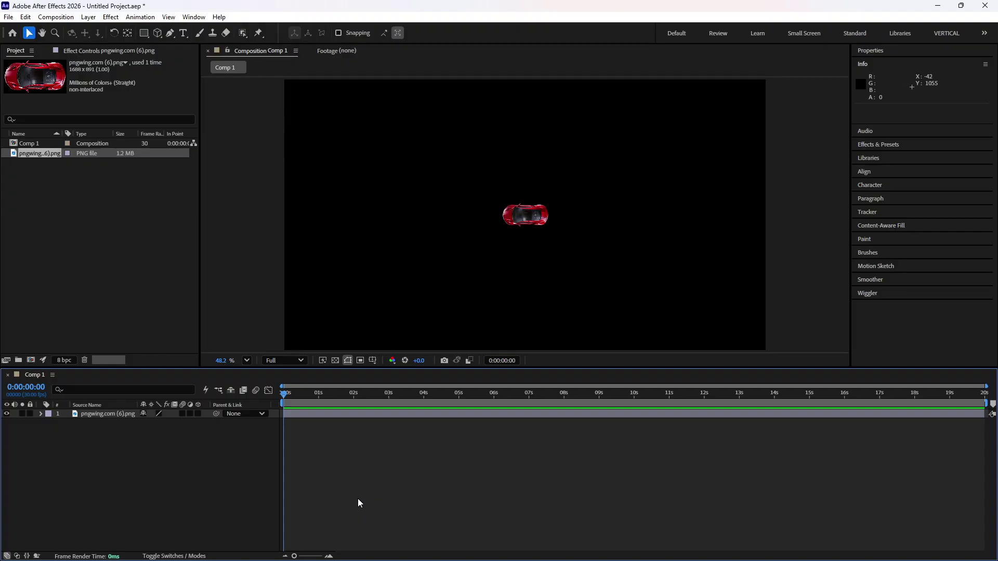
key(ctrl+a)
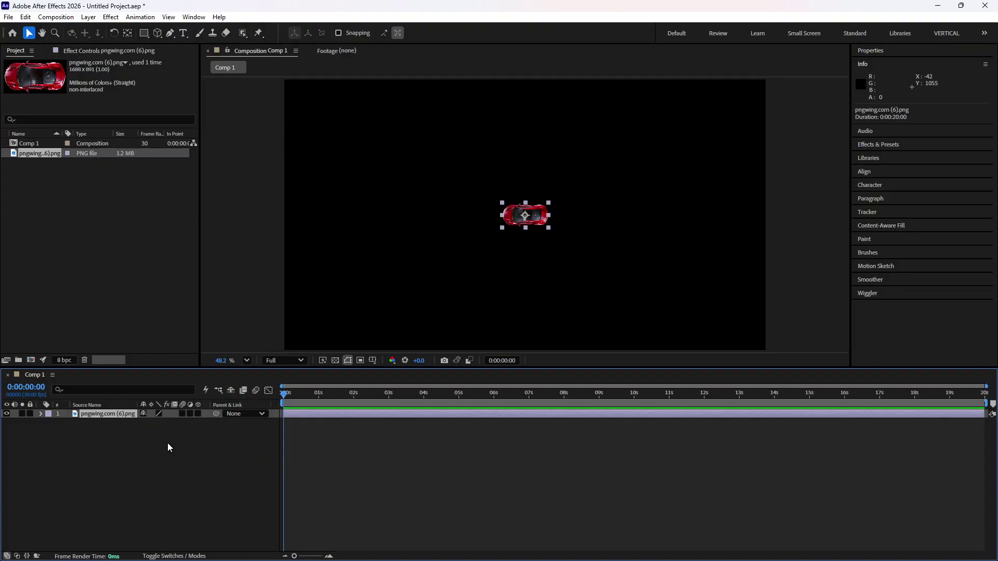
click(497, 463)
click(143, 34)
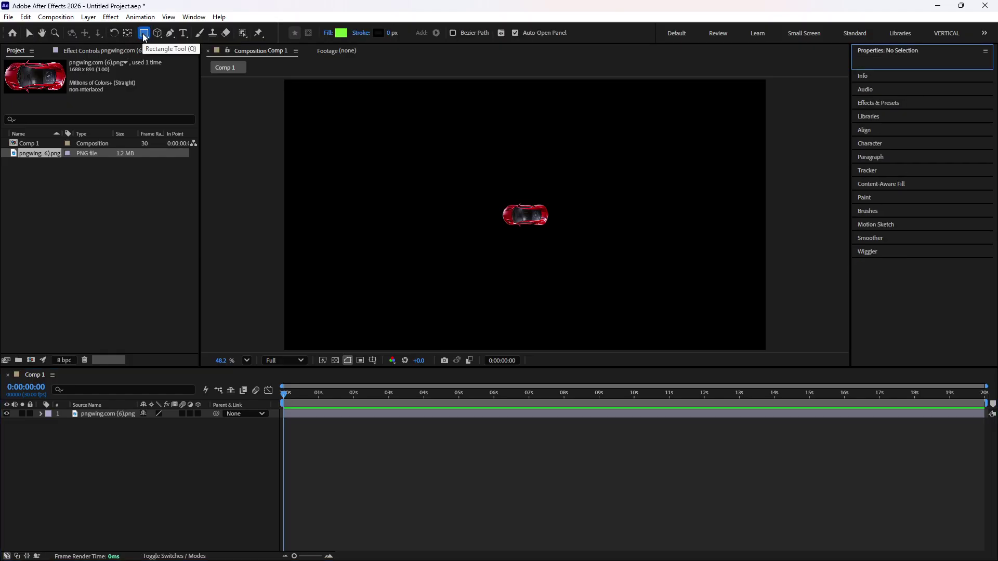
double_click(144, 35)
key(Delete)
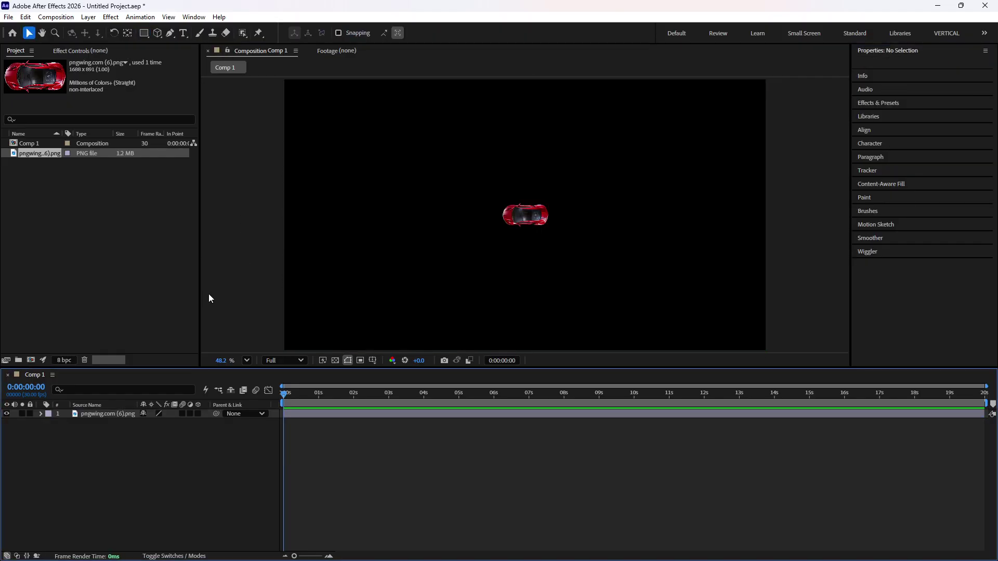
- Choose the Ellipse tool and set the shape fill to None
key(q)
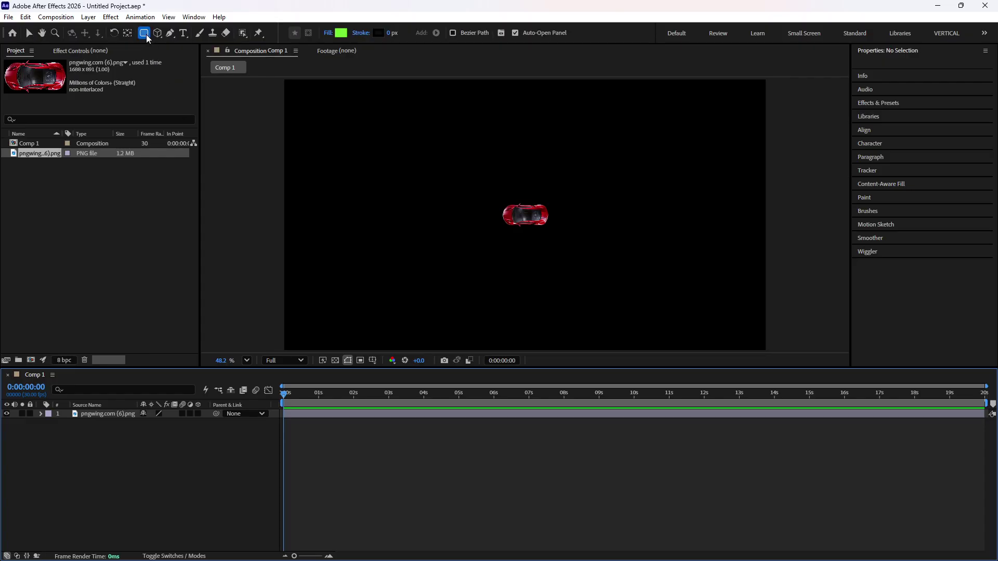
key(q)
key(q)
click(328, 32)
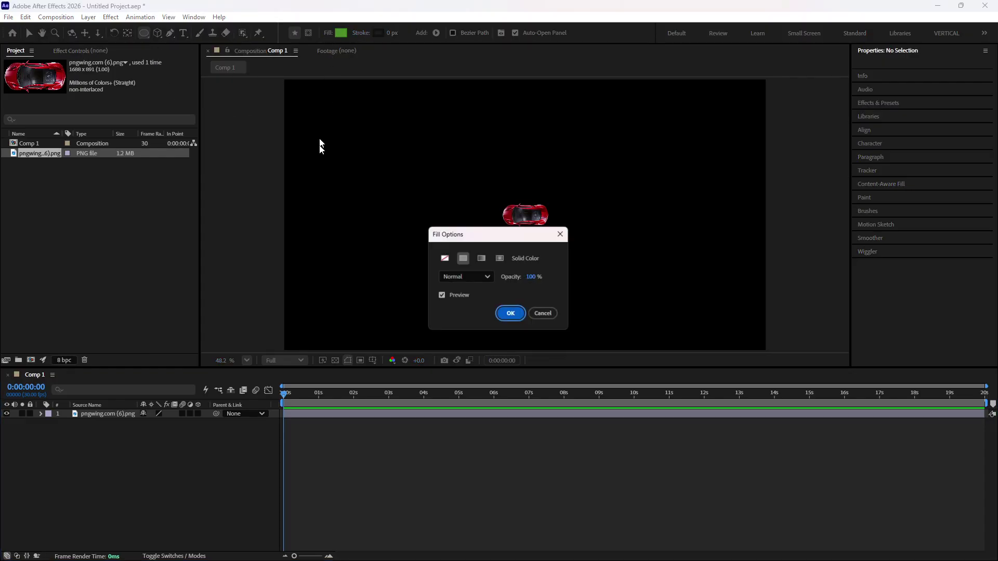
click(444, 258)
click(511, 314)
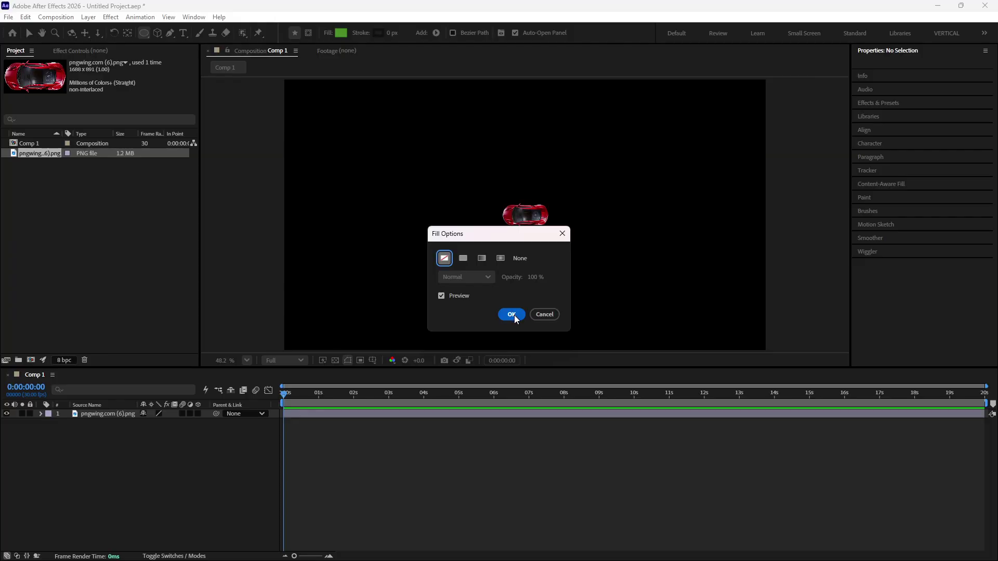
- Set the shape stroke color to white (FFFFFF) and the stroke width to 12 px
click(378, 34)
drag(383, 461, 216, 309)
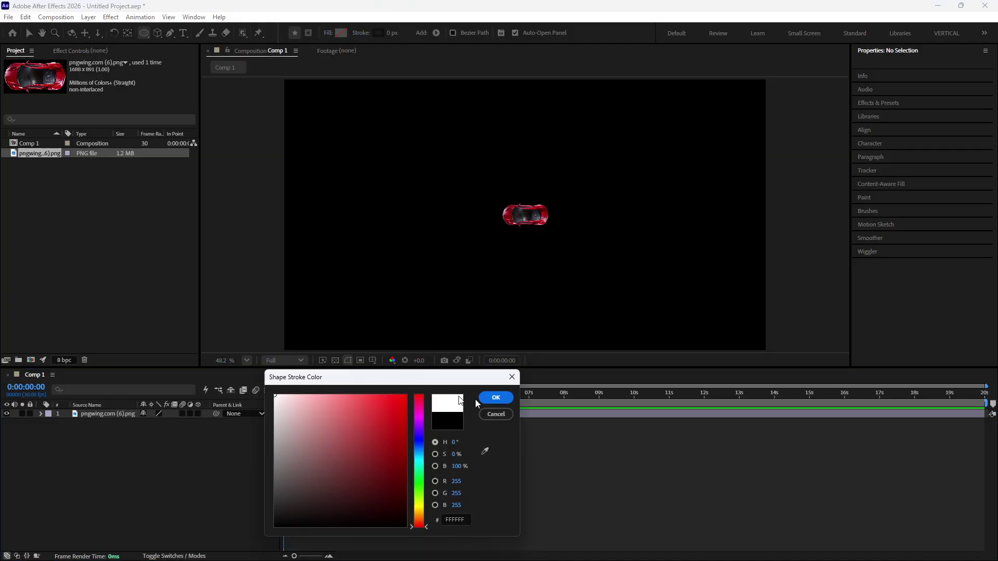
click(503, 399)
drag(389, 33, 451, 182)
- Draw an outlined circle about 757 px in diameter centered around the car, and deselect it
drag(429, 142, 619, 300)
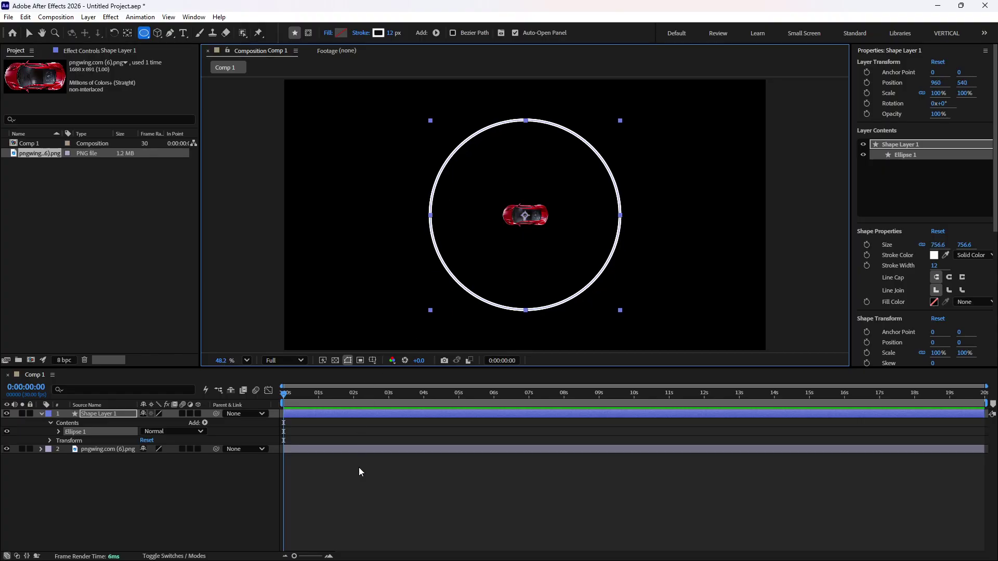
key(v)
click(363, 496)
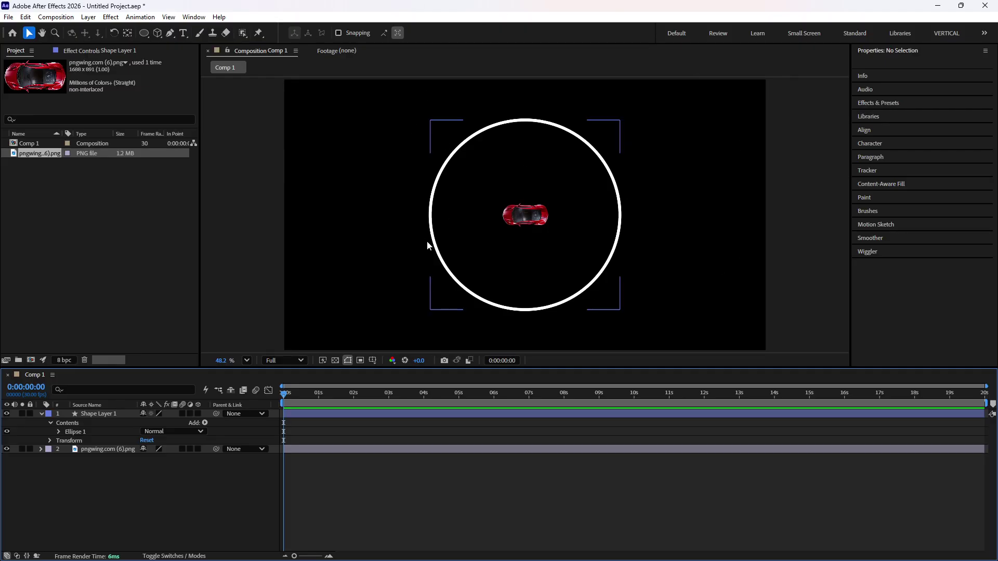
- Filter the circle shape layer's properties by "path" and expand its ellipse path
click(41, 413)
click(76, 416)
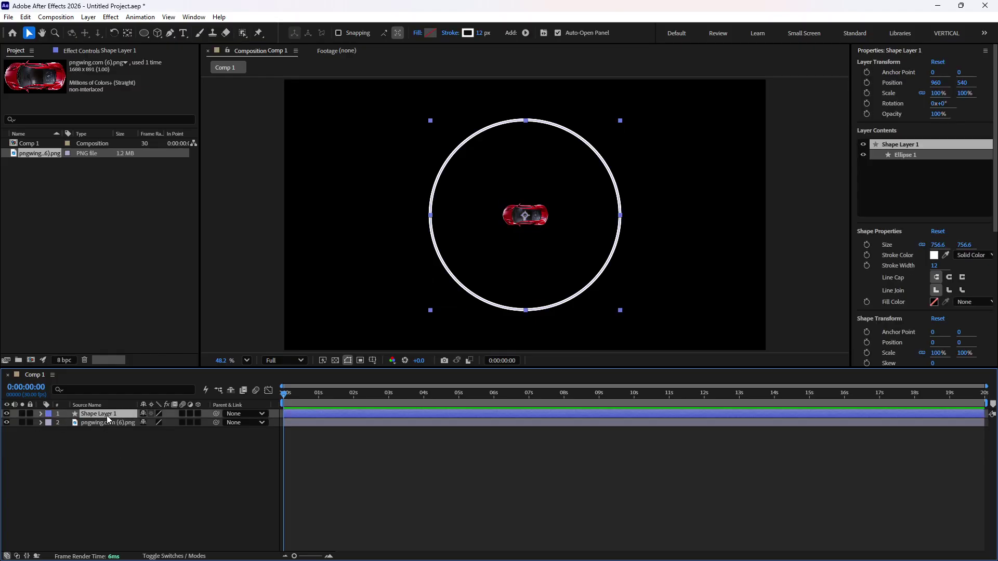
click(107, 389)
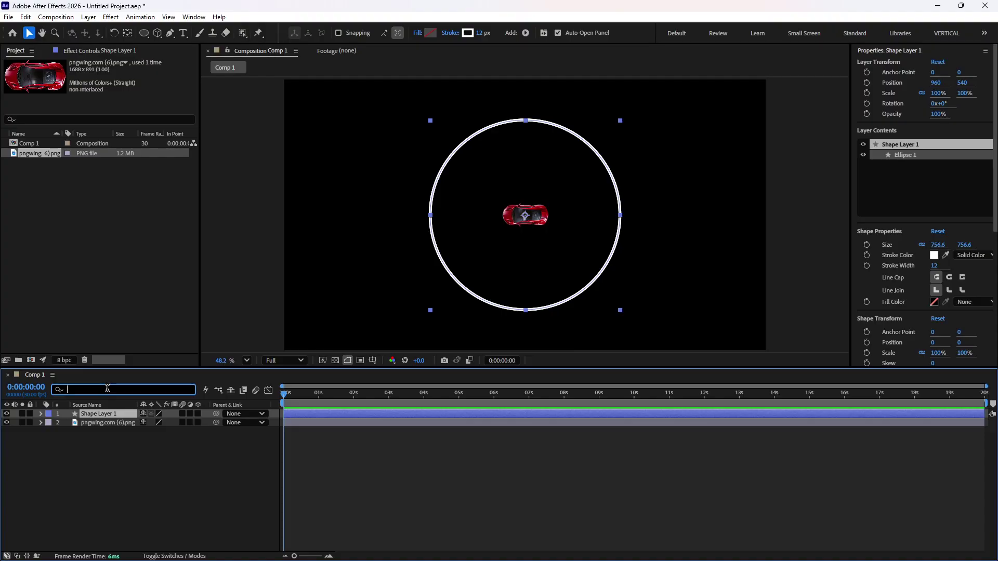
text(path)
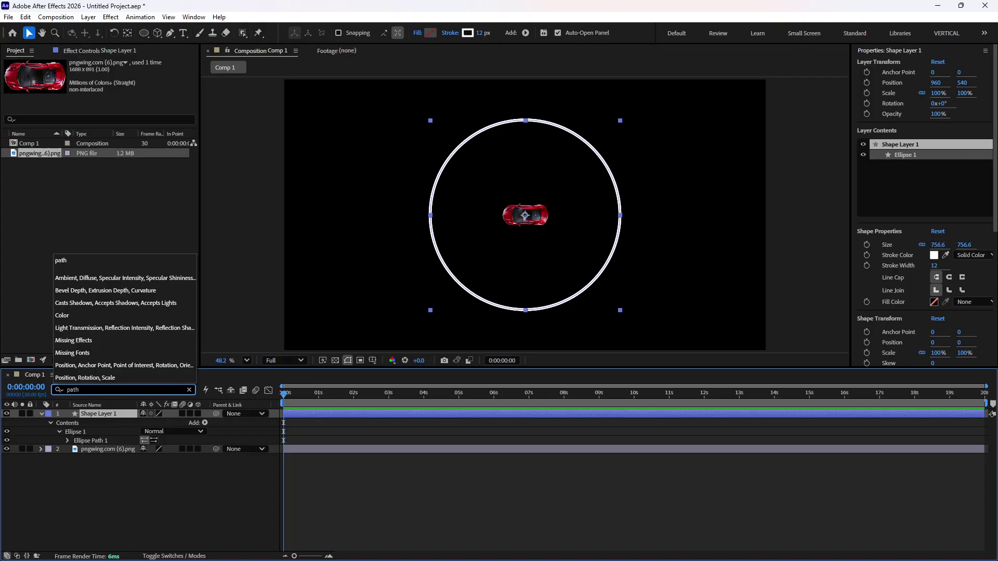
key(Return)
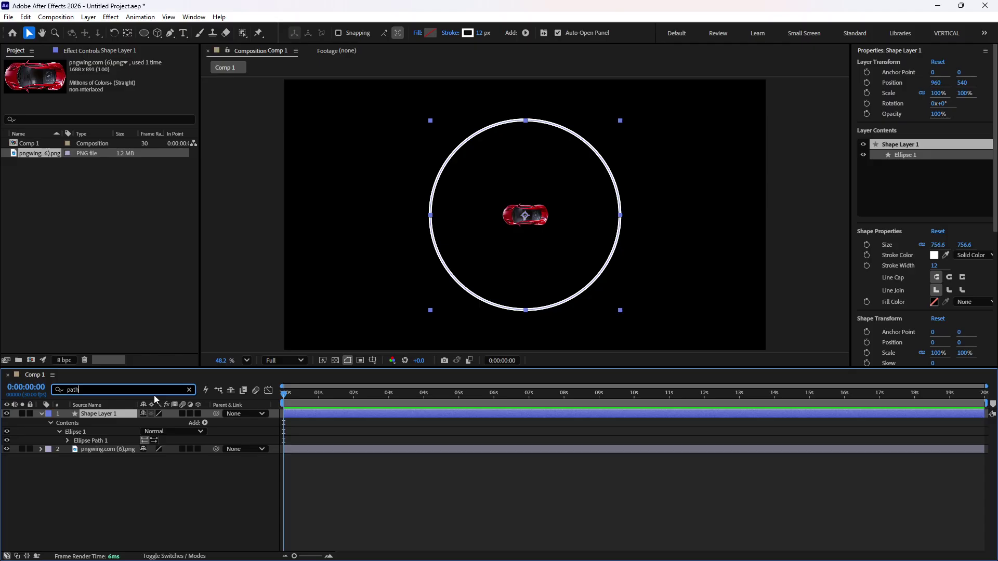
click(78, 442)
click(67, 440)
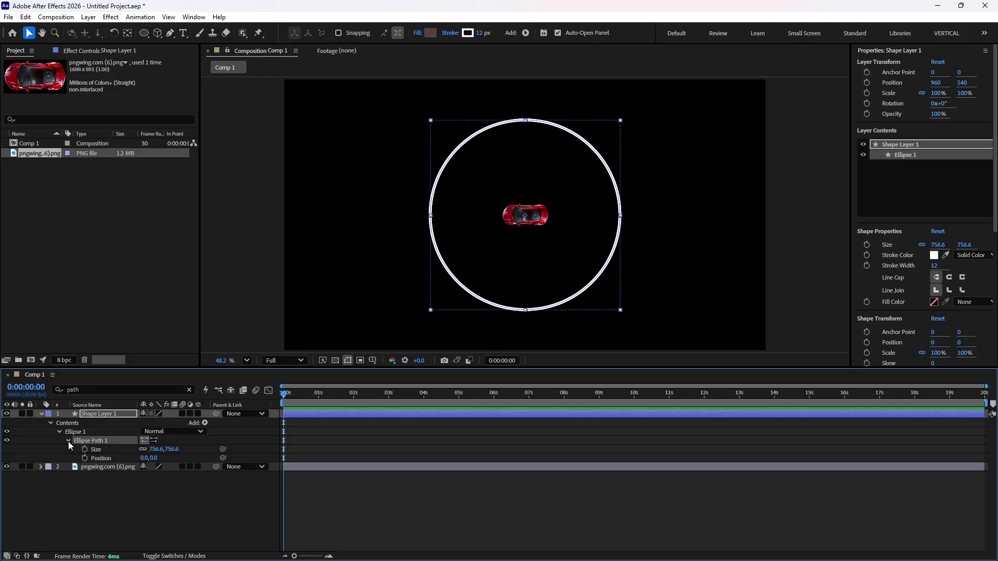
- Convert the circle's ellipse path to a Bezier path and expand it to show its Path property
right_click(107, 441)
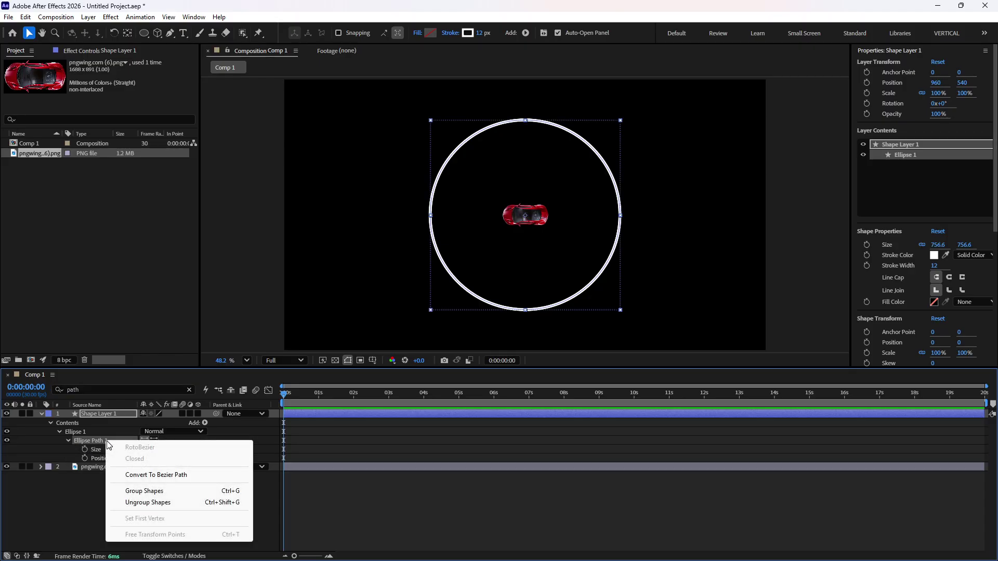
click(155, 475)
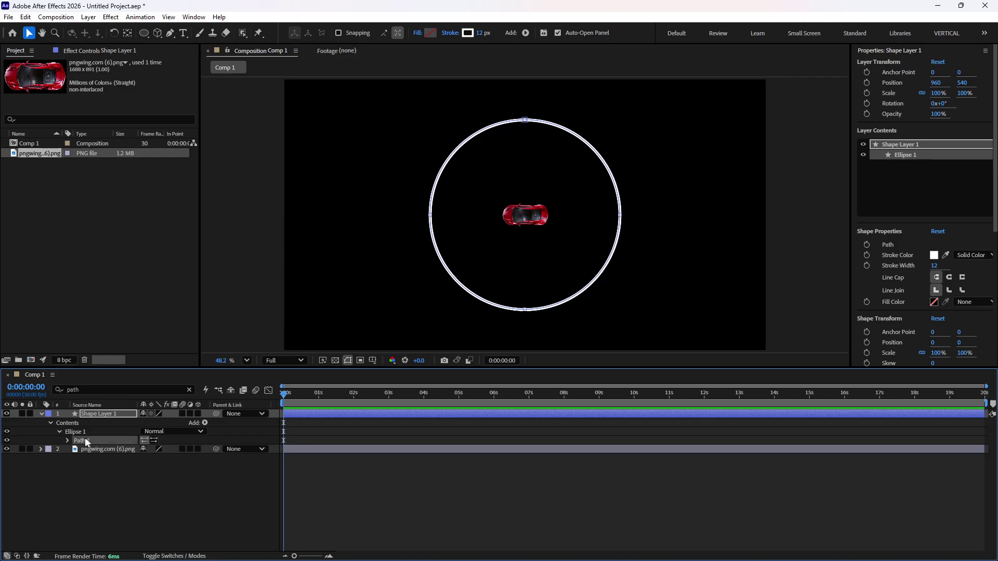
click(67, 441)
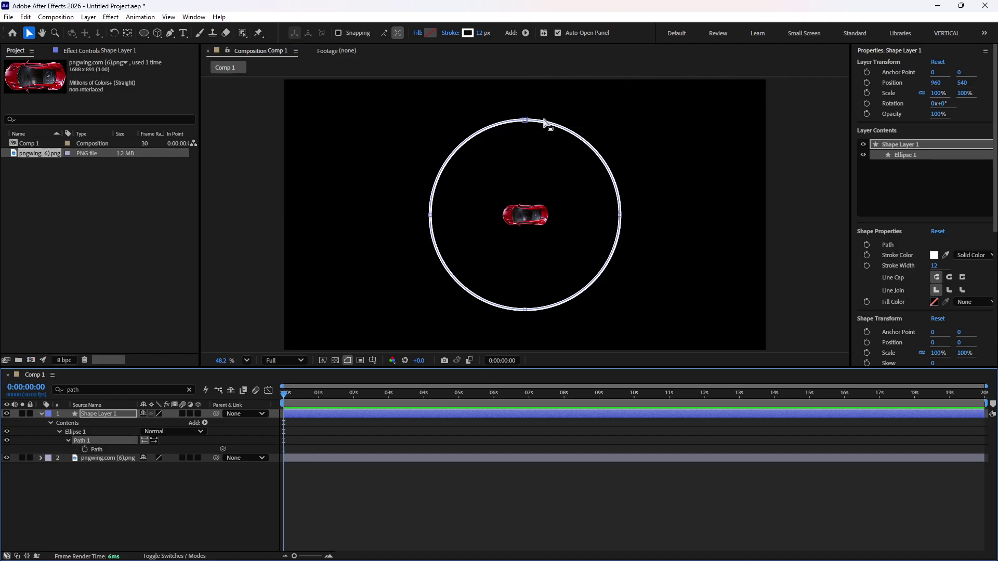
- Copy the circle's Path property, and delete the circle shape layer from the composition
scroll(431, 213, up, 6)
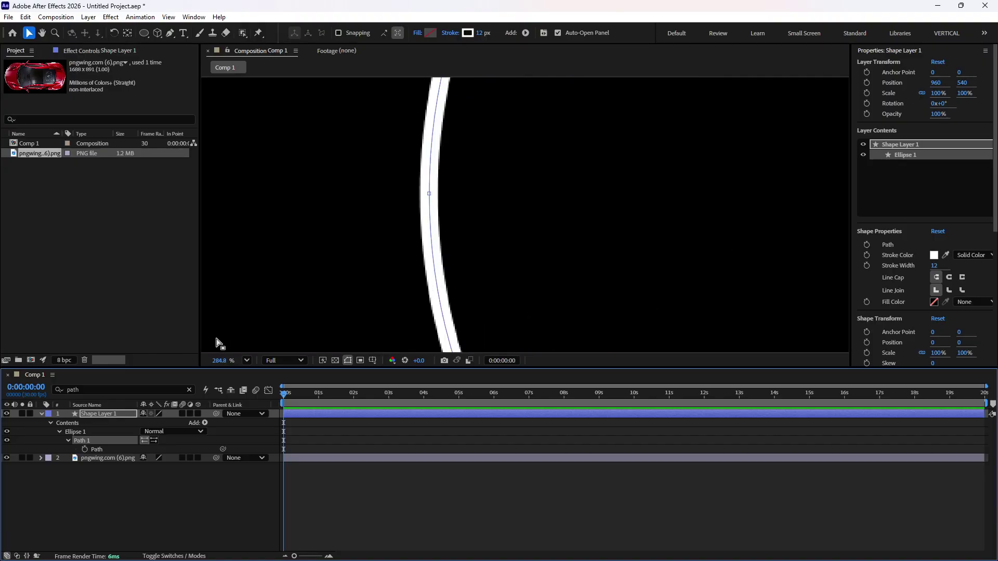
click(283, 360)
click(246, 360)
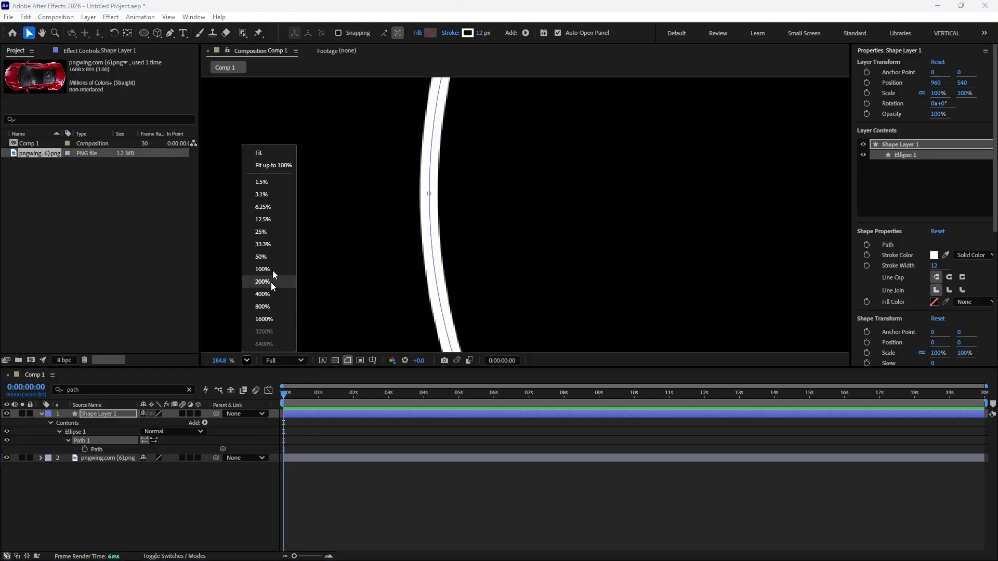
click(273, 152)
click(176, 444)
click(107, 448)
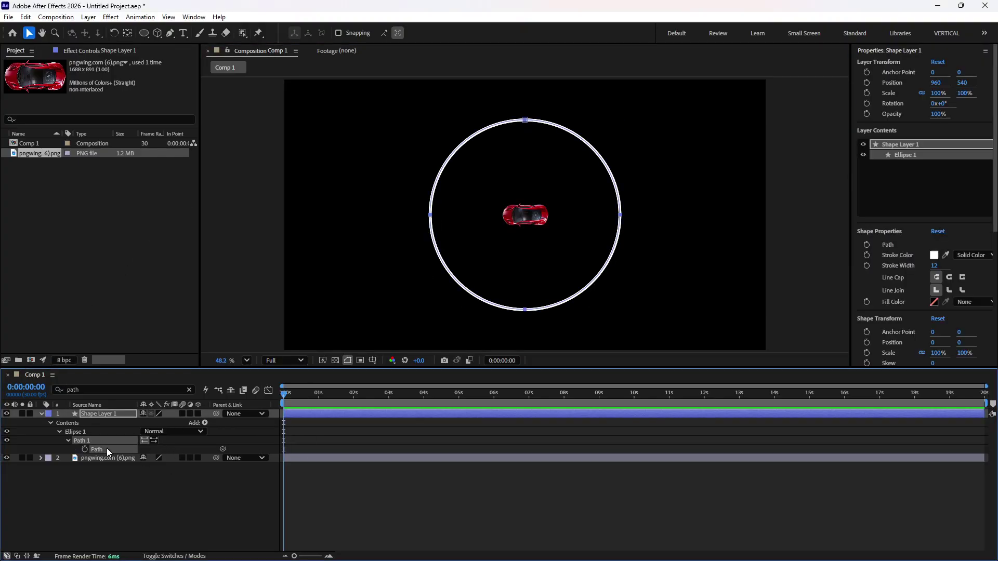
click(104, 414)
key(Delete)
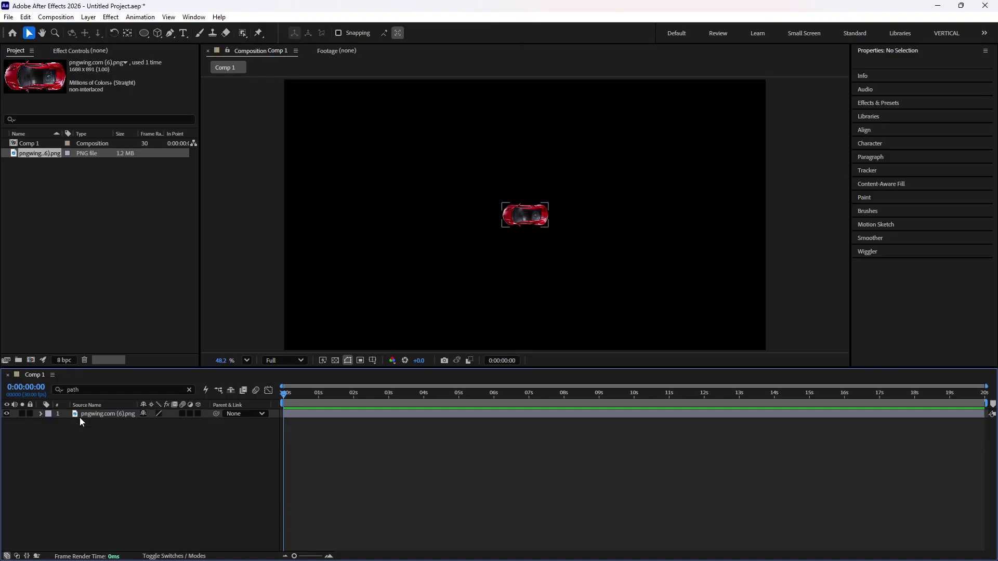
- Paste the copied circle path into the car layer's Position property at the composition start and preview the motion
click(313, 413)
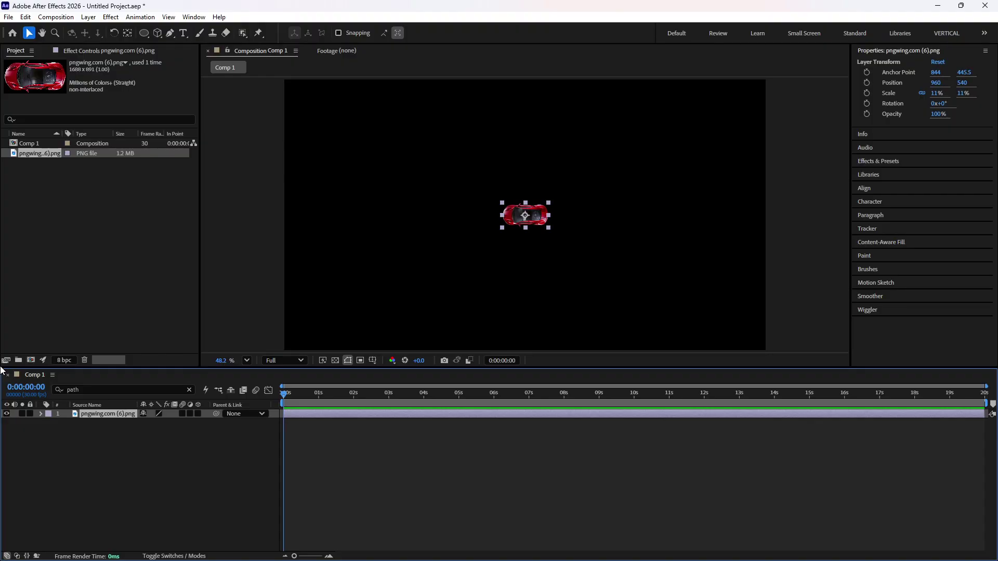
key(p)
click(91, 427)
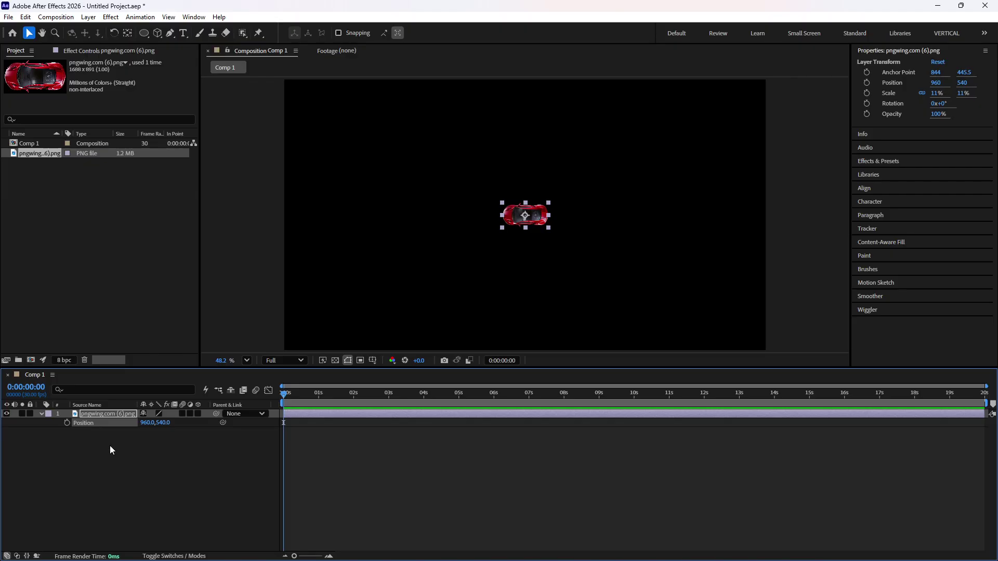
key(ctrl+v)
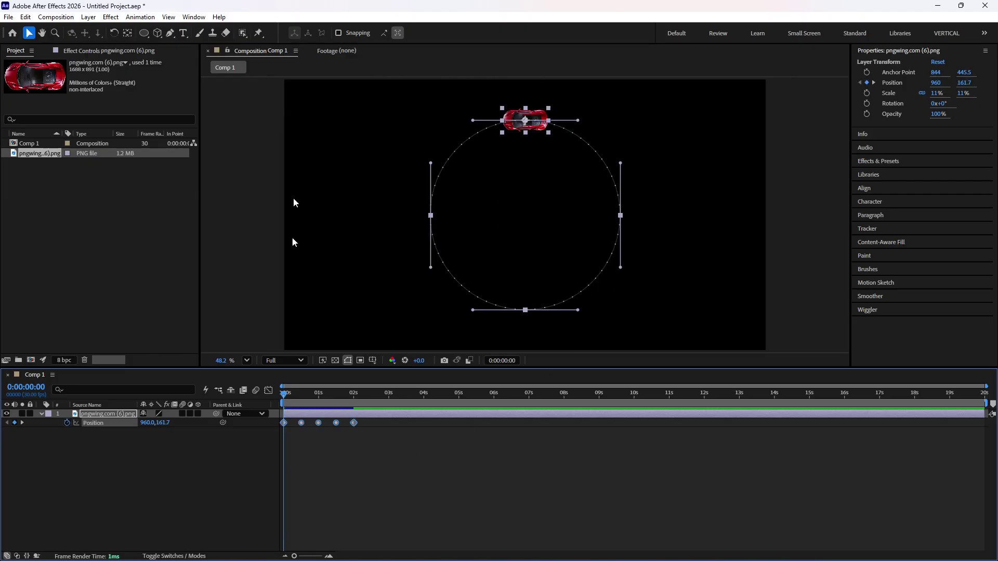
click(326, 483)
key(space)
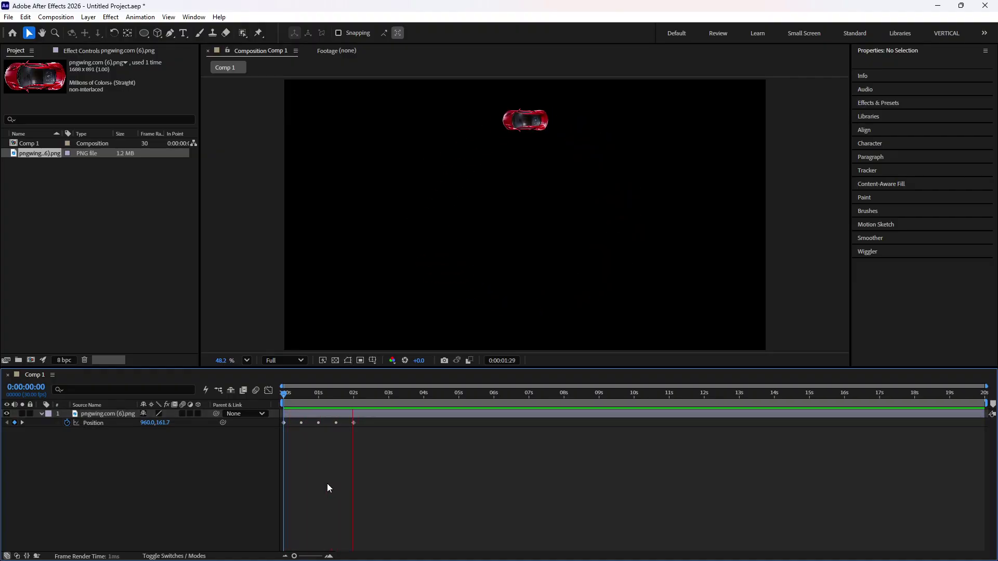
key(space)
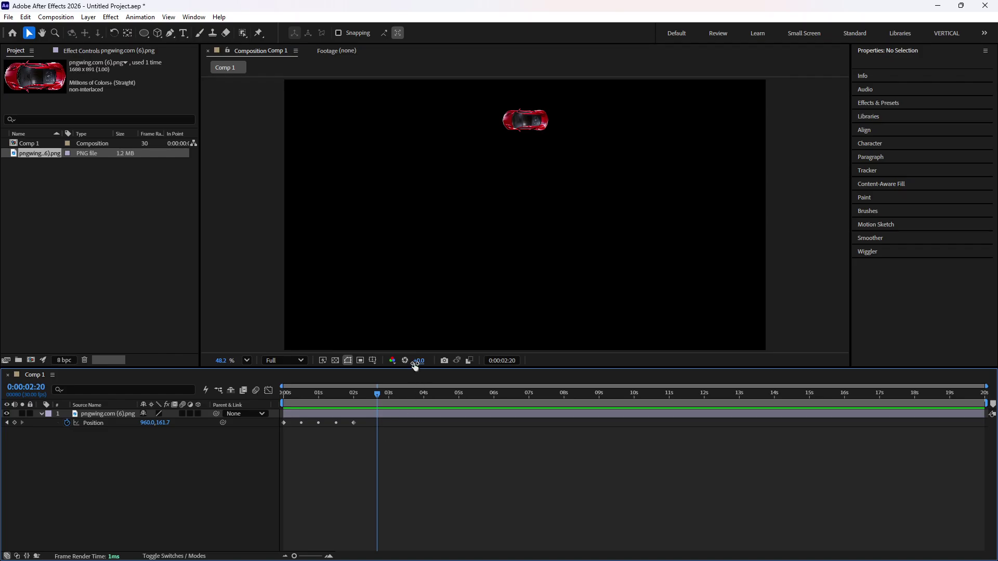
- Set the car layer's auto-orientation to Orient Along Path
click(366, 393)
drag(366, 394, 322, 397)
right_click(330, 414)
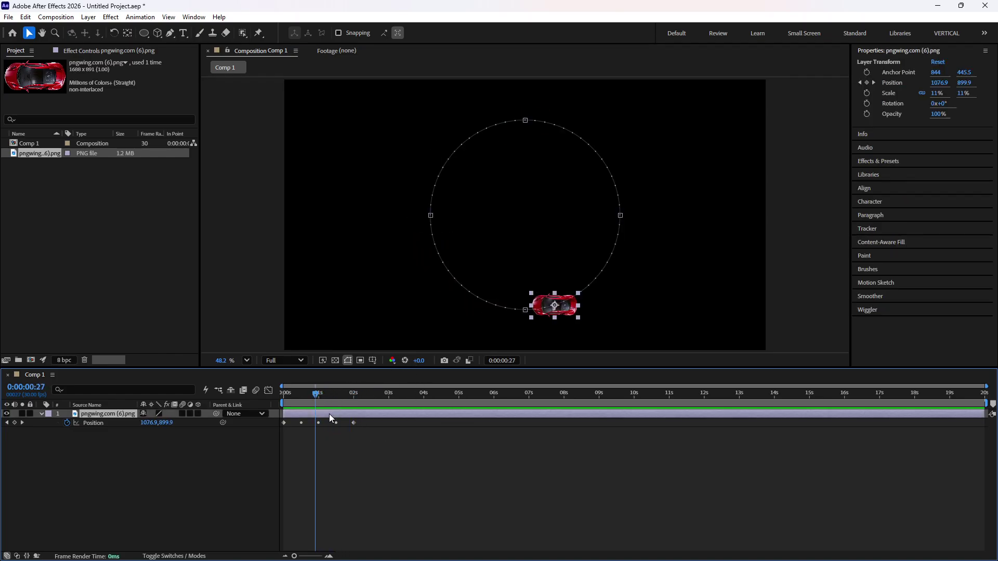
mouse_move(470, 136)
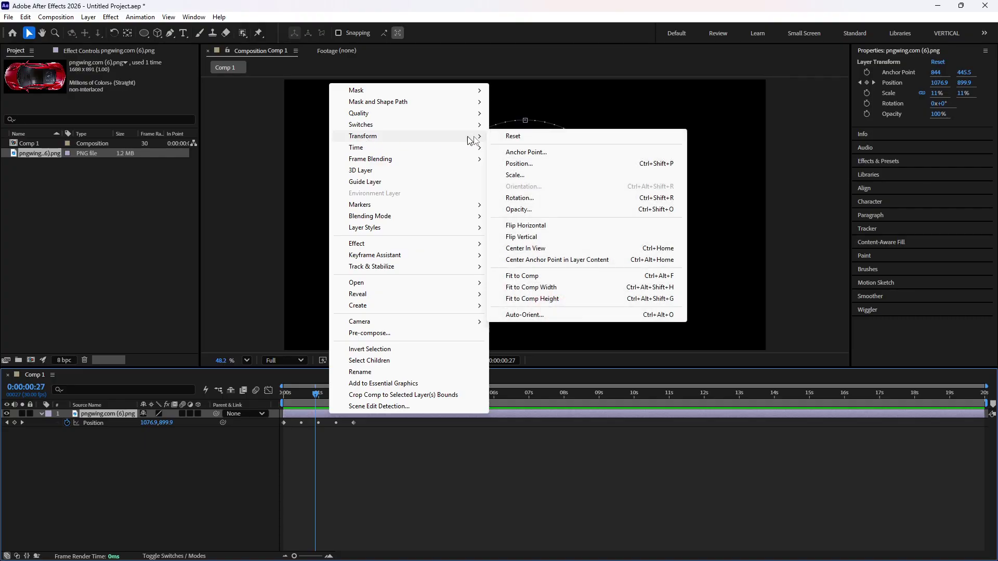
click(516, 315)
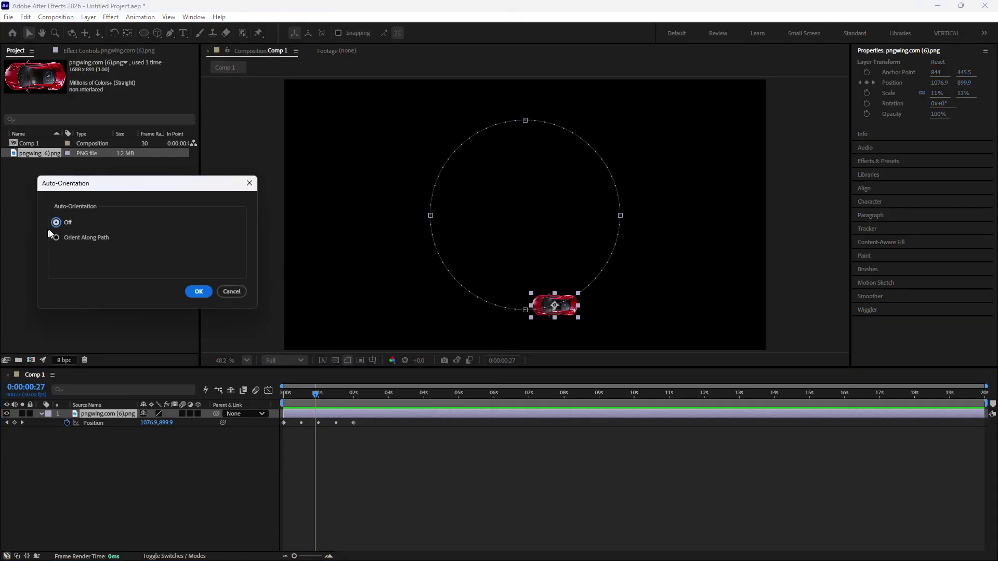
click(62, 239)
click(197, 291)
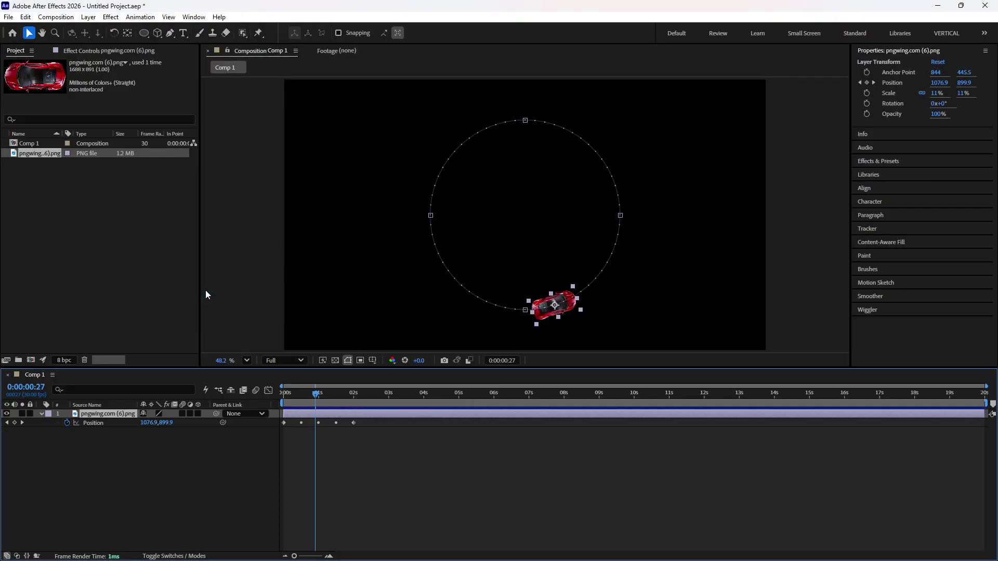
- Preview the auto-oriented car's circular motion and return the playhead to the start of the composition
click(409, 521)
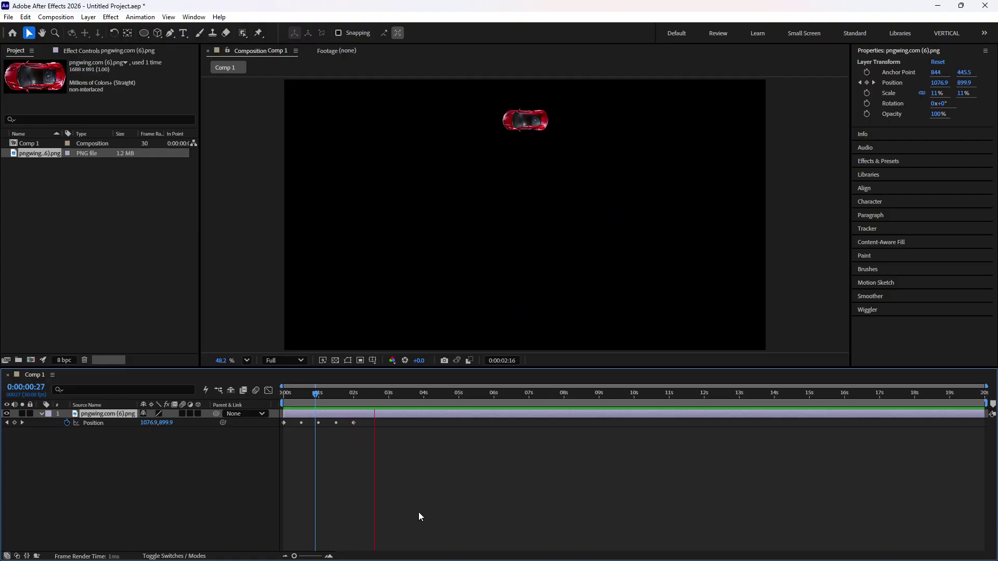
drag(348, 392, 283, 392)
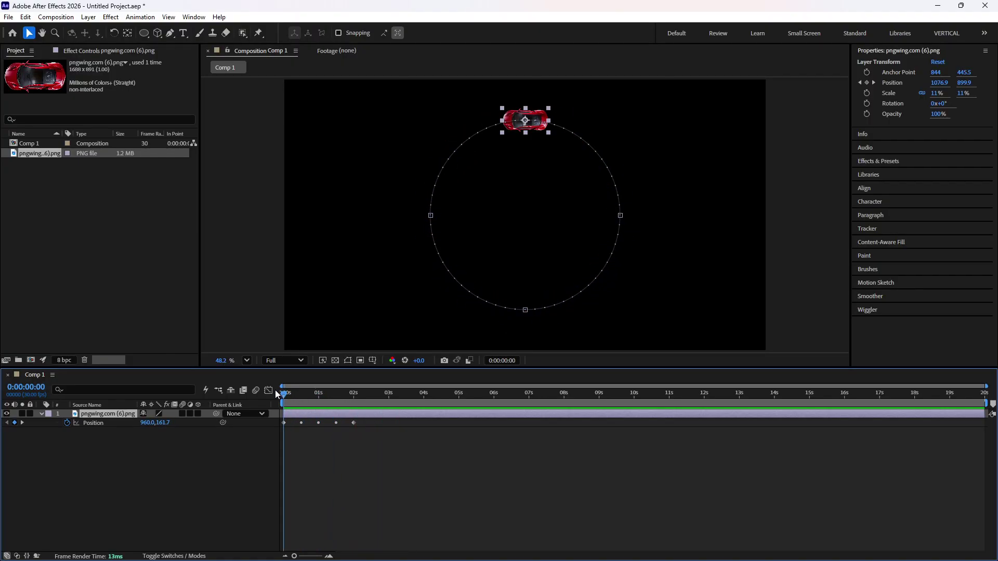
key(space)
key(space)
- Set the car layer's rotation to 181° and preview it driving around the circular path
key(r)
drag(150, 422, 273, 446)
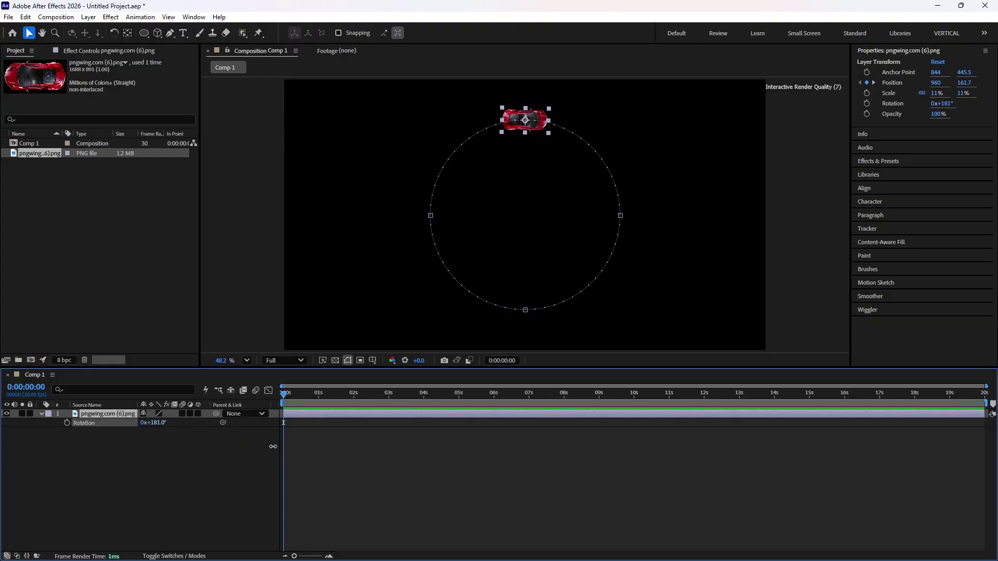
key(space)
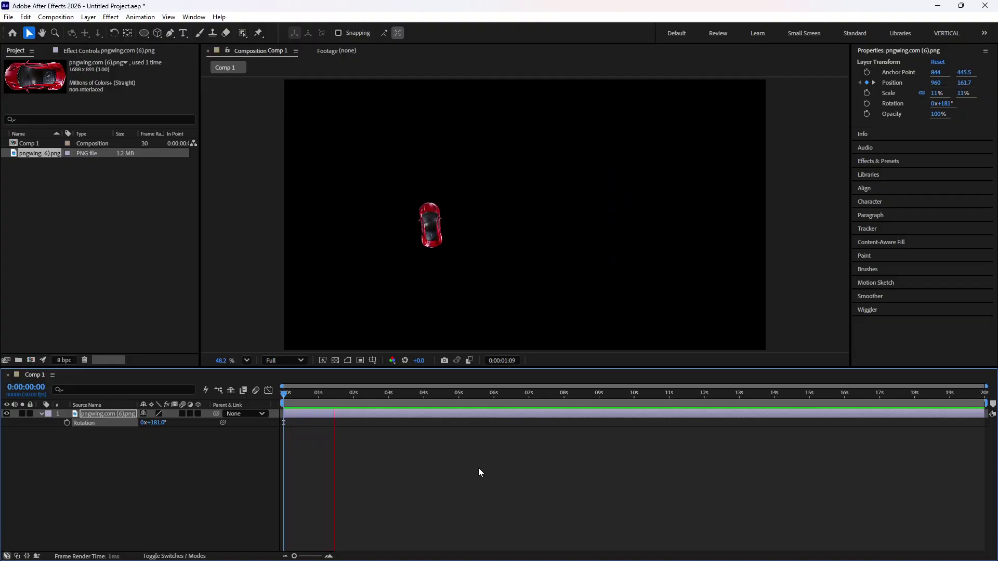
key(space)
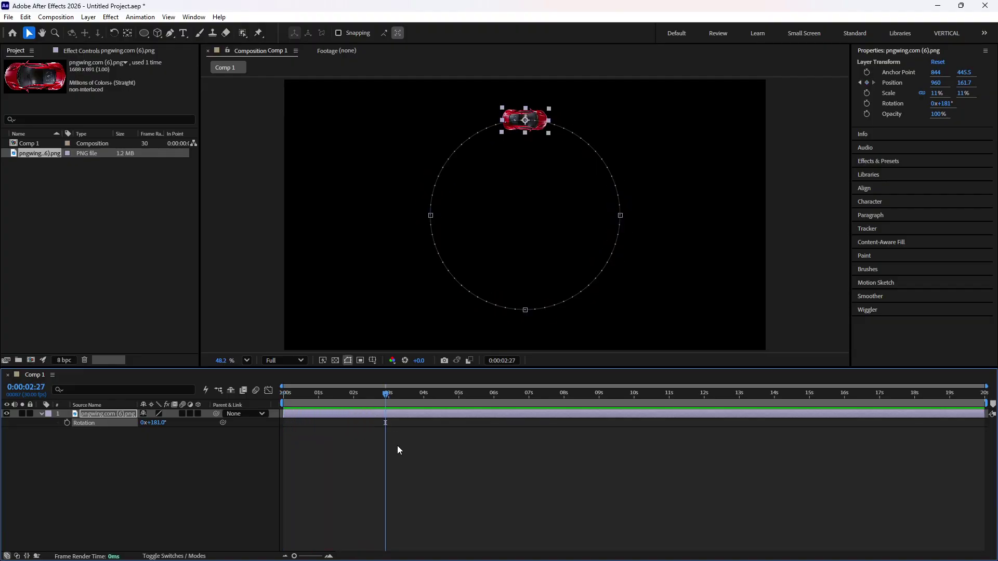
click(427, 478)
- Show the car's Position keyframes and play the animation again from the start of the composition
key(p)
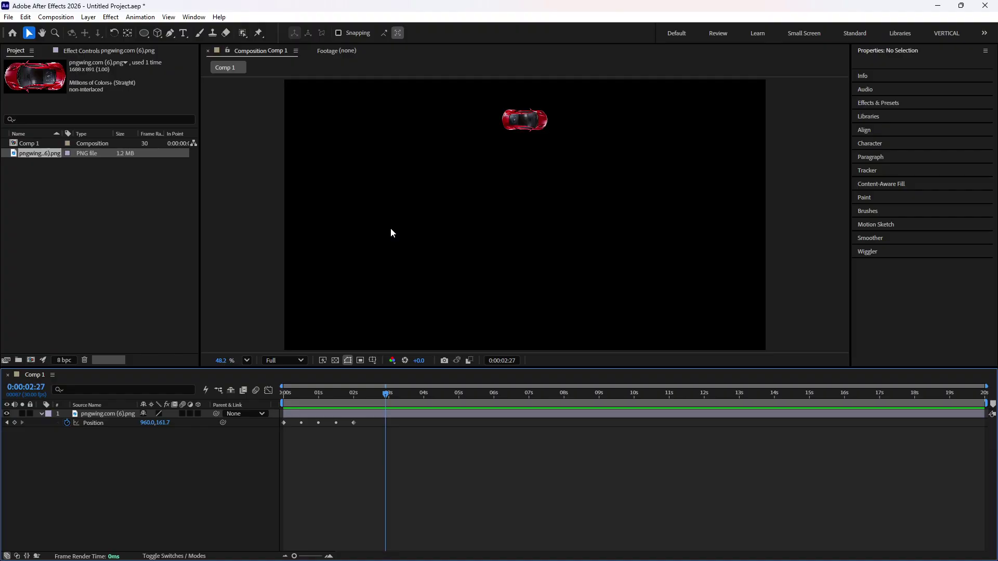
drag(323, 395, 394, 397)
key(Home)
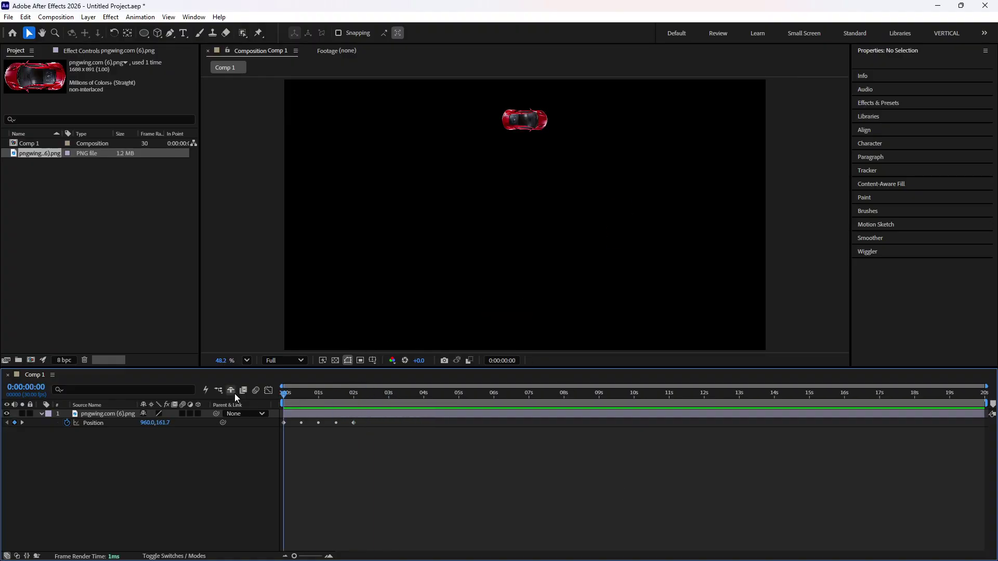
key(space)
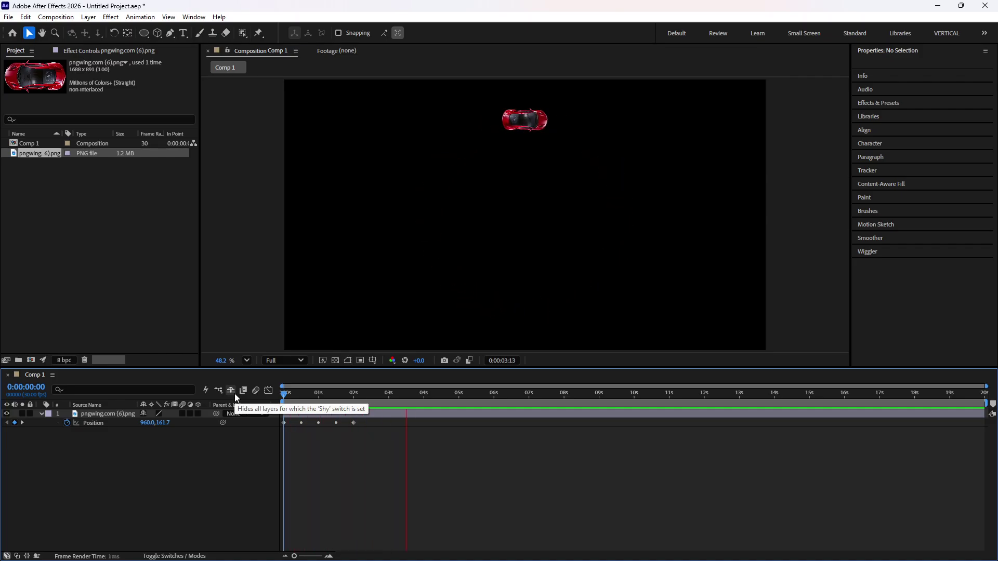
- Stop the animation preview and return the playhead to the start of the composition
key(space)
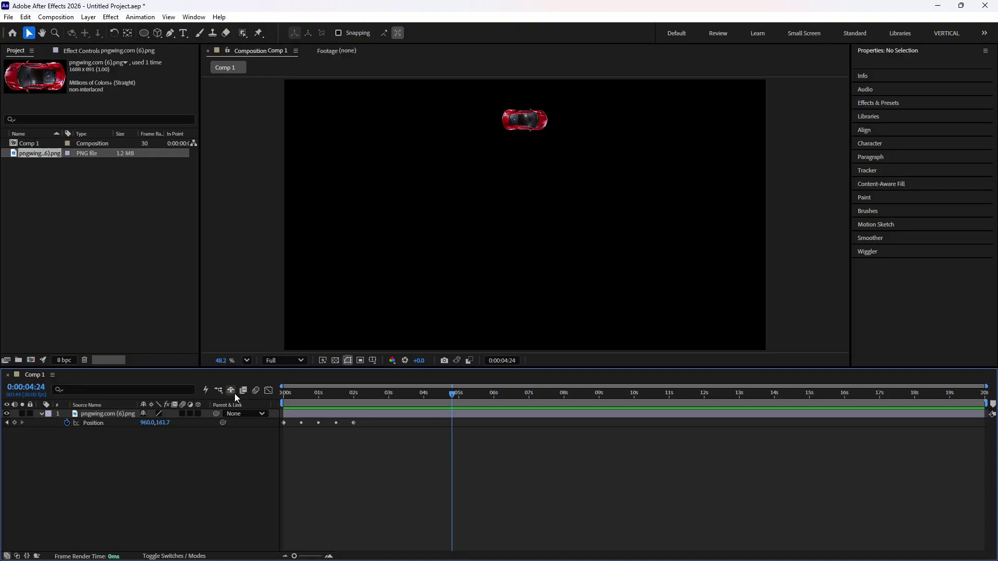
key(ctrl+s)
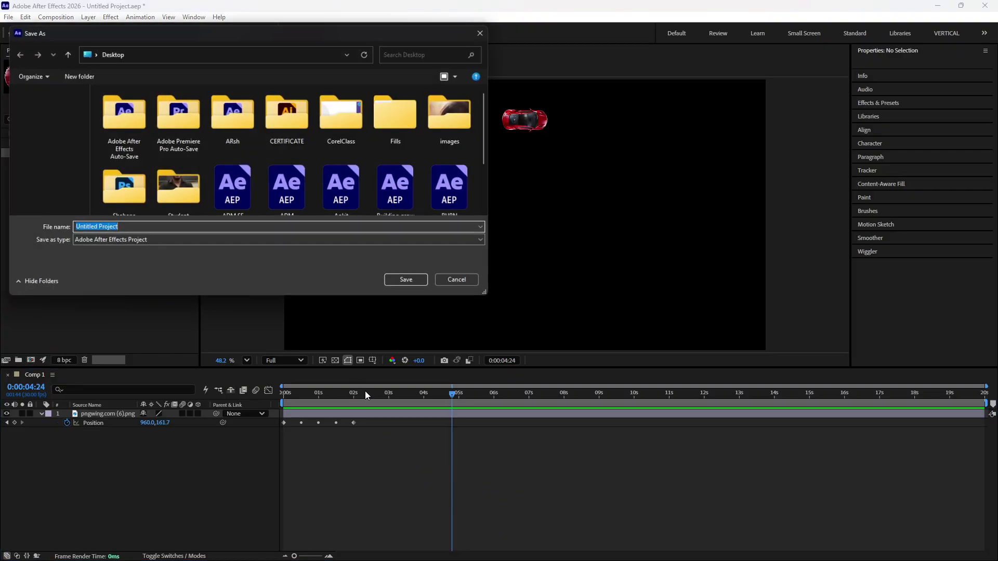
key(Escape)
drag(377, 393, 272, 404)
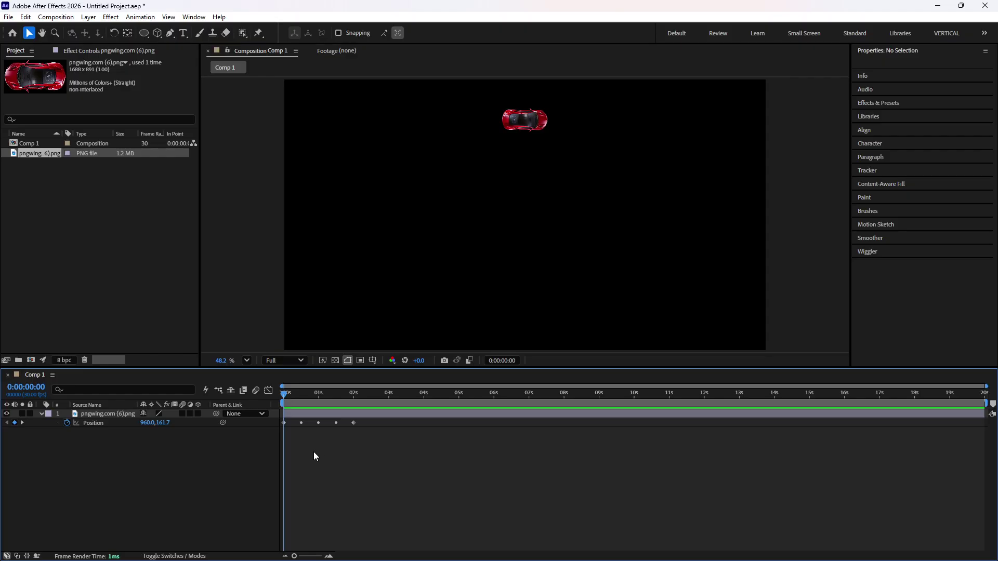
- Add the expression loopOutDuration() to the car layer's Position and preview the looping motion
click(111, 413)
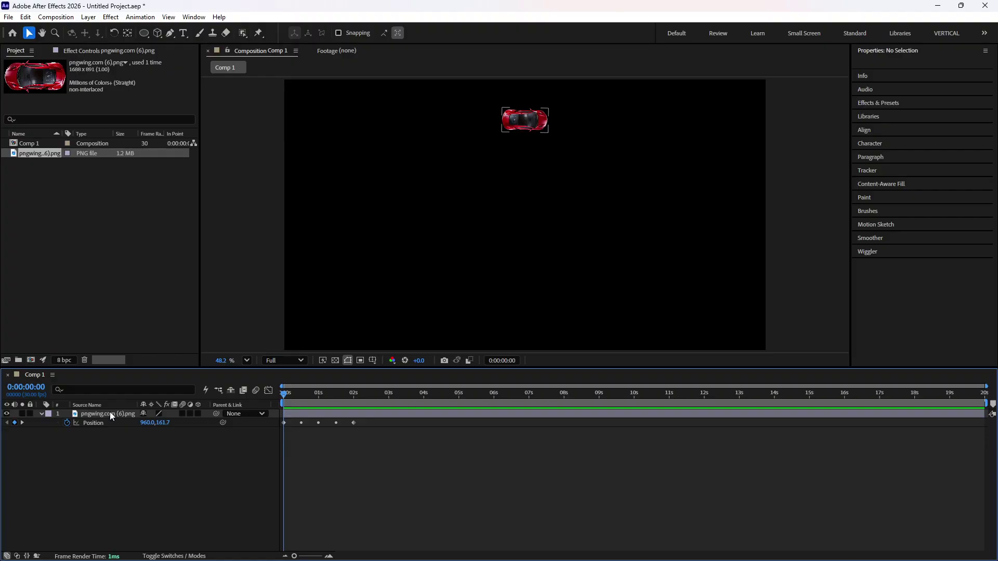
alt+click(67, 422)
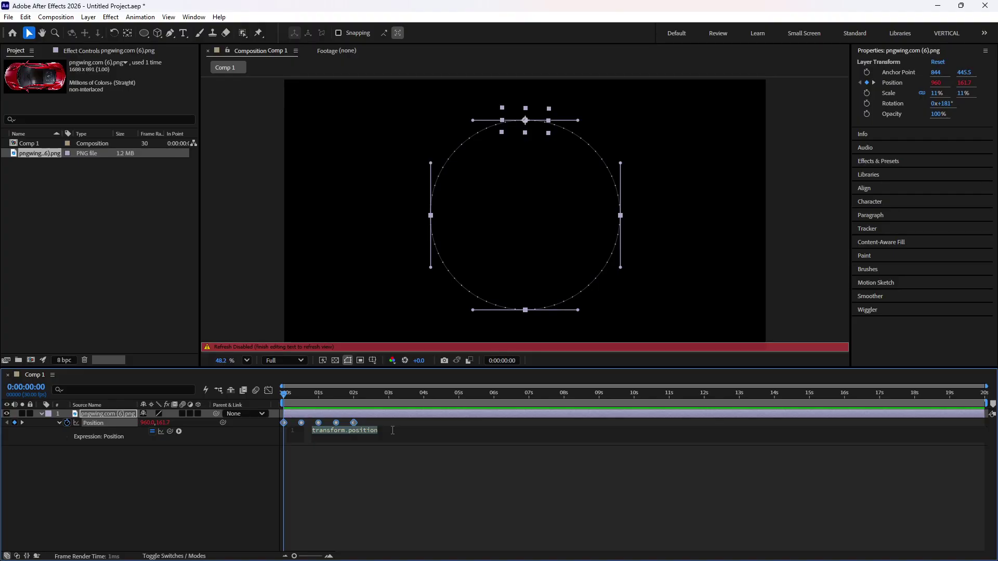
text(loop)
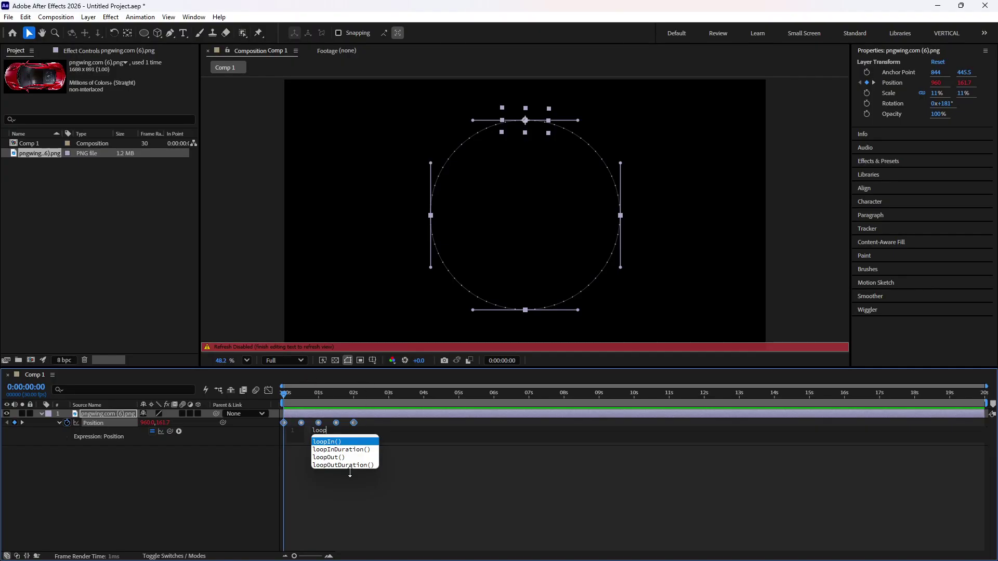
click(350, 465)
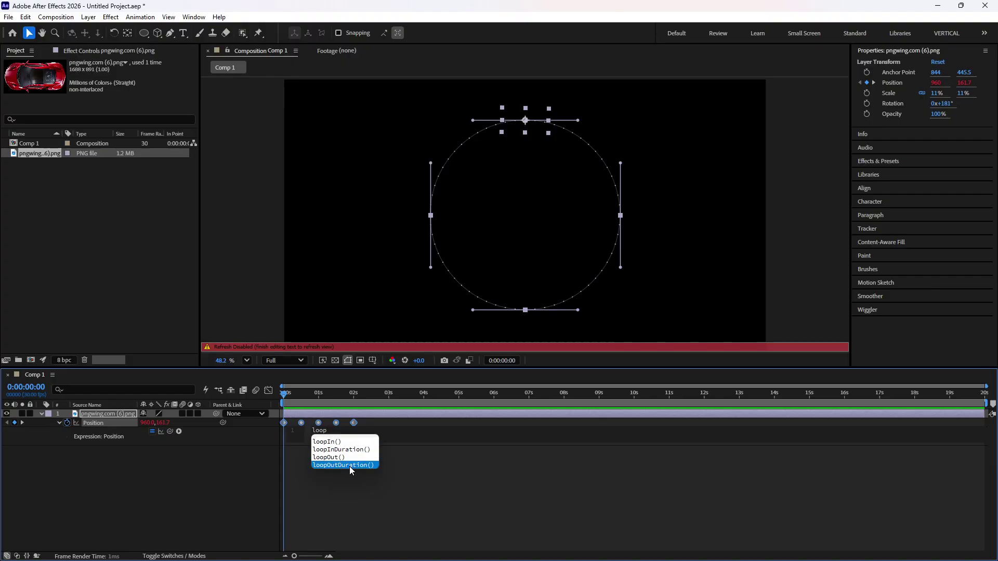
click(351, 465)
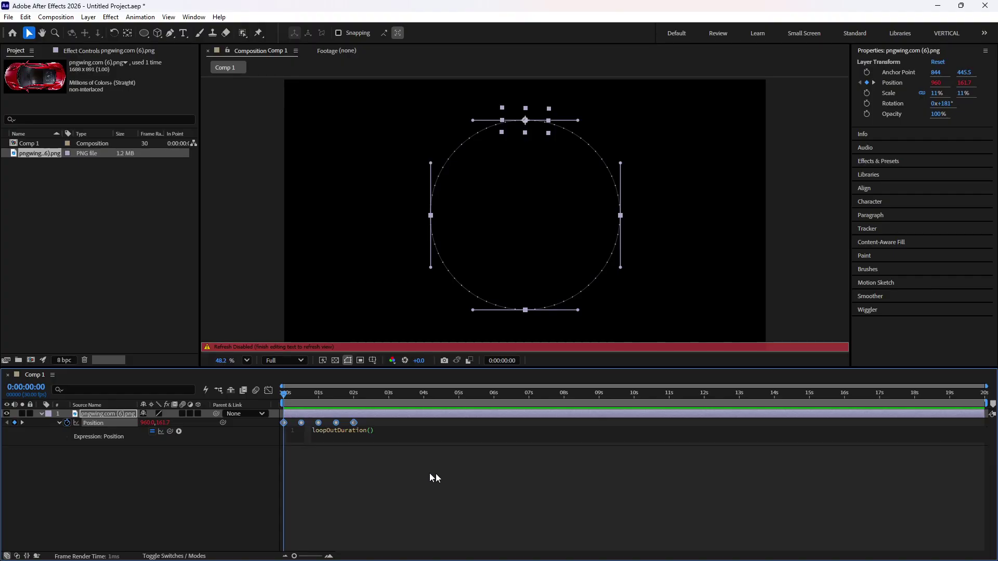
click(530, 477)
key(space)
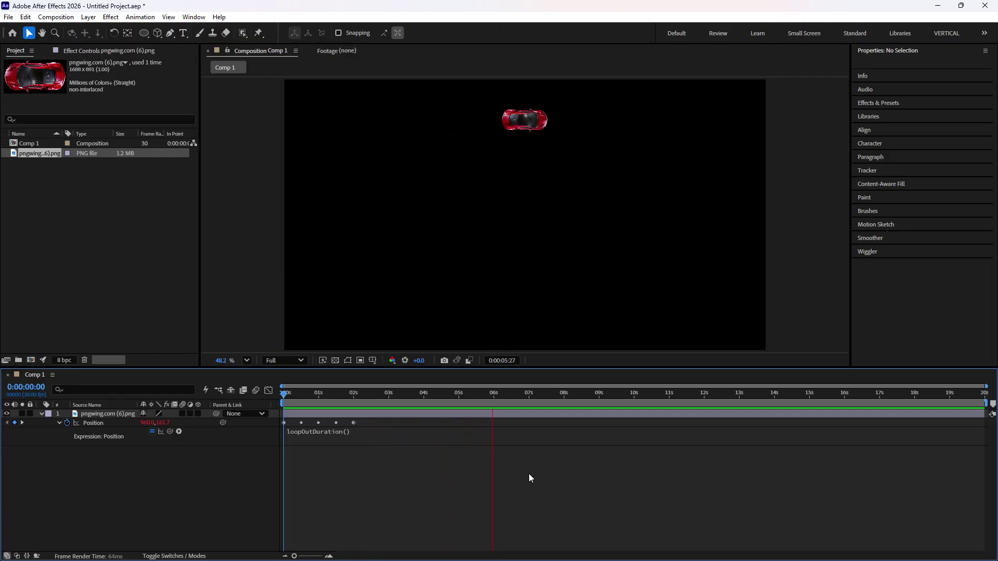
key(space)
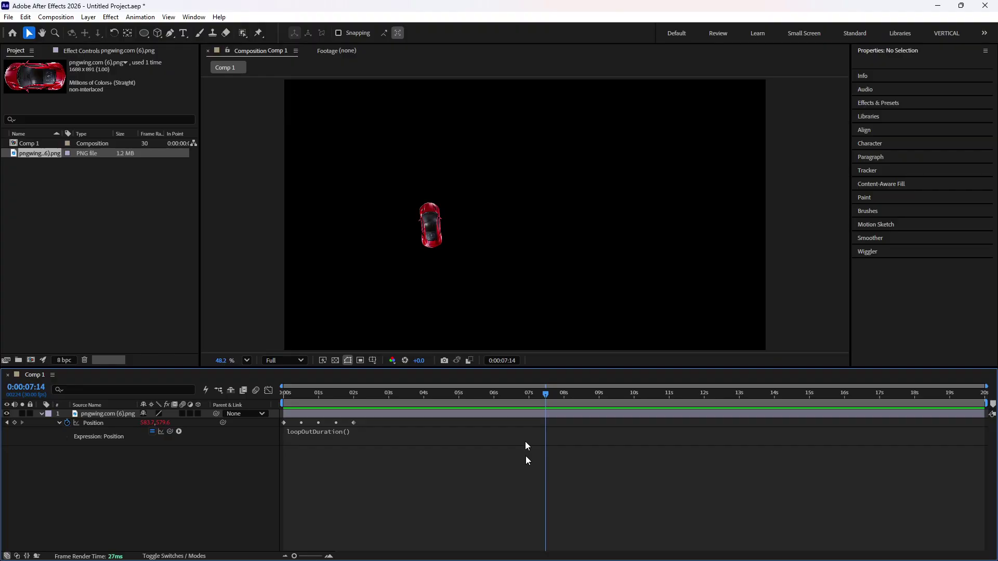
- Select all the car's Position keyframes, compress them to end slightly before 2 seconds, and preview the faster loop
click(339, 416)
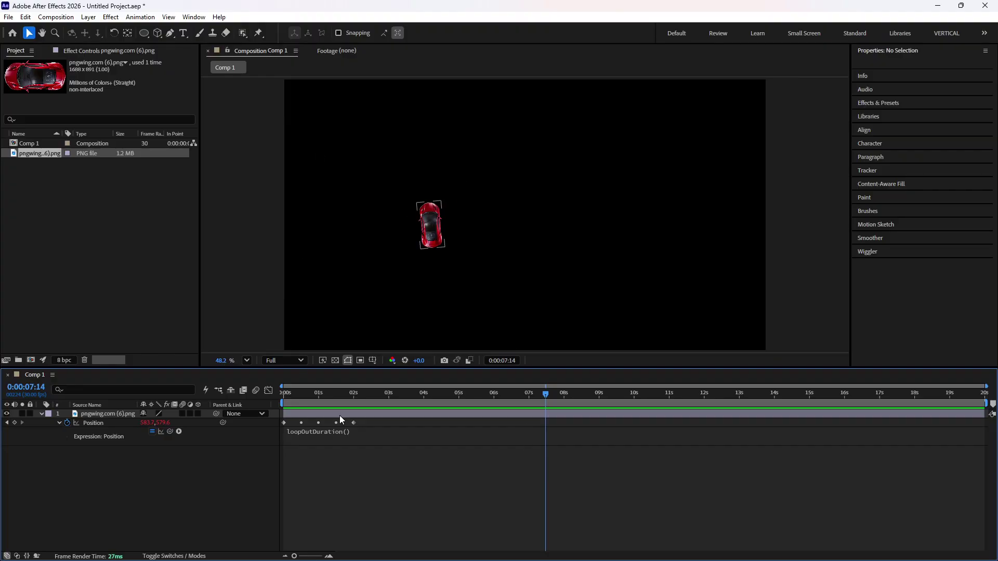
drag(371, 423, 279, 430)
mouse_move(356, 426)
mouse_down()
mouse_move(307, 422)
mouse_move(493, 426)
mouse_move(330, 424)
mouse_move(346, 427)
mouse_up()
click(400, 397)
click(413, 497)
key(space)
click(357, 448)
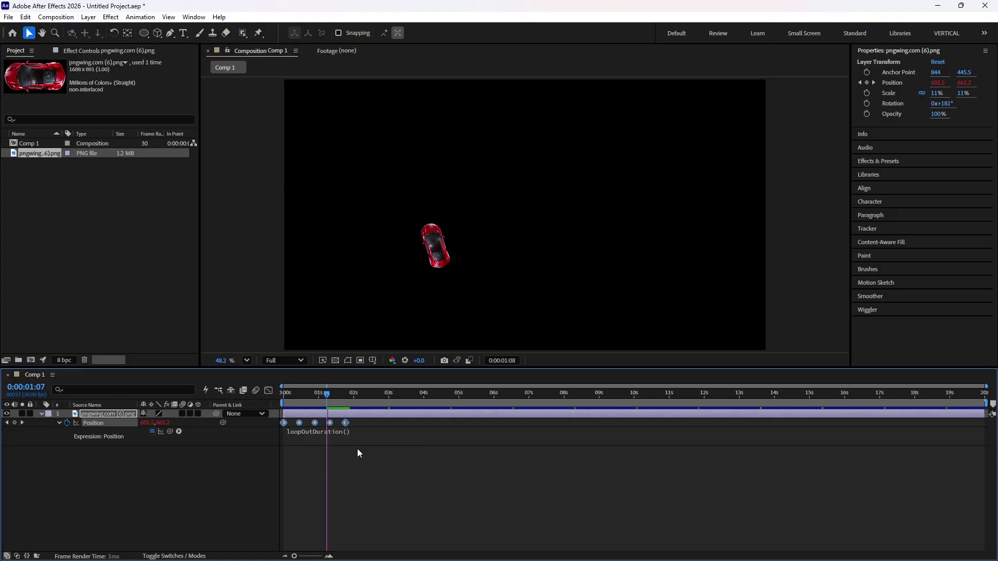
key(space)
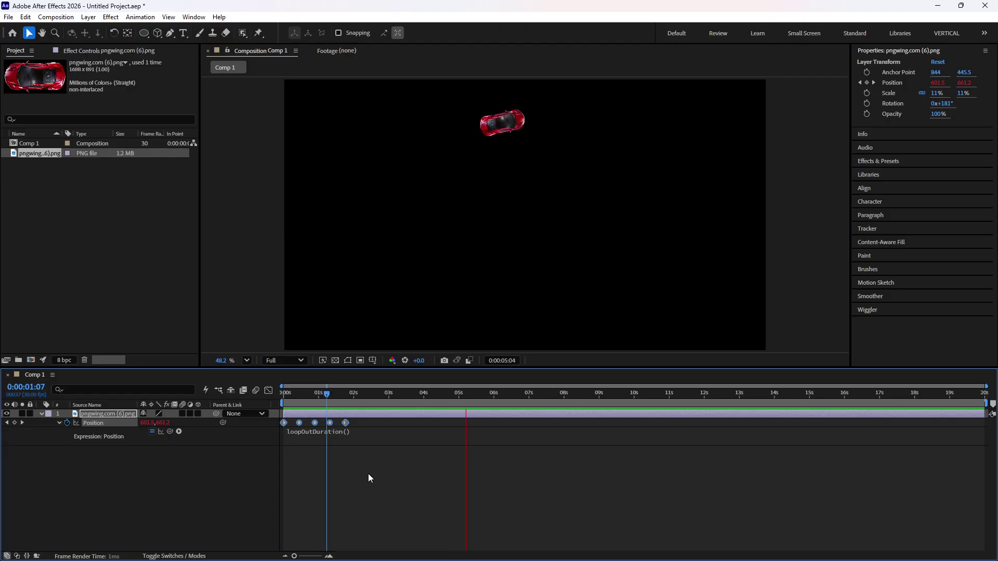
key(space)
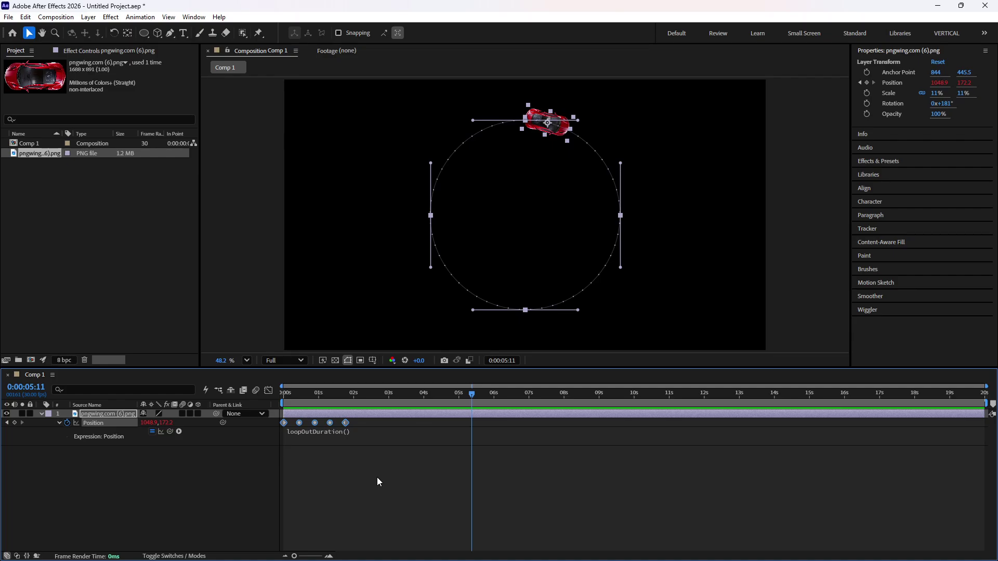
- Replay the looping animation, and compress all the car's Position keyframes into about the first 0.3 seconds
click(393, 491)
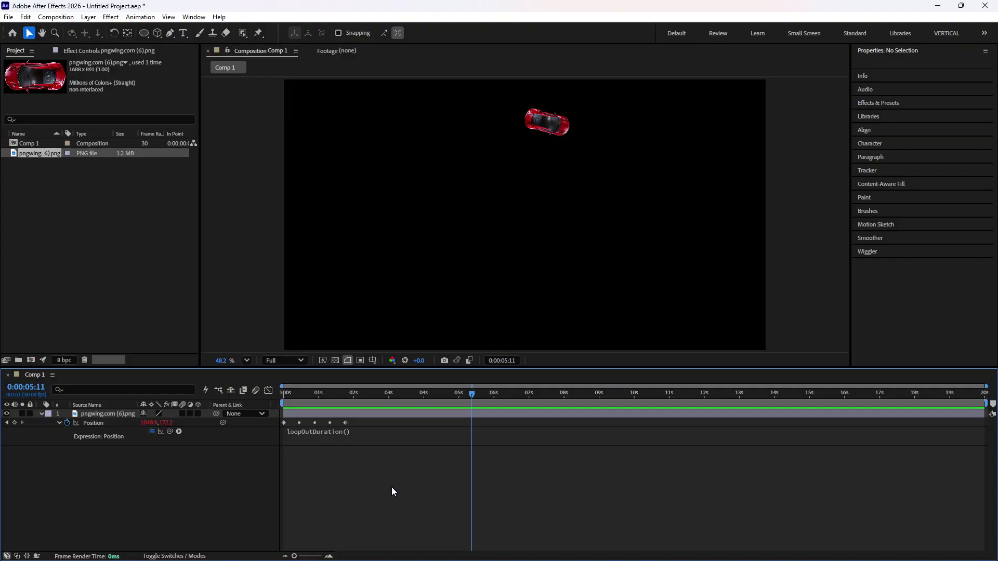
key(space)
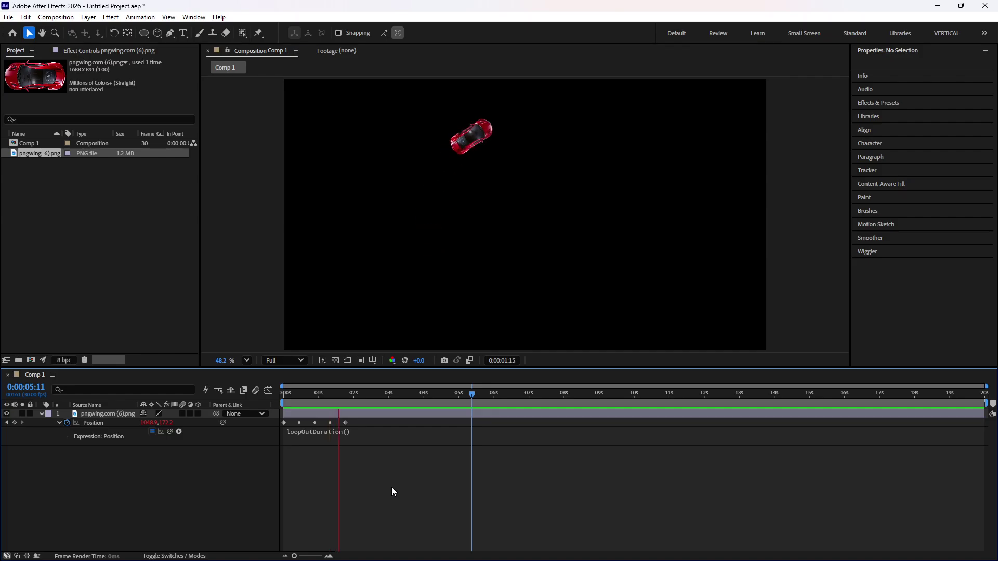
key(space)
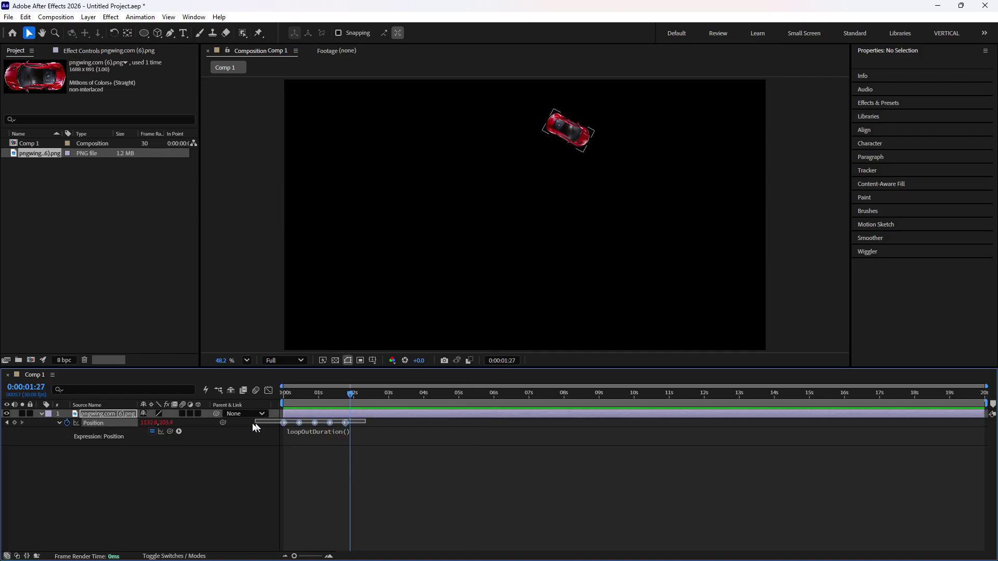
click(357, 427)
drag(341, 426, 291, 431)
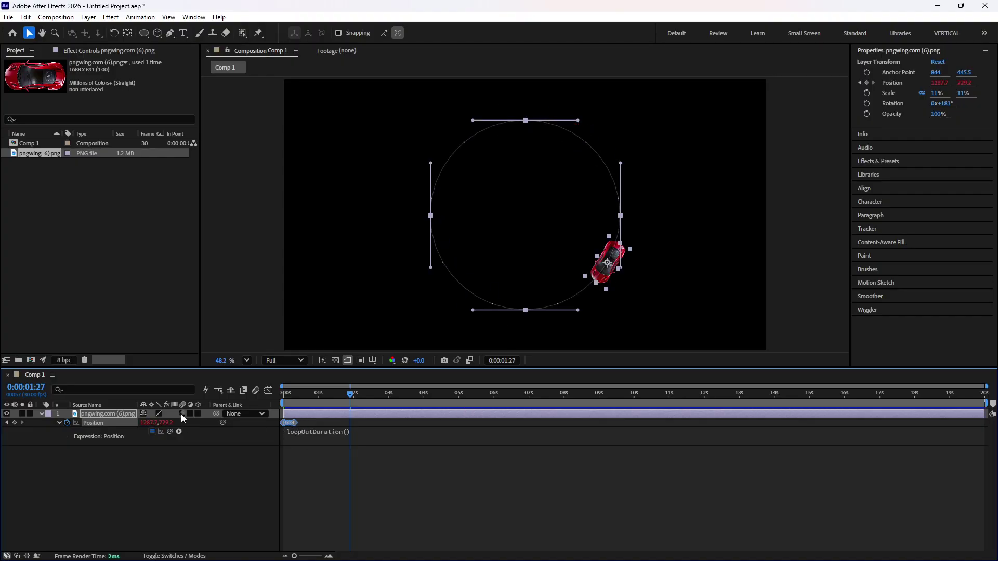
- Enable motion blur for the car layer and the composition, and preview the fast loop from the start
click(183, 414)
click(255, 390)
drag(318, 397, 268, 403)
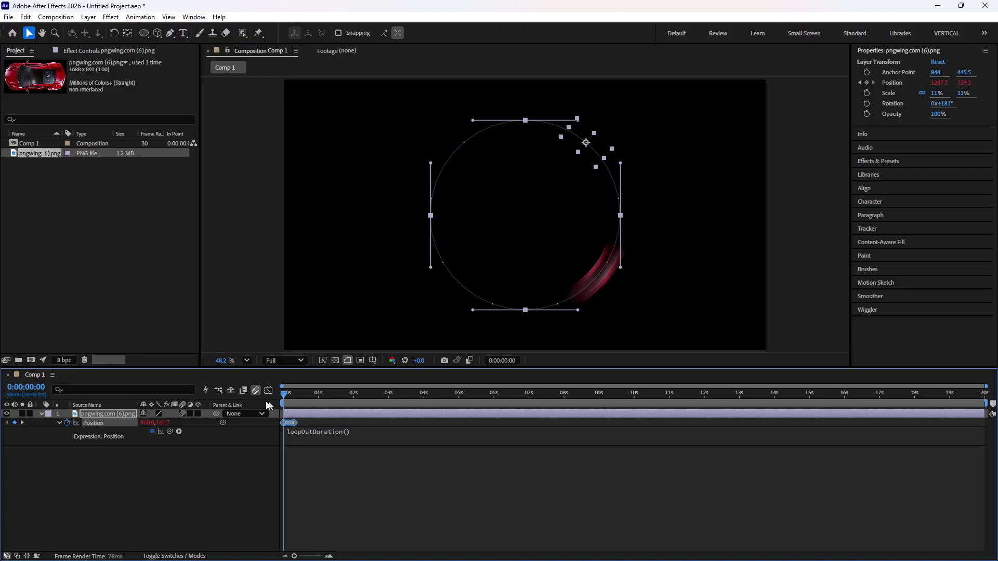
click(374, 544)
key(space)
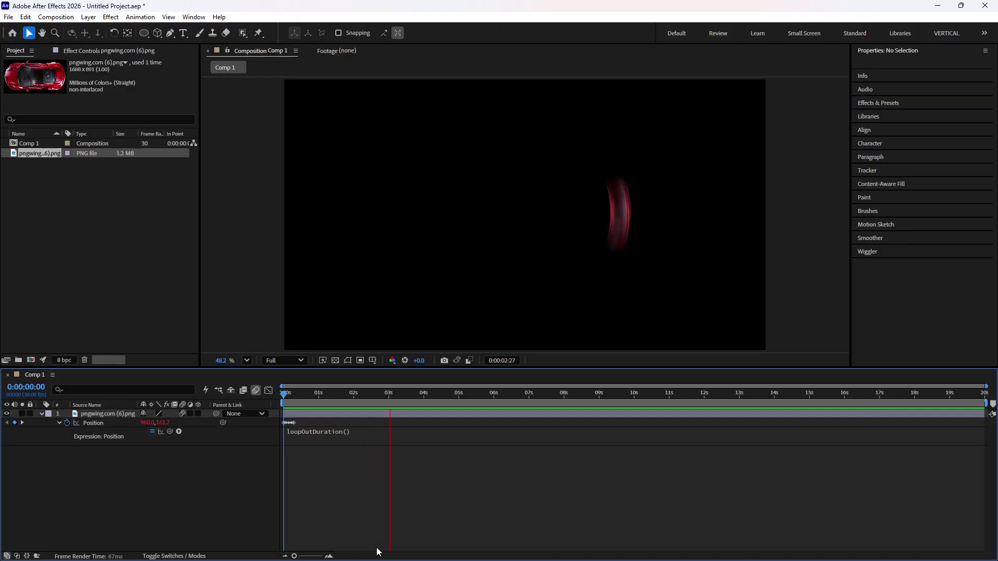
key(space)
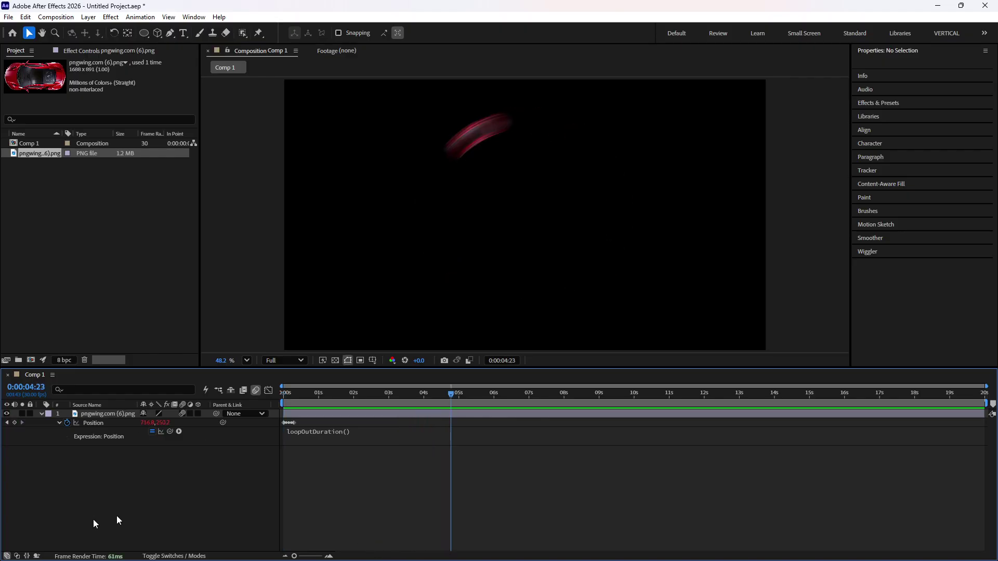
- Delete the car layer, return the playhead to the start, and close Comp 1
click(108, 415)
key(Delete)
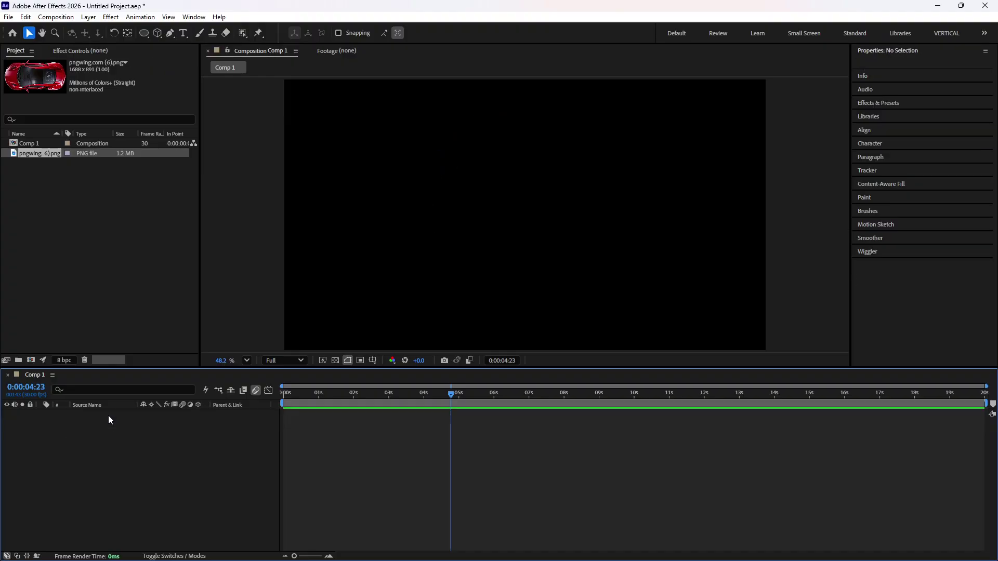
drag(478, 387, 283, 394)
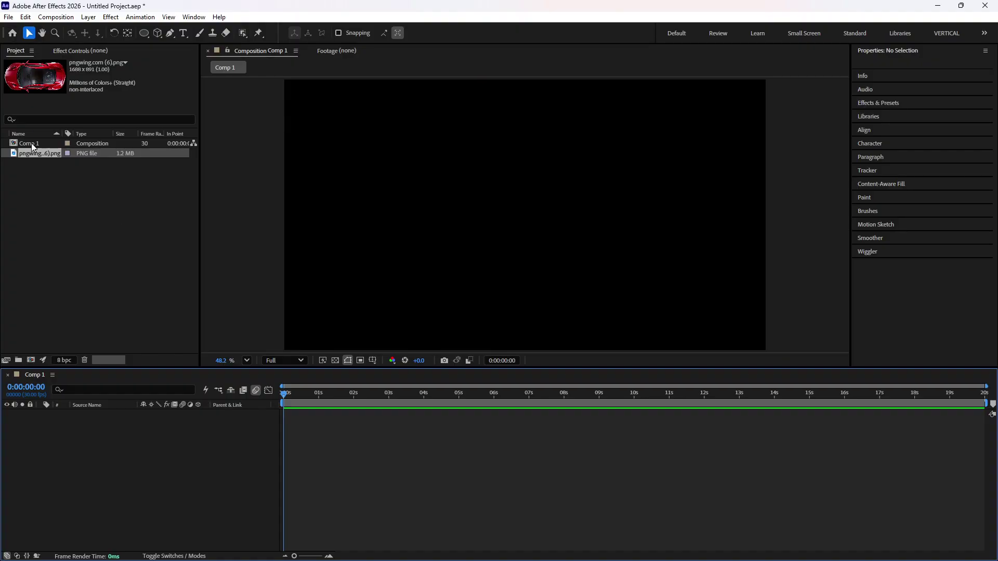
key(ctrl+w)
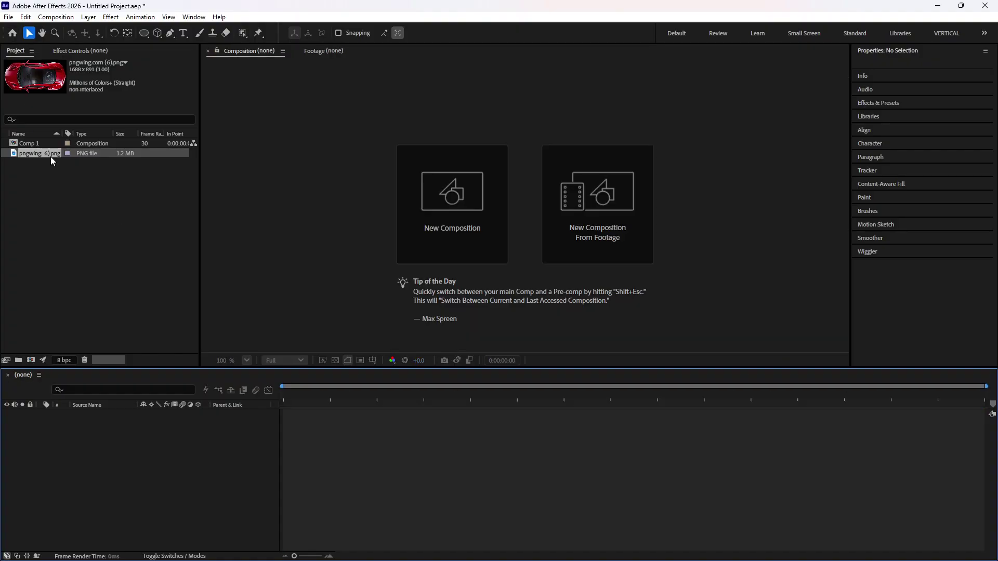
- Open the recent project named CLASS followed by a long run of S's, and dismiss the missing-effect warning
click(8, 33)
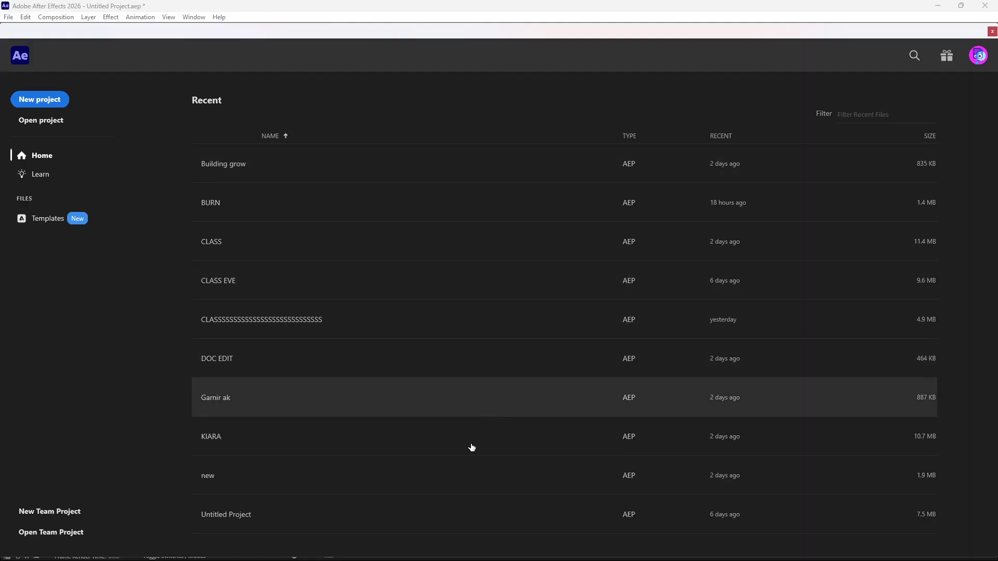
click(411, 317)
click(516, 316)
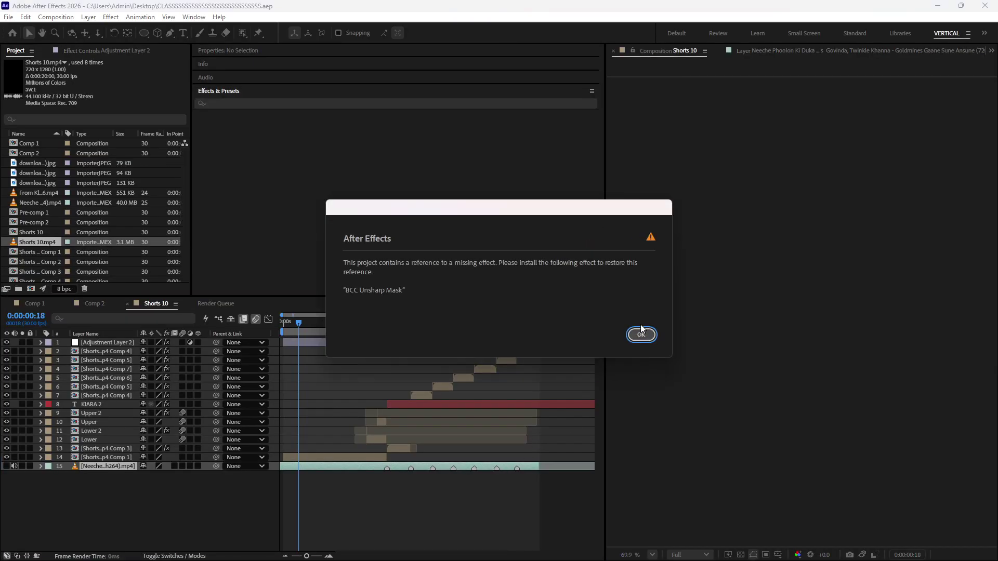
click(641, 329)
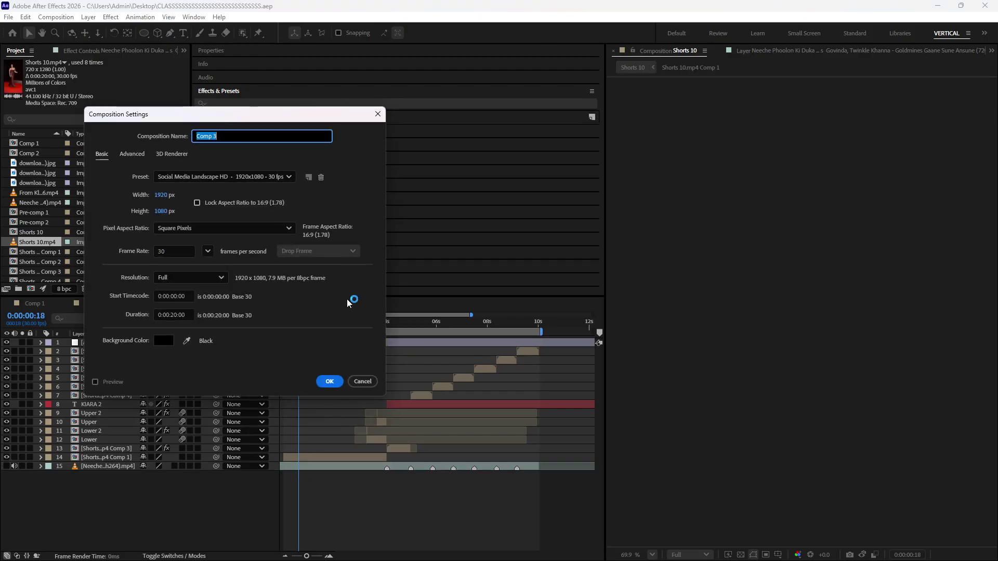
- Create the 1920×1080, 30 fps, 20-second composition Comp 3 and restore the wide-viewer workspace layout
click(334, 381)
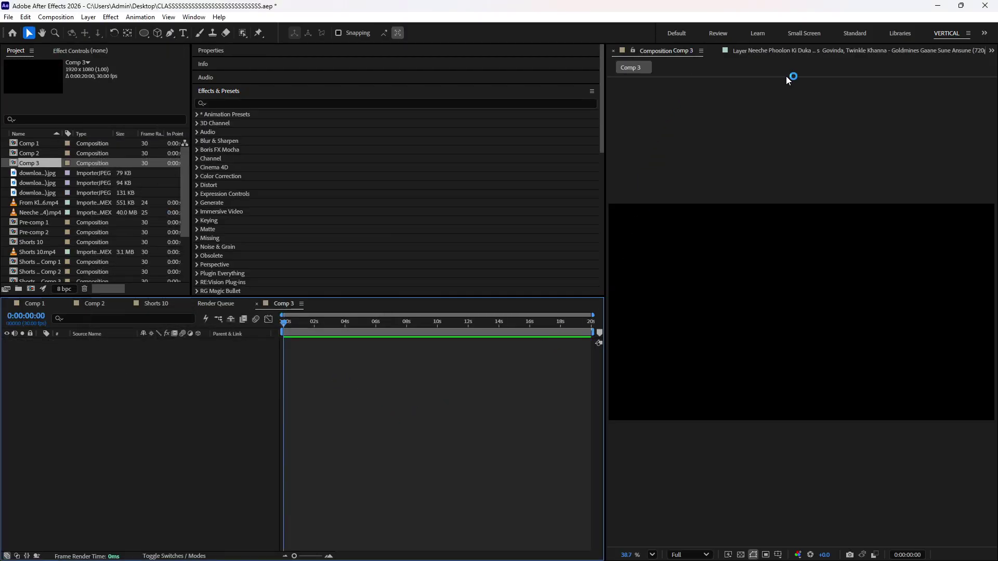
click(968, 33)
click(955, 51)
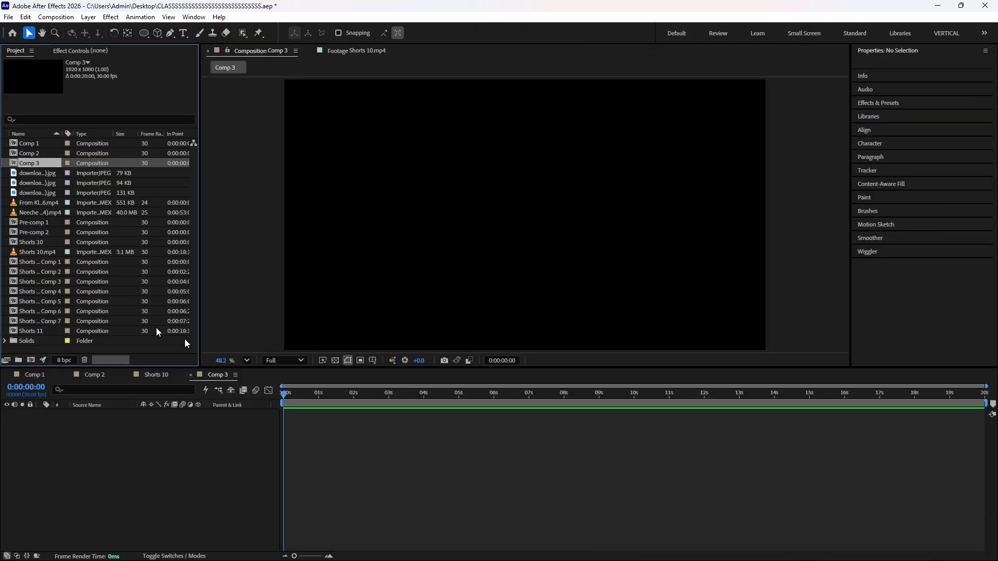
- Gather all the project items into a new folder and save the project
click(54, 292)
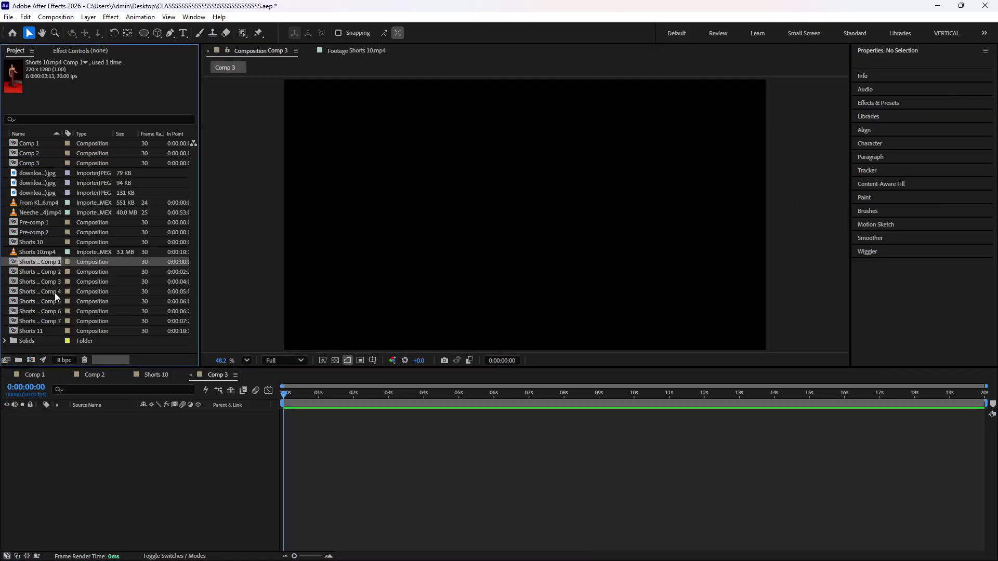
key(ctrl+a)
drag(40, 264, 17, 359)
click(74, 181)
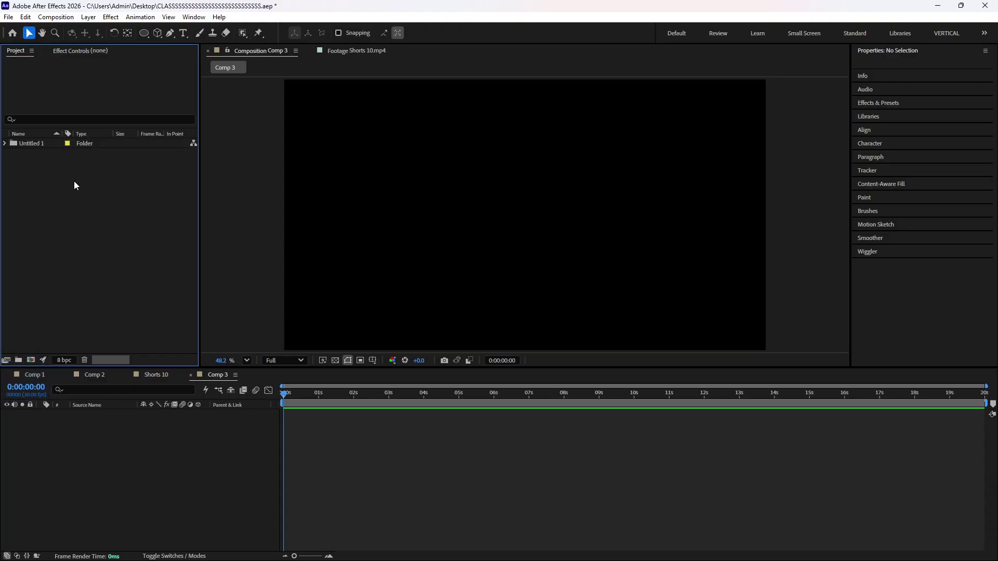
key(ctrl+s)
click(288, 442)
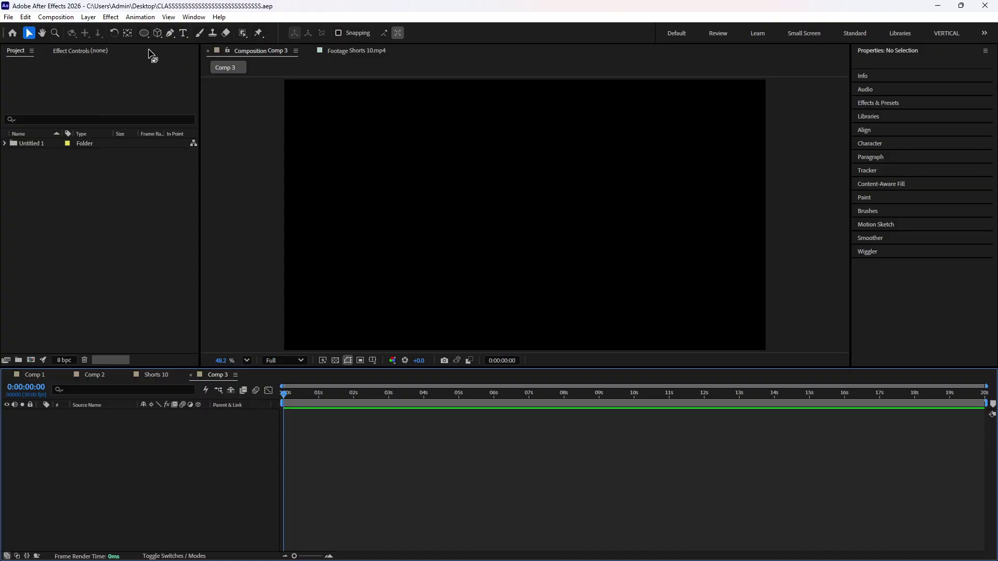
- Draw a torus mesh with a ring radius of about 220 near the composition's center and tilt its X orientation to about 85.5°
click(157, 34)
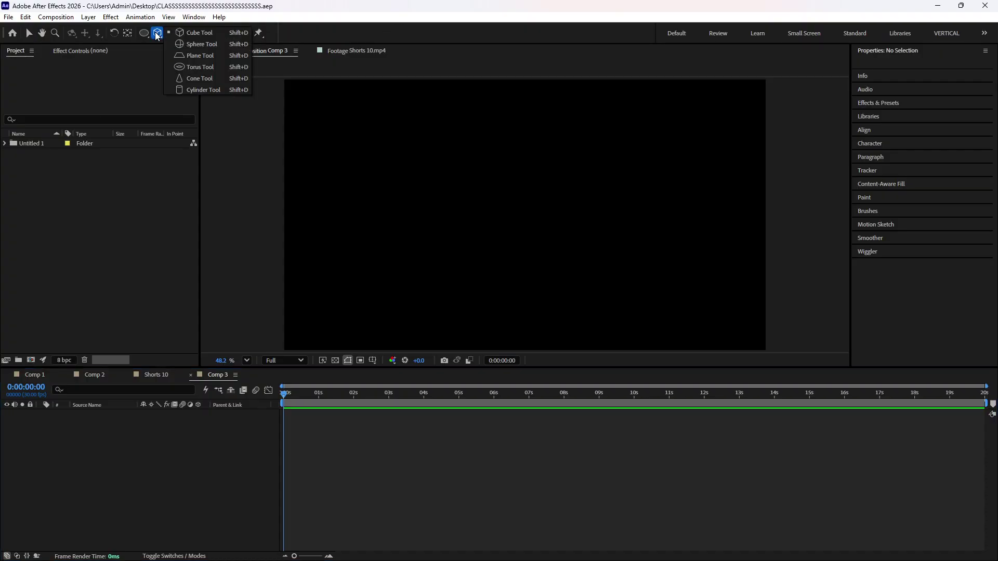
click(199, 68)
mouse_move(448, 158)
mouse_down()
mouse_move(575, 239)
mouse_move(658, 317)
mouse_up()
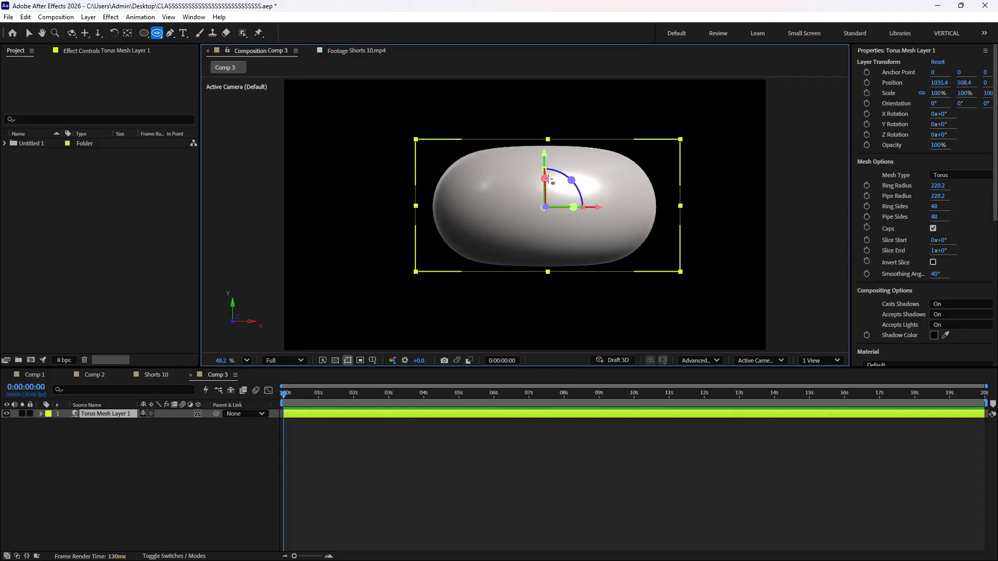
key(v)
drag(546, 178, 544, 207)
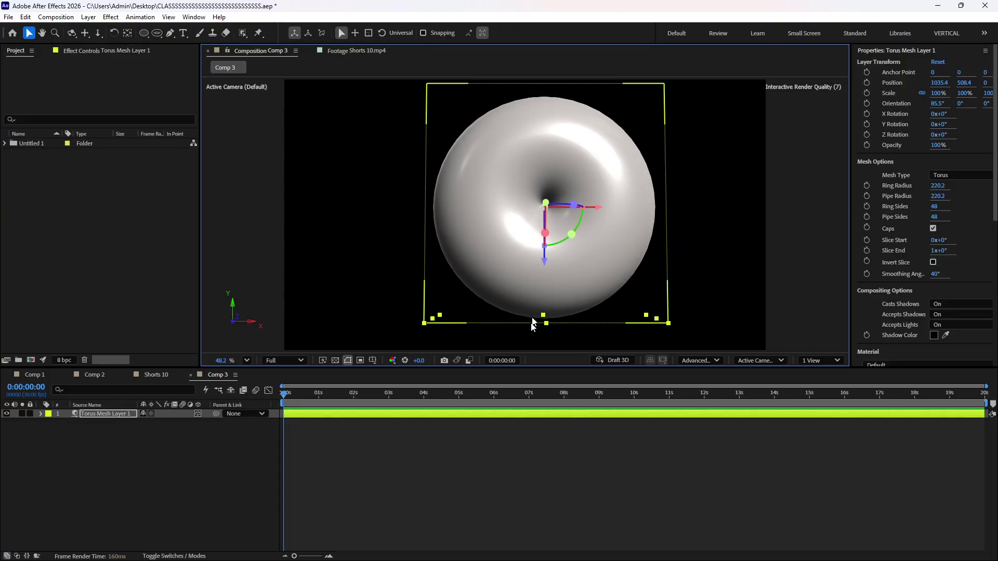
- Undo the torus mesh's X tilt and its creation, leaving Comp 3 empty
click(504, 469)
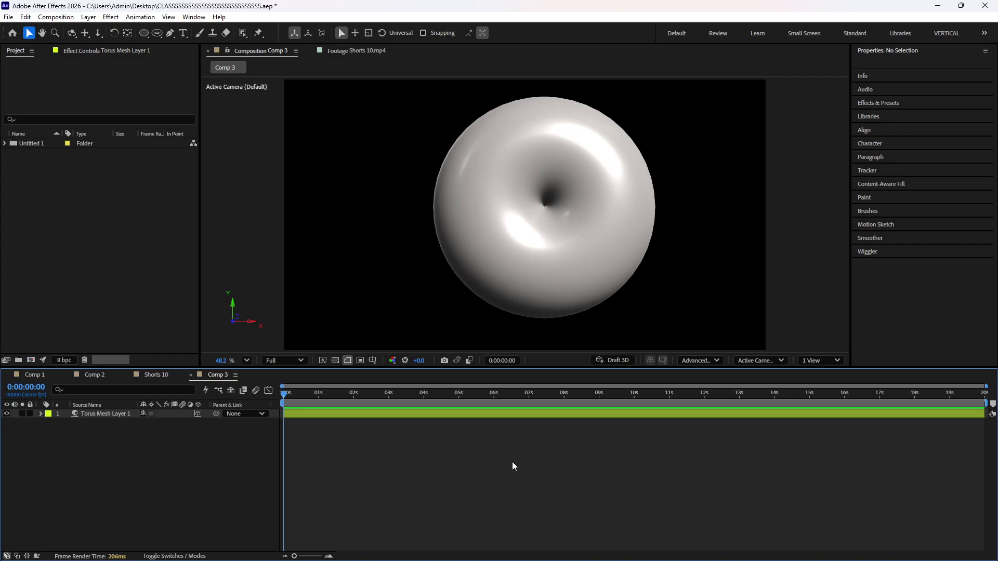
key(ctrl+z)
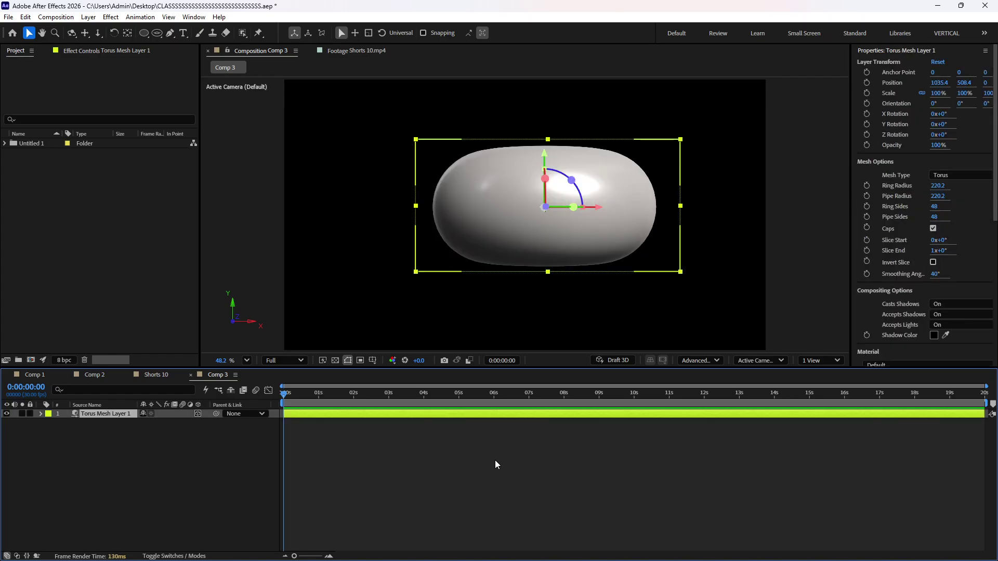
key(ctrl+z)
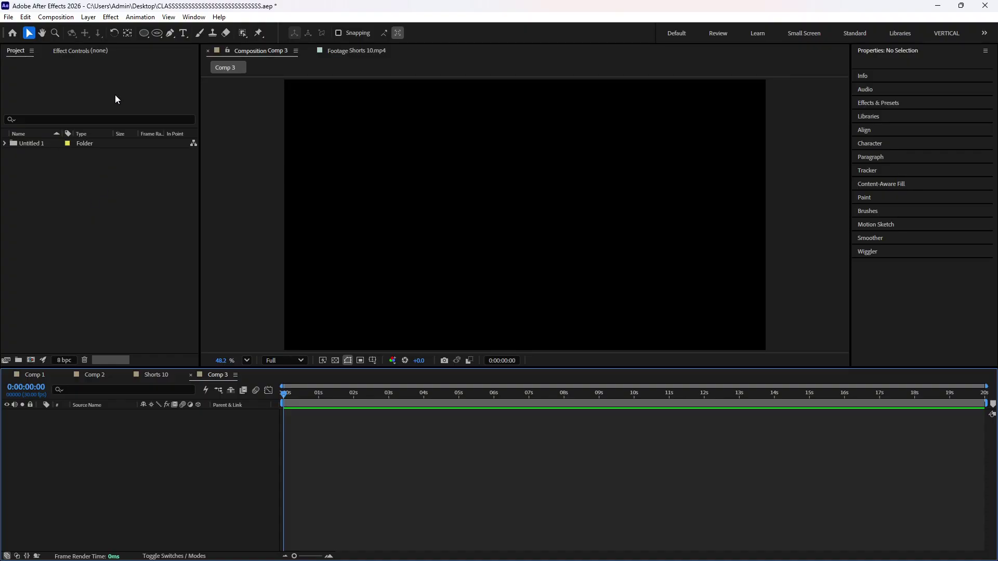
- Look through the available shape tools, switching between the Ellipse tool and the Pen tool
click(144, 33)
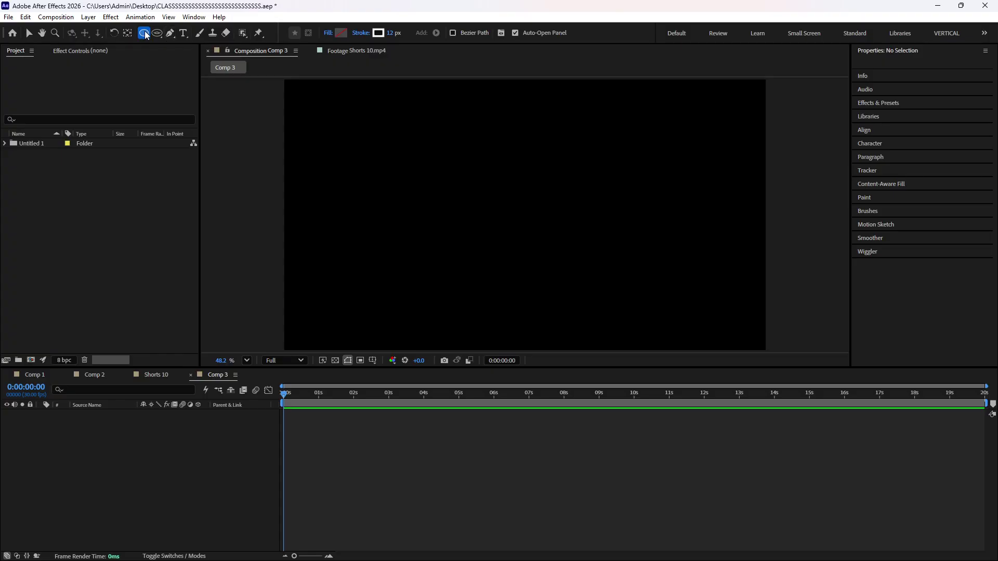
drag(144, 33, 188, 55)
click(169, 33)
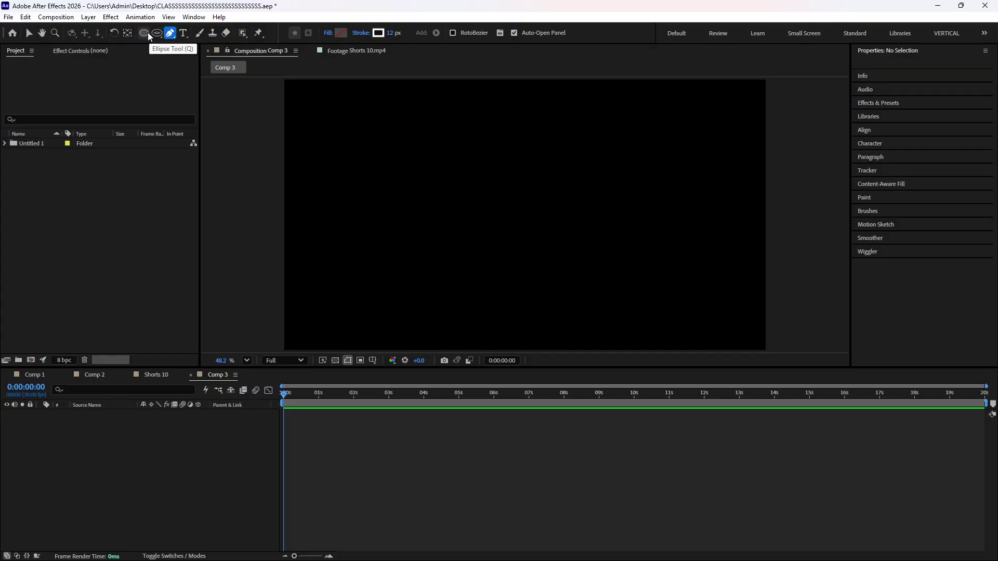
click(145, 33)
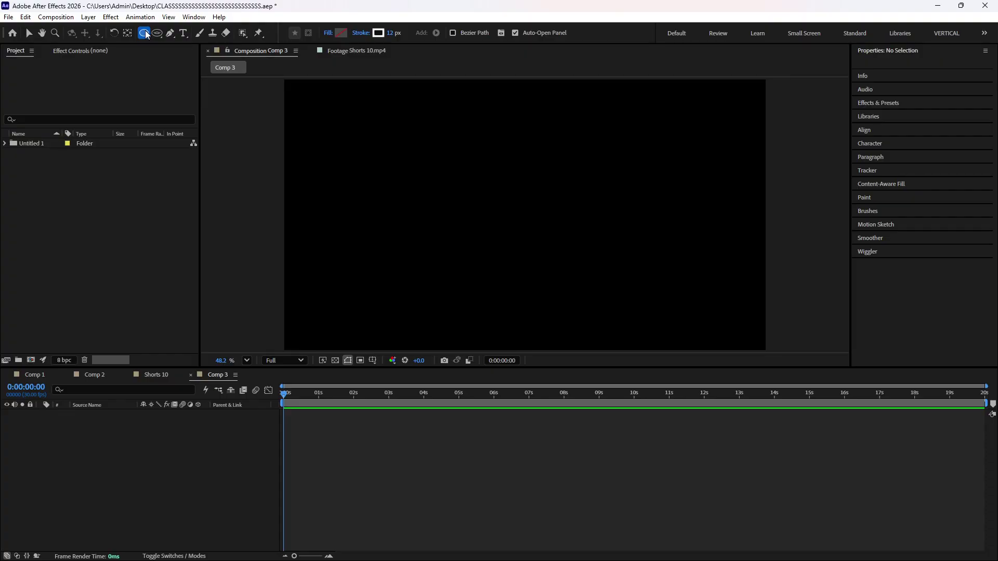
drag(146, 34, 141, 35)
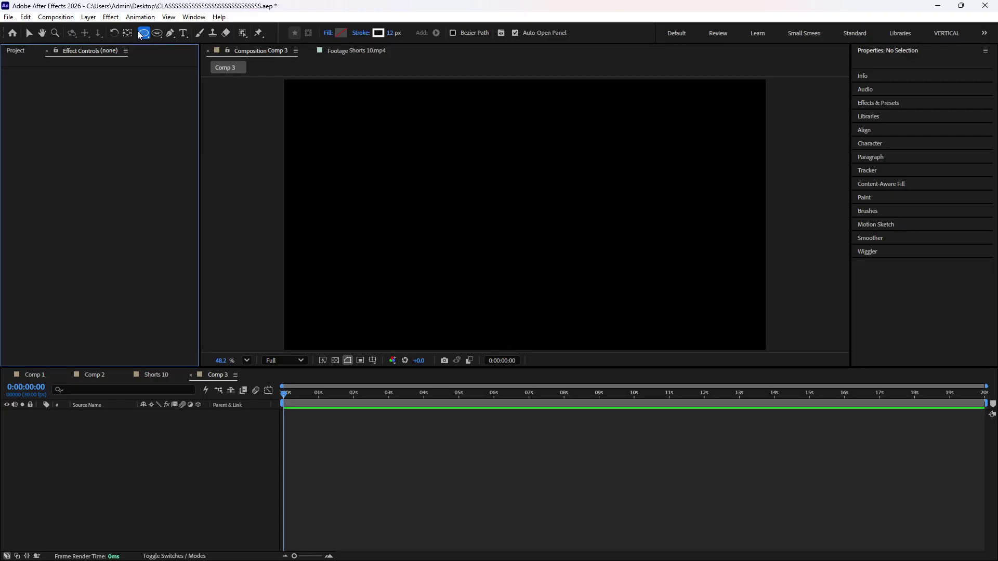
drag(145, 36, 145, 38)
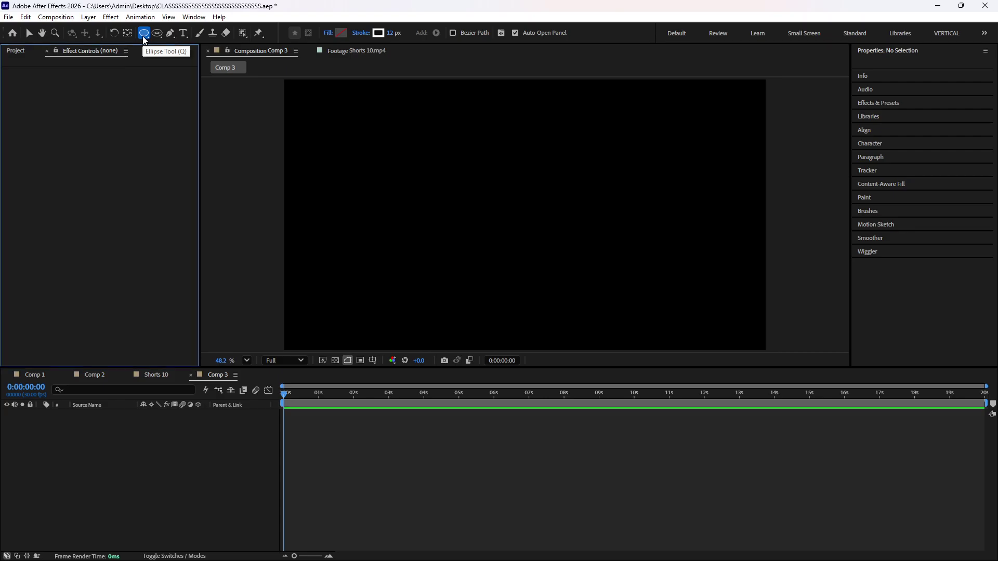
- Cycle repeatedly through the shape tool variants, stopping at the Rounded Rectangle tool
key(q)
key(q)
key(q)
key(q)
key(q)
key(q)
key(q)
key(q)
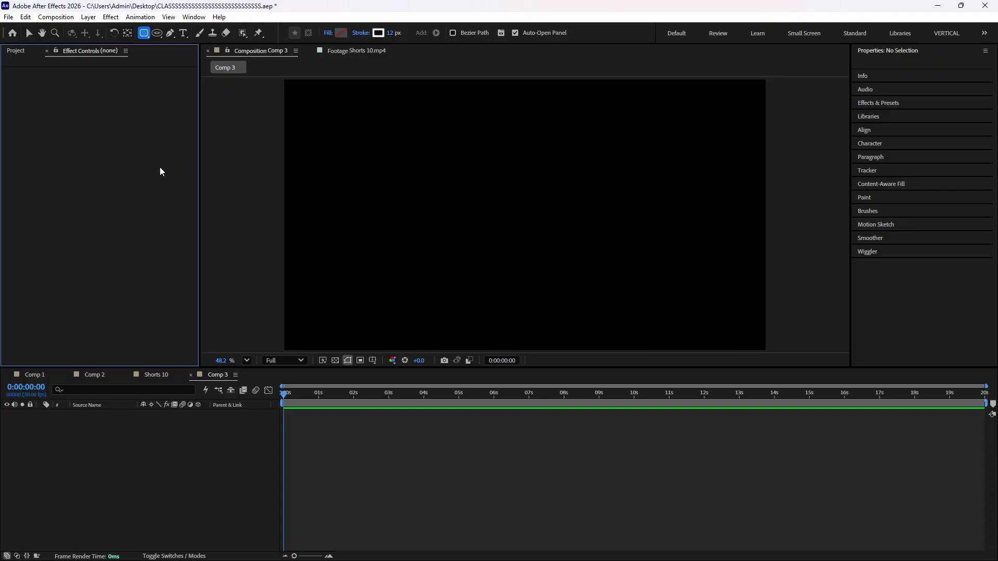
- Switch briefly to the Pen tool, return to the shape tools and activate the Rectangle tool
key(g)
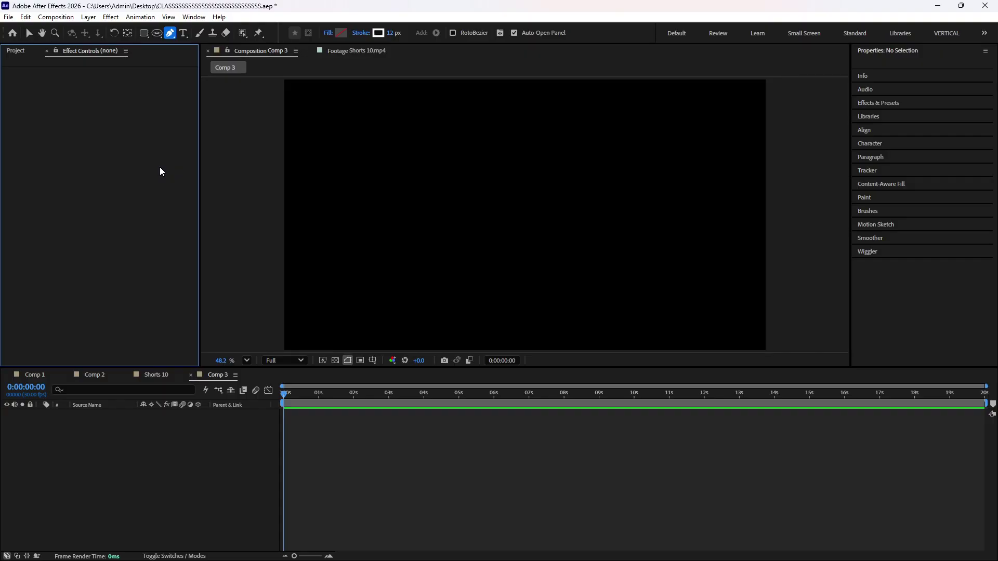
click(144, 33)
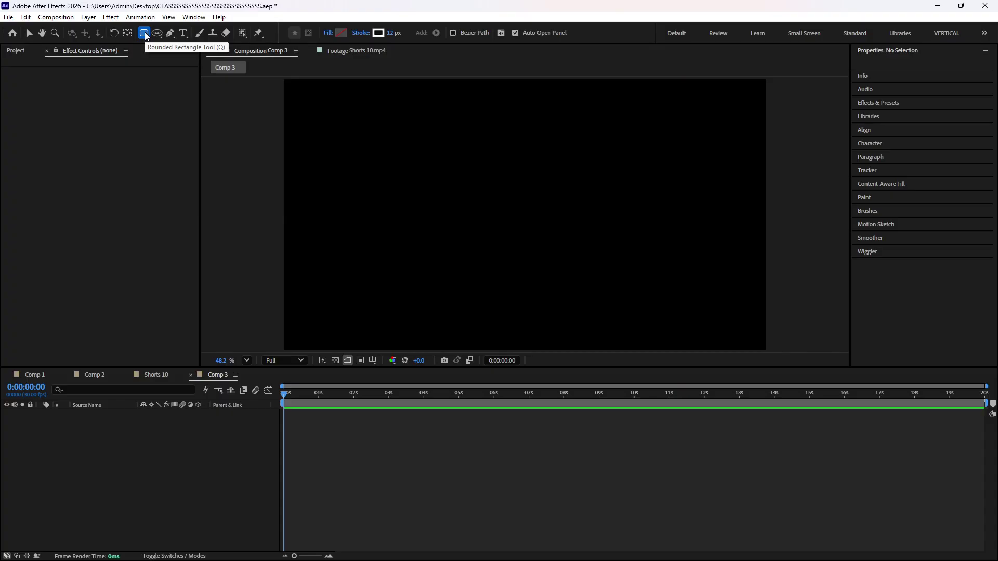
key(q)
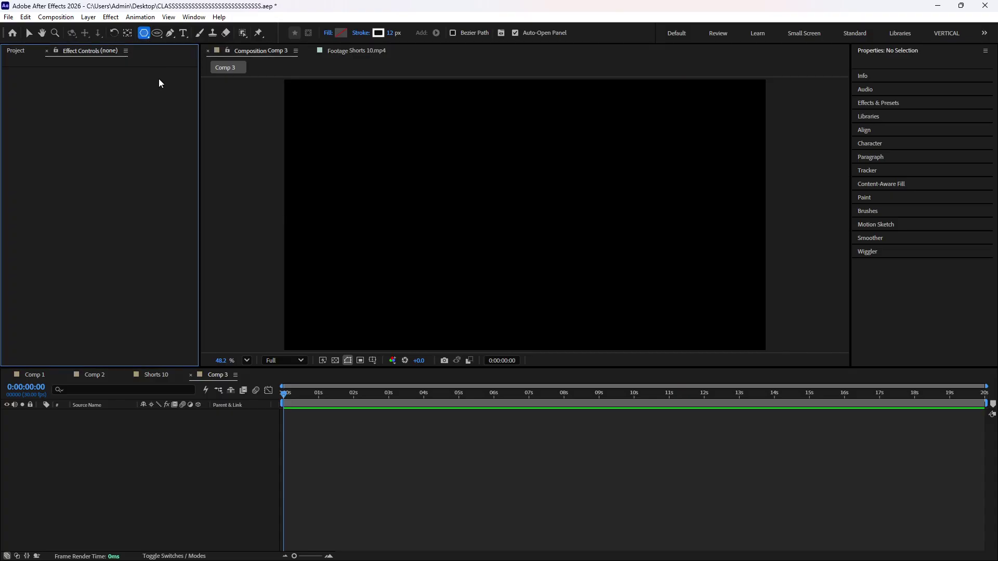
key(q)
key(q)
- Set the shape stroke width to 0 px and the fill color to red (FF0000)
drag(393, 34, 32, 103)
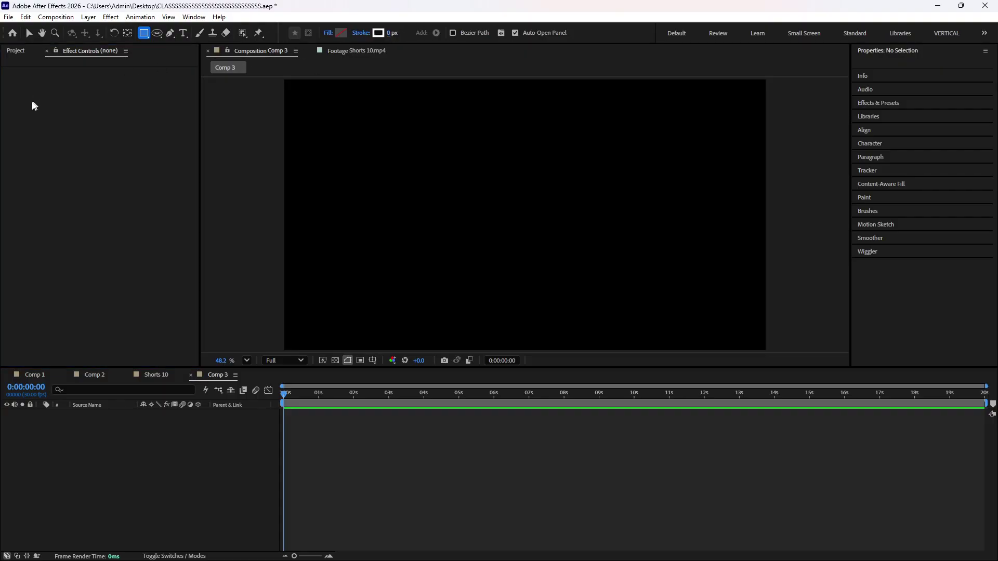
click(340, 33)
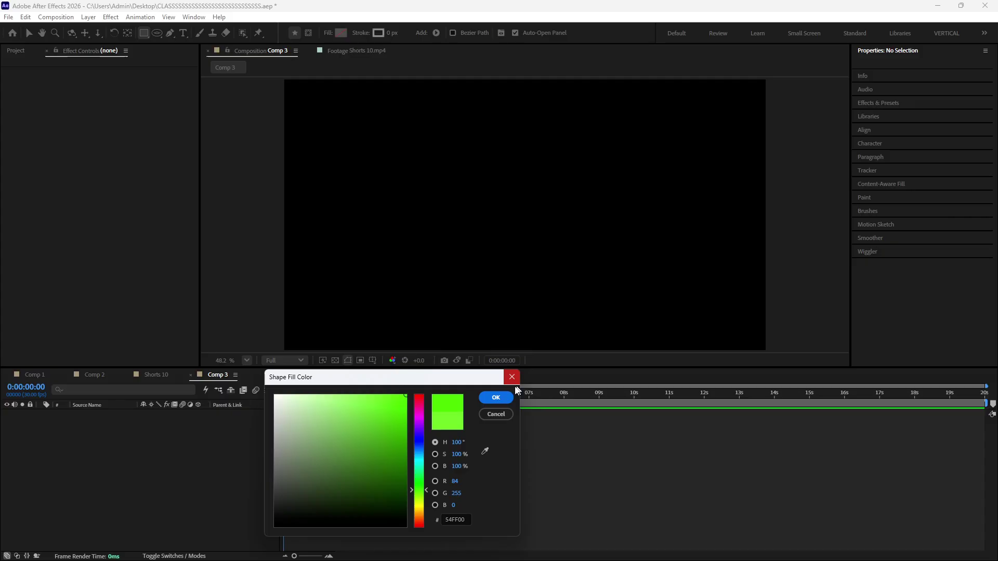
drag(422, 501, 456, 363)
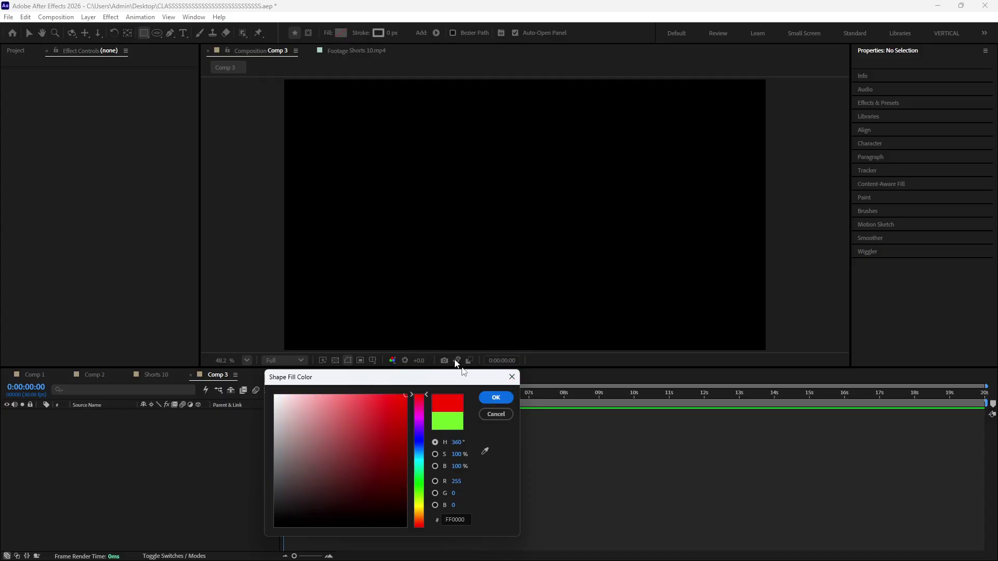
click(496, 397)
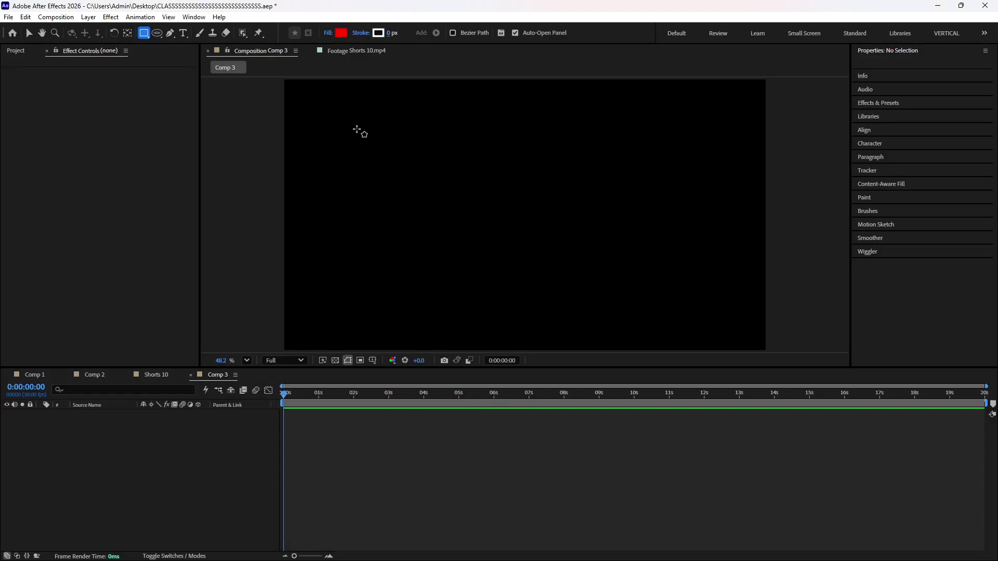
- Draw a red rectangle about 1107 × 481 px in the upper-middle part of the composition and return to the Selection tool
mouse_move(356, 129)
mouse_down()
mouse_move(383, 167)
mouse_move(524, 274)
mouse_move(698, 272)
mouse_move(699, 166)
mouse_move(684, 268)
mouse_move(492, 281)
mouse_move(610, 299)
mouse_move(577, 270)
mouse_move(438, 218)
mouse_move(551, 327)
mouse_move(457, 147)
mouse_move(523, 212)
mouse_move(428, 130)
mouse_move(468, 201)
mouse_move(625, 263)
mouse_move(680, 269)
mouse_move(635, 250)
mouse_up()
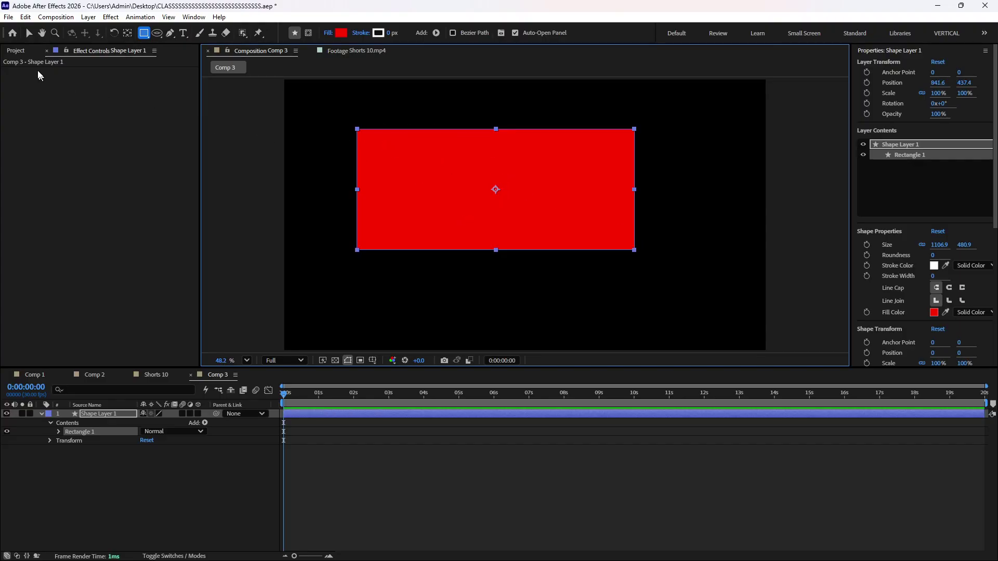
click(27, 32)
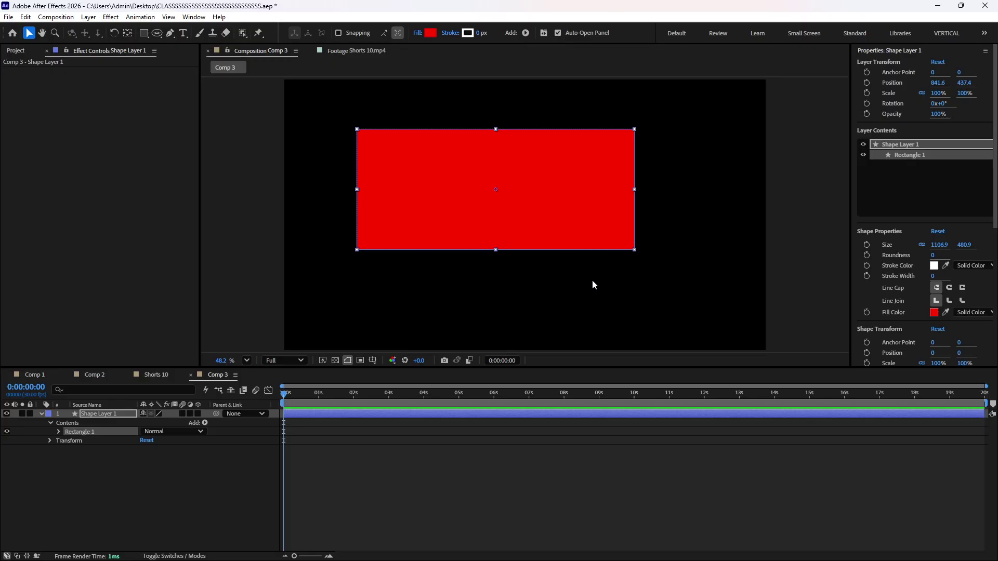
click(348, 418)
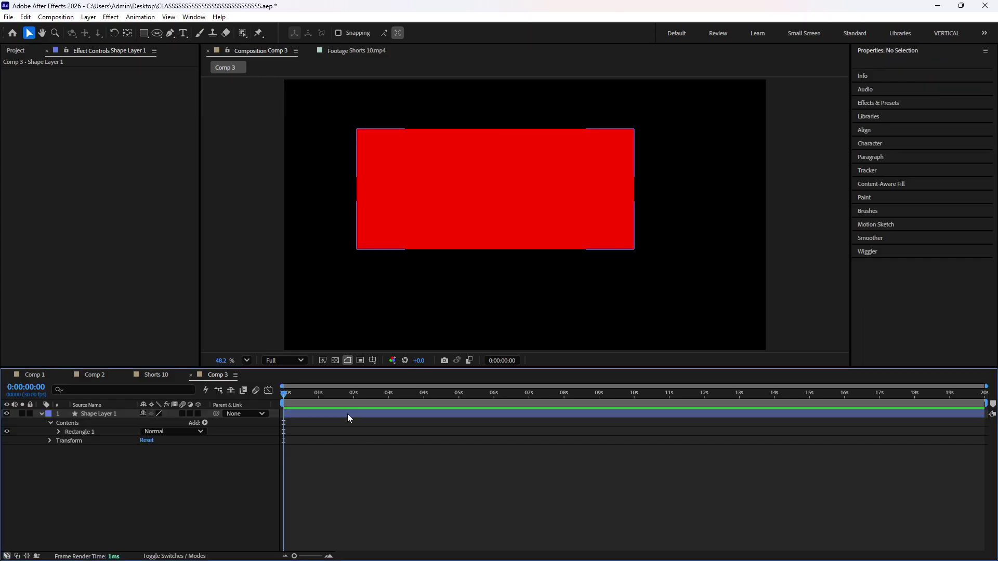
- Center the rectangle's shape layer horizontally and vertically in the composition
click(348, 414)
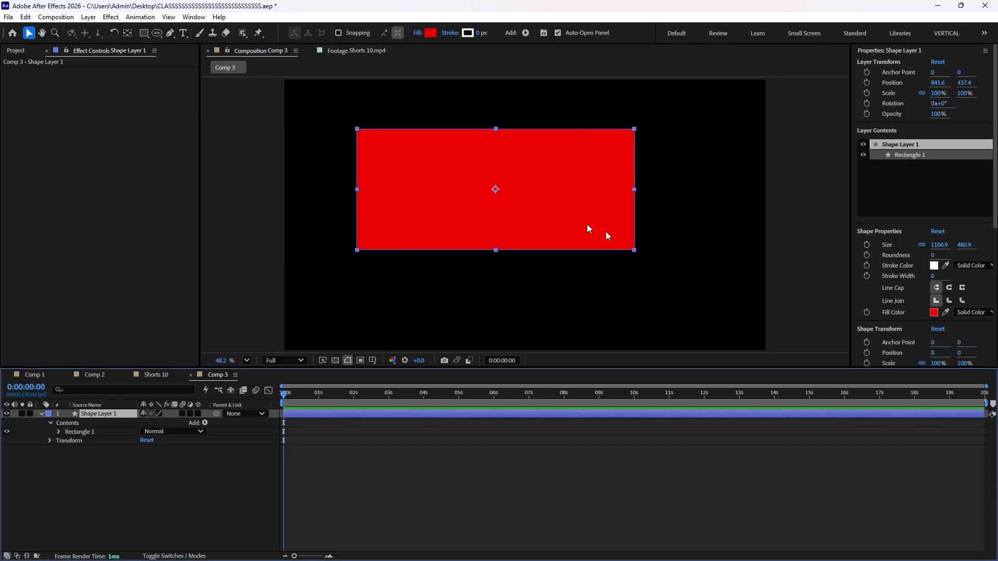
click(889, 50)
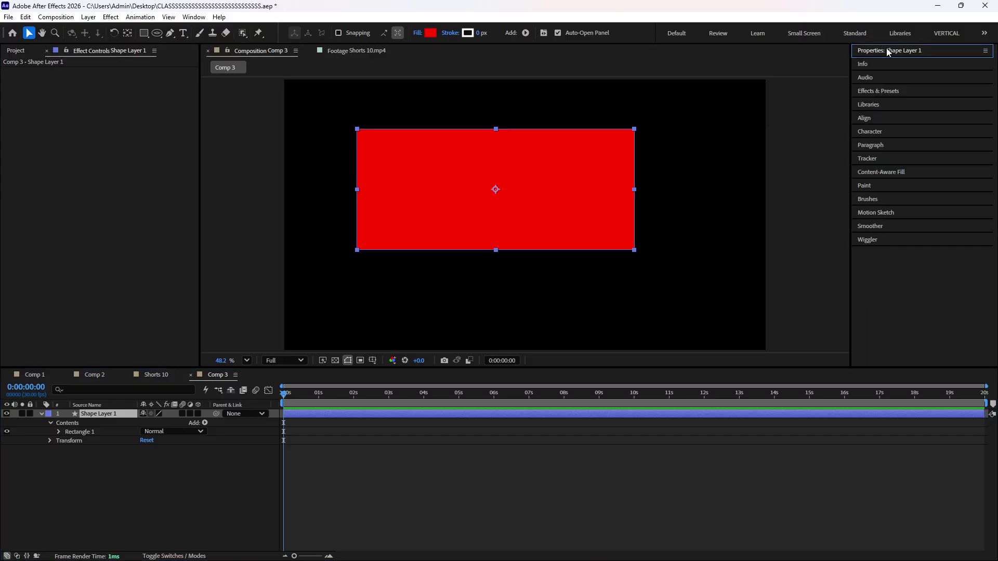
click(874, 120)
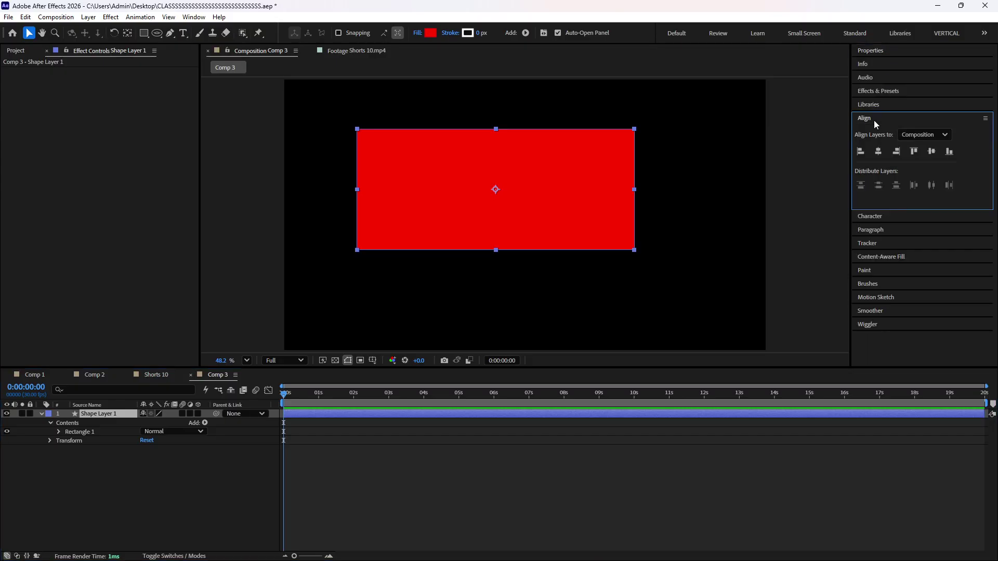
click(878, 153)
click(930, 151)
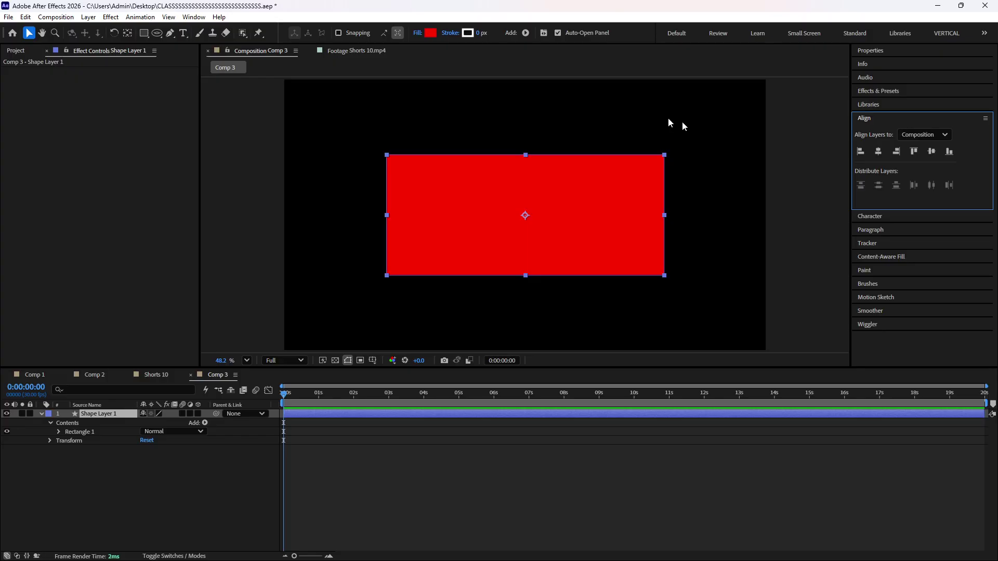
click(734, 254)
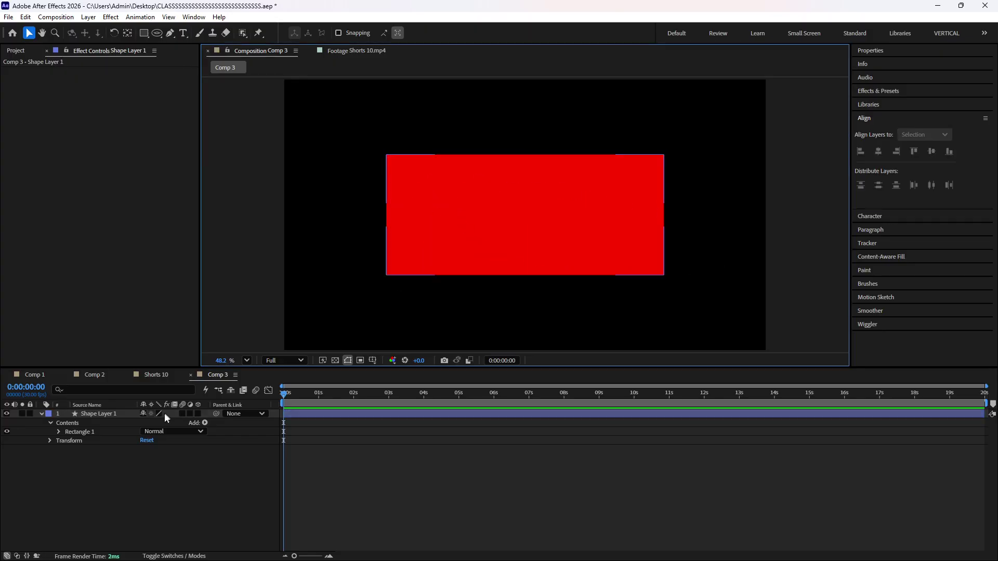
- Try replacing the rectangle in the shape layer's contents with an ellipse about 421 × 396 px, and undo the replacement
click(41, 414)
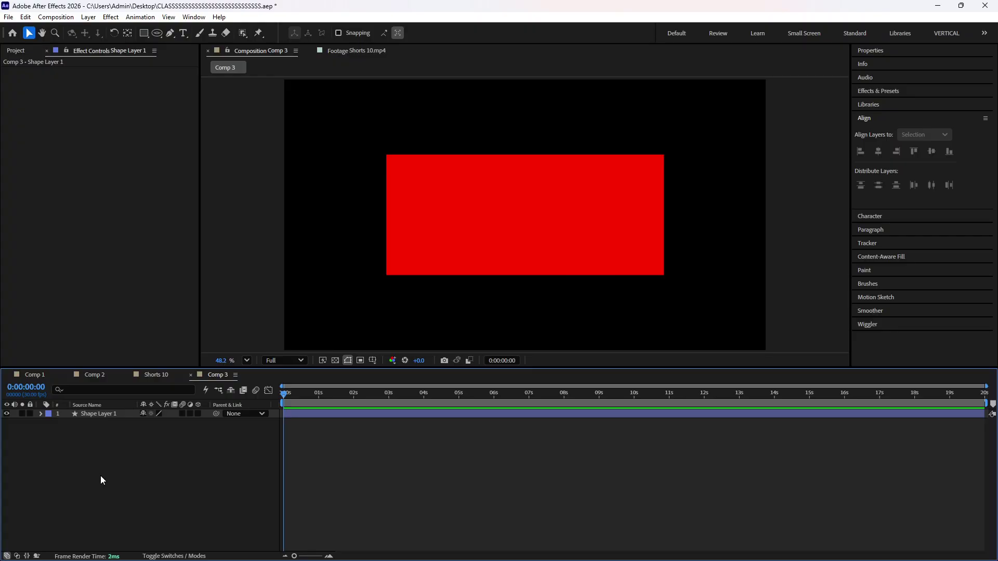
click(41, 413)
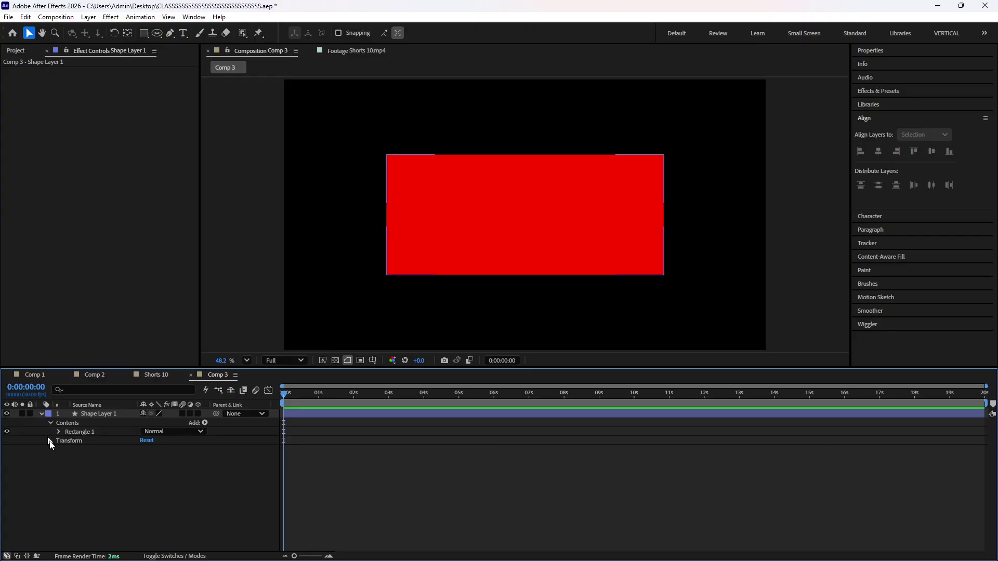
click(88, 432)
key(Delete)
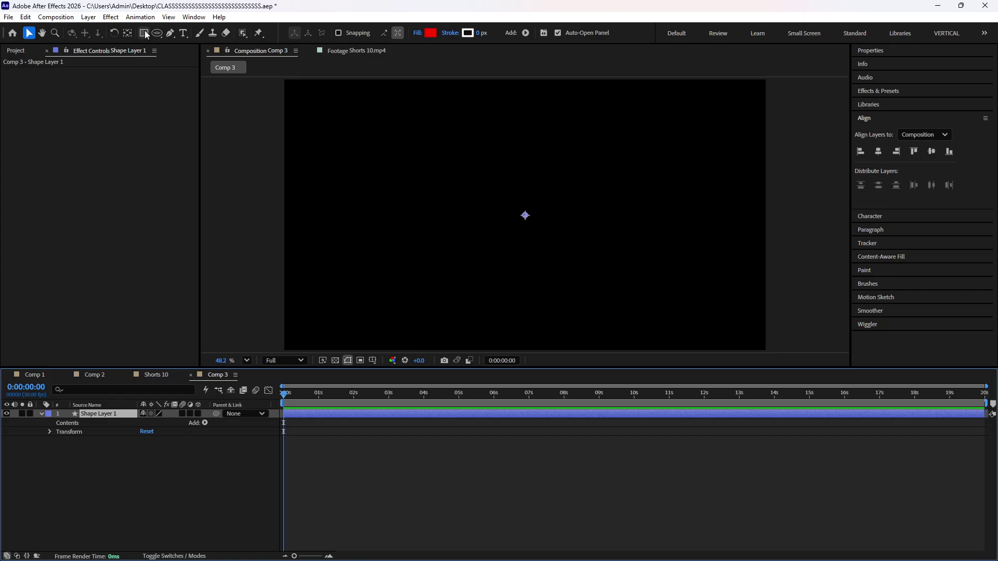
drag(144, 32, 196, 57)
drag(474, 165, 579, 264)
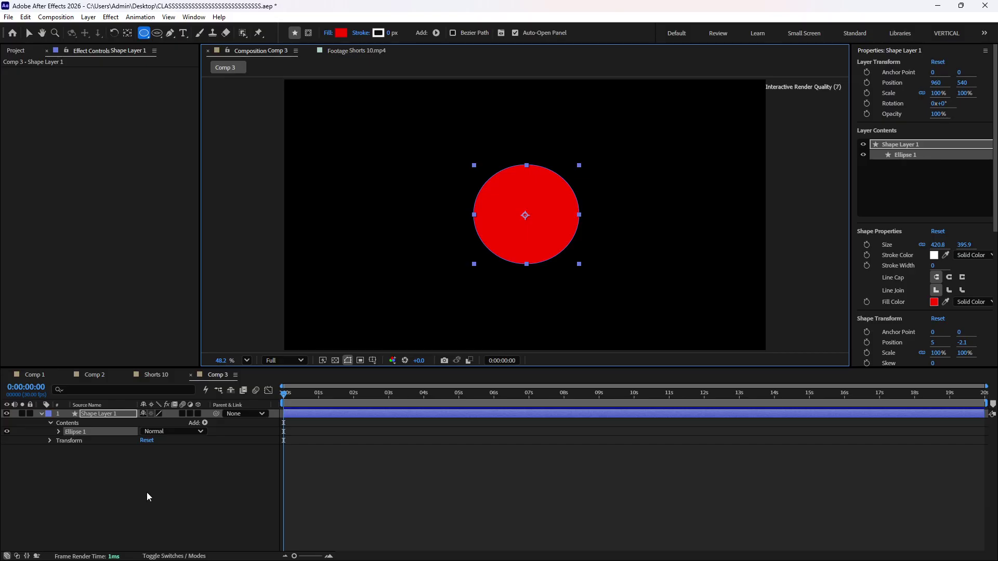
key(ctrl+z)
key(ctrl+z)
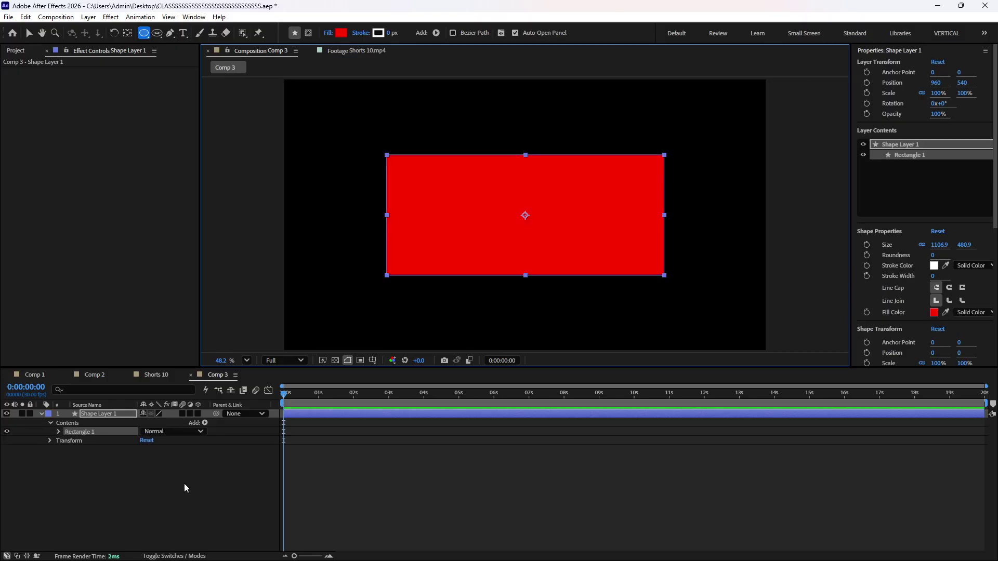
- Examine the shape layer's Contents and Transform property groups, leaving the Contents group expanded
click(162, 481)
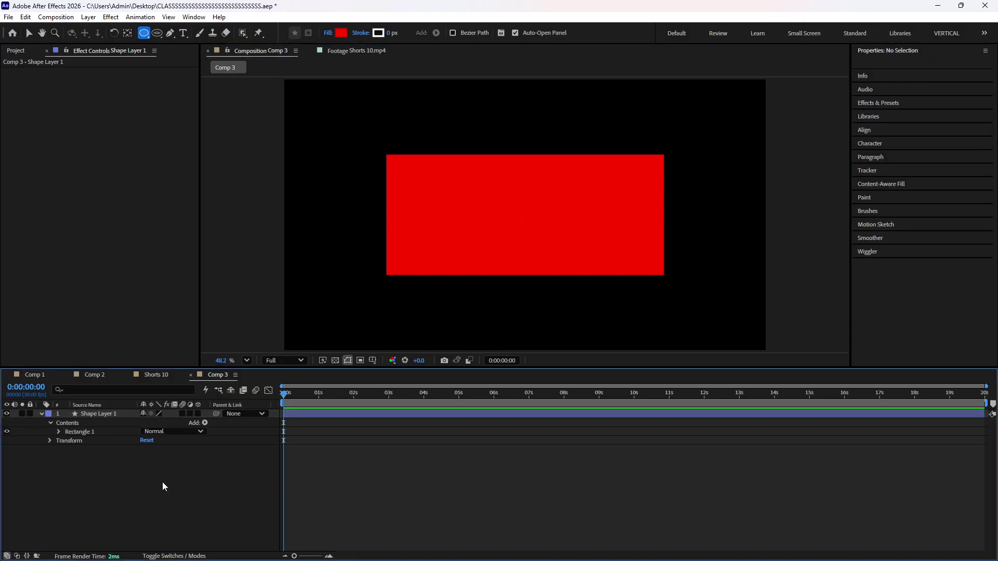
click(51, 423)
click(71, 422)
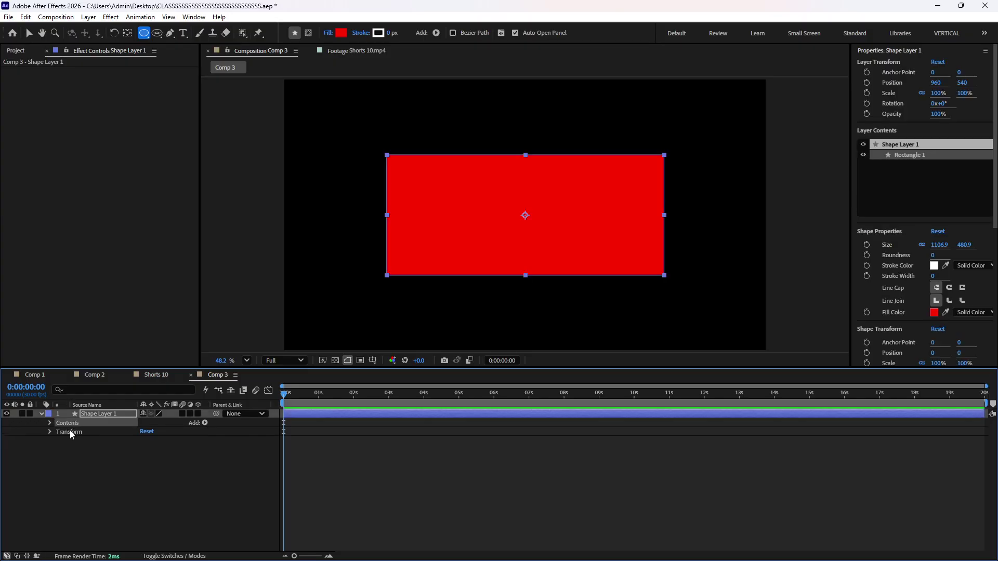
click(69, 432)
click(49, 432)
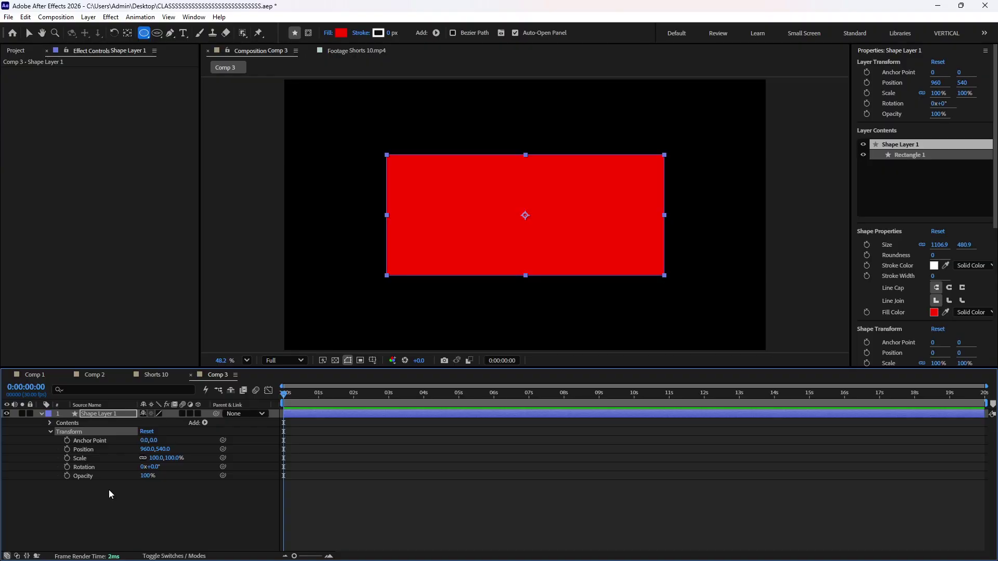
click(50, 431)
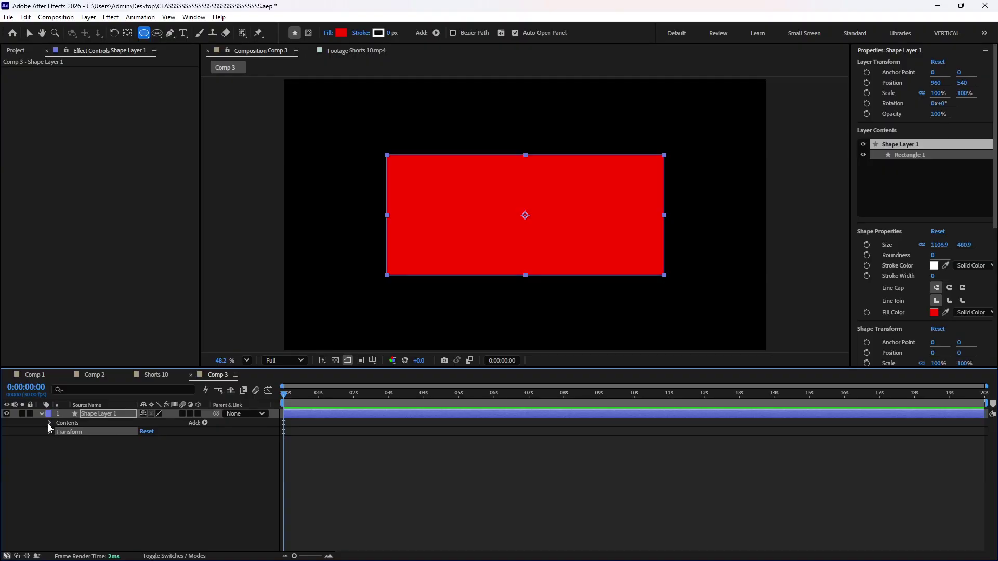
click(50, 423)
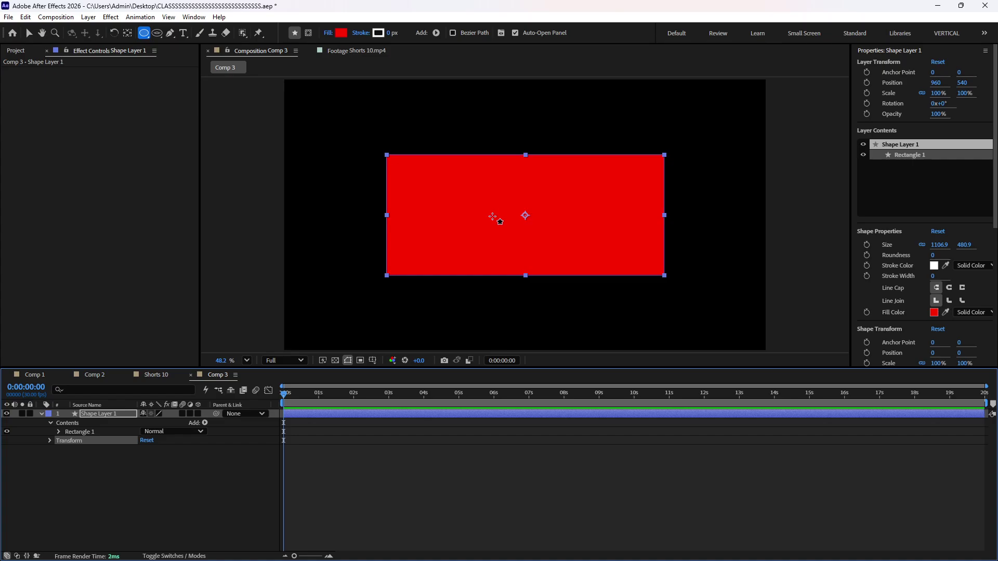
- Try the None, Solid Color, Linear Gradient and Radial Gradient fill types on the rectangle, finishing with the fill set to None
click(327, 33)
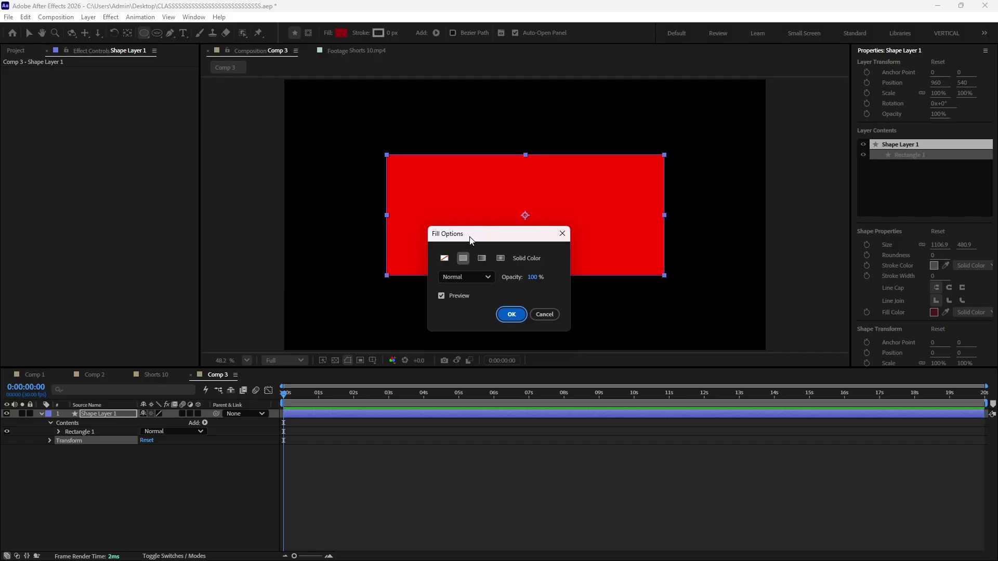
drag(469, 233, 320, 201)
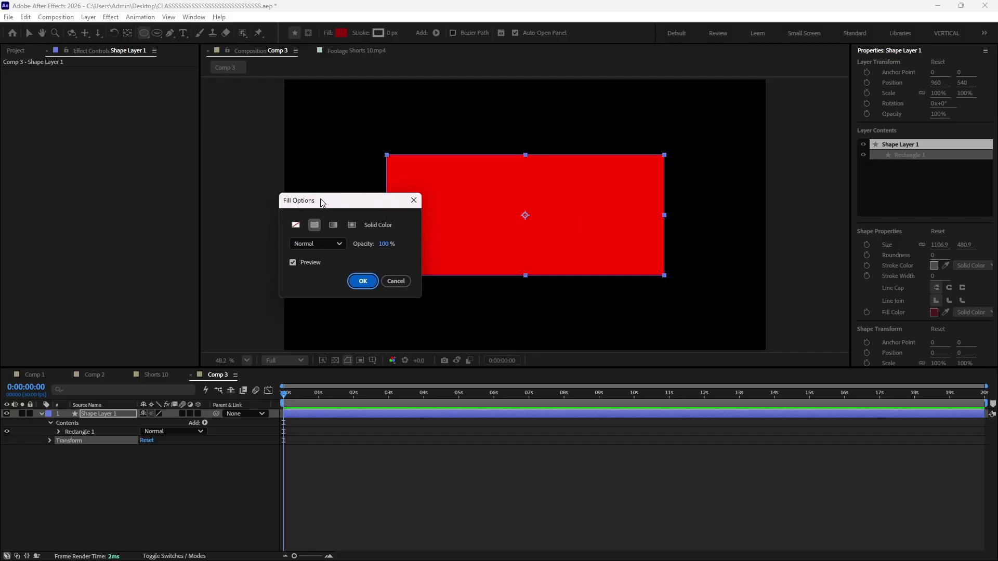
click(295, 226)
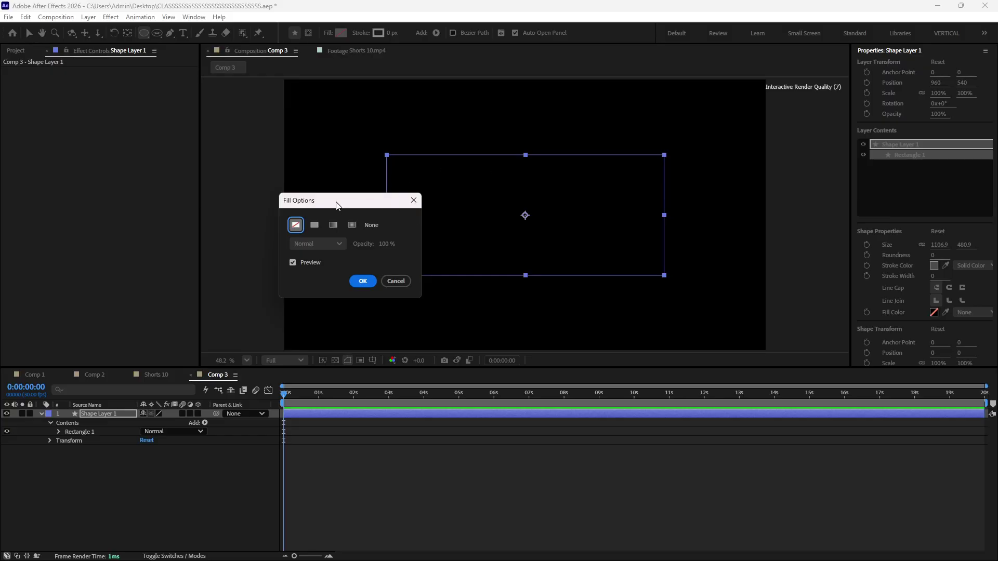
click(315, 229)
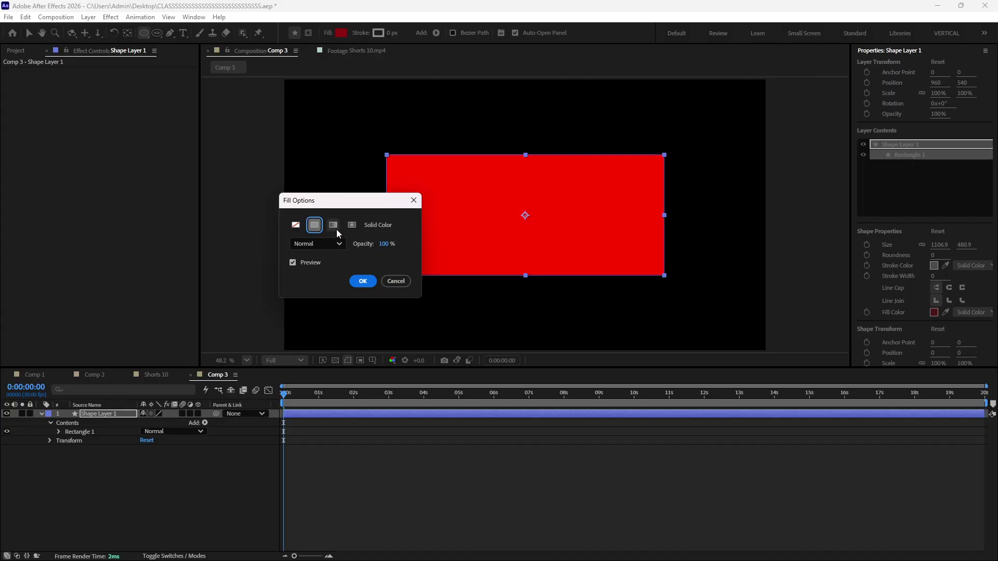
click(333, 228)
drag(355, 207, 253, 190)
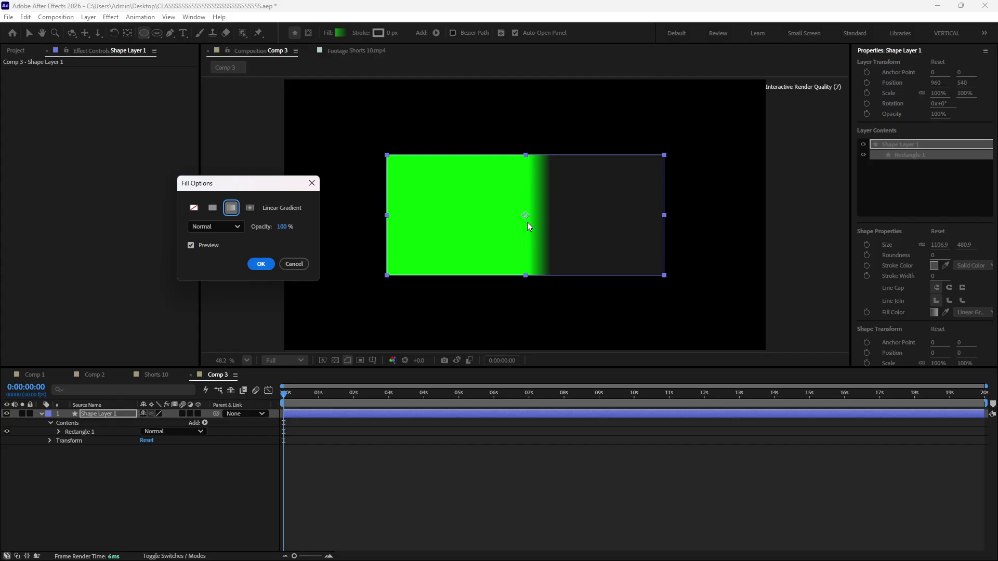
click(250, 209)
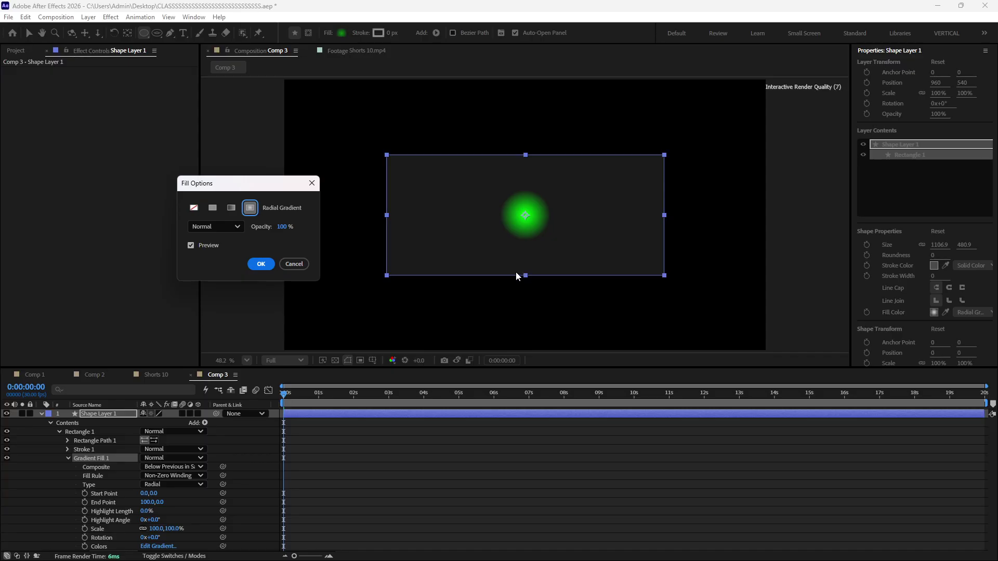
click(212, 208)
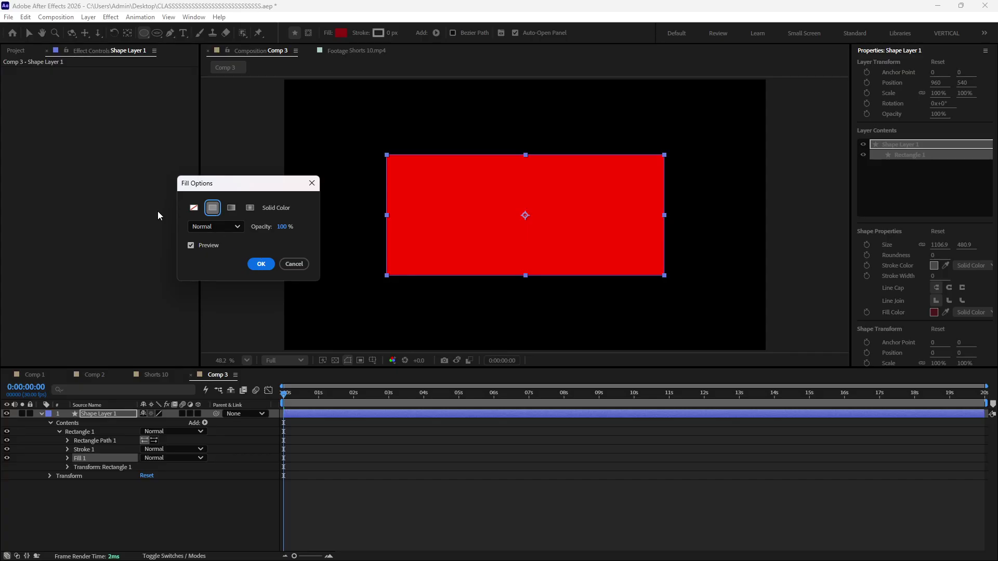
click(193, 208)
click(260, 263)
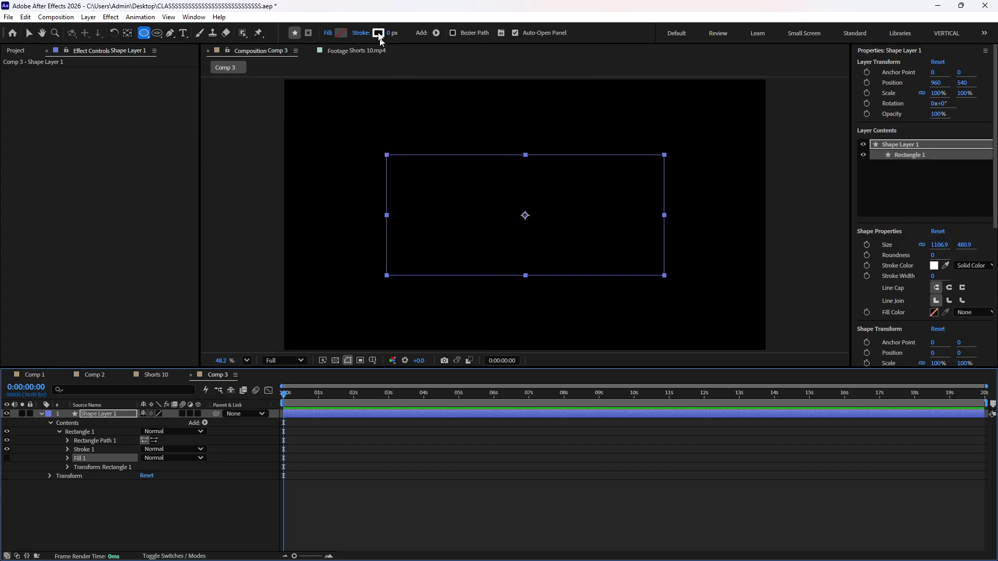
- Keep the rectangle's stroke as a solid white color and increase its width to 21 px
click(351, 35)
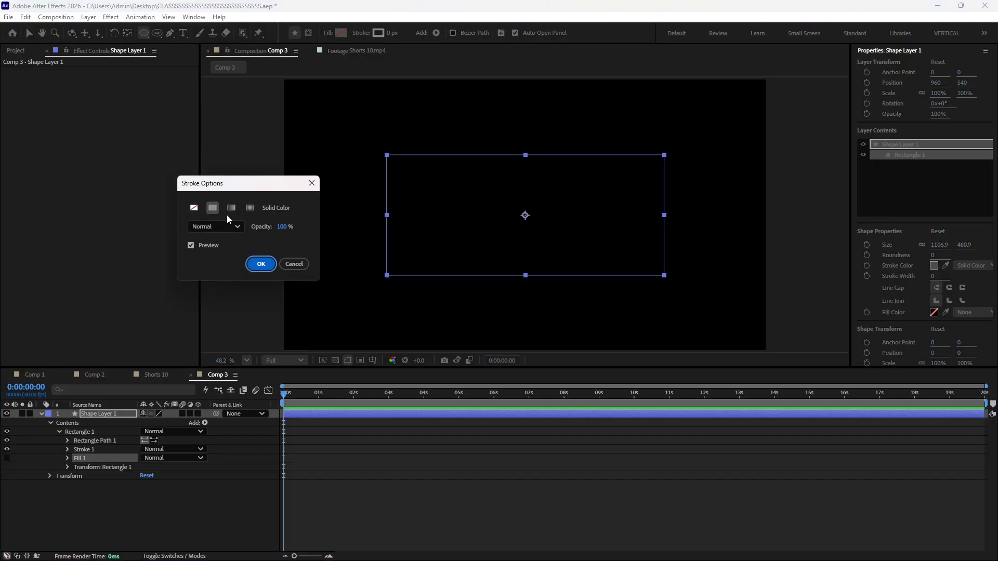
click(261, 263)
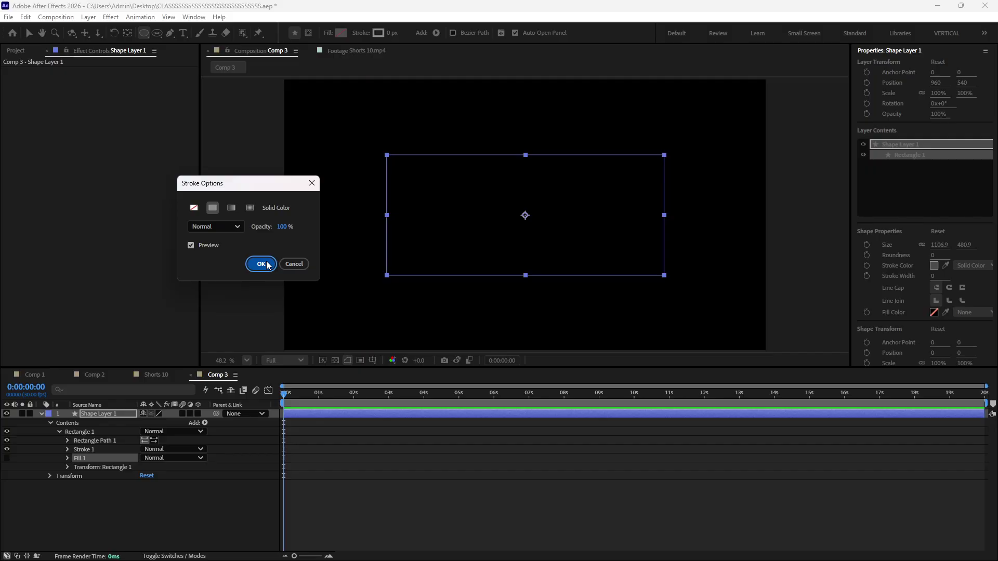
click(390, 34)
text(3)
key(Return)
mouse_move(392, 34)
mouse_down()
mouse_move(601, 82)
mouse_move(437, 62)
mouse_up()
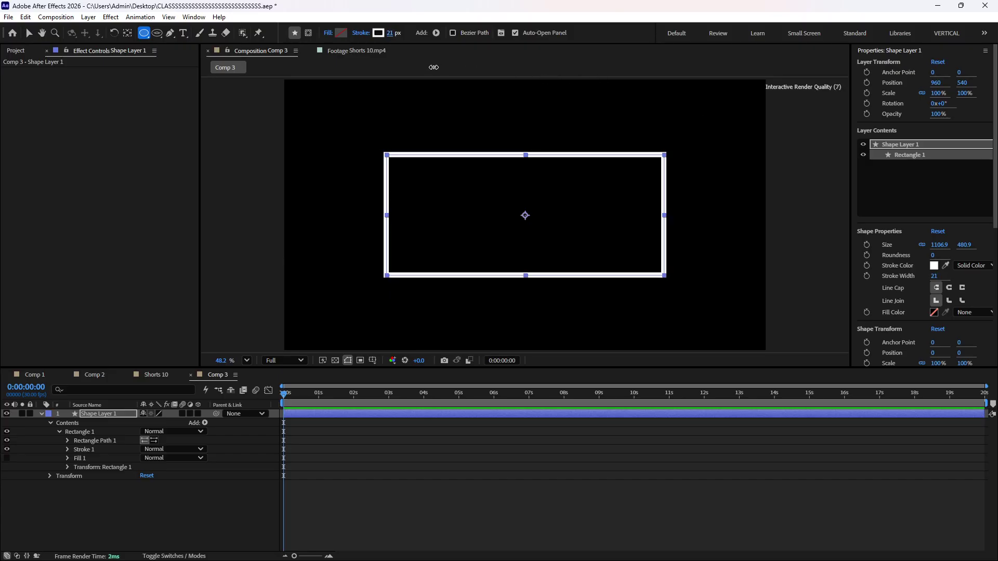
- Check the unfilled rectangle outline against the transparency grid, turn the grid off again and deselect the layer
click(335, 361)
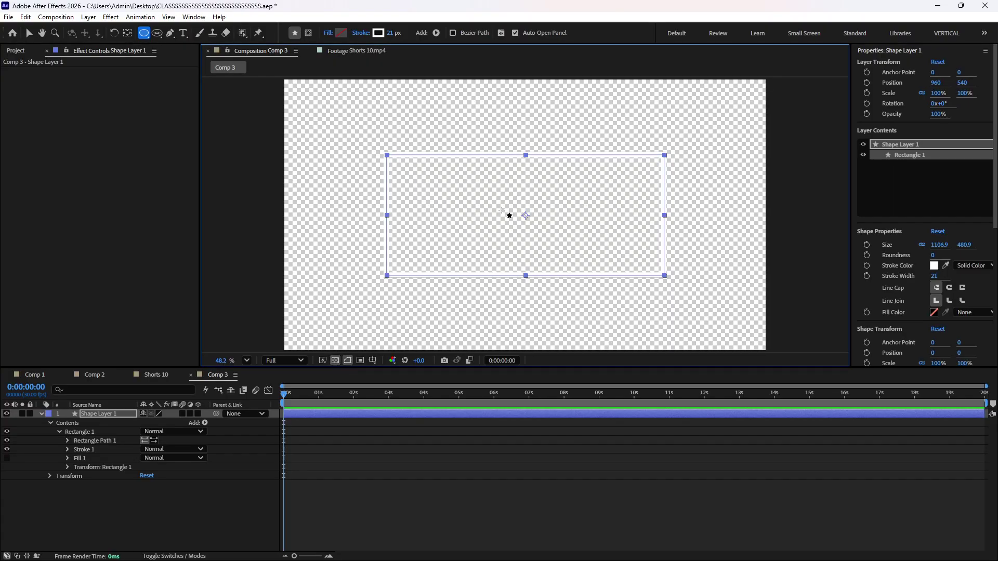
click(335, 361)
click(359, 474)
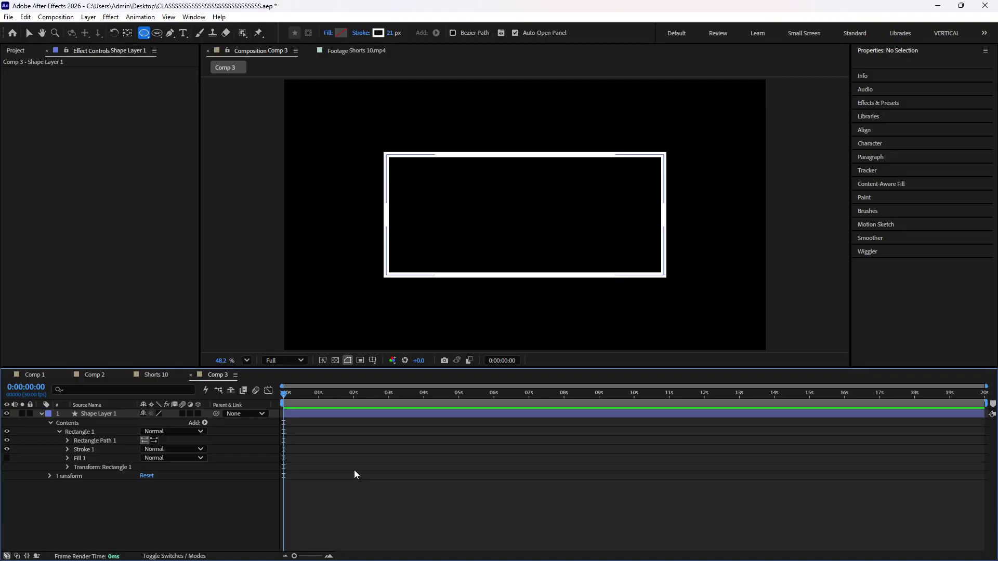
- Reduce the stroke width of the rectangle's shape layer to 0 px and set its stroke type to None
click(317, 411)
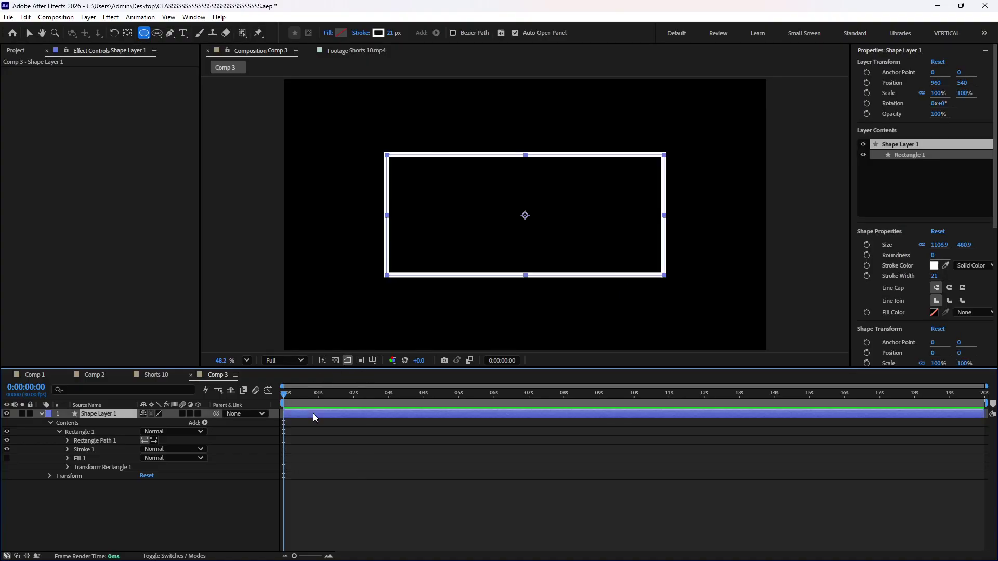
drag(397, 35, 349, 38)
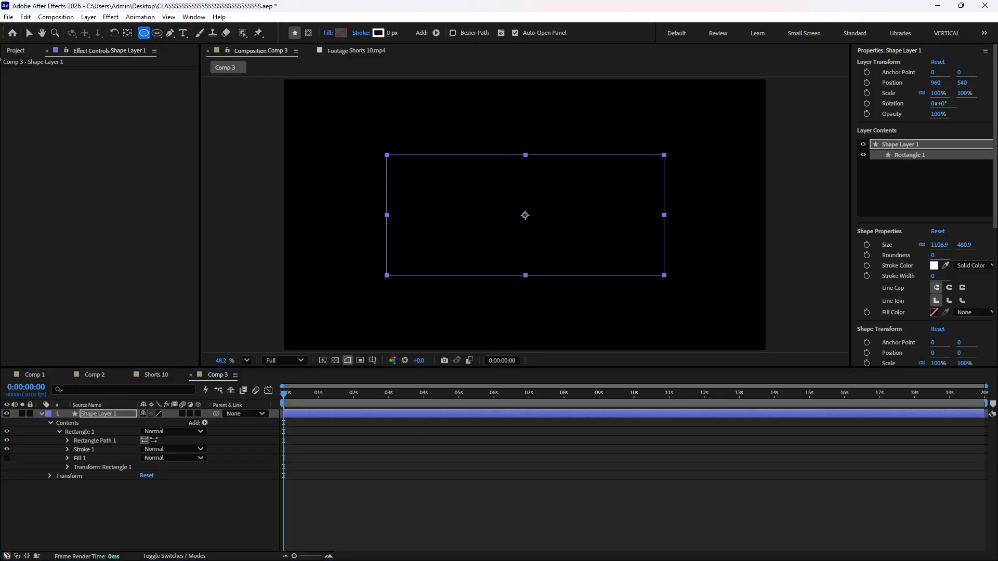
click(359, 34)
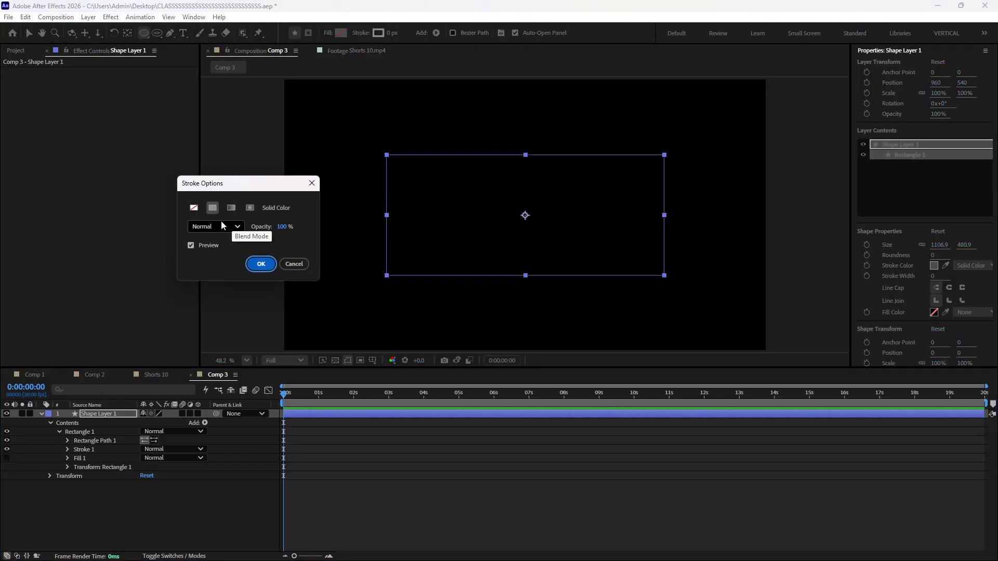
click(193, 208)
click(271, 266)
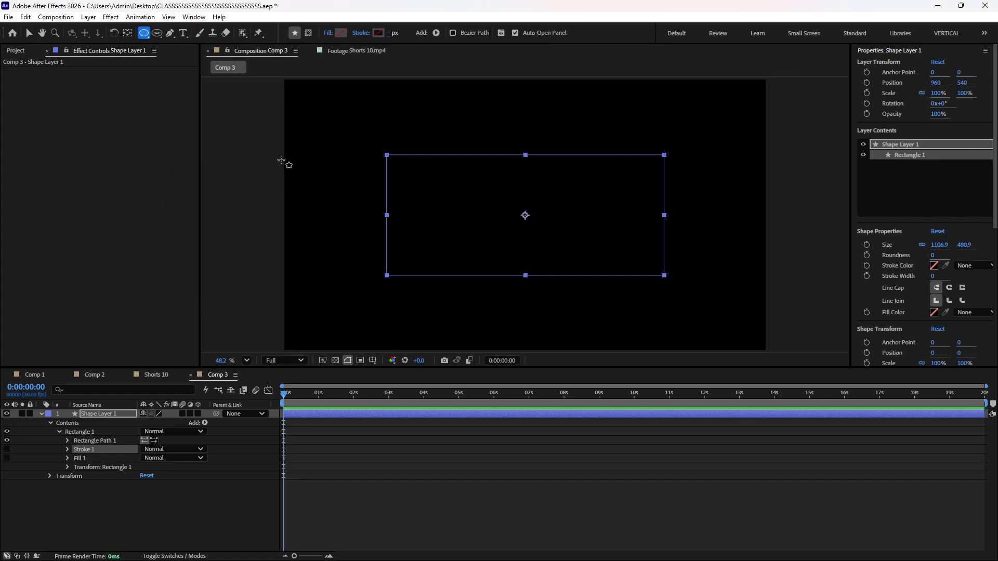
- Restore the rectangle's solid red fill with the color FF0000
click(342, 33)
click(389, 439)
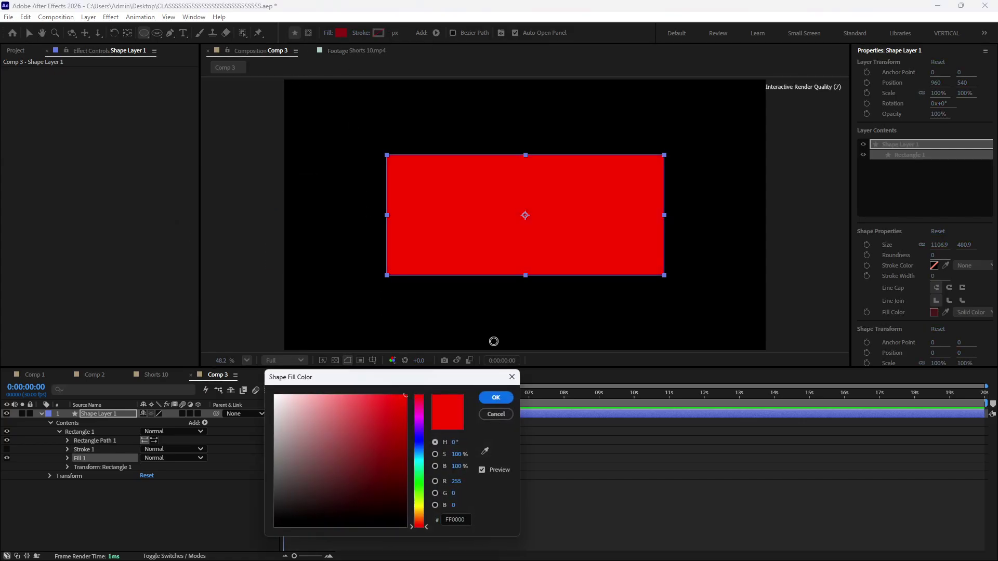
click(494, 398)
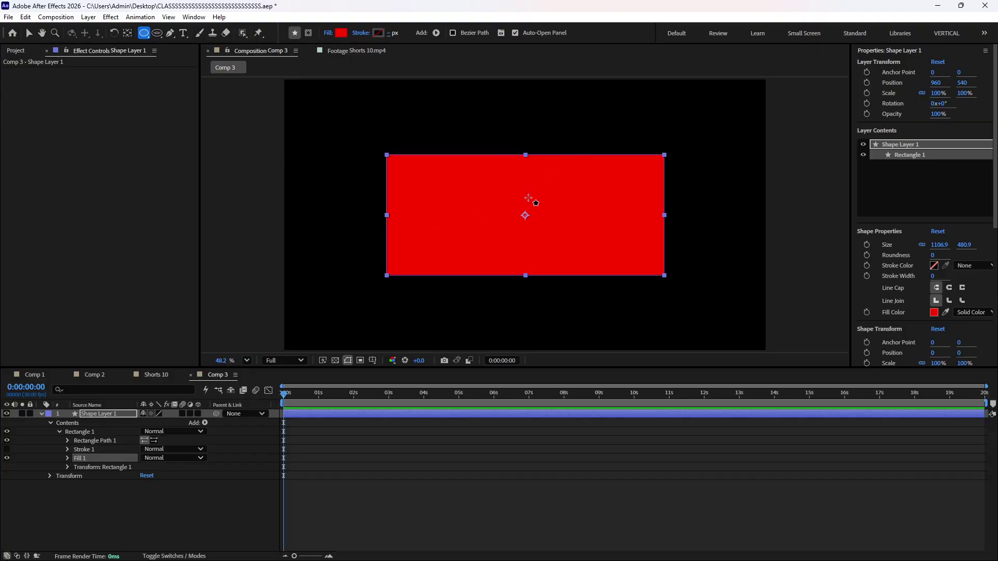
- Change the rectangle's fill type to Radial Gradient
click(326, 33)
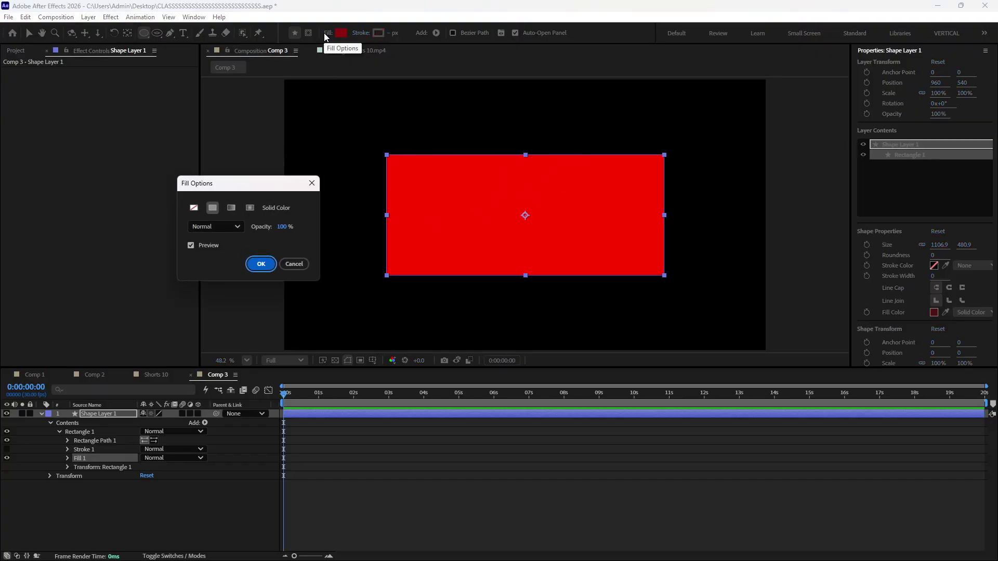
click(250, 208)
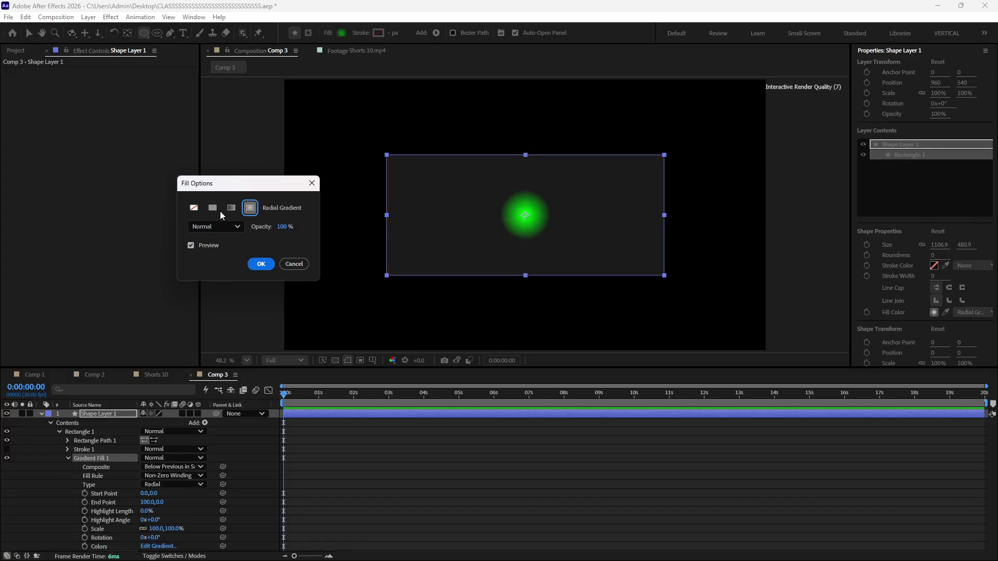
click(262, 264)
- Set the radial gradient's starting color stop to FF0000 and its end color stop to dark red 690000
click(339, 33)
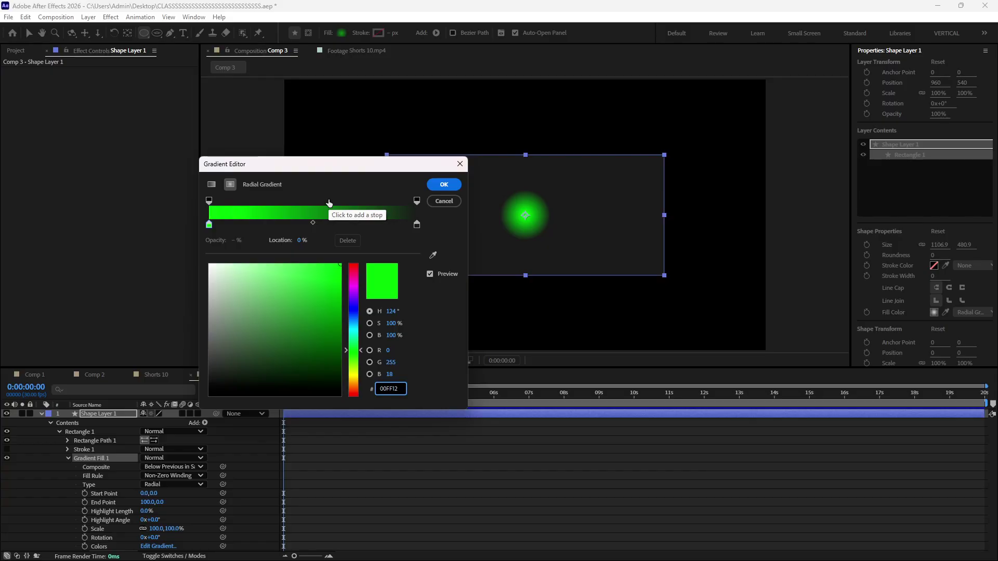
drag(318, 163, 138, 138)
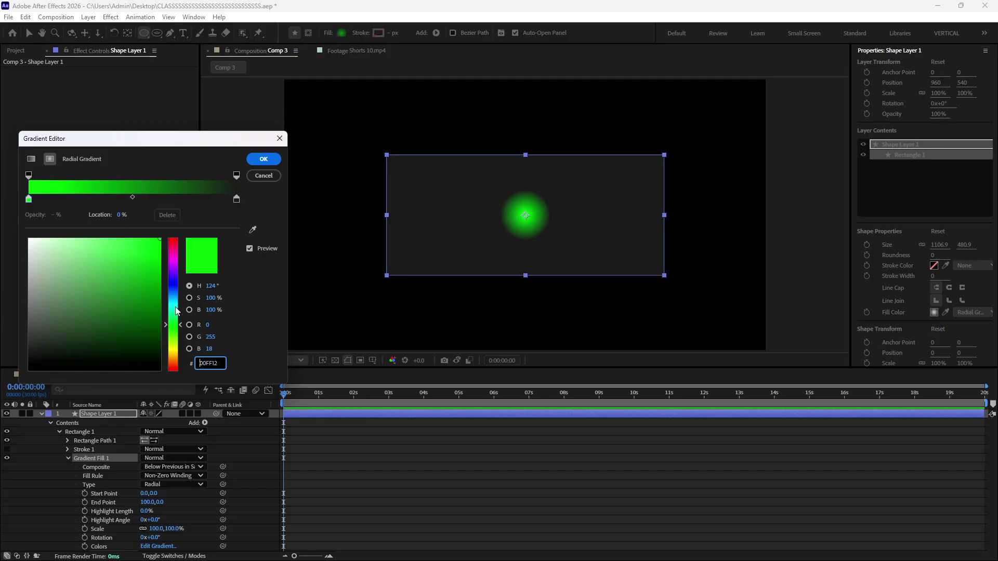
drag(175, 311, 179, 201)
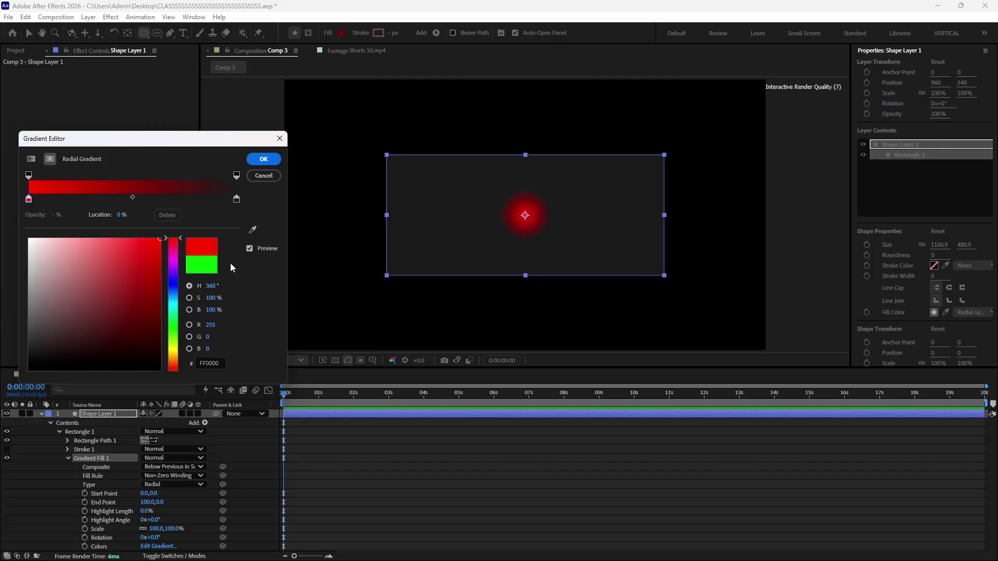
click(237, 200)
drag(150, 261, 255, 296)
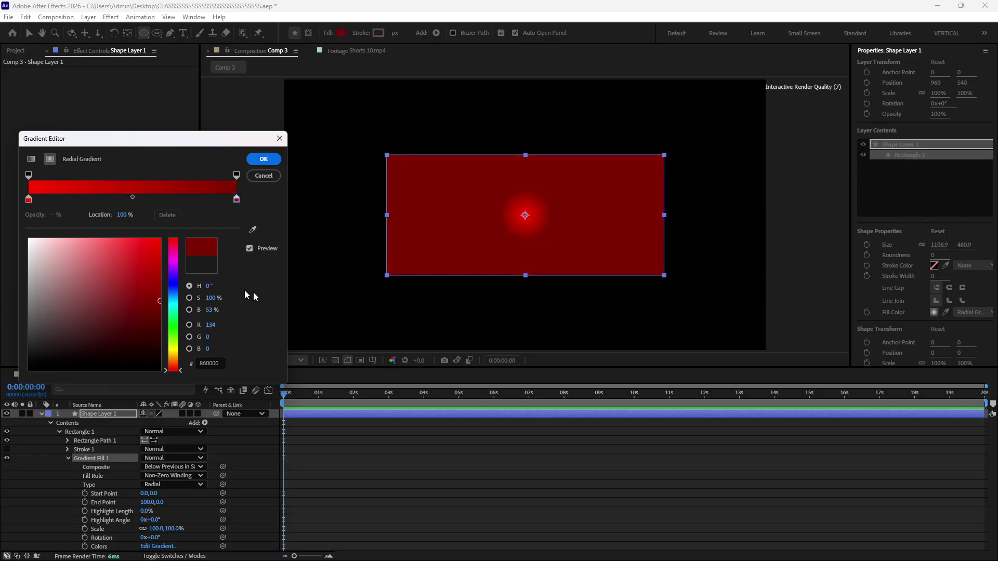
drag(111, 274, 80, 269)
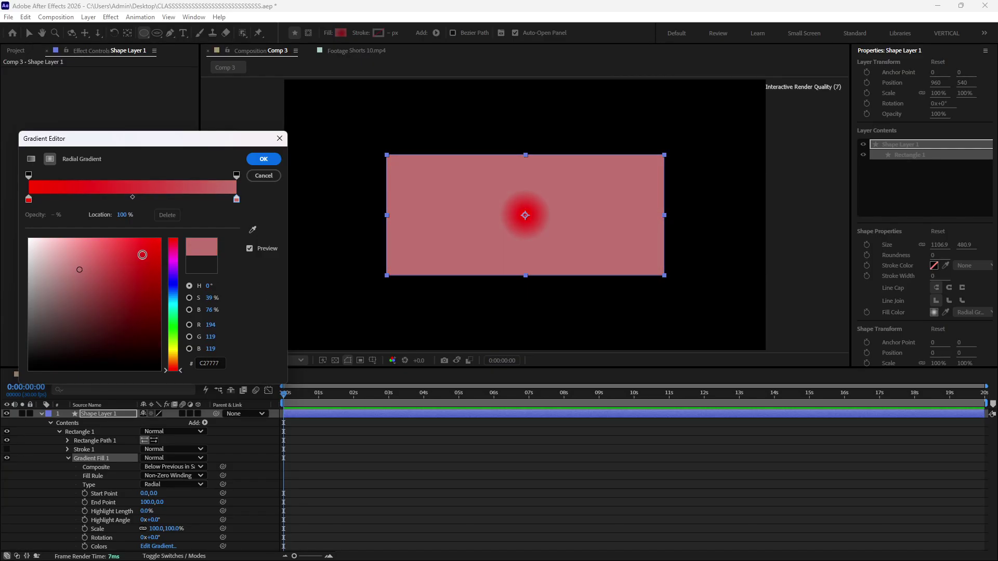
mouse_move(142, 255)
mouse_down()
mouse_move(164, 237)
mouse_move(160, 296)
mouse_move(175, 317)
mouse_up()
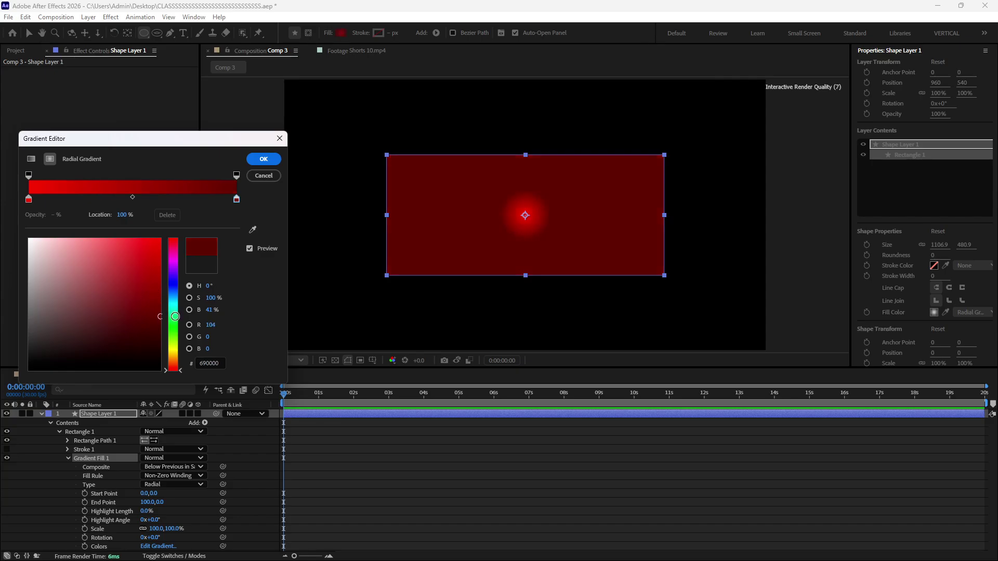
click(263, 159)
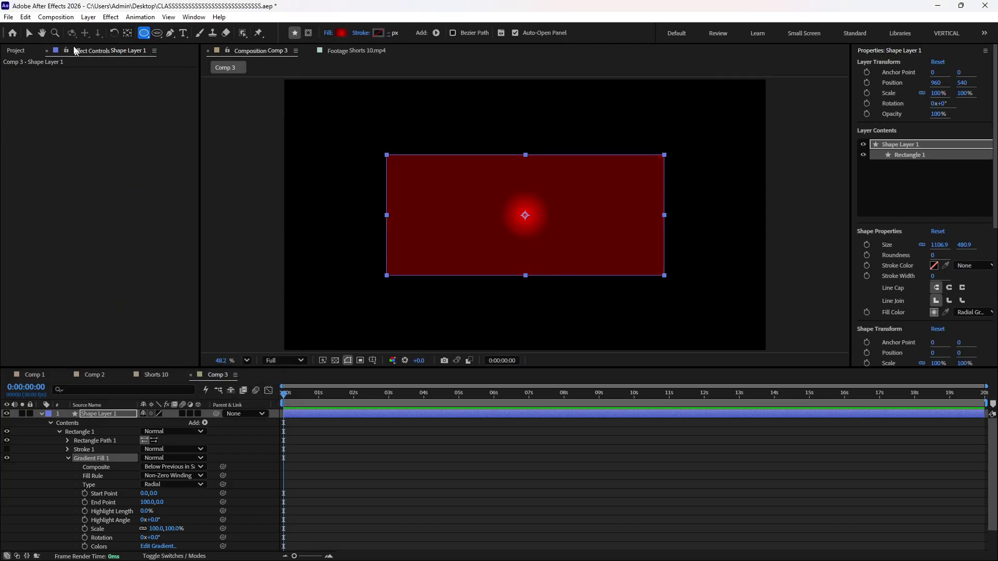
- Extend the radial gradient's end point to about 481, -31 and lighten the dark red of its end color stop
click(27, 34)
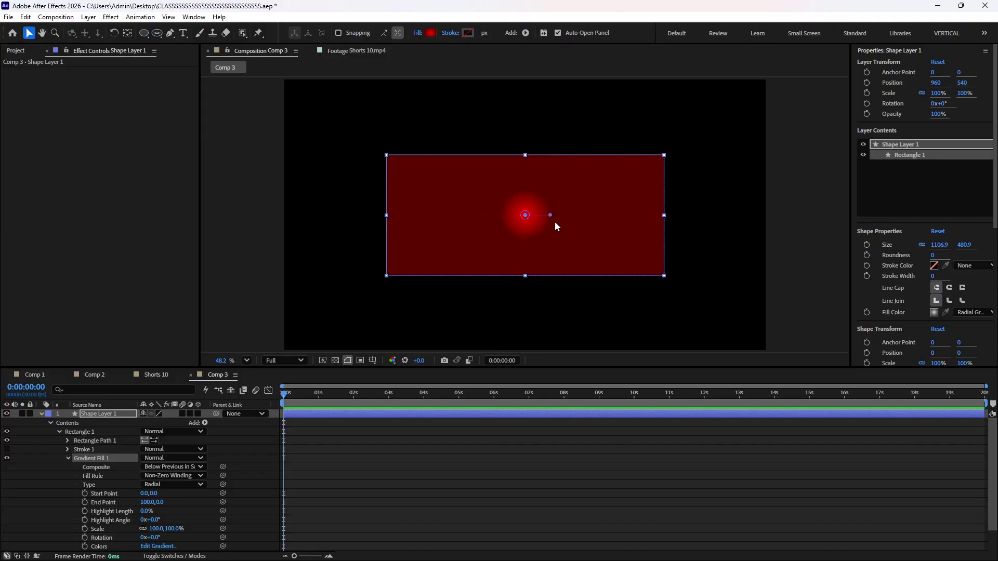
drag(551, 216, 645, 207)
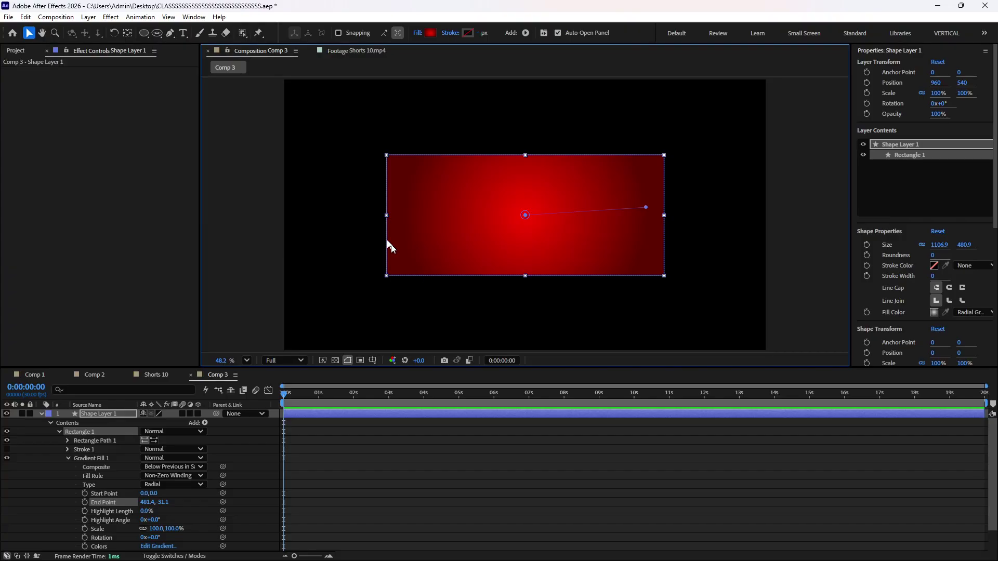
click(433, 33)
click(236, 199)
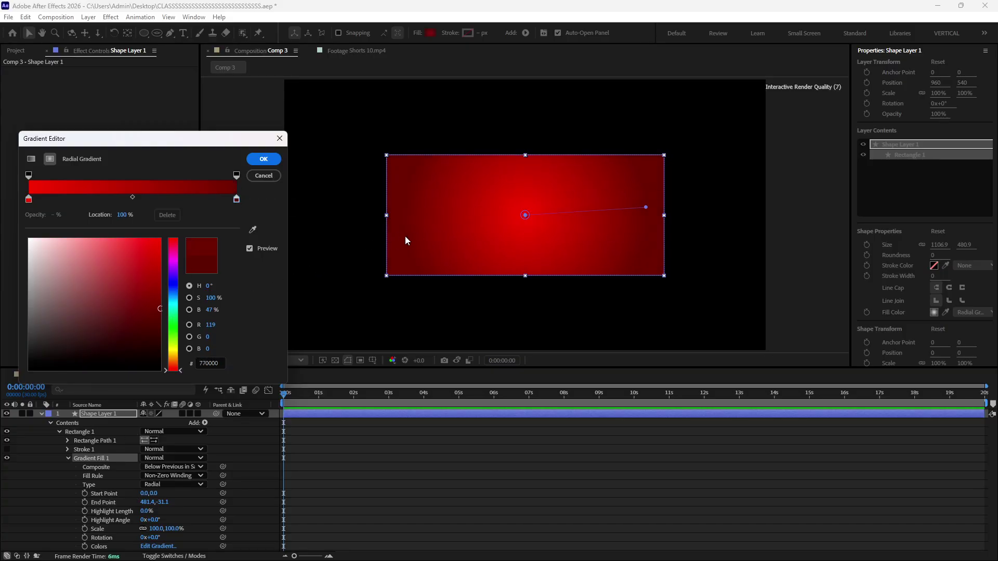
drag(160, 306, 160, 297)
click(268, 160)
click(515, 446)
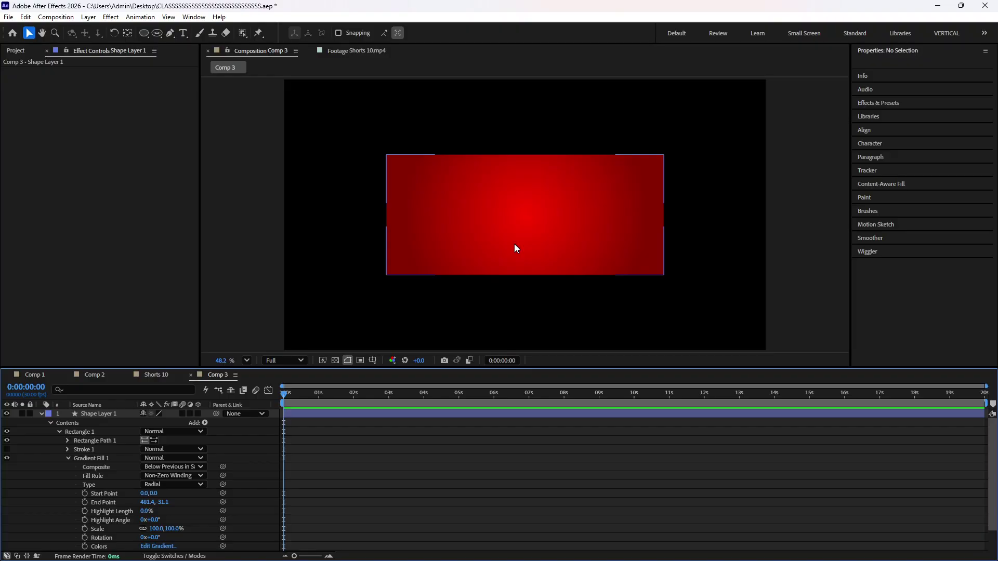
- Reopen the contents of Shape Layer 1 and expand Rectangle Path 1 to its size, position and roundness properties
click(41, 414)
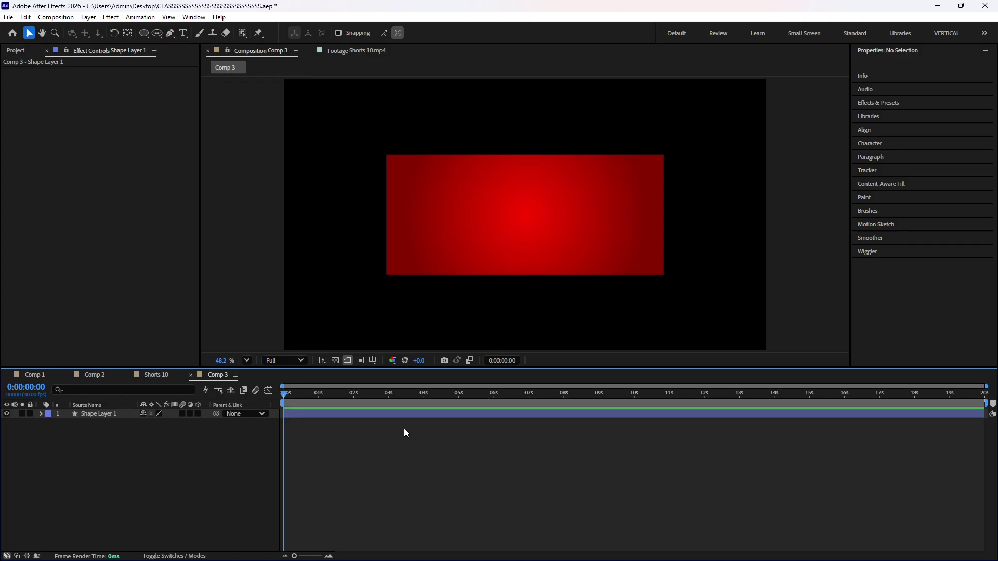
click(83, 414)
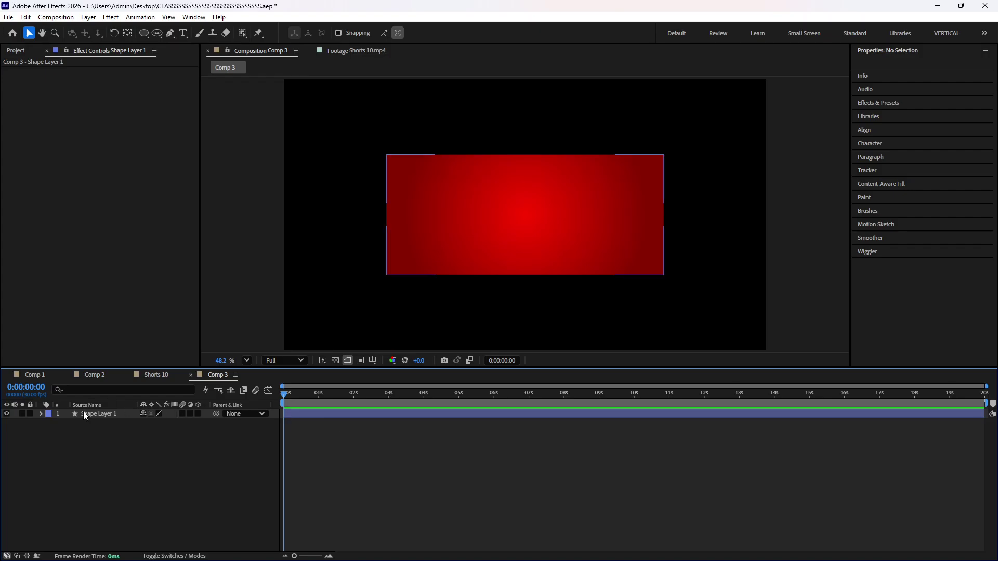
click(41, 414)
click(66, 440)
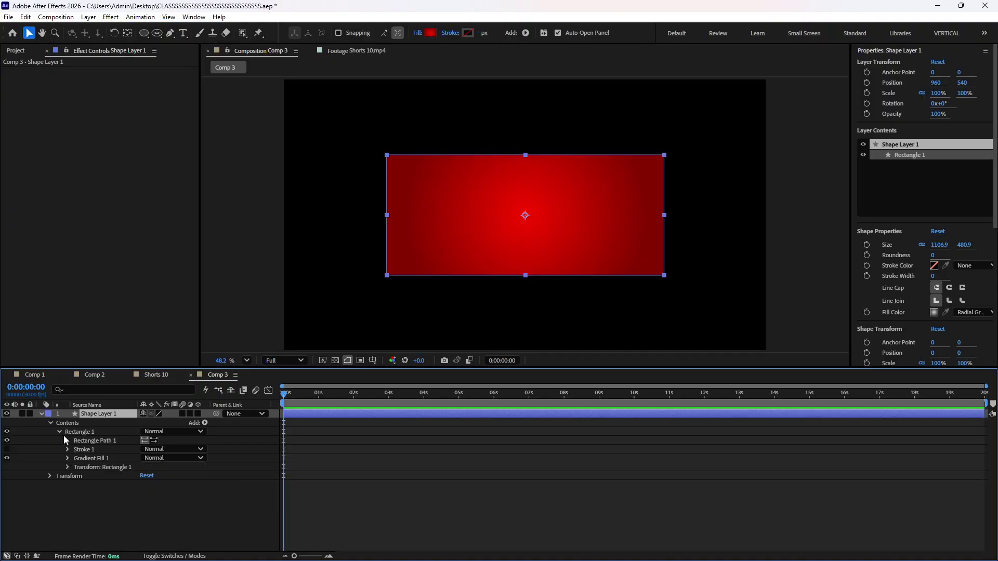
click(59, 432)
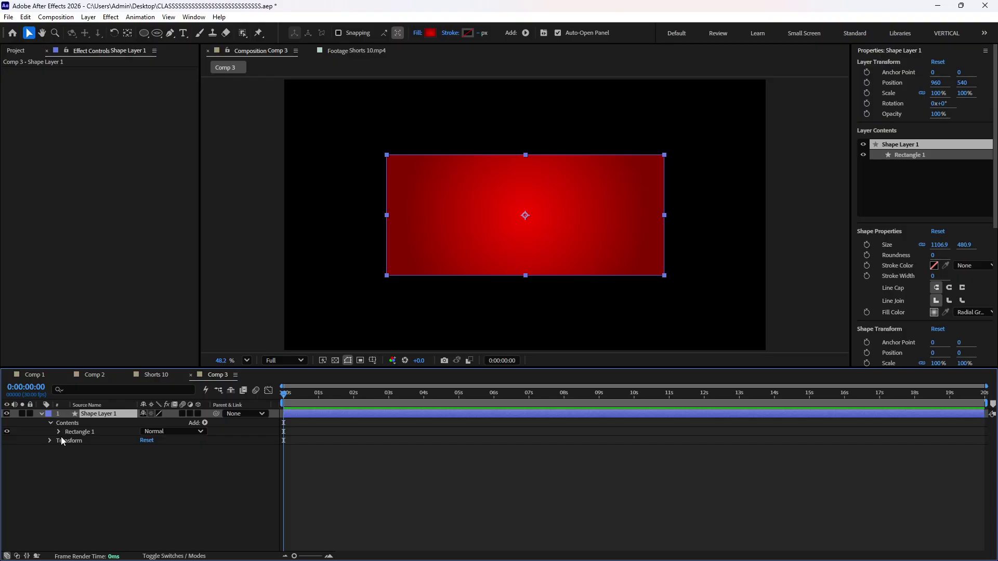
click(59, 432)
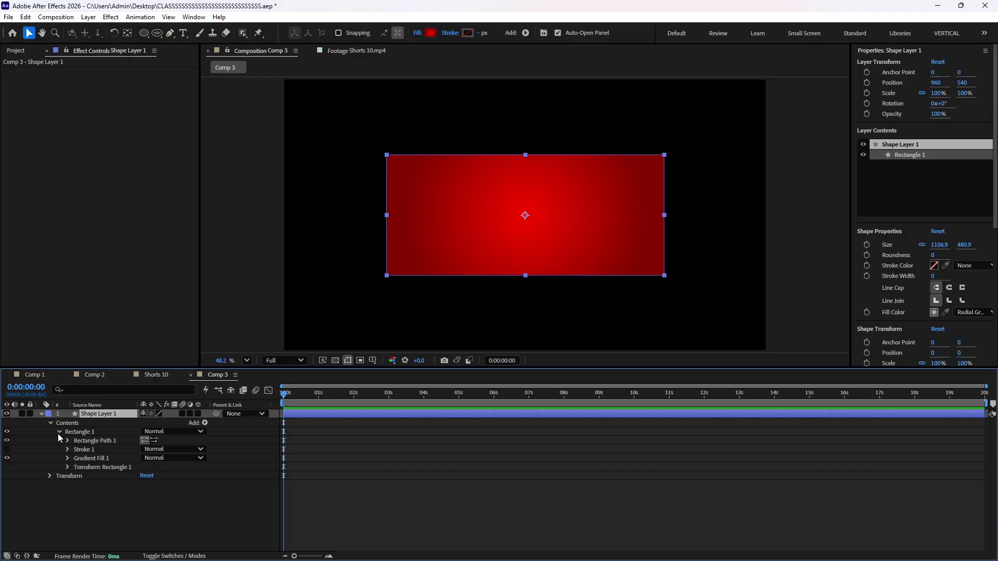
click(91, 442)
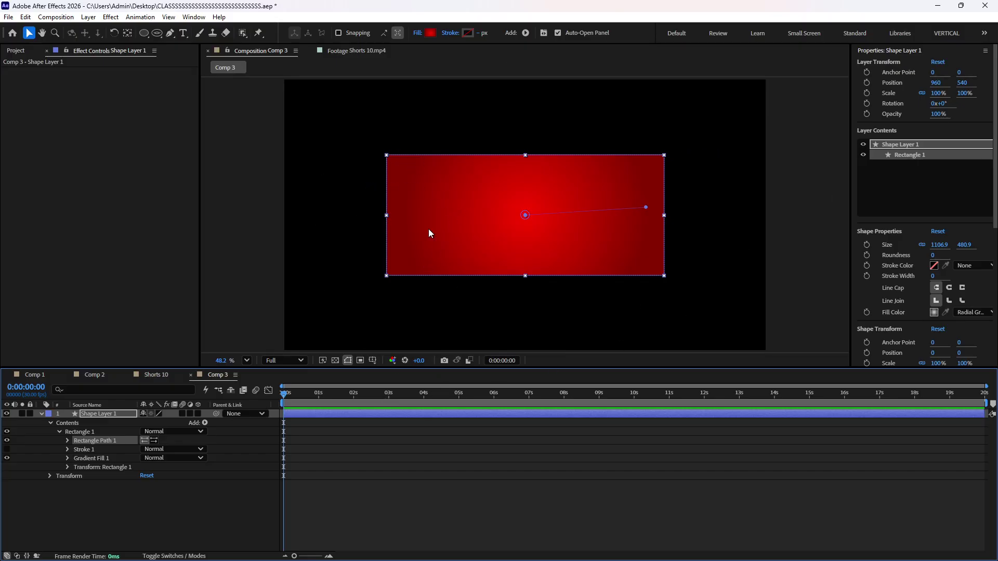
click(67, 441)
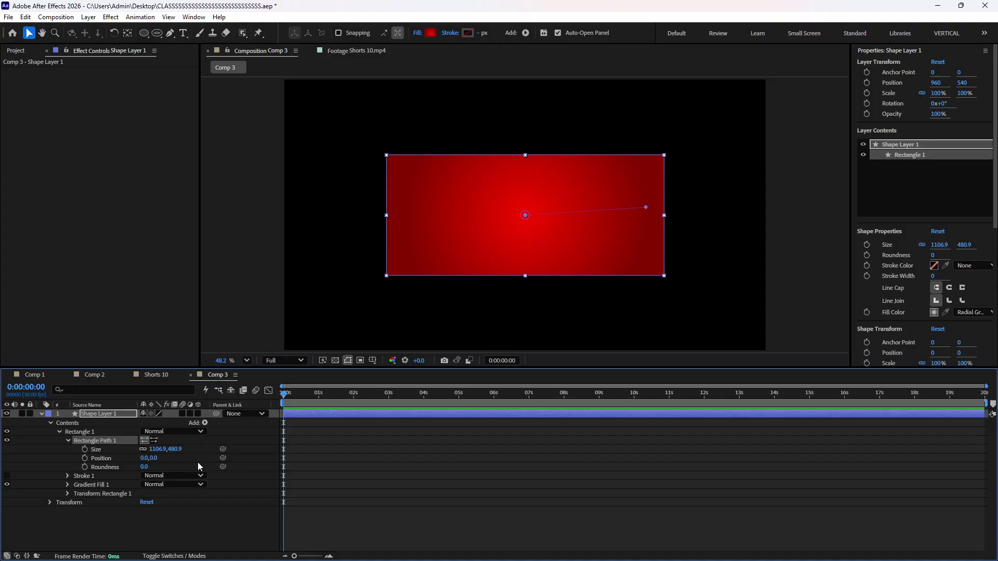
- Enlarge the rectangle path proportionally to 1124.9 × 488.7, scale the rectangle's height to 95.7%, and undo a trial narrowing of its width
drag(157, 449, 185, 466)
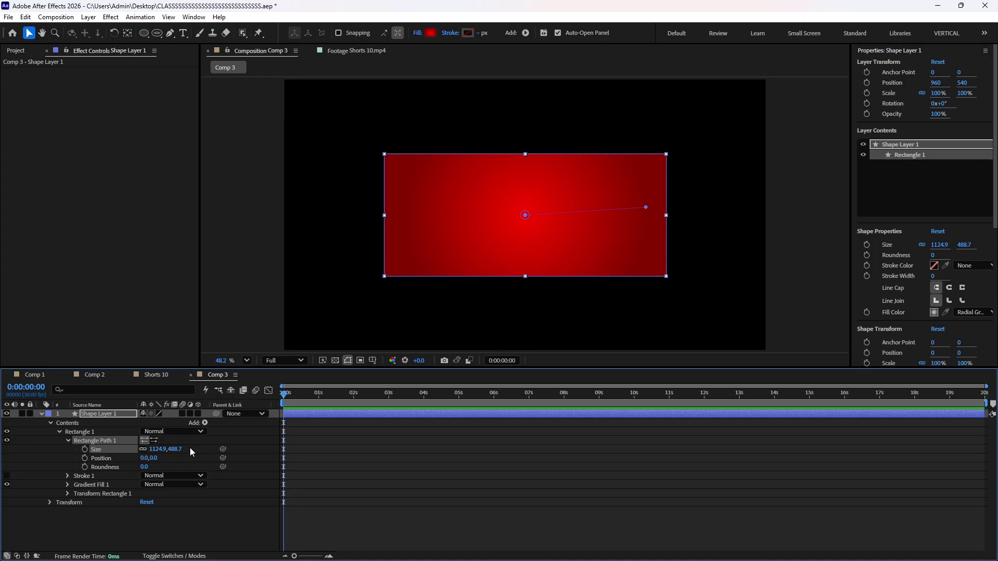
mouse_move(525, 154)
mouse_down()
mouse_move(527, 217)
mouse_move(528, 156)
mouse_up()
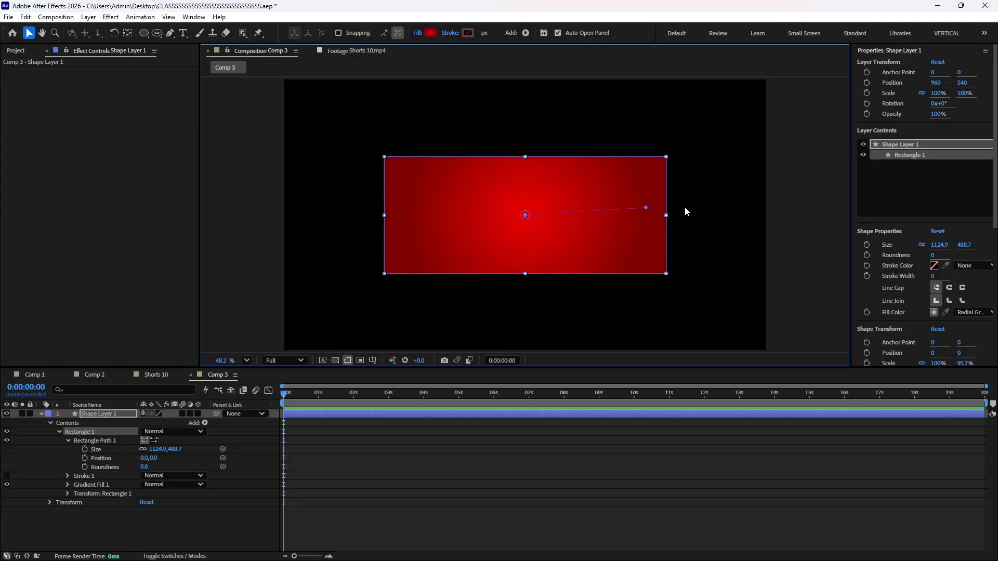
drag(669, 217, 643, 221)
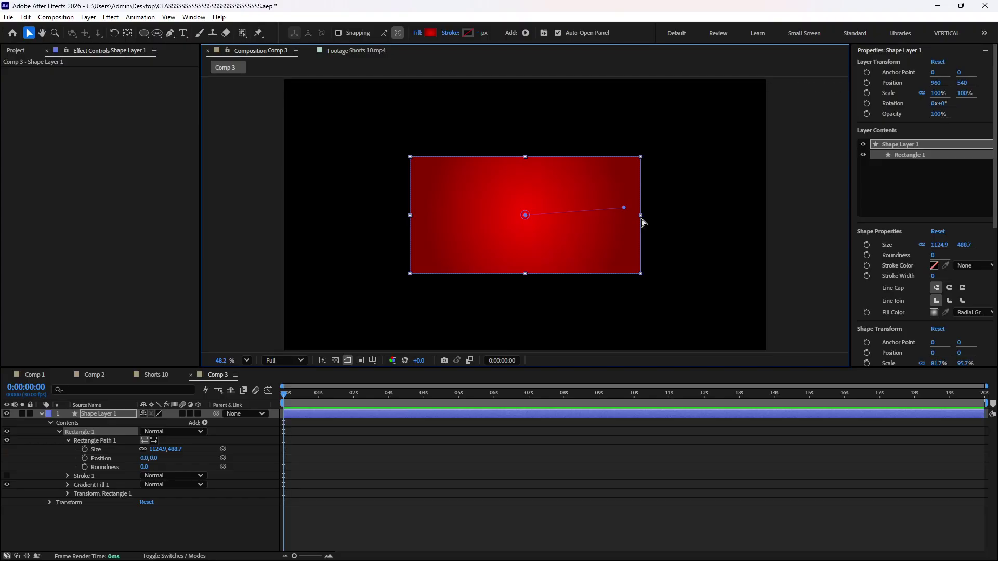
key(ctrl+z)
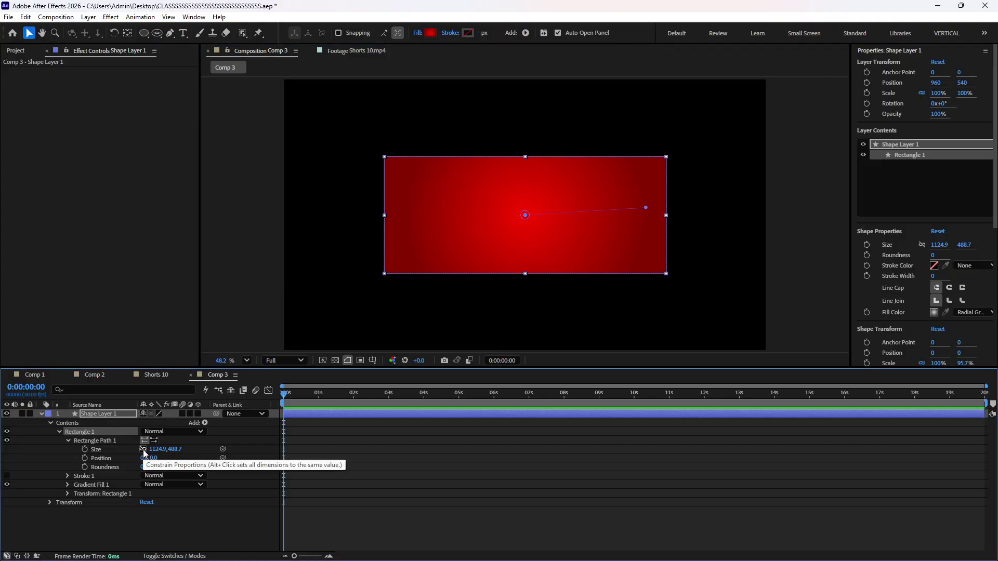
- Unlink the rectangle path's size proportions, narrow its width to 1022.9 and enable Size keyframing at 0:00:00:00
click(143, 450)
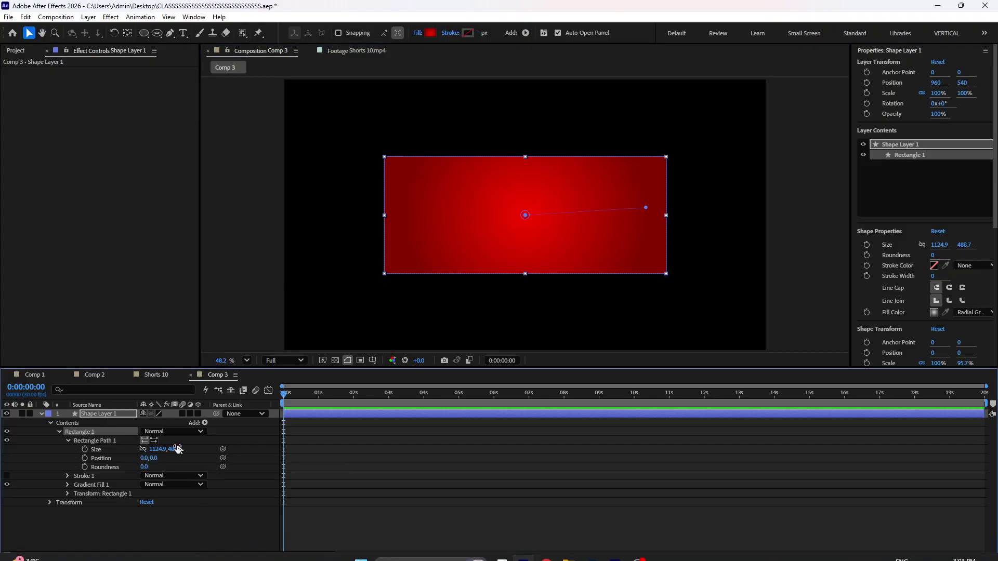
drag(158, 449, 127, 475)
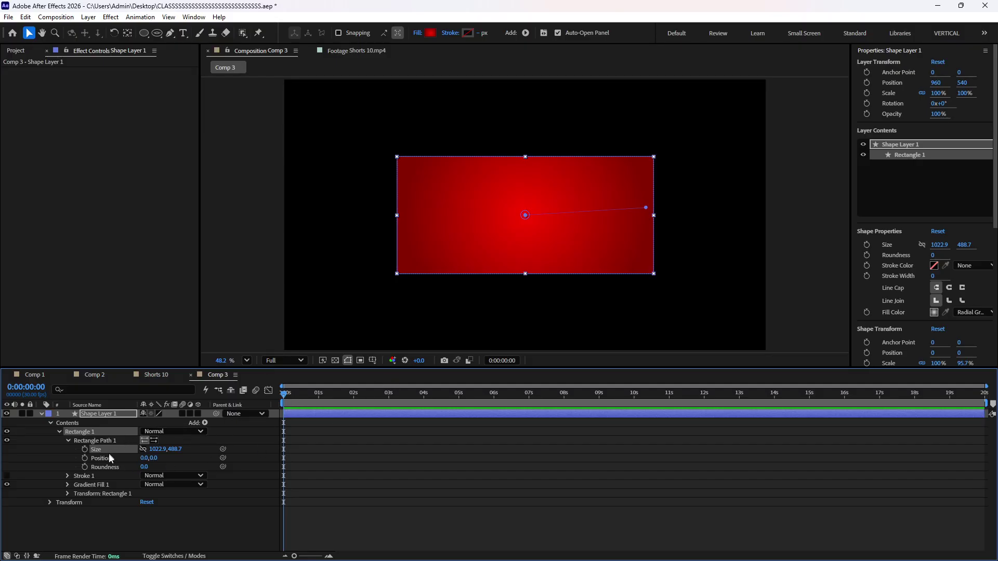
click(85, 450)
click(155, 449)
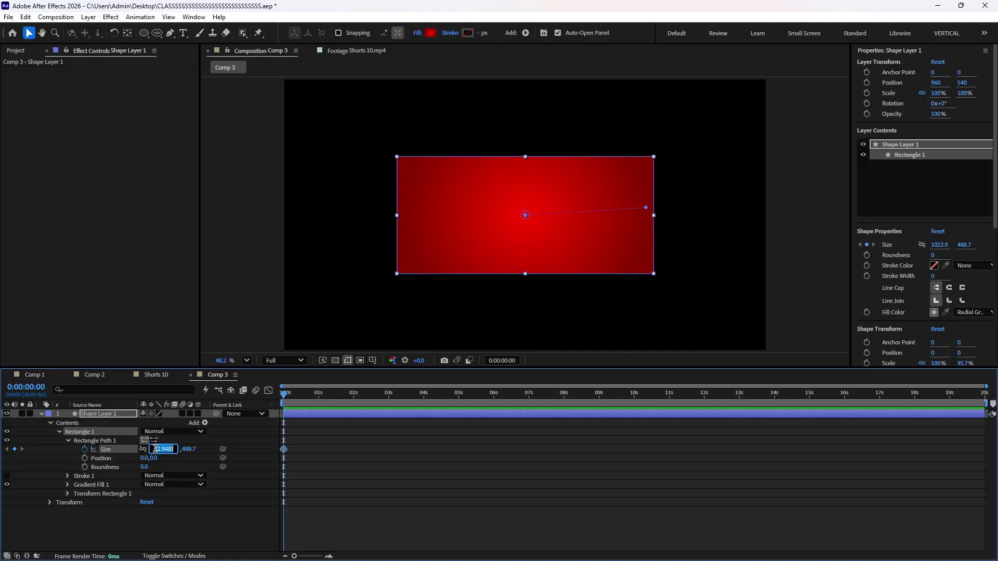
text(0)
key(Return)
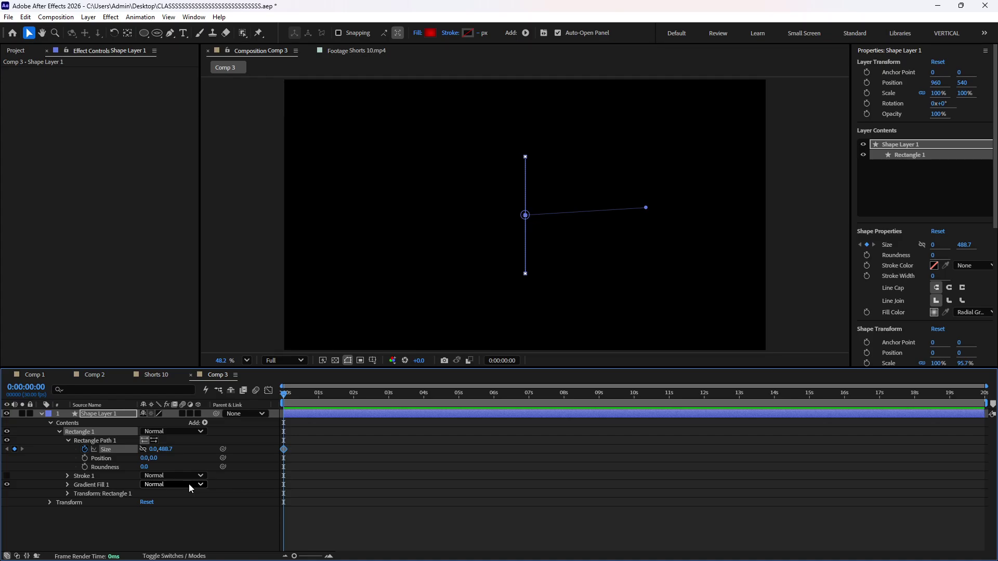
key(ctrl+z)
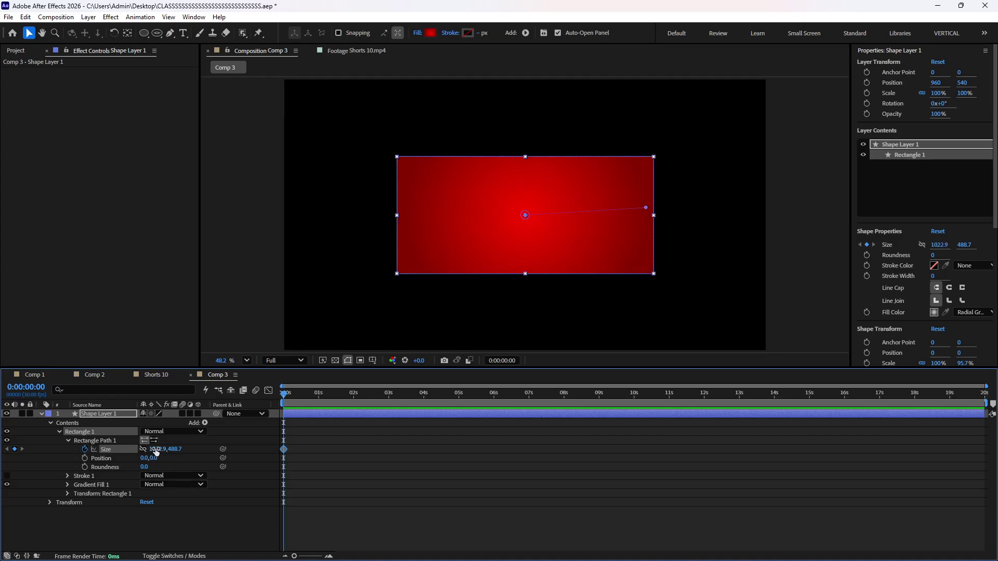
drag(156, 451, 179, 470)
key(ctrl+z)
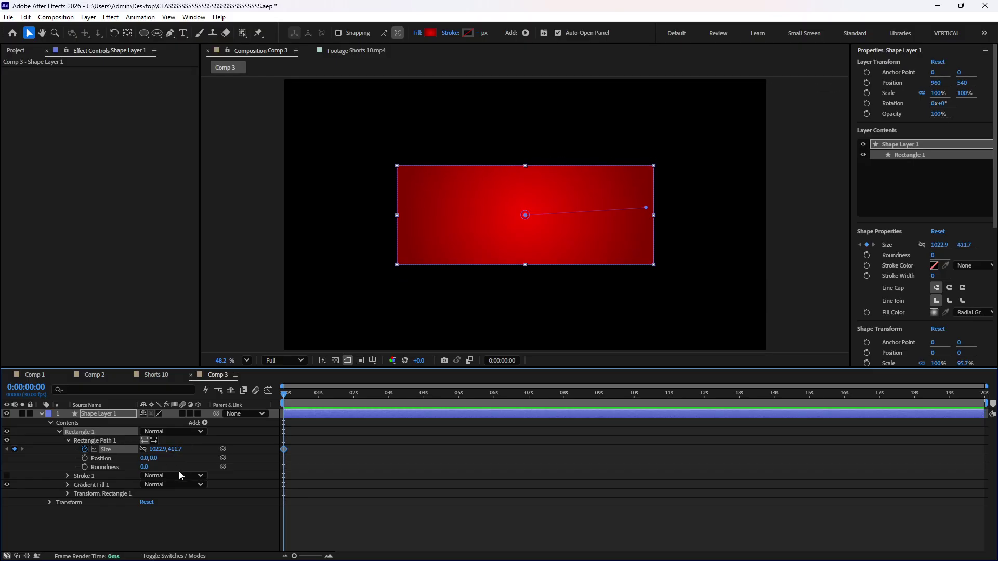
key(ctrl+z)
- Animate the rectangle path's width with Size keyframes of 0 at the composition start and 995 at 0:00:02:14
click(159, 451)
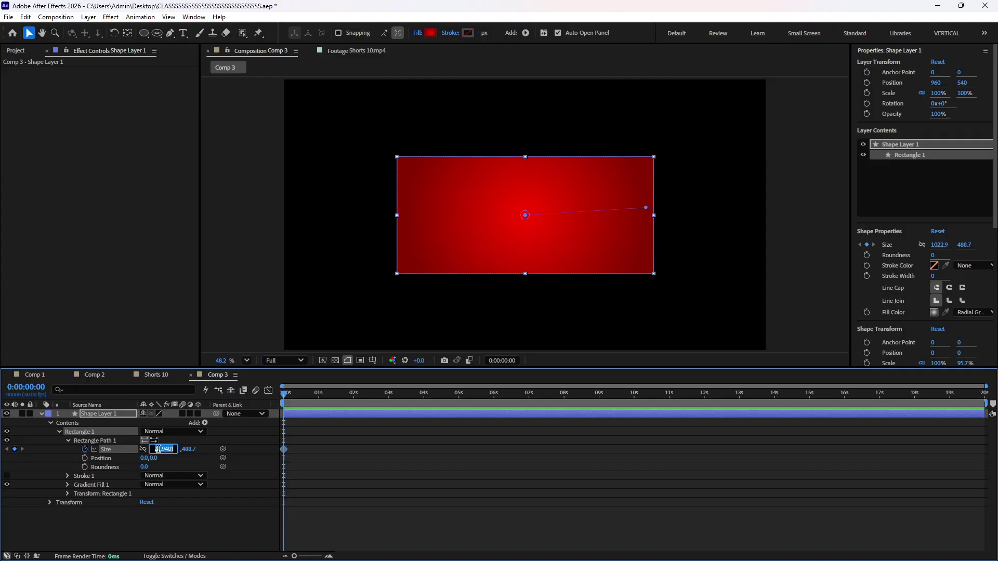
text(0)
key(Return)
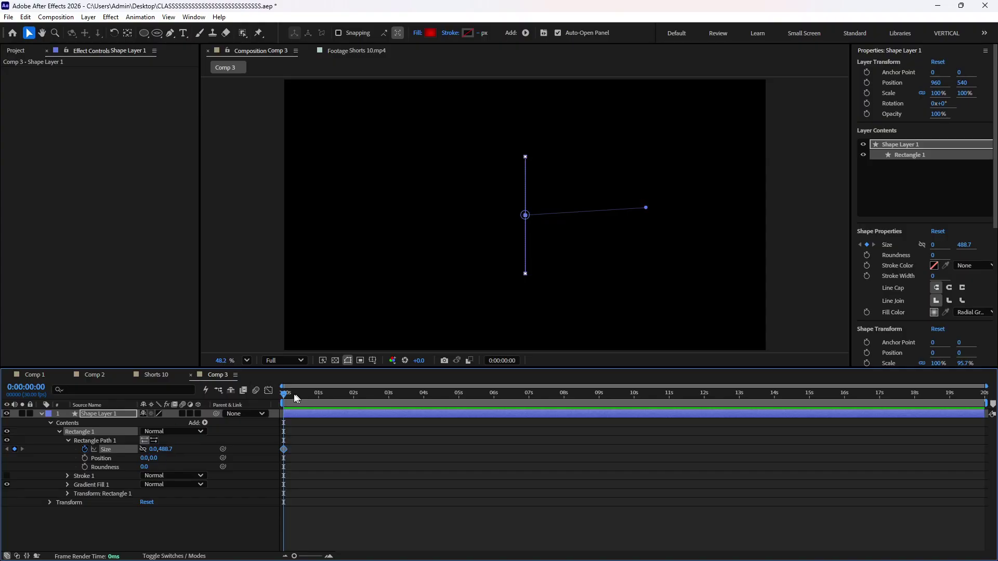
drag(291, 396, 370, 395)
drag(152, 450, 675, 454)
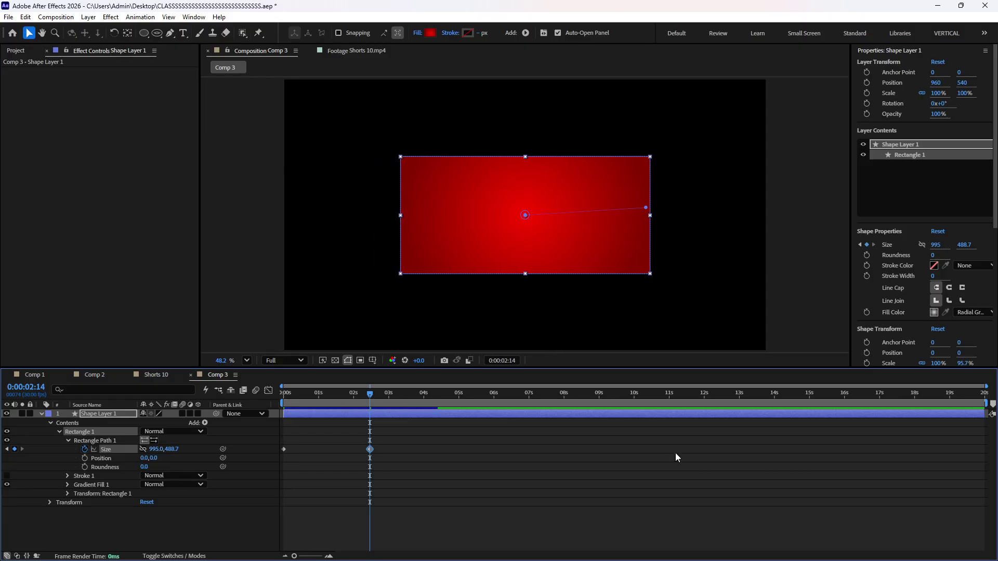
- Preview the rectangle's width animation from the composition start
key(Home)
key(space)
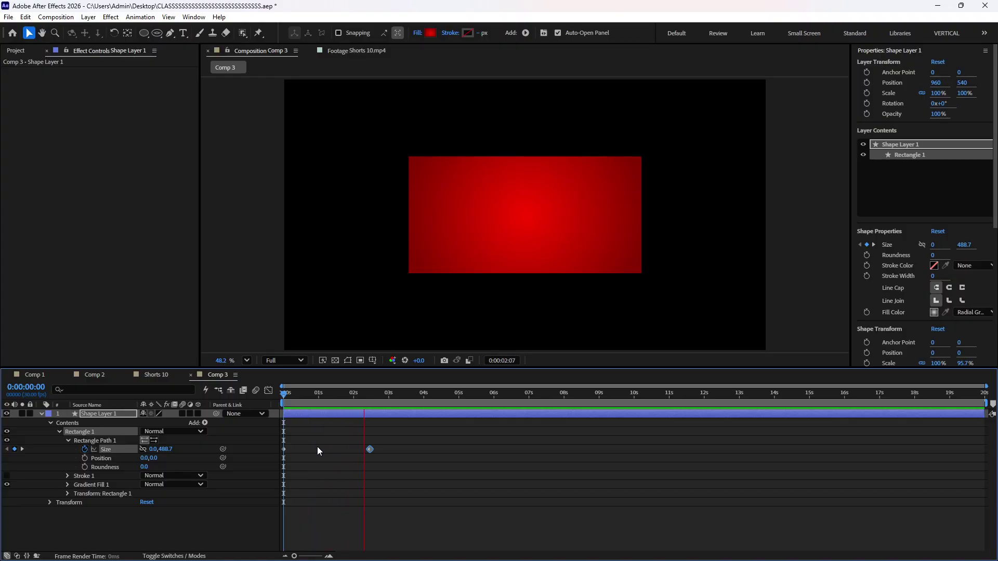
key(space)
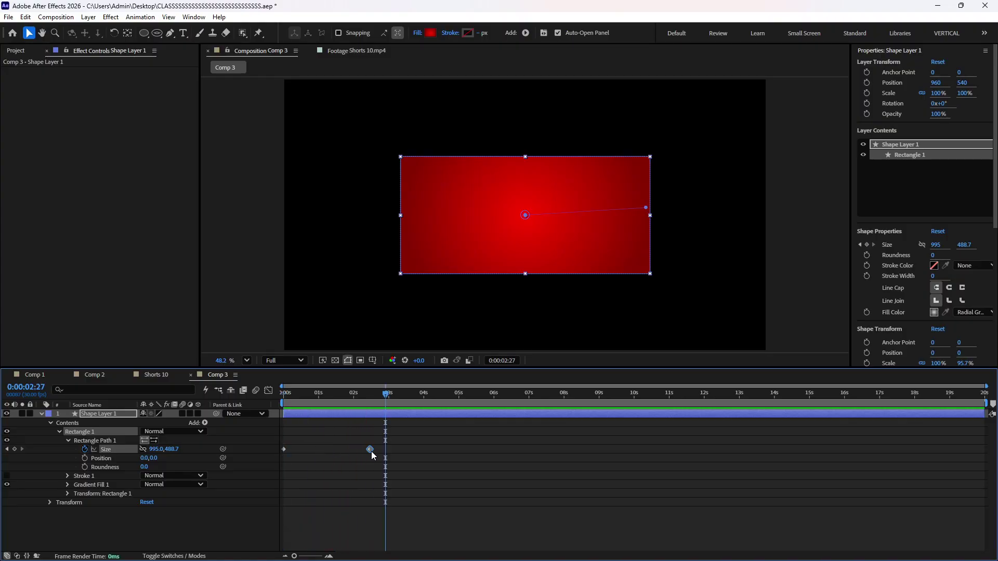
- Speed up the width animation by moving its second Size keyframe to about 1.6 seconds, and play it from the start
drag(371, 452, 340, 451)
click(312, 397)
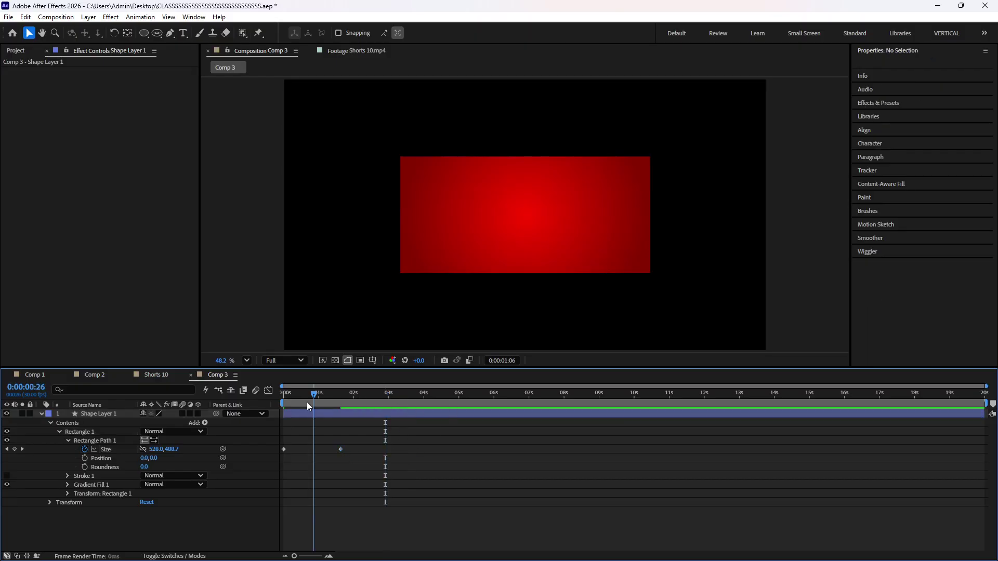
key(Home)
key(space)
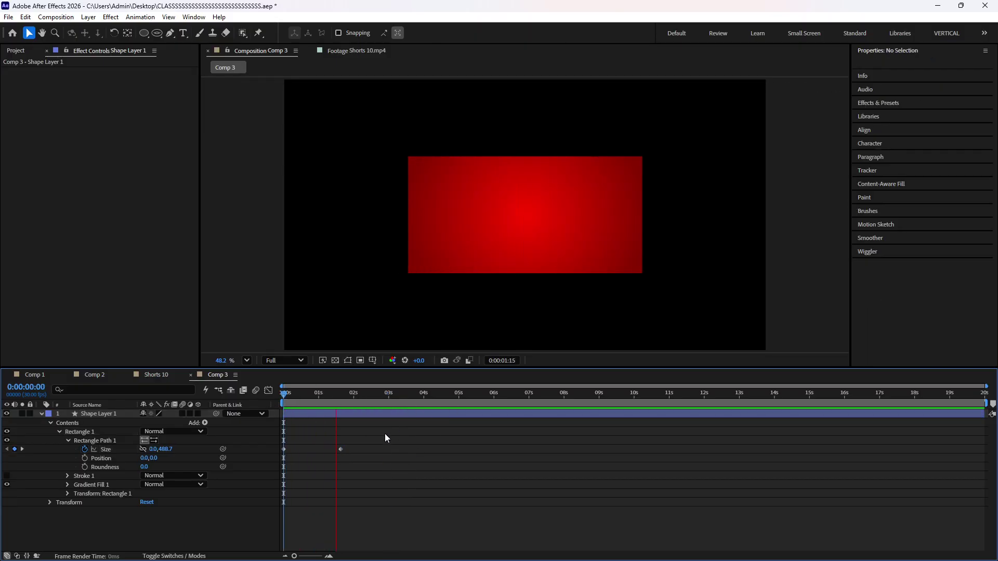
key(space)
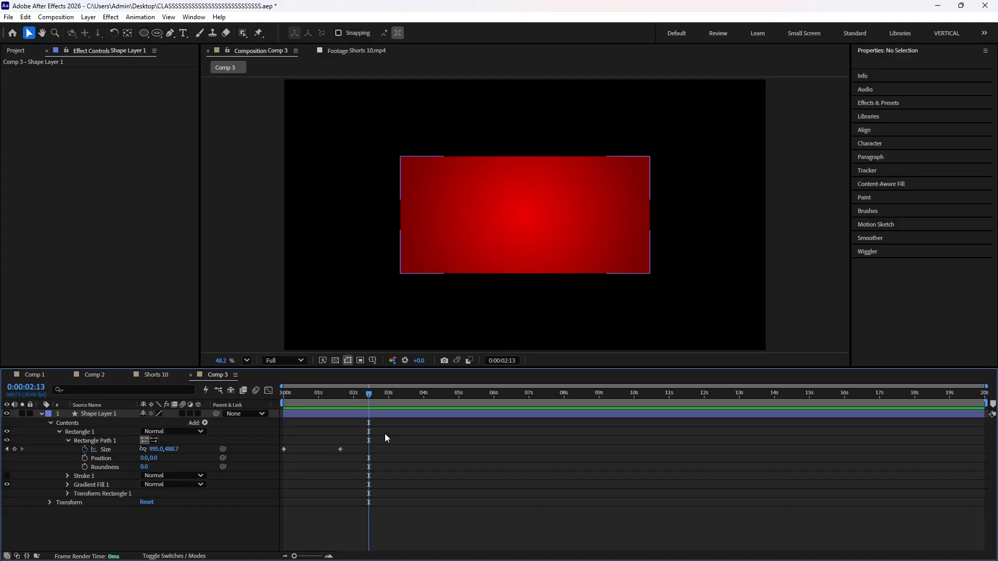
- Replay and scrub the shortened animation to examine how the rectangle widens from its center between the two Size keyframes
key(space)
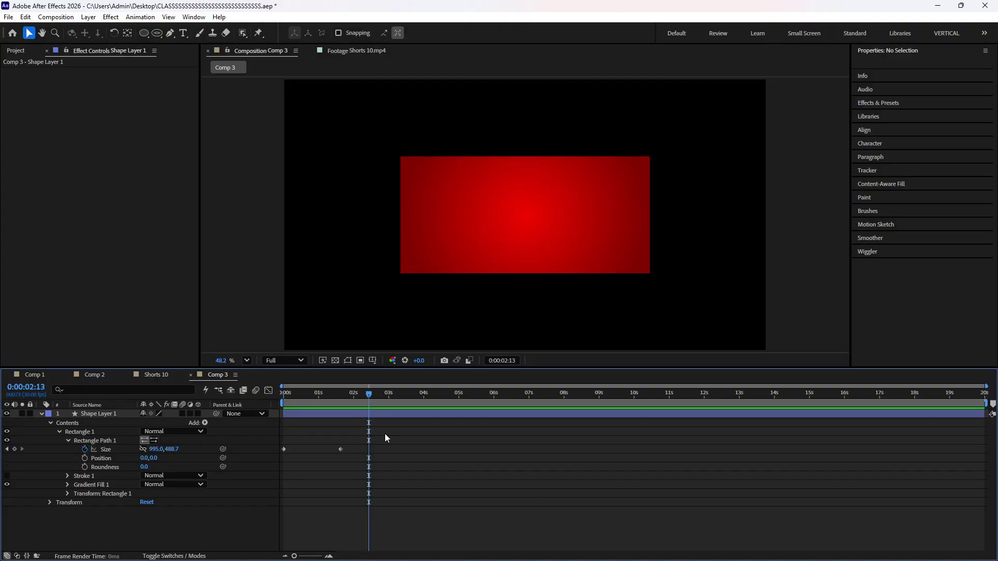
key(space)
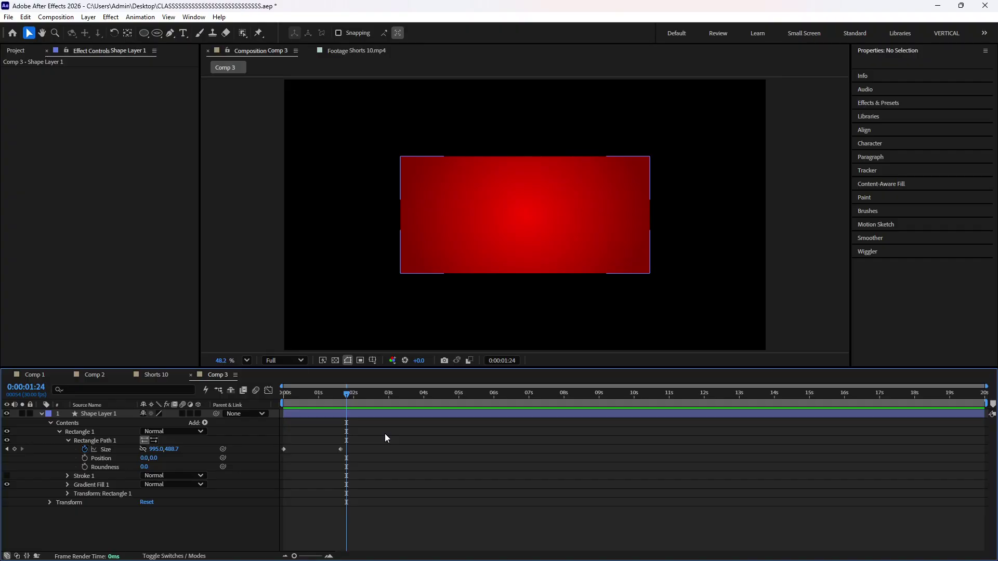
key(space)
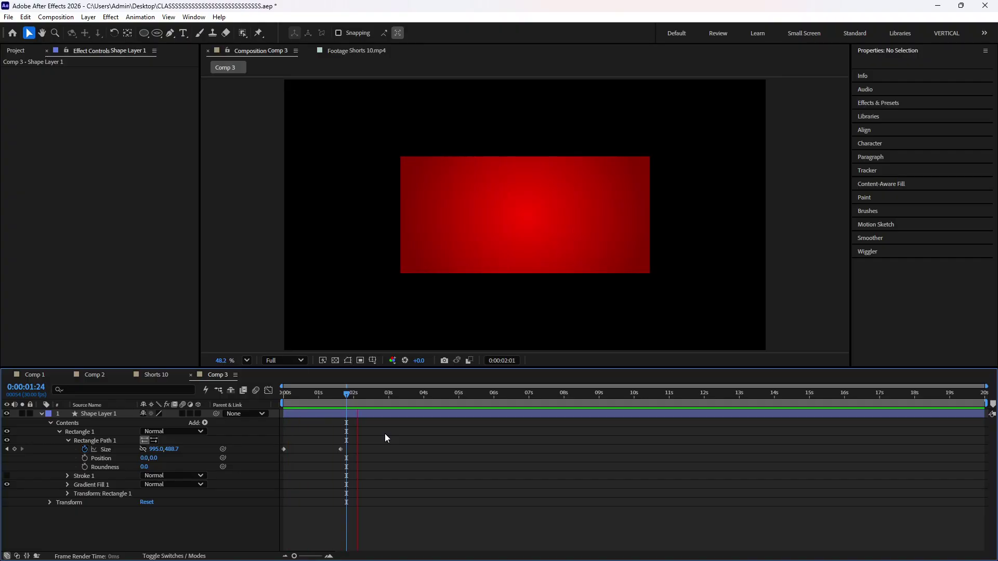
key(space)
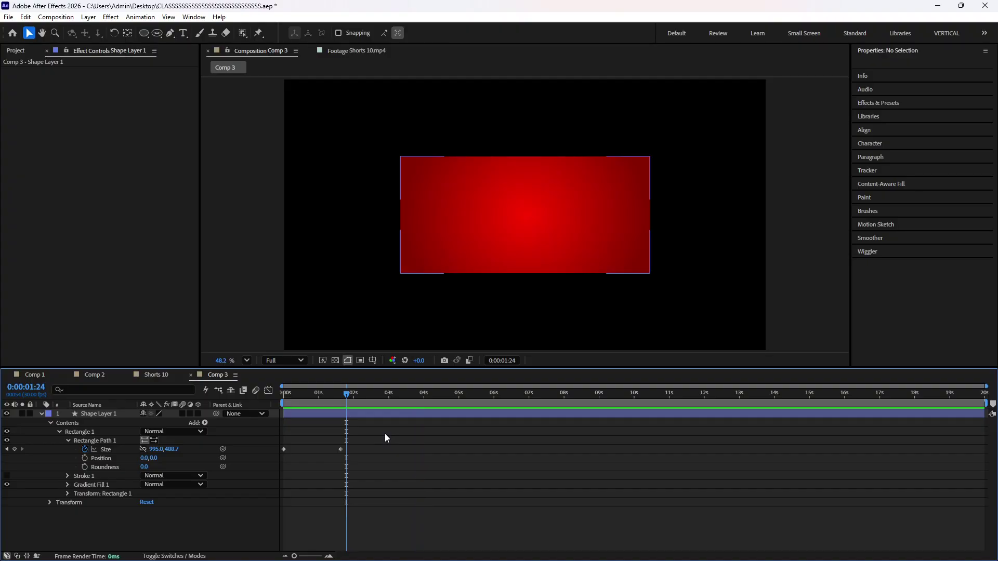
key(space)
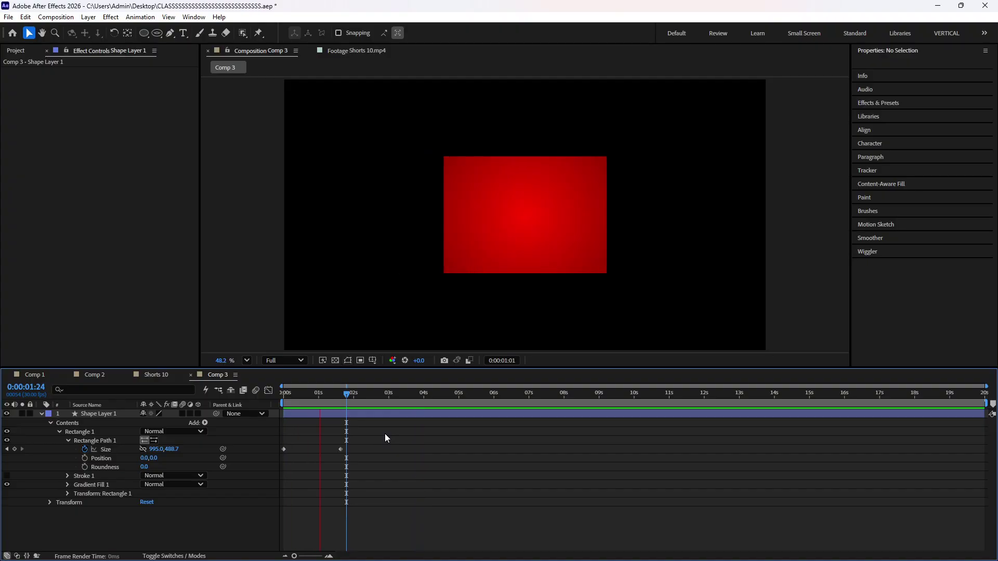
key(space)
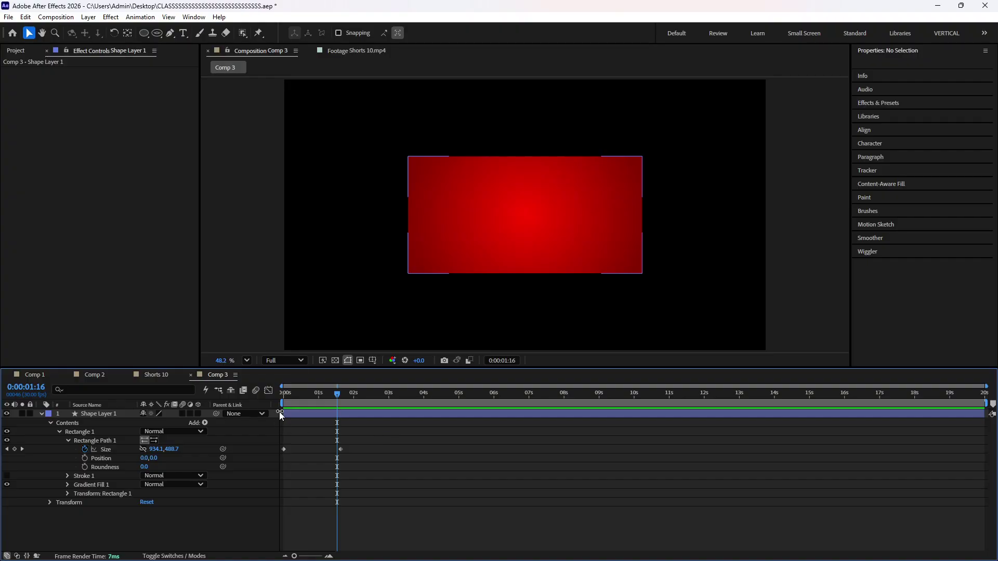
drag(336, 397, 284, 397)
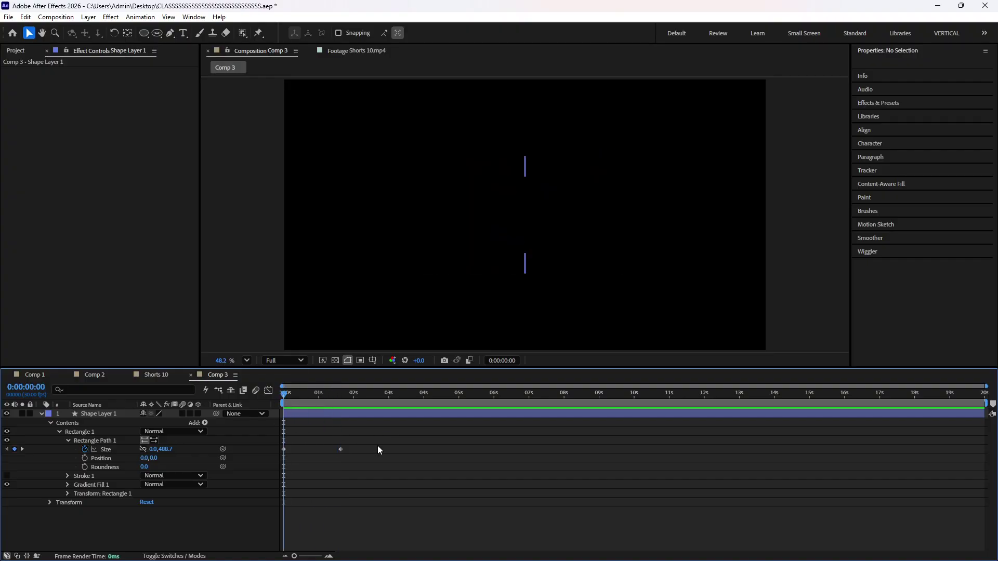
key(space)
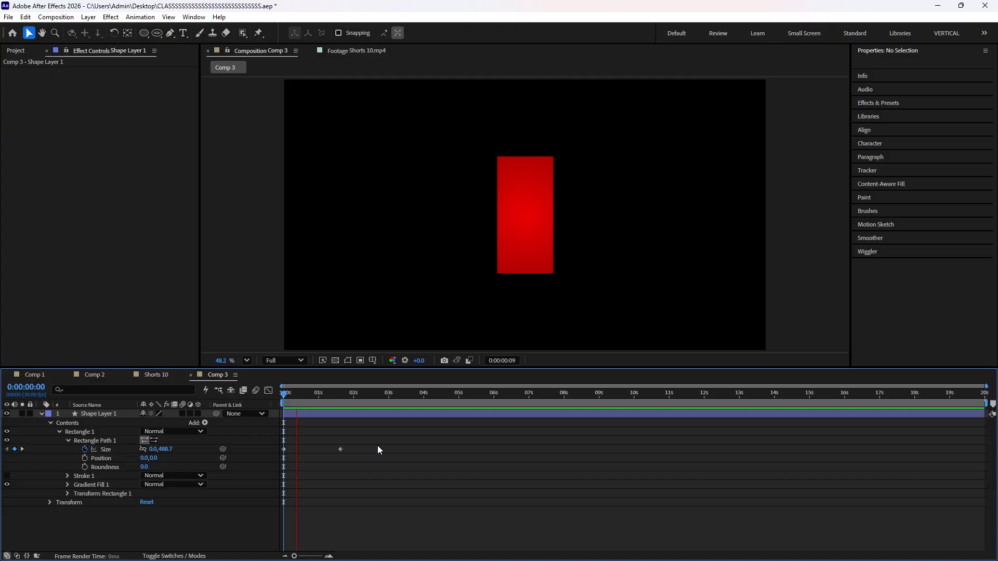
key(space)
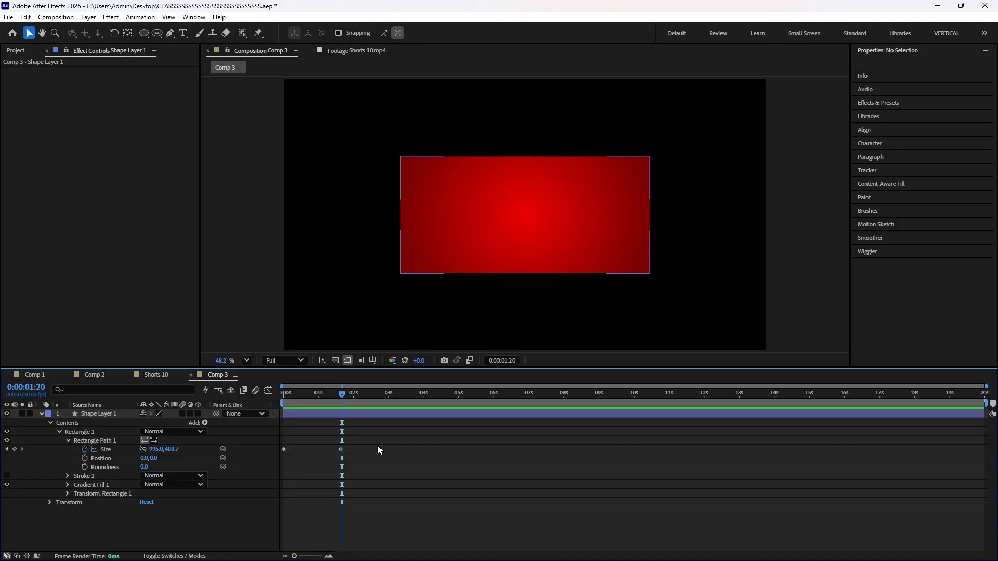
mouse_move(317, 402)
mouse_down()
mouse_move(297, 401)
mouse_move(305, 407)
mouse_up()
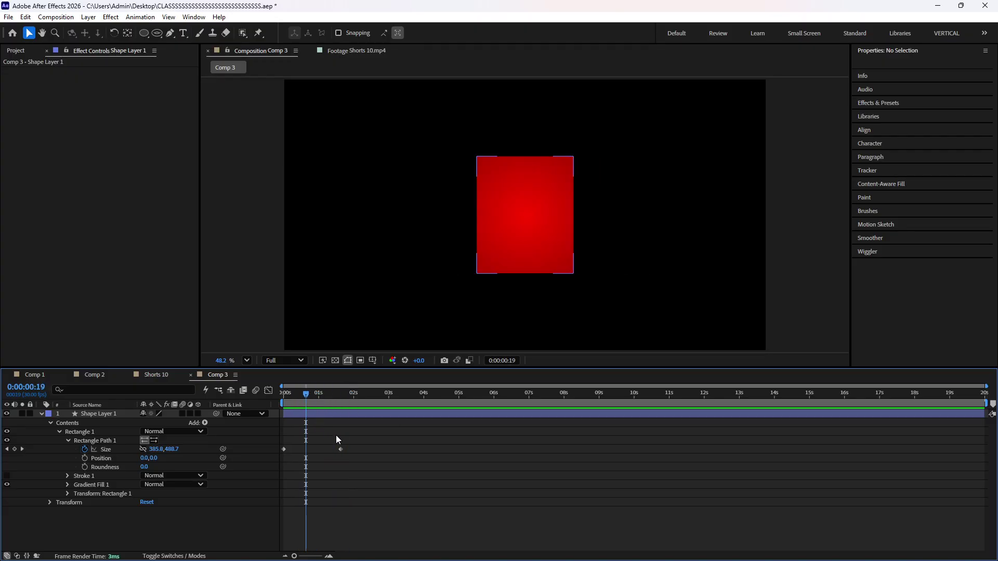
- Apply Easy Ease to both Size keyframes of the rectangle path
click(316, 397)
drag(390, 490, 275, 446)
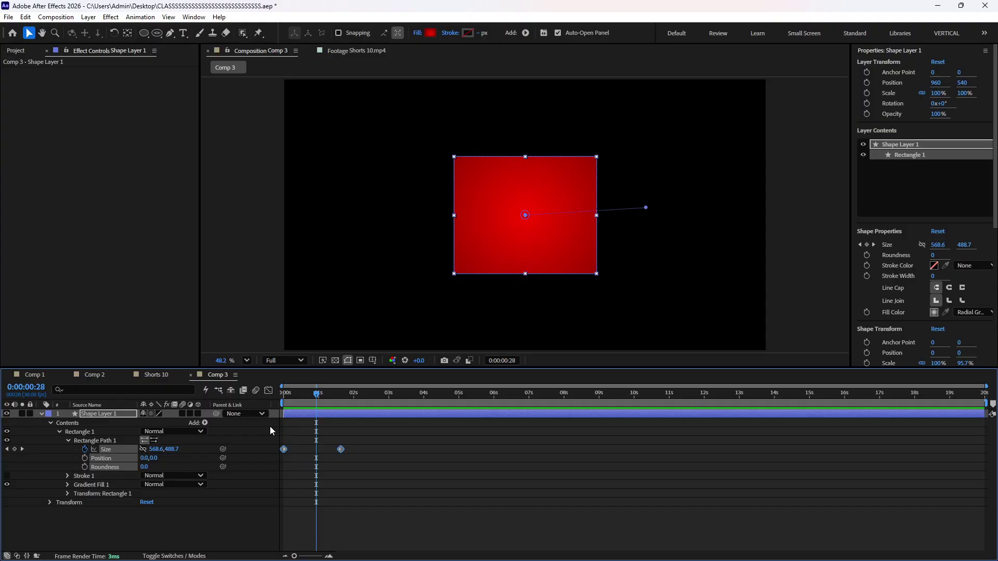
key(F9)
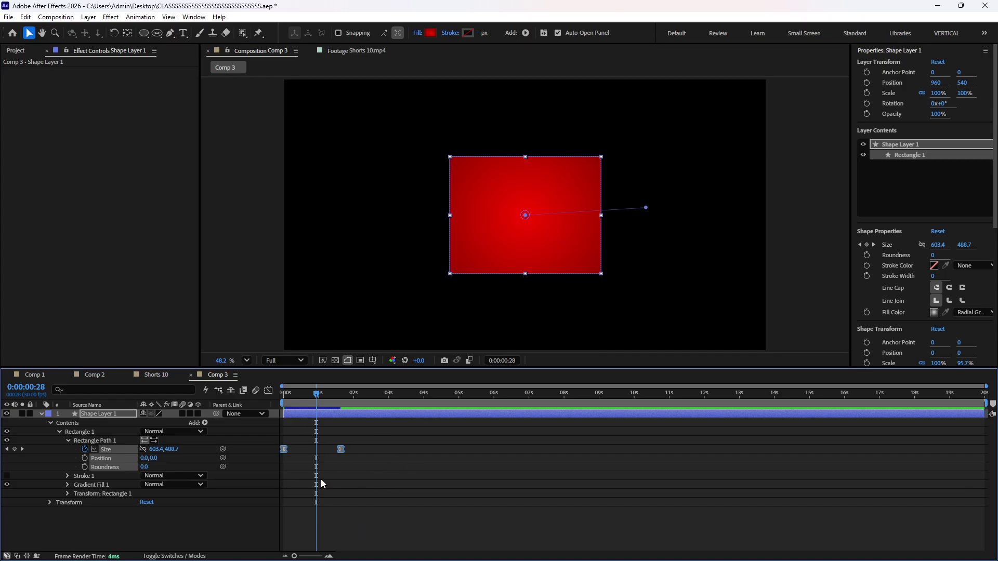
- Sharpen the Size speed curve into a steep central peak by extending the keyframes' influence handles in the graph editor, and preview the result
click(268, 390)
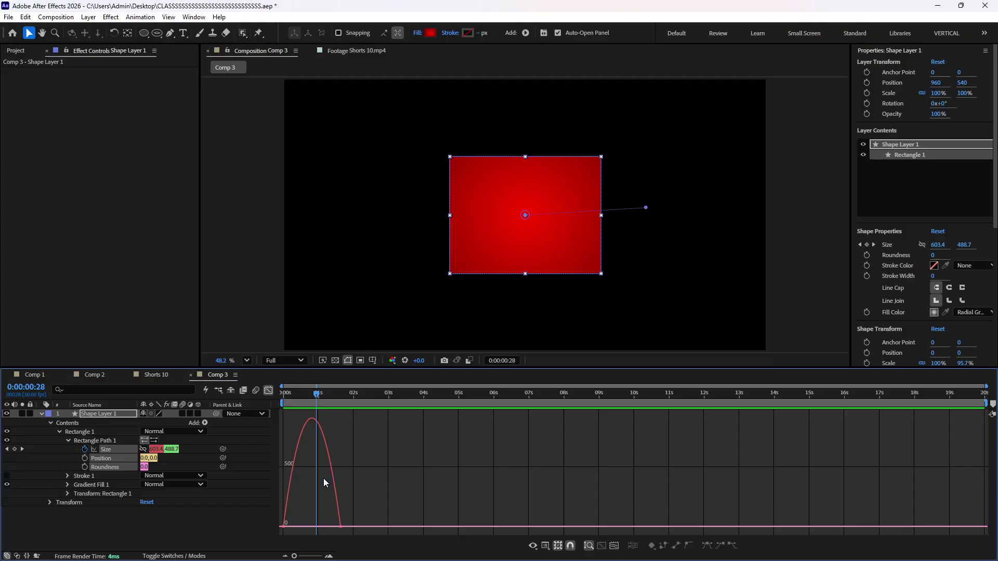
click(285, 526)
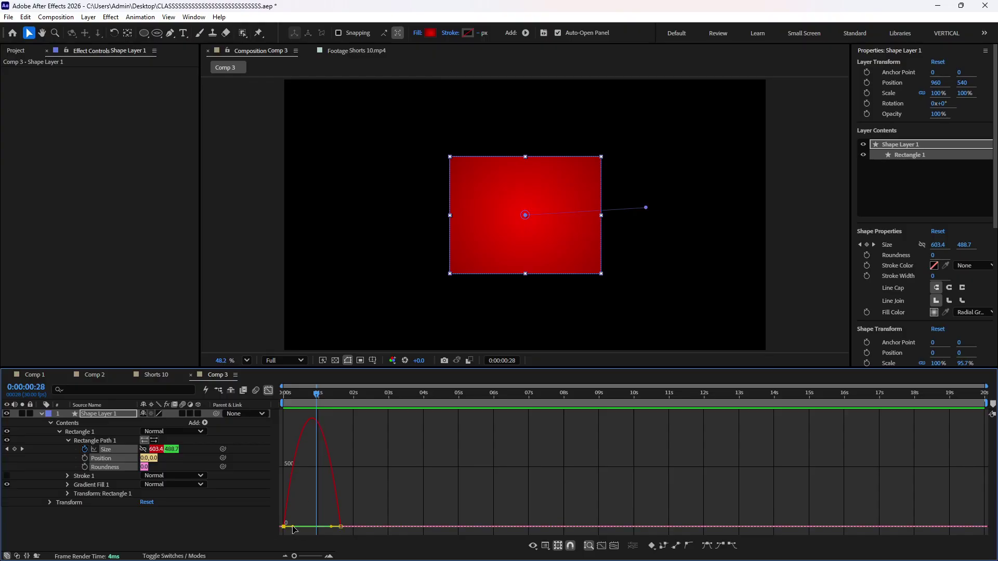
drag(290, 527, 319, 526)
key(space)
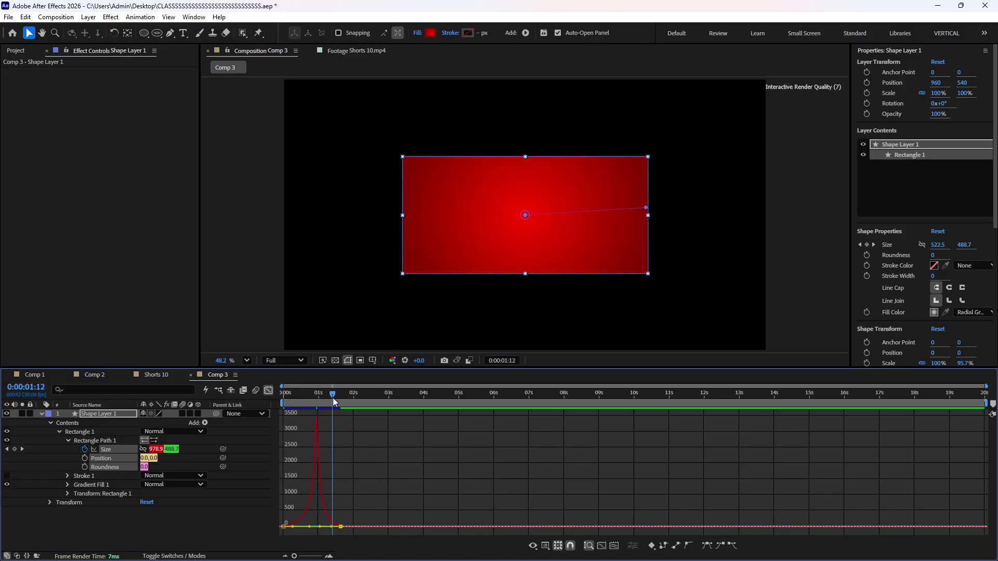
key(space)
drag(295, 556, 316, 557)
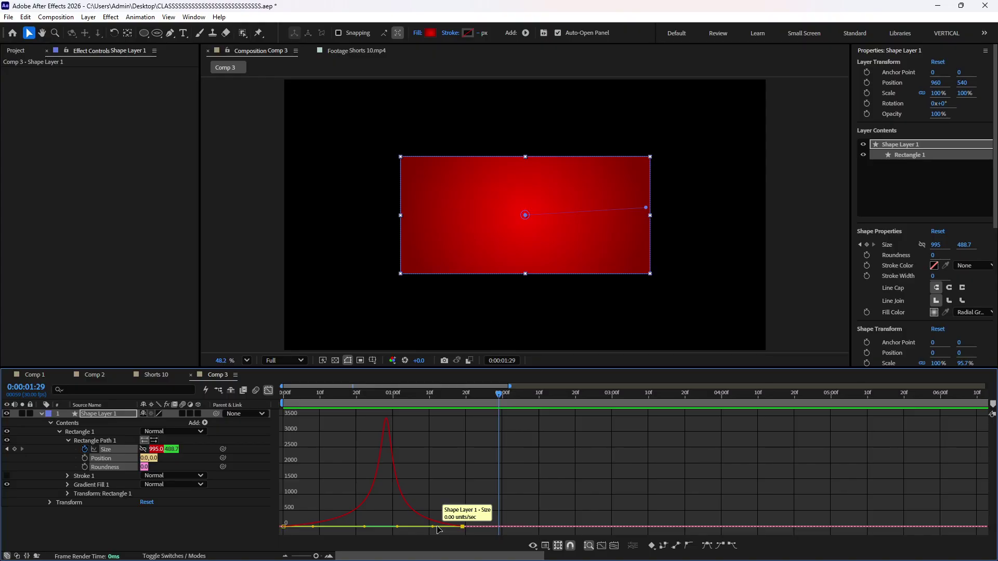
key(space)
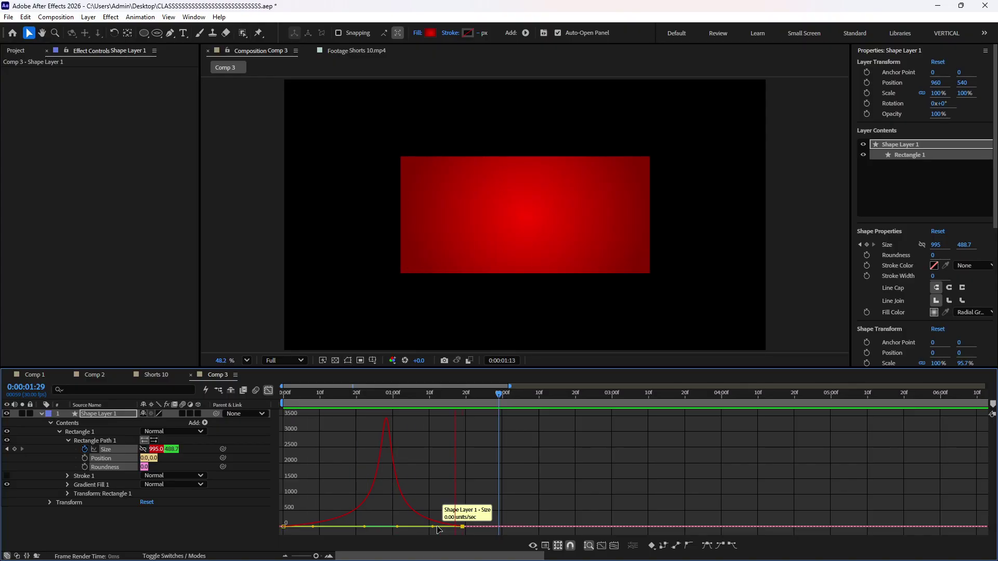
key(space)
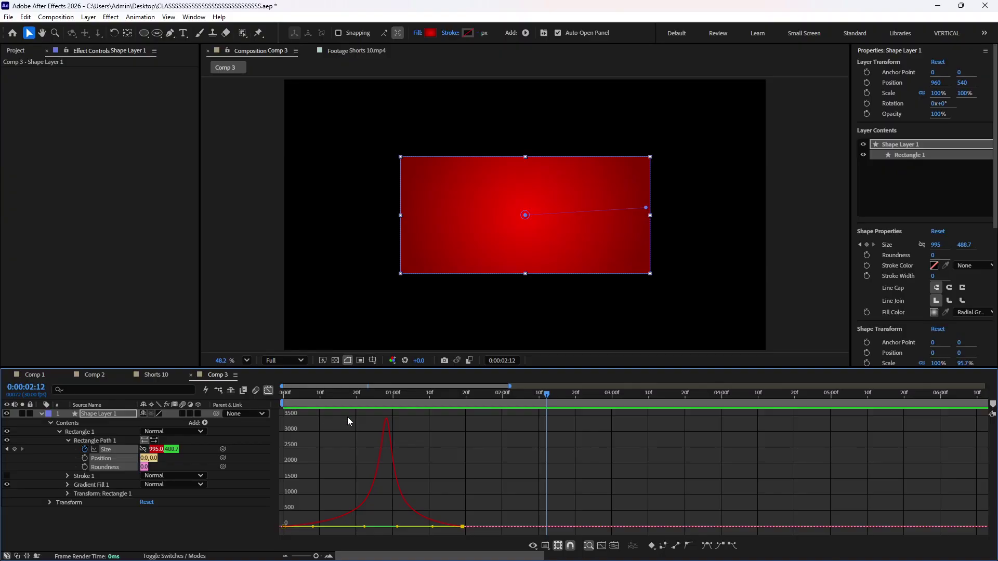
- Leave the graph editor, shorten the width animation by moving the second Size keyframe to about 0:00:01:01, and play it from the start
click(267, 391)
click(461, 449)
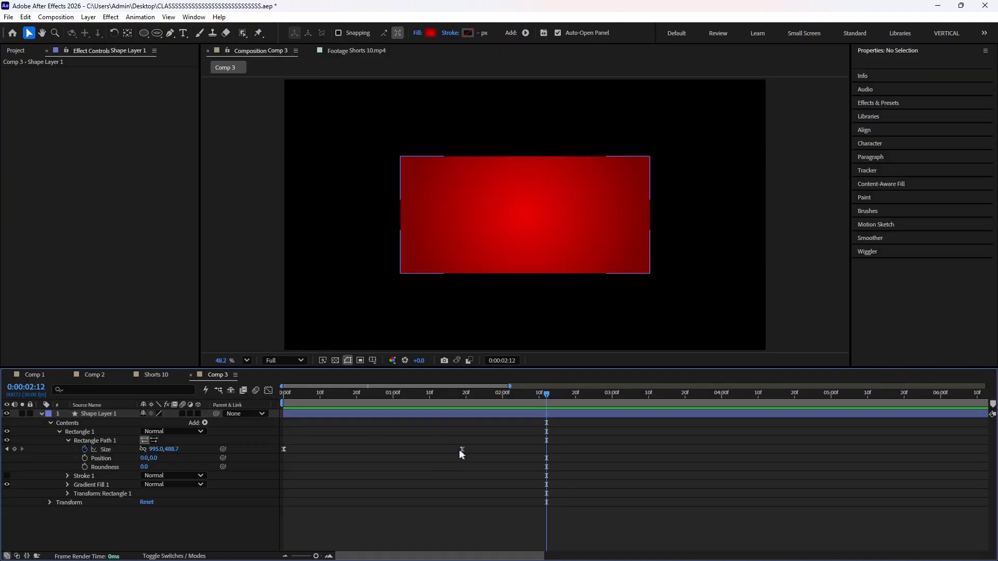
drag(462, 449, 396, 449)
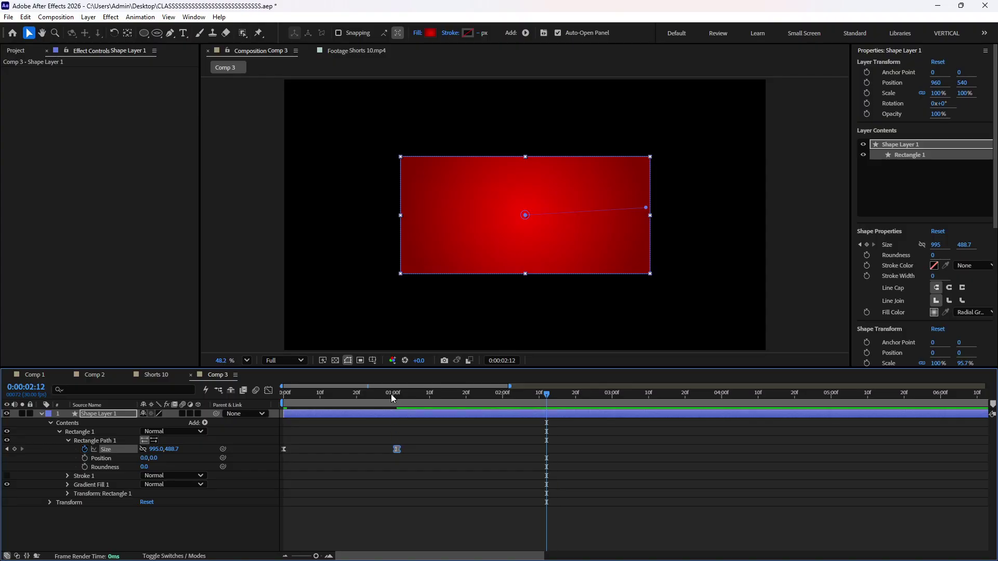
drag(391, 394, 272, 403)
click(370, 507)
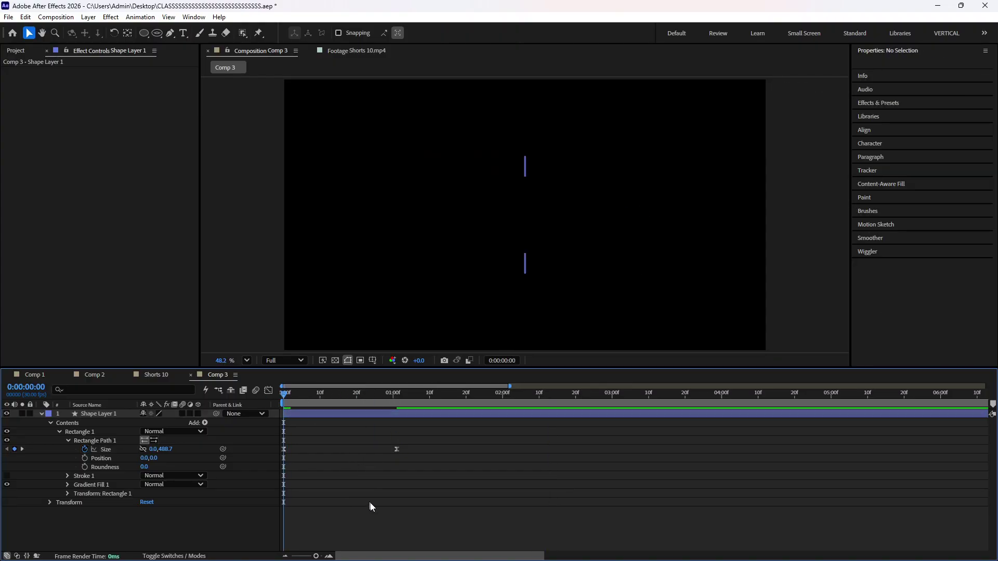
key(space)
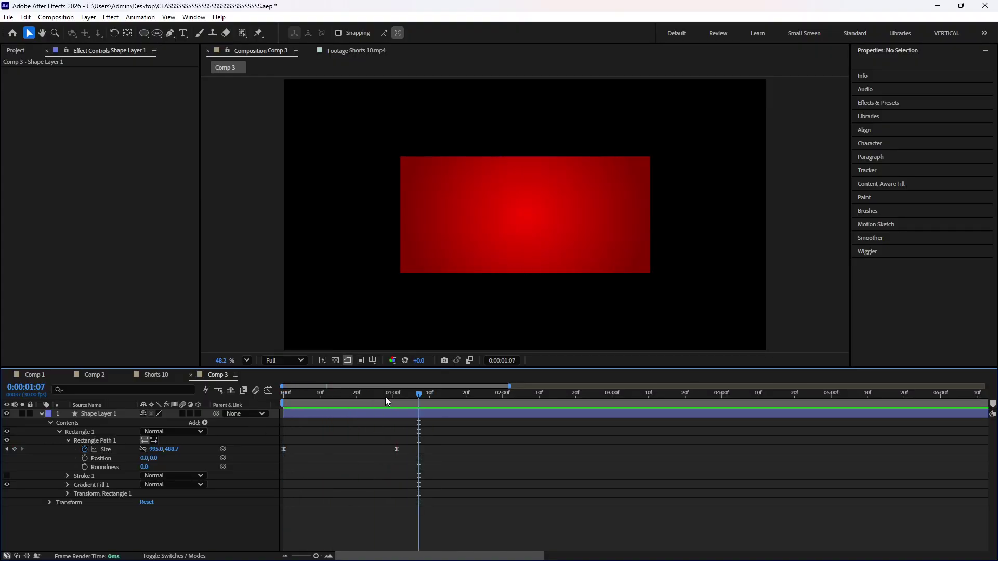
drag(411, 393, 248, 397)
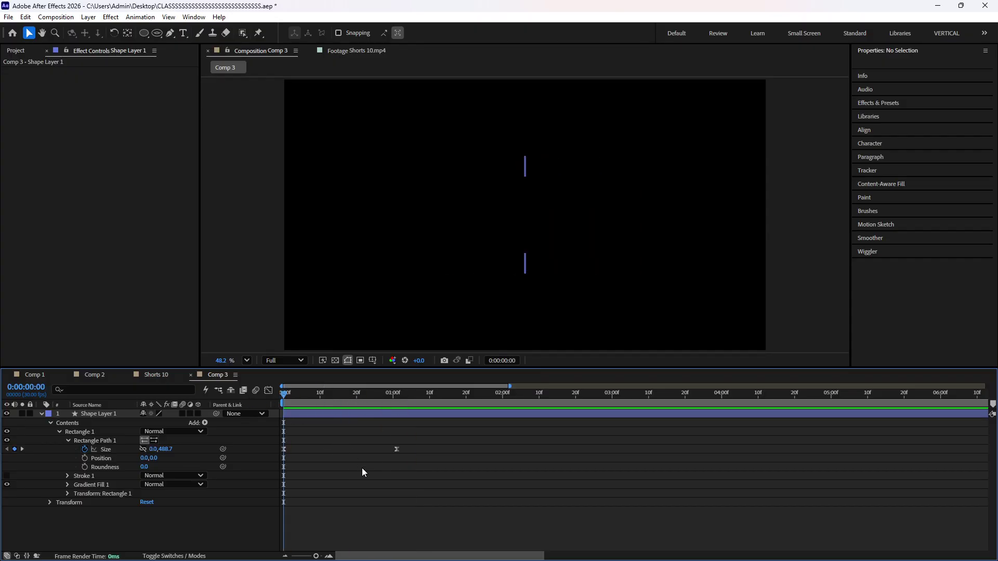
key(space)
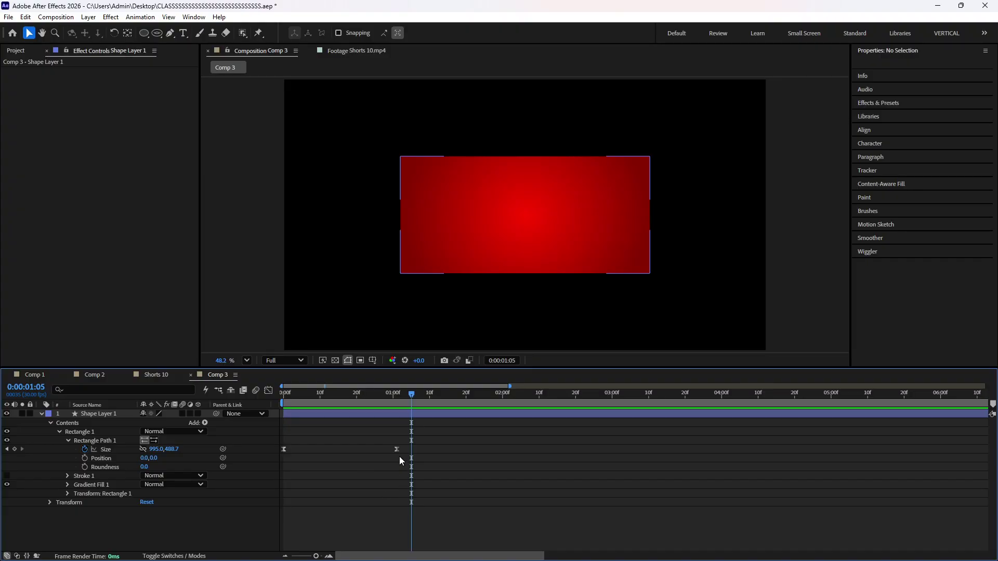
- Move the second Size keyframe slightly earlier to 0:00:01:00 and preview the width animation
mouse_move(397, 450)
mouse_down()
mouse_move(332, 450)
mouse_move(393, 450)
mouse_up()
key(space)
key(space)
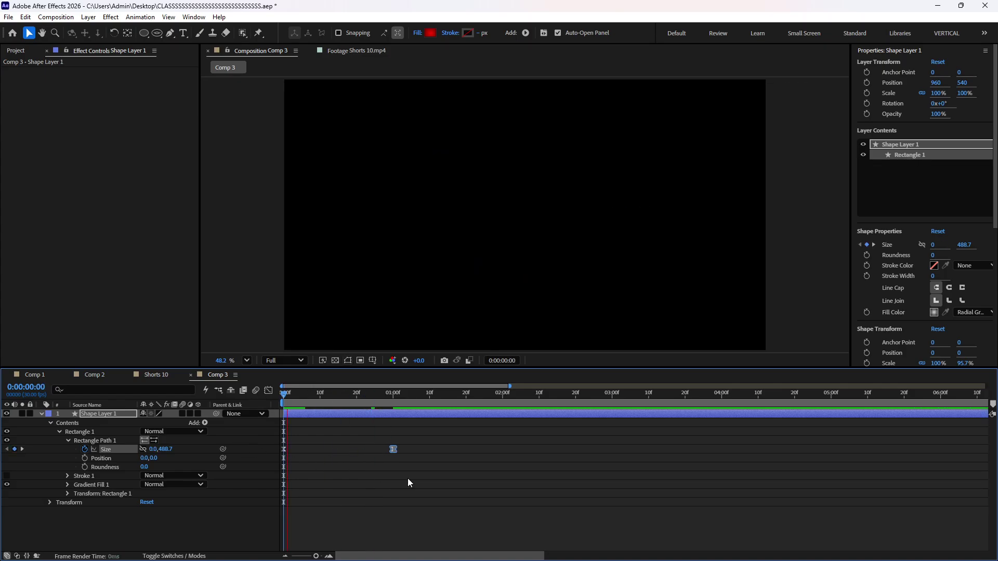
key(space)
- Enable motion blur for the shape layer and the composition, and preview the rectangle's width animation
click(182, 413)
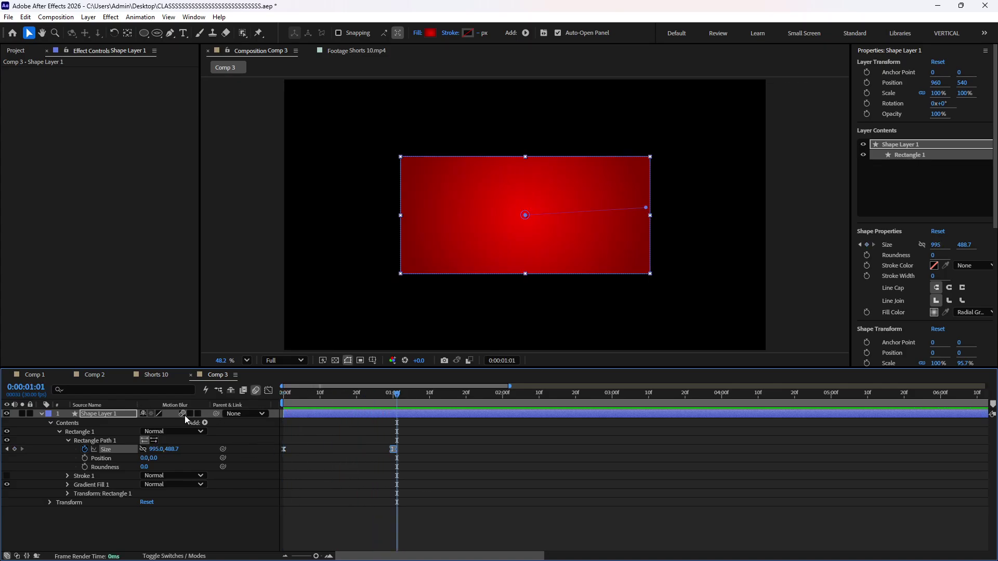
key(space)
click(407, 482)
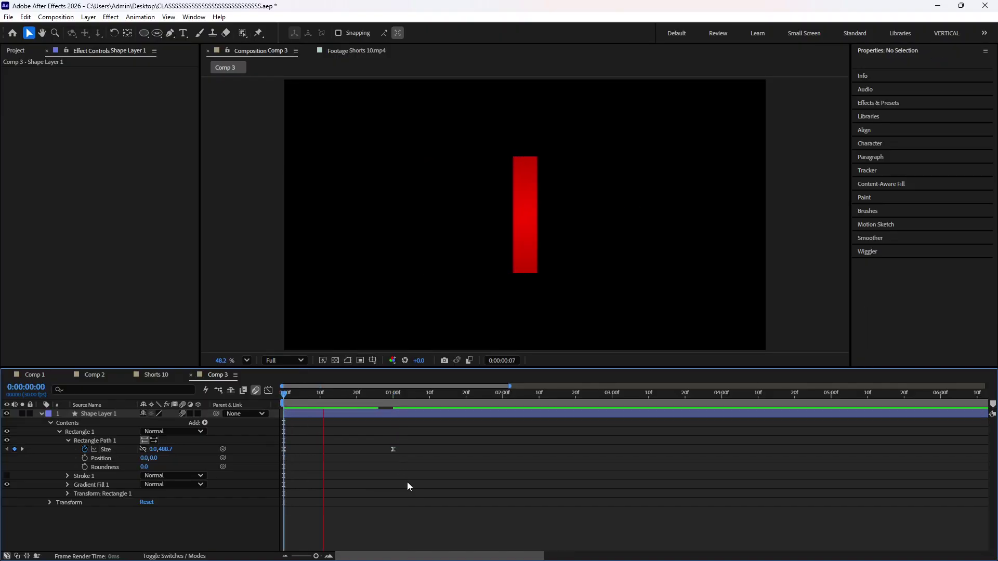
drag(415, 394, 342, 393)
key(space)
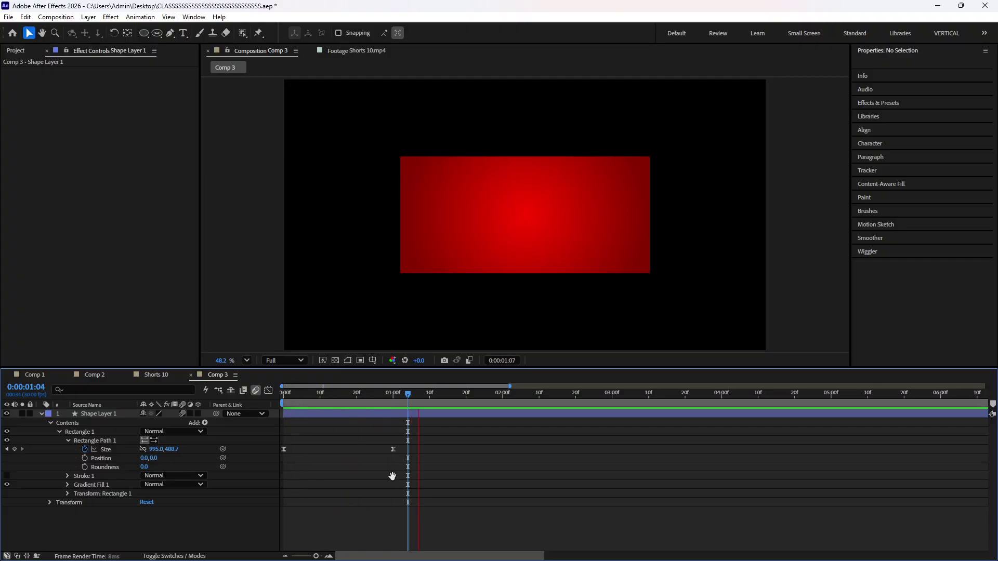
key(space)
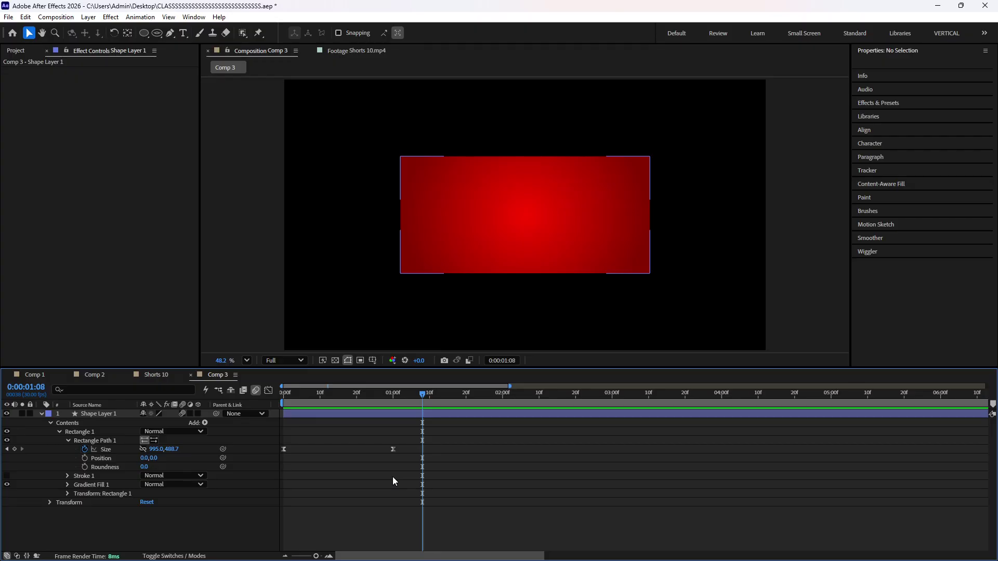
- Remove the keyframes from the rectangle path's Size and return to the composition start
click(86, 450)
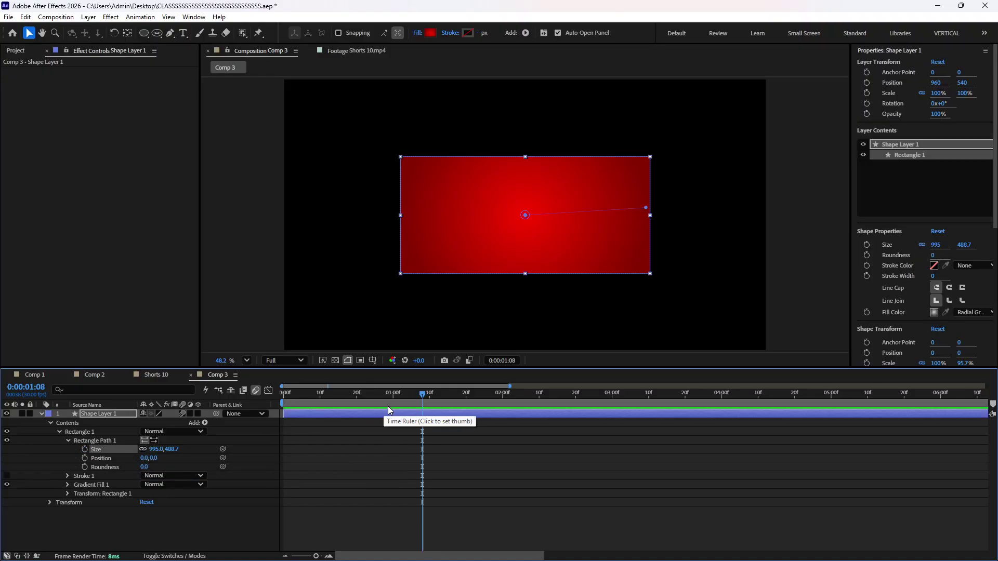
key(Home)
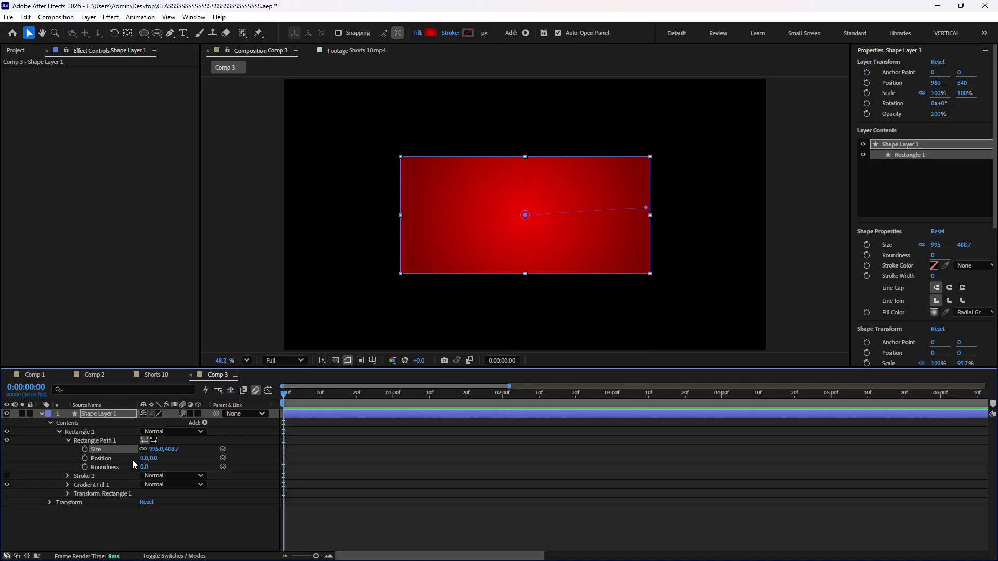
- Try shifting the rectangle path's Position to 119, 106 and undo the change
drag(146, 460, 217, 458)
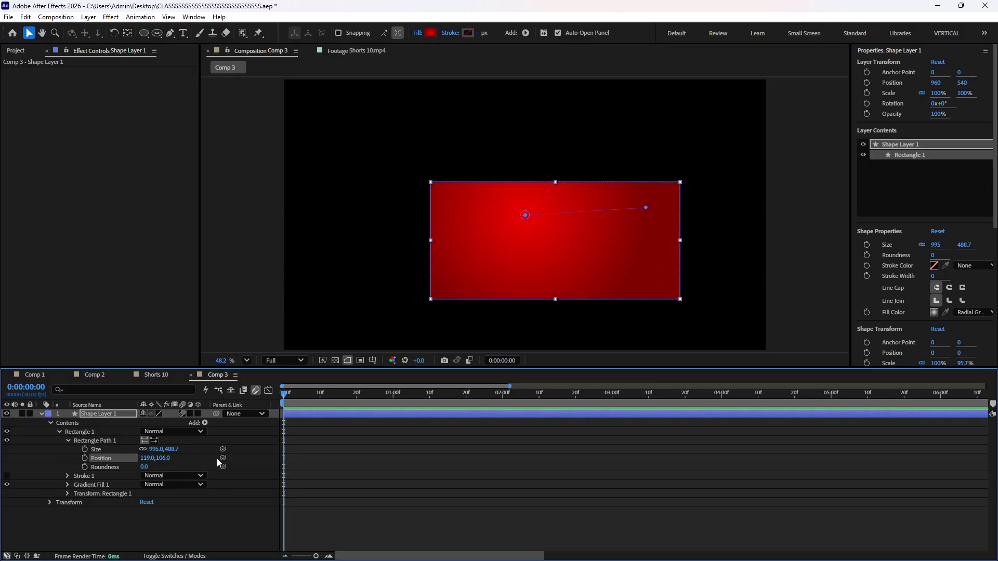
key(ctrl+z)
key(ctrl+z)
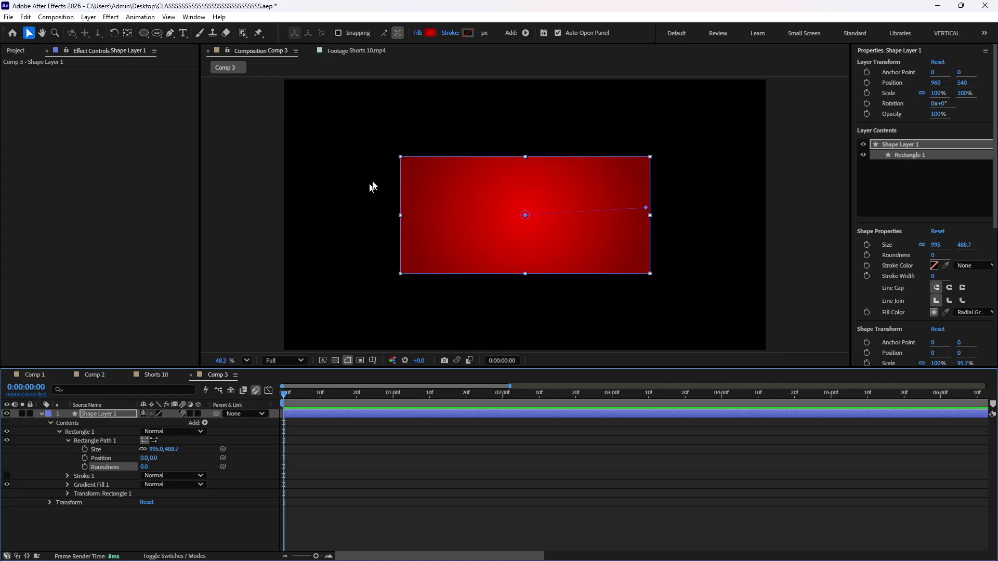
- Round the rectangle path's corners with a Roundness of 103 and view the whole shape deselected
scroll(380, 151, up, 3)
click(451, 125)
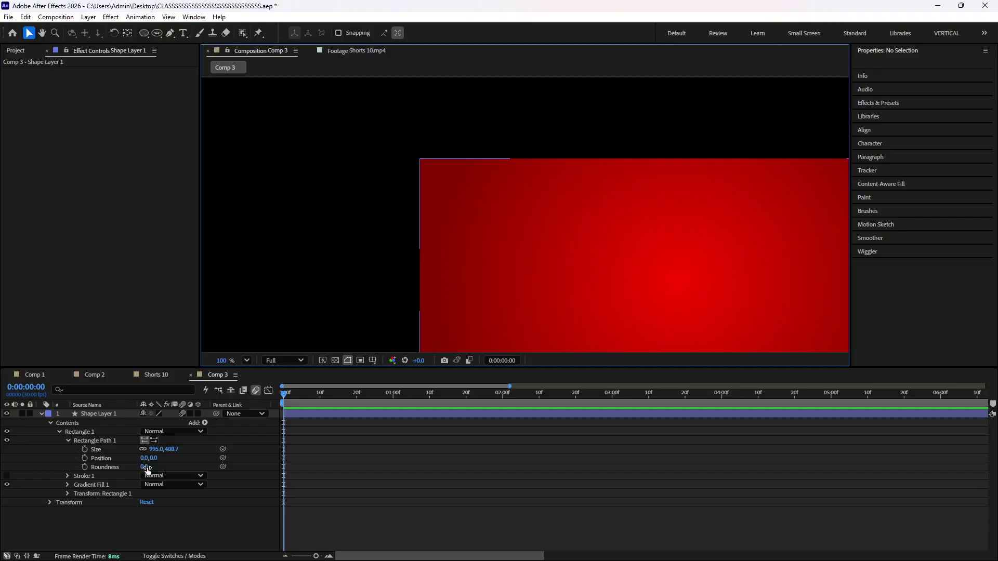
drag(145, 466, 527, 465)
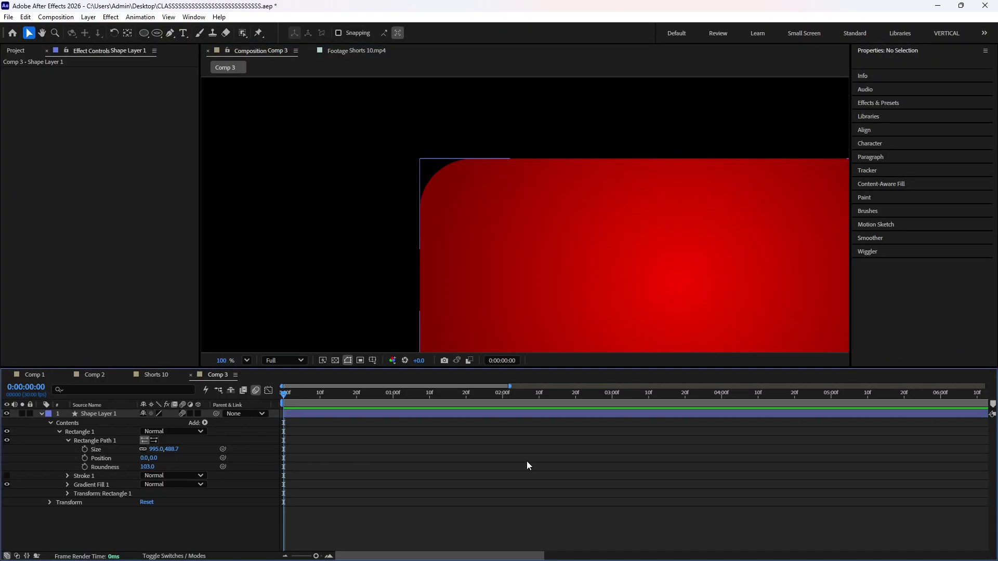
key(shift+slash)
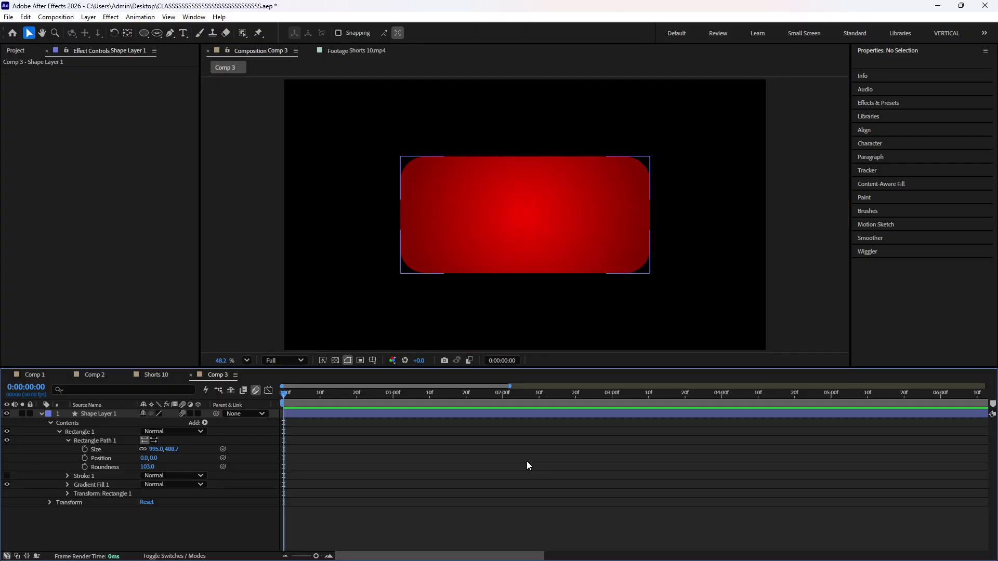
click(799, 241)
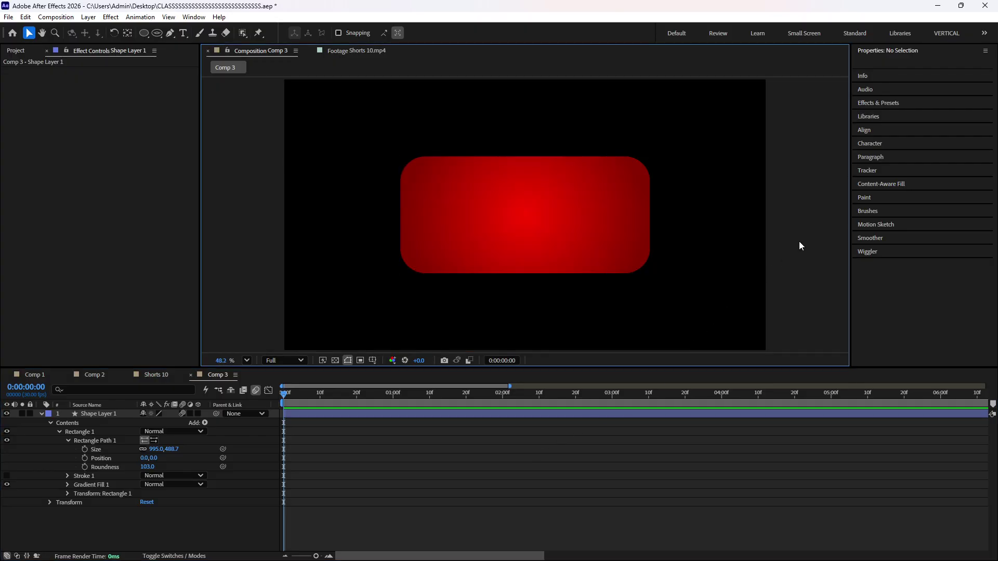
- Raise the rectangle path's Roundness to 1080 so it forms a pill shape
click(479, 272)
drag(147, 467, 670, 467)
click(715, 291)
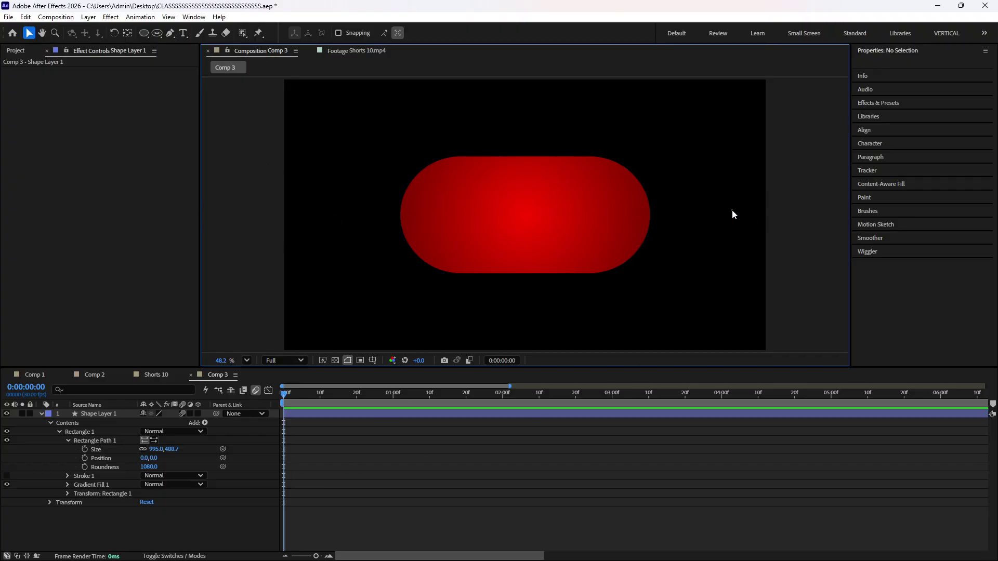
- Change the pill shape's fill type to Linear Gradient
click(545, 214)
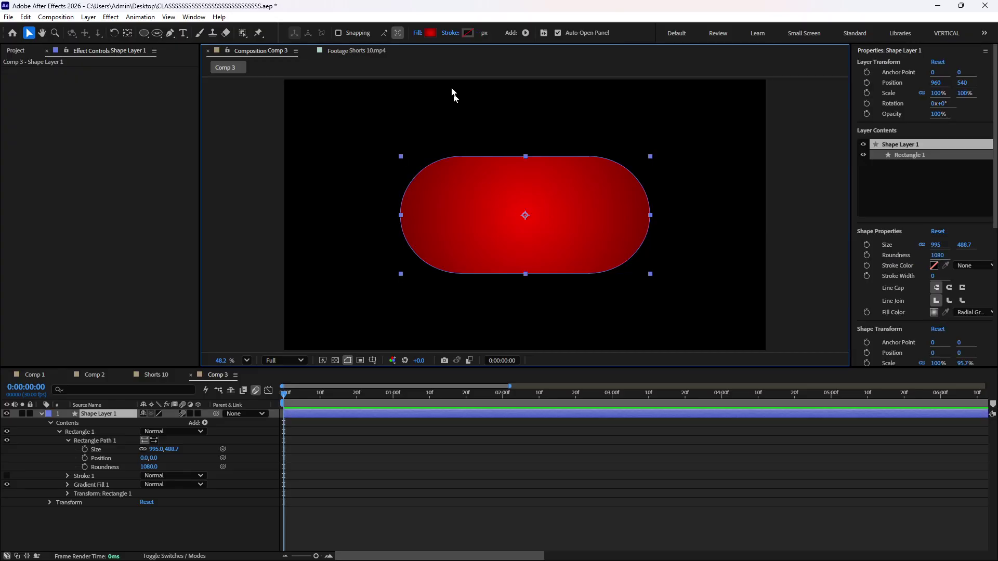
click(417, 33)
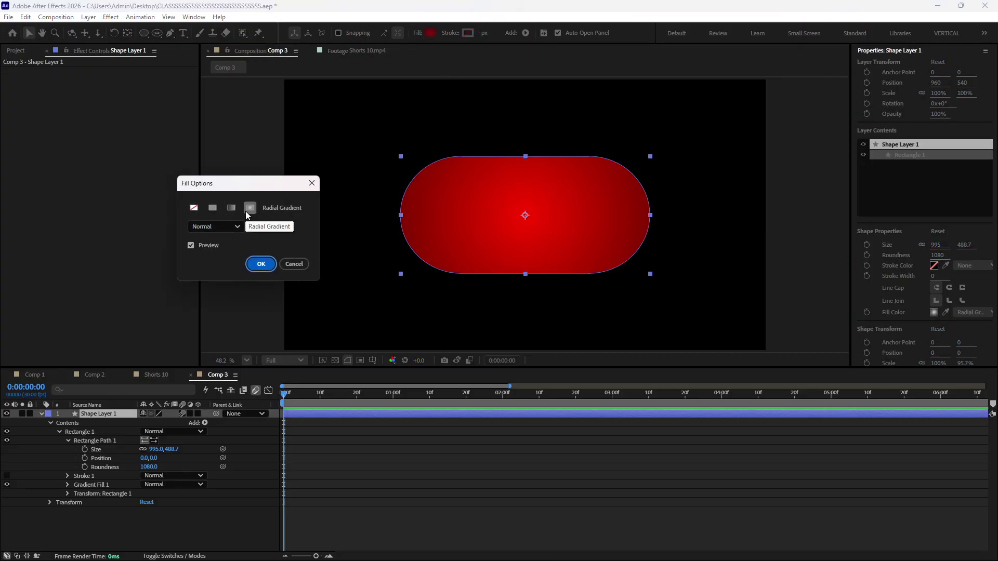
click(232, 209)
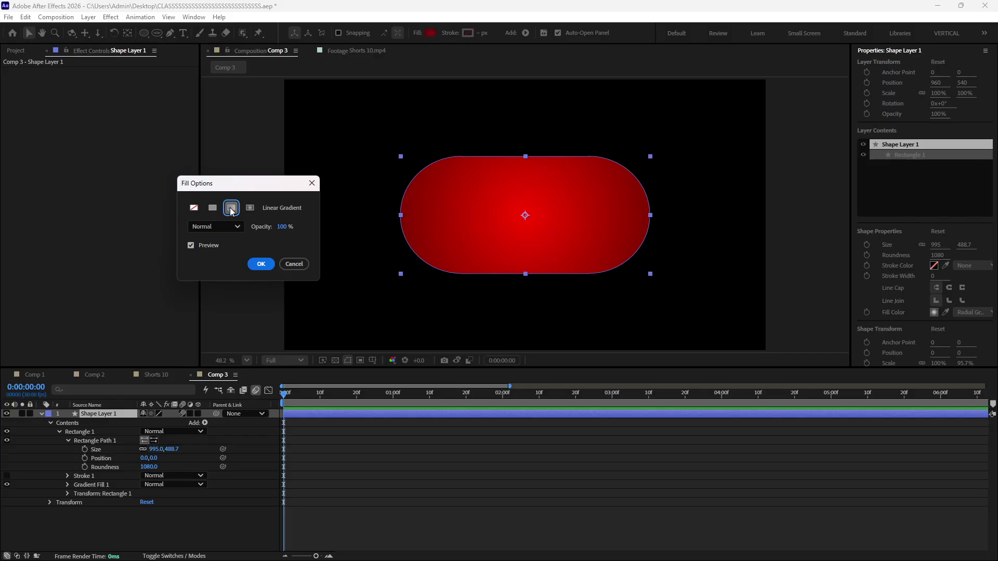
click(261, 264)
- Set the first color stop of the pill's gradient fill to white, FFFFFF
click(430, 33)
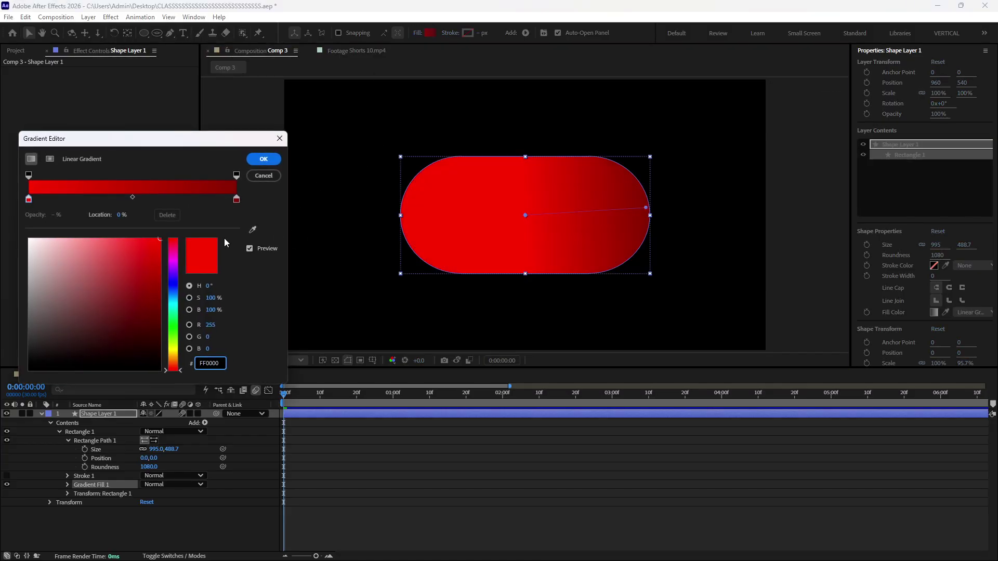
mouse_move(165, 277)
mouse_down()
mouse_move(83, 254)
mouse_move(2, 165)
mouse_up()
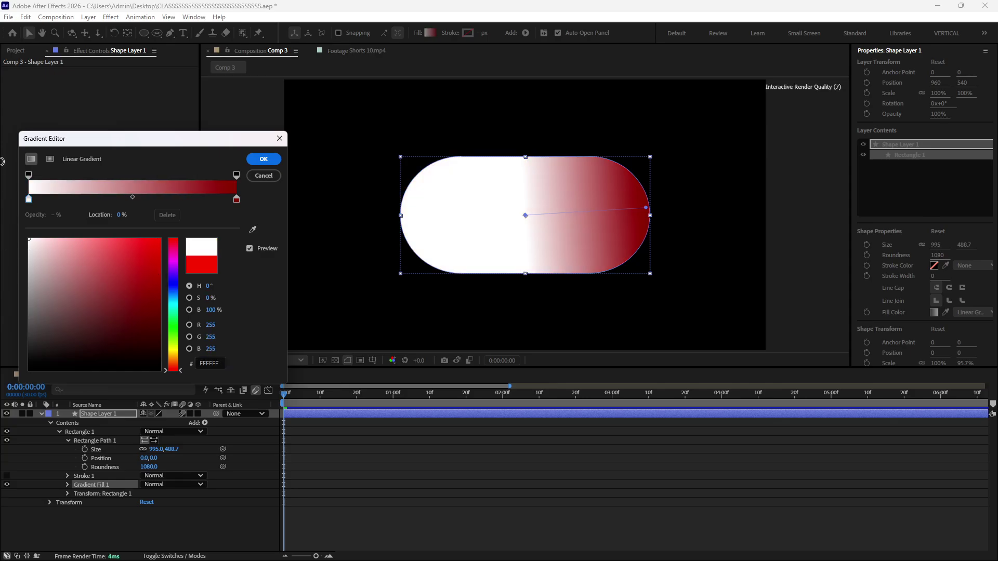
click(263, 159)
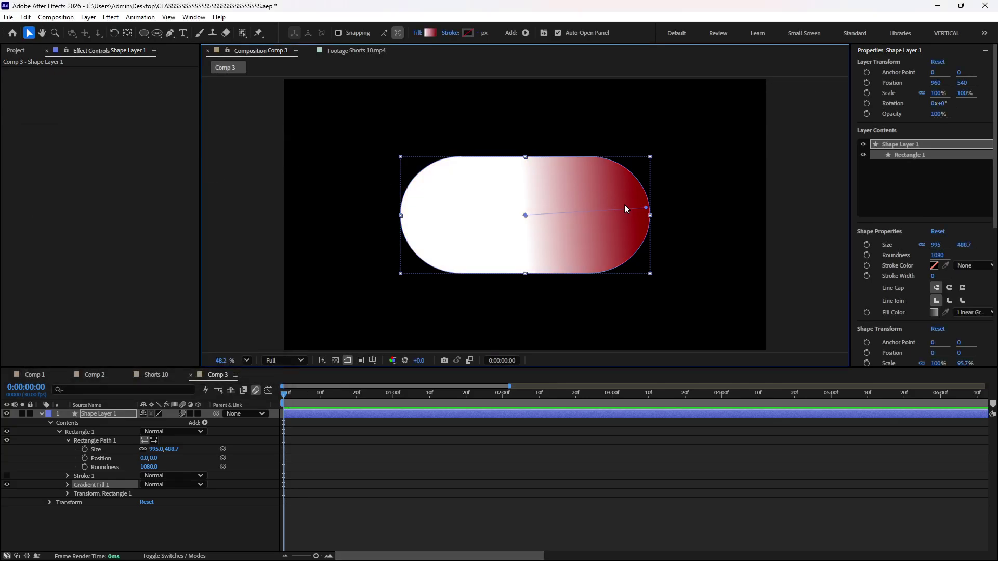
- Shorten the pill's gradient by bringing its end point next to the start point, giving a hard edge between white and dark red
drag(645, 208, 530, 216)
scroll(526, 215, up, 10)
key(shift+slash)
click(678, 303)
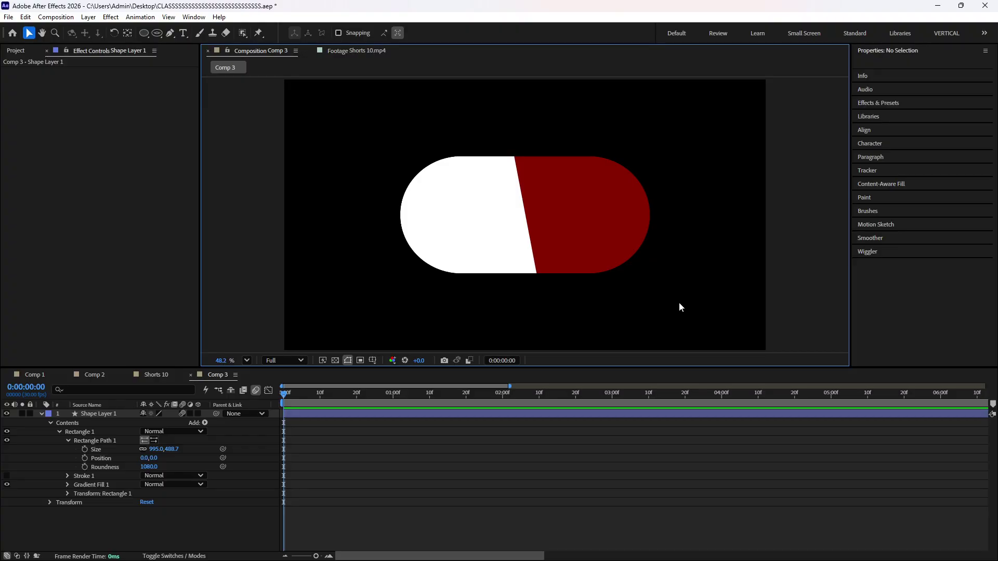
- Undo the pill's linear gradient edits, returning its fill to the red radial gradient
key(ctrl+z)
key(ctrl+z)
key(ctrl+z)
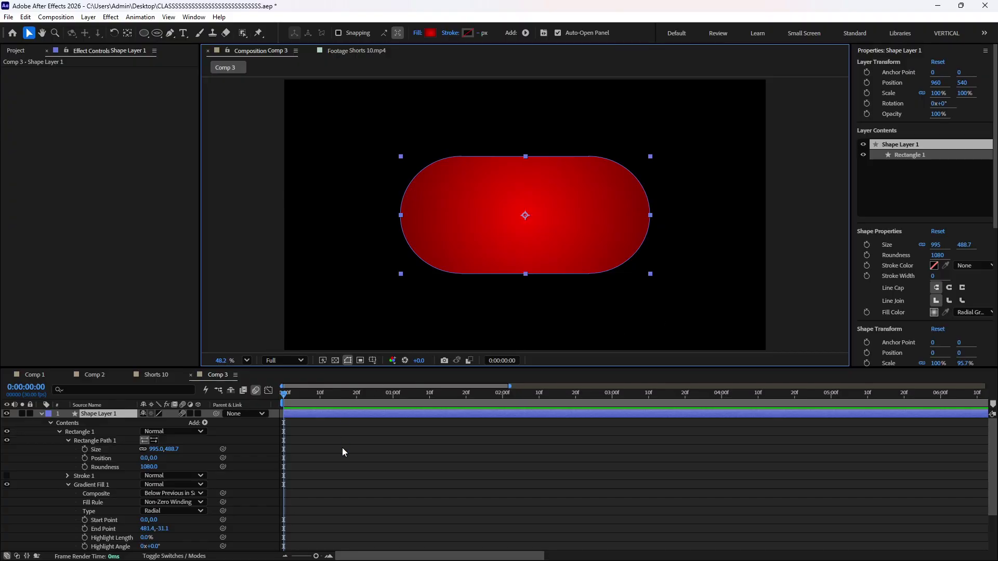
- Set the rectangle path's Roundness to 0 to restore its square corners, and deselect the layer
drag(152, 467, 136, 467)
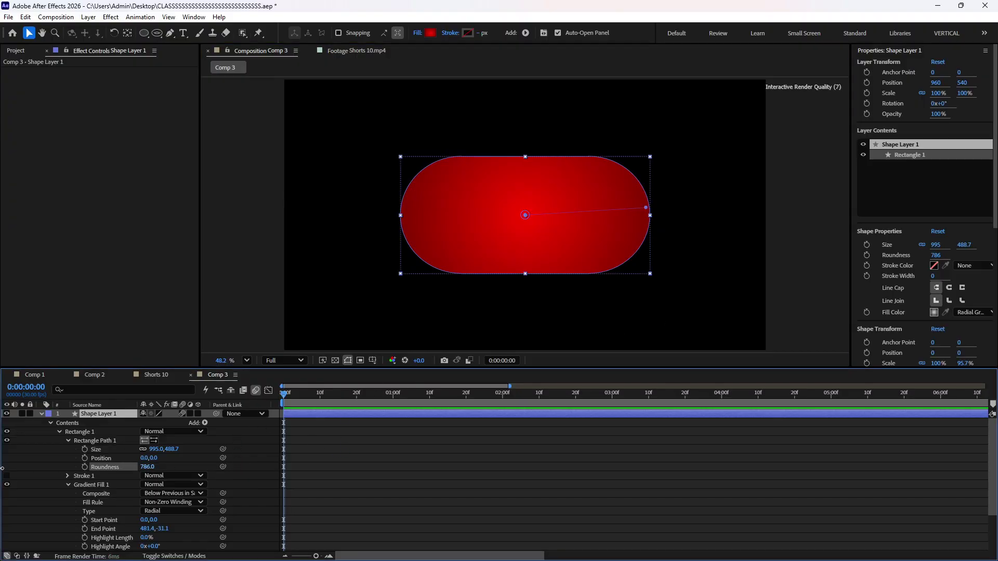
click(148, 466)
text(0)
key(Return)
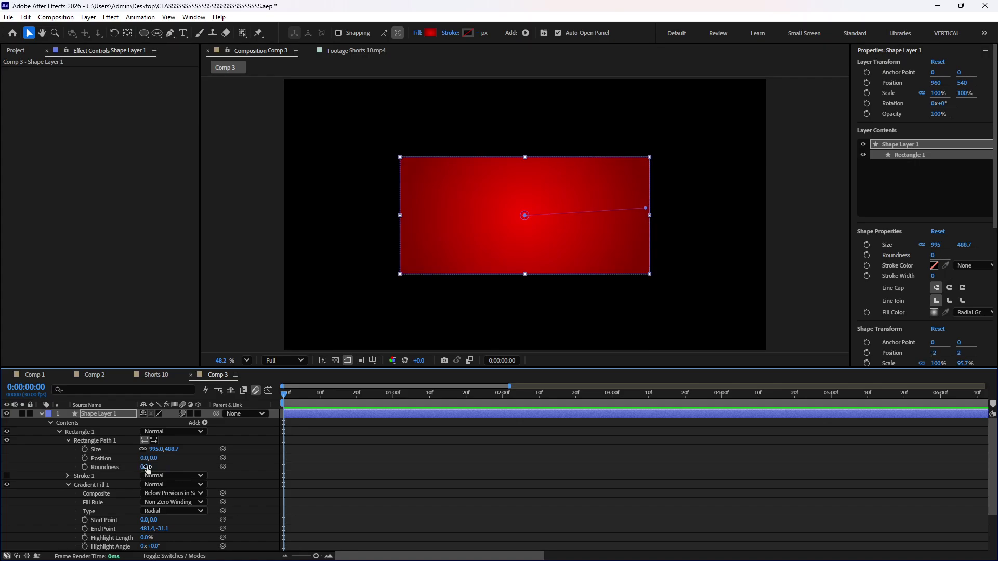
click(470, 507)
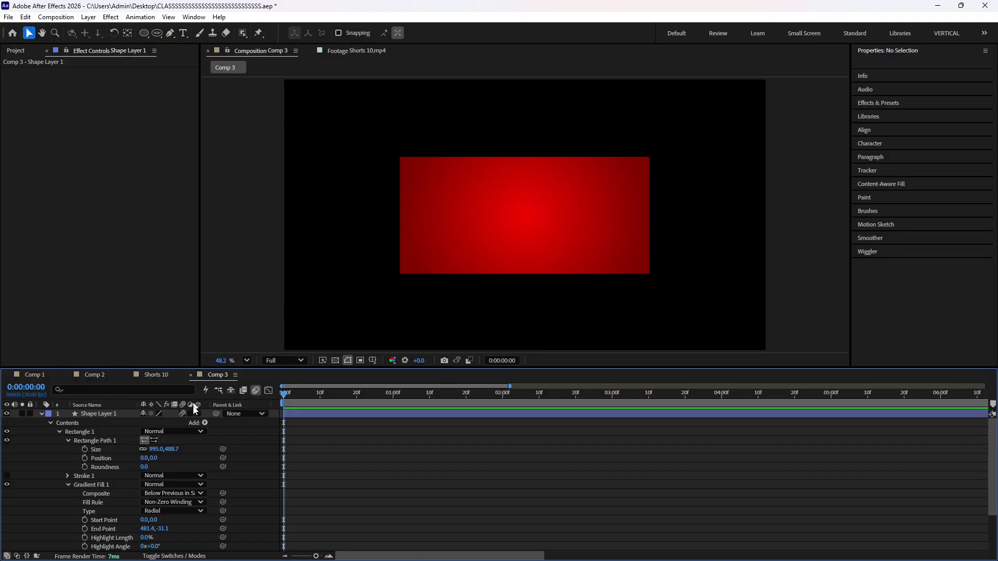
- Change the rectangle's fill type from radial gradient to Solid Color
click(118, 413)
scroll(120, 465, down, 1)
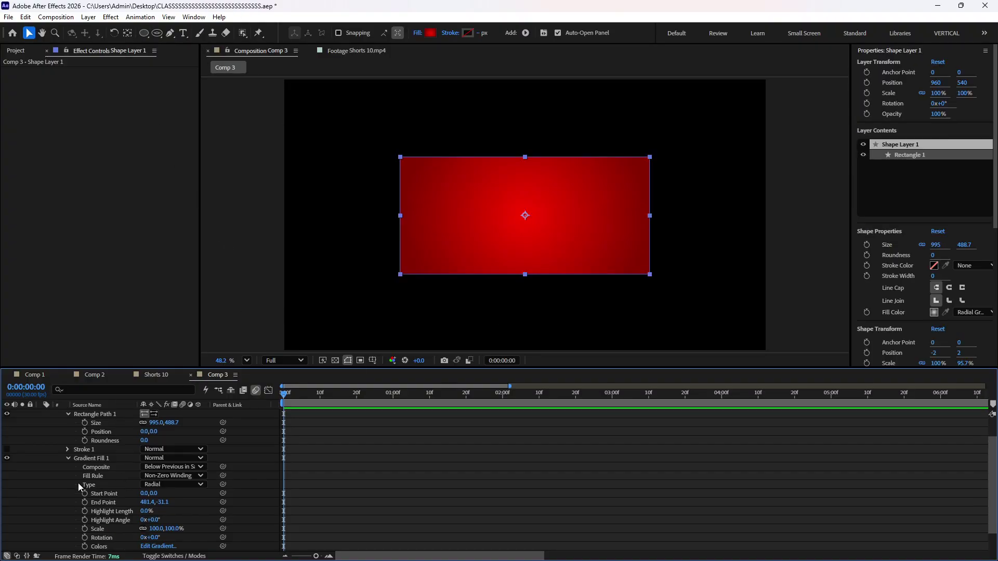
scroll(108, 450, down, 1)
click(95, 432)
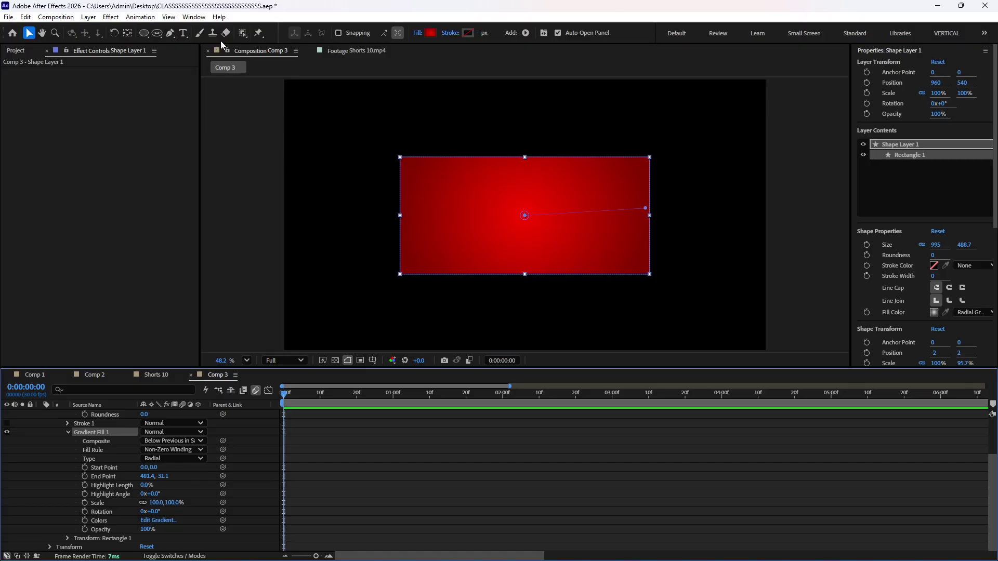
click(431, 33)
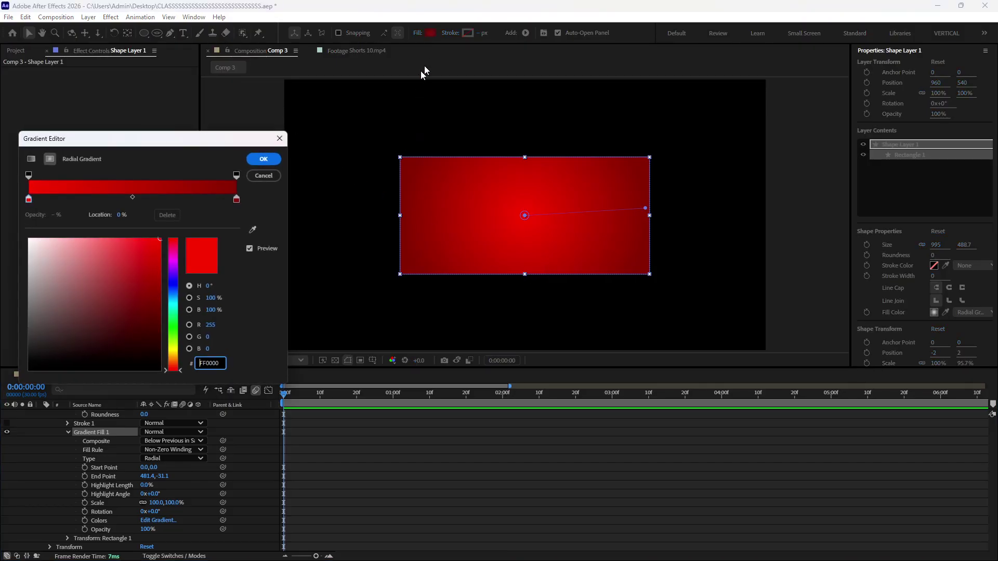
click(263, 159)
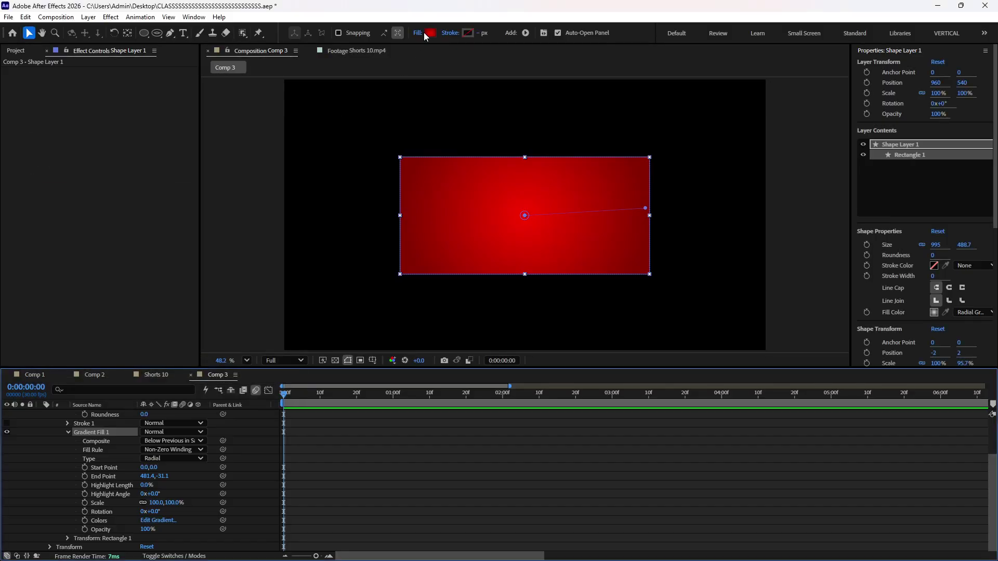
click(419, 32)
click(213, 207)
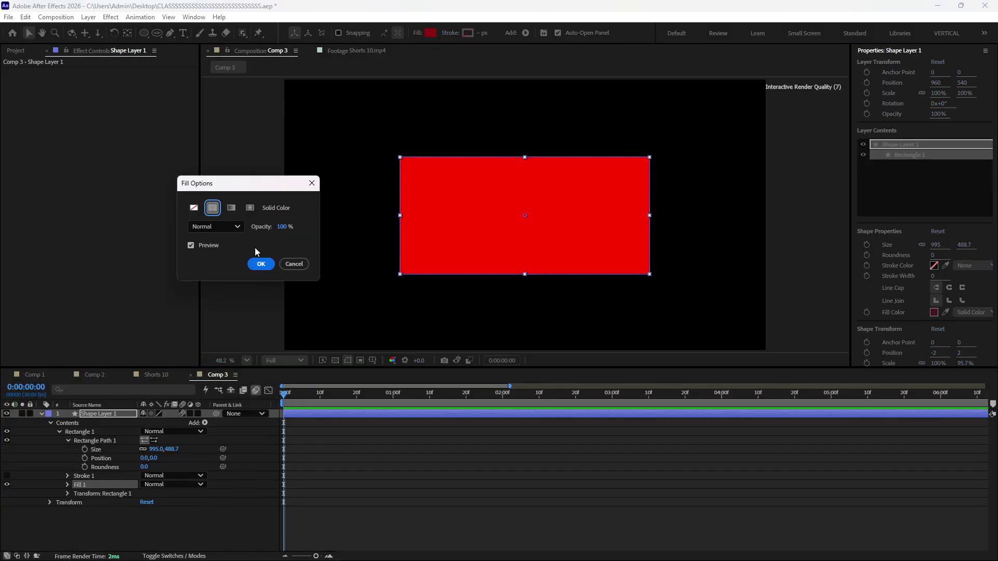
click(261, 265)
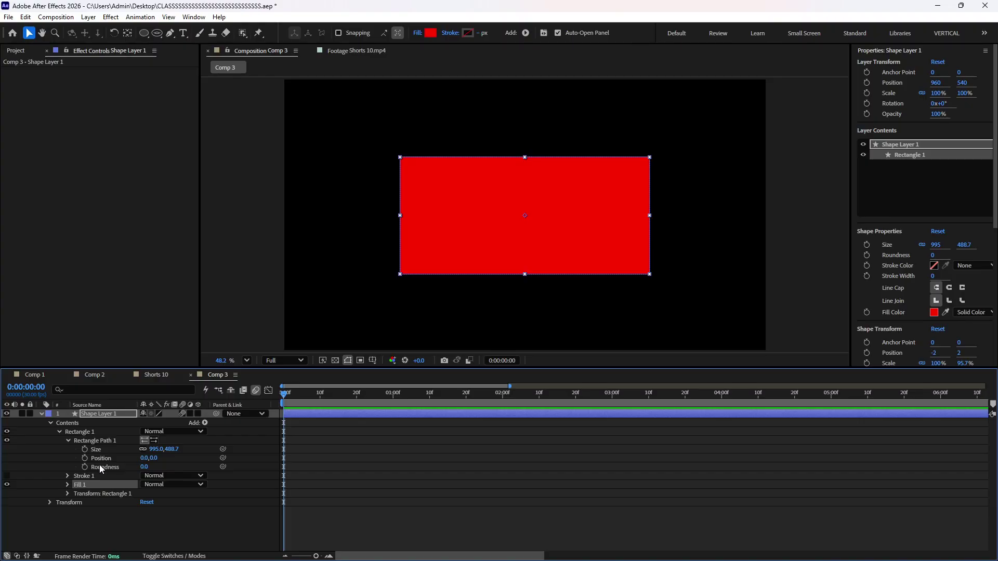
- Expand the rectangle's Fill 1 properties and select its Color property
click(92, 478)
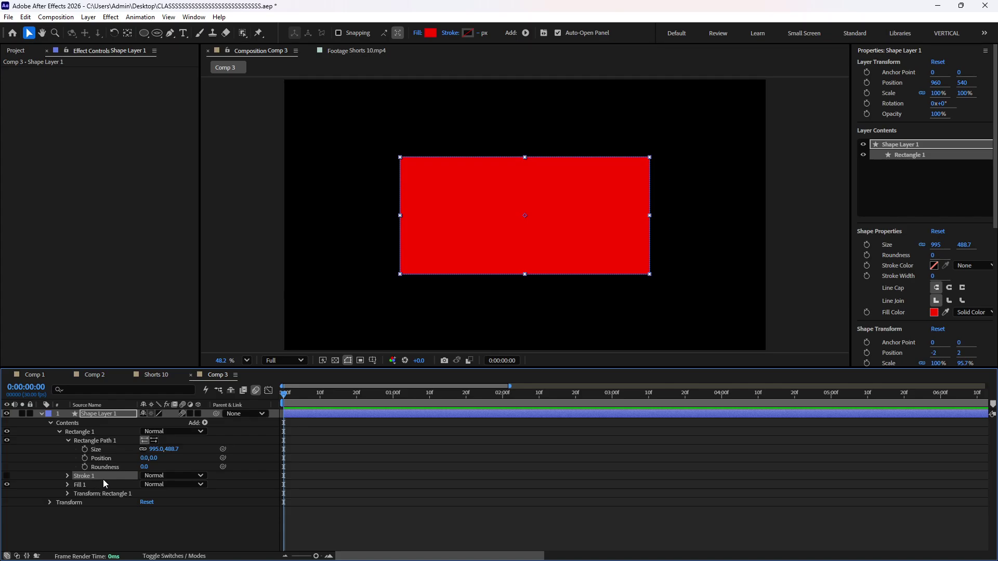
click(67, 485)
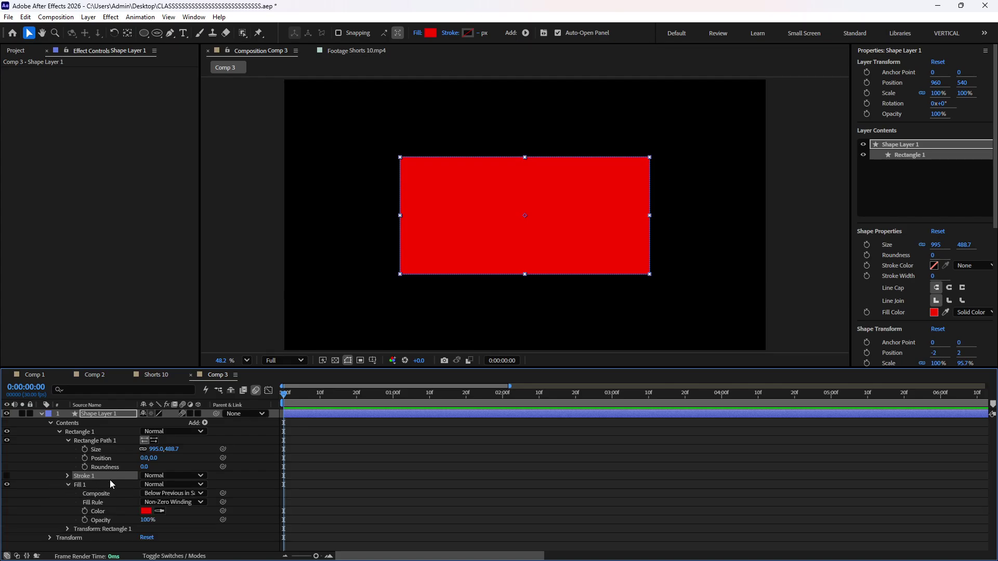
click(117, 510)
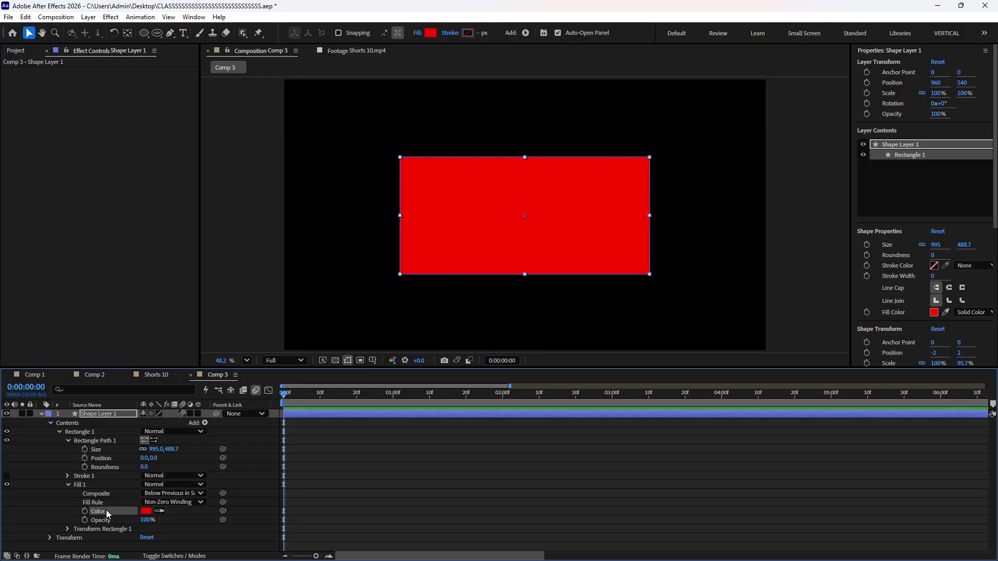
- Try lowering the rectangle fill's Opacity to 0%, and undo the change
click(113, 522)
drag(147, 519, 52, 520)
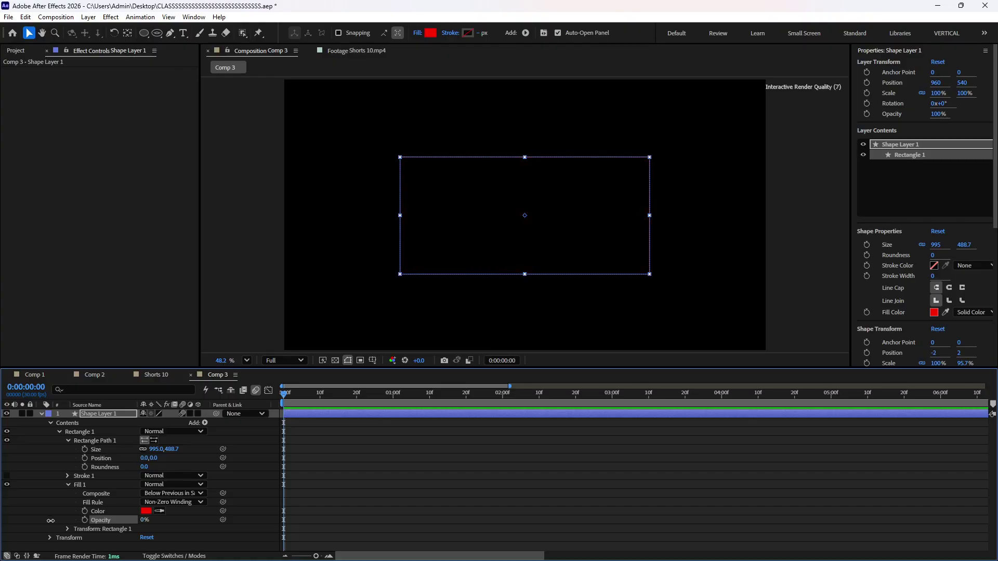
key(ctrl+z)
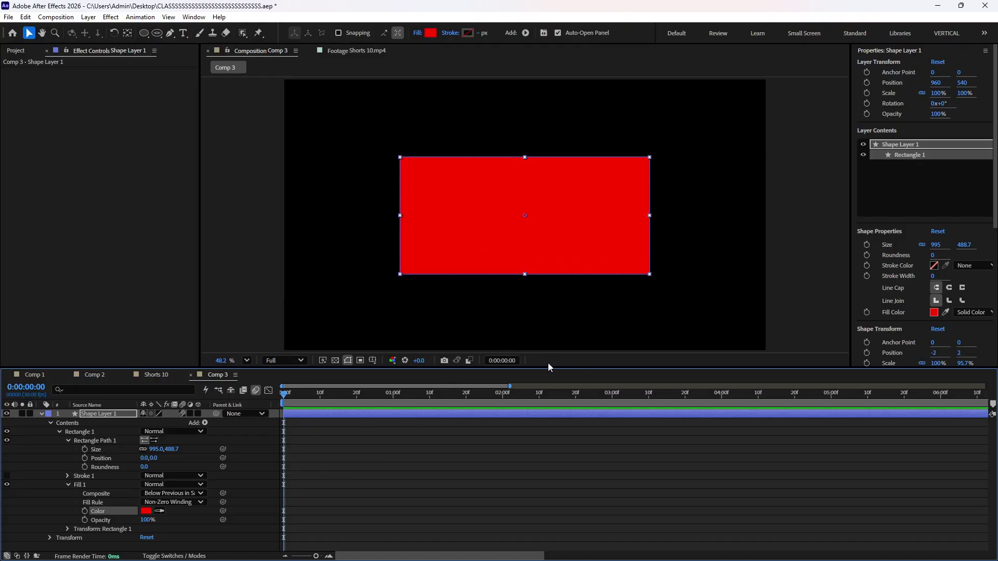
- Start keyframing the fill's Color at 0:00:00:00, add a second keyframe at 0:00:00:10, and preview from the start
click(85, 512)
drag(284, 396, 320, 401)
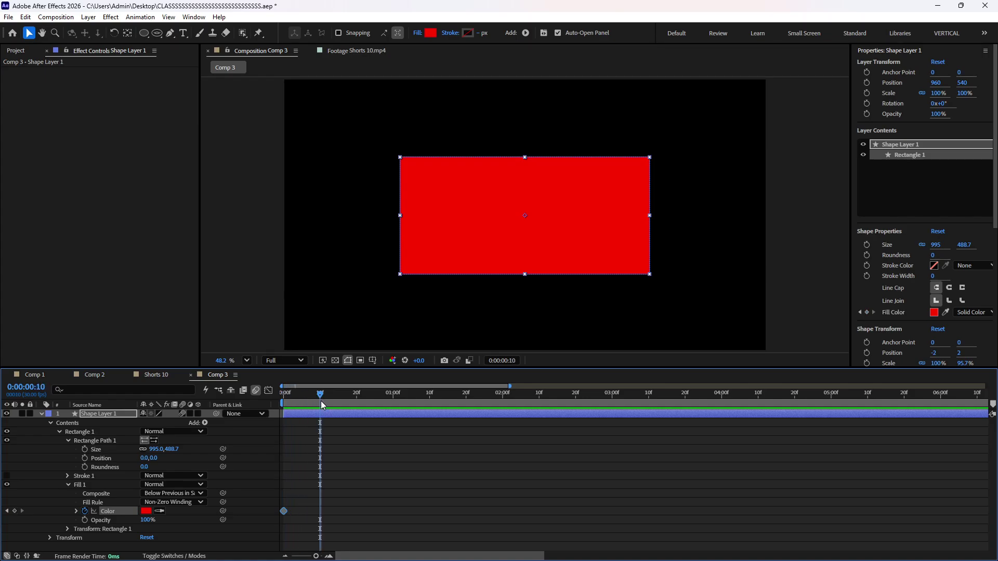
click(14, 511)
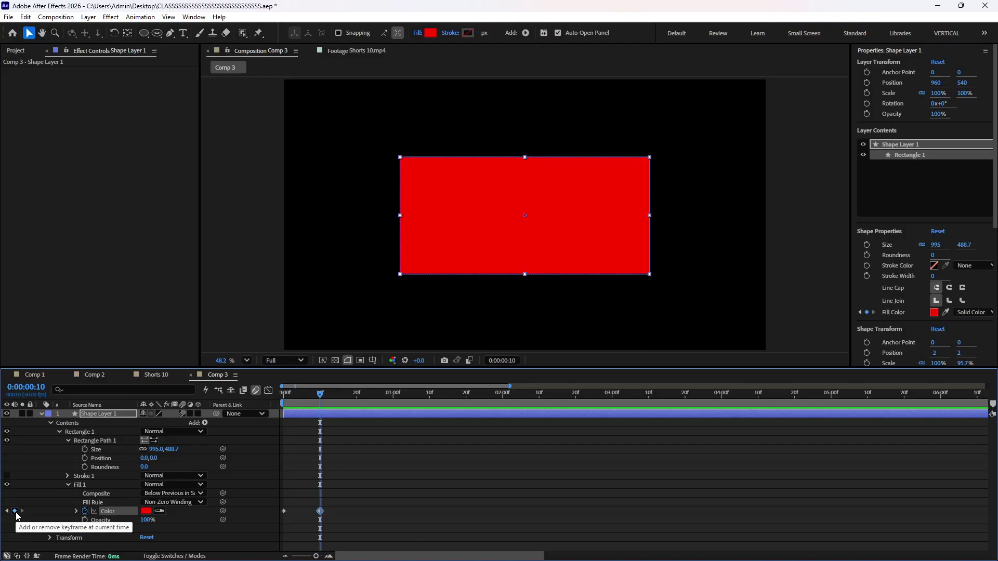
drag(301, 397, 283, 397)
click(295, 431)
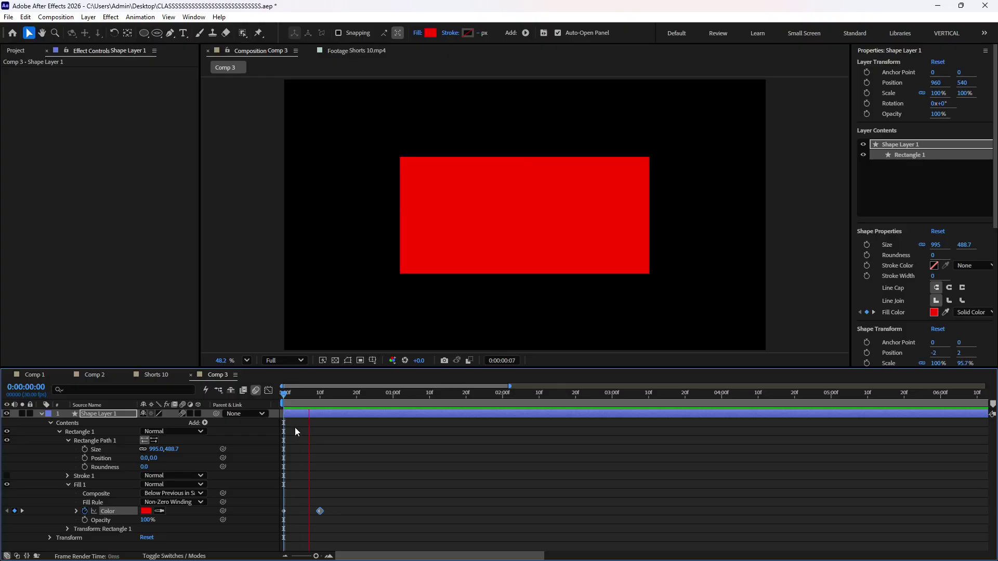
- Move the second Color keyframe of the fill to the one-second mark, with the whole composition duration shown
drag(320, 510, 488, 509)
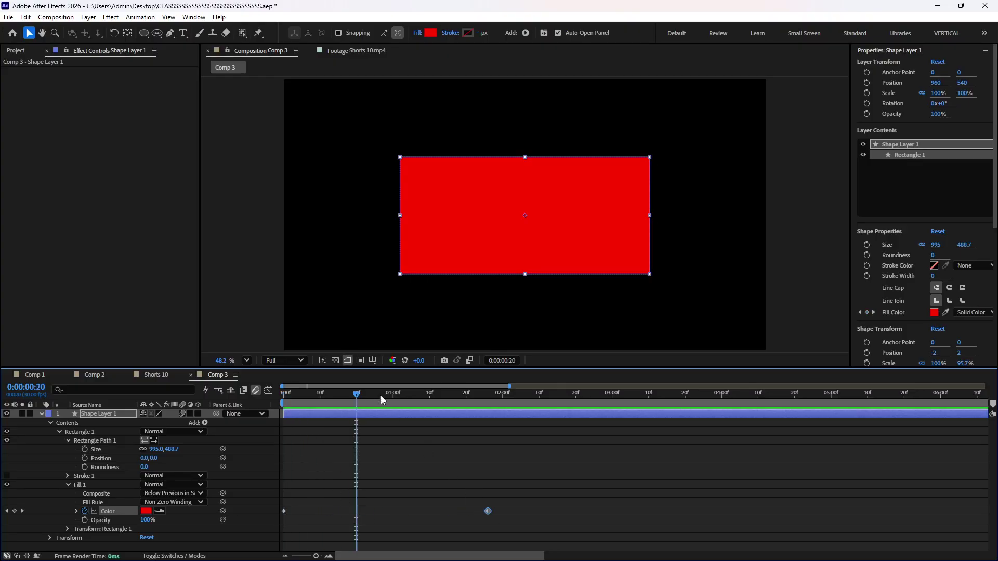
key(semicolon)
key(Home)
click(355, 454)
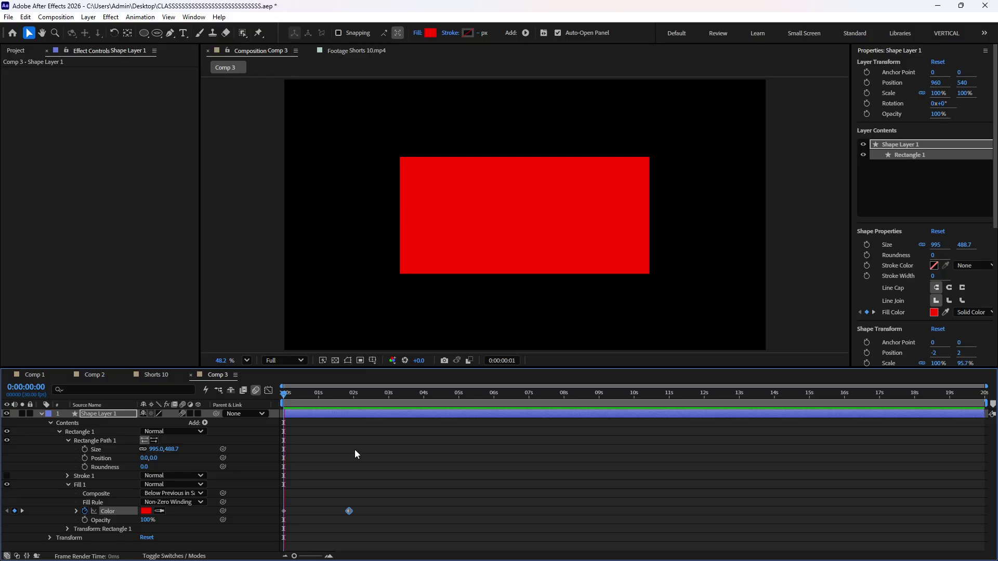
drag(348, 511, 319, 511)
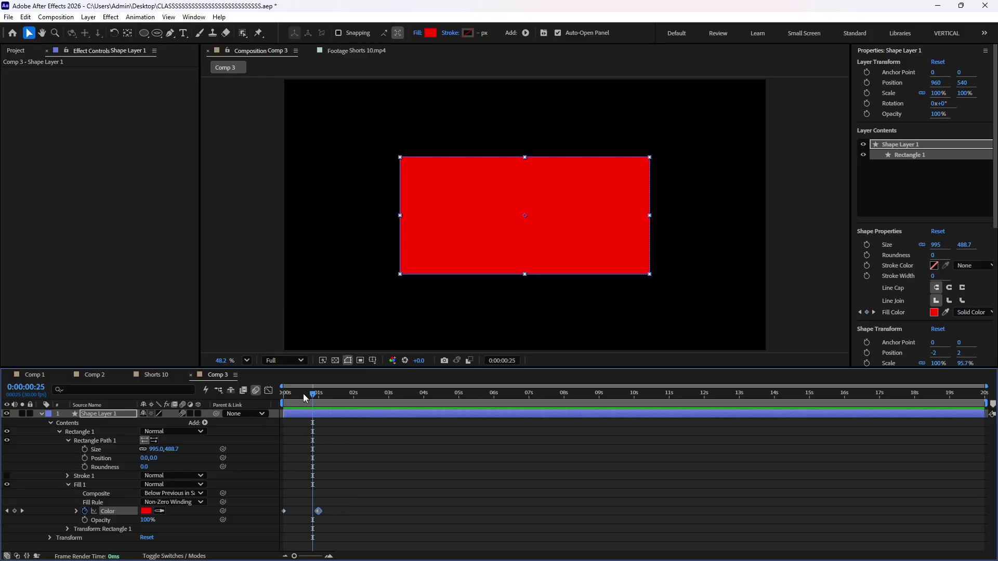
- Add a fill colour keyframe of yellow FFC000 to the rectangle at 2 seconds and preview the animation from the start
click(353, 473)
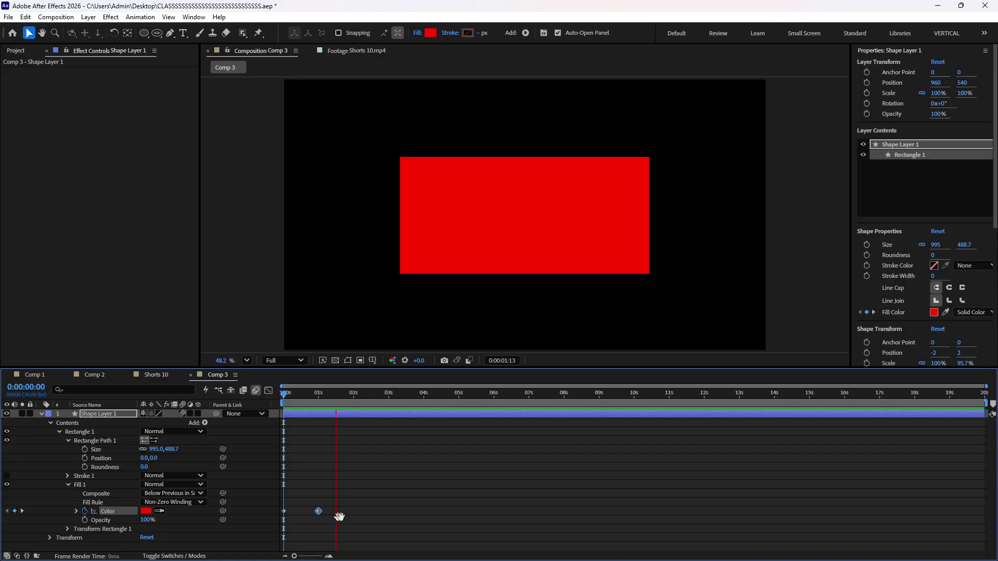
click(319, 512)
drag(340, 394, 355, 396)
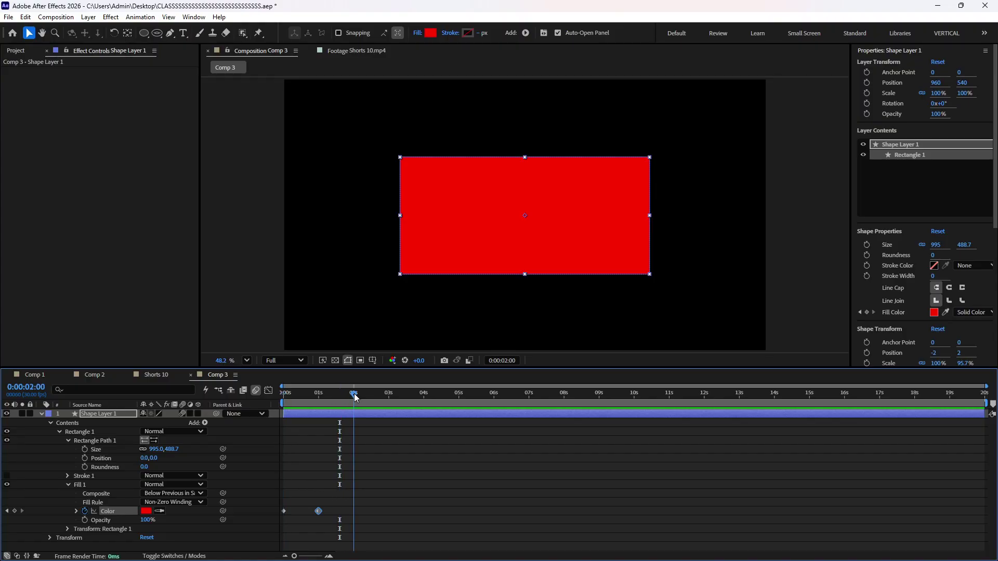
click(146, 511)
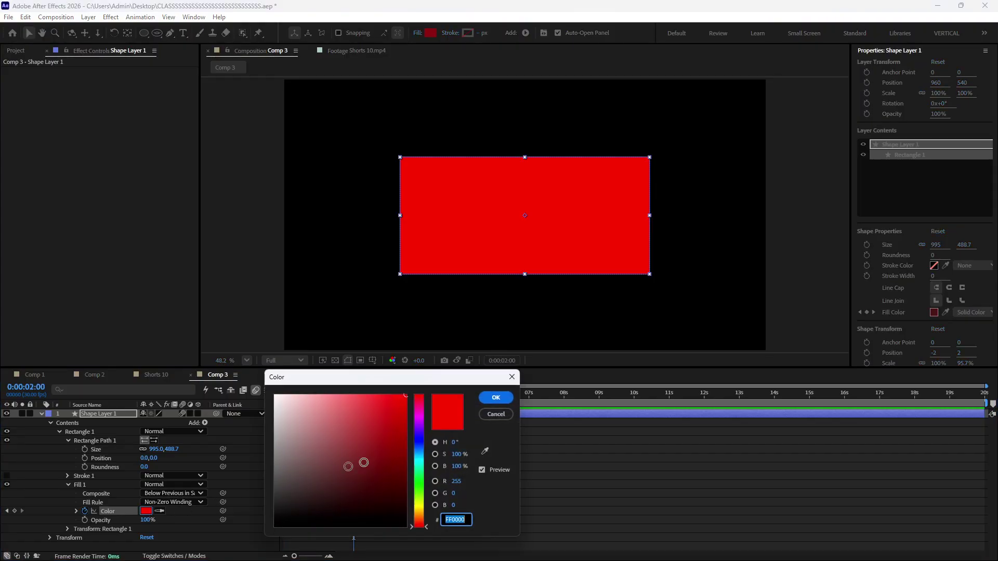
drag(420, 514, 423, 510)
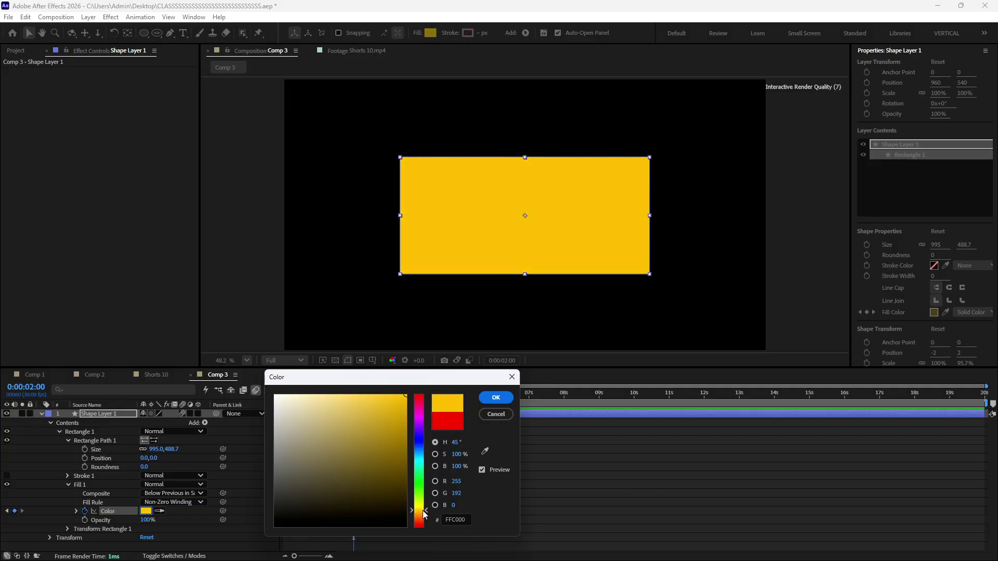
click(495, 398)
drag(354, 395, 264, 404)
key(space)
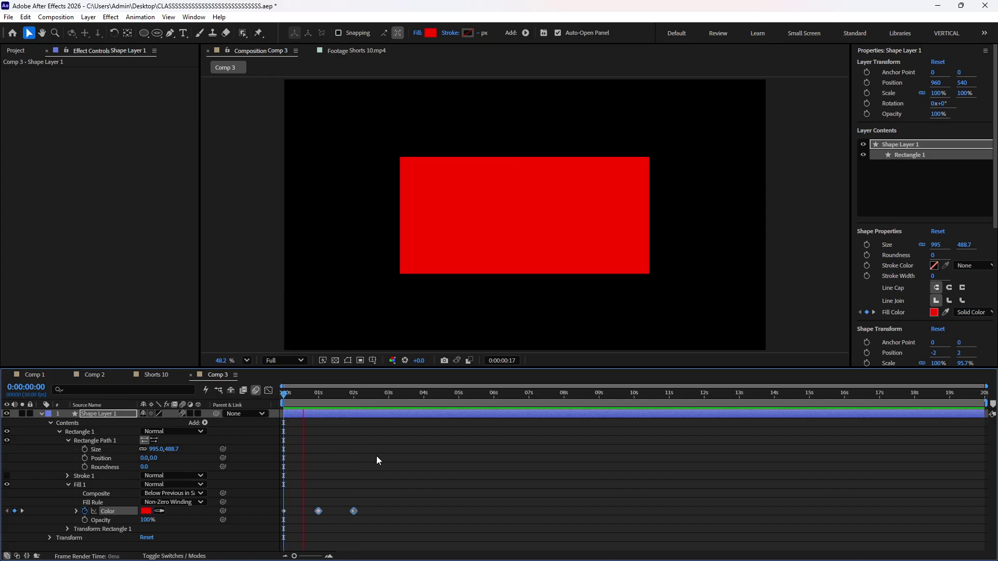
key(space)
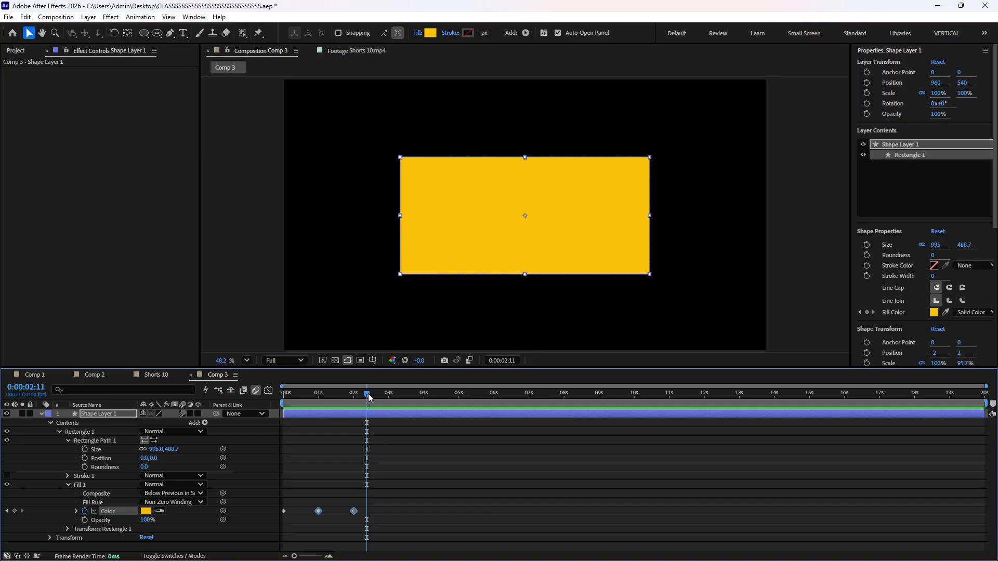
- Add a fill colour keyframe at 3 seconds, shift the last two keyframes just over one second later, and preview
drag(368, 394, 389, 403)
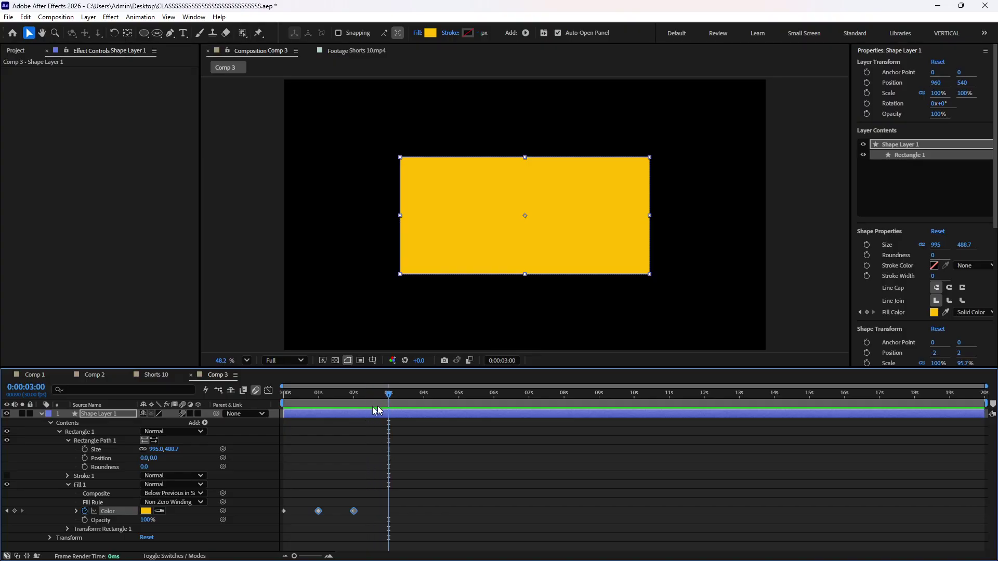
click(15, 511)
mouse_move(445, 509)
mouse_down()
mouse_move(350, 523)
mouse_move(431, 511)
mouse_up()
drag(386, 408, 304, 409)
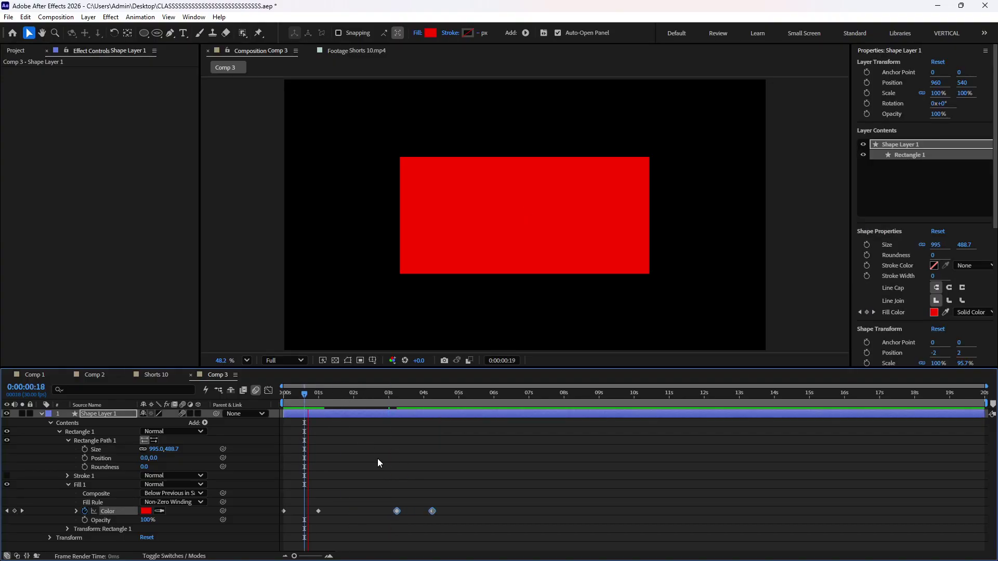
click(377, 458)
key(space)
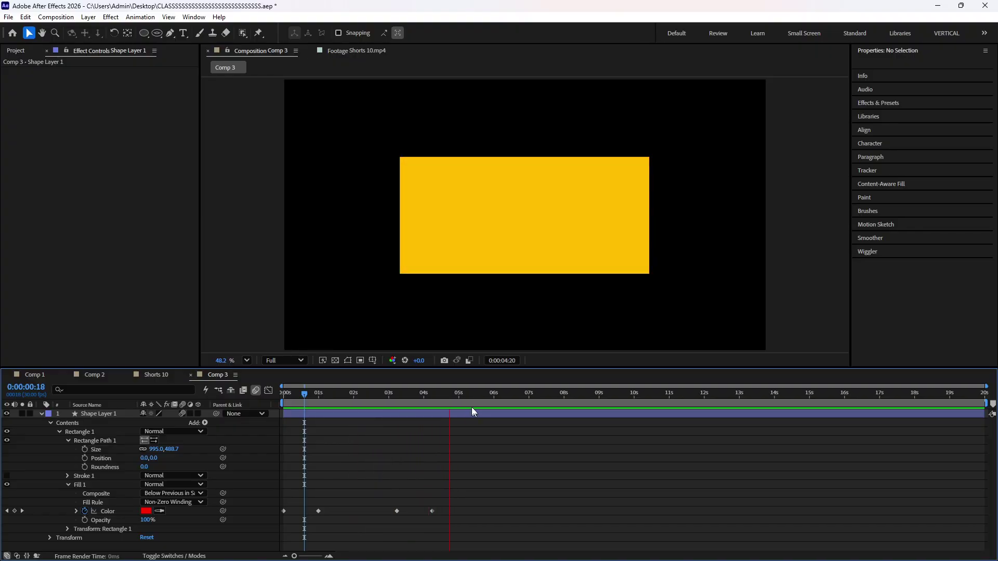
- Set the rectangle's fill colour to bright green at 0:00:06:17 and preview the colour animation from the start
drag(484, 398, 514, 406)
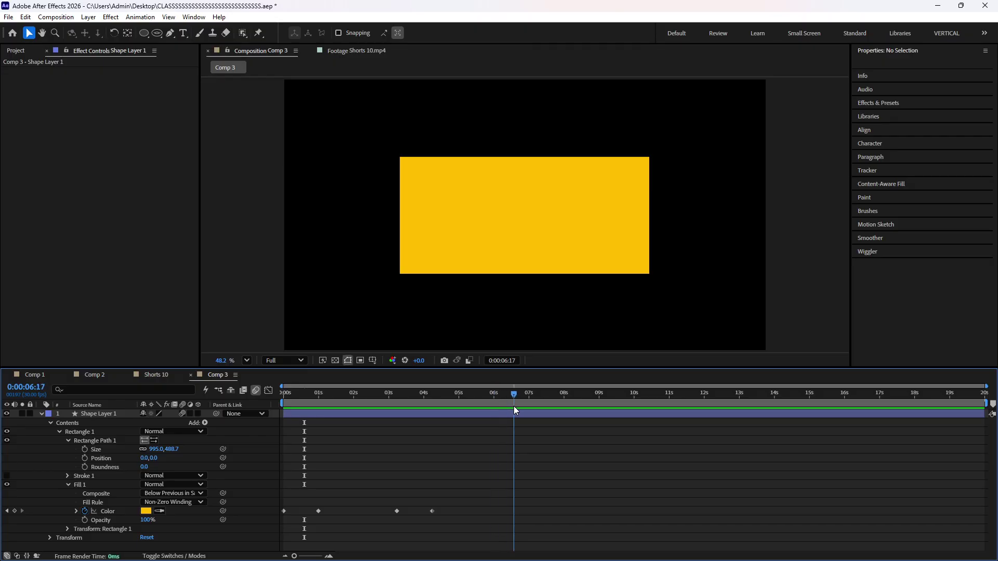
click(146, 511)
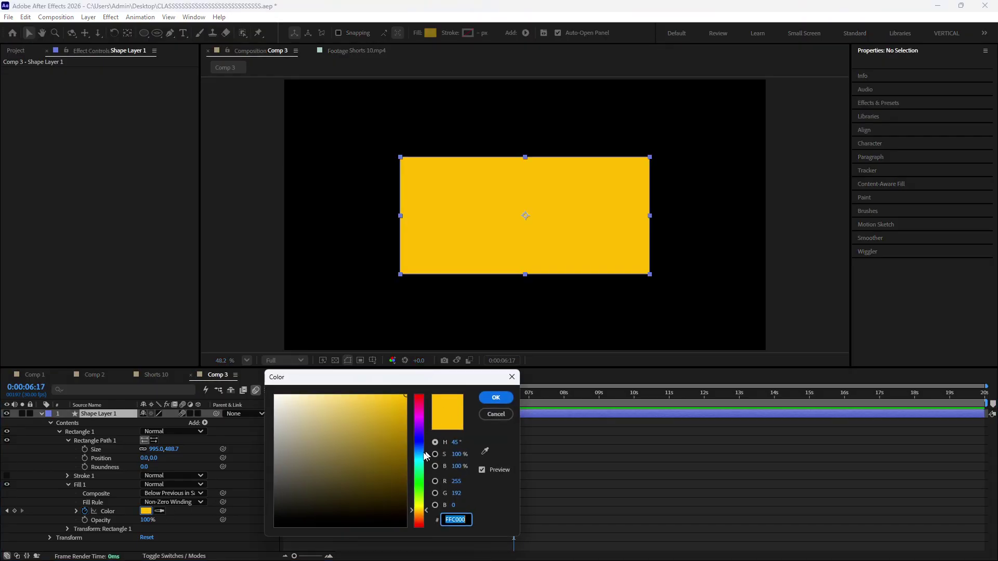
click(423, 491)
click(494, 399)
drag(515, 399, 284, 398)
key(space)
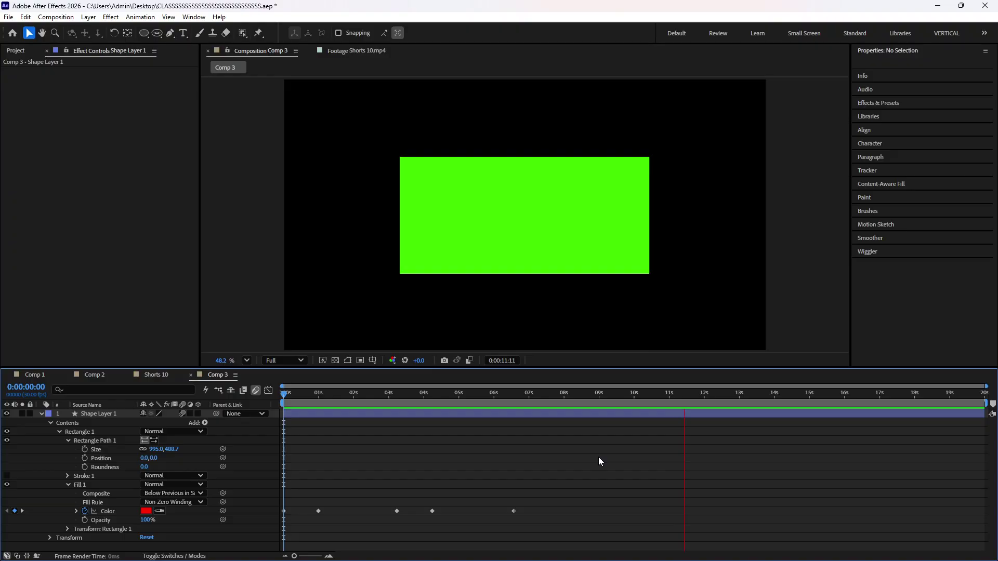
key(space)
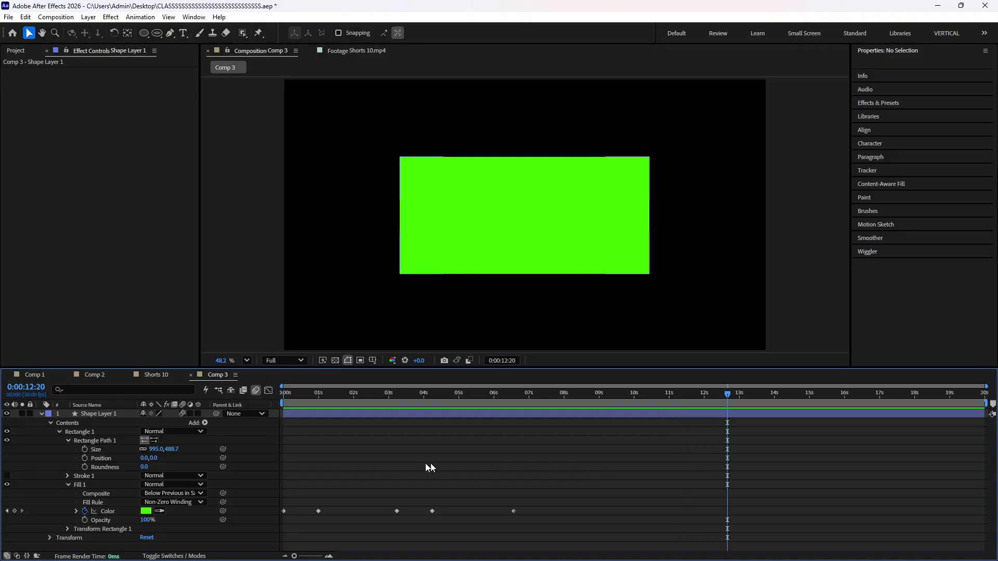
- Remove all keyframes from the fill colour, return to the start of the composition, and collapse Fill 1
click(84, 511)
key(Home)
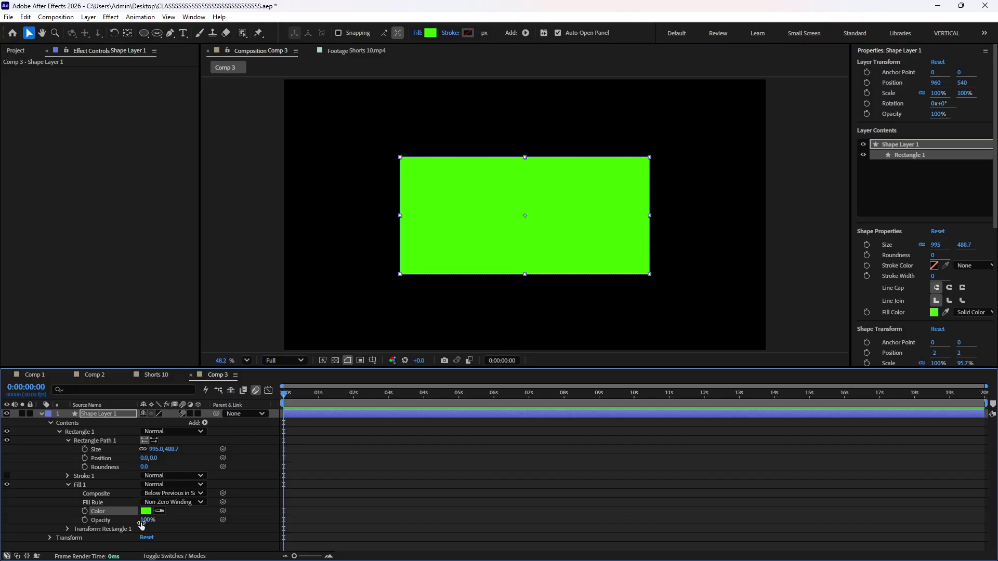
click(68, 484)
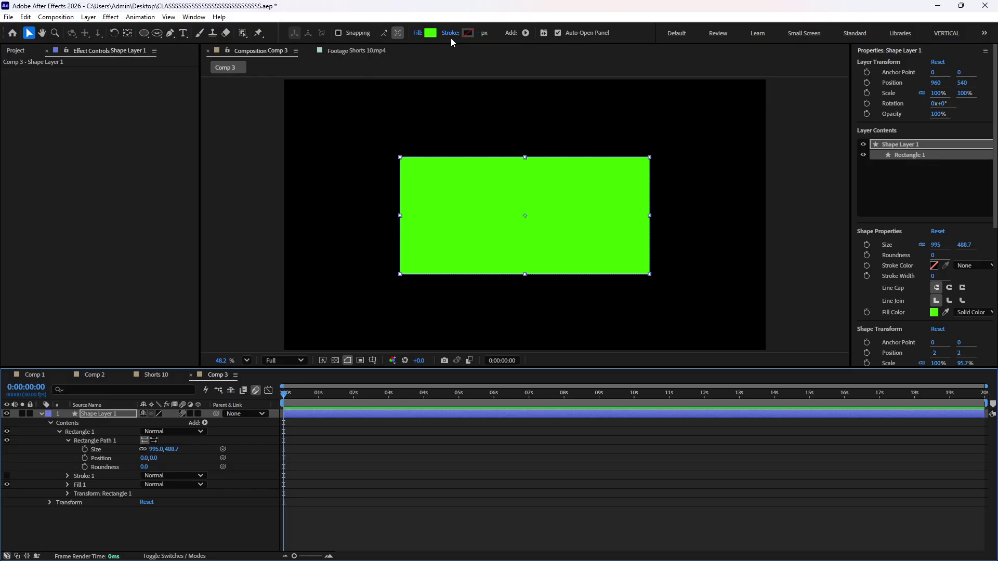
- Give the rectangle a red FF0000 stroke with a width of 5 px
click(469, 34)
drag(384, 430, 409, 393)
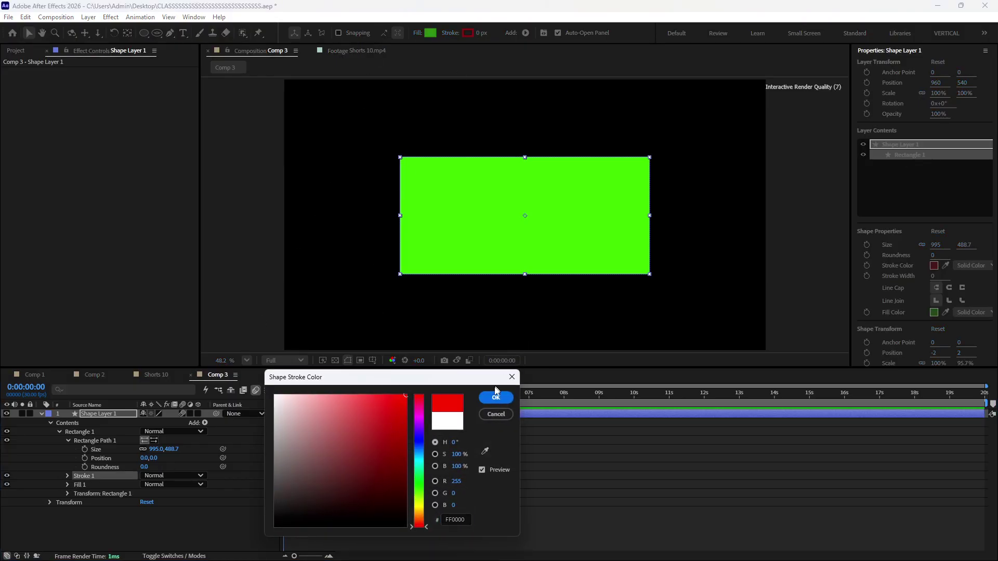
click(498, 399)
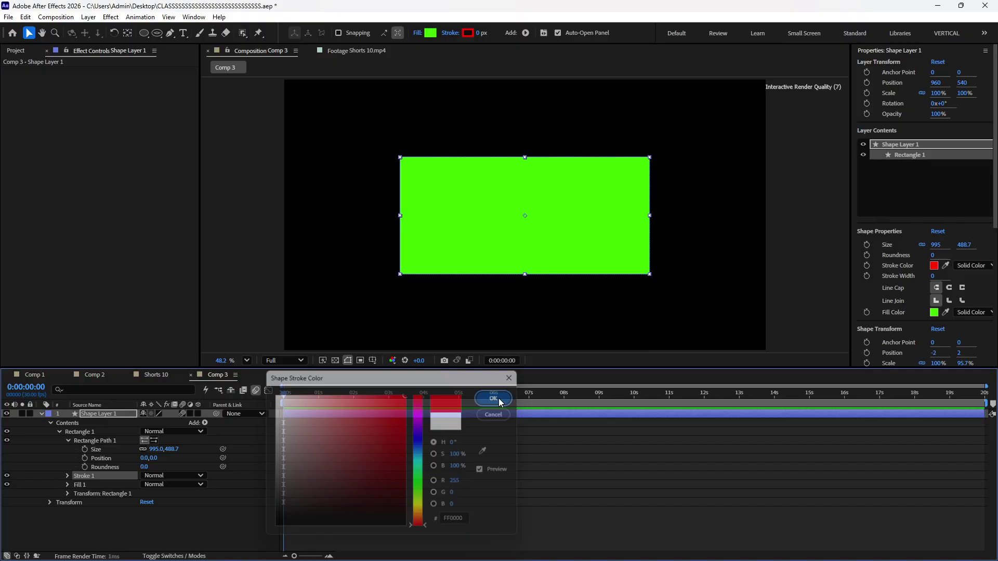
click(481, 32)
text(5)
key(Return)
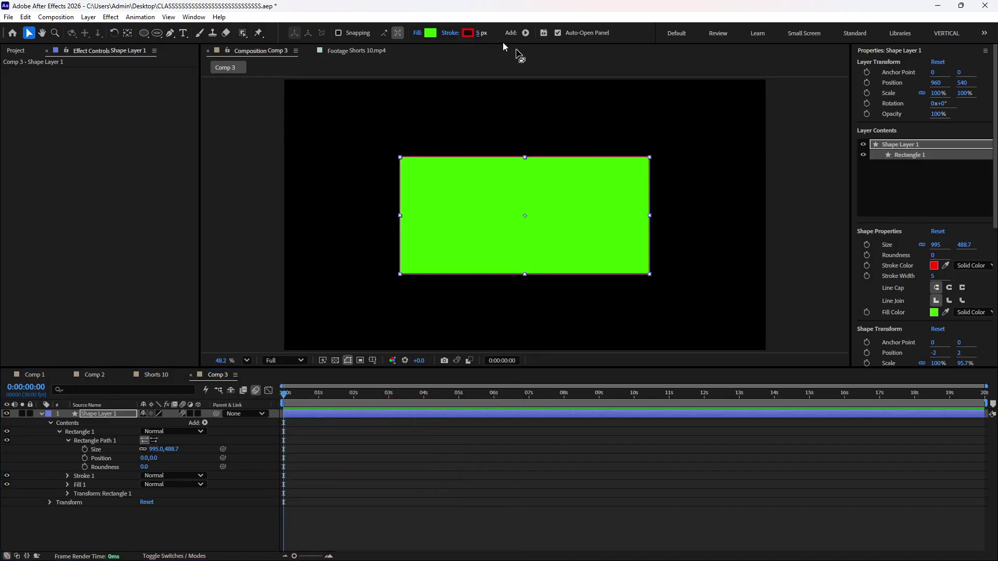
click(785, 213)
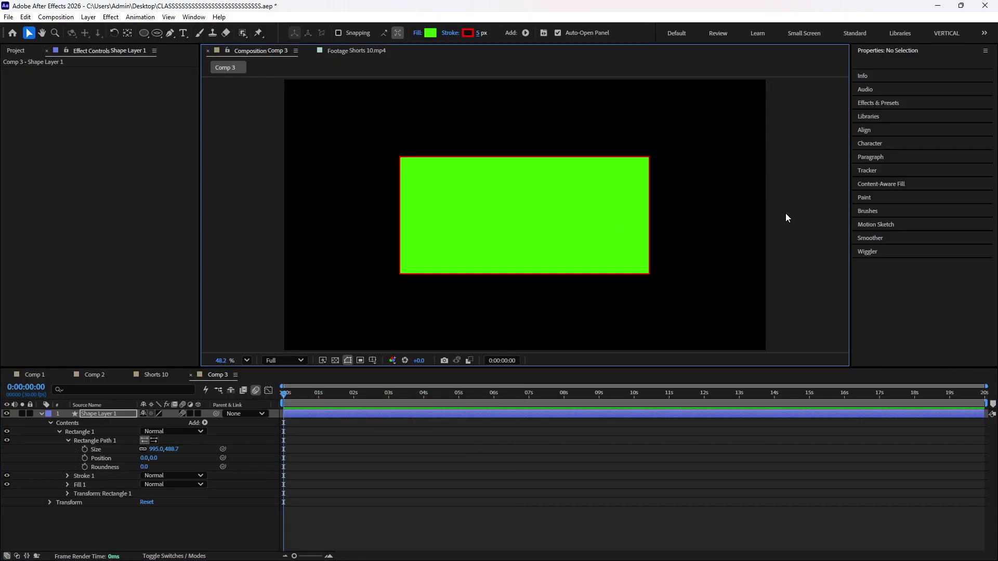
- Increase the rectangle's stroke width to 24 px and check the thicker outline up close
click(479, 207)
mouse_move(478, 33)
mouse_down()
mouse_move(654, 88)
mouse_move(500, 93)
mouse_move(498, 50)
mouse_move(467, 112)
mouse_up()
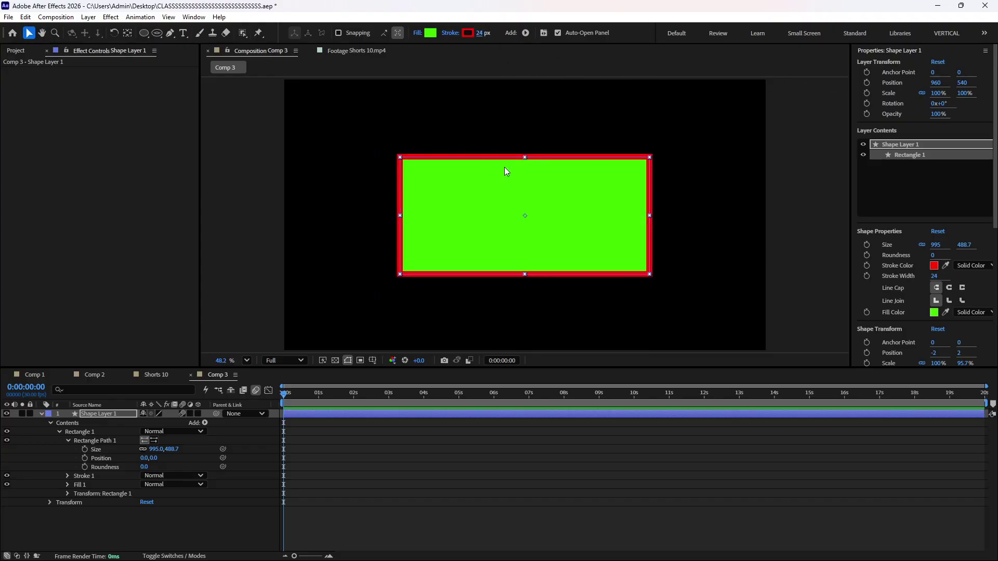
scroll(504, 166, up, 4)
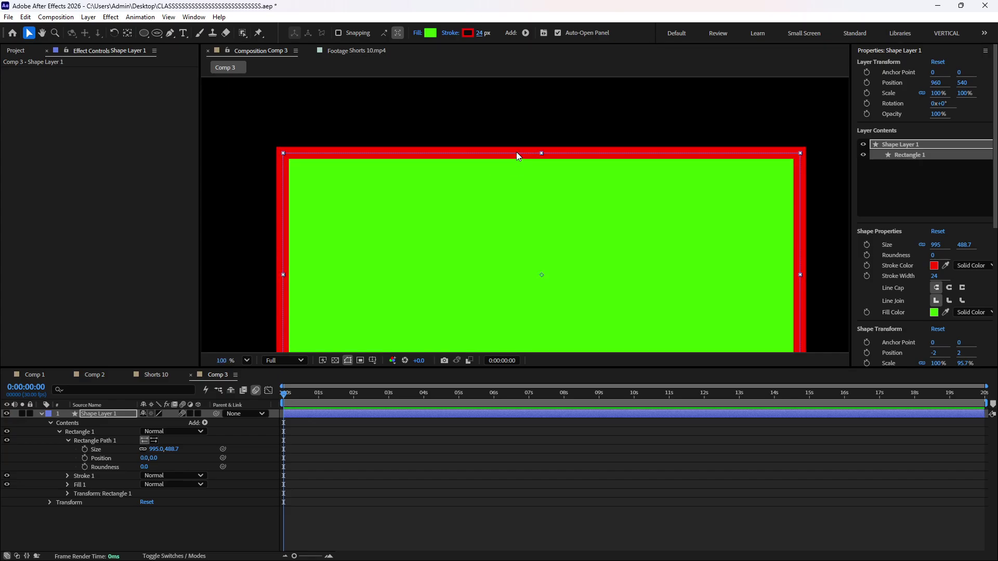
scroll(516, 152, down, 1)
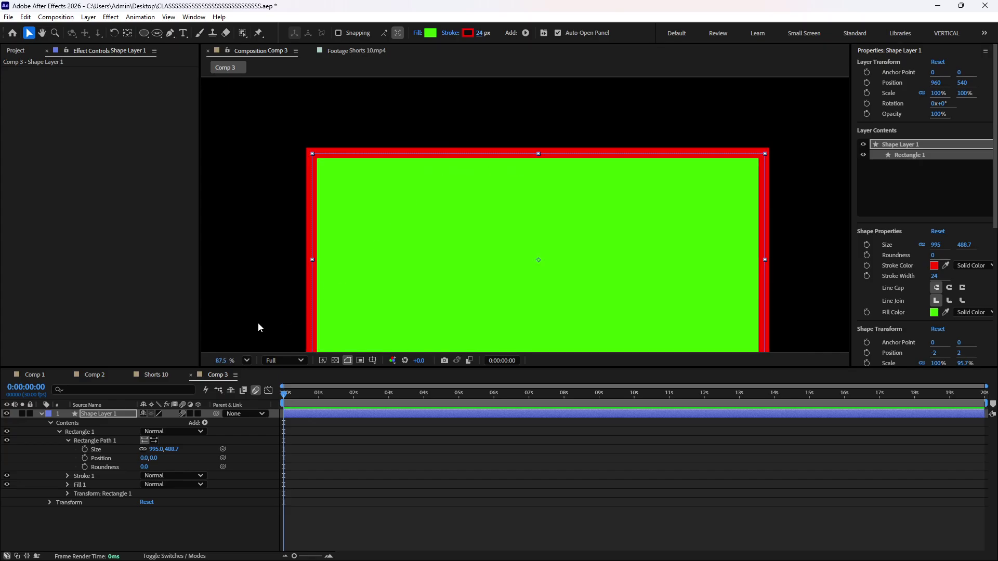
- Expand the Stroke 1 properties and add a dash to the rectangle's outline
click(69, 441)
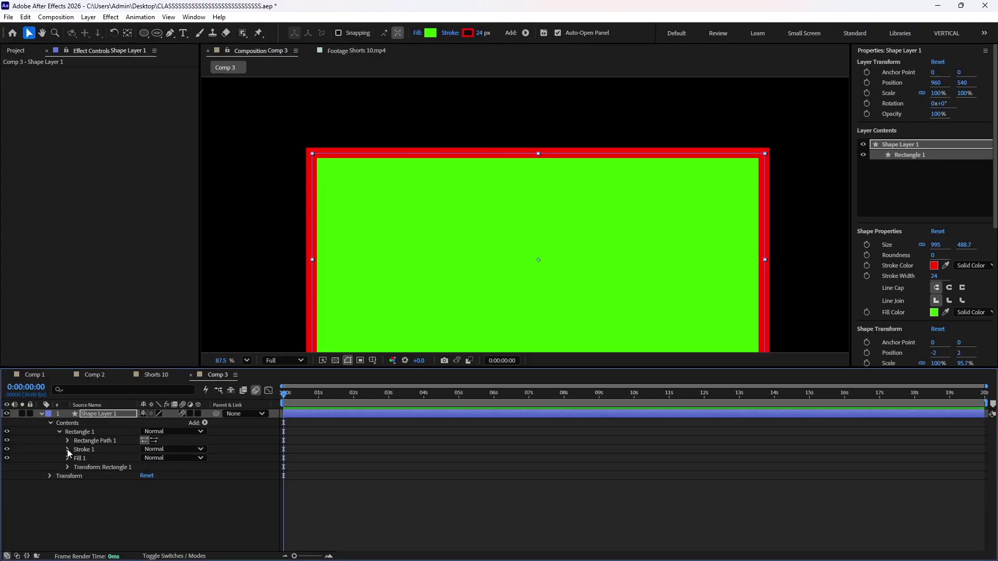
click(67, 449)
scroll(100, 472, down, 1)
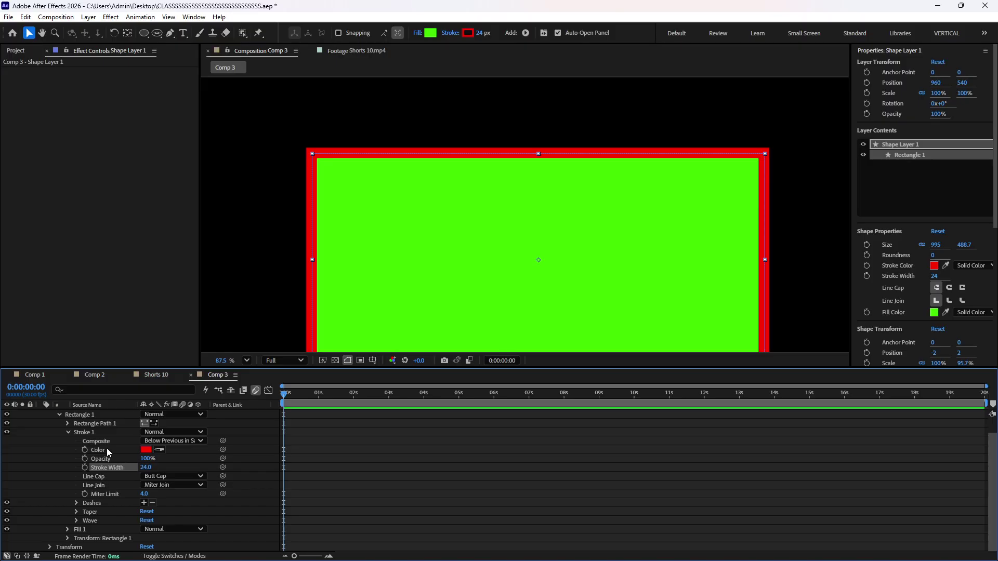
click(123, 467)
click(643, 116)
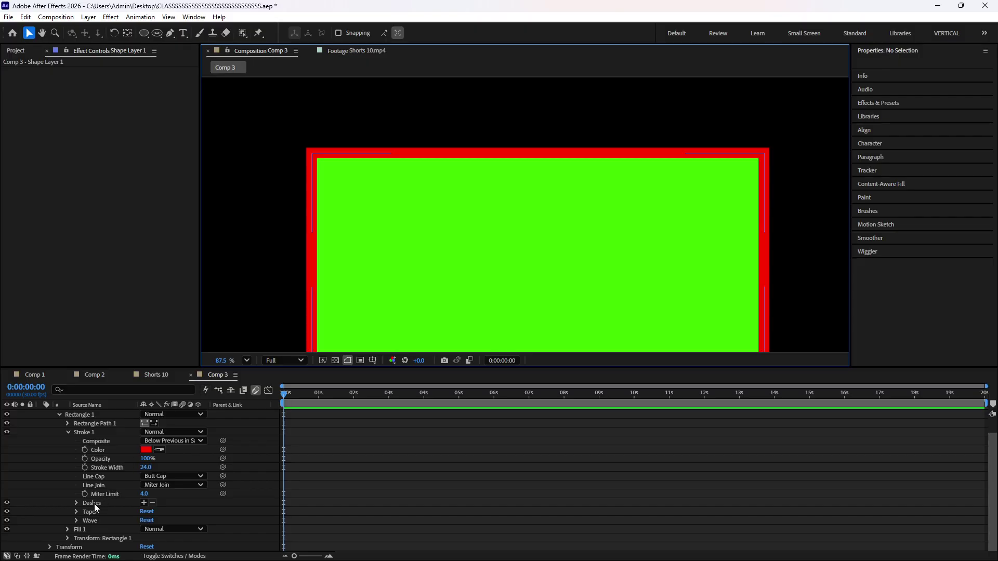
click(144, 502)
click(372, 520)
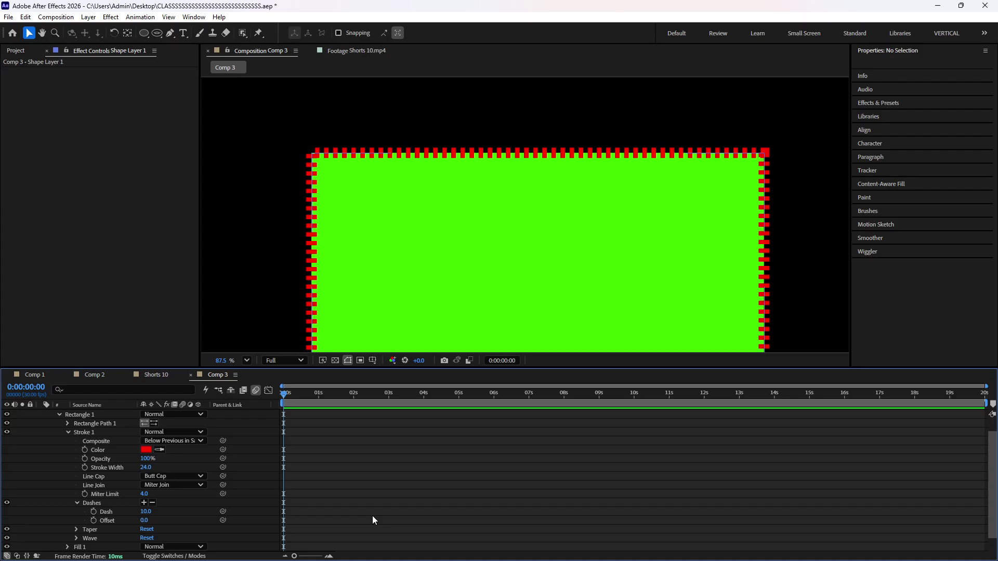
- Set the dashed stroke's line cap to Round Cap and reduce the stroke width to 9
scroll(329, 138, up, 8)
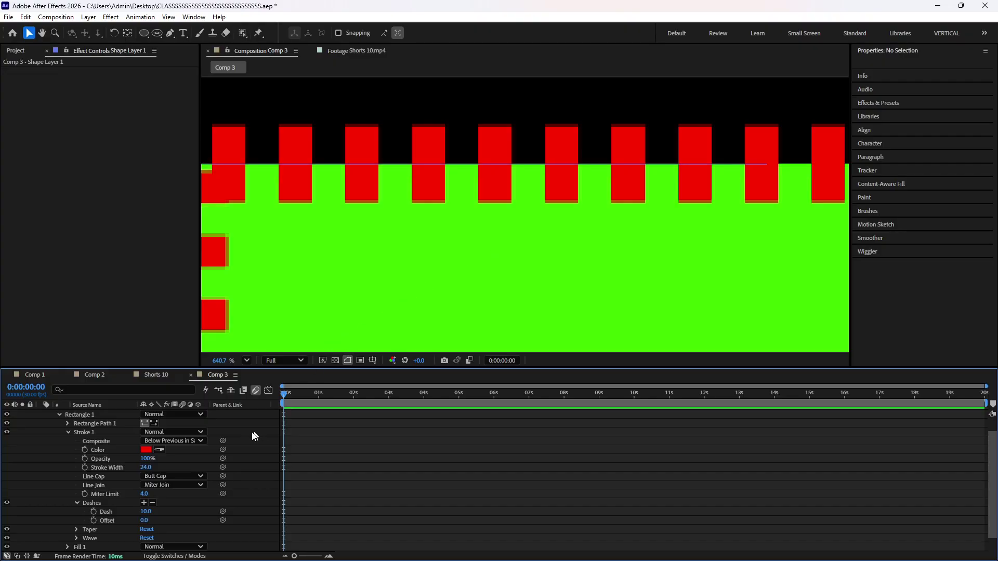
click(108, 478)
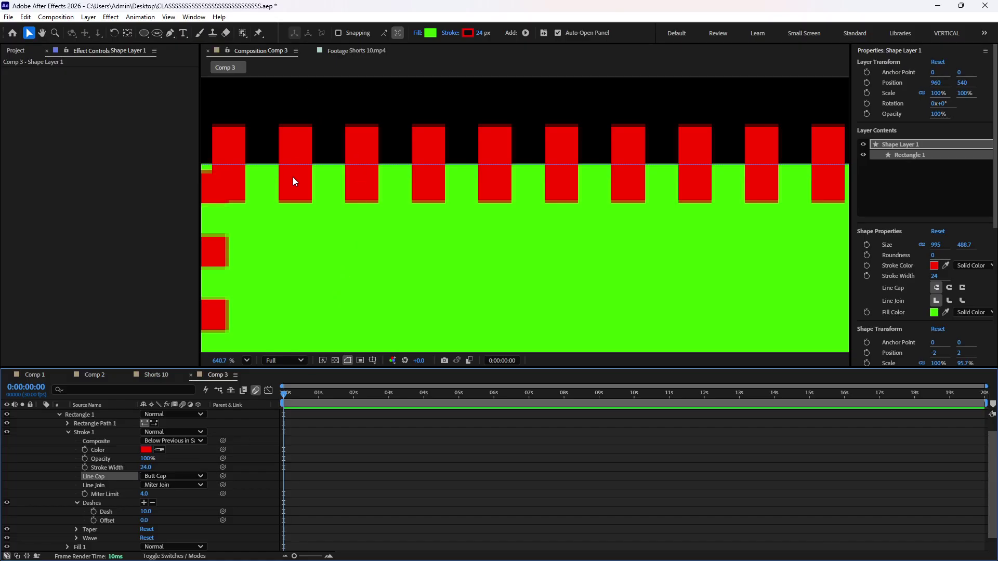
click(165, 477)
click(173, 496)
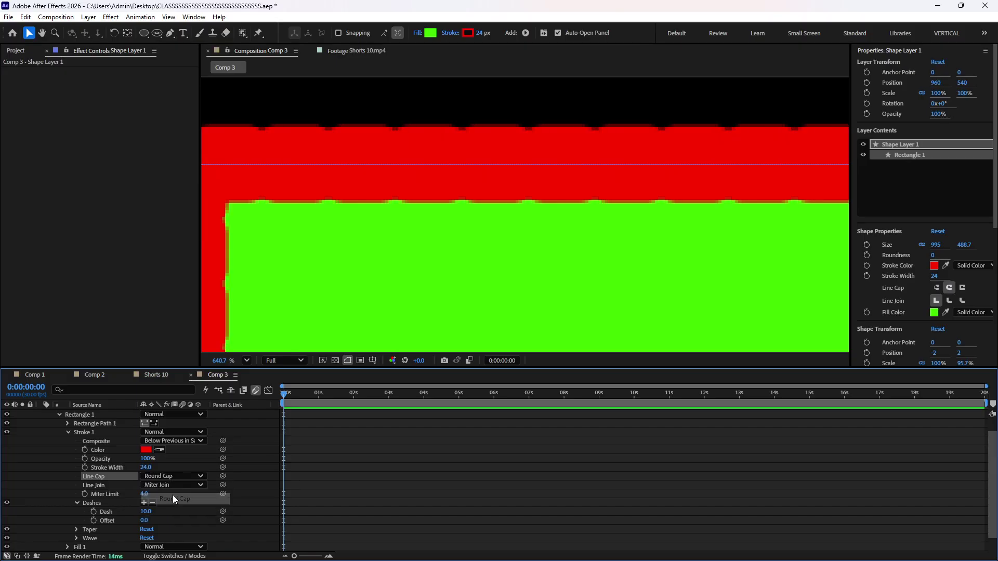
scroll(355, 243, down, 3)
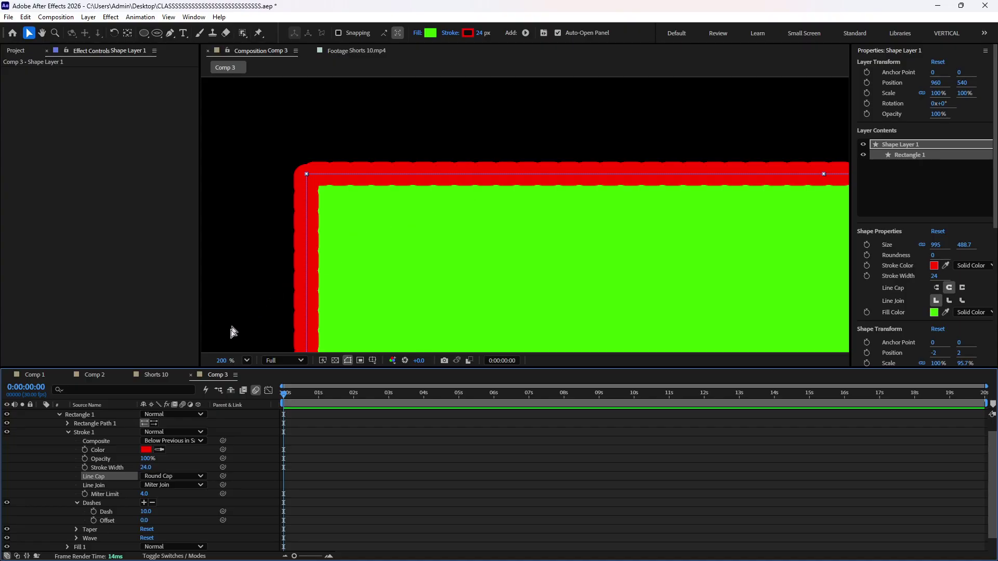
drag(147, 467, 140, 467)
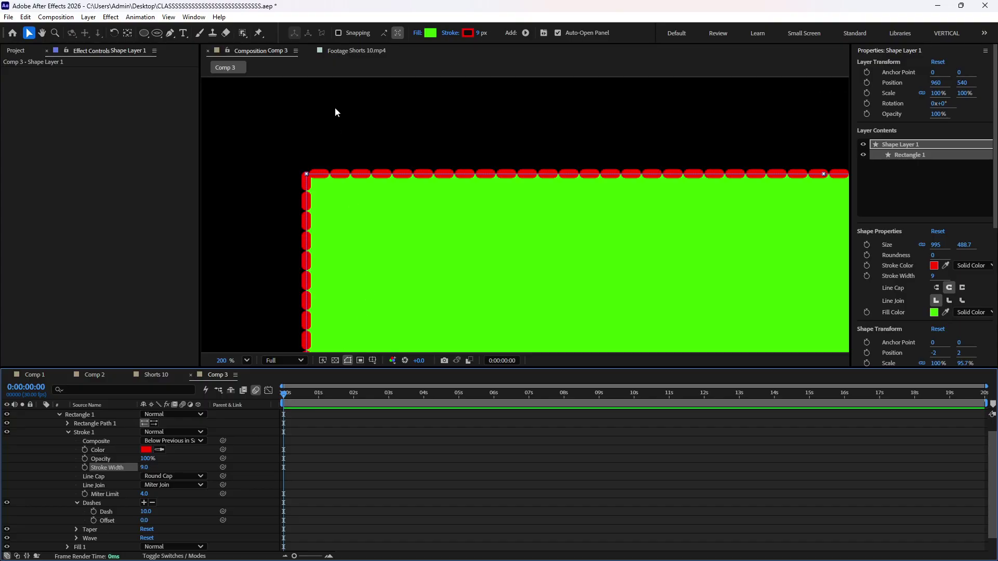
scroll(348, 146, up, 5)
- Change the dashed stroke's line cap to Projecting Cap and select Rectangle Path 1
click(173, 487)
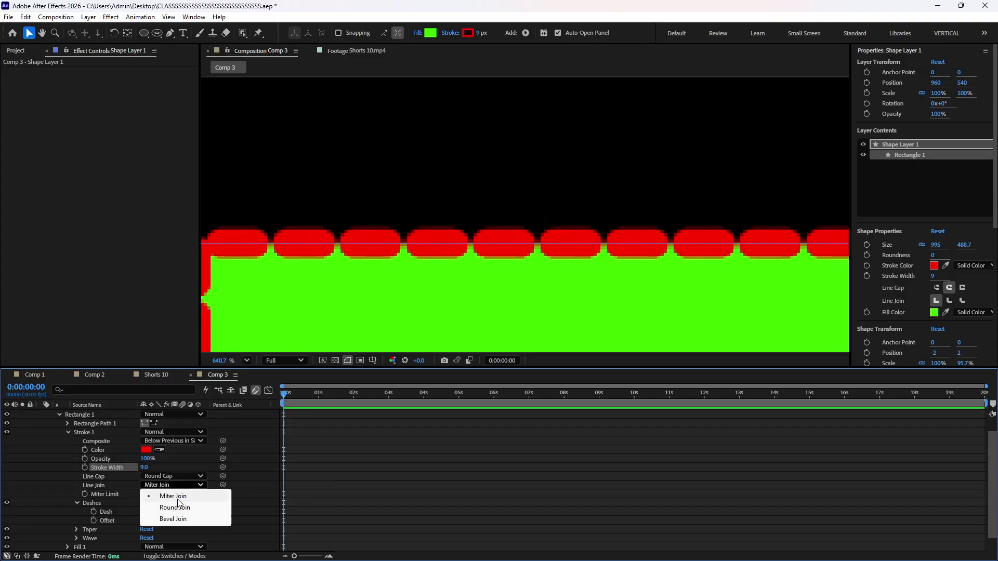
click(173, 476)
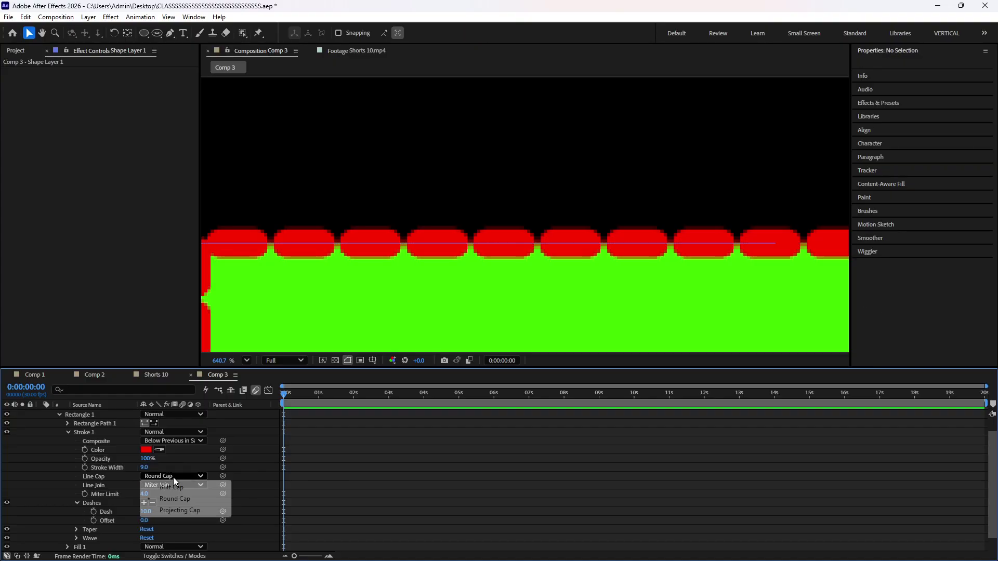
click(186, 510)
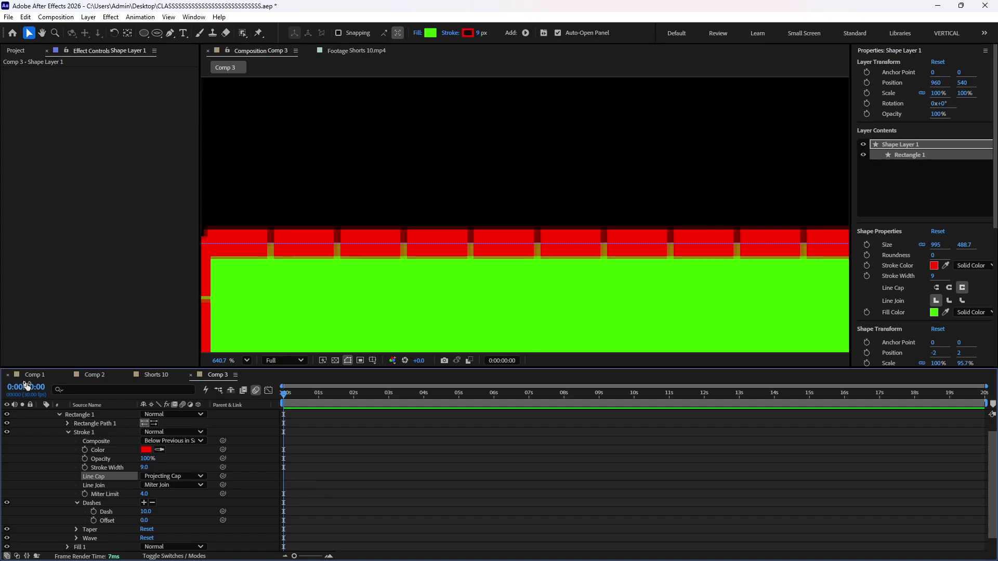
click(87, 423)
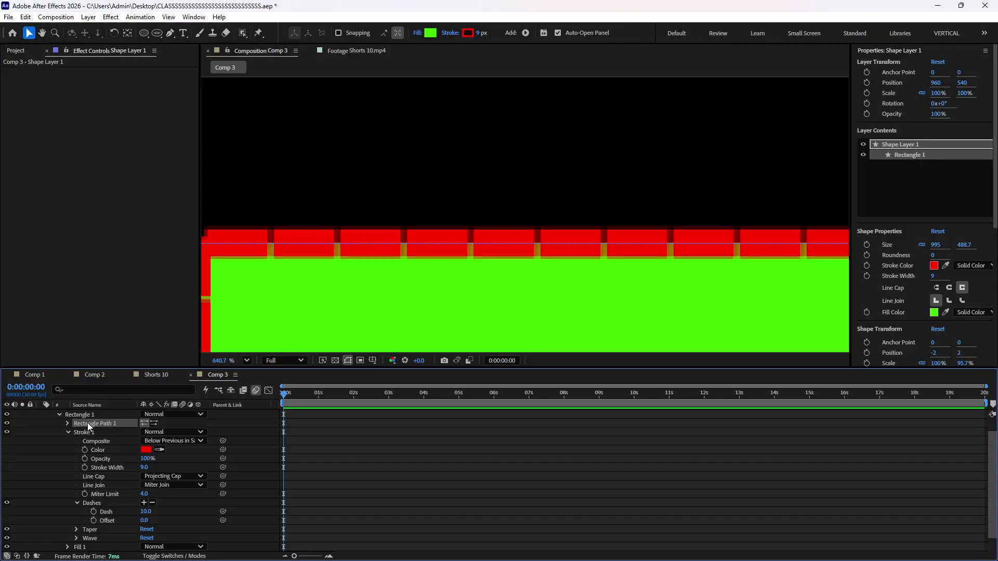
- Delete the green rectangle's shape layer from the composition
scroll(87, 423, up, 1)
key(shift+/)
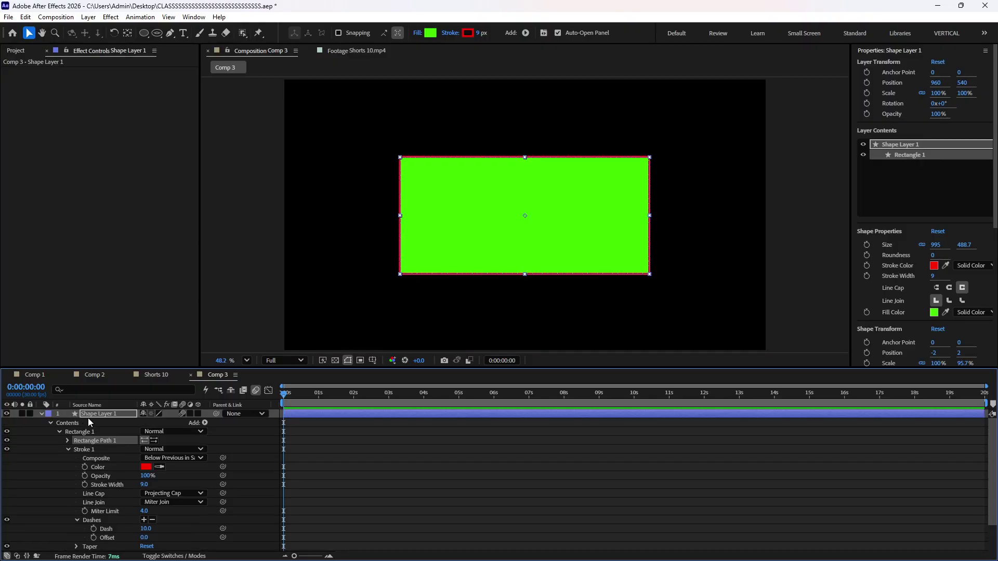
click(791, 189)
click(503, 249)
key(Delete)
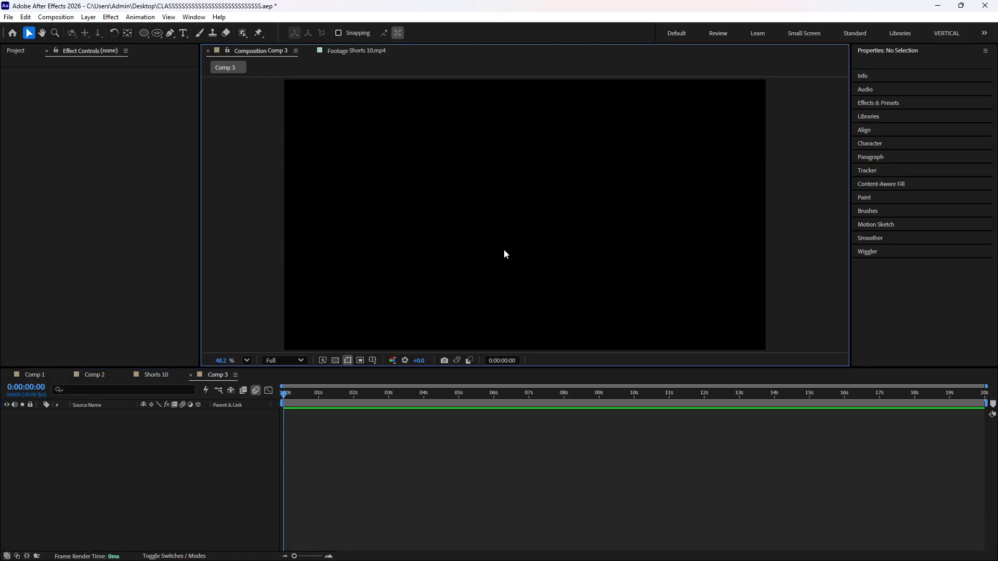
- Draw a polygon with an outer radius of about 215 in the composition's upper left area and reduce its points to 3
click(144, 32)
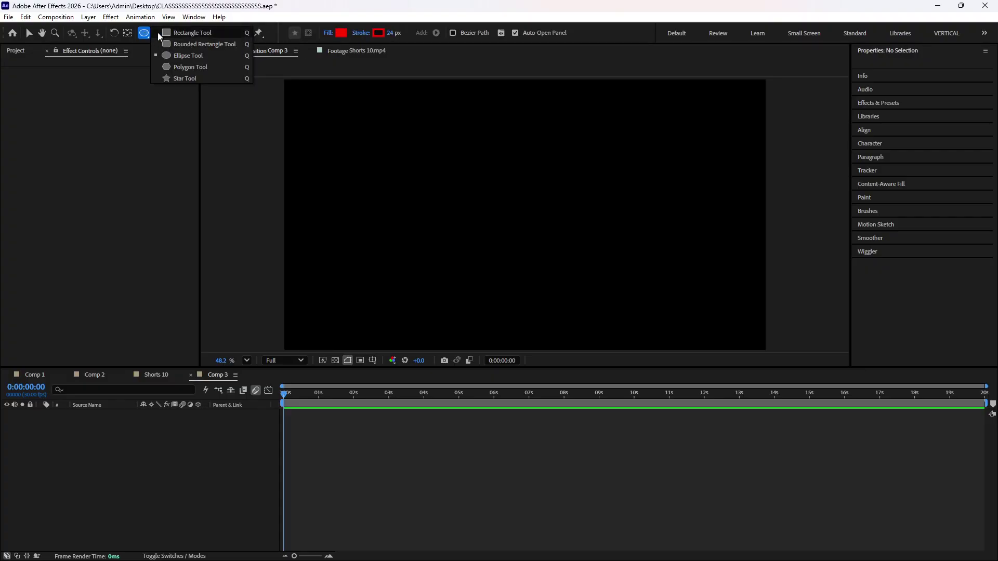
click(196, 70)
drag(430, 139, 478, 167)
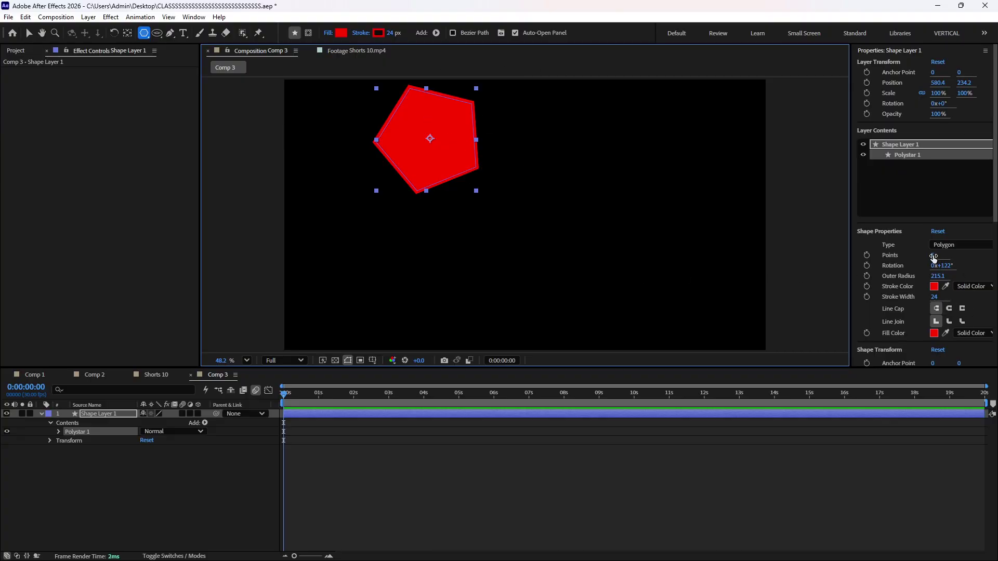
drag(933, 256, 930, 255)
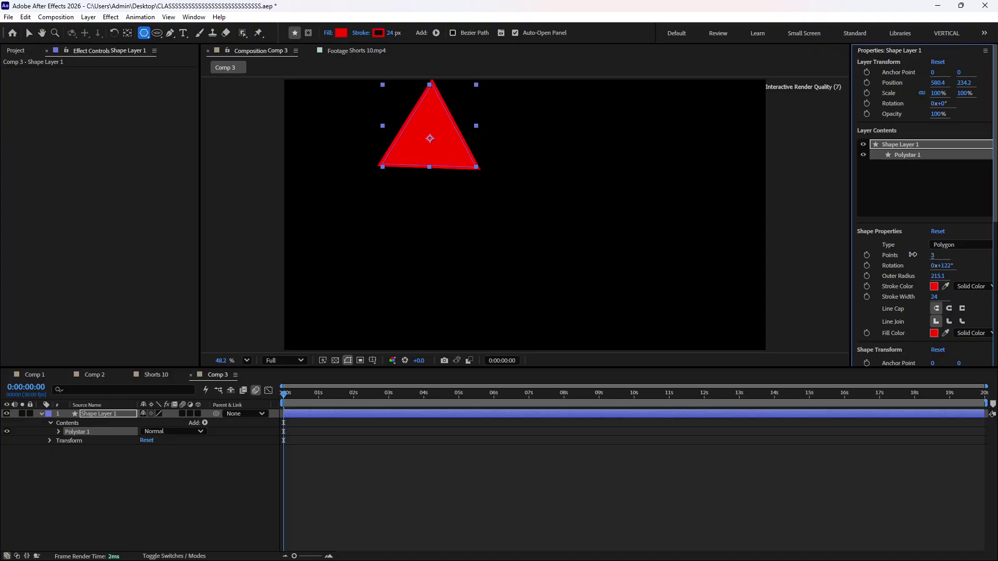
- Expand the polygon's path properties and set its points to 5, outer radius to 56 and outer roundness to 1412%
click(59, 431)
click(67, 441)
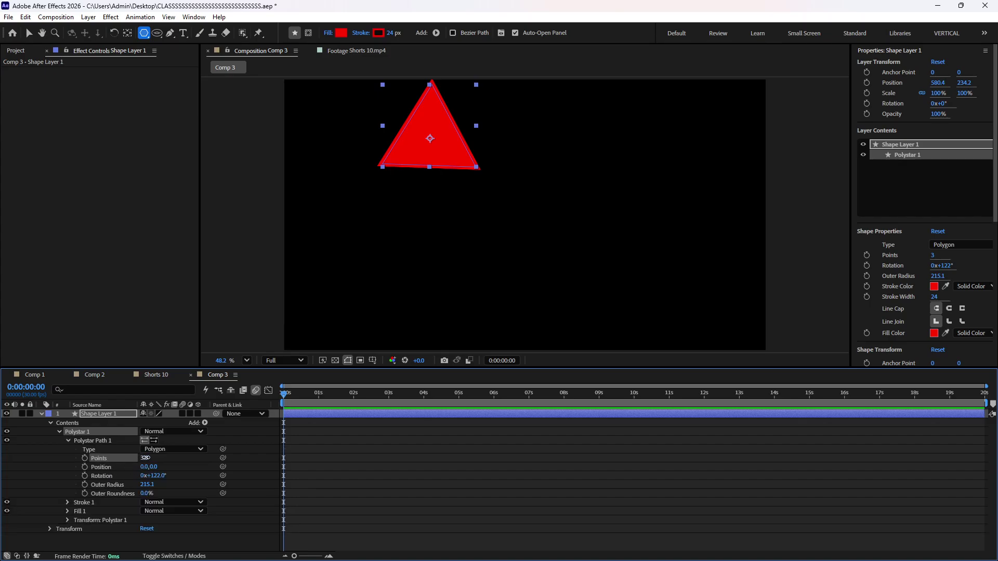
drag(143, 458, 798, 488)
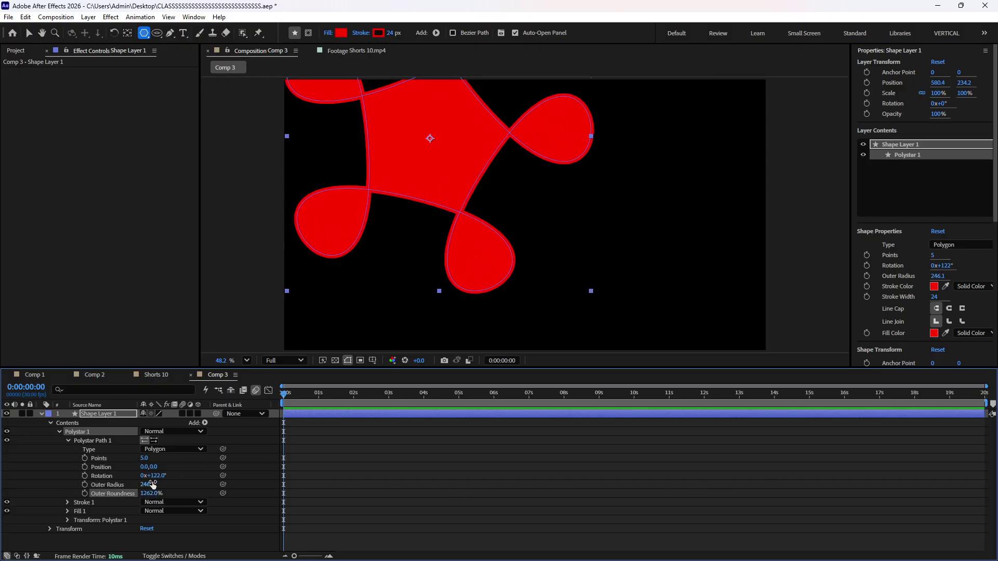
drag(147, 485, 453, 485)
drag(165, 485, 114, 478)
click(350, 545)
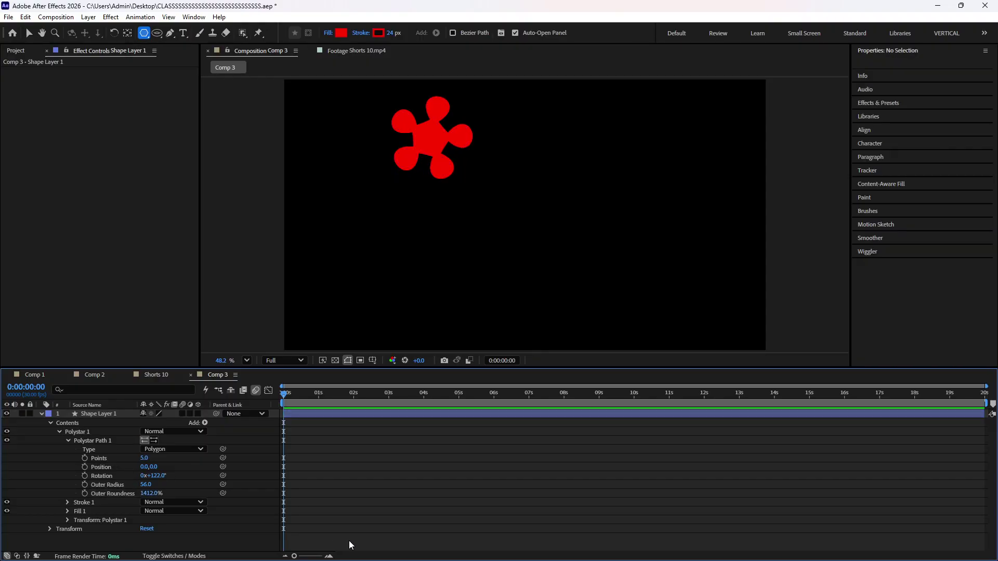
- Delete the polygon's shape layer and draw a five-pointed star with an outer radius of about 304
click(156, 416)
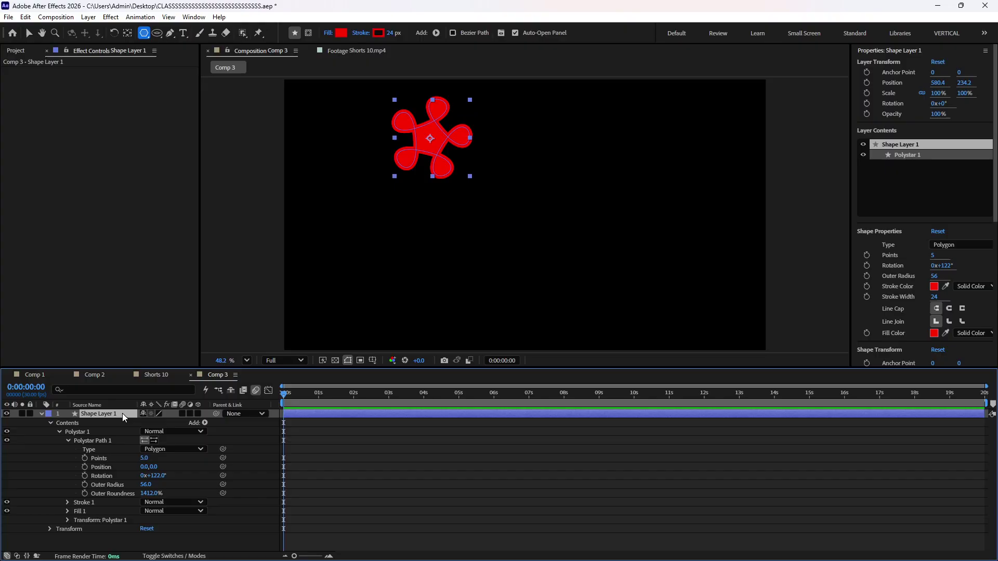
key(Delete)
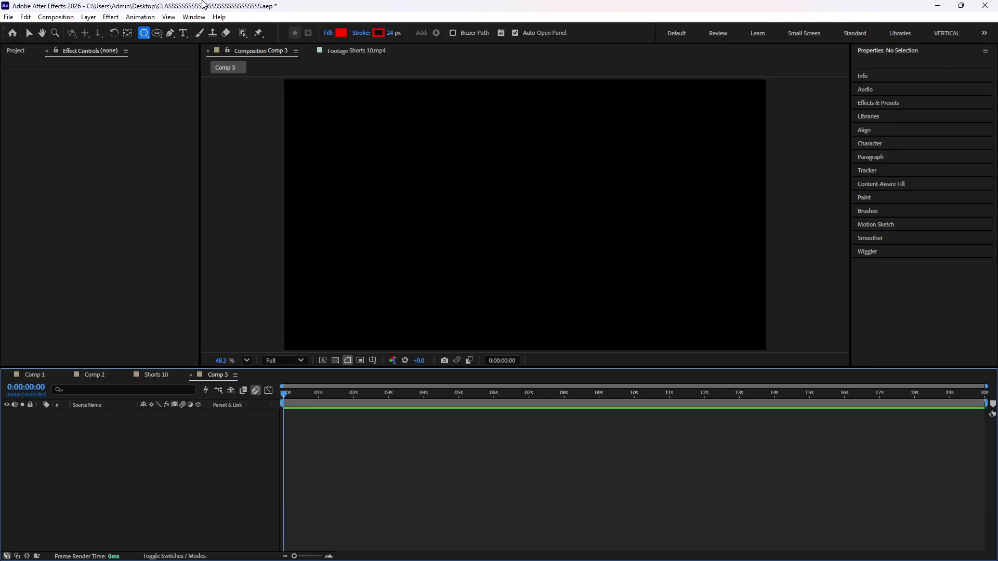
drag(143, 33, 165, 81)
drag(490, 185, 541, 223)
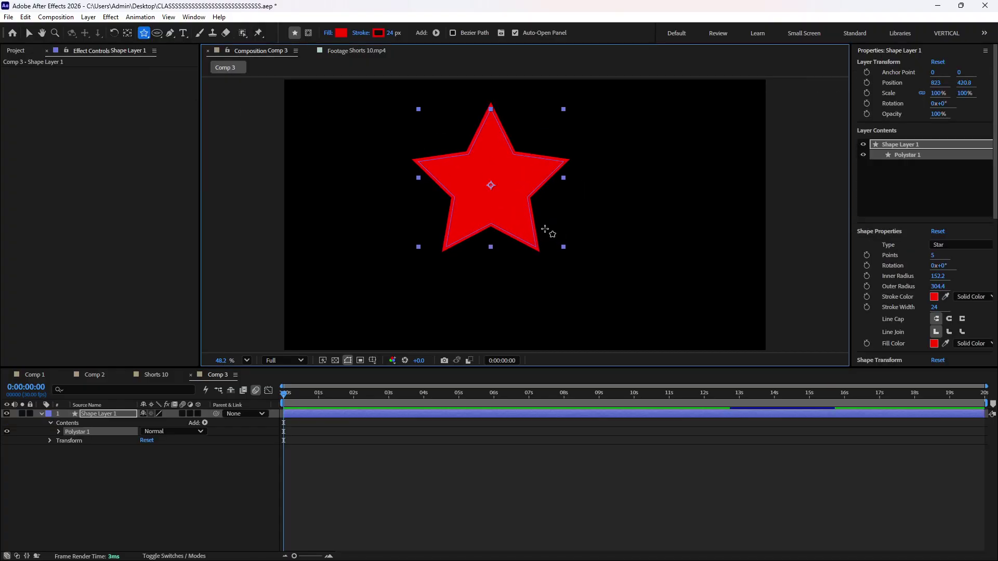
- Set the star's points to 25, inner radius to 83.2, outer radius to 1397.4, inner roundness to -270% and outer roundness to -190%
click(58, 432)
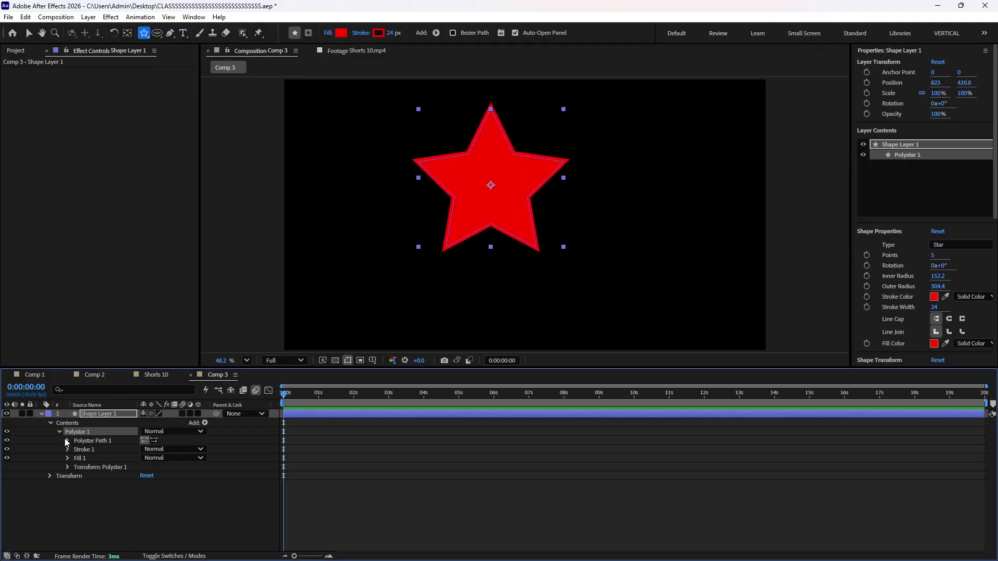
click(67, 440)
drag(147, 459, 149, 458)
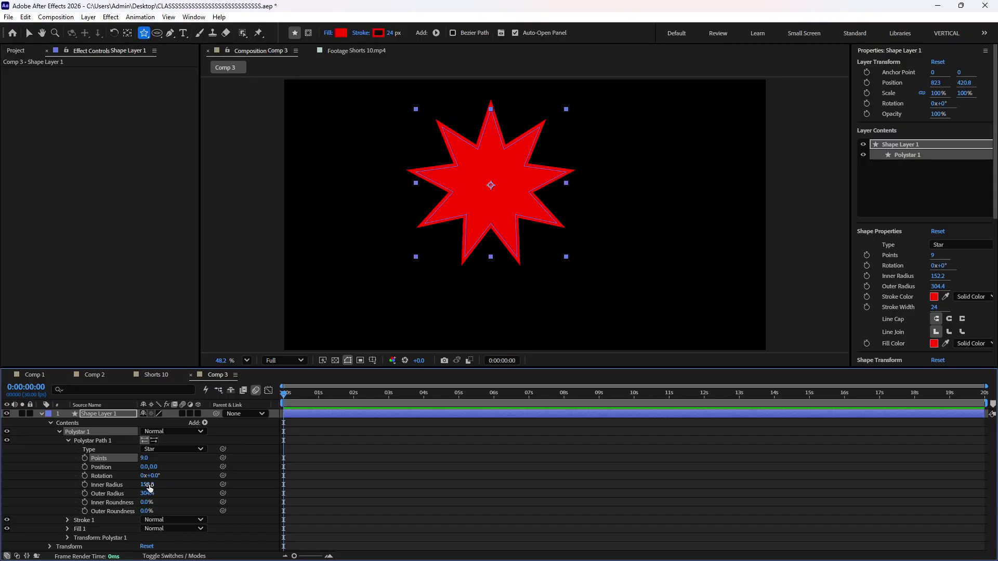
mouse_move(149, 487)
mouse_down()
mouse_move(390, 483)
mouse_move(141, 491)
mouse_move(549, 494)
mouse_move(695, 477)
mouse_up()
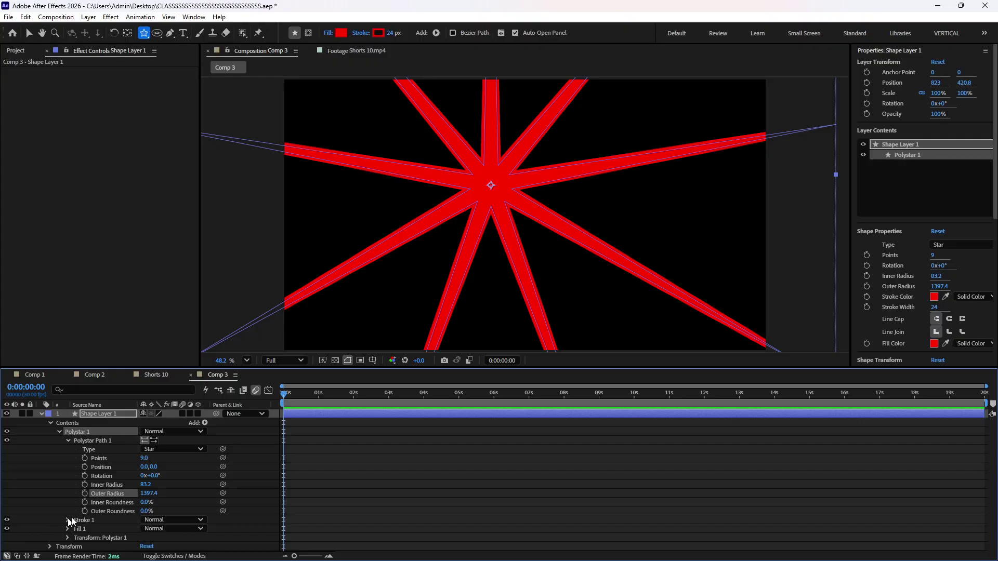
drag(139, 458, 151, 456)
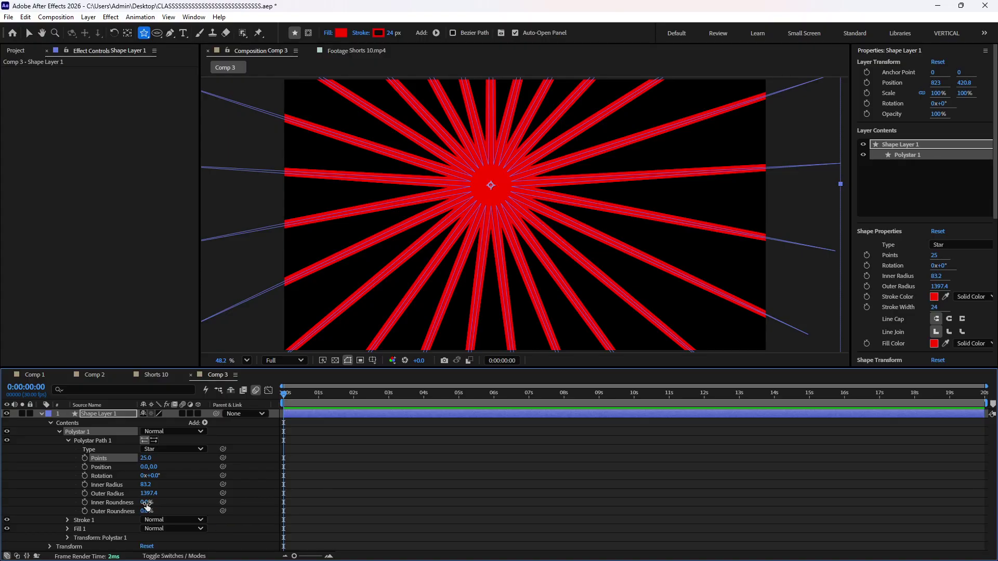
drag(146, 503, 2, 495)
mouse_move(147, 512)
mouse_down()
mouse_move(263, 511)
mouse_move(112, 503)
mouse_move(156, 510)
mouse_move(134, 511)
mouse_up()
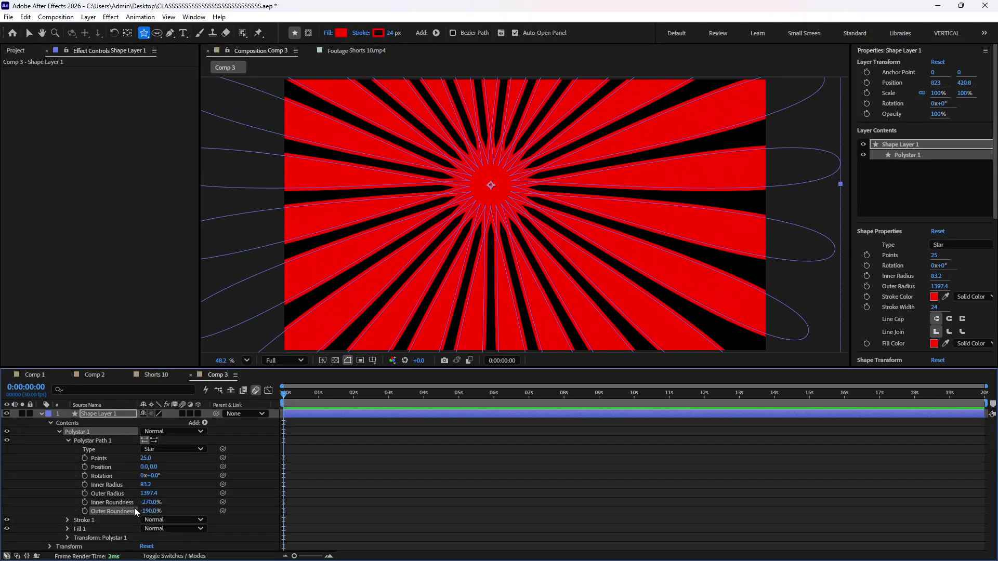
- Scale the star's layer to 23% and centre it in the composition
click(111, 413)
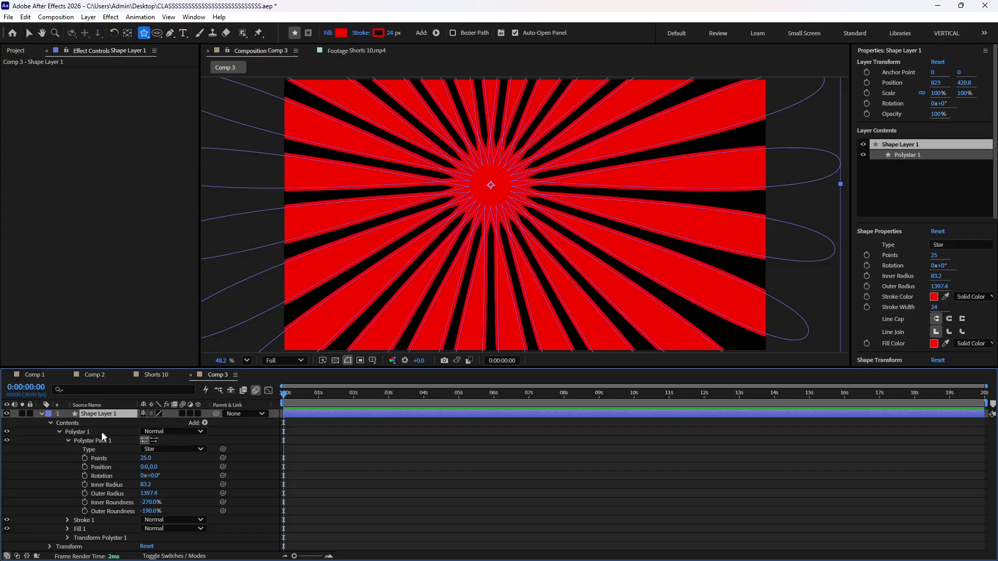
key(s)
drag(175, 424, 136, 423)
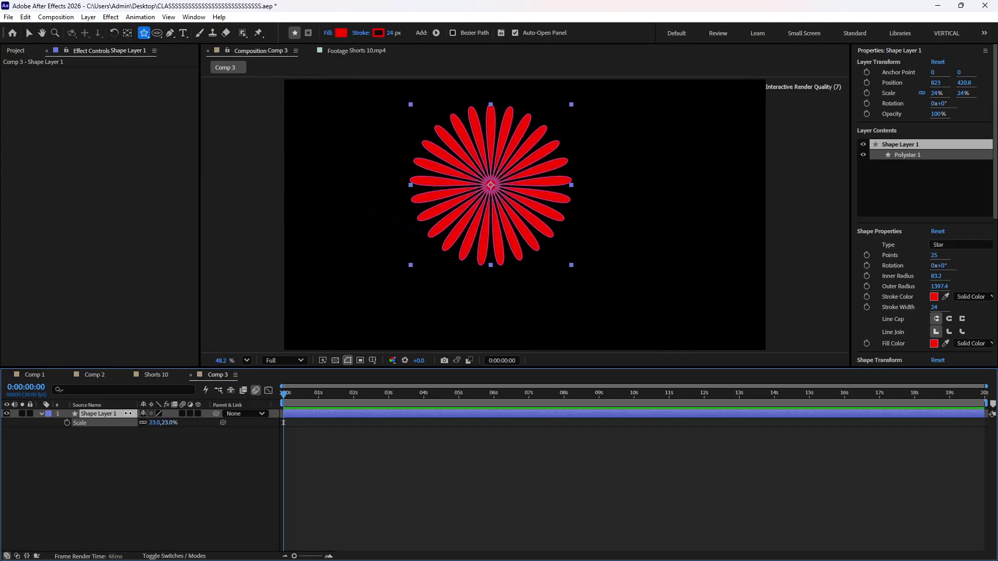
click(369, 461)
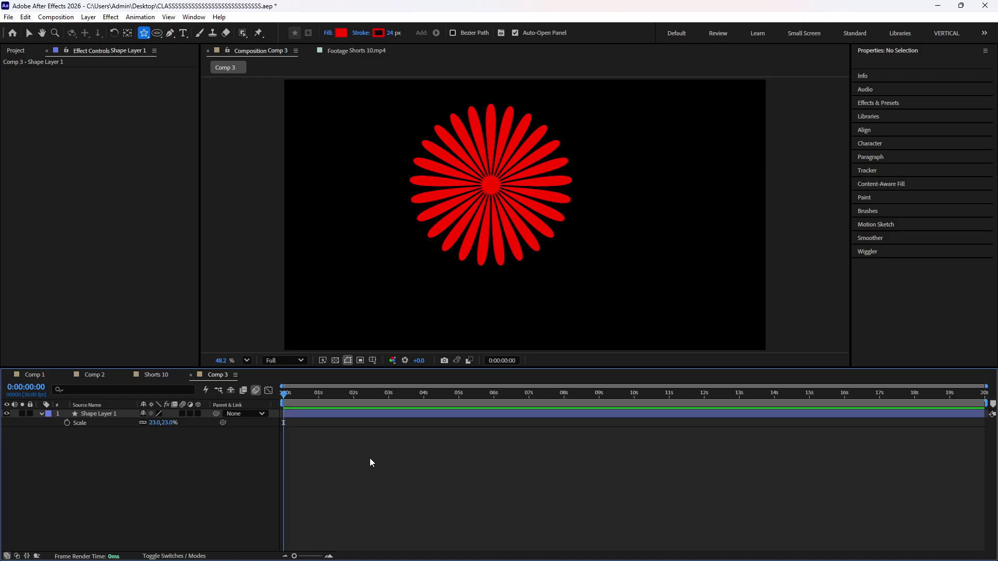
key(v)
click(525, 239)
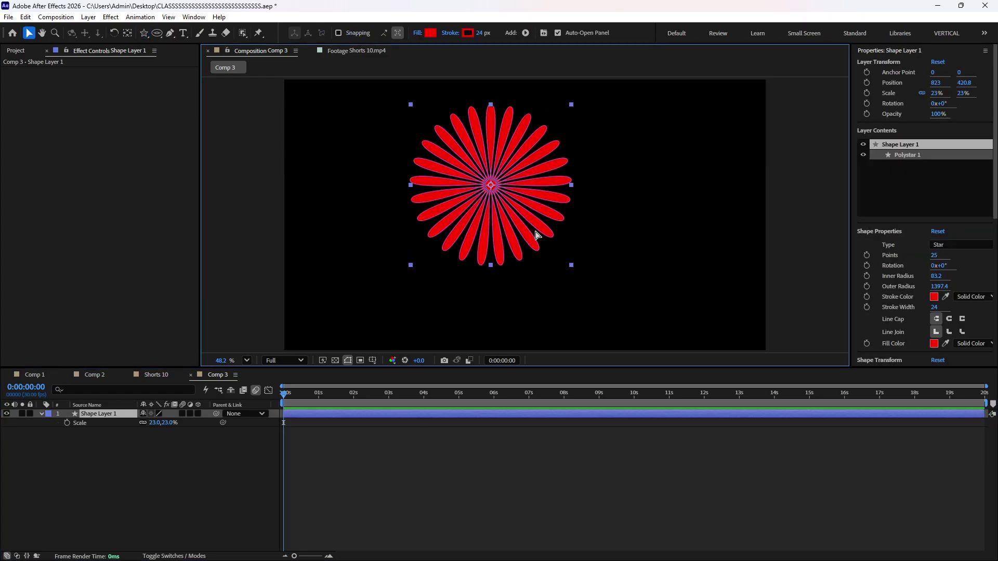
key(ctrl+Home)
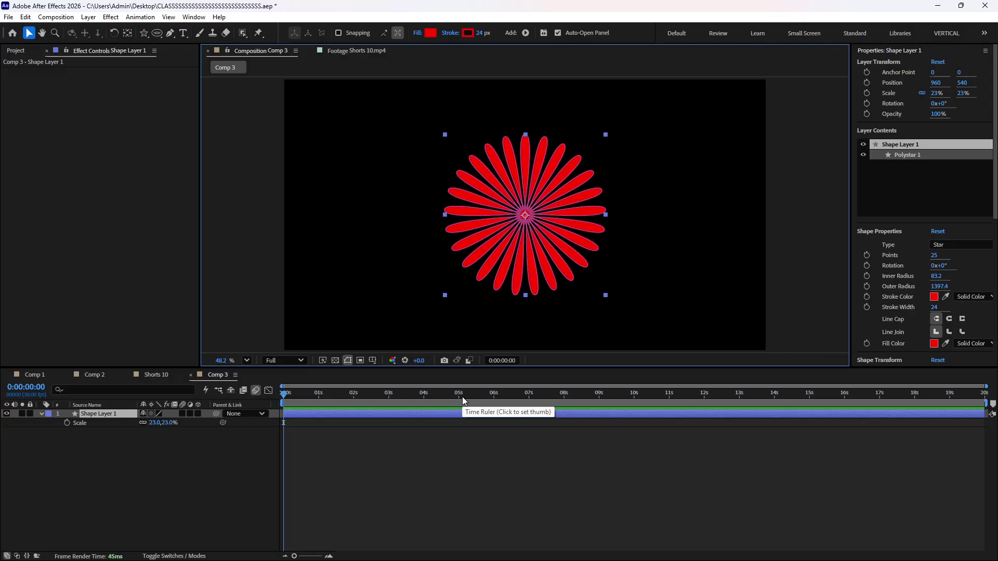
- Animate the star layer's rotation with a keyframe at 0x+0.0° on the first frame and one at 20 revolutions at 0:00:19:29
click(415, 466)
click(346, 413)
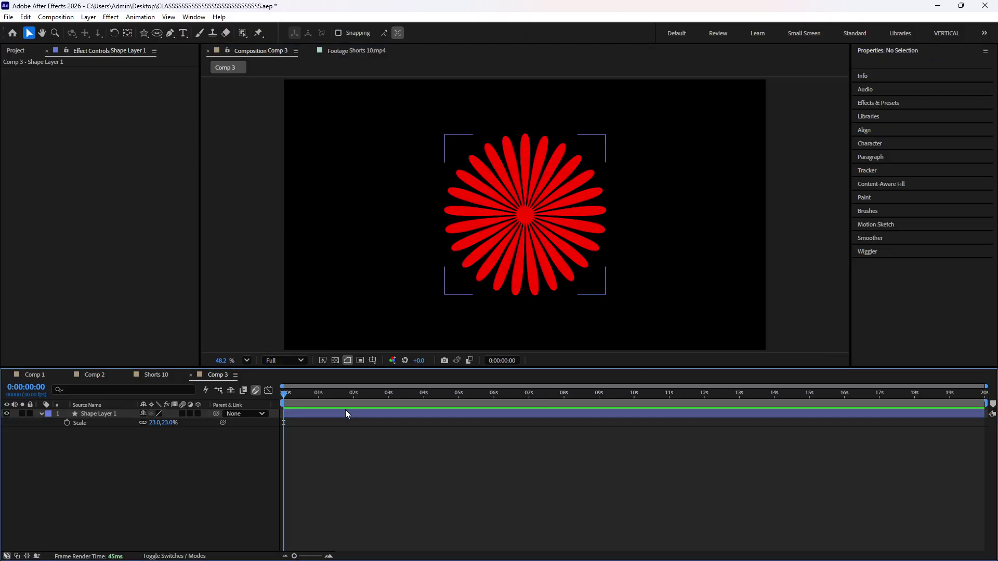
key(r)
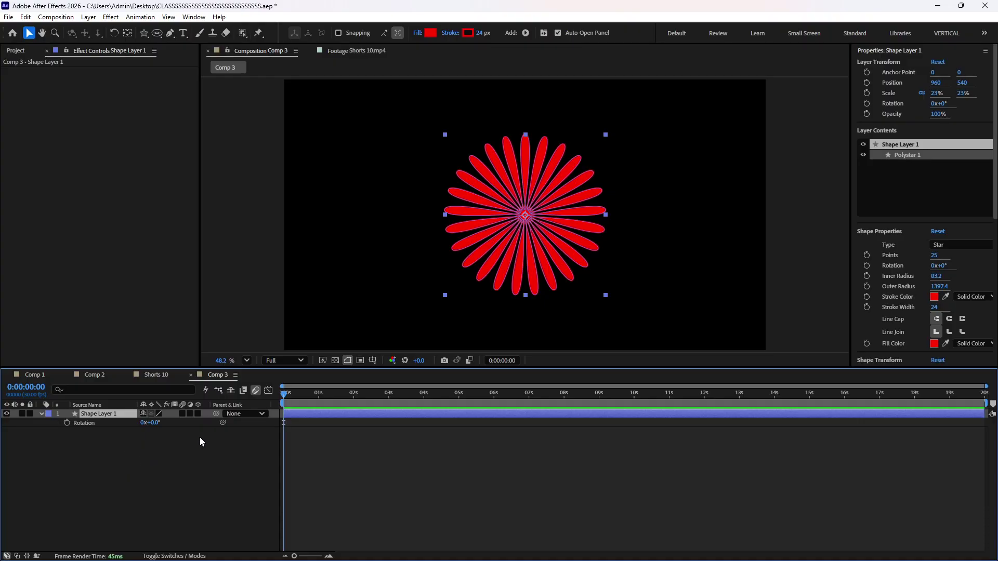
click(67, 423)
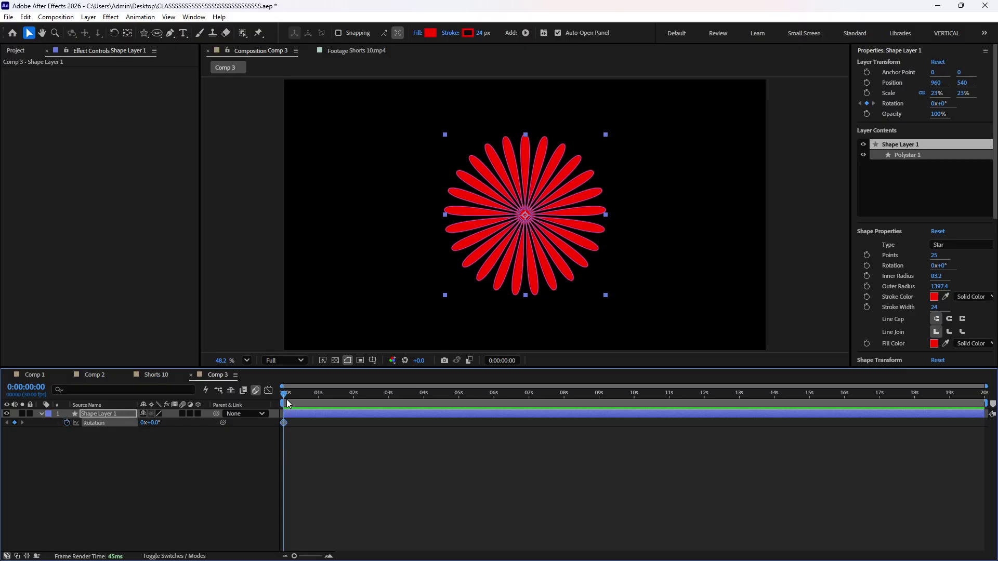
drag(287, 403, 984, 395)
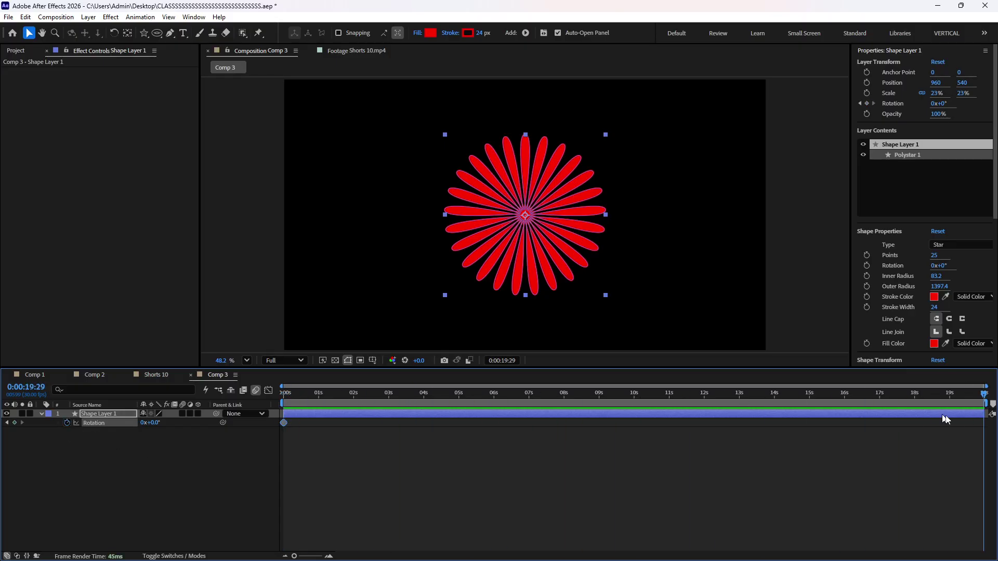
click(142, 425)
text(20)
click(159, 479)
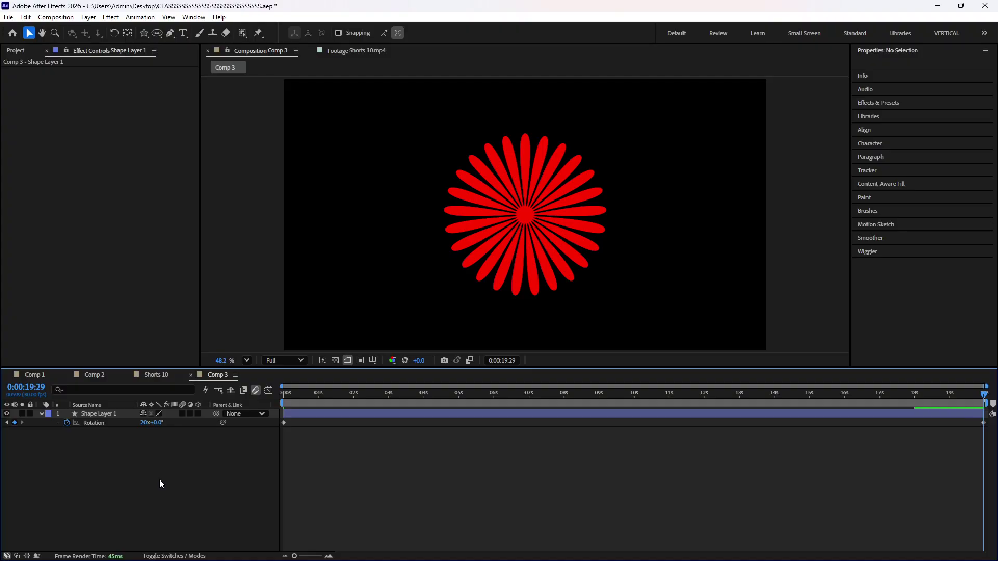
mouse_move(148, 422)
mouse_down()
mouse_move(188, 426)
mouse_move(164, 426)
mouse_up()
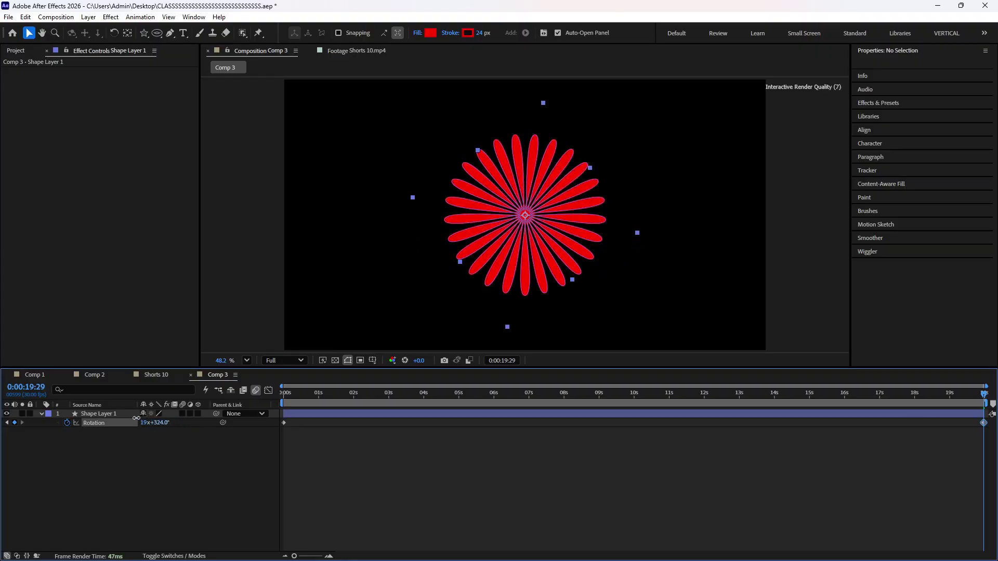
click(142, 463)
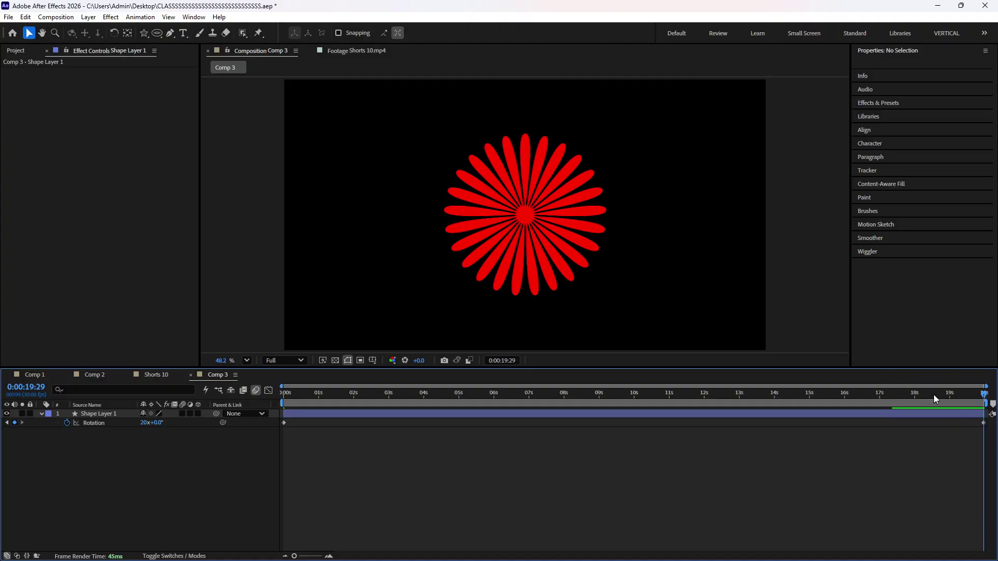
- Preview the spinning star and return the playhead to the first frame
key(space)
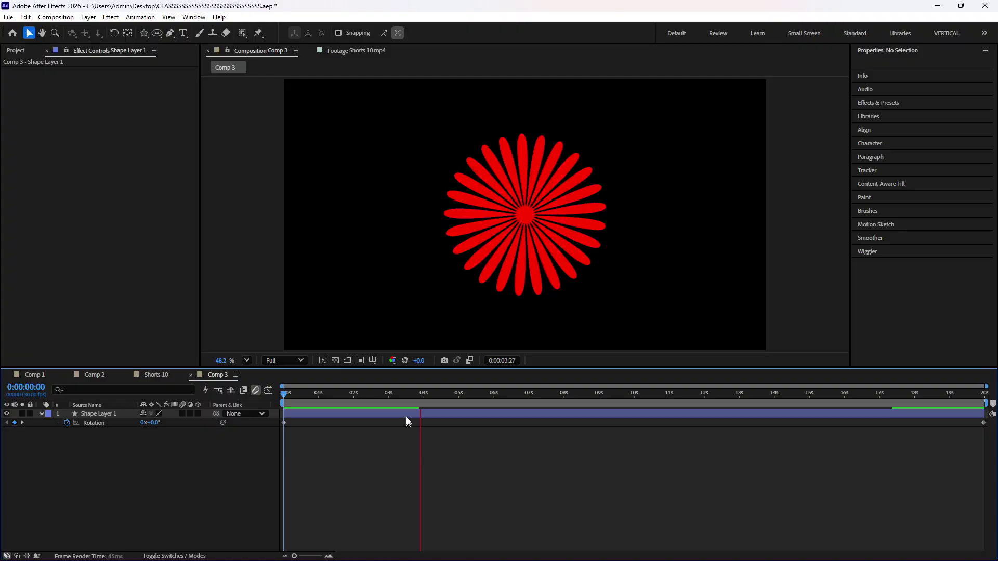
click(421, 397)
drag(420, 397, 291, 475)
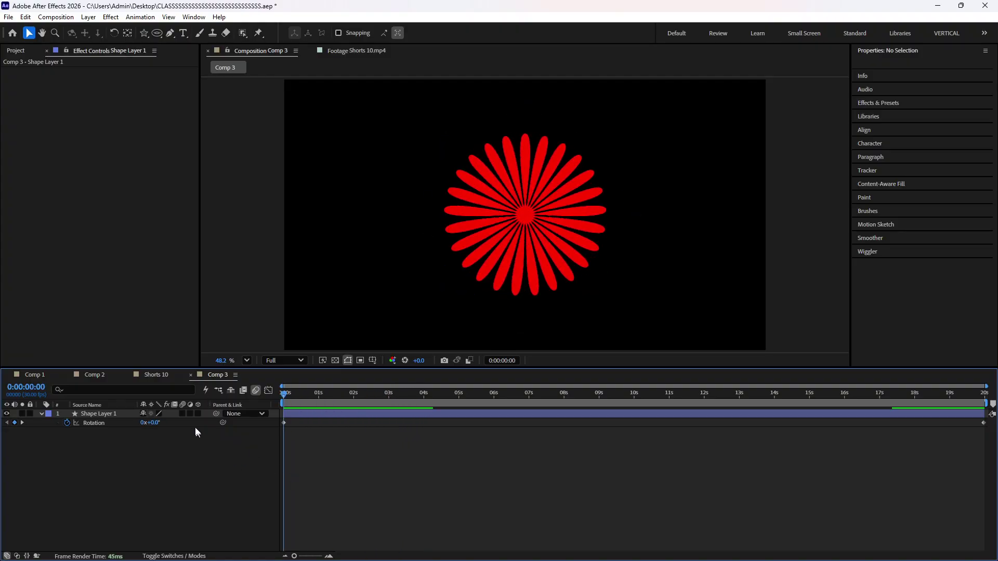
- Enable motion blur on the star's layer and preview the blurred rotation
click(185, 414)
click(316, 423)
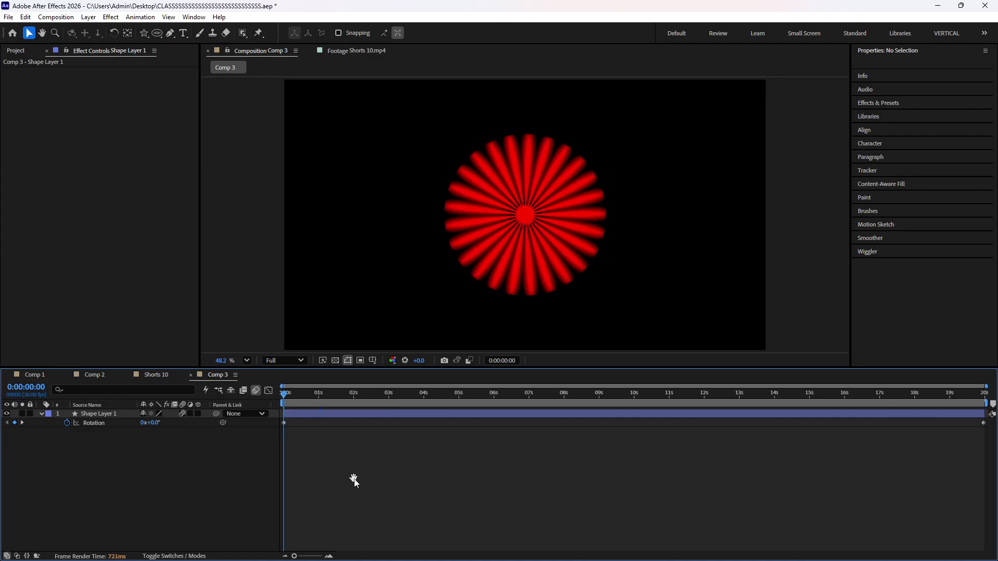
key(space)
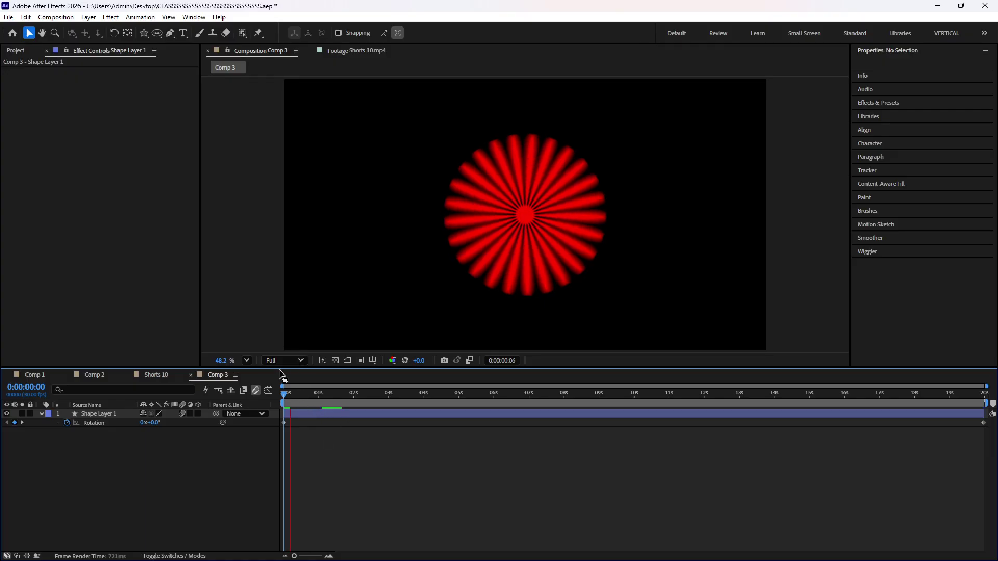
- Purge the cached preview data
click(25, 17)
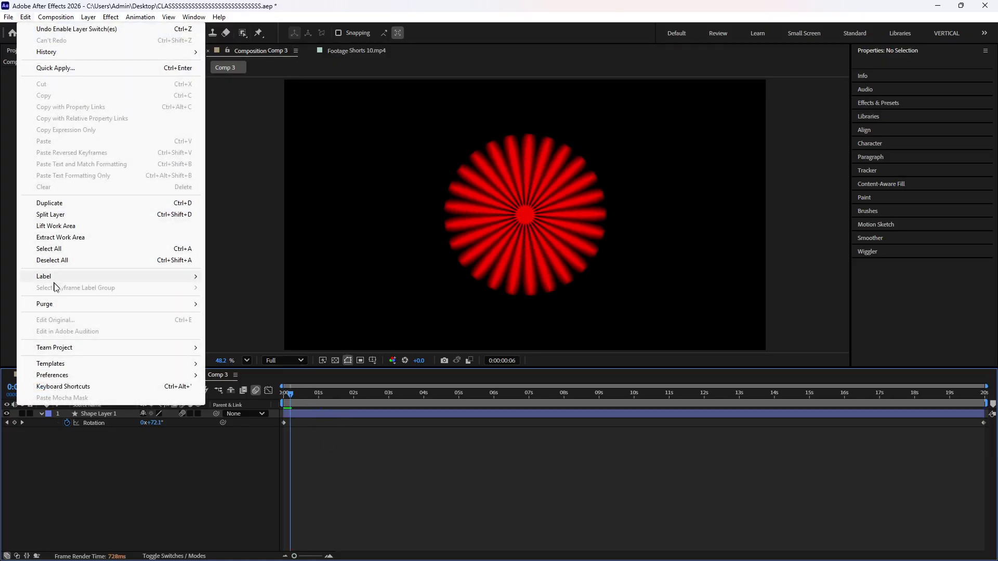
mouse_move(114, 308)
click(221, 305)
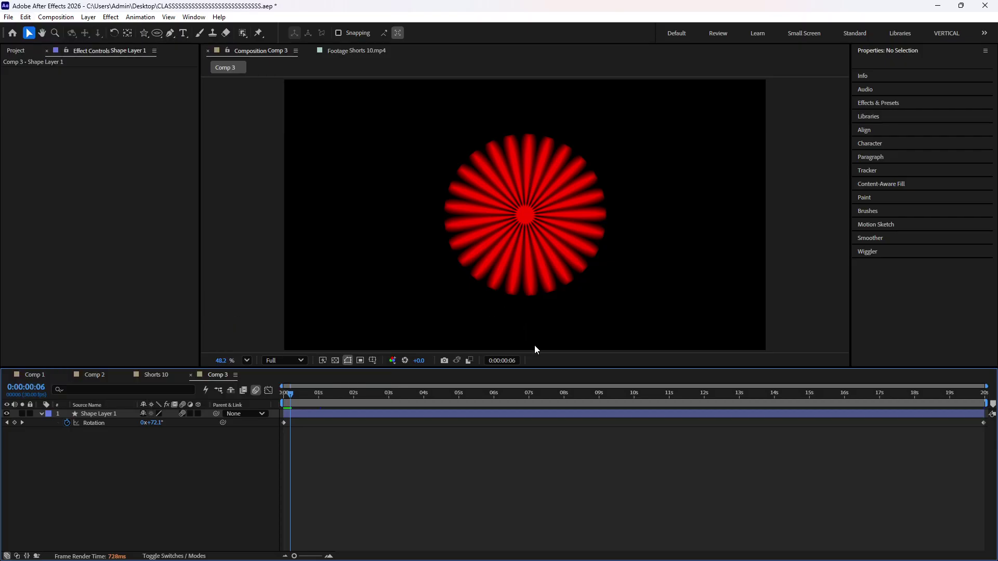
click(543, 303)
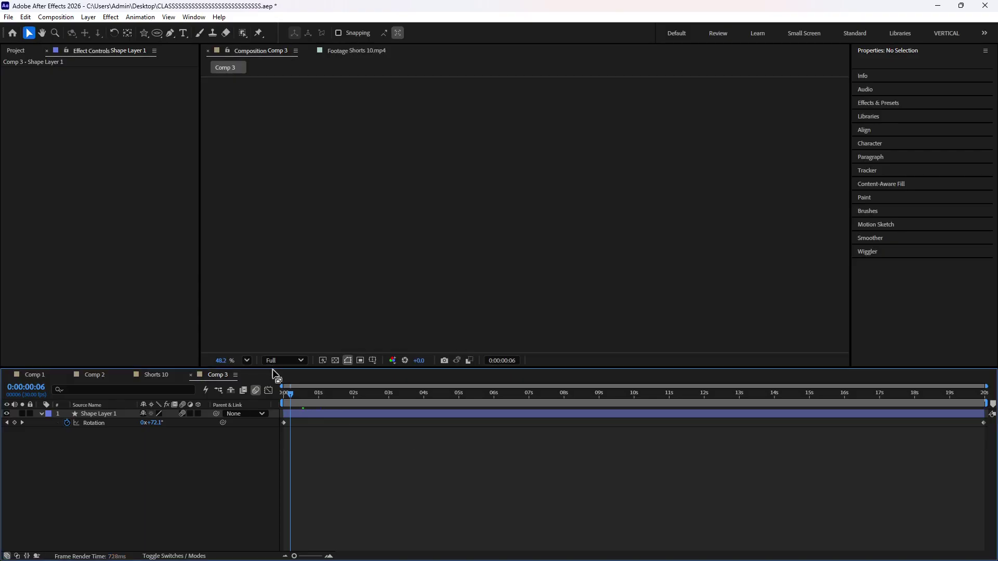
- Preview the motion-blurred rotation from the first frame with the whole composition in view
click(282, 363)
click(286, 376)
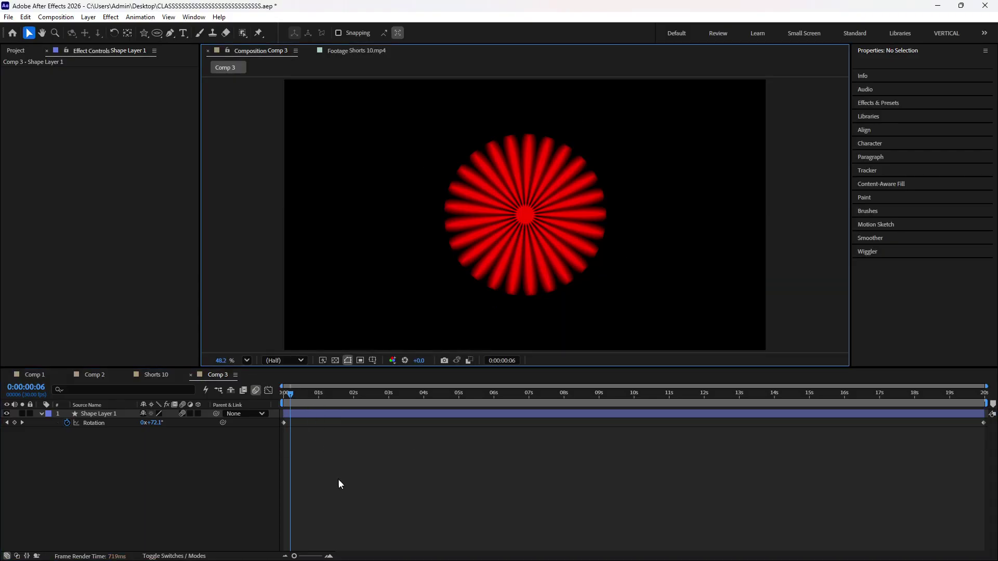
click(338, 479)
drag(291, 395, 272, 402)
key(space)
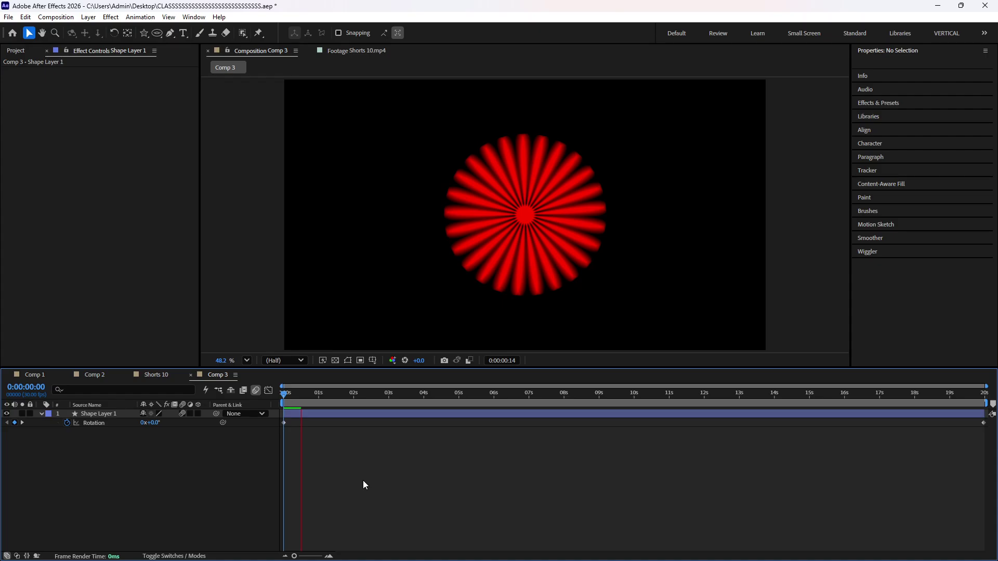
- Remove the rotation animation from the flower's layer and set its rotation to 0° at the first frame
click(285, 423)
click(66, 422)
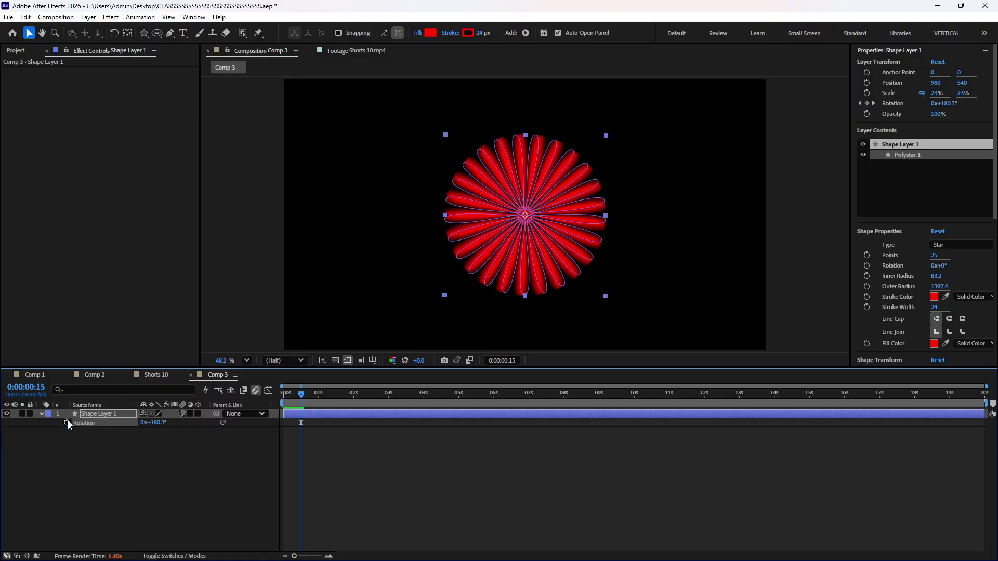
click(284, 398)
click(162, 423)
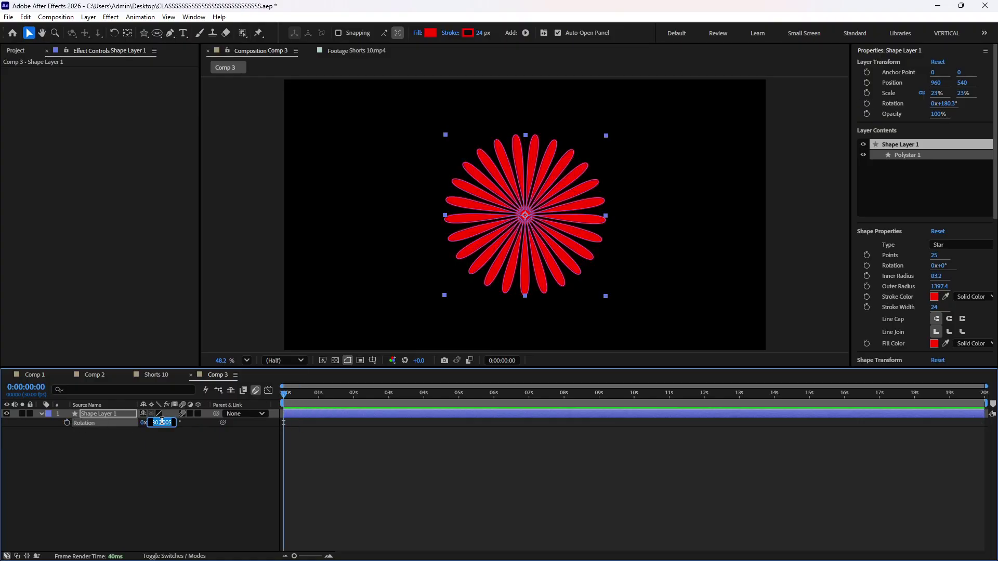
text(0)
key(Return)
- Turn off motion blur for the flower's layer and for the composition
click(345, 488)
click(182, 413)
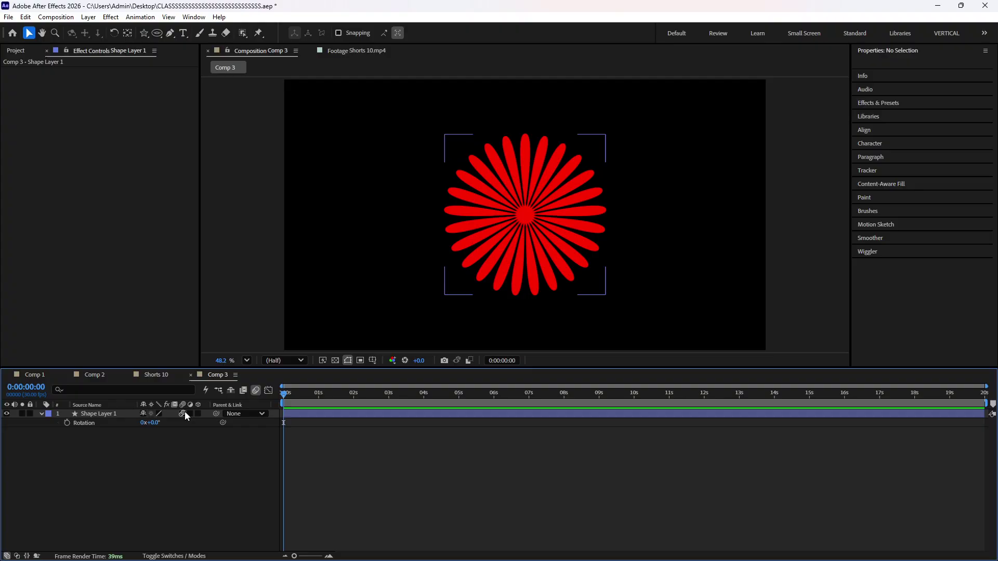
click(204, 472)
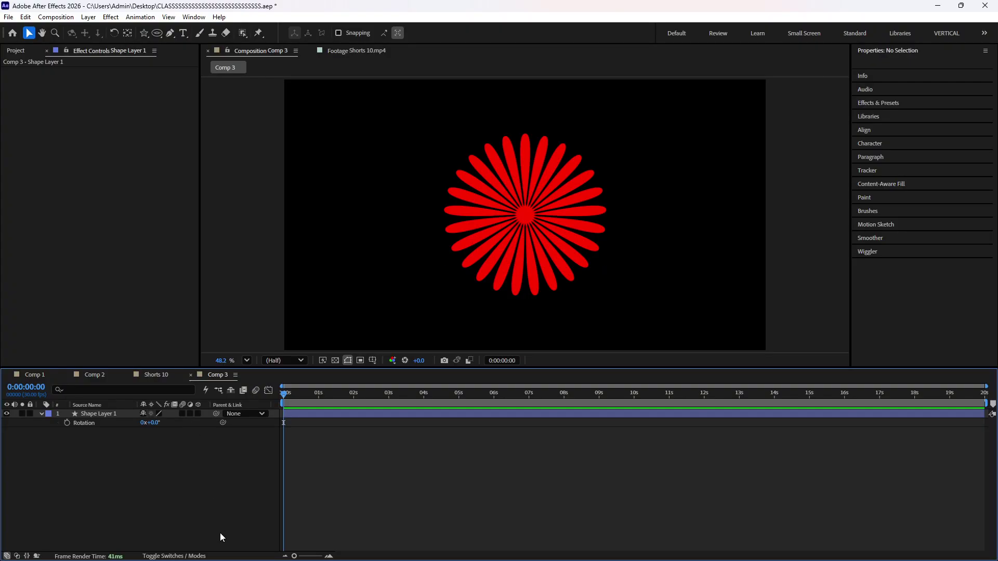
- Add the expression time*2 to the flower layer's rotation and preview the resulting spin
alt+click(67, 424)
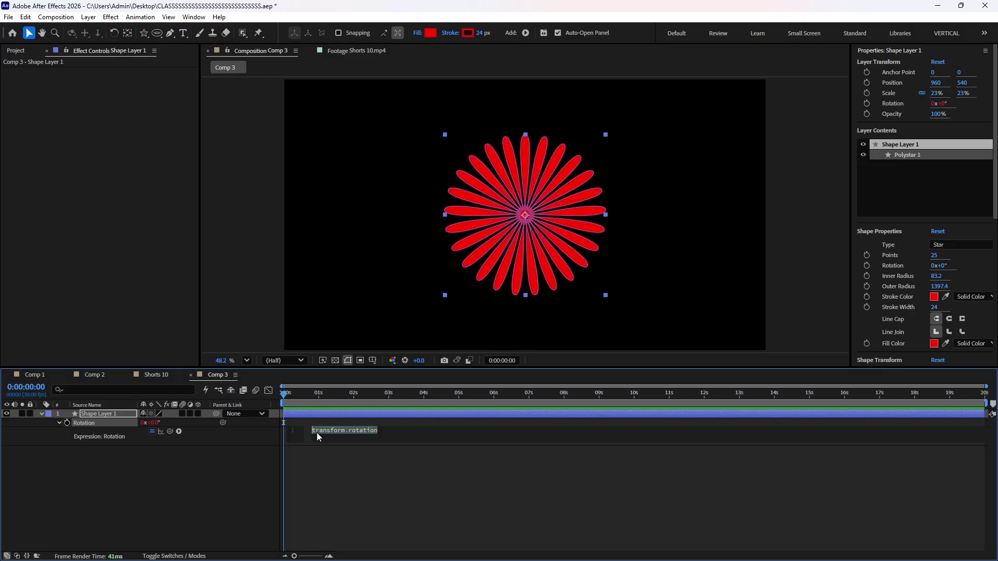
key(BackSpace)
text(time)
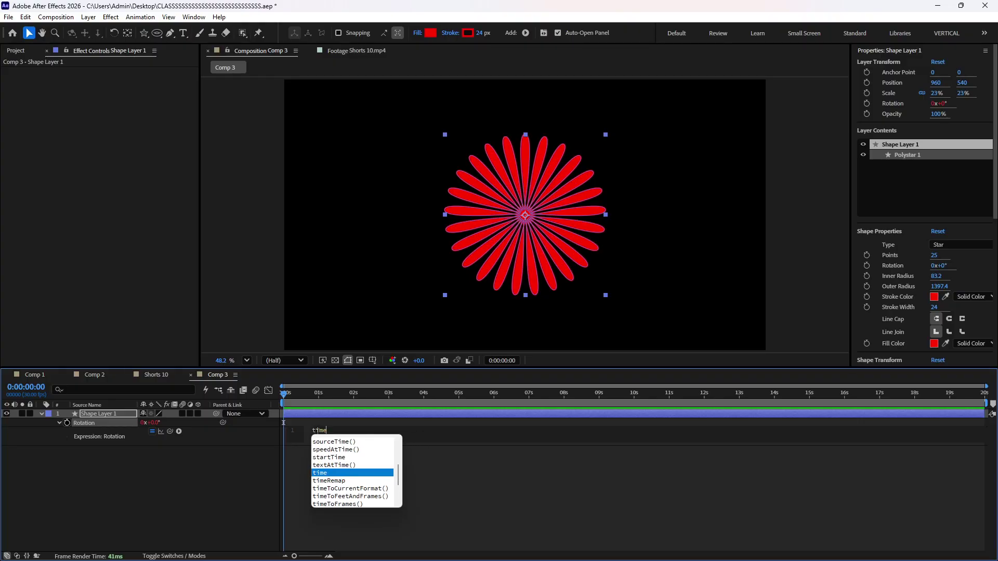
click(318, 432)
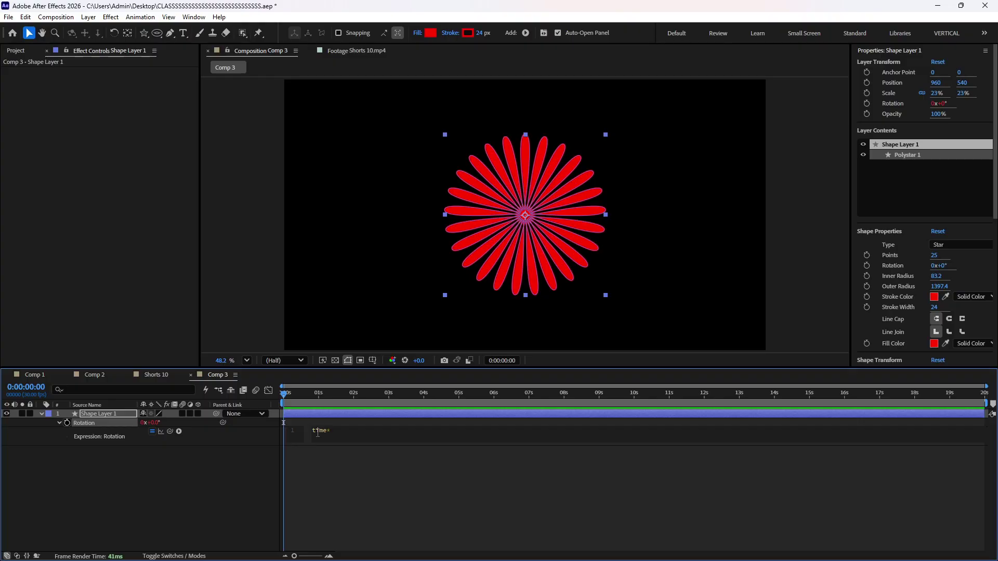
click(363, 512)
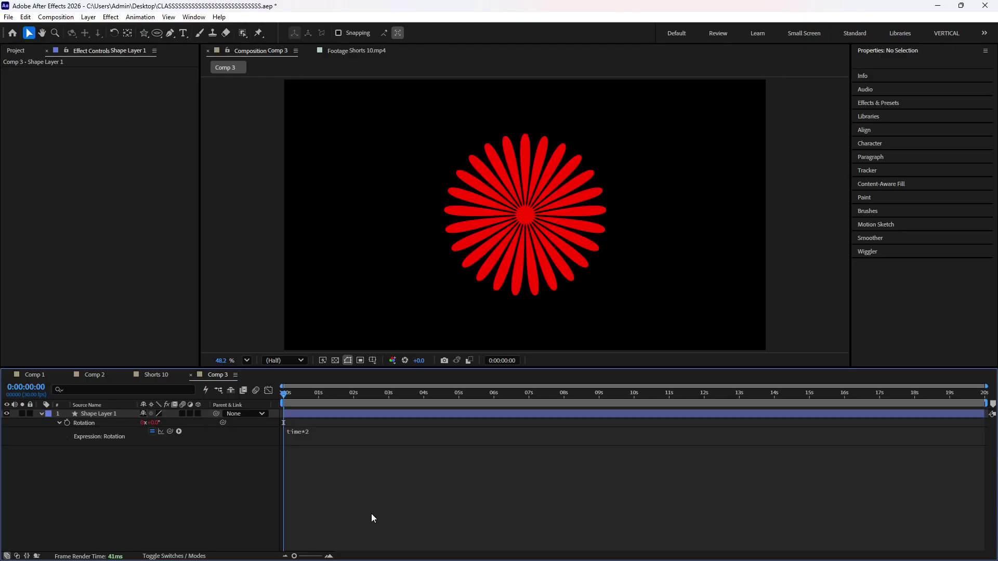
key(space)
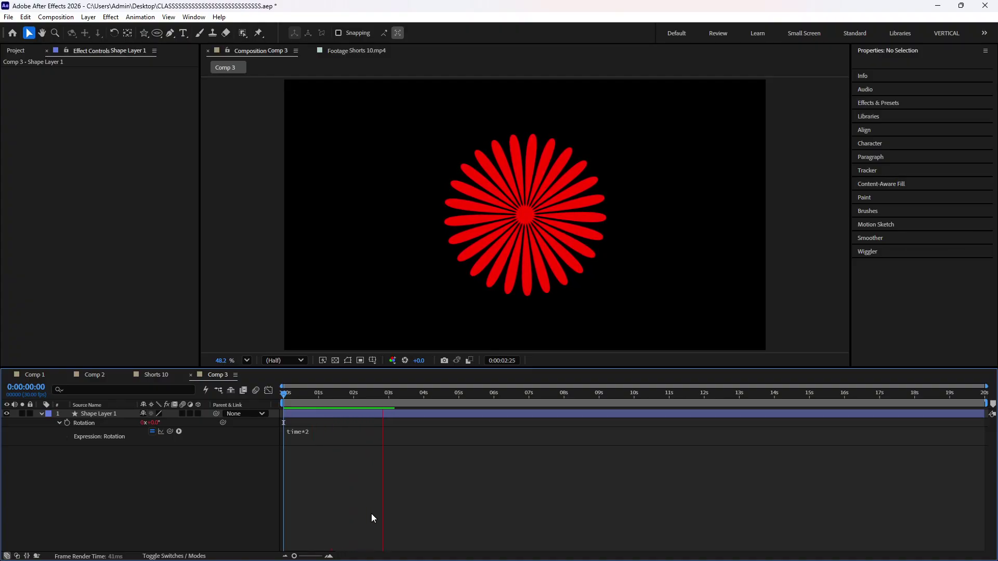
key(space)
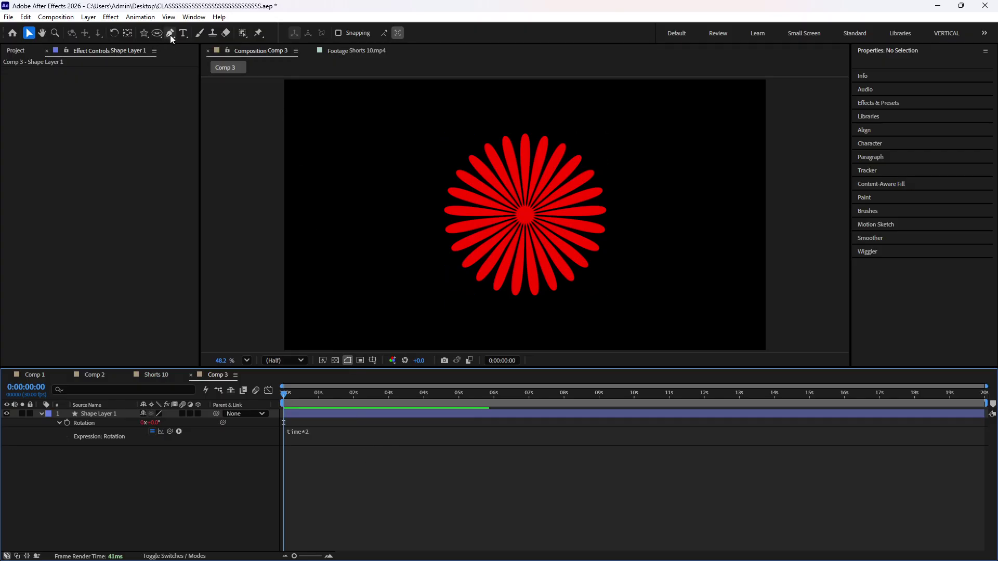
- Draw a tiny white-filled (FFFFFF) five-point star, outer radius about 4.6, near the tip of the flower's topmost petal on a new layer
click(144, 33)
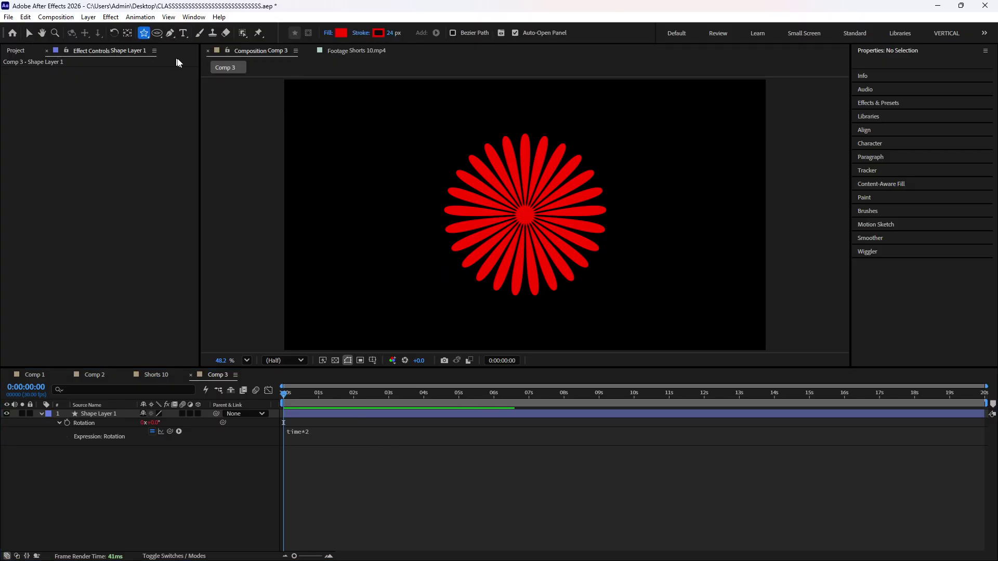
click(341, 32)
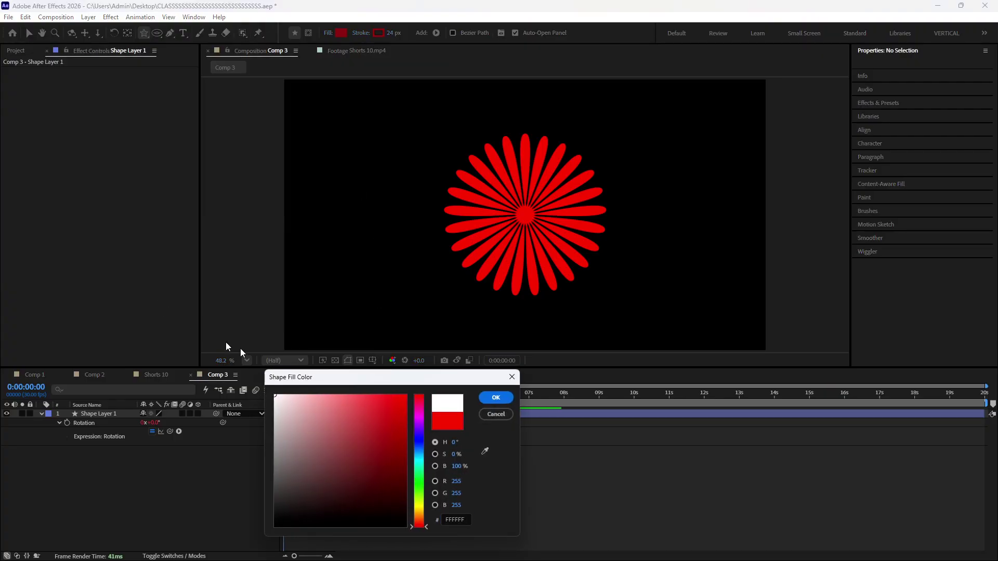
click(511, 398)
scroll(523, 127, up, 5)
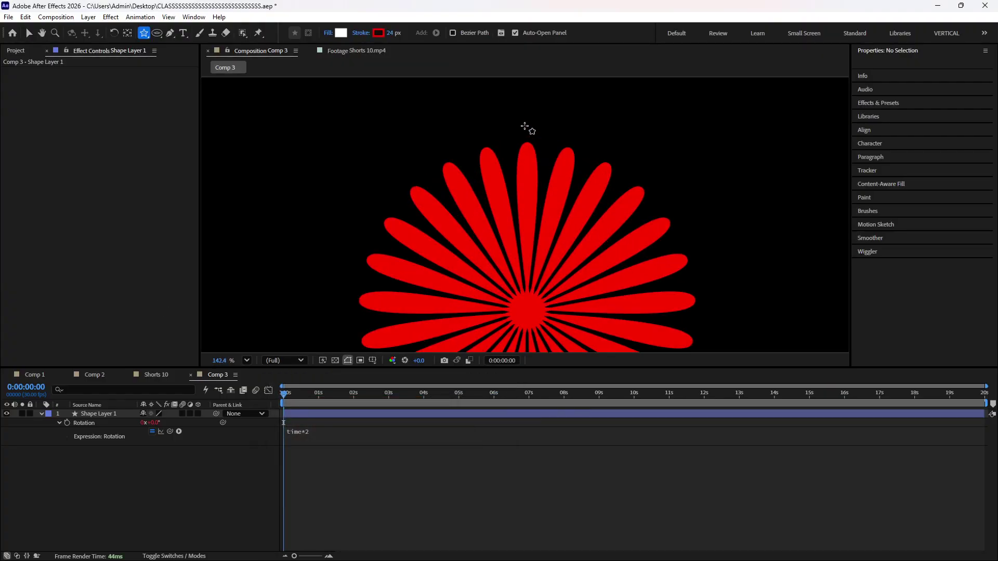
scroll(534, 151, up, 5)
drag(507, 169, 516, 184)
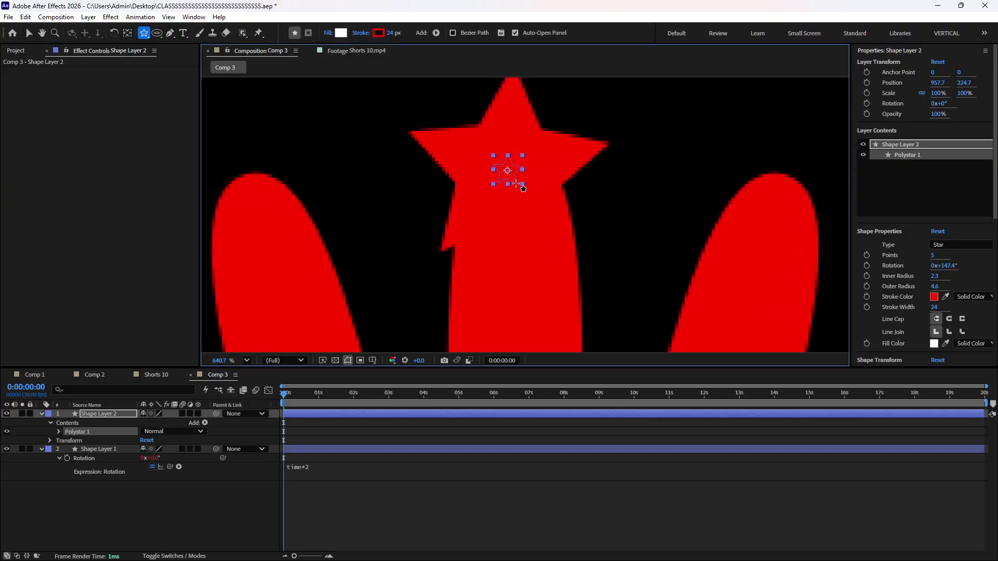
- Keep the small star's fill white (FFFFFF) and set its stroke width to 0 px
click(341, 33)
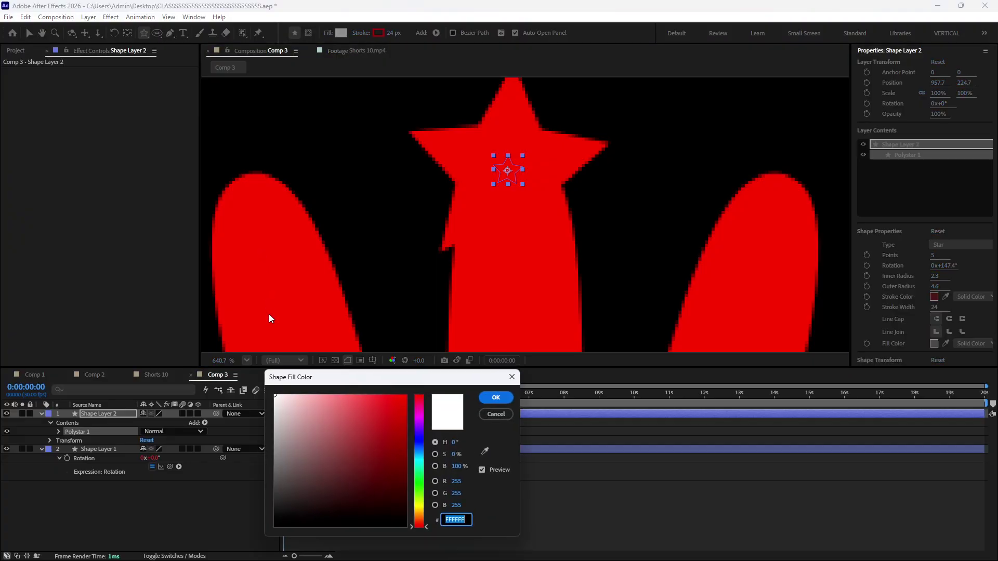
click(495, 398)
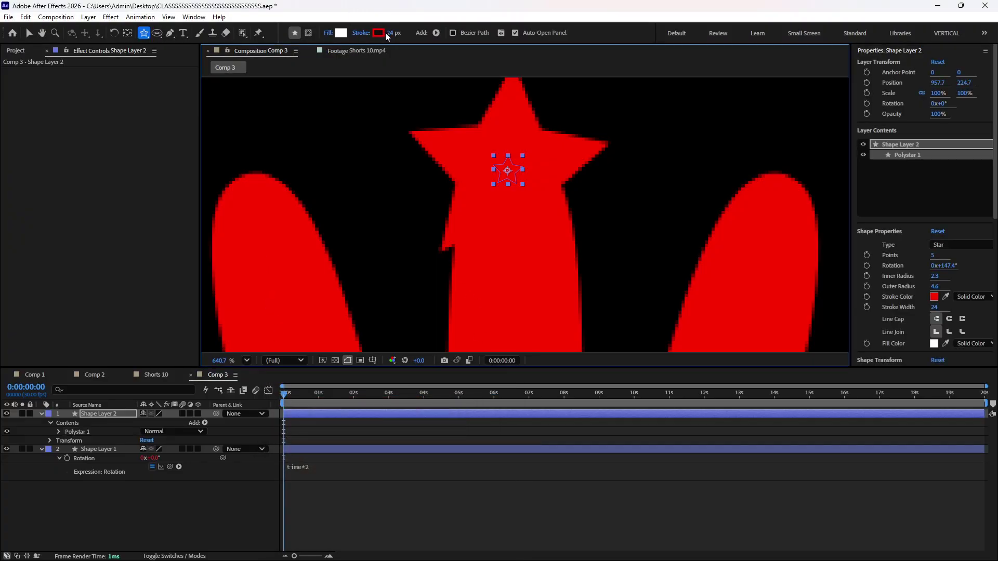
drag(387, 33, 374, 33)
click(362, 503)
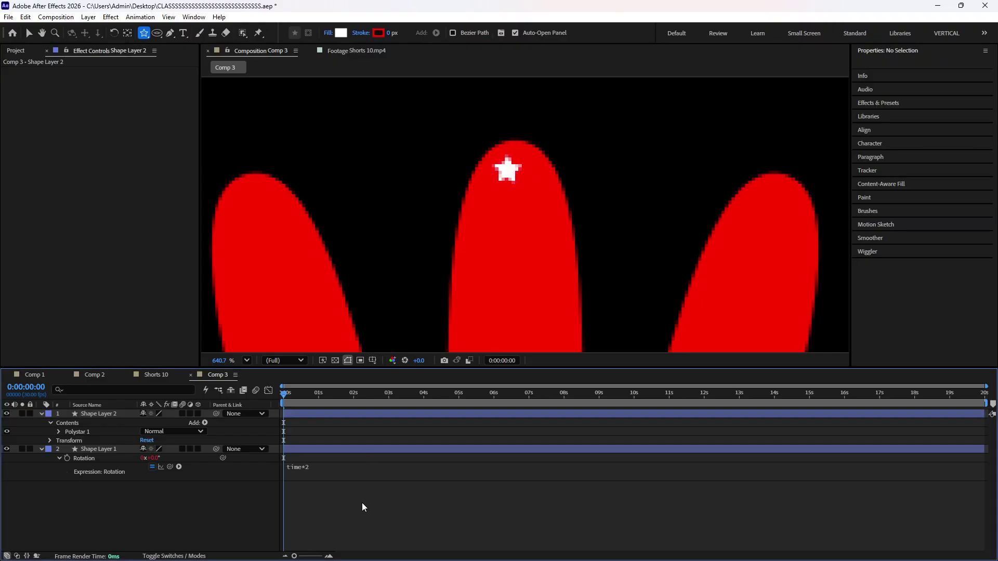
- Move the small star to about 960, 228.5 so it is centred across the topmost petal's tip
key(v)
click(514, 171)
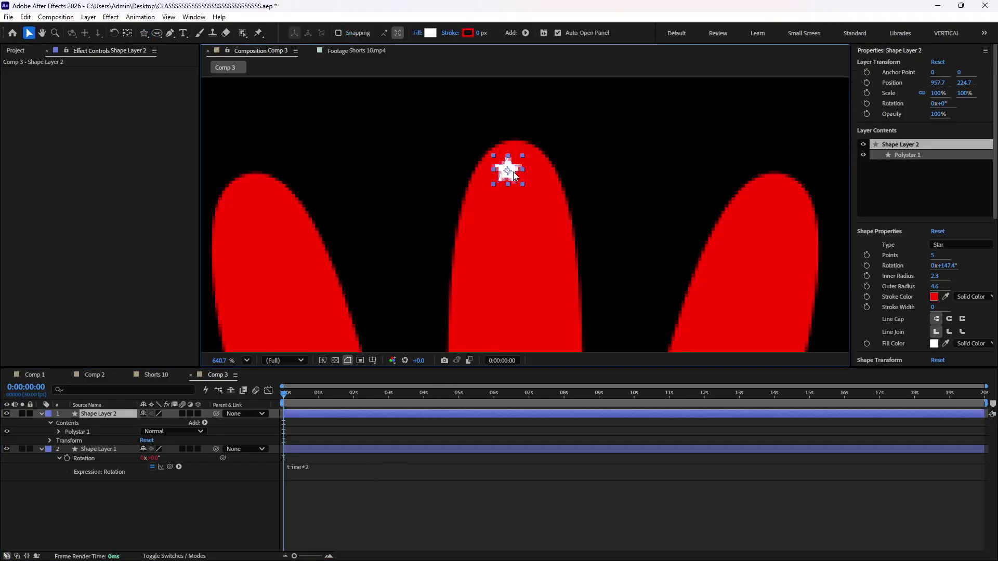
drag(515, 172, 522, 184)
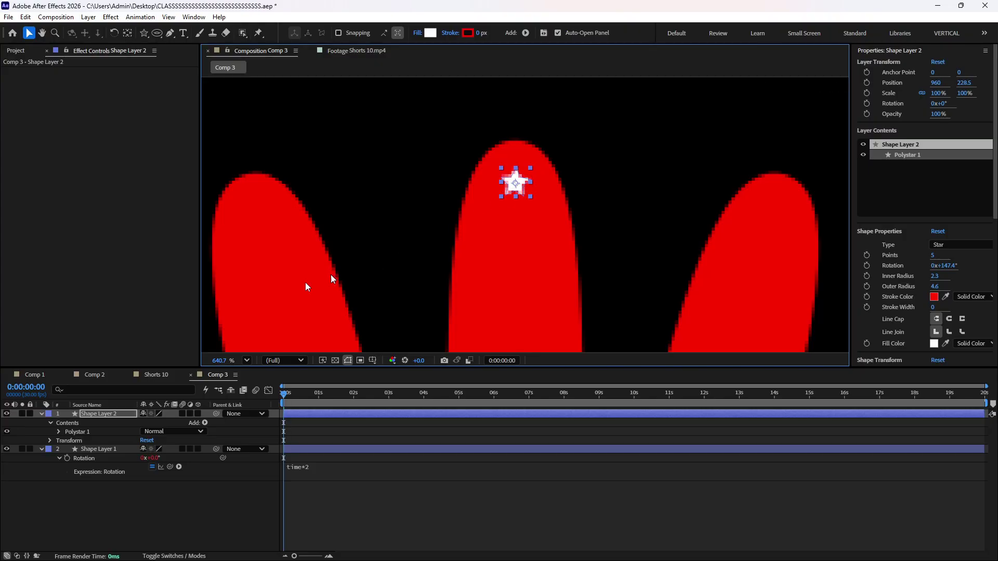
- Parent the small star's layer, Shape Layer 2, to the flower's layer, Shape Layer 1
click(114, 414)
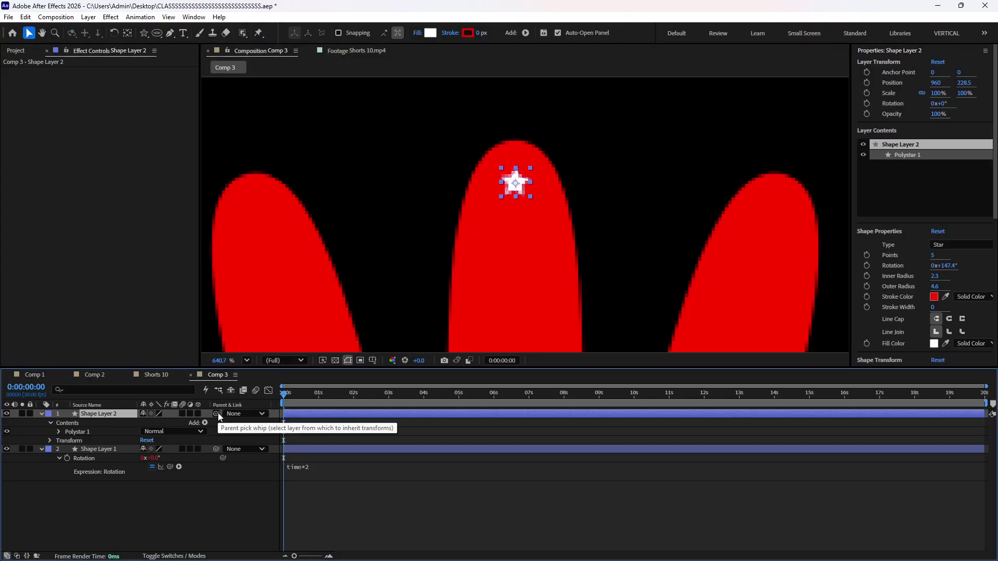
drag(216, 414, 891, 522)
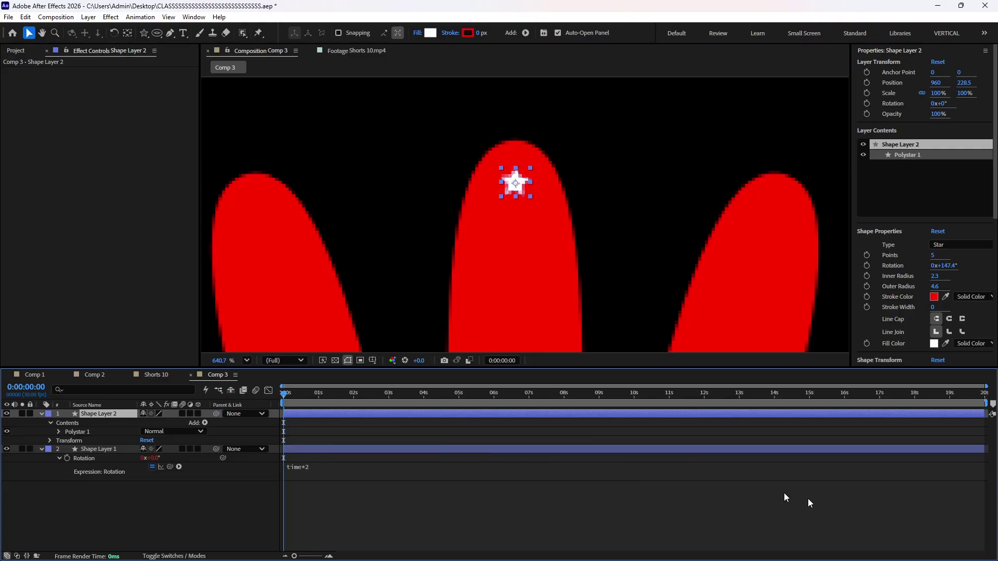
drag(216, 413, 978, 547)
drag(215, 414, 91, 451)
- Reveal the scale of both layers and inspect the small star on its petal
click(251, 503)
key(s)
key(shift+slash)
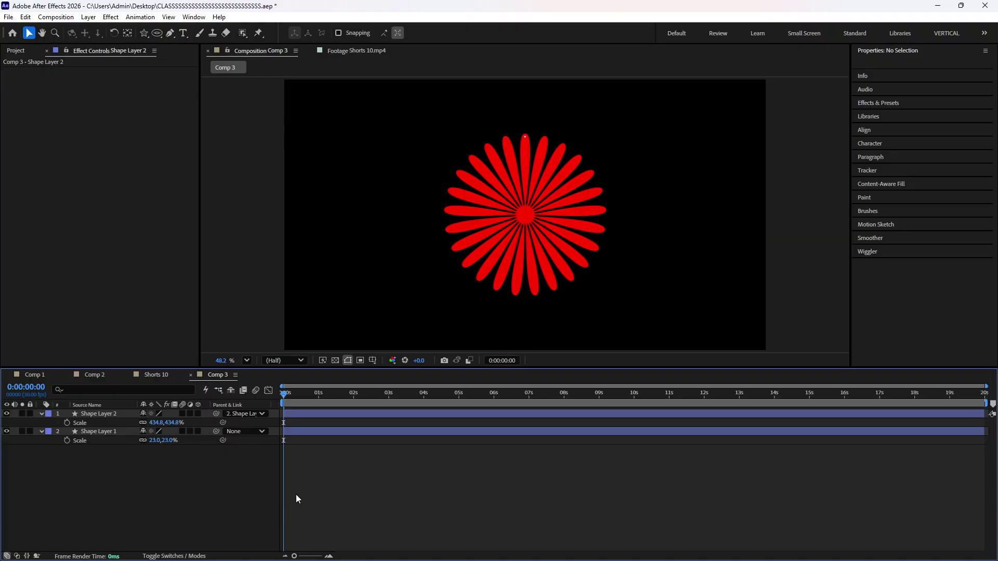
scroll(522, 145, up, 5)
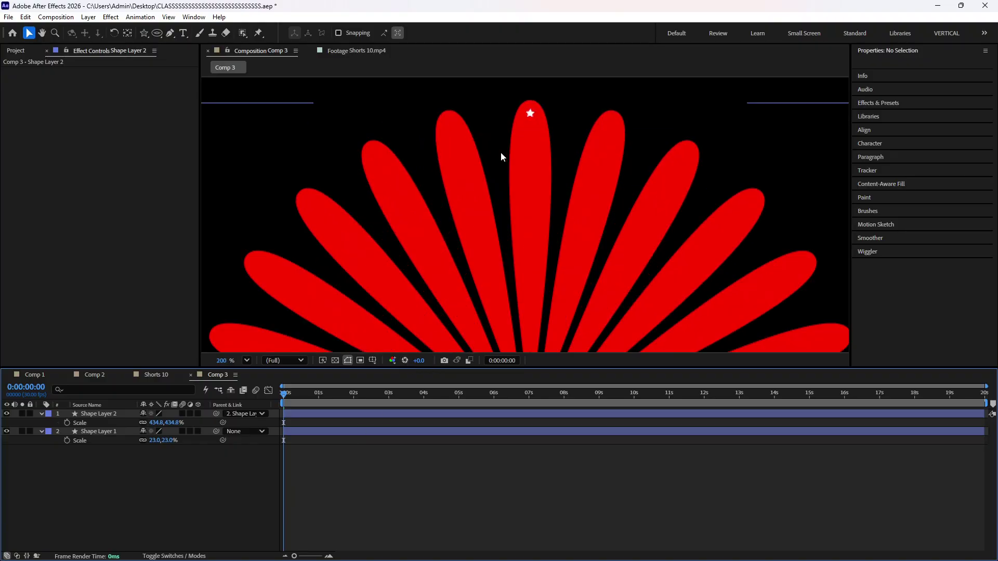
drag(289, 399, 251, 414)
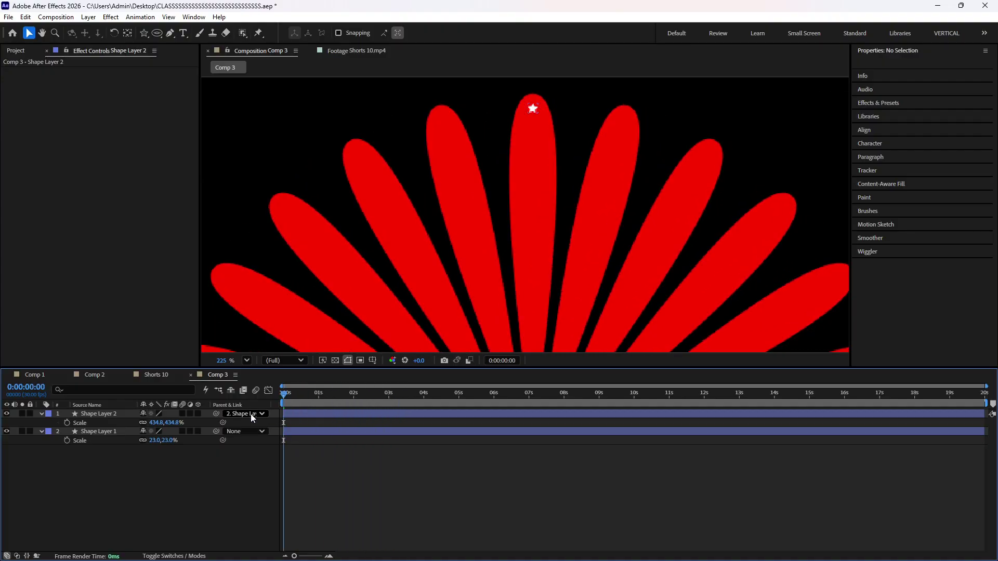
key(shift+slash)
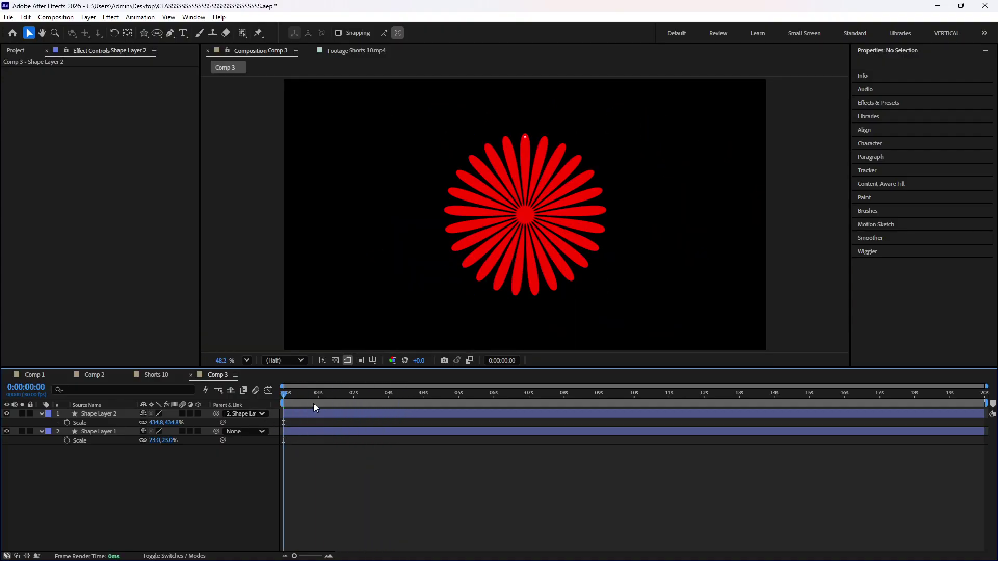
- Change the flower layer's rotation expression to time*200 and preview the spin with the attached small star
click(305, 430)
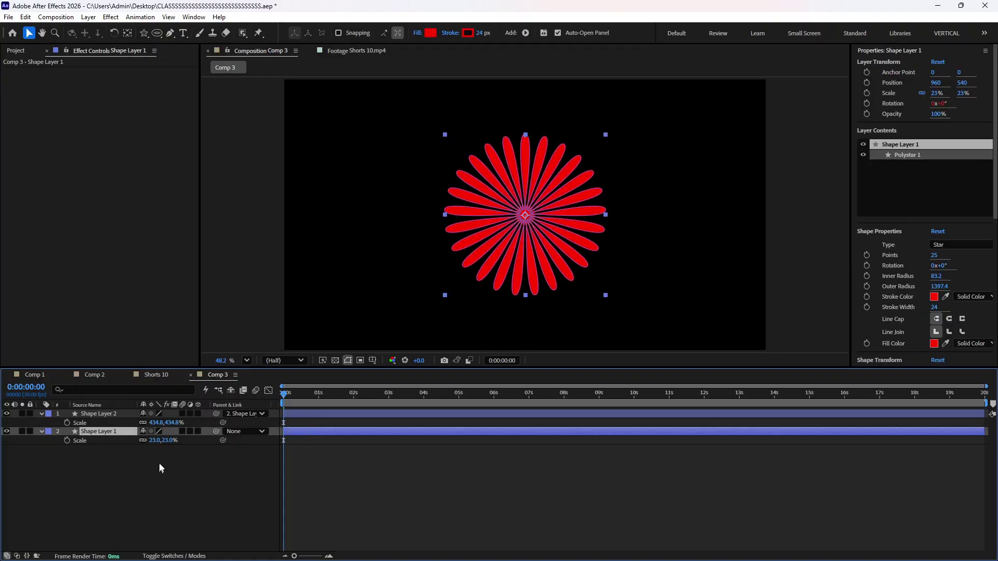
click(59, 441)
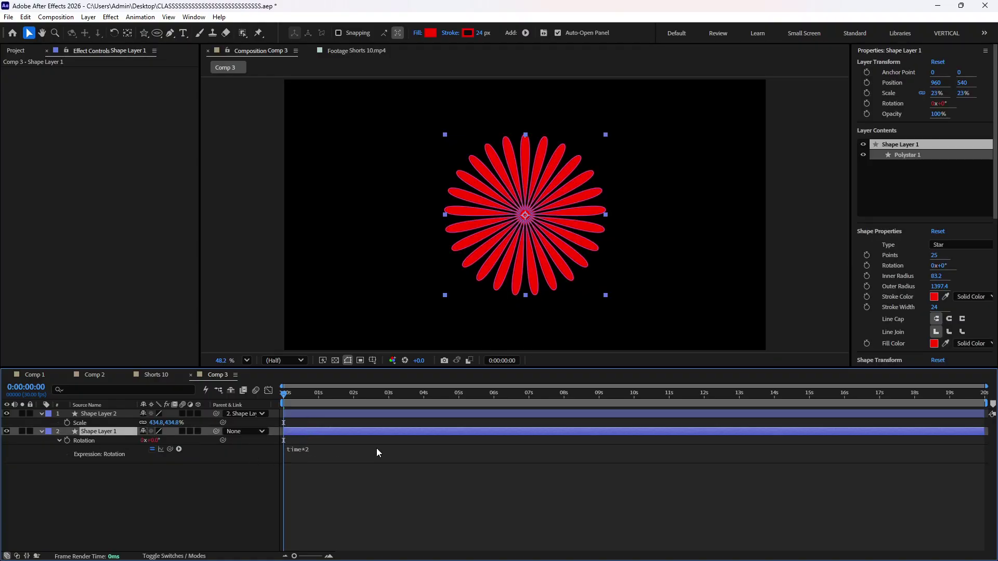
click(279, 421)
drag(286, 399, 295, 428)
click(338, 450)
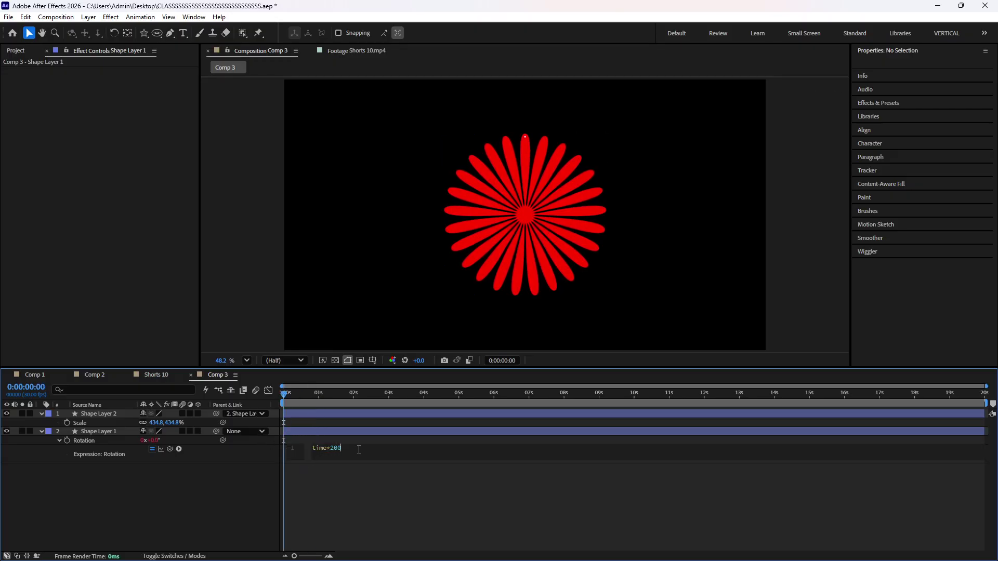
text(00)
click(381, 485)
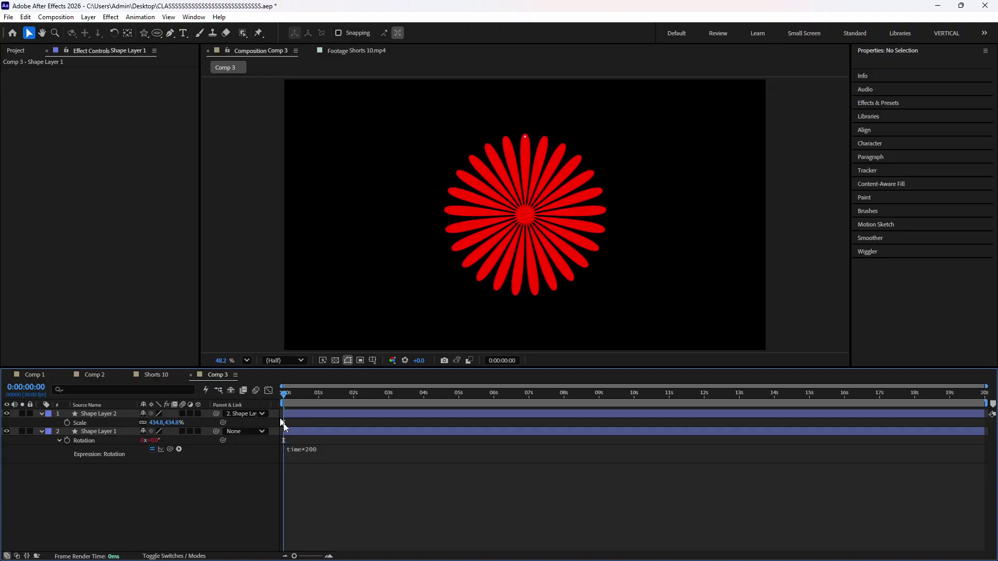
key(space)
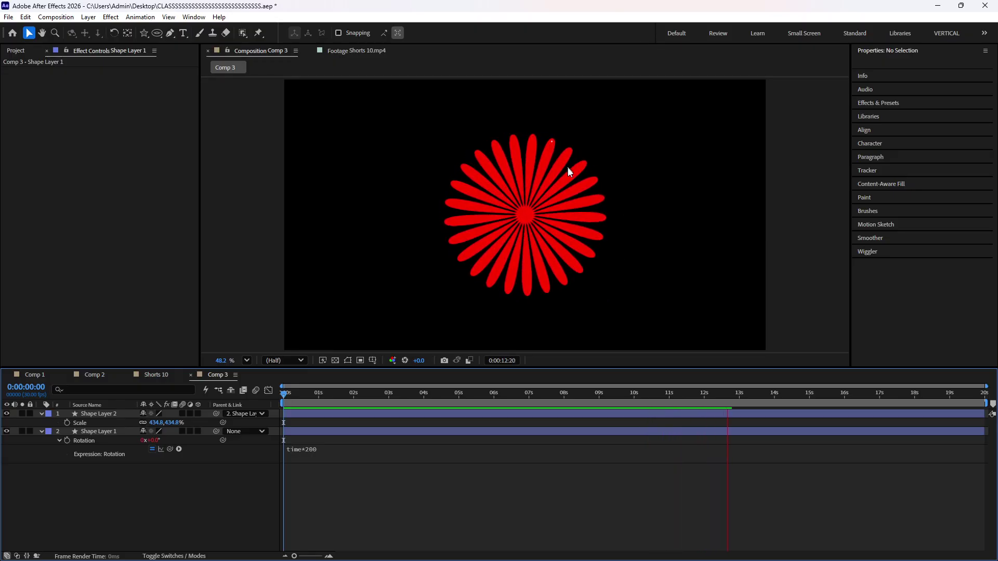
key(space)
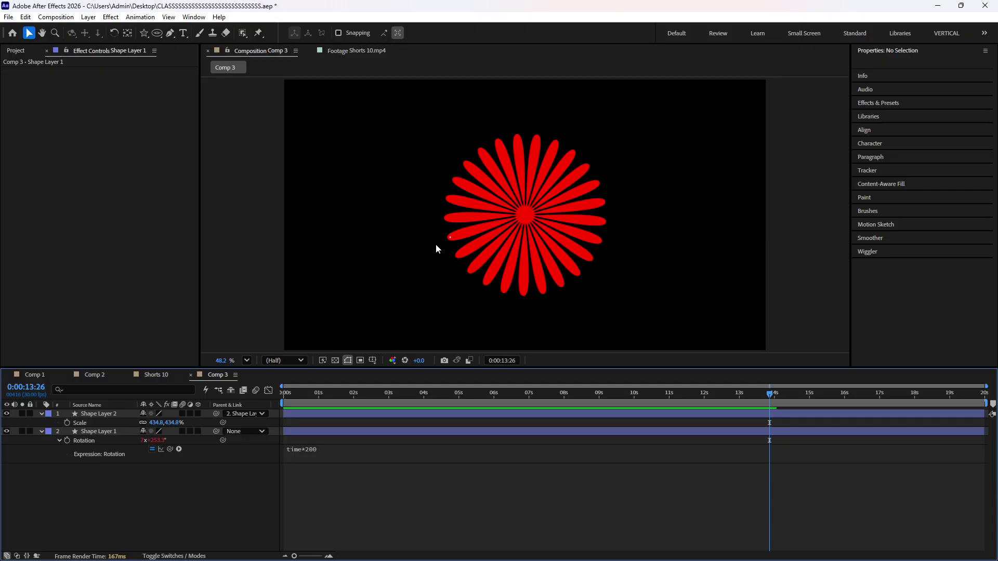
- Return the playhead to the first frame and enable motion blur for both shape layers
key(Home)
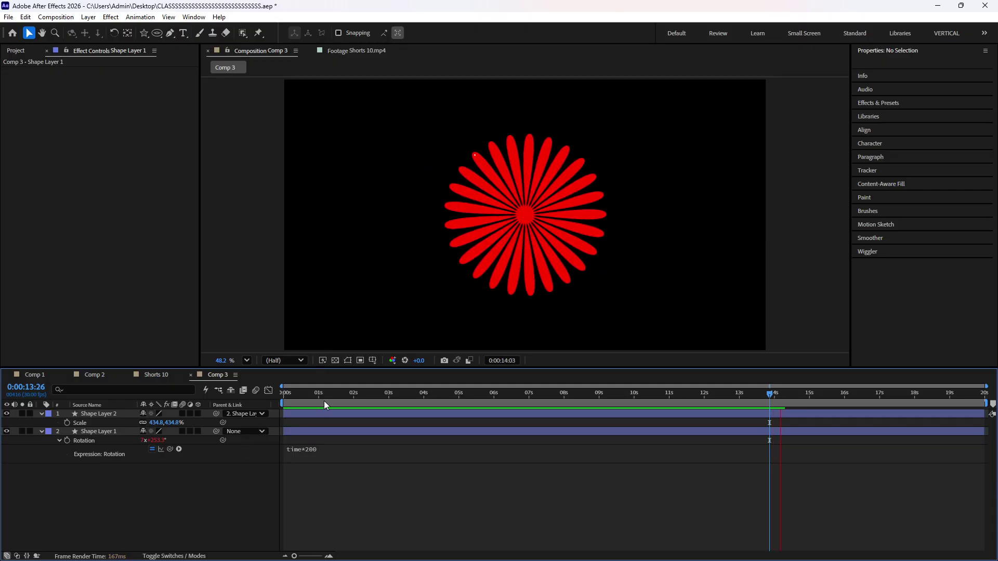
click(182, 431)
click(183, 413)
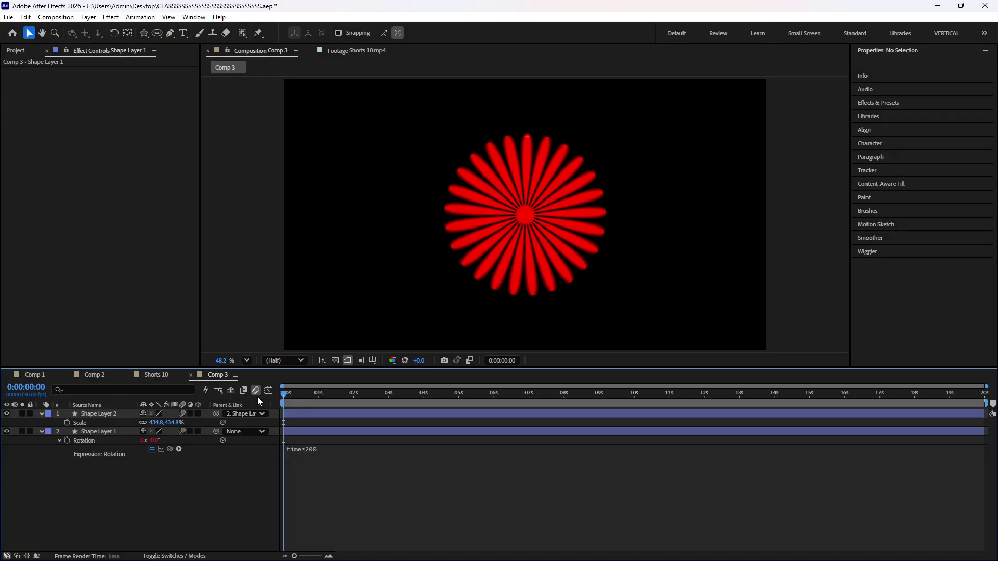
- Preview the flower's spin with motion blur, and play it again without motion blur for comparison
key(space)
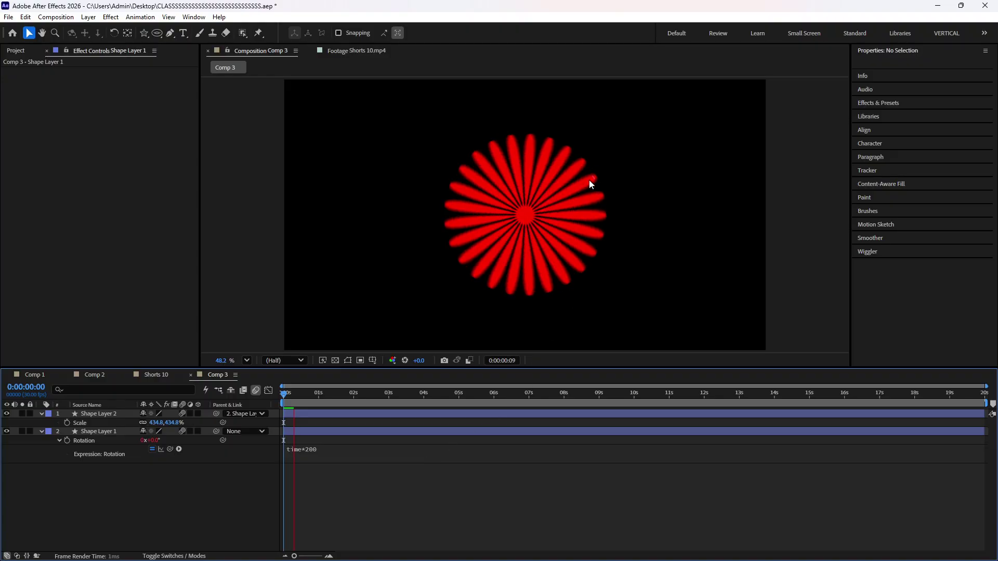
key(space)
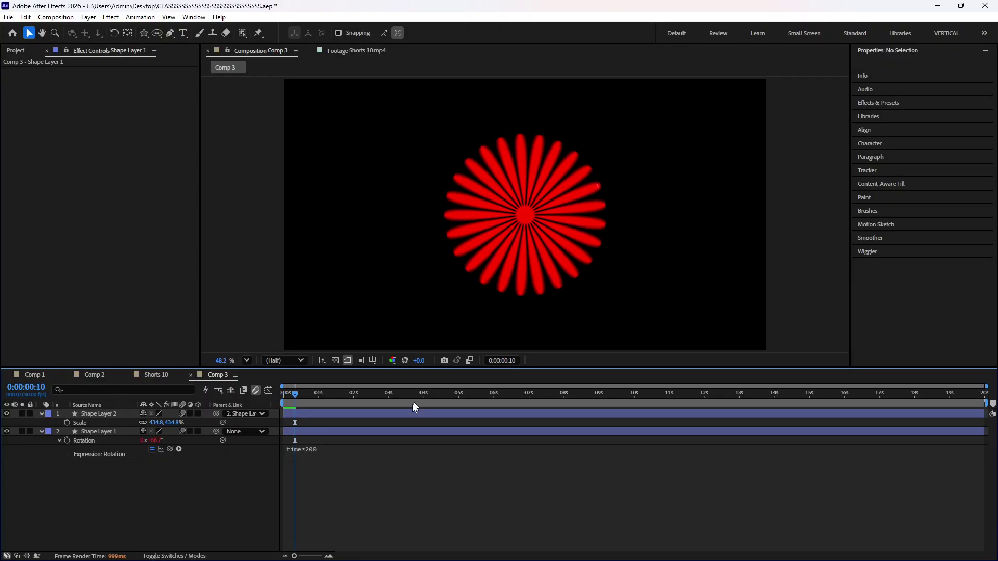
key(space)
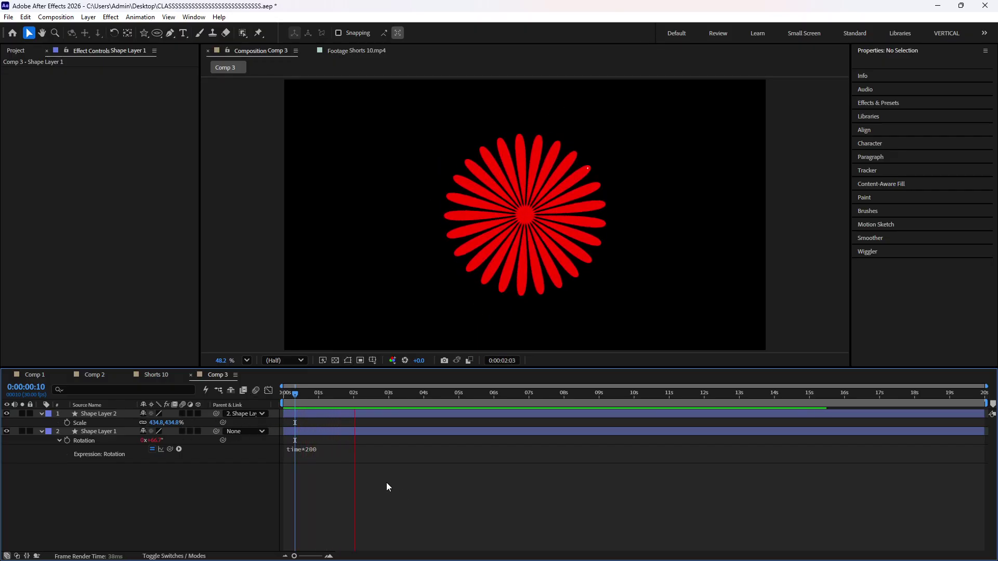
- Change the flower layer's fill color to a dark violet-blue, 2D008A
click(329, 434)
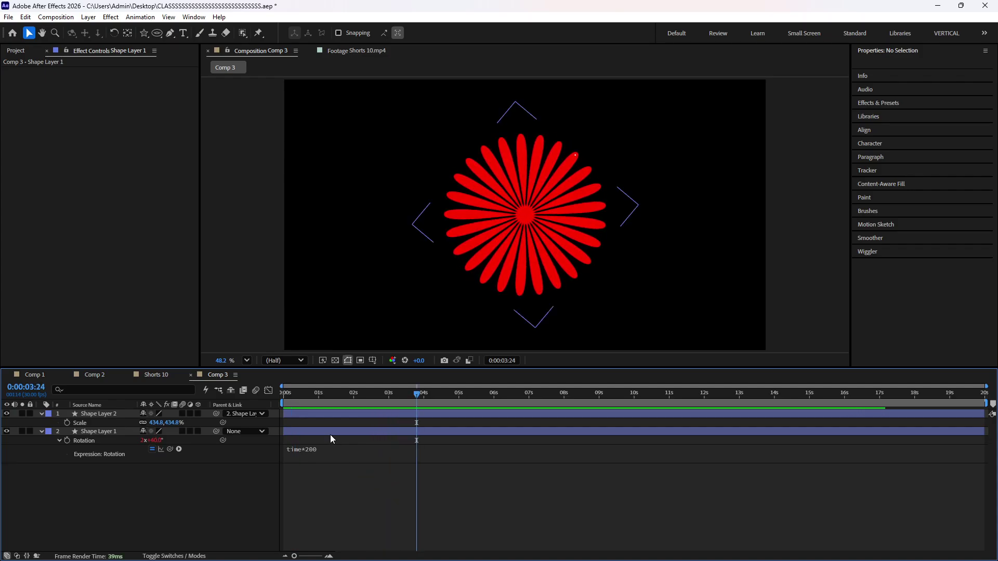
click(421, 33)
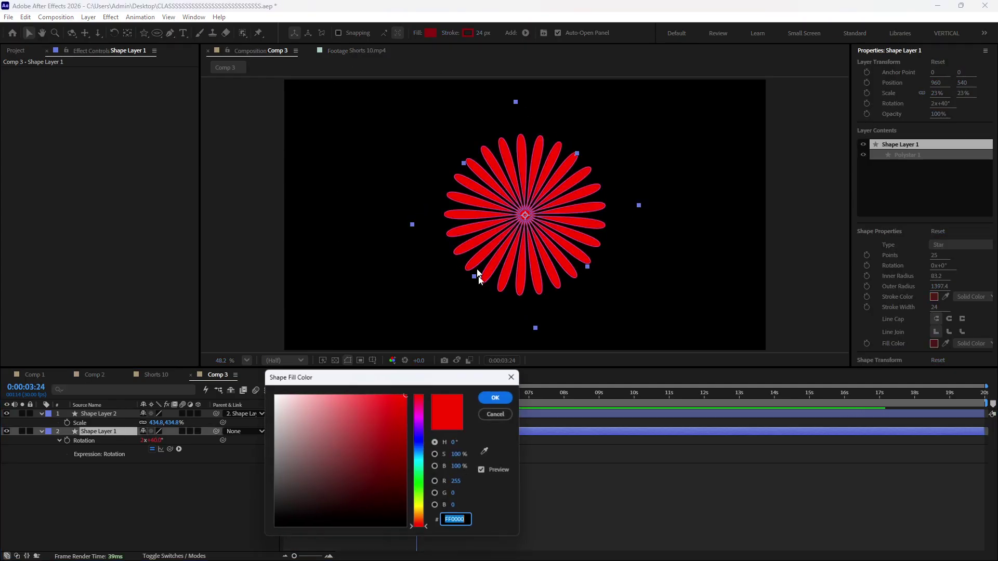
mouse_move(415, 450)
mouse_down()
mouse_move(417, 430)
mouse_move(405, 454)
mouse_up()
click(409, 448)
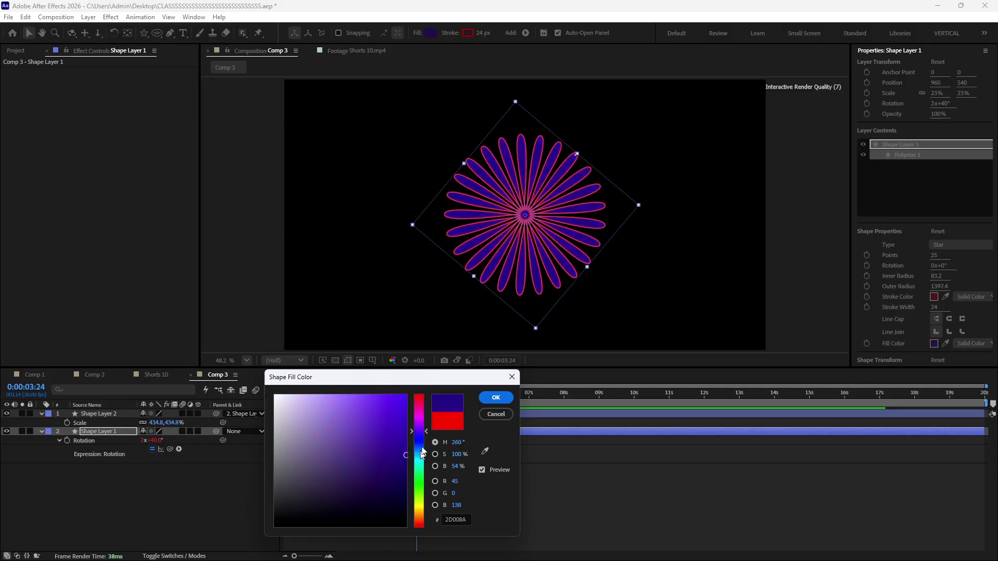
click(495, 398)
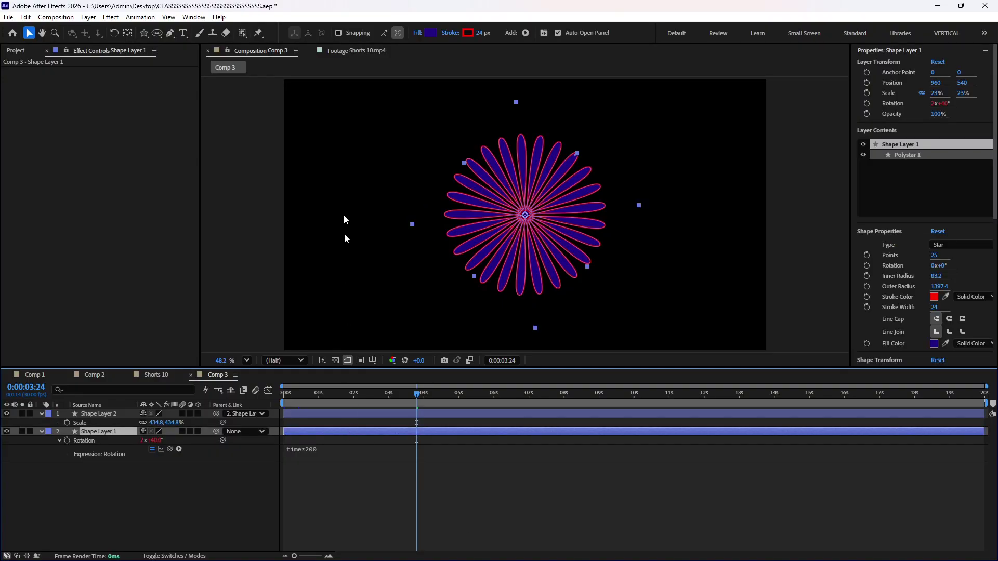
- Reduce the flower's stroke width to 0 px and preview the spin without an outline
drag(480, 34, 448, 39)
click(367, 497)
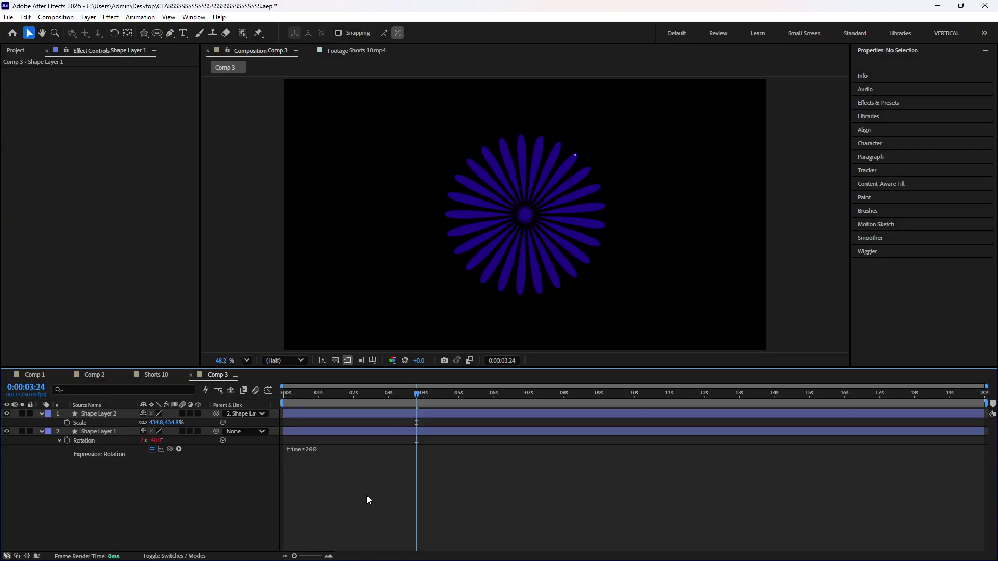
key(space)
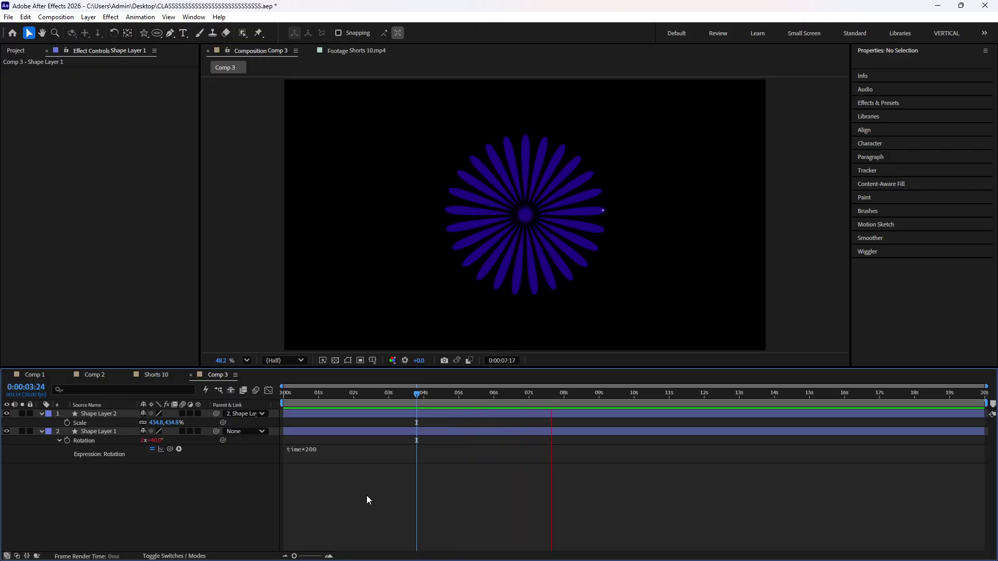
key(space)
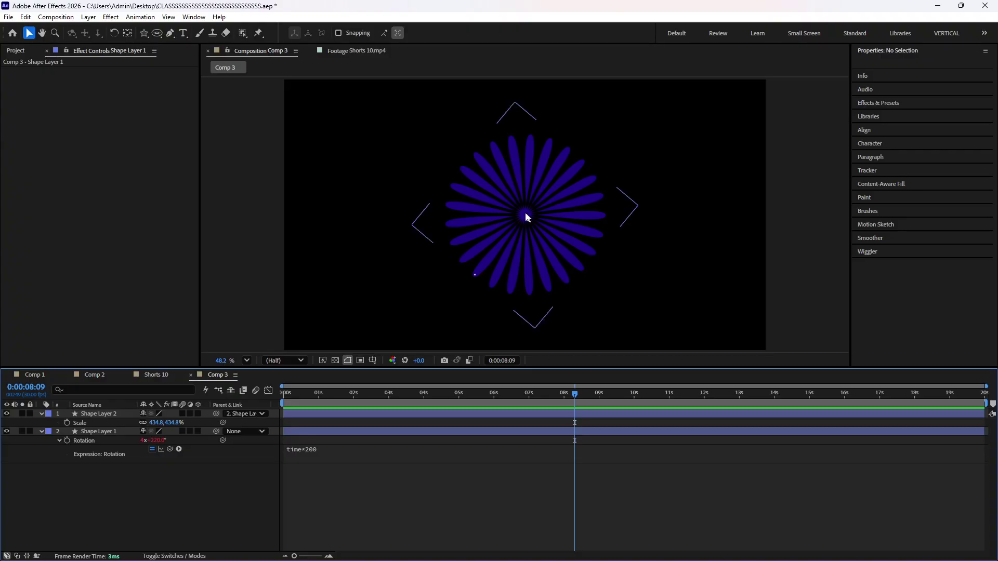
- Move the flower into the composition's upper-right corner so only part of it shows, and preview the spin there
drag(526, 217, 792, 88)
click(626, 487)
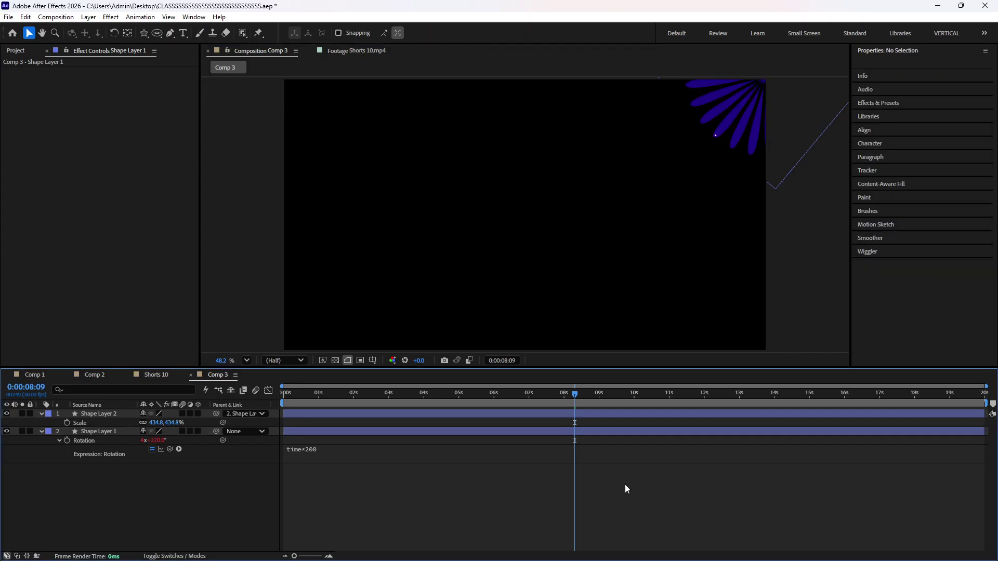
key(space)
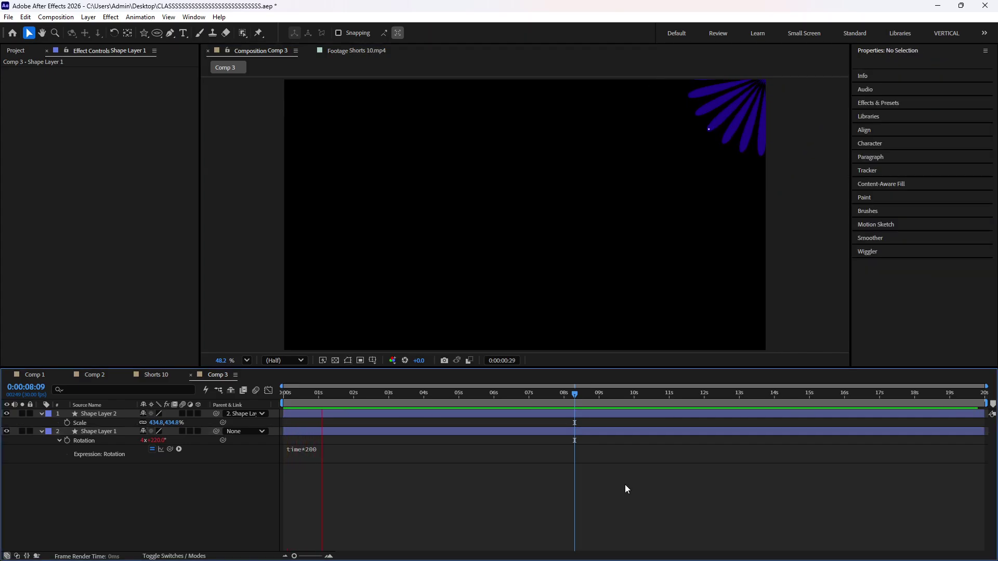
key(space)
- Slow the flower's rotation expression to time*20 and preview the result
click(358, 451)
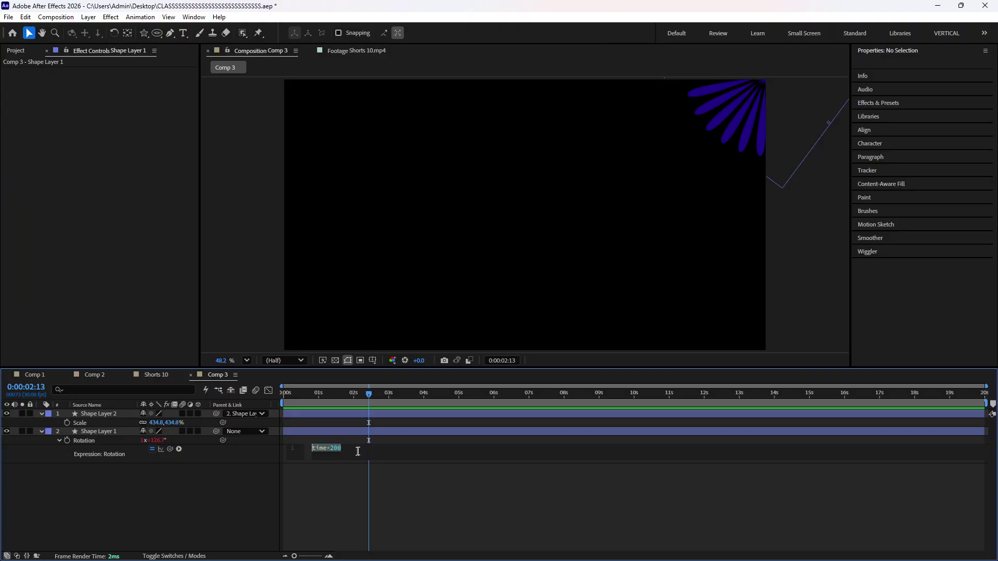
click(349, 446)
key(BackSpace)
click(373, 520)
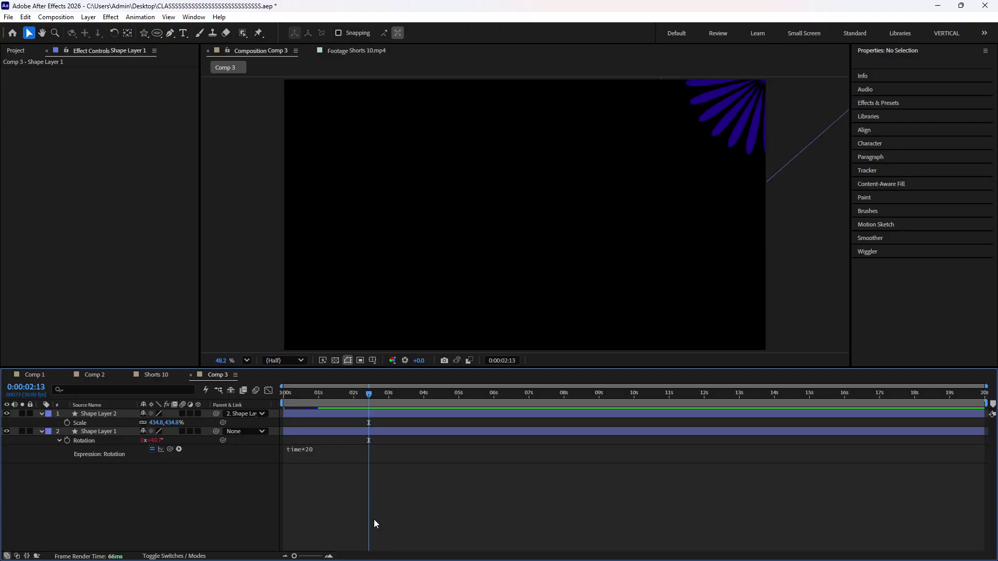
key(space)
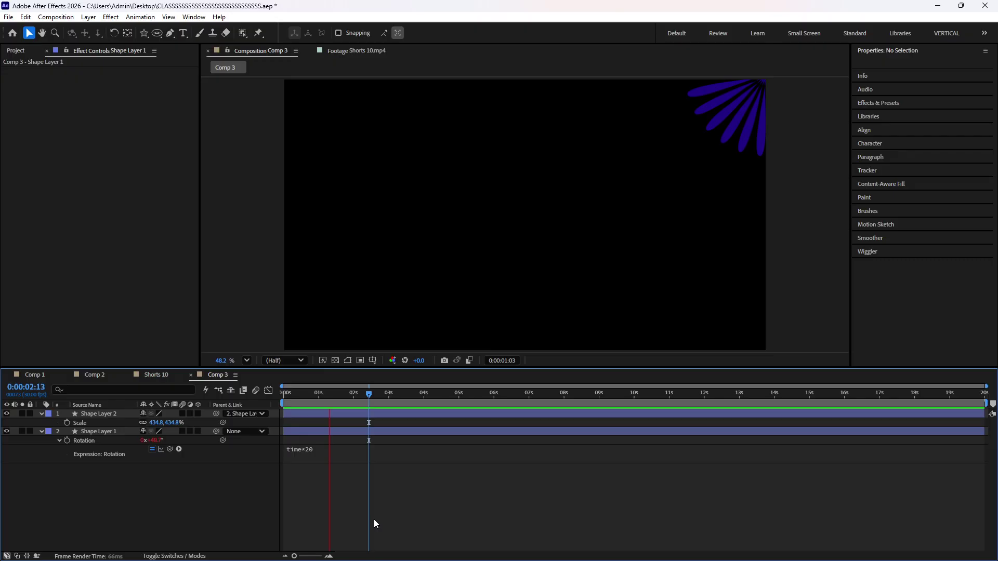
key(space)
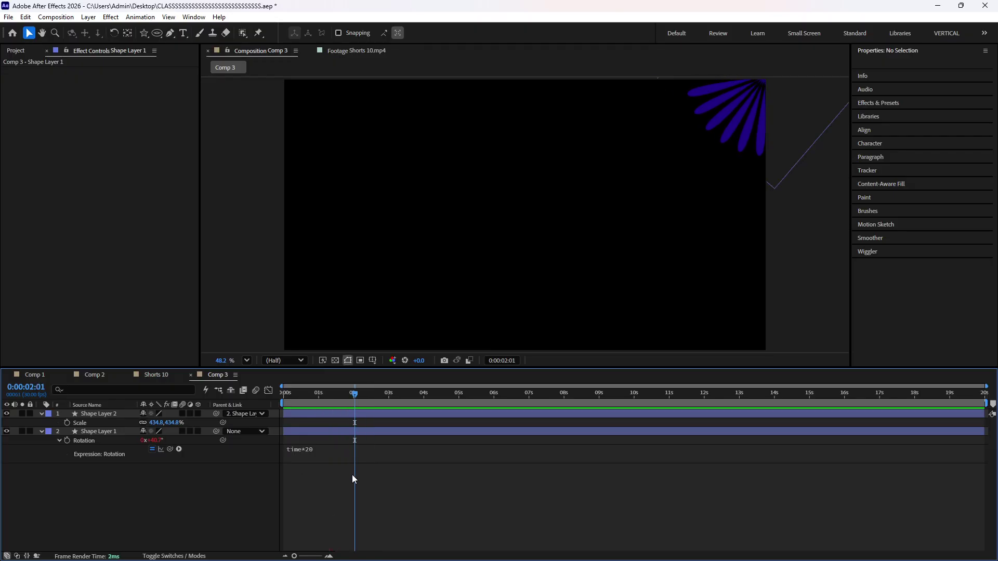
- Add an adjustment layer with a Gaussian Blur of 65.9 blurriness and preview the softened flower
key(ctrl+alt+y)
key(ctrl+space)
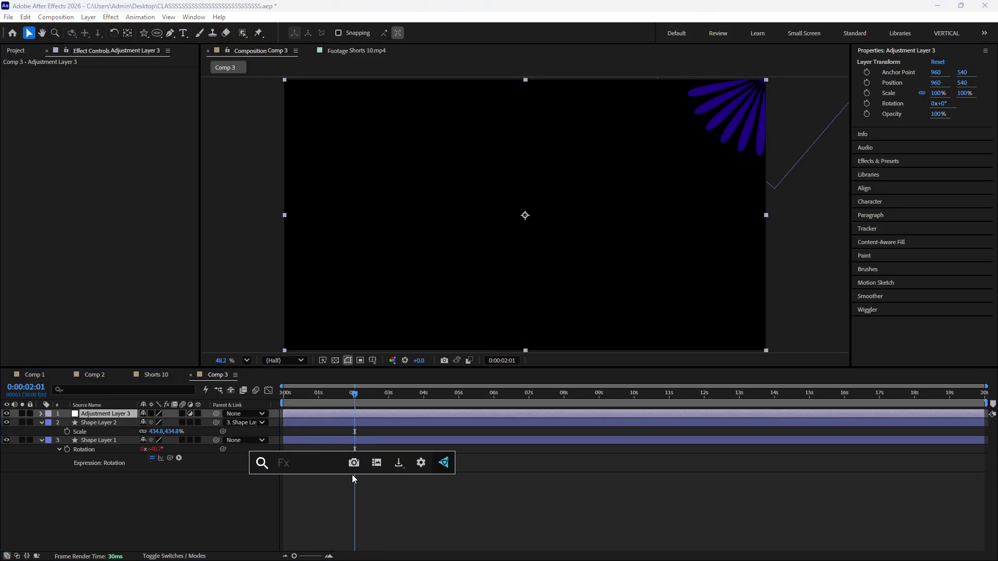
text(gaussian)
key(Return)
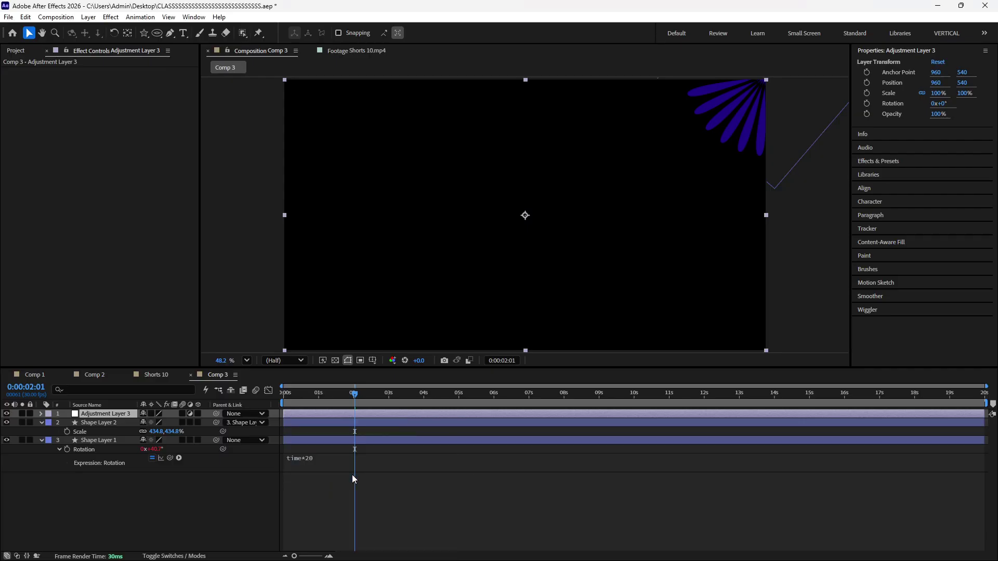
drag(113, 80, 134, 80)
click(425, 504)
key(space)
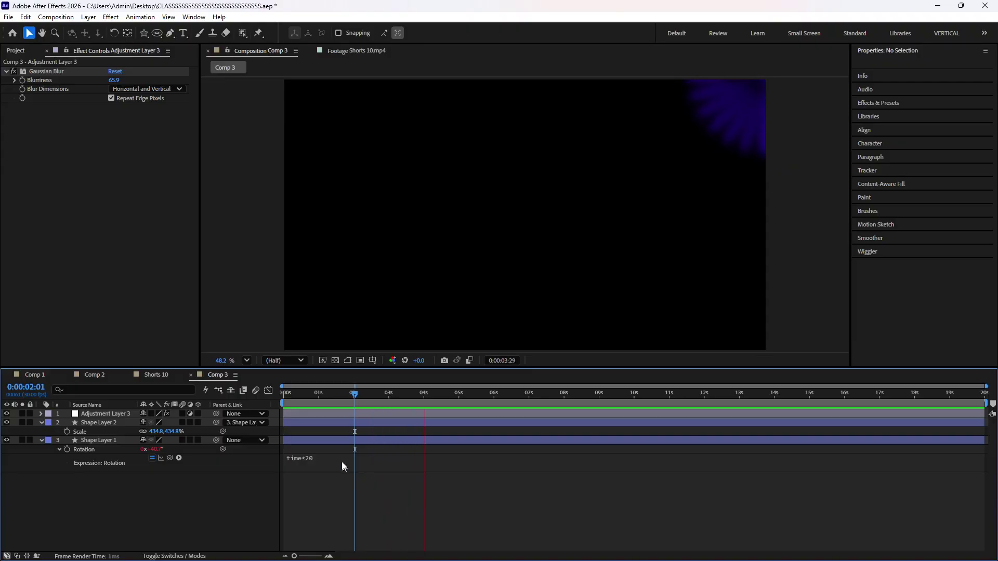
- Apply the Deep Glow 2 effect to the flower layer, Shape Layer 1, and preview the glow
click(339, 440)
key(ctrl+space)
text(deep)
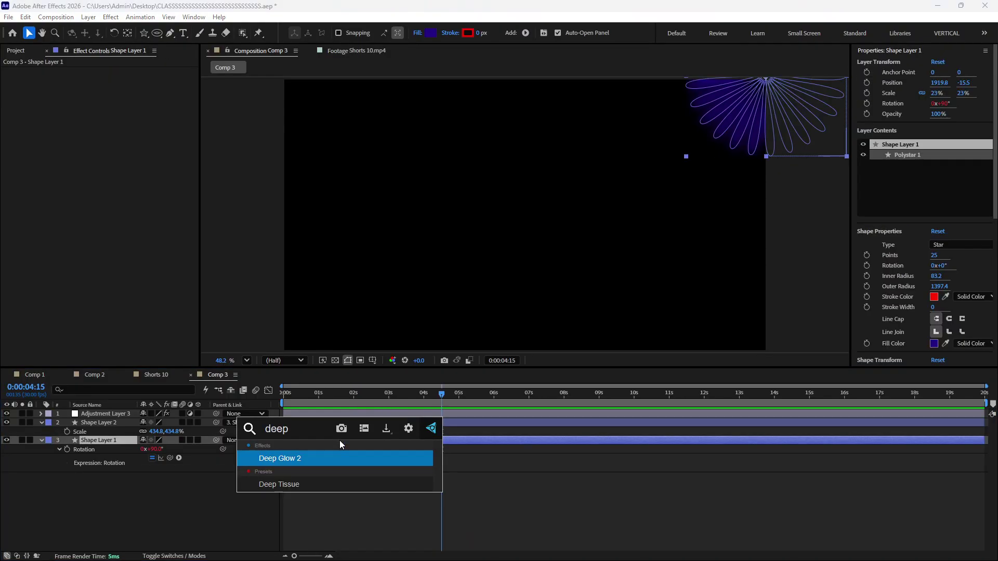
key(Return)
key(space)
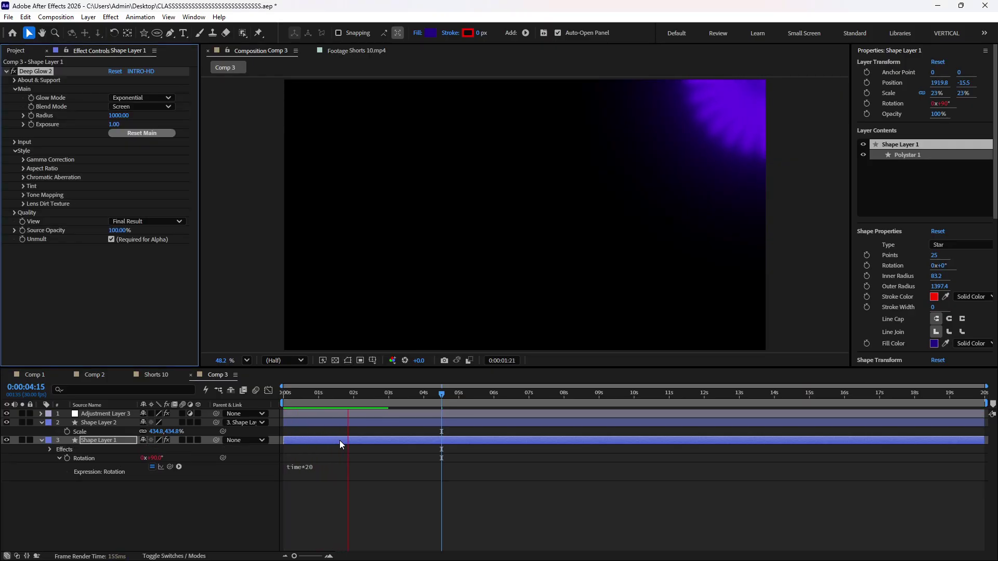
- Clear the flower's rotation expression and re-enter it as time*20
click(359, 468)
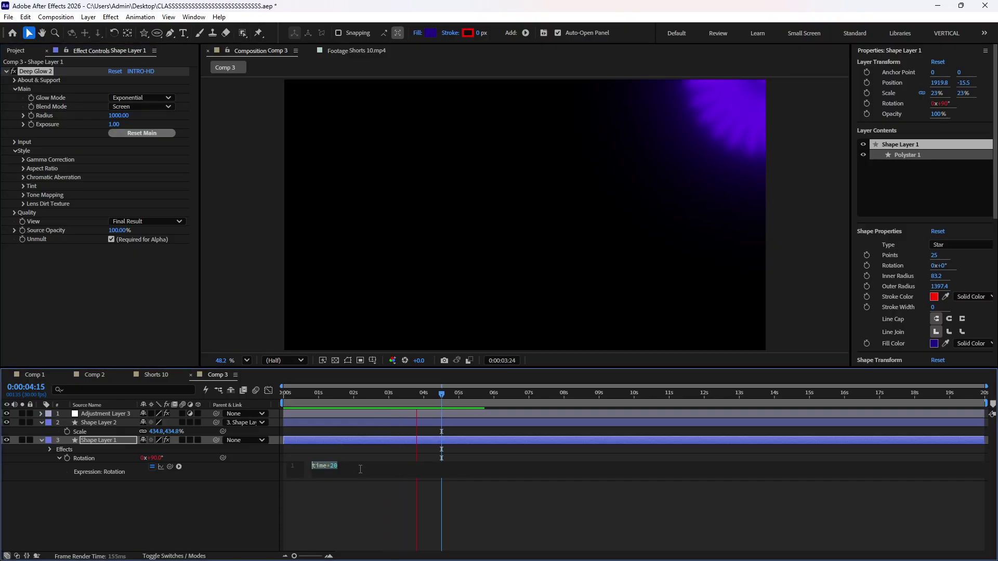
key(BackSpace)
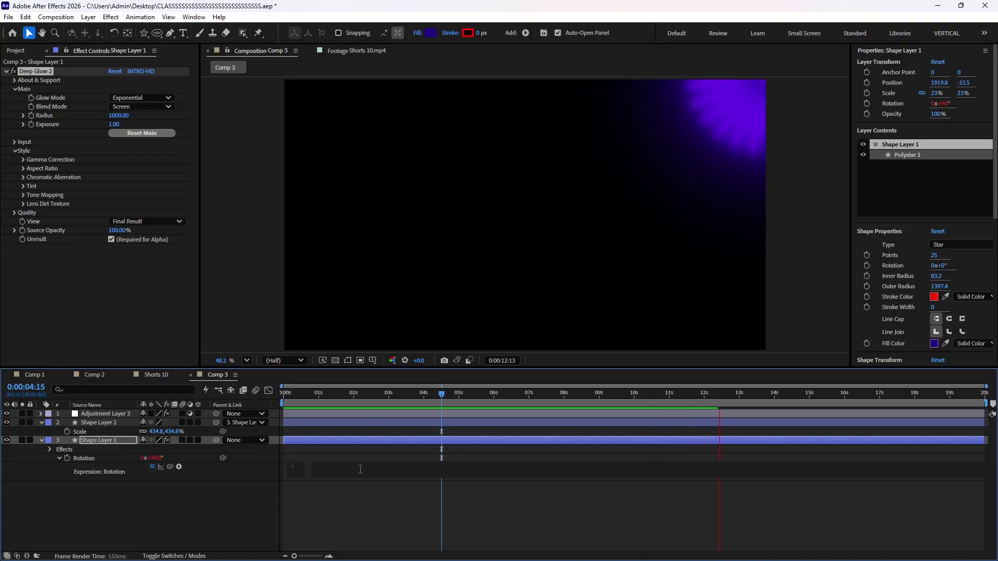
text(time*20)
click(377, 509)
- Undo the glow, blur, position and color changes back to the centered red flower, with the playhead at the first frame
key(ctrl+Up)
key(ctrl+Up)
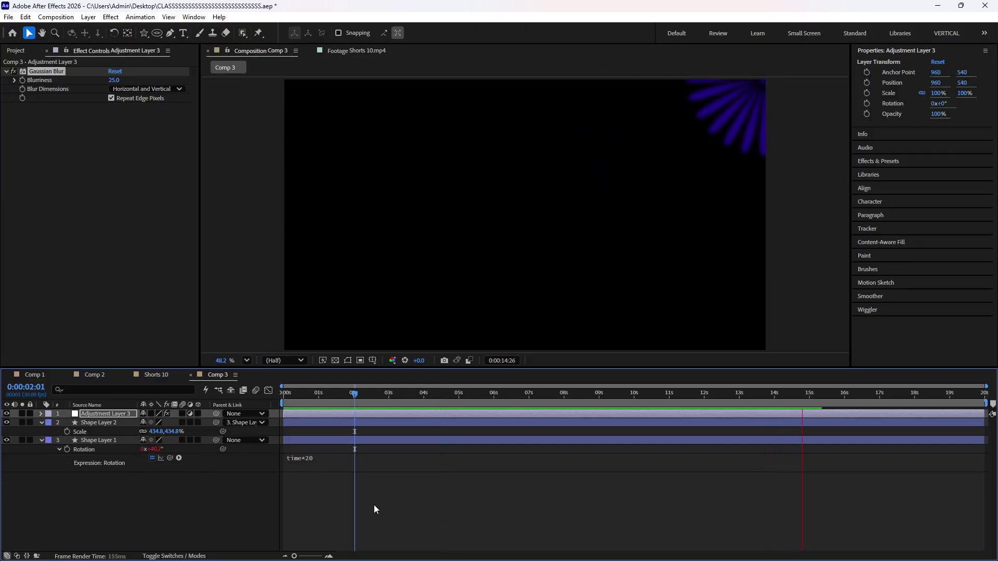
key(Delete)
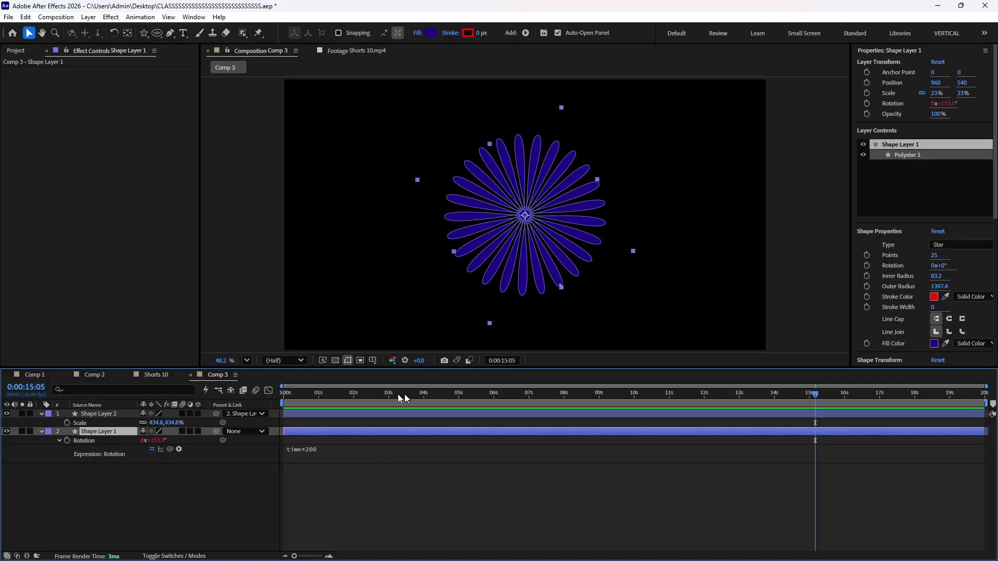
drag(404, 394, 284, 394)
click(323, 469)
key(ctrl+z)
key(ctrl+z)
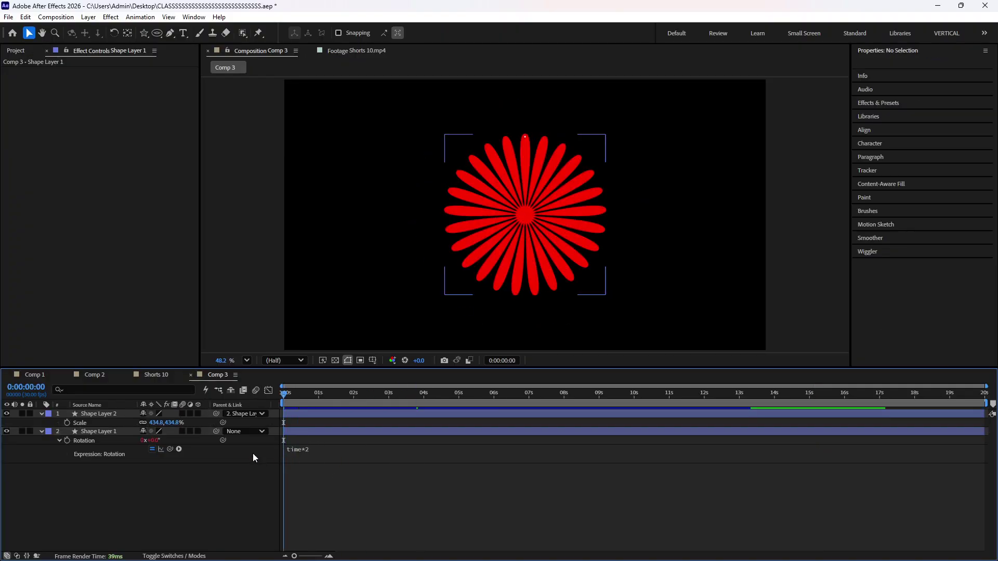
- Delete both shape layers from Comp 3 and save the project
click(109, 431)
shift+click(112, 414)
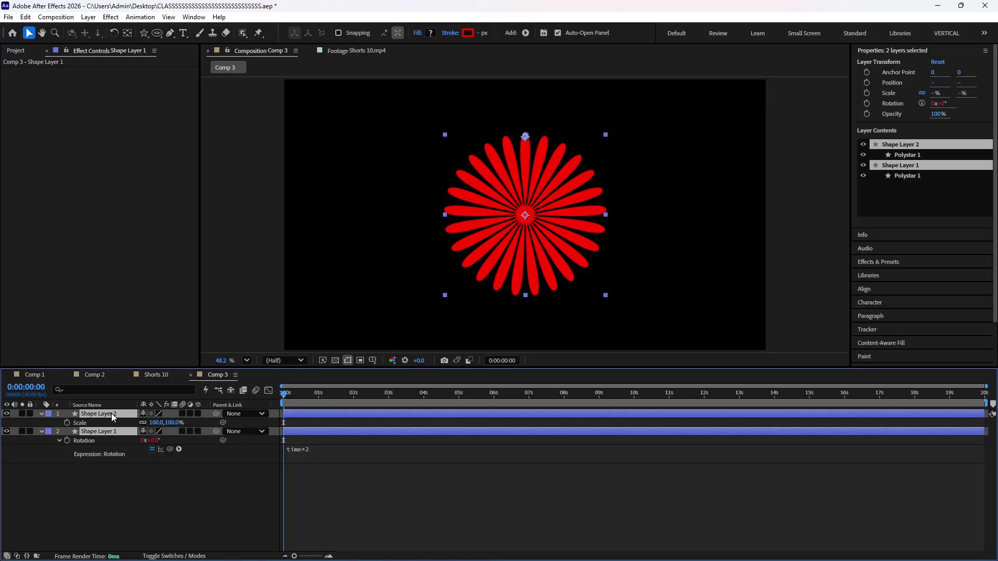
key(Delete)
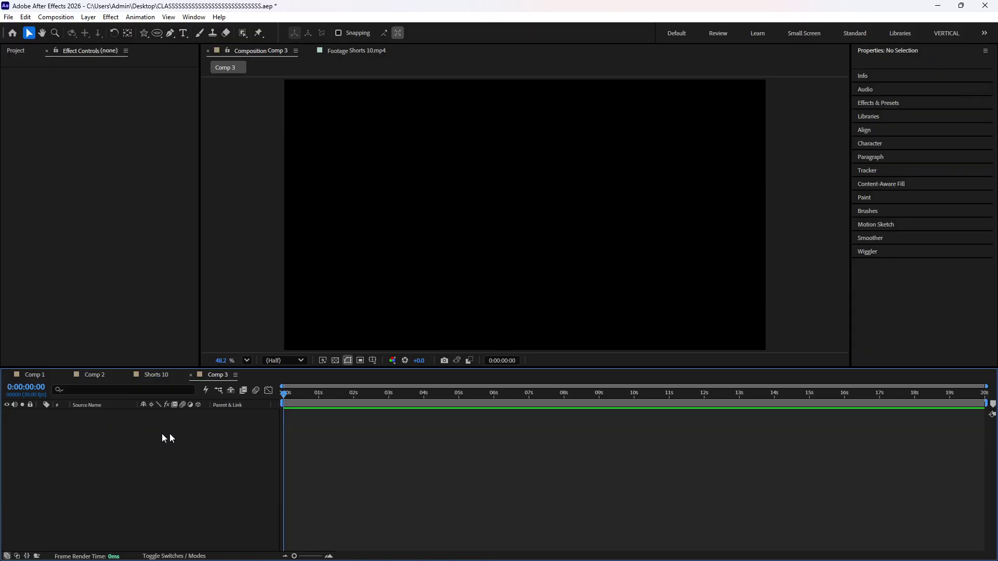
key(ctrl+s)
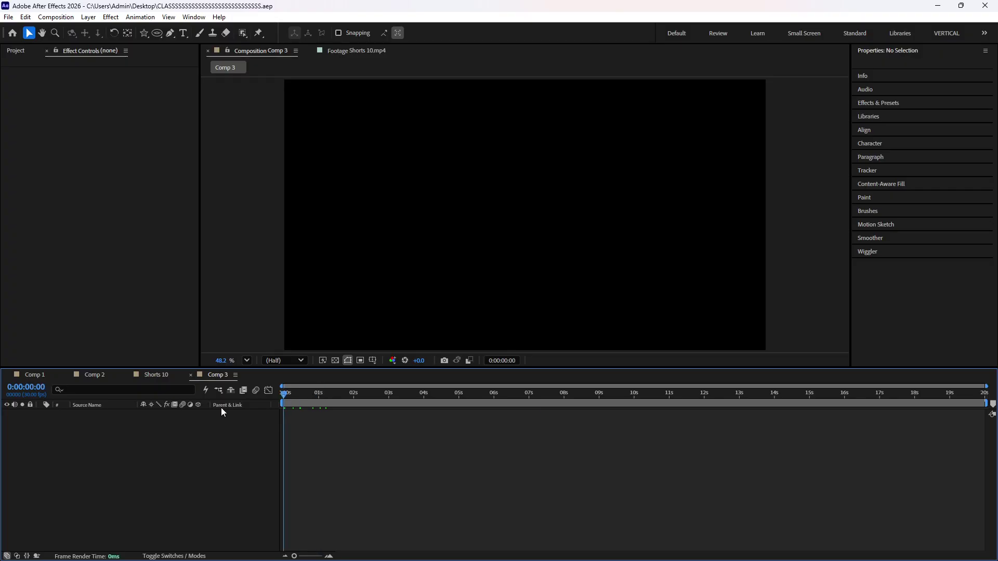
- Open the list of shape tools and switch from the Star tool to the Rectangle tool
click(143, 33)
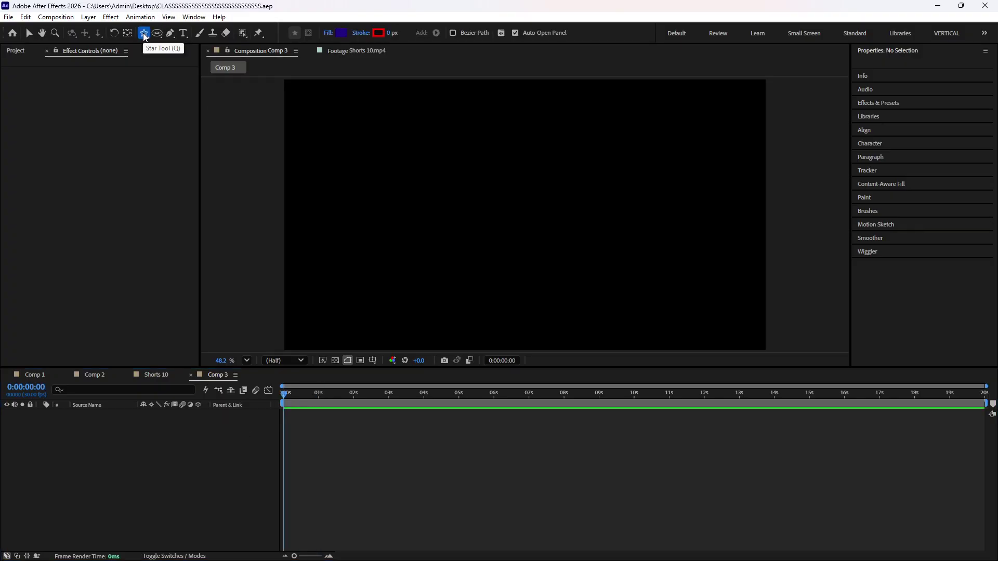
click(144, 33)
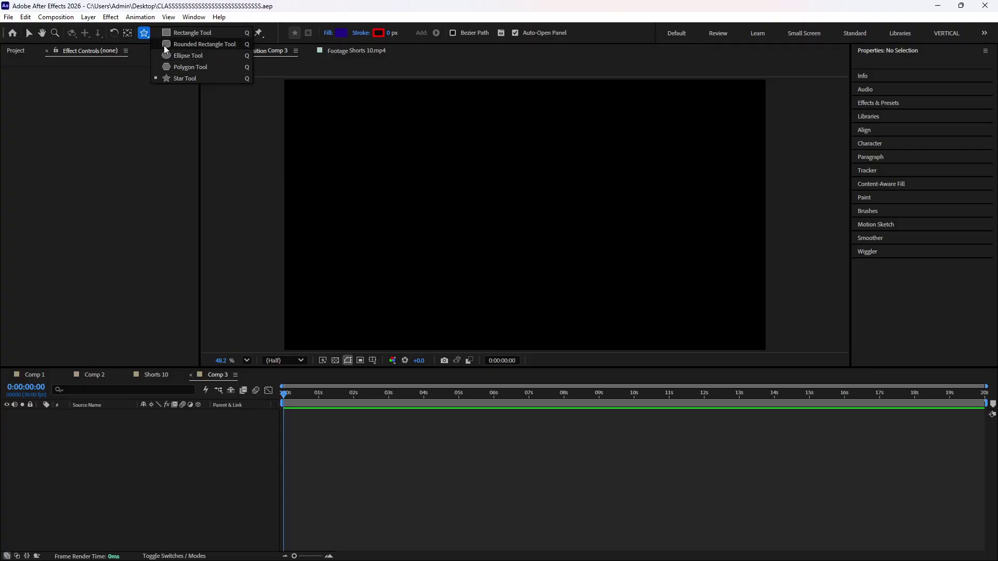
click(189, 32)
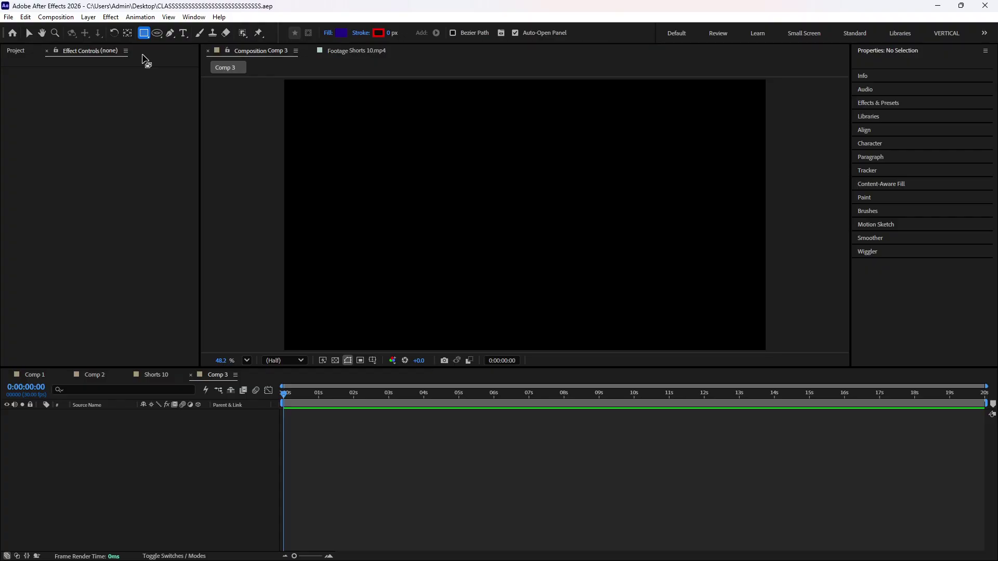
- Set up the Pen tool with no fill and a white (FFFFFF) stroke
click(170, 33)
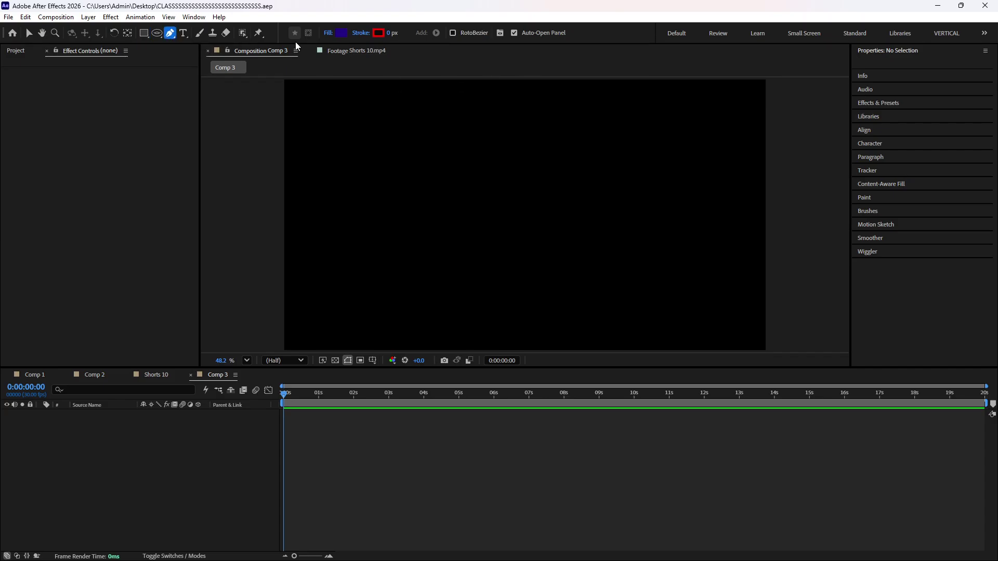
click(328, 33)
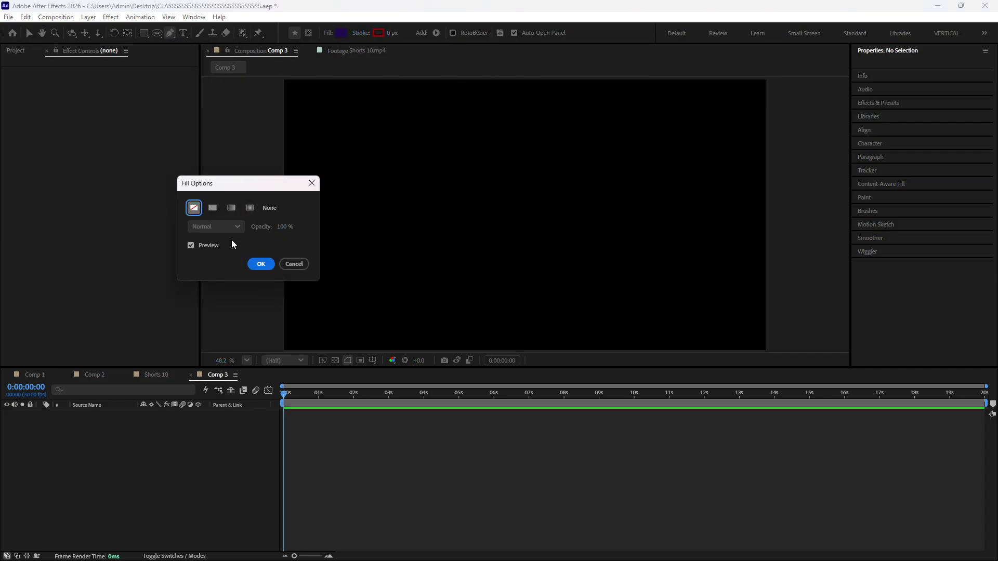
click(261, 263)
click(378, 33)
drag(317, 447, 205, 339)
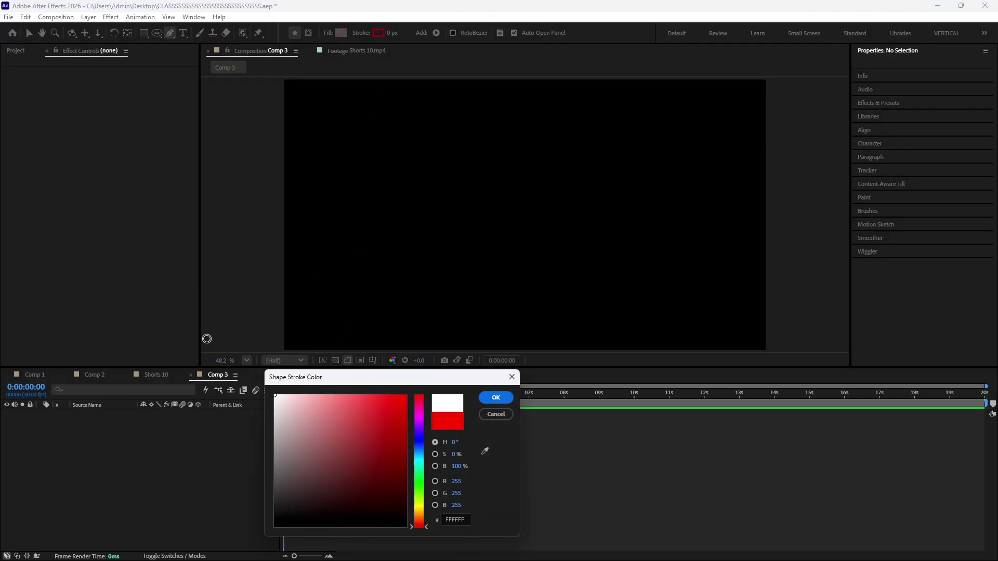
click(494, 398)
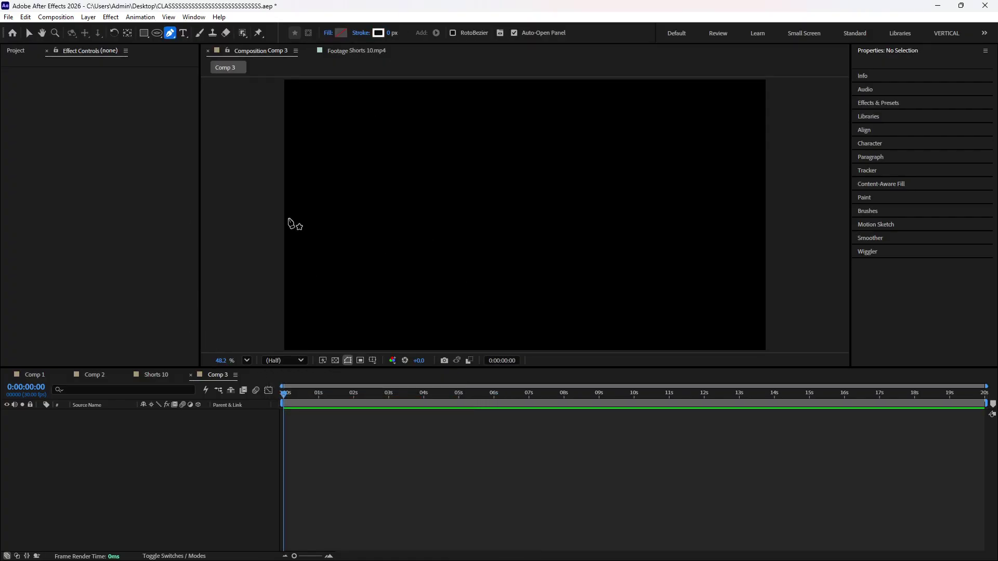
- Draw a straight horizontal line across the composition with a 46 px stroke width and center it in the frame
click(348, 225)
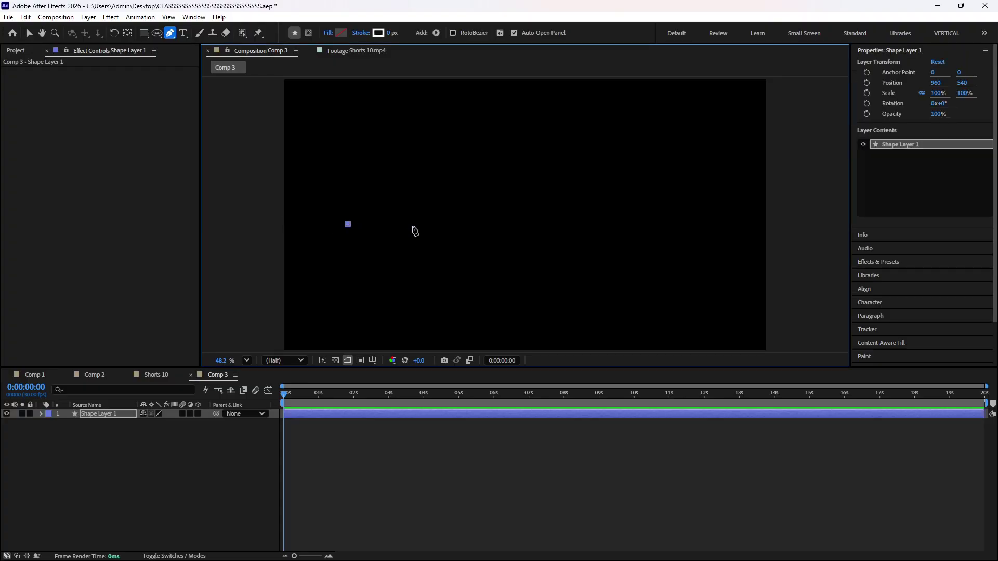
click(724, 220)
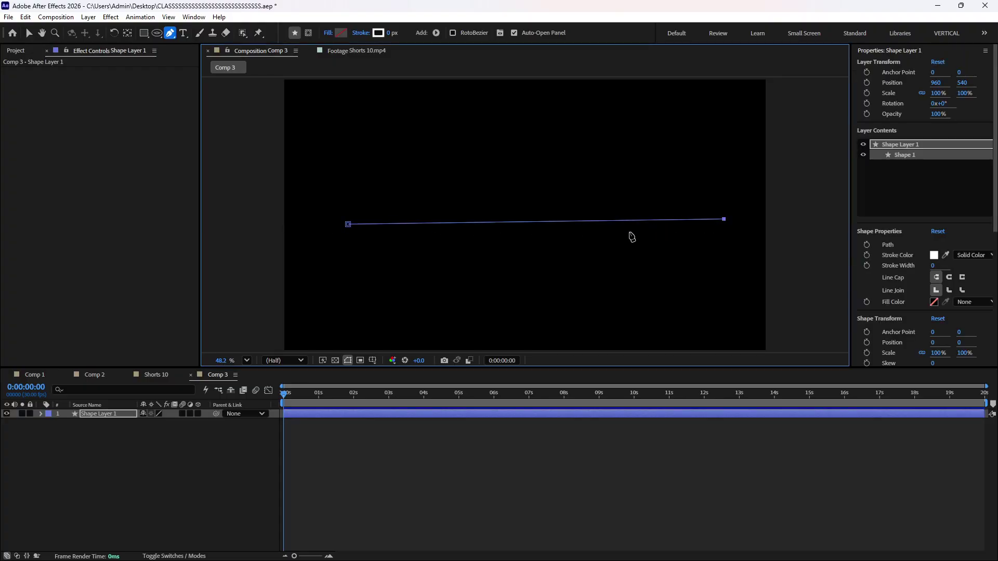
key(ctrl+z)
click(716, 224)
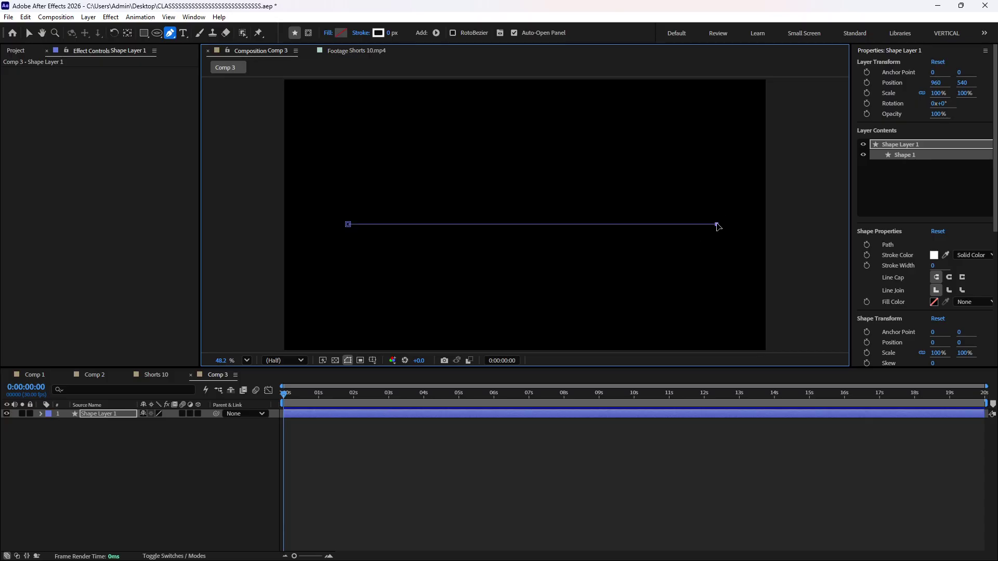
drag(388, 33, 532, 488)
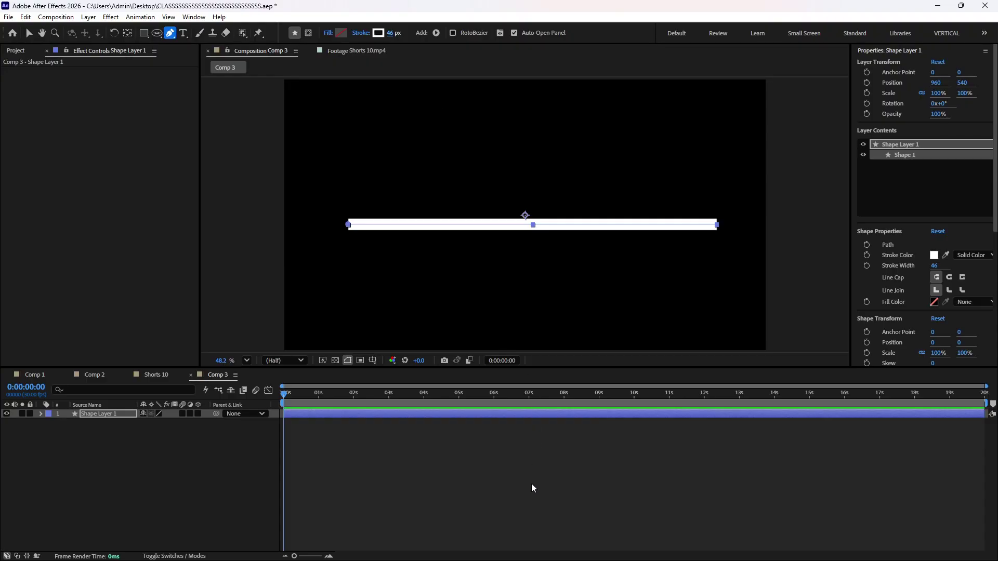
click(444, 432)
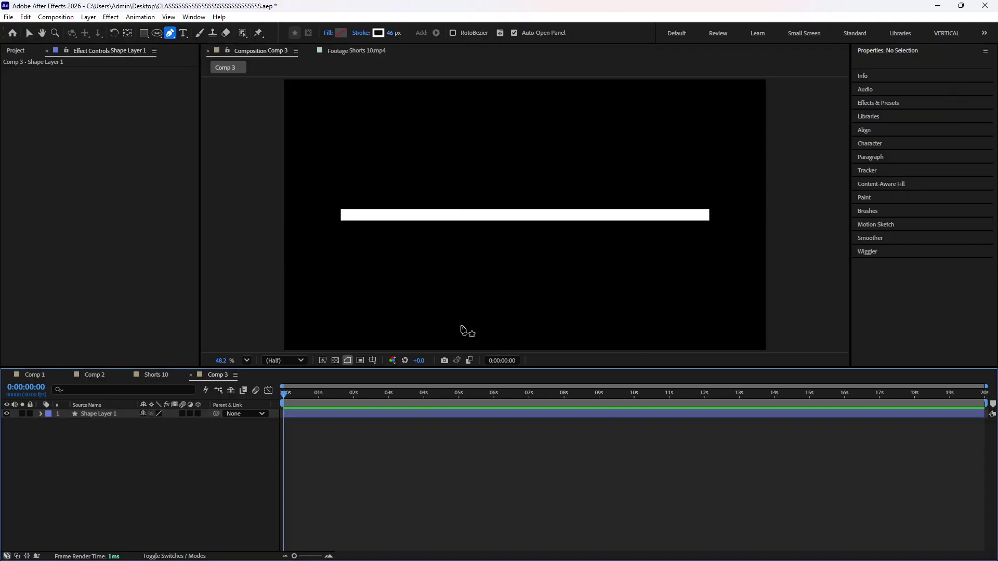
- Examine the left end of the white line at high magnification and return to the full composition view
scroll(490, 251, up, 2)
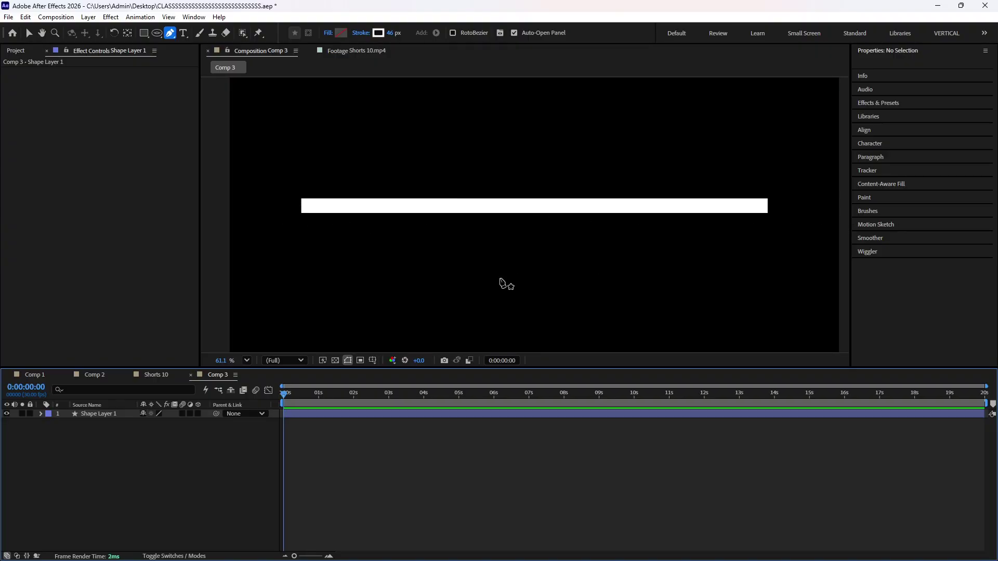
key(v)
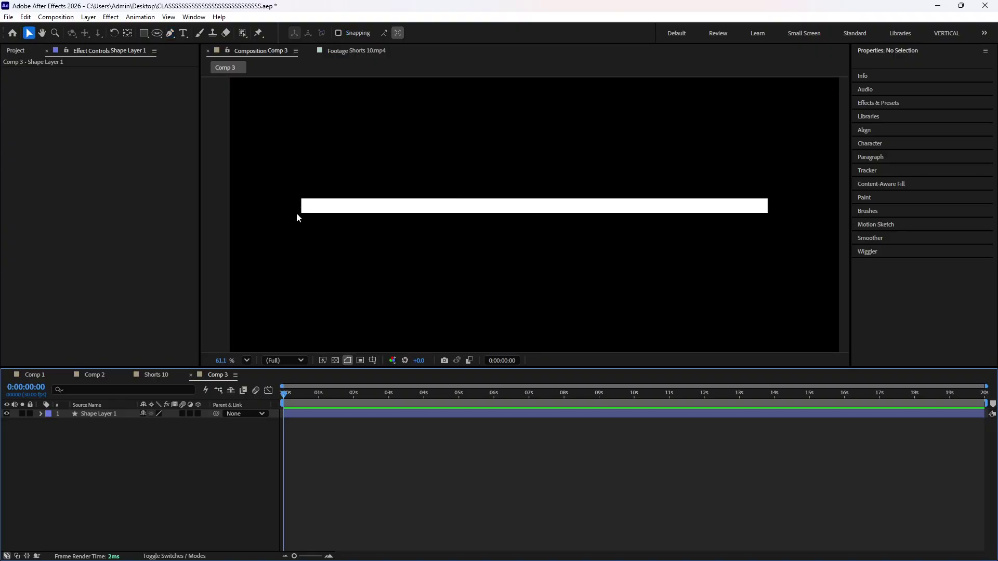
click(321, 210)
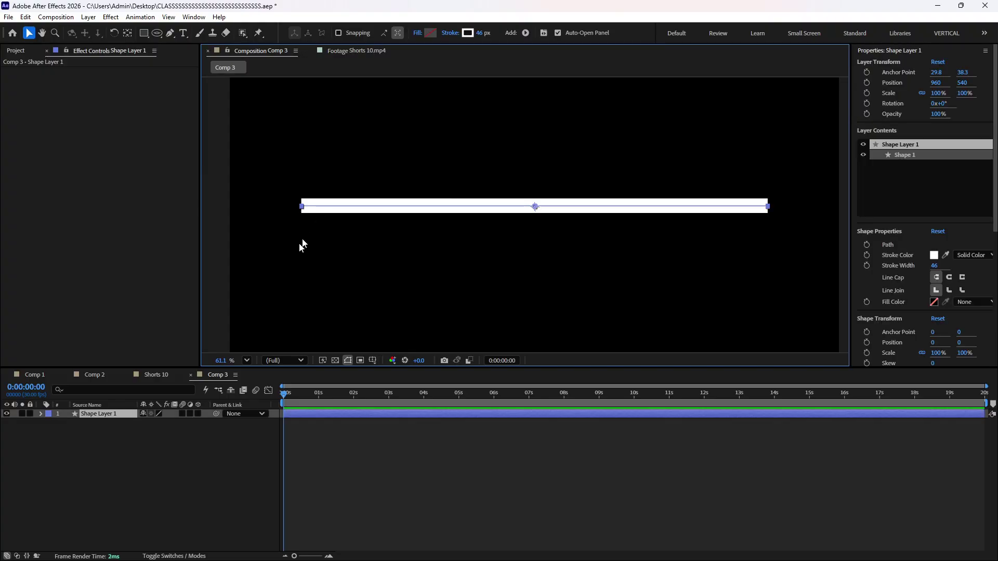
scroll(303, 209, up, 10)
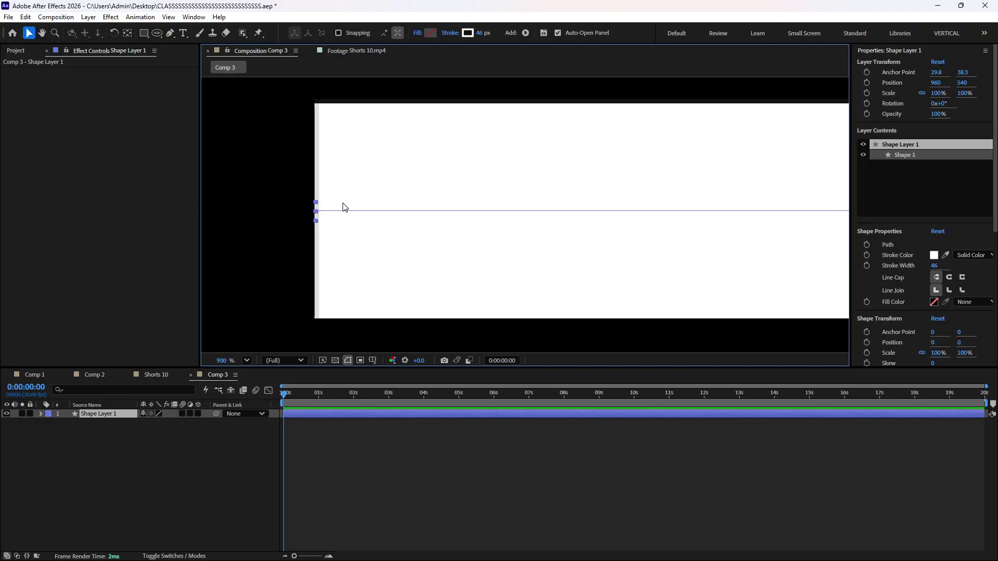
scroll(342, 207, up, 3)
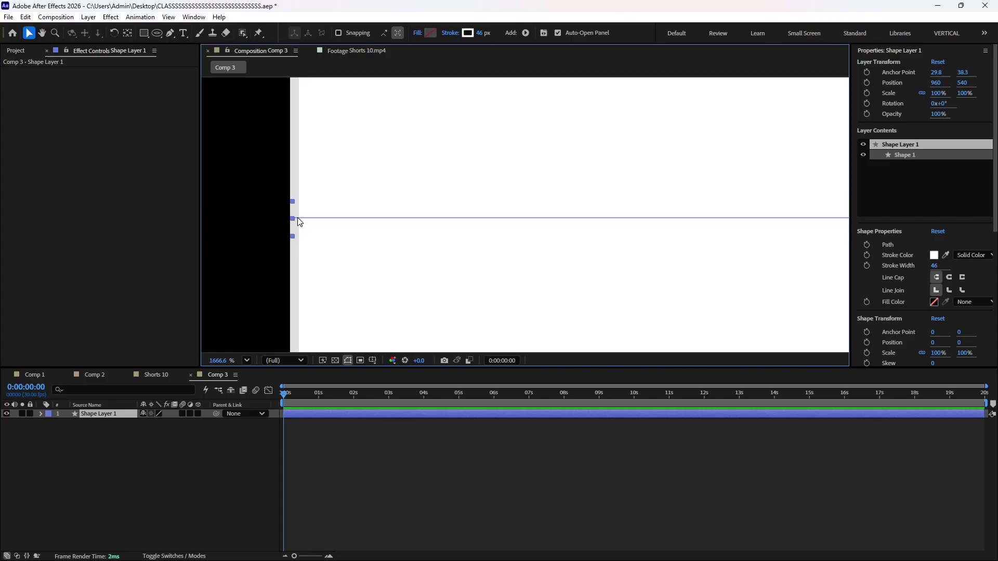
key(shift+slash)
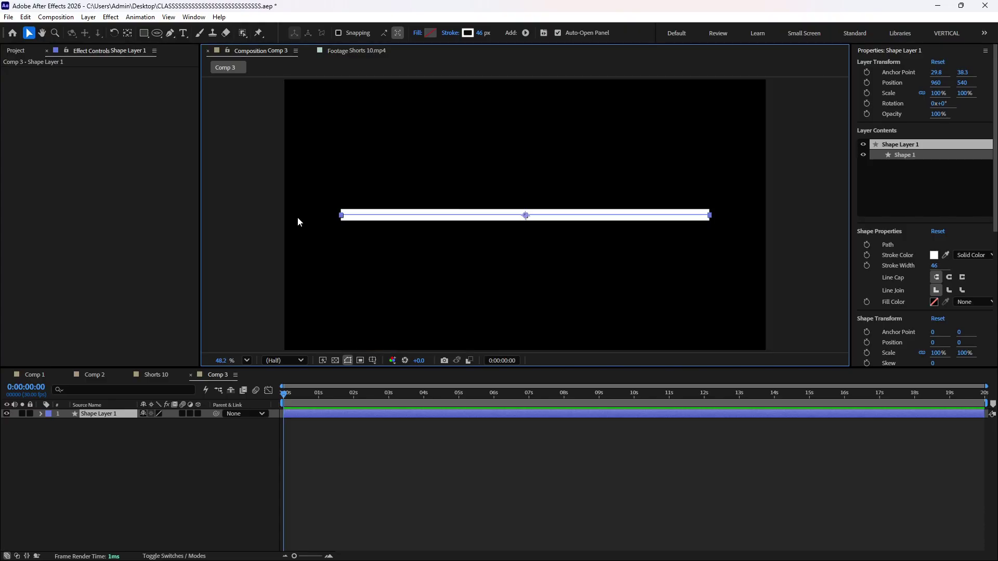
- Reveal the Stroke 1 properties of Shape Layer 1 and set the Line Cap to Round Cap
click(41, 413)
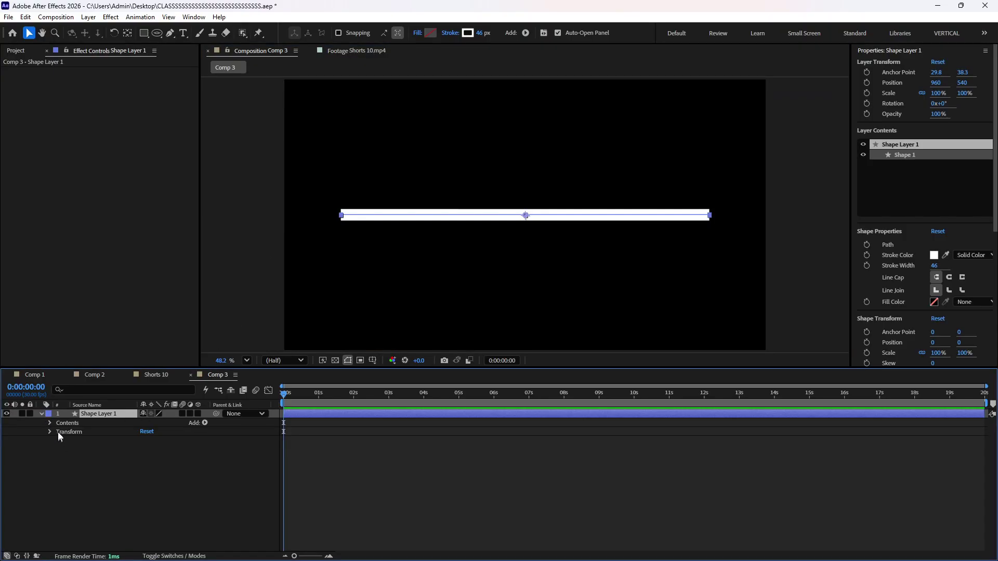
click(58, 431)
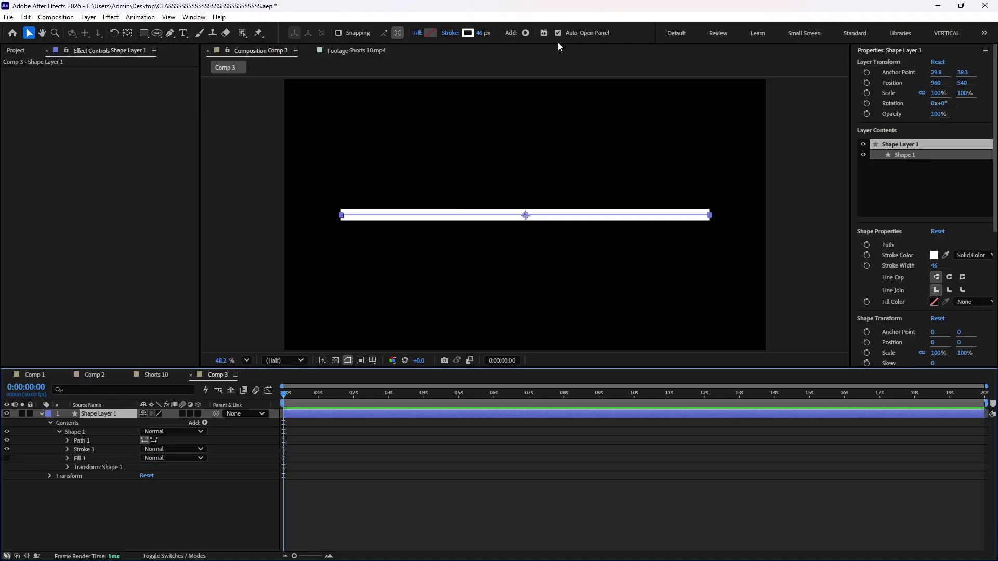
click(68, 450)
scroll(104, 491, down, 1)
click(101, 477)
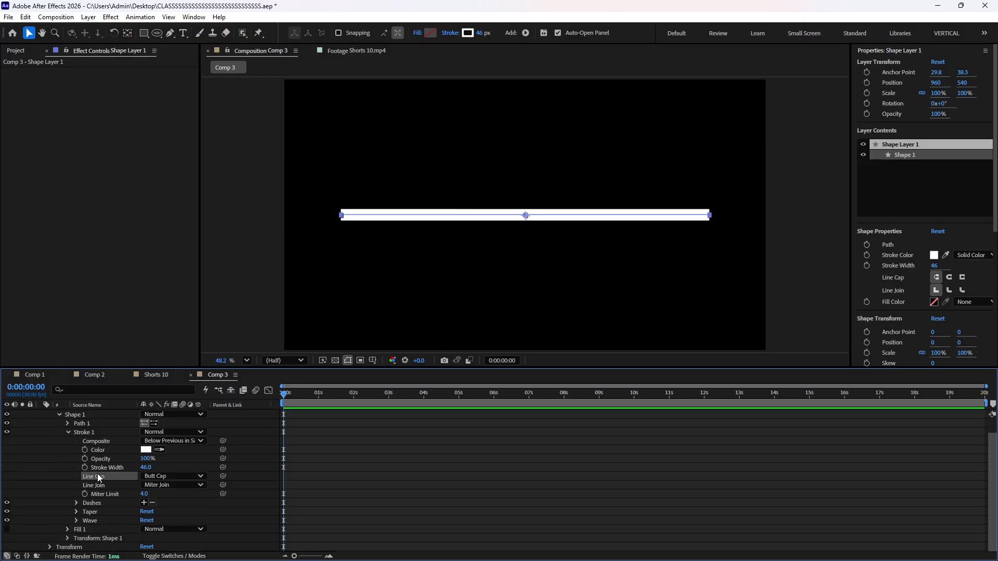
click(154, 476)
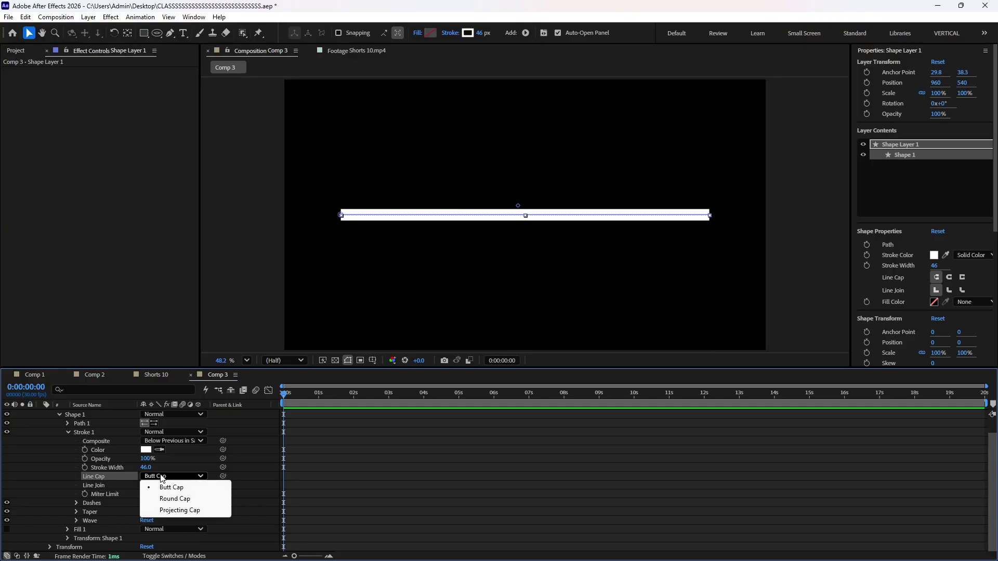
click(176, 500)
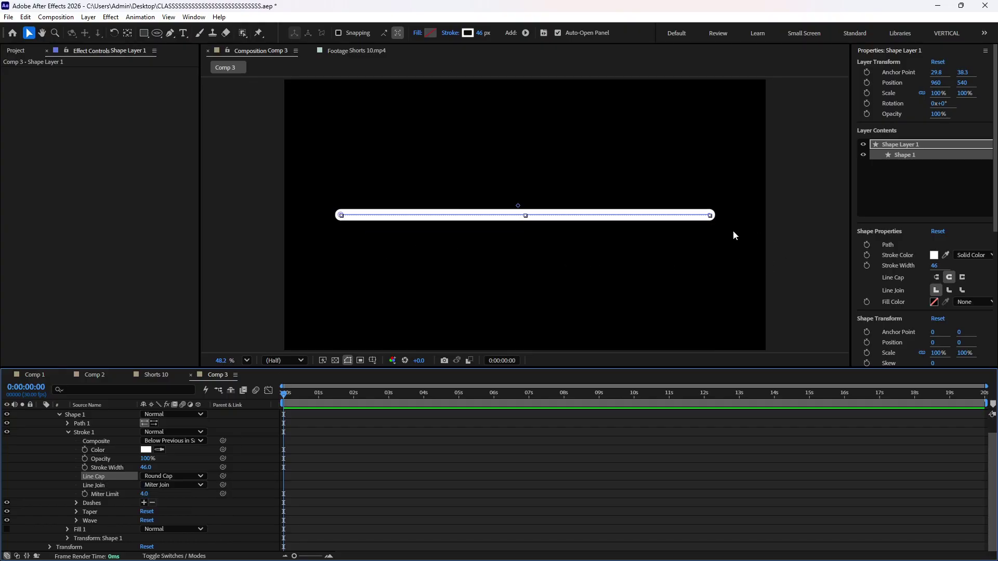
- Try Projecting Cap on the line, compare its left end up close with Round Cap, and return to Round Cap
click(173, 476)
click(176, 510)
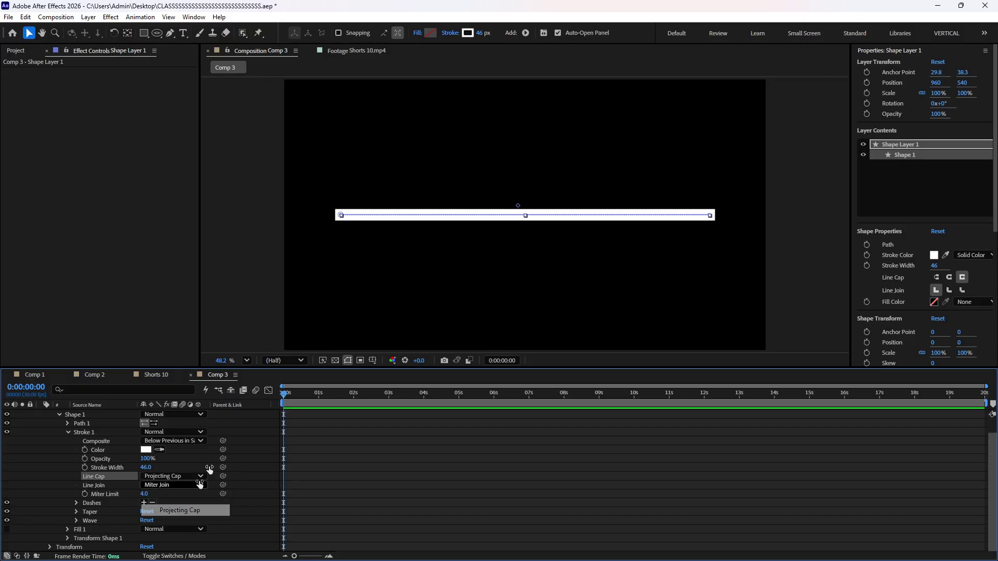
scroll(332, 216, up, 5)
scroll(288, 174, up, 5)
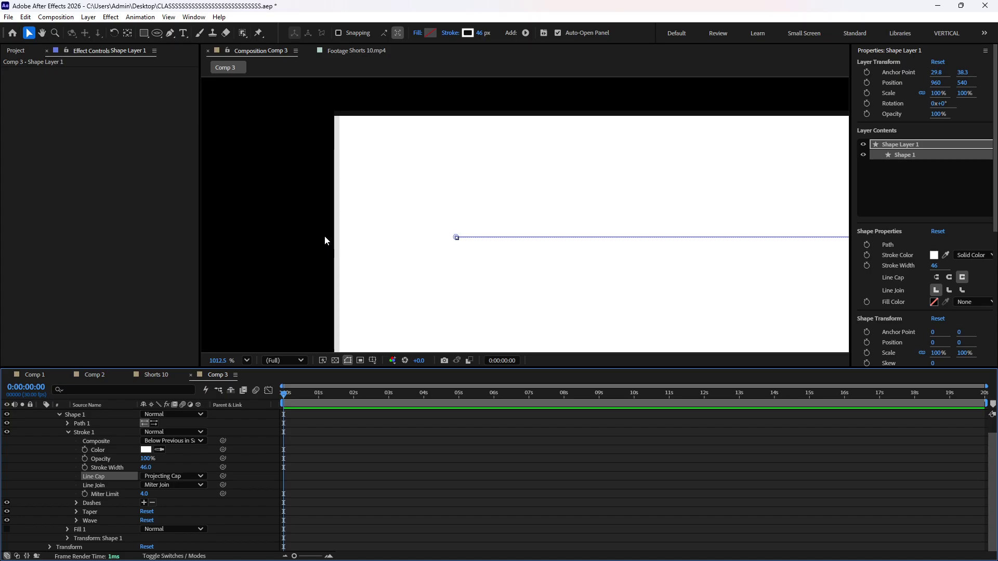
click(192, 477)
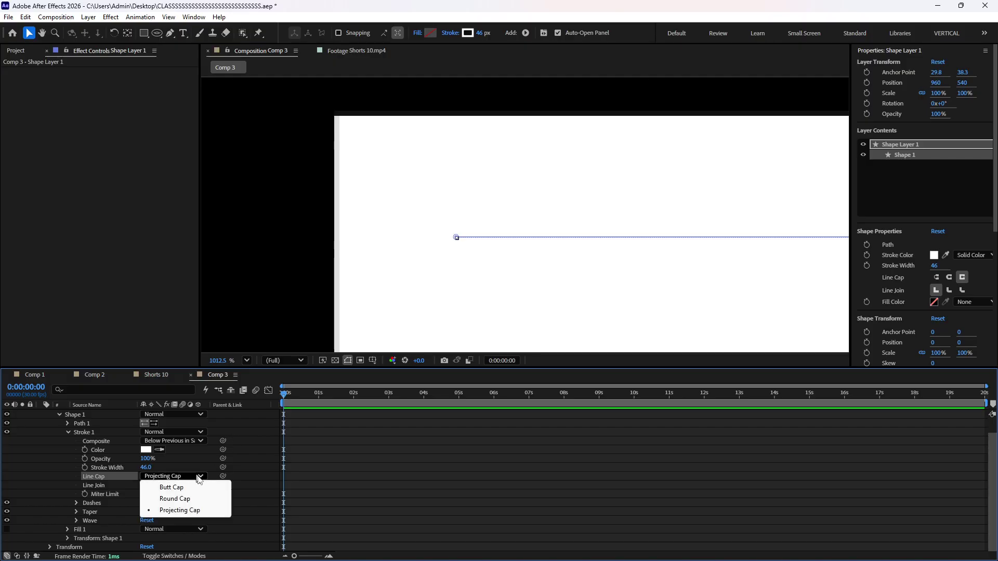
click(203, 500)
click(373, 493)
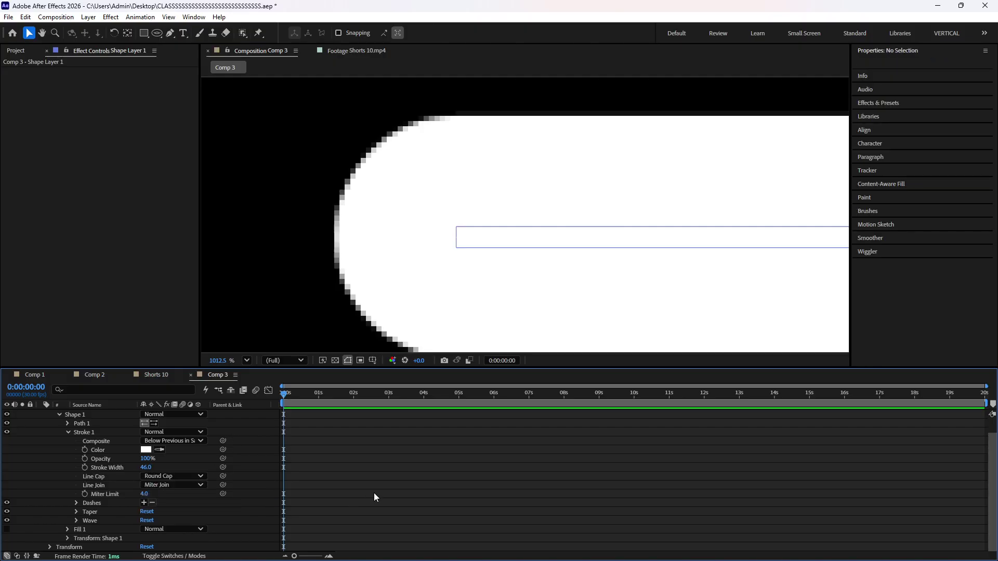
key(shift+slash)
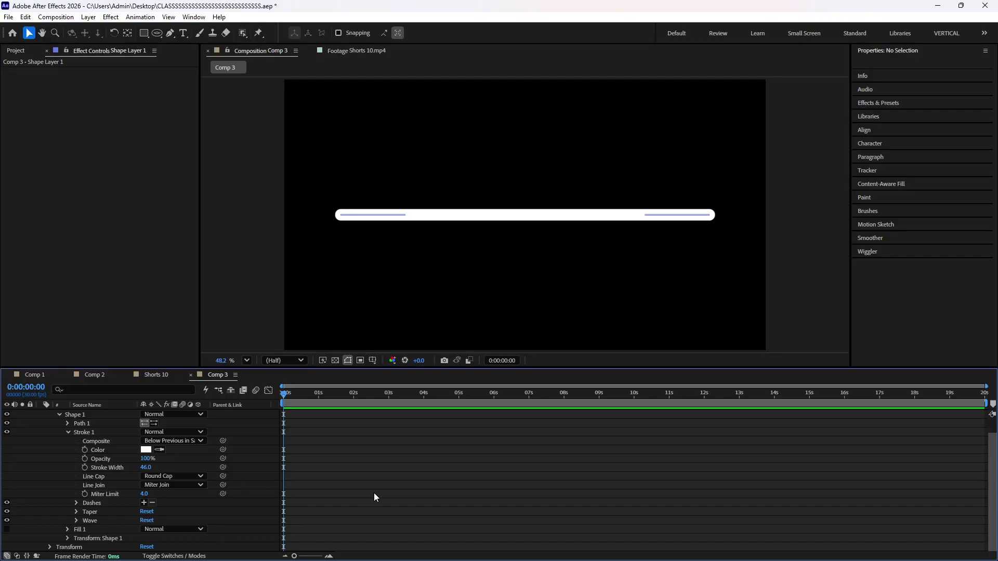
- Add a dash to the line's stroke and set the Dash value to 126
click(98, 484)
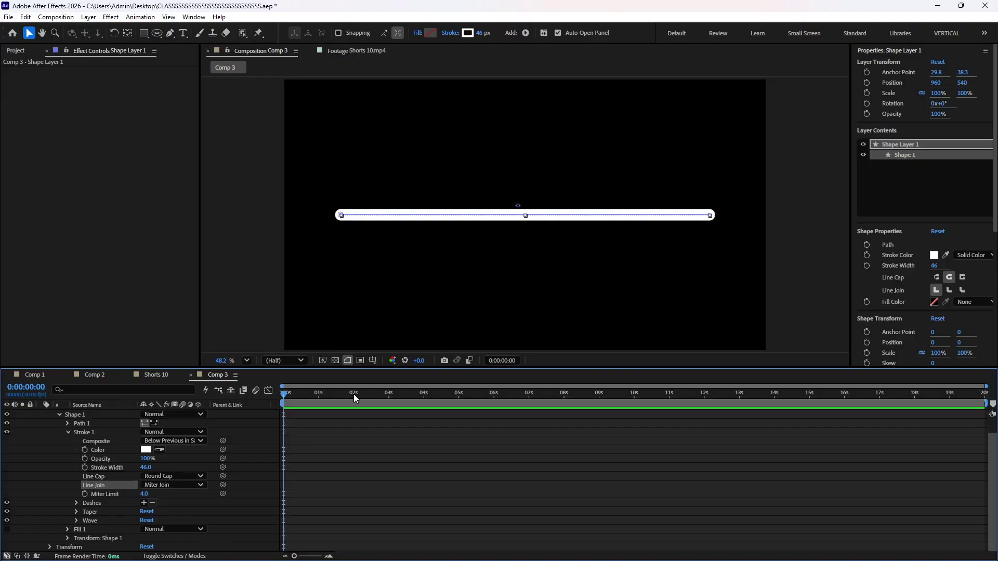
click(112, 496)
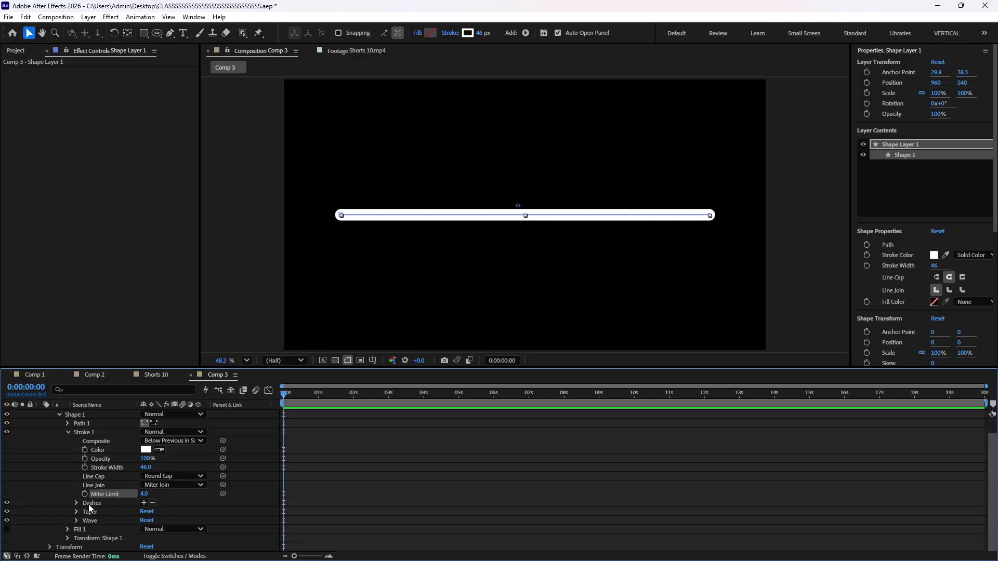
click(92, 506)
click(145, 503)
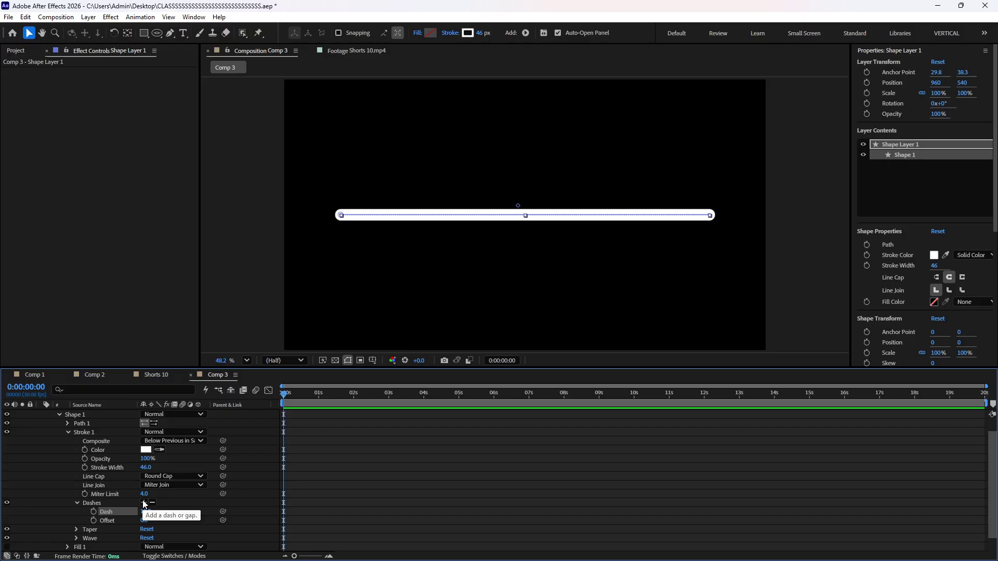
click(385, 469)
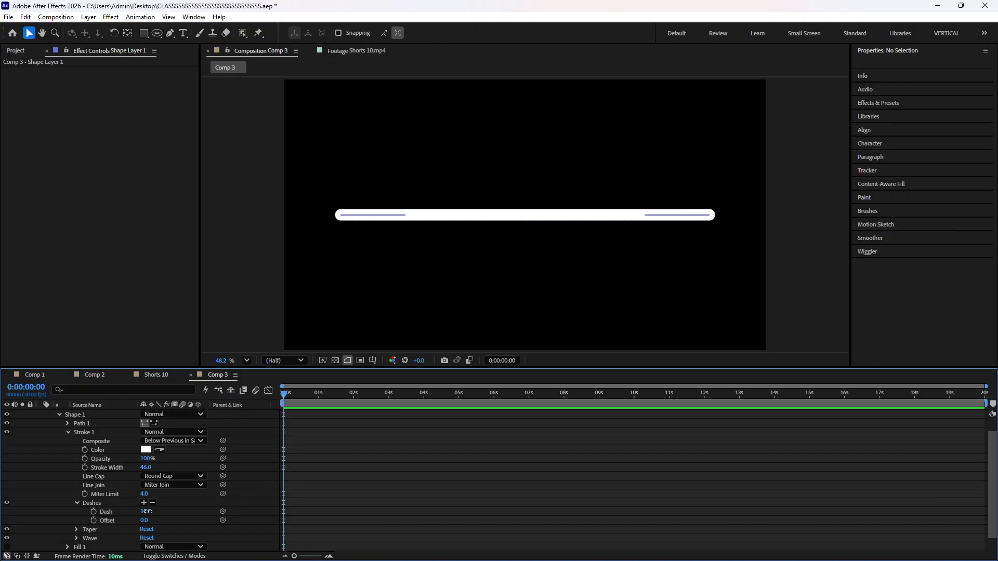
drag(148, 511, 209, 514)
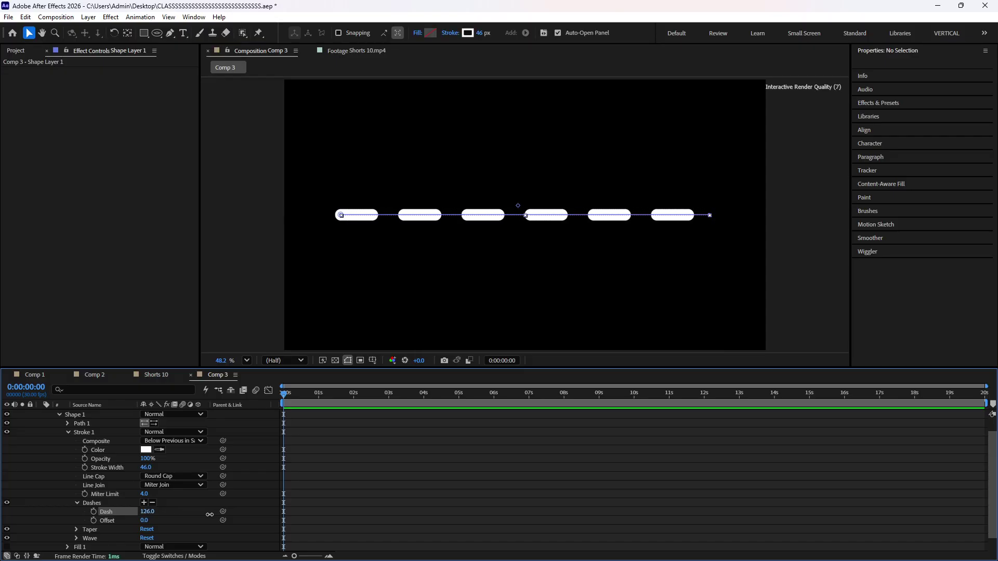
click(360, 519)
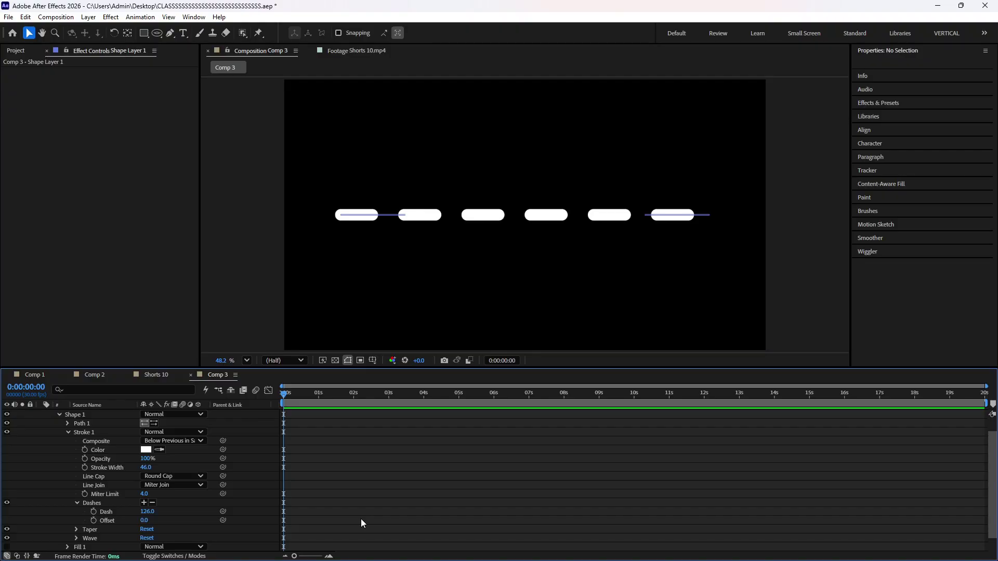
- Try a dash Offset of 121 on the line and undo it
click(338, 270)
click(210, 442)
drag(145, 523, 212, 527)
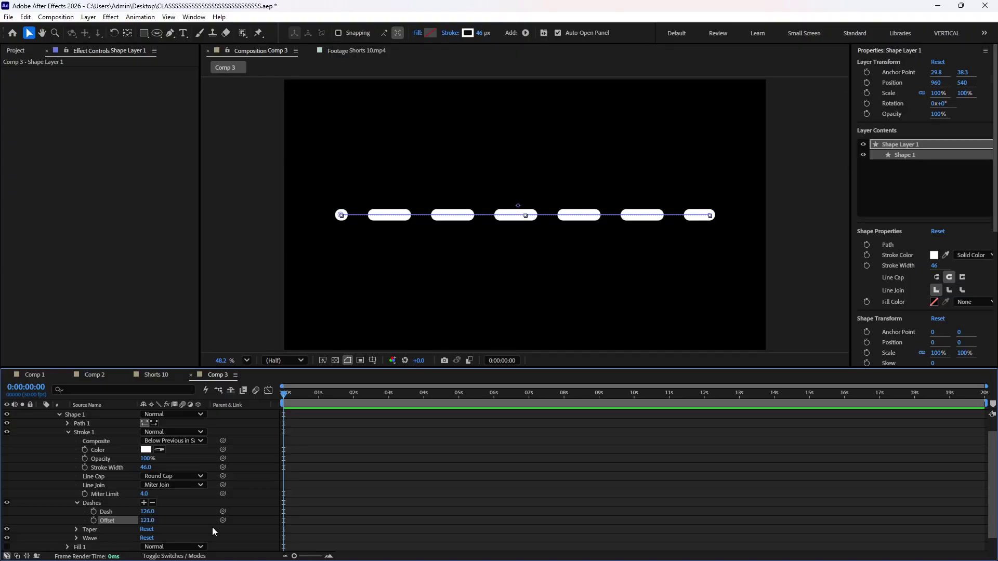
key(ctrl+z)
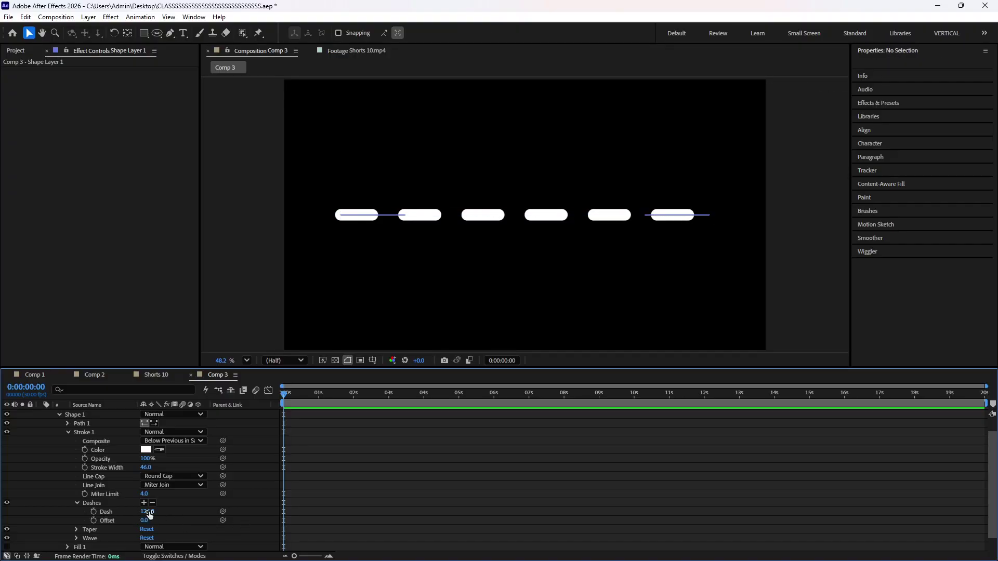
- Set the Dash value of the line's stroke to 108
drag(150, 515, 130, 502)
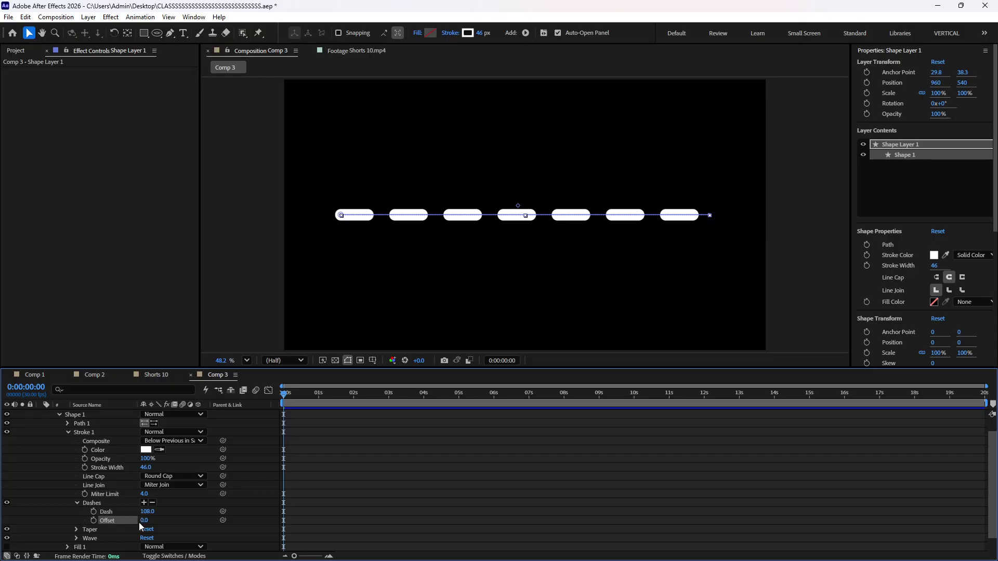
- Try animating the dash Offset with keyframes at 0:00:00:00 and 0:00:05:20, and preview the moving dashes
click(93, 521)
drag(306, 404, 482, 403)
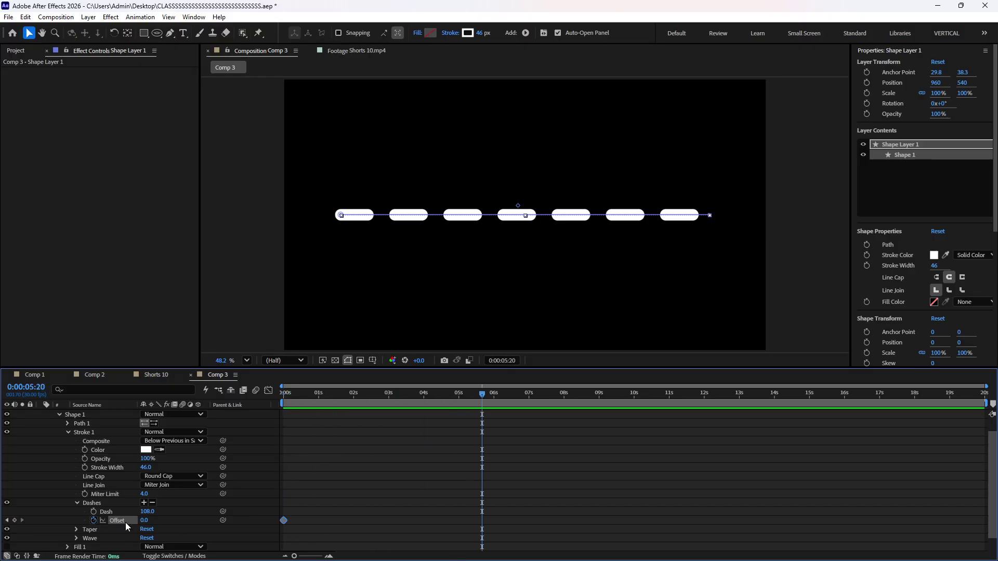
drag(145, 520, 921, 520)
key(space)
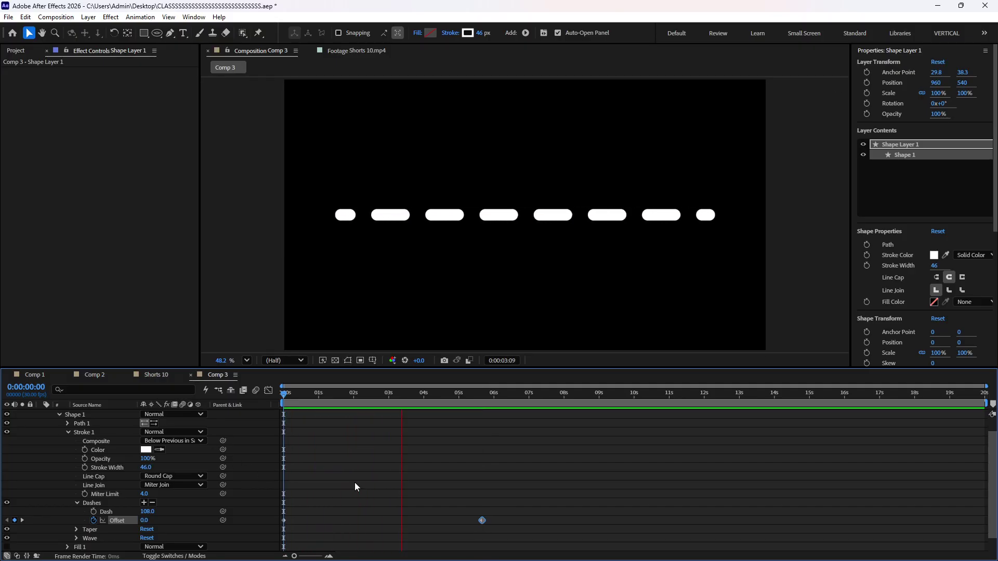
key(space)
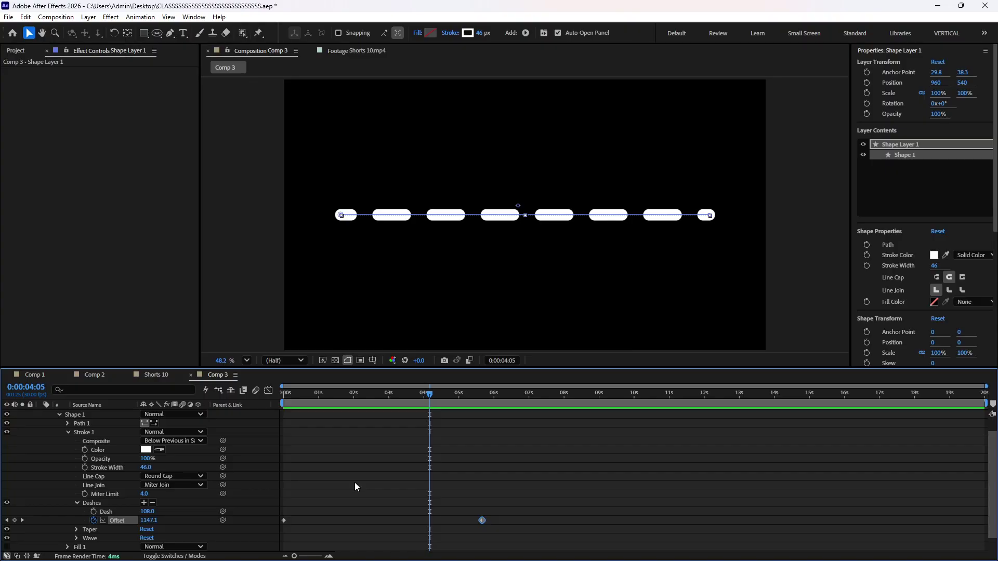
key(k)
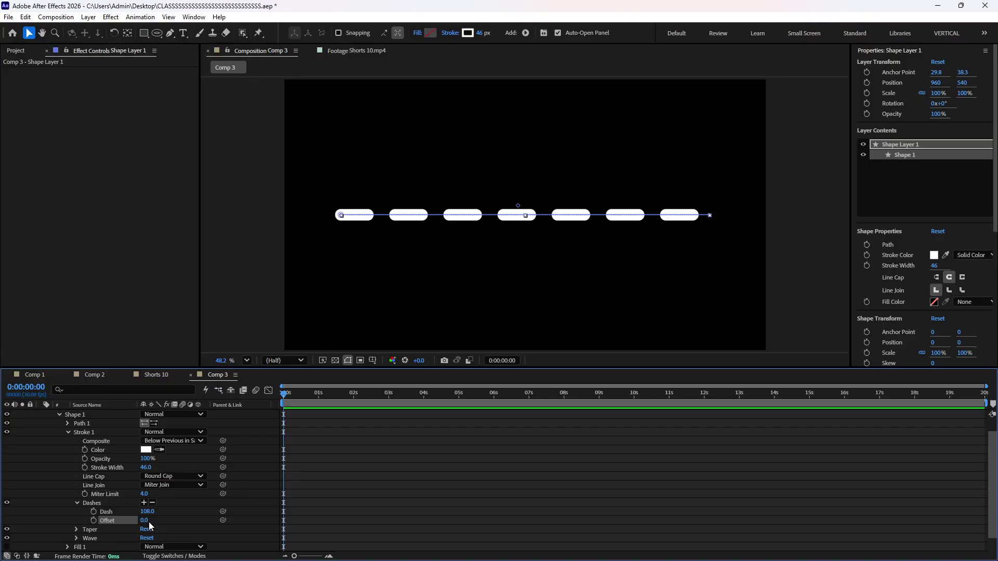
- Add the expression time*800 to the dash Offset and preview the moving dashes
alt+click(94, 520)
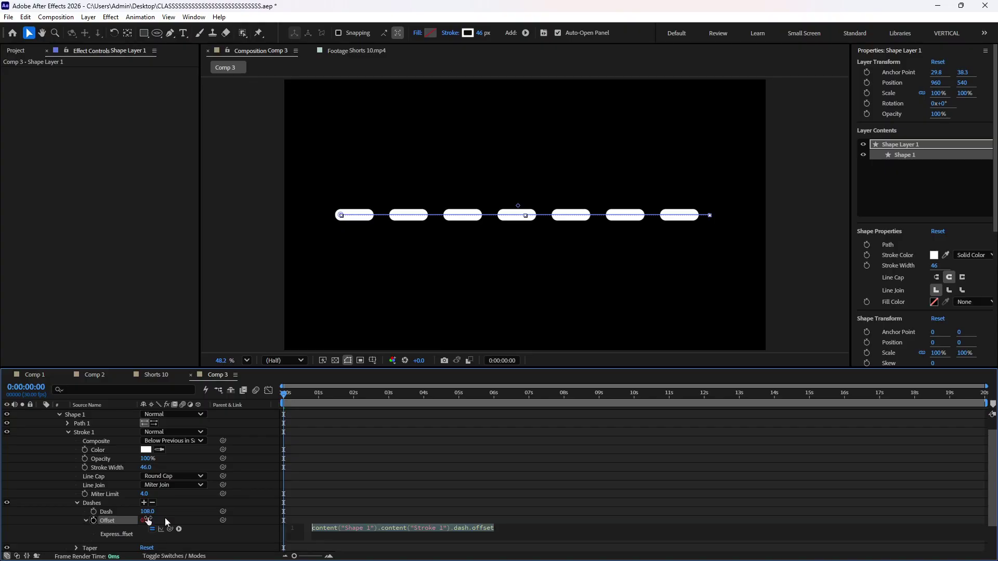
text(ti)
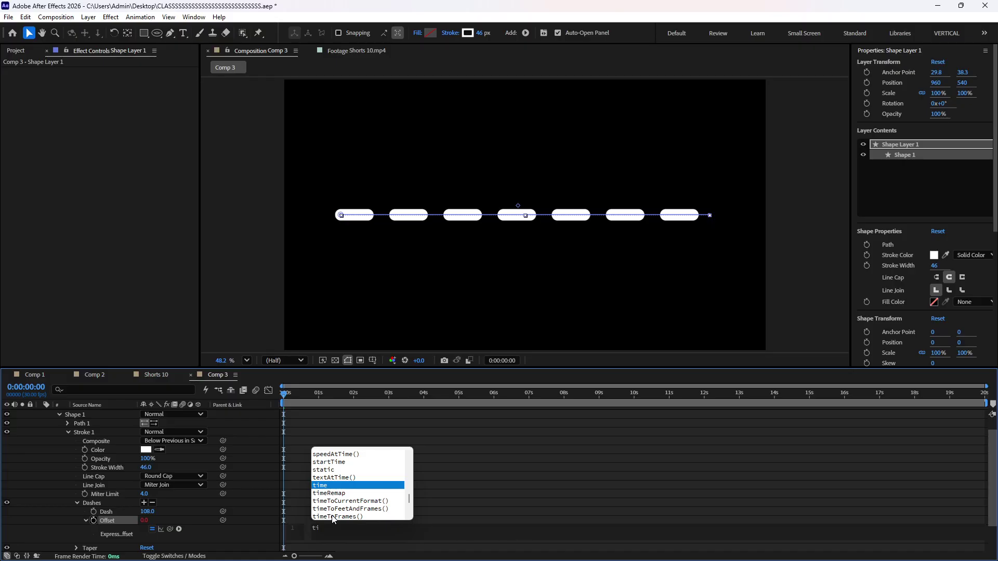
text(me*)
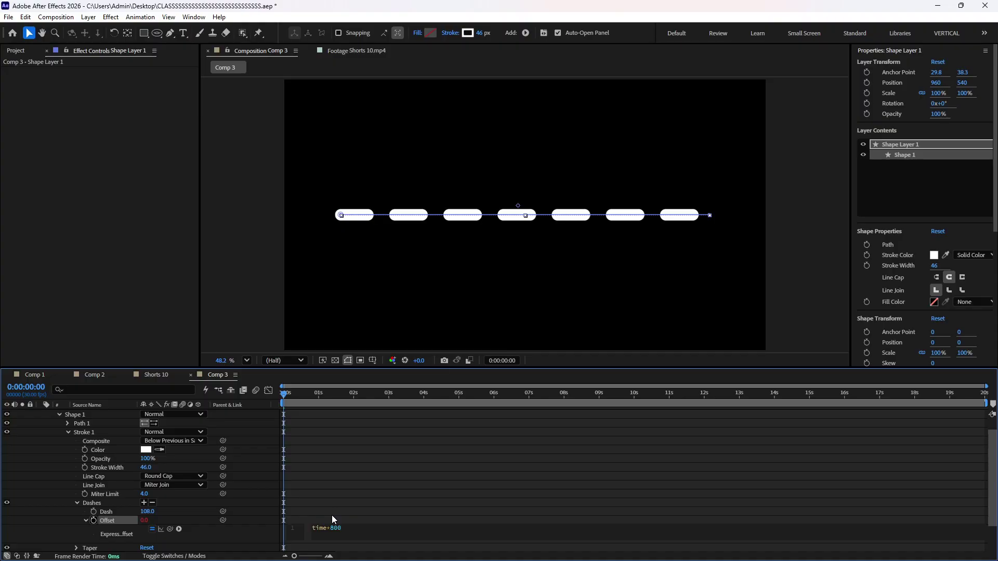
click(338, 504)
key(space)
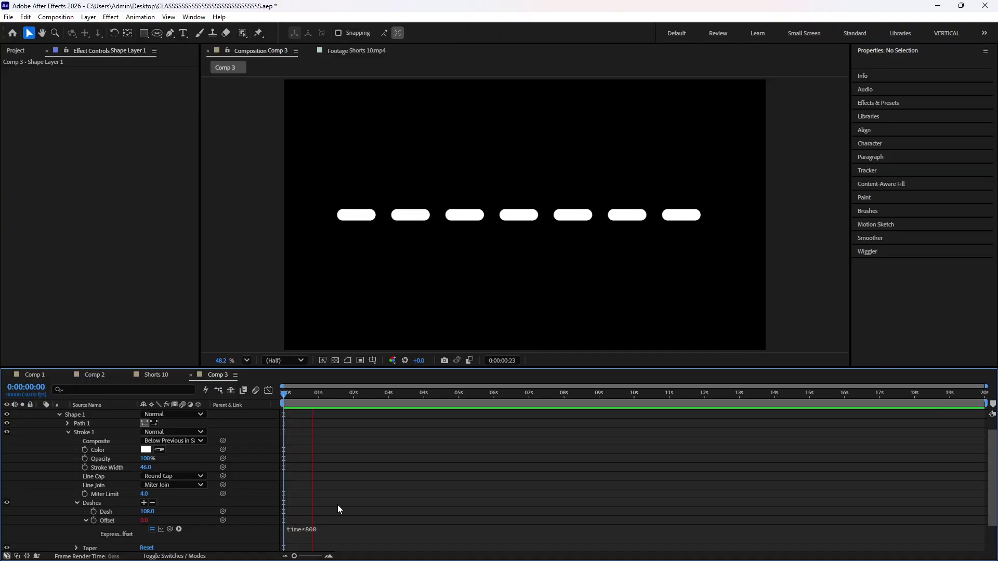
key(space)
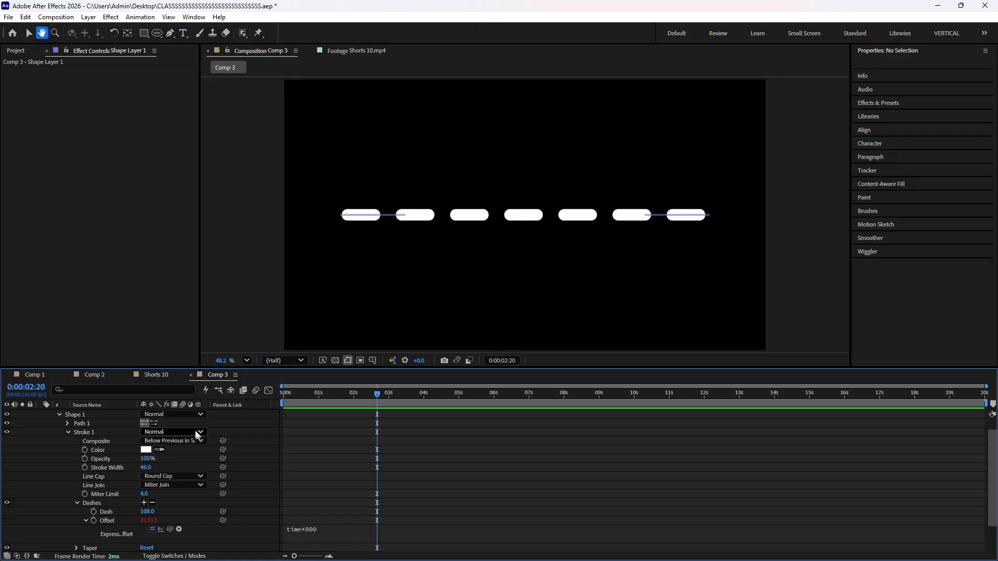
- Enable motion blur for Shape Layer 1 and the composition, and preview the blurred dashes from the start
scroll(195, 431, up, 1)
click(208, 442)
click(182, 414)
click(256, 390)
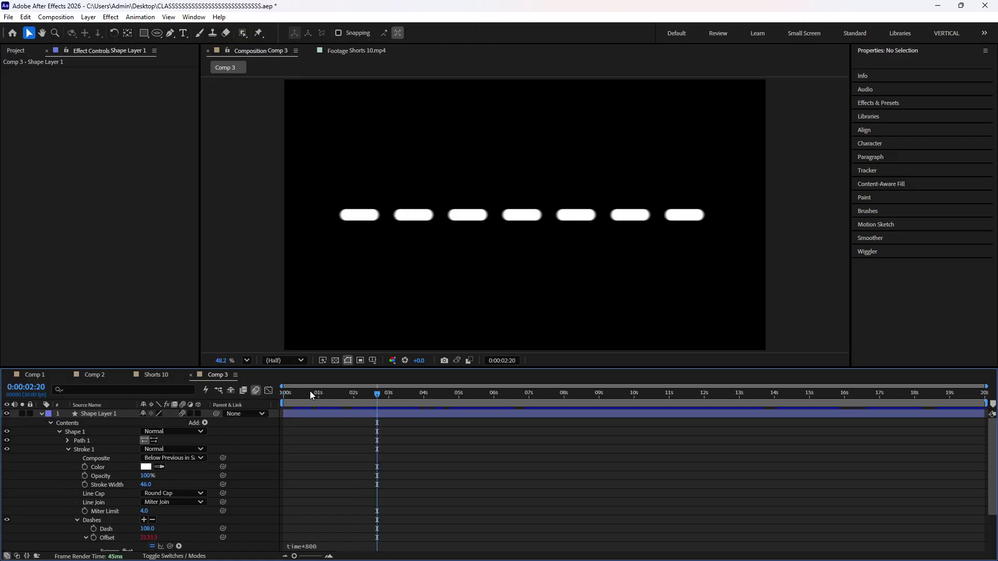
key(Home)
click(397, 470)
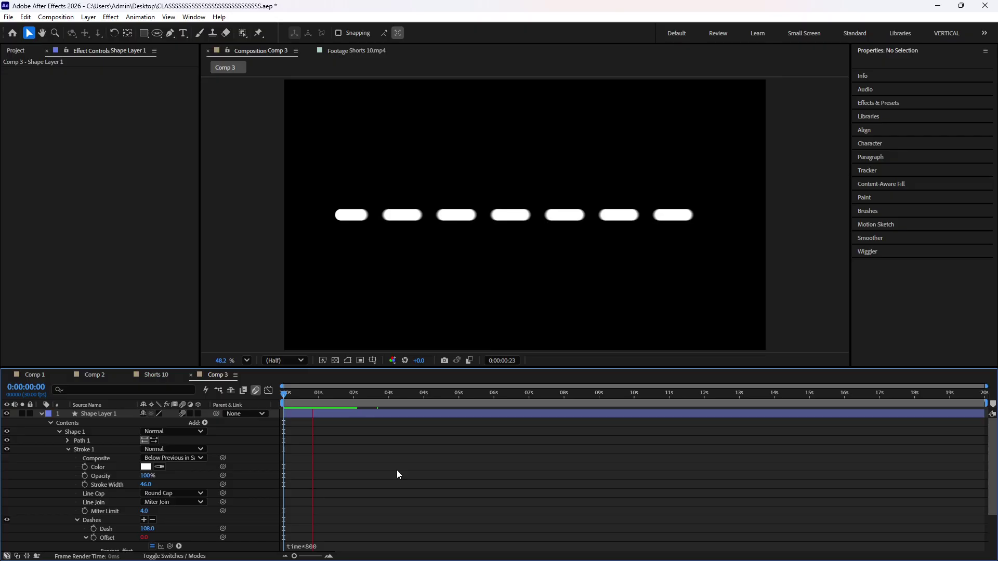
- Try the expression time*80000 on the dash Offset and preview the motion
click(359, 544)
click(371, 545)
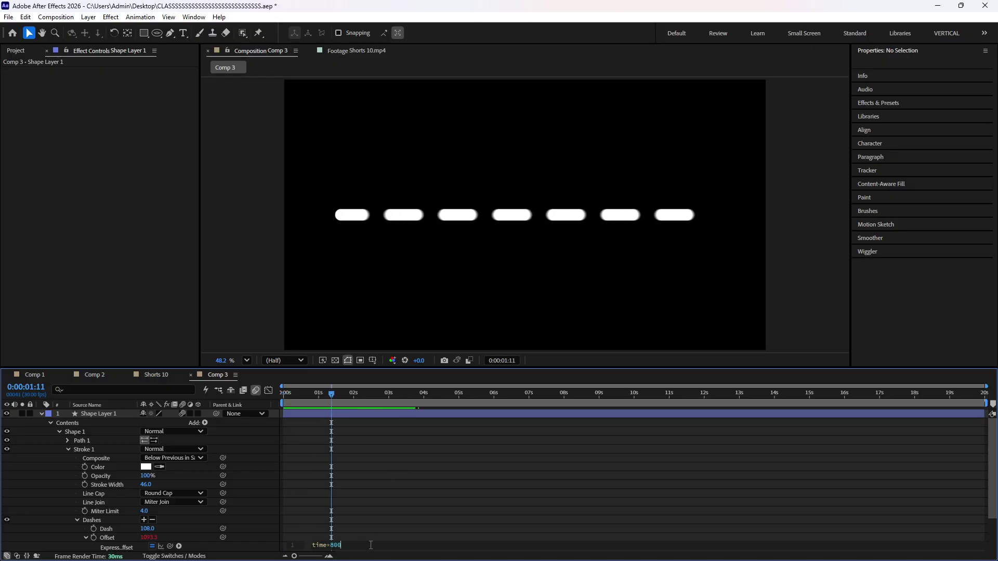
text(00)
click(379, 501)
scroll(379, 501, down, 2)
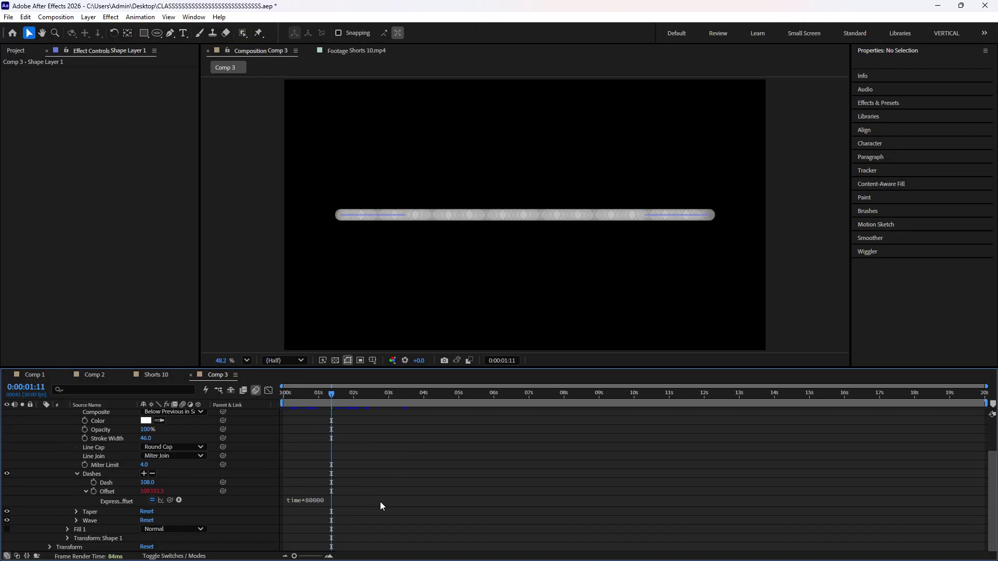
key(space)
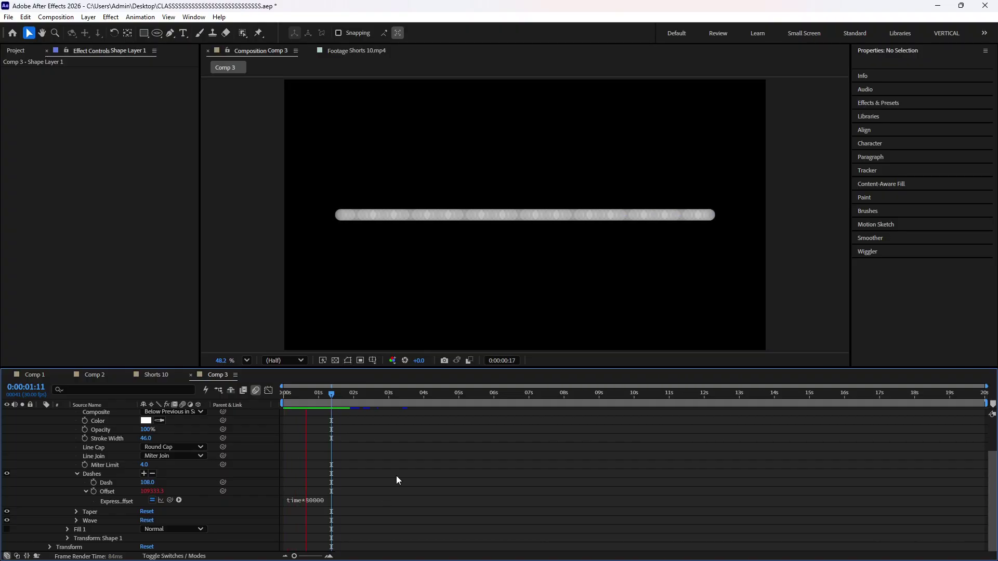
- Try reducing the dash Offset expression to time*8000 and preview the motion
click(374, 499)
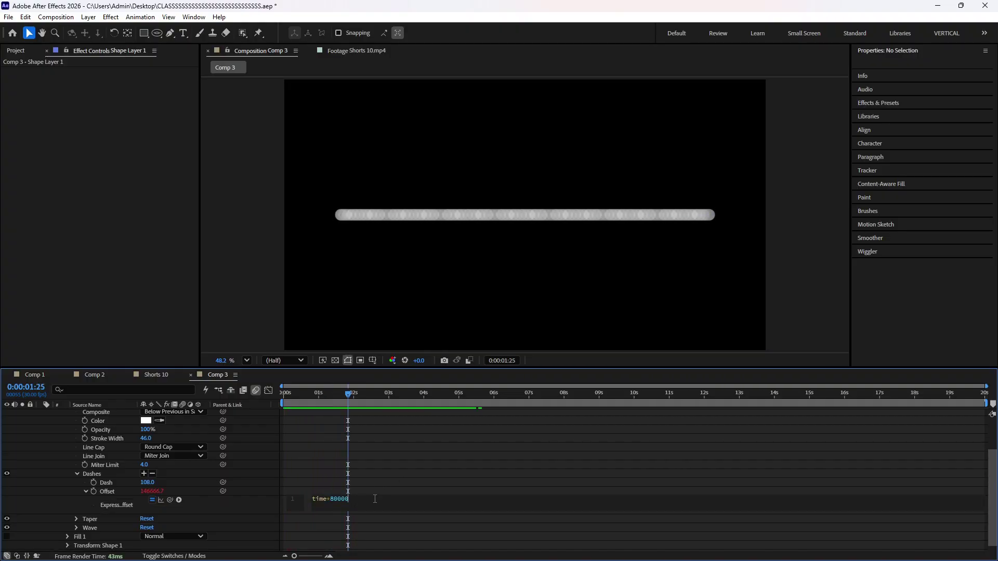
key(BackSpace)
click(466, 439)
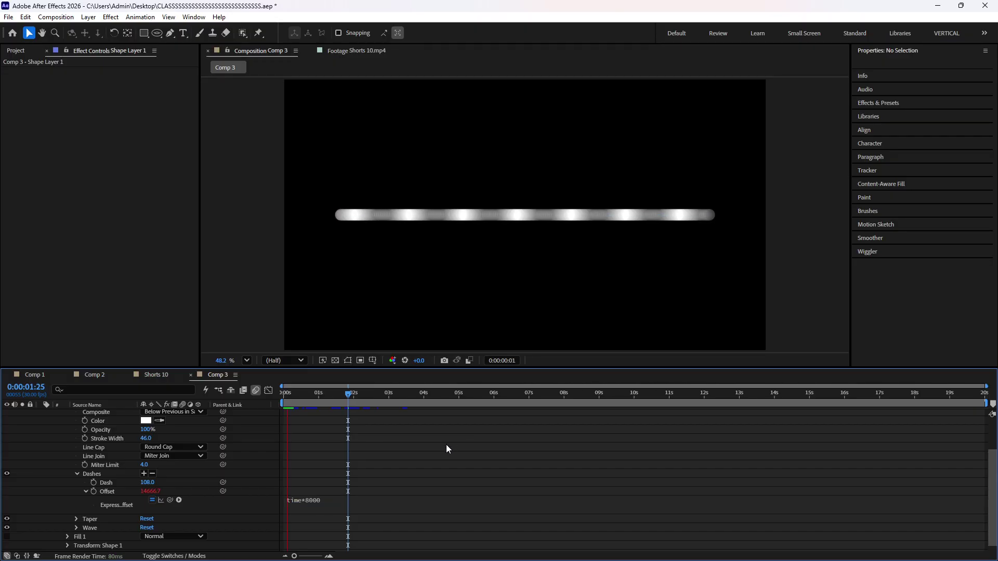
- Set the dash Offset expression to time*500 and preview the dashes from the start
click(336, 500)
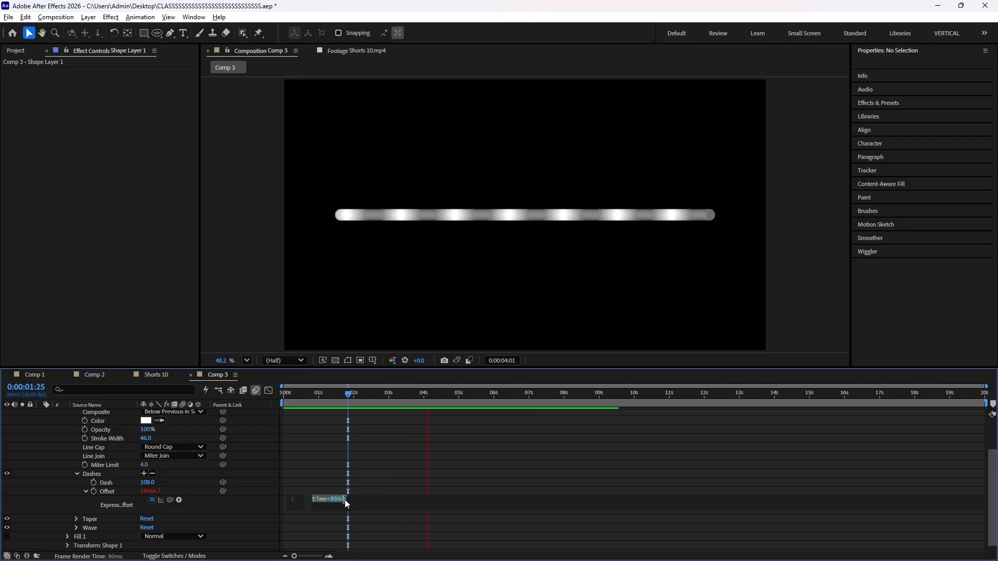
key(alt+space)
click(358, 499)
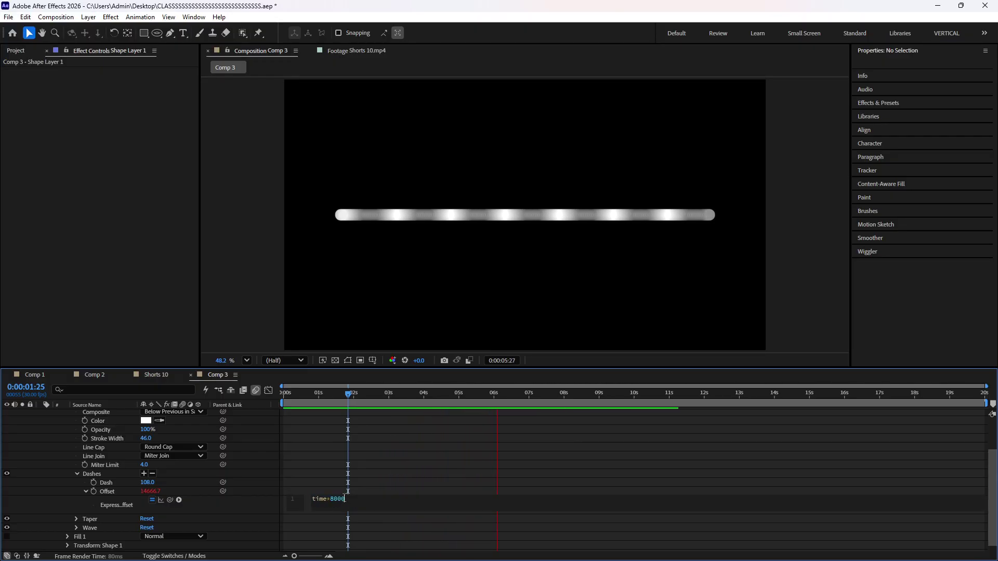
key(BackSpace)
double_click(333, 499)
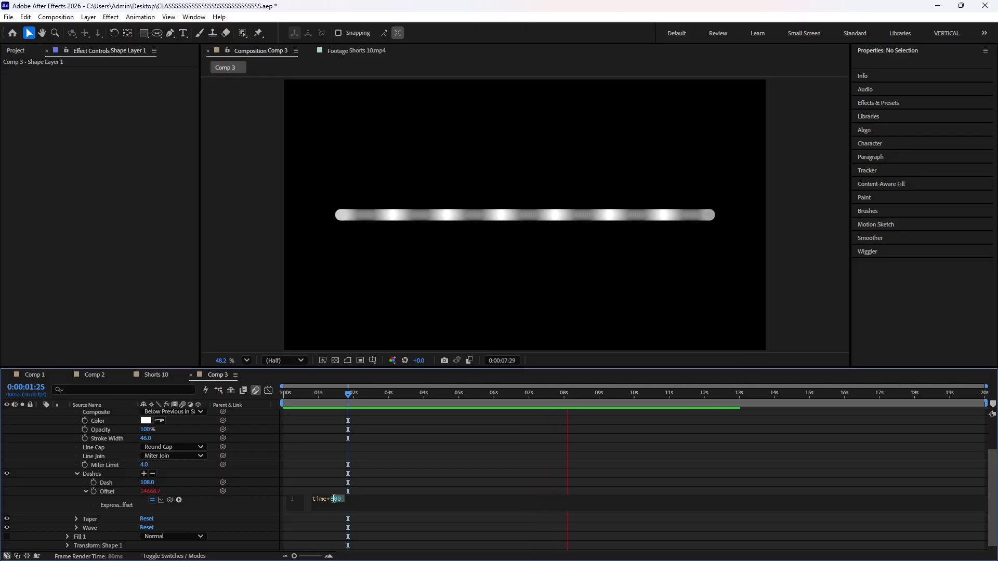
text(5)
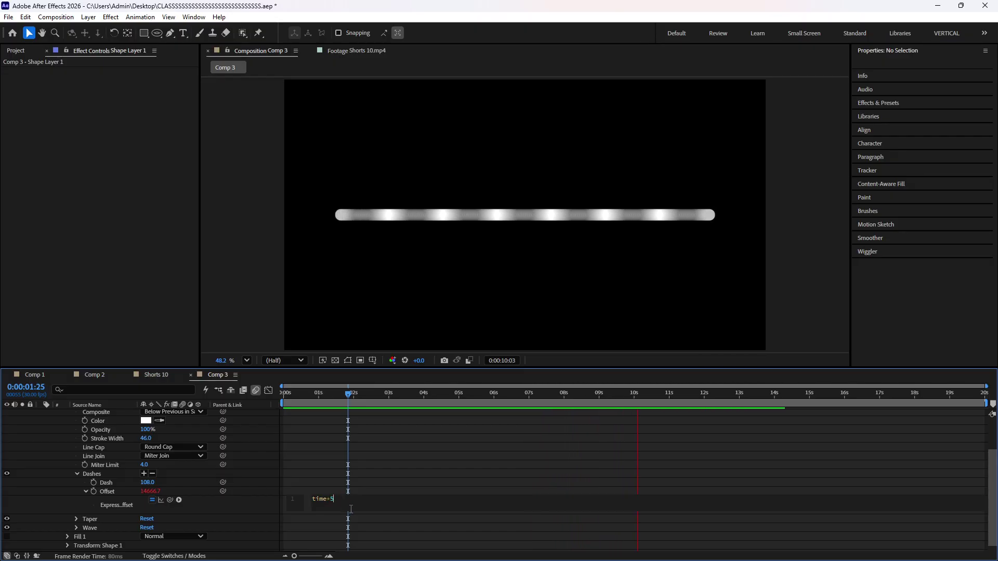
text(00)
click(385, 466)
click(335, 395)
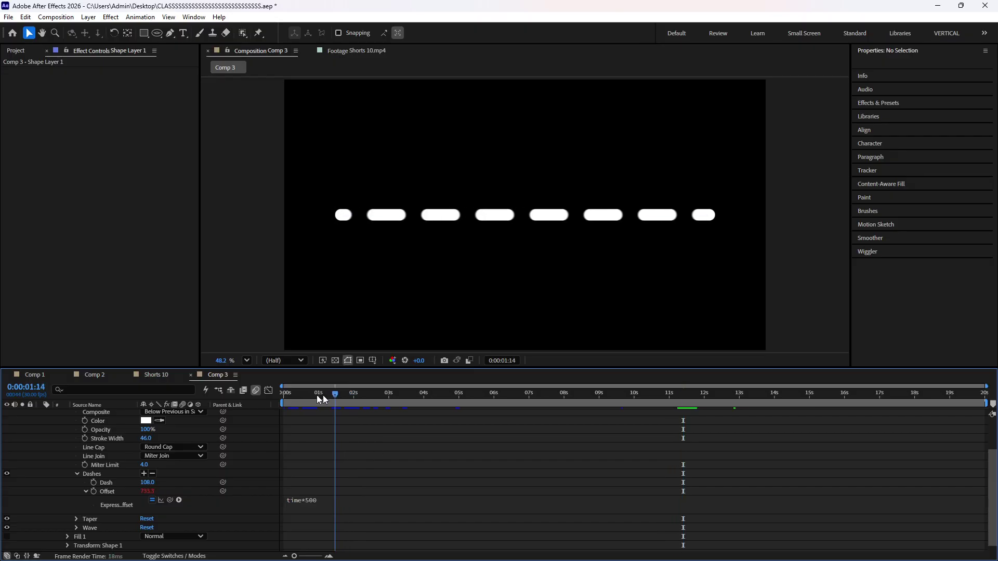
key(space)
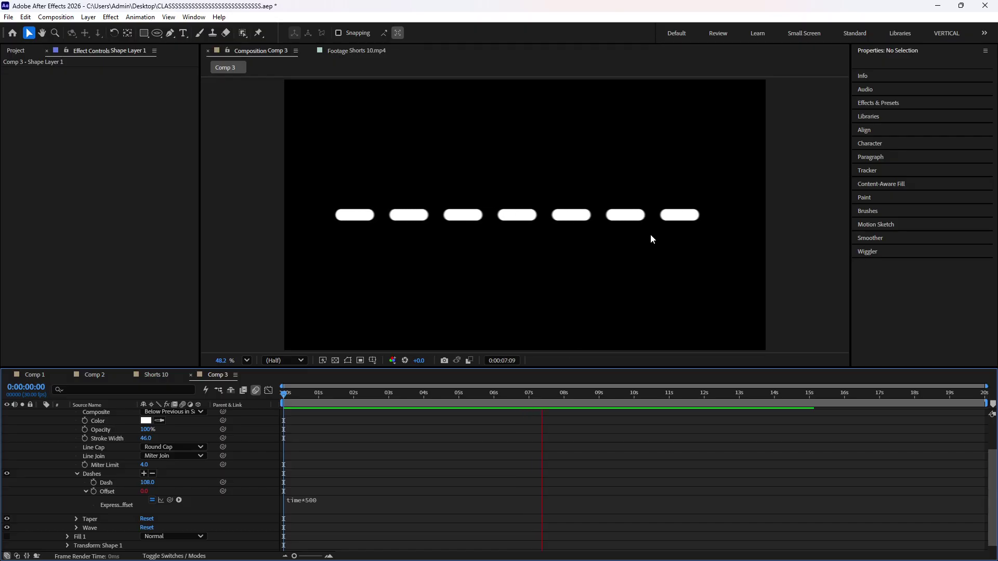
key(space)
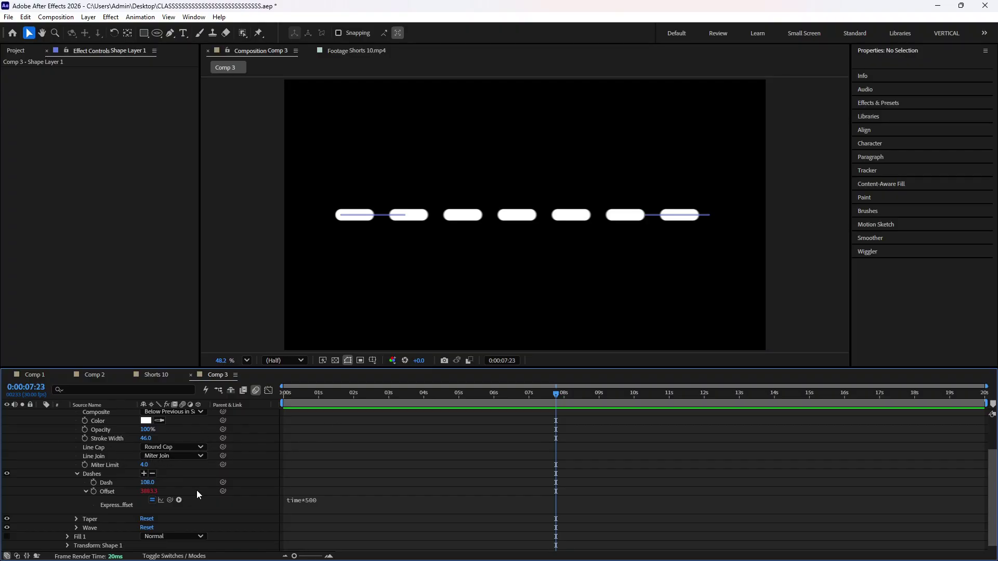
- Remove the dash from the line's stroke and set the stroke's Taper Start Length to 100%
click(152, 474)
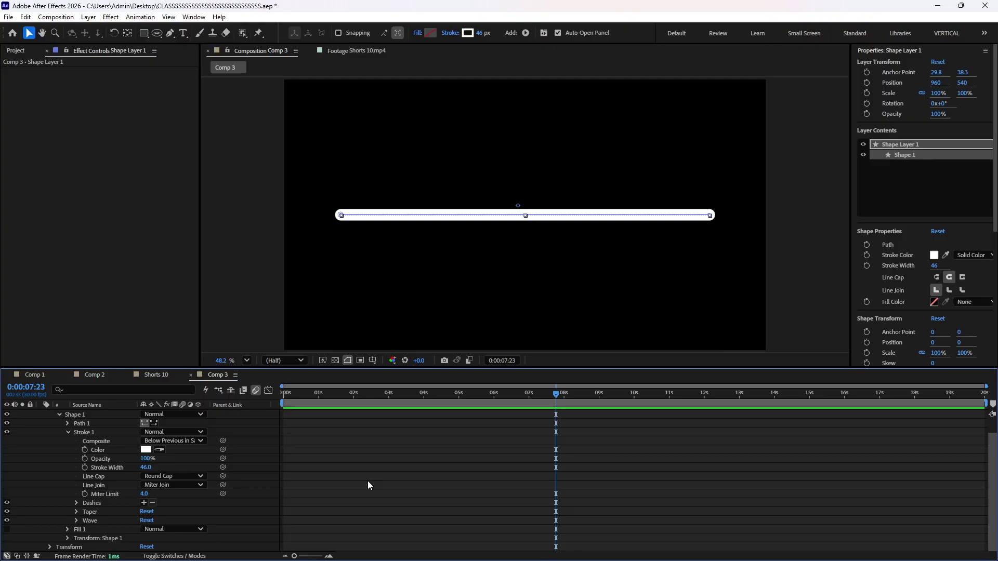
click(76, 512)
scroll(107, 512, down, 2)
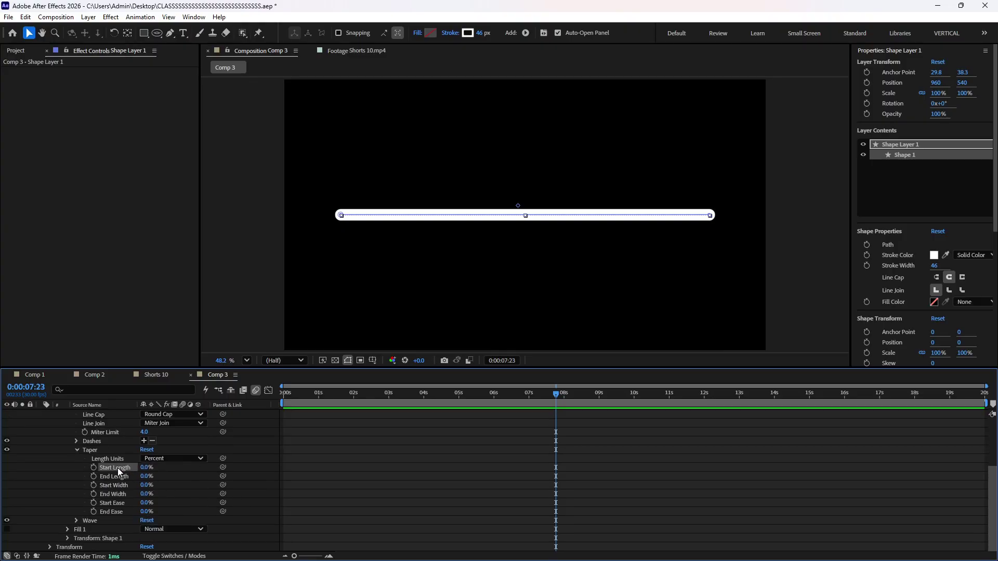
click(123, 476)
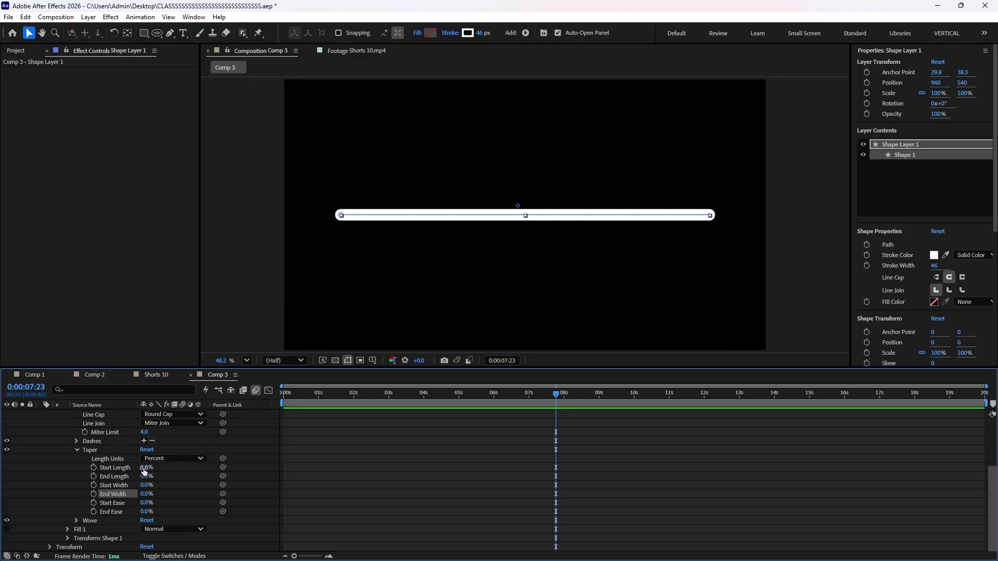
drag(146, 467, 432, 476)
click(434, 476)
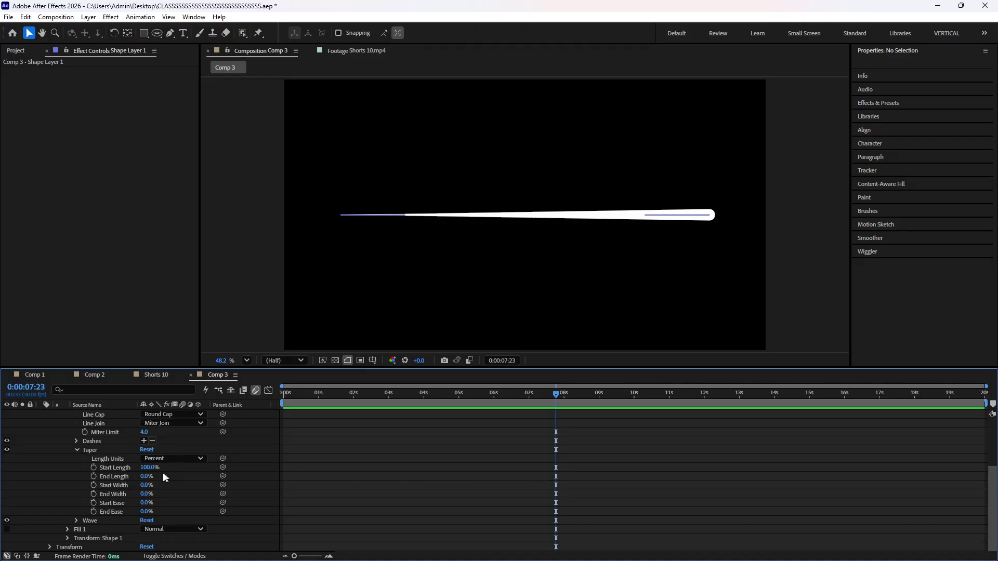
- Try a Taper End Length of 100% on the stroke and return it to 0%
drag(147, 477, 688, 473)
click(688, 473)
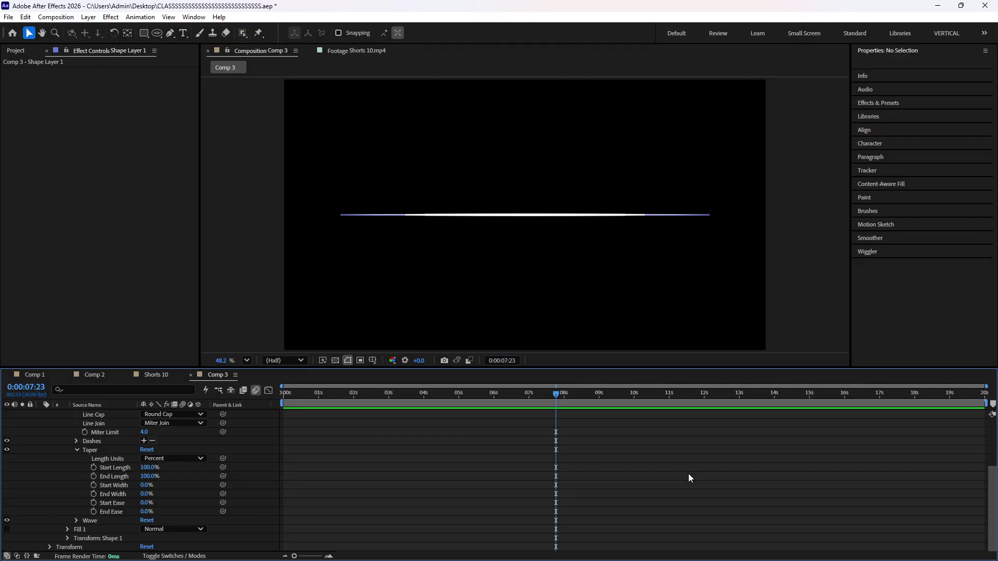
drag(149, 477, 462, 477)
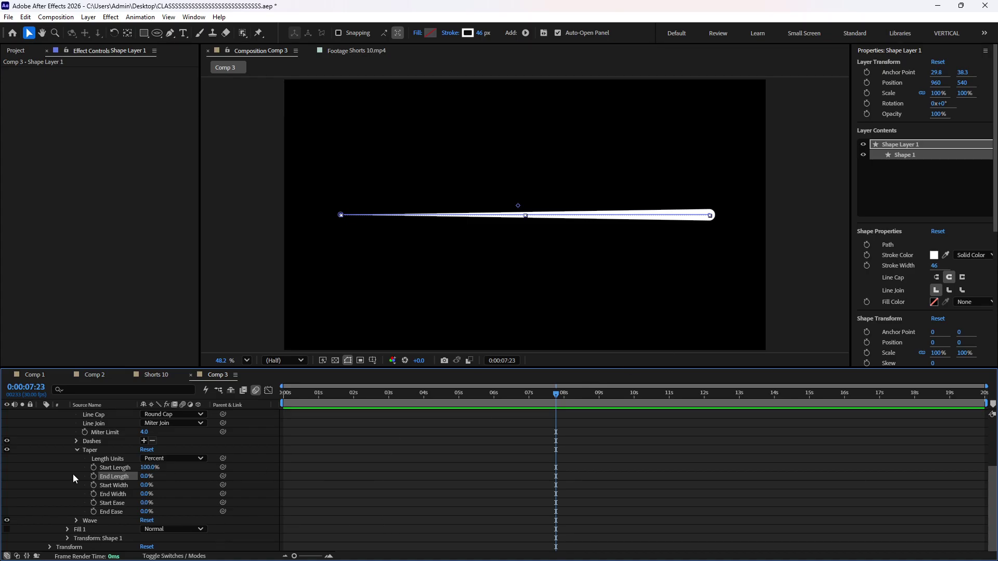
- Set the stroke's Wave Amount to 100% and its Phase to 141°
click(76, 450)
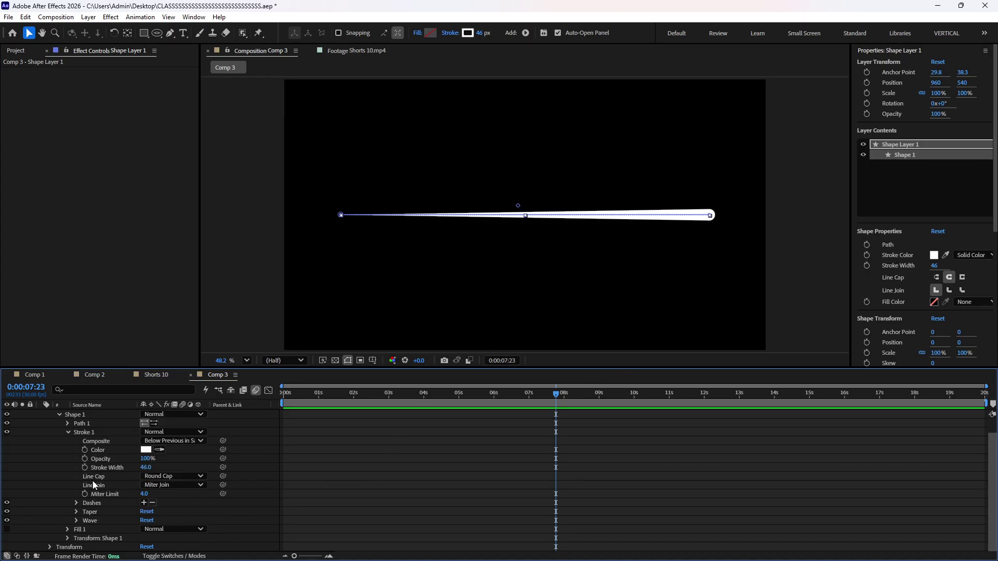
click(76, 520)
drag(147, 494, 199, 495)
click(339, 485)
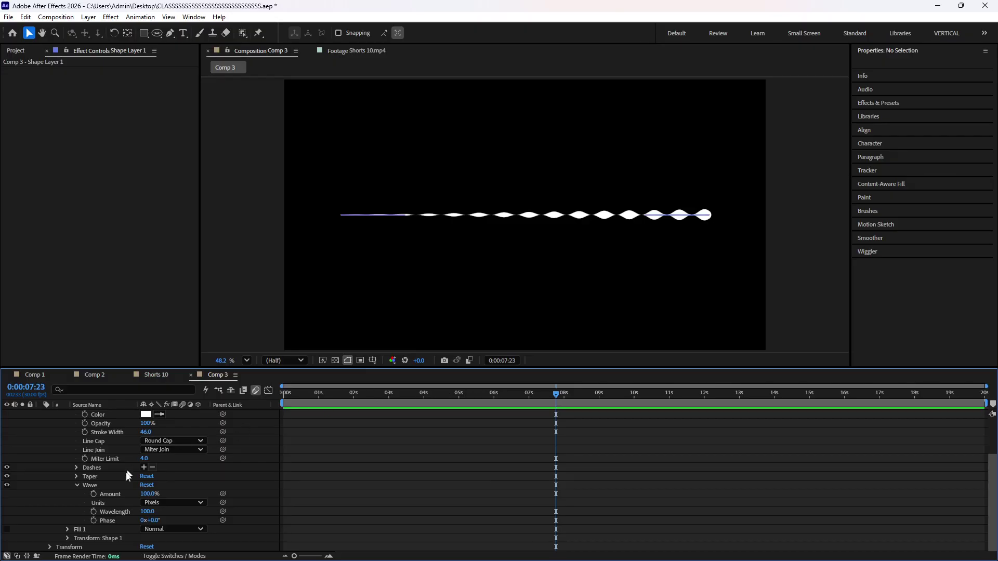
drag(156, 521, 231, 521)
click(304, 461)
click(124, 512)
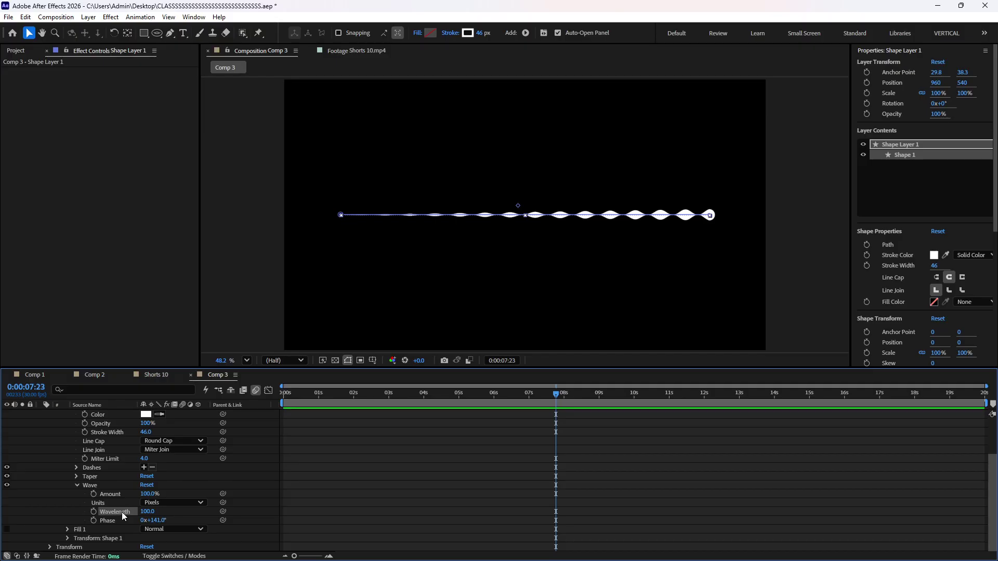
- Switch to the Chrome window with the Google Meet call
mouse_move(534, 554)
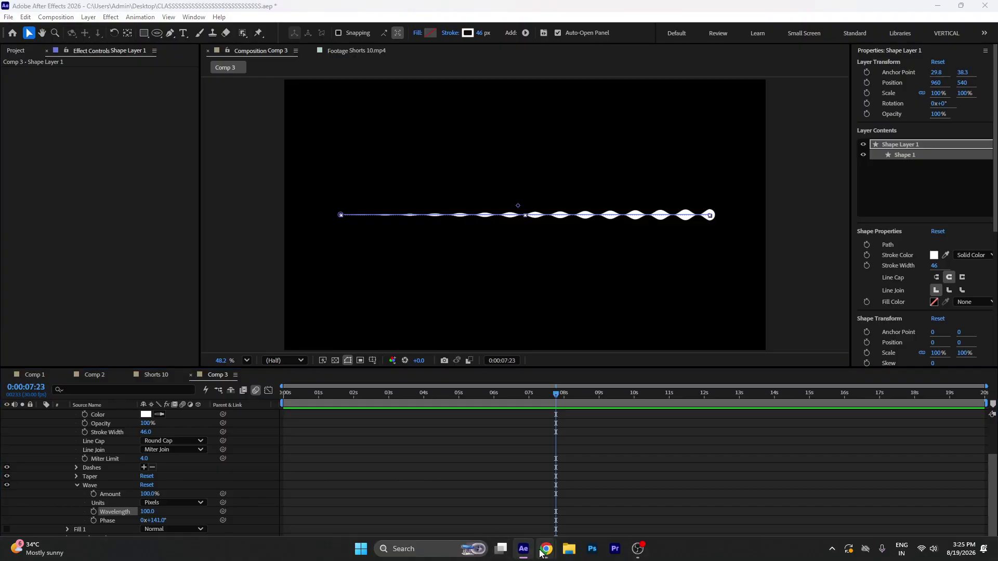
click(475, 487)
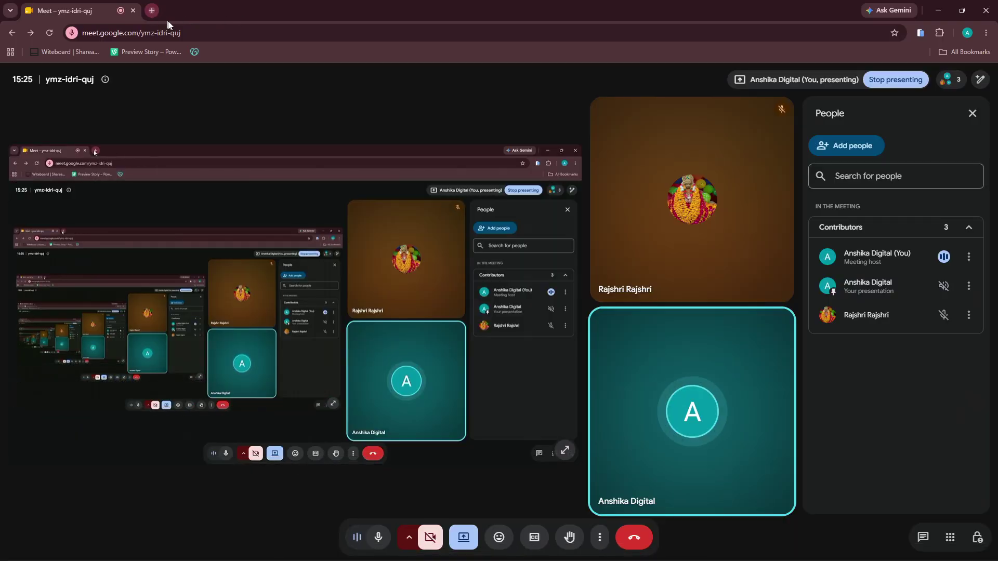
- Search Google for wavelength in a new tab and open the labelled wave diagram showing crest, trough and amplitude
click(152, 10)
click(176, 33)
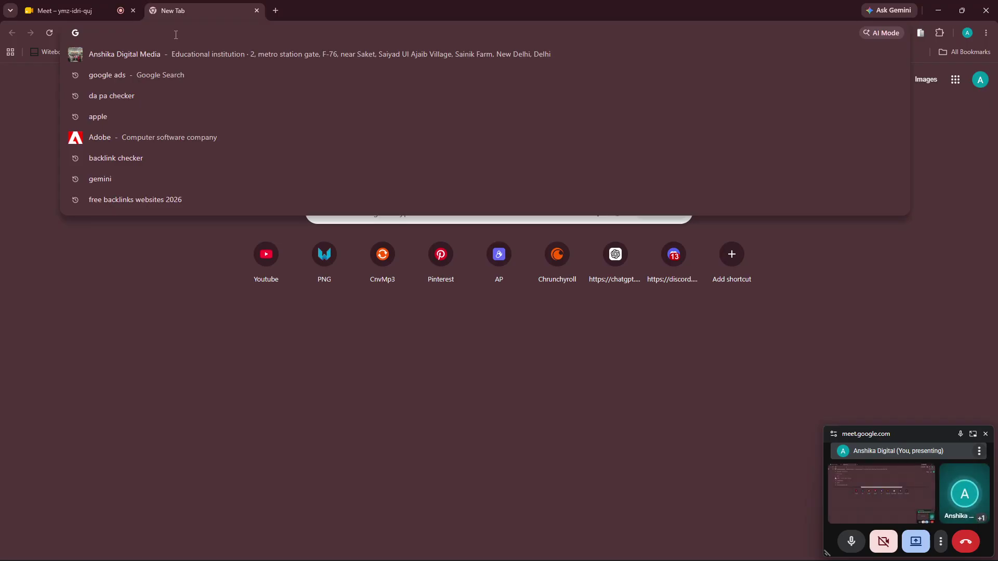
text(wavel)
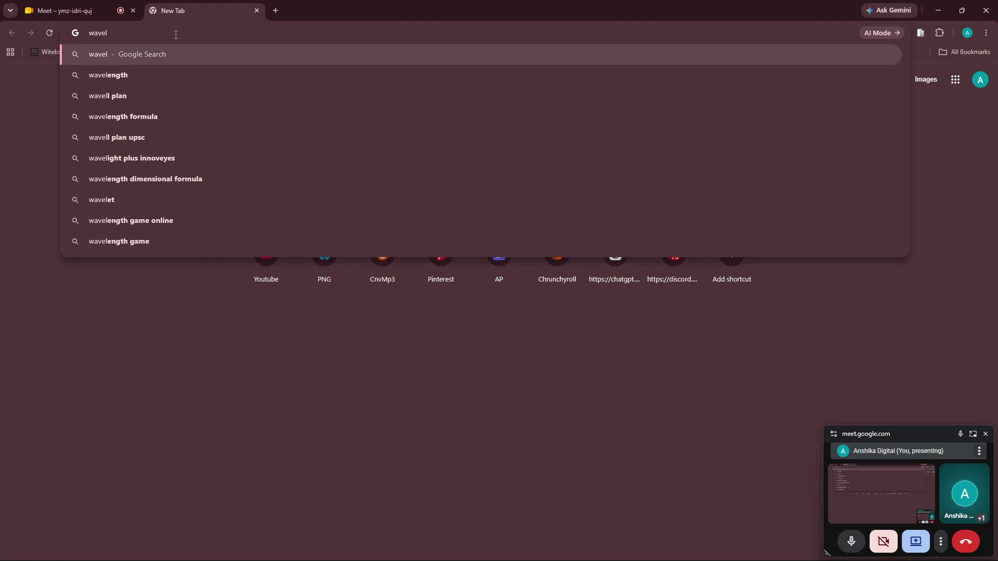
key(Down)
key(Return)
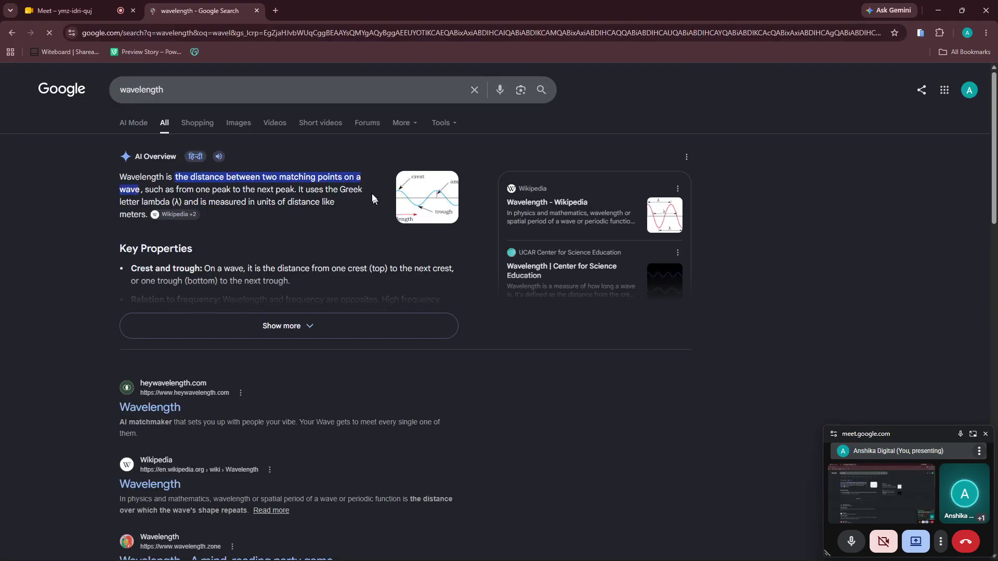
click(440, 214)
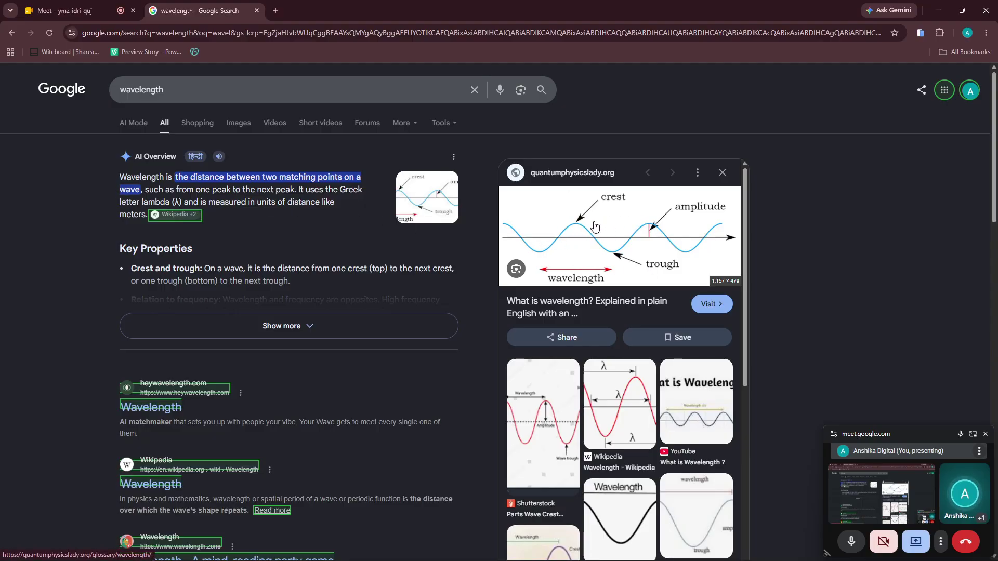
- Switch back to After Effects and set the Wavelength of the stroke's Wave to 94
click(937, 9)
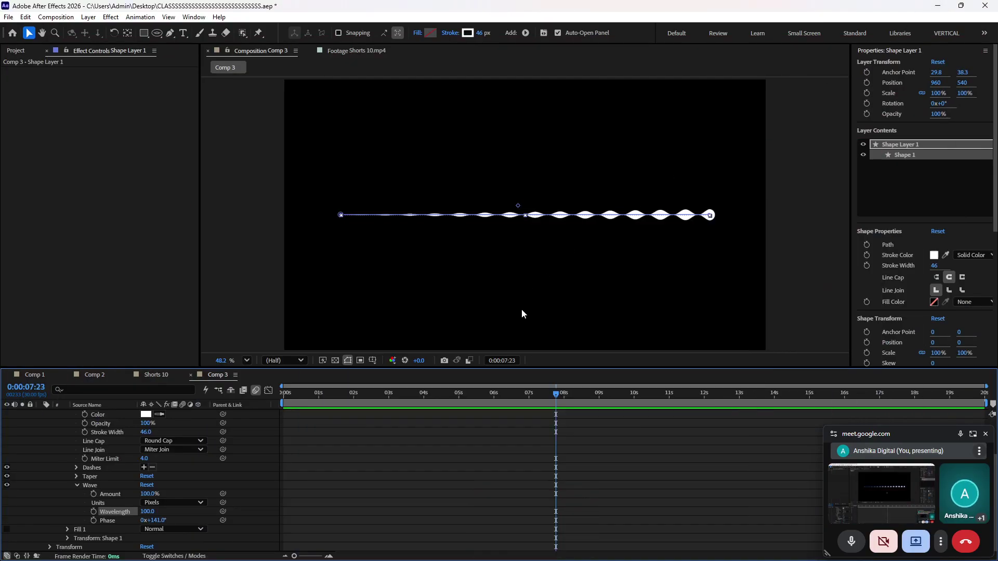
scroll(551, 214, up, 3)
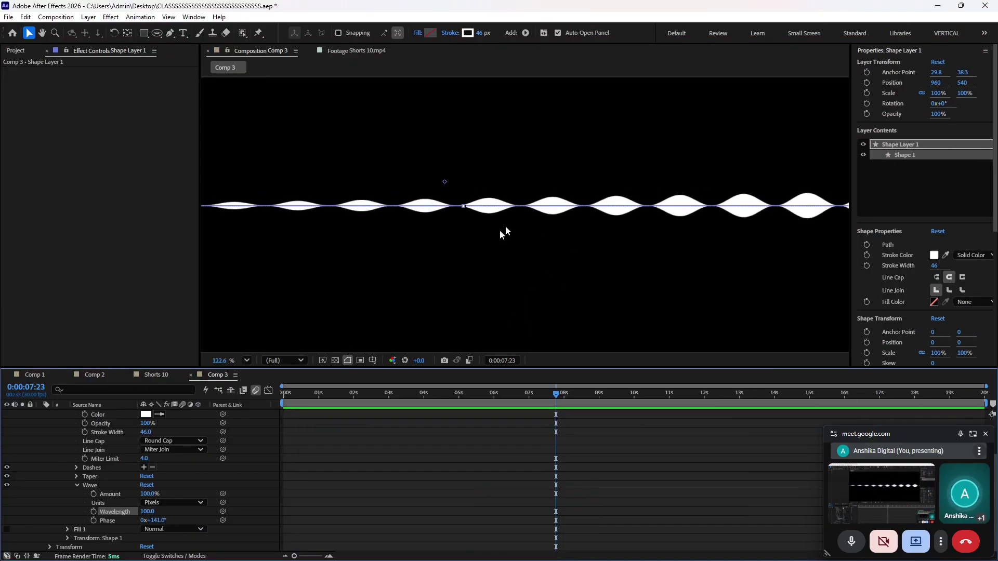
mouse_move(148, 514)
mouse_down()
mouse_move(352, 519)
mouse_move(81, 511)
mouse_move(130, 514)
mouse_up()
key(shift+slash)
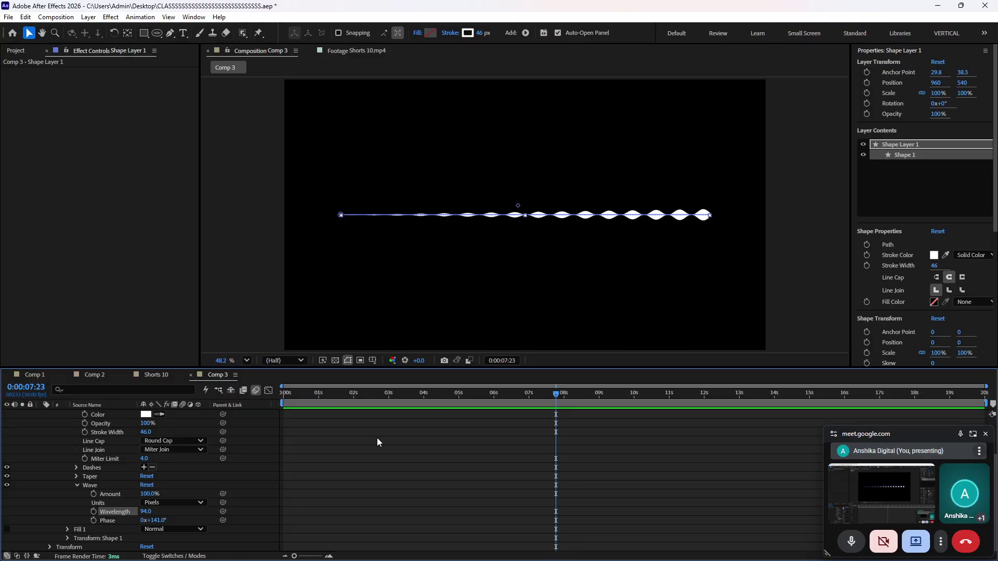
- Go to the first frame and try a Wave Phase of 256° on the line's stroke
click(383, 453)
scroll(383, 453, up, 2)
key(Home)
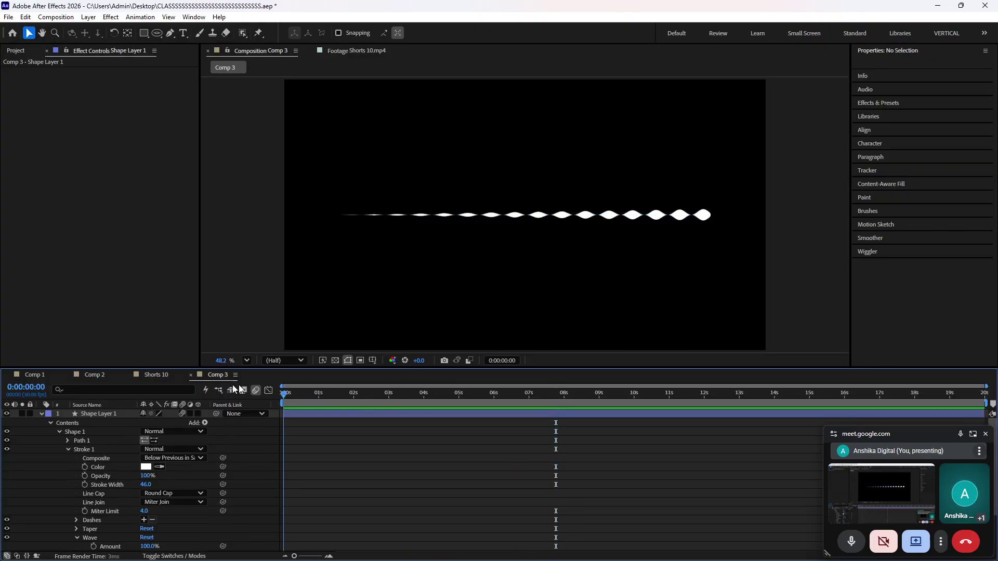
scroll(249, 453, down, 3)
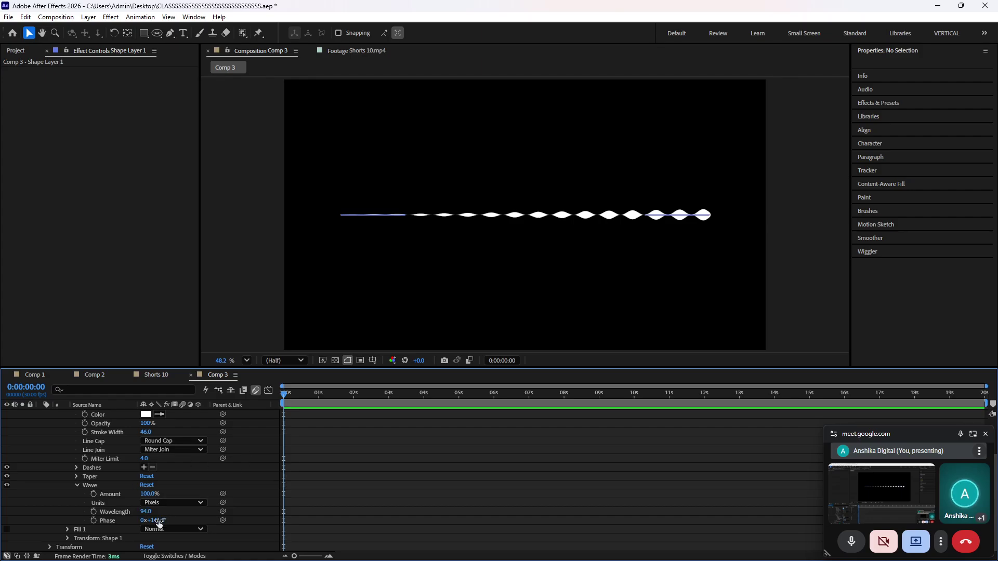
drag(159, 520, 216, 519)
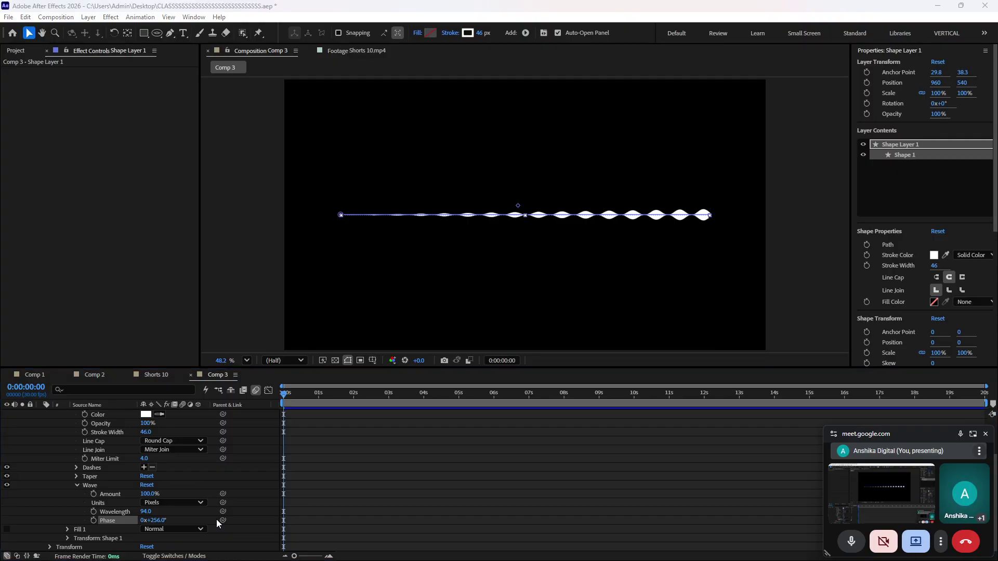
key(super)
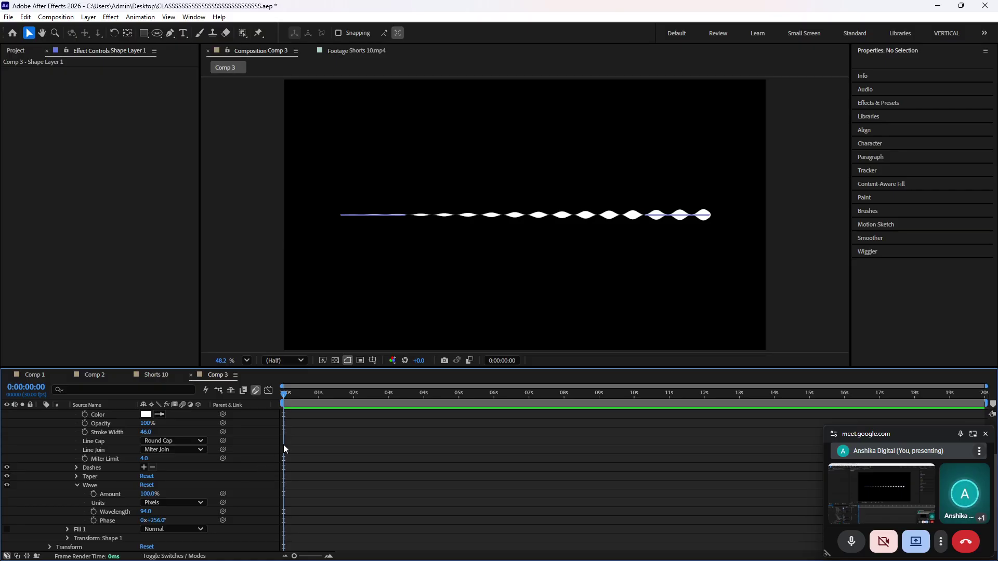
- Add the expression time*8000 to the Wave Phase of the line's stroke and preview the animation
scroll(198, 471, up, 1)
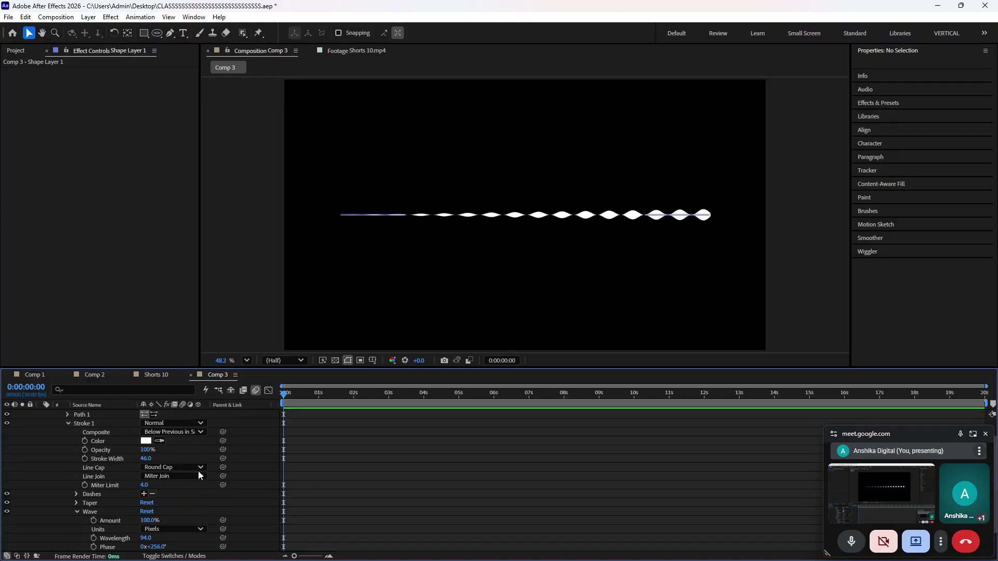
scroll(364, 457, down, 1)
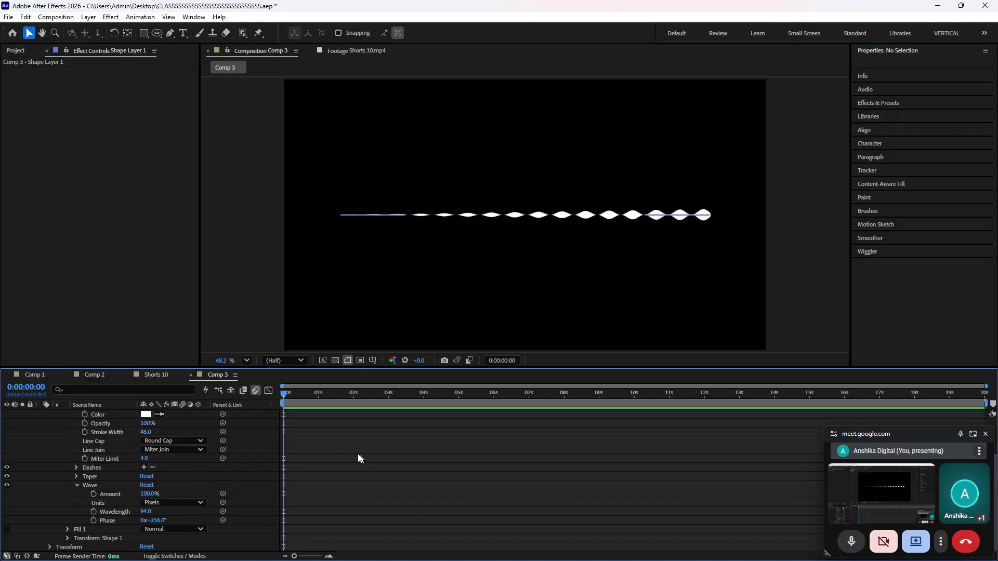
alt+click(94, 521)
text(time)
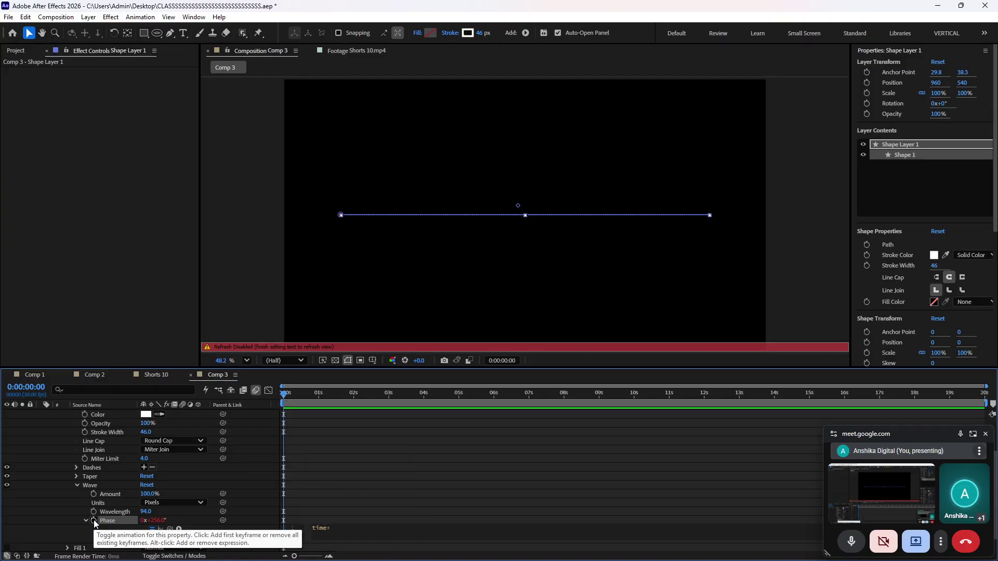
text(*80010)
key(BackSpace)
key(BackSpace)
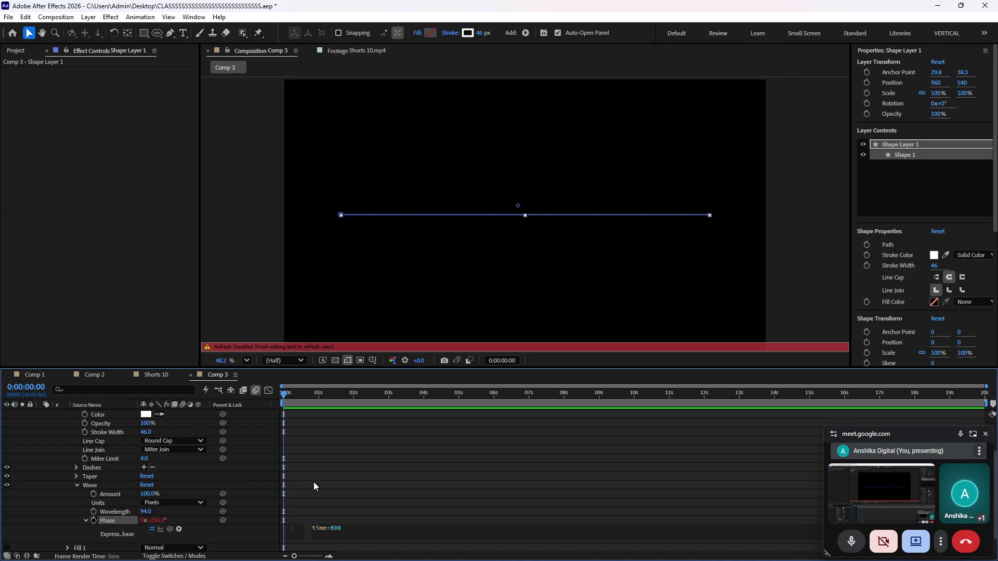
text(0)
click(314, 484)
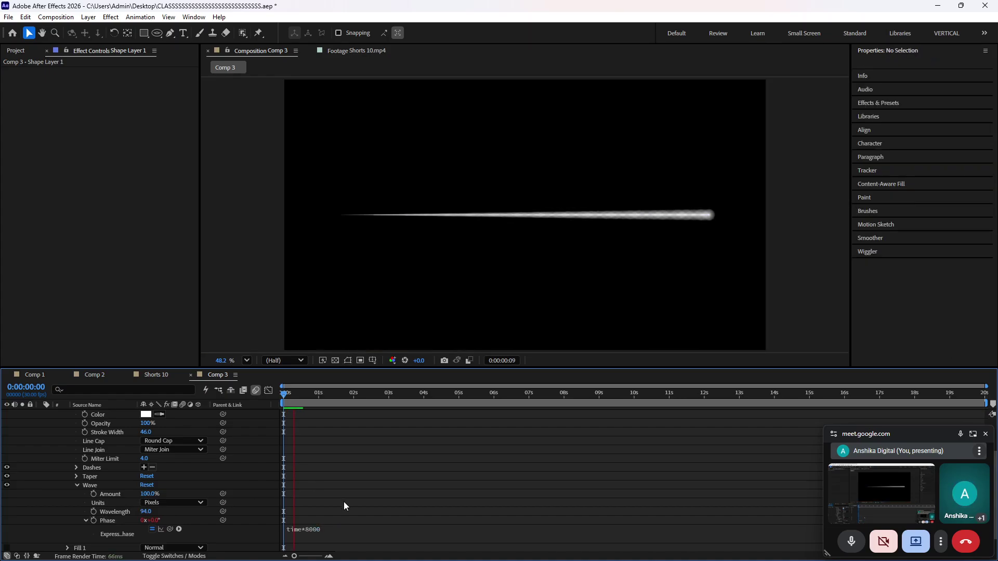
key(space)
- Change the Wave Phase expression to time*800, preview it, and turn off motion blur for the line's layer
click(343, 528)
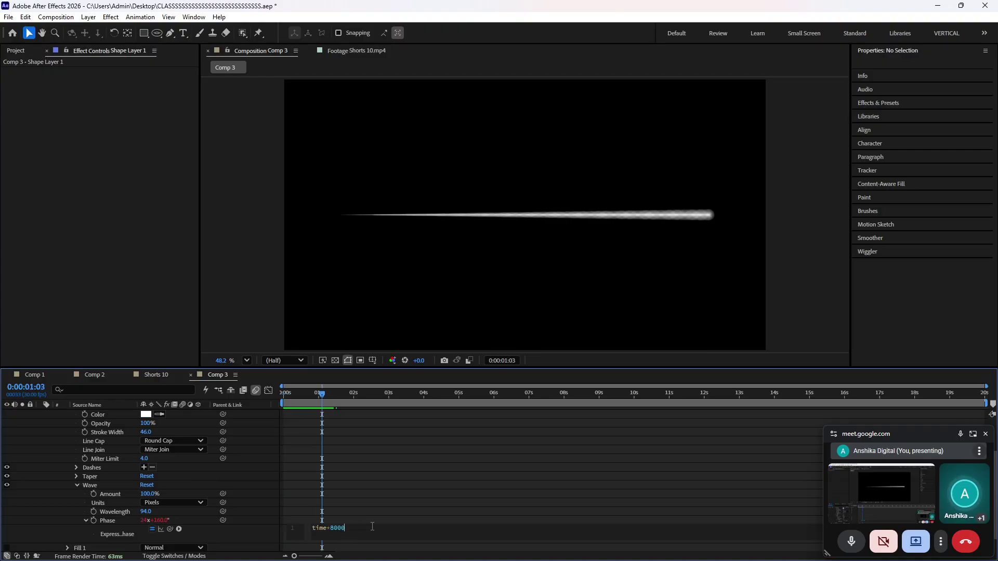
key(BackSpace)
click(397, 439)
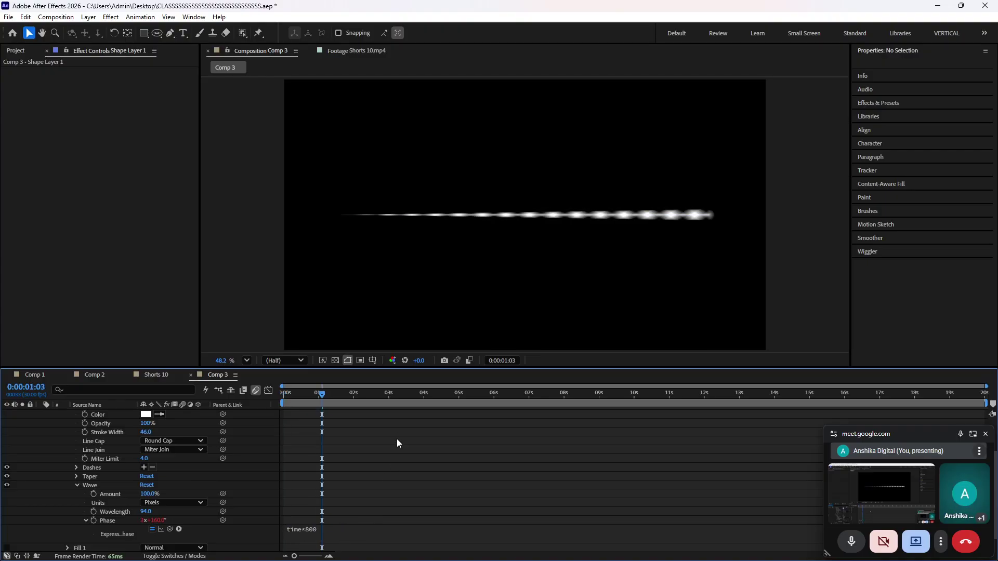
key(space)
scroll(231, 435, up, 3)
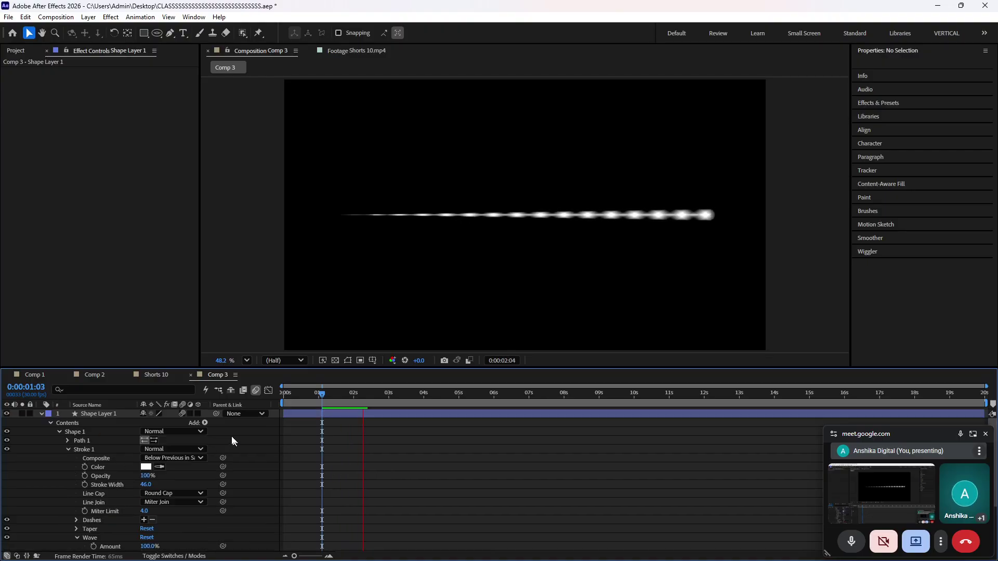
click(181, 412)
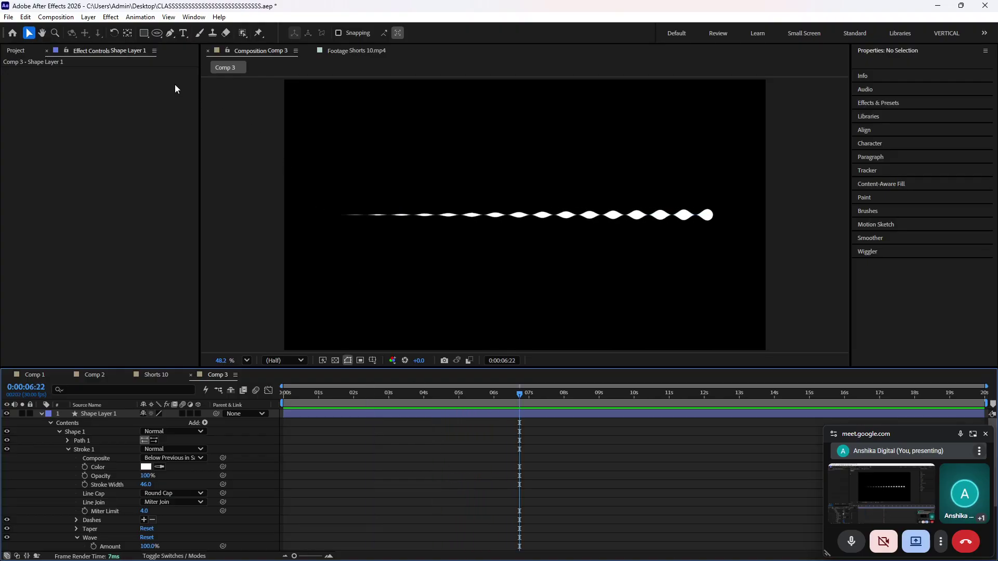
- Choose the Ellipse tool with a white FFFFFF fill and a stroke width of 0 px
click(144, 33)
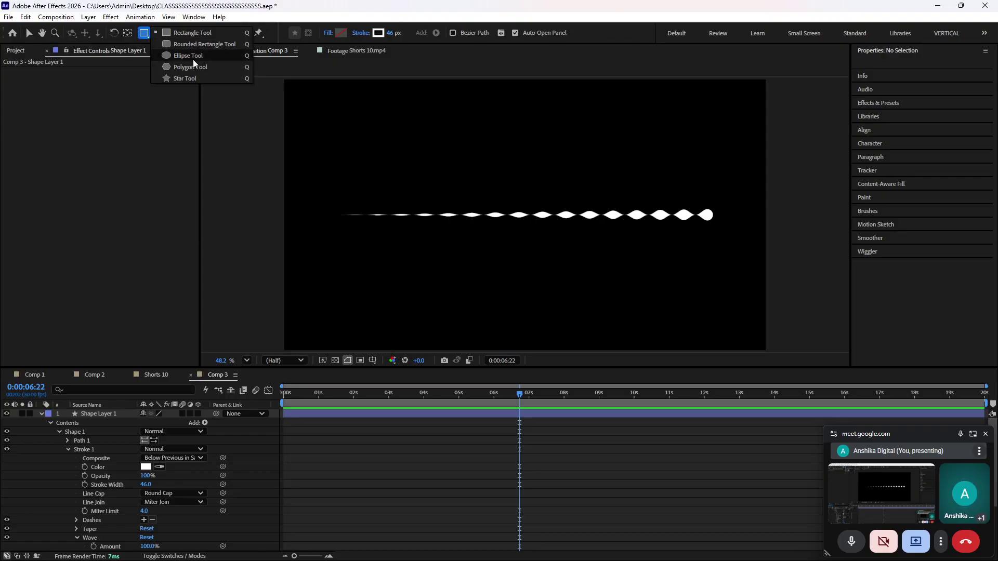
click(194, 61)
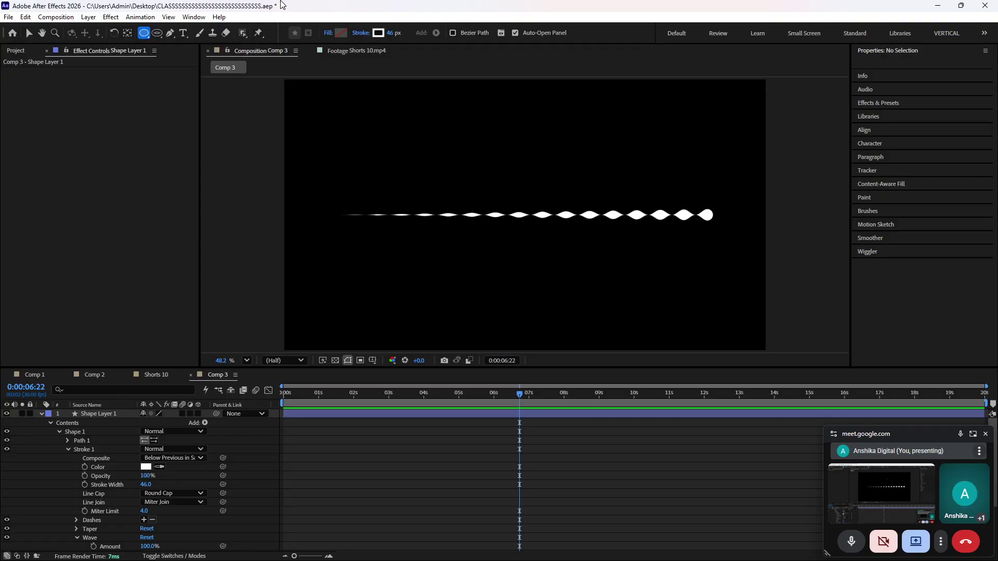
click(341, 32)
click(276, 396)
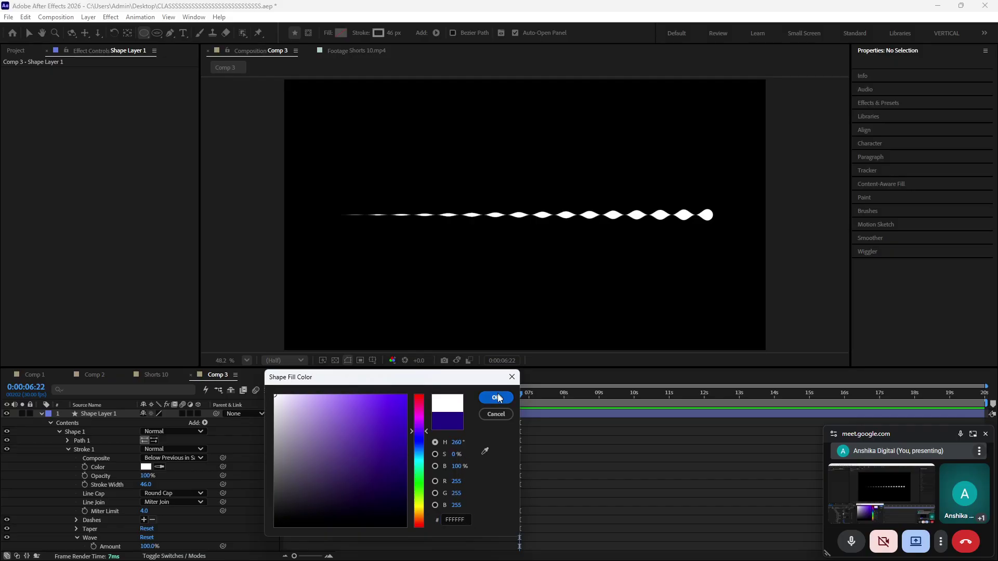
click(497, 398)
click(393, 33)
text(0)
key(Return)
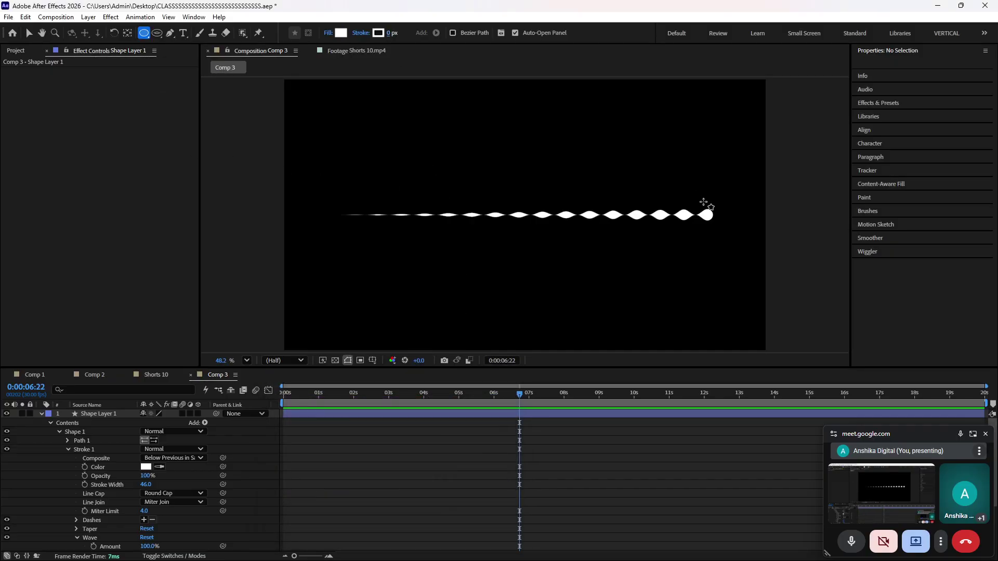
- Draw a circle about 195 px in diameter over the thick end of the wavy line and preview the animation
drag(694, 200, 724, 205)
key(v)
click(597, 487)
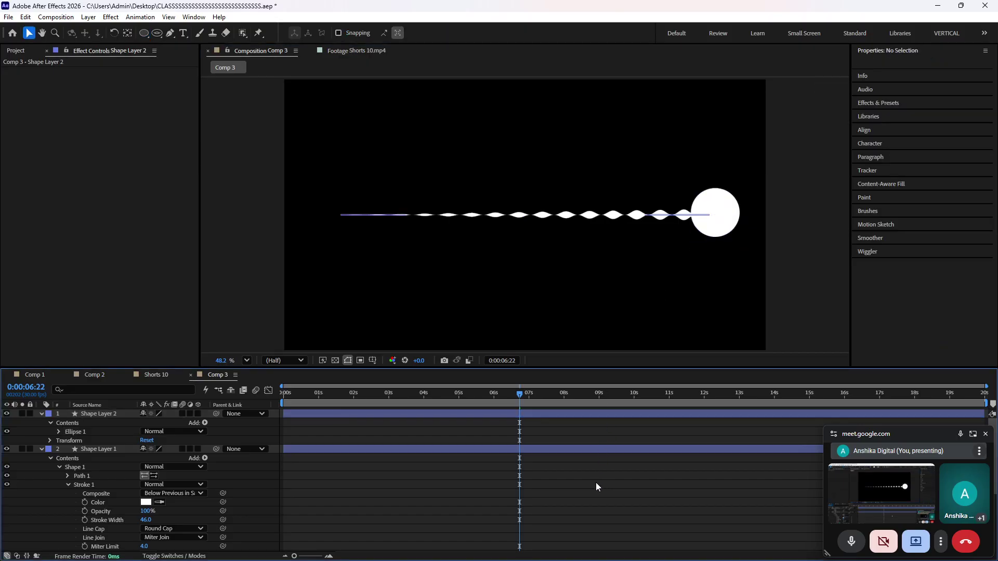
key(space)
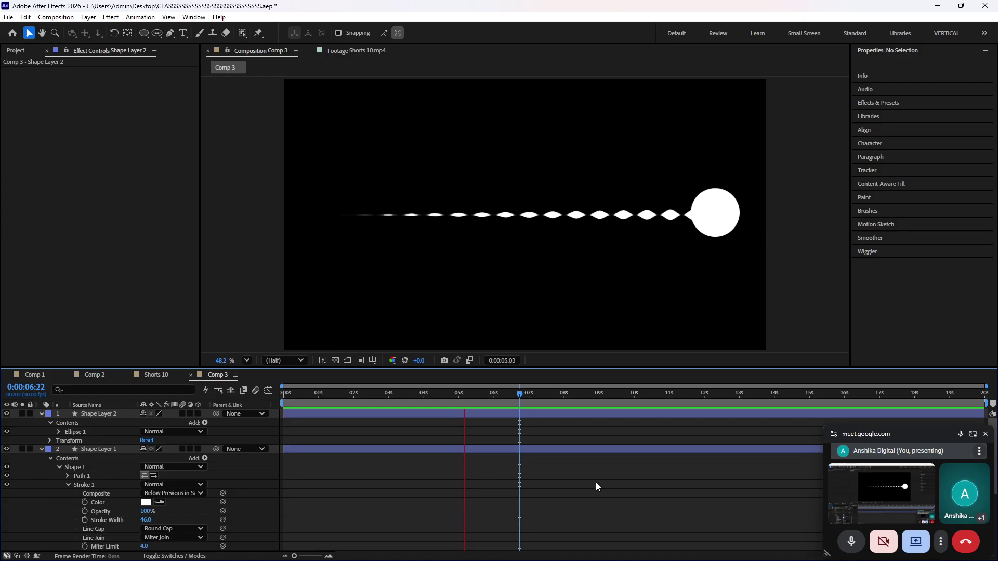
key(space)
- Set the stroke width of the wavy line's layer to 99 px and preview the animation
click(408, 448)
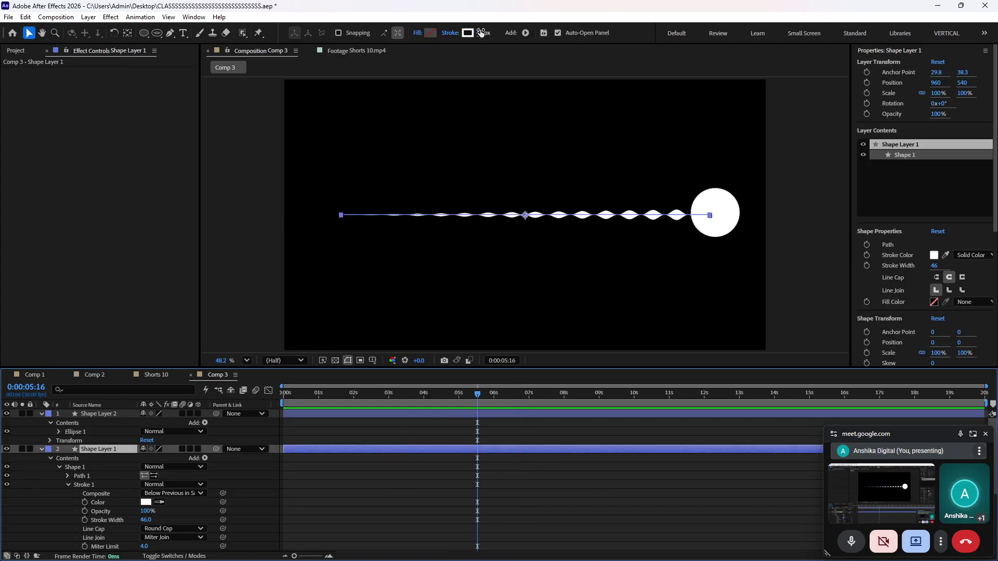
drag(487, 32, 536, 32)
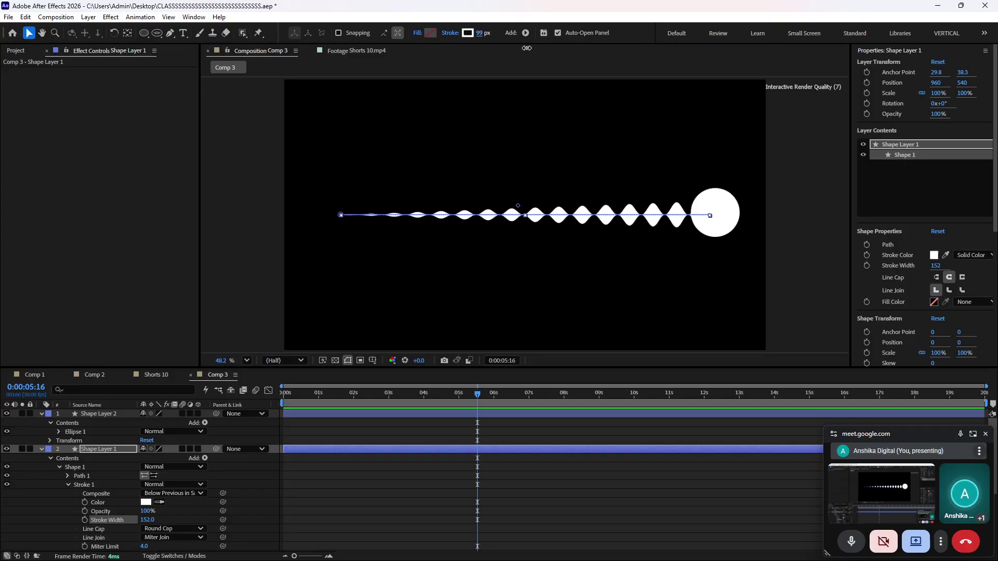
click(613, 504)
key(space)
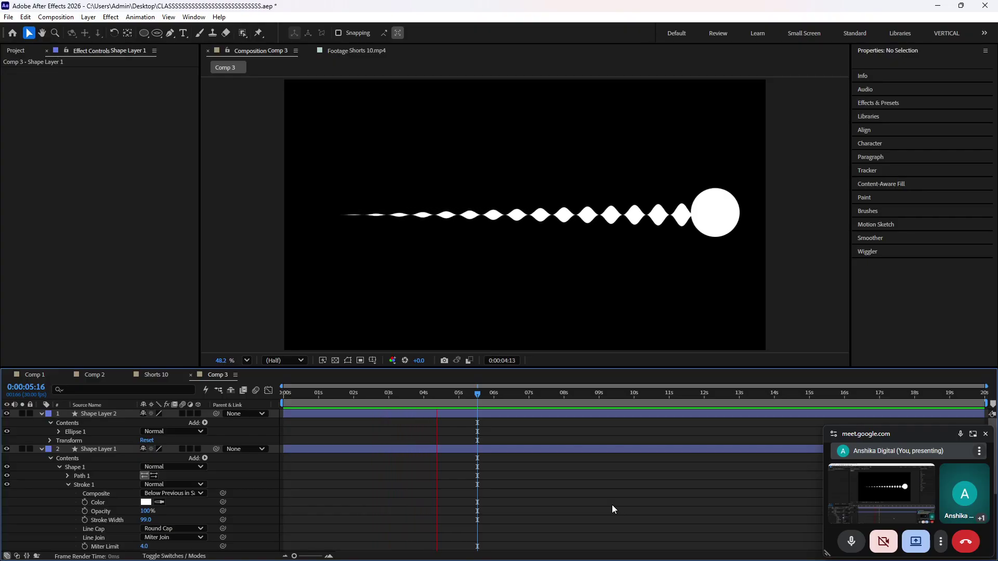
key(space)
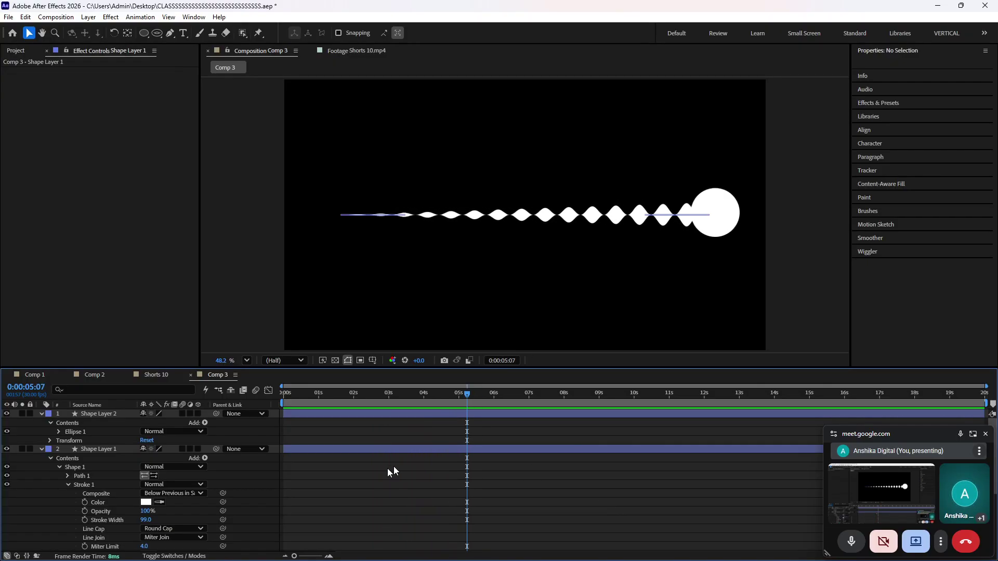
- Collapse the properties of both shape layers and play back the wave animation
click(49, 415)
click(41, 449)
click(41, 414)
click(137, 497)
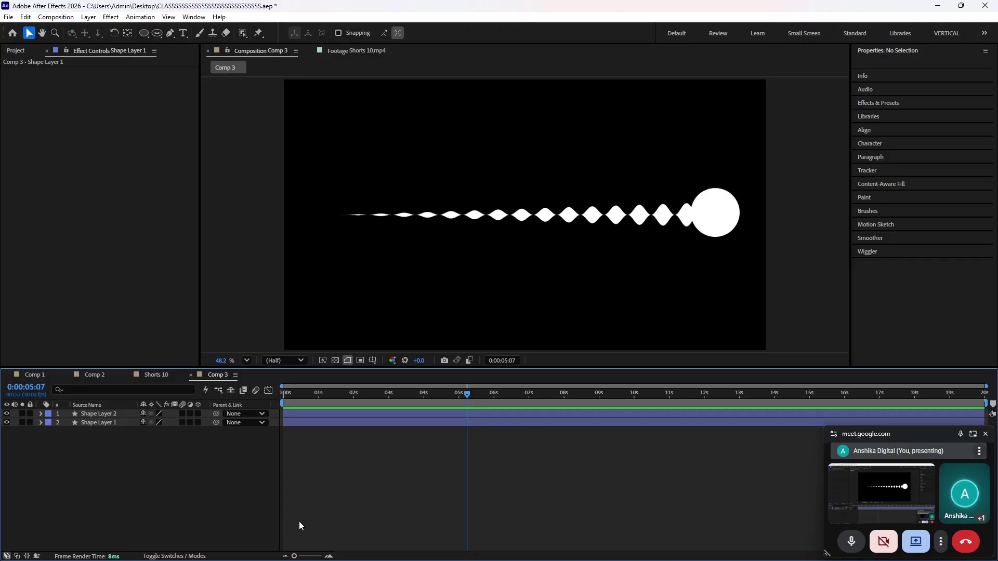
key(space)
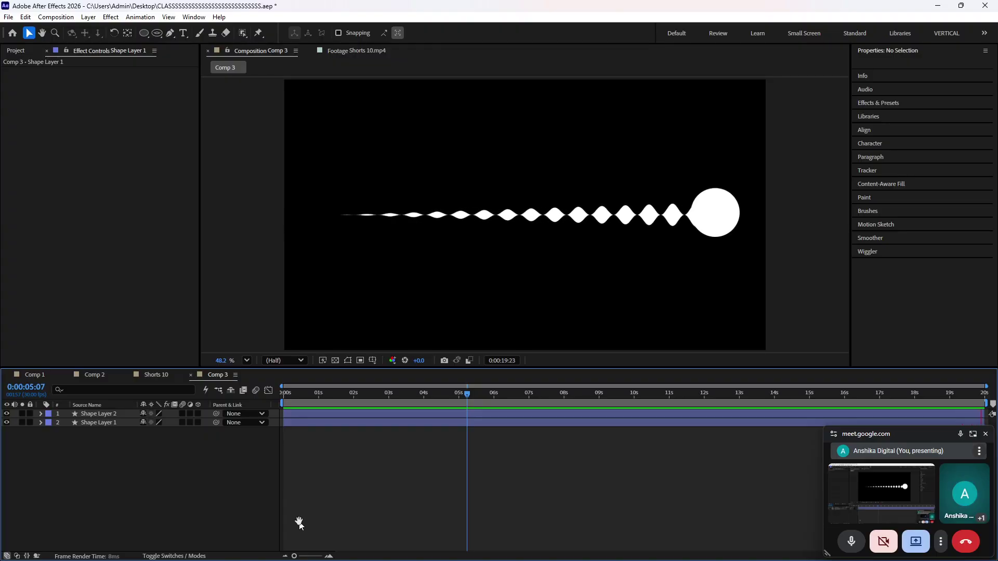
- Center the anchor point in the circle's layer and show only its Position property in the timeline
click(693, 229)
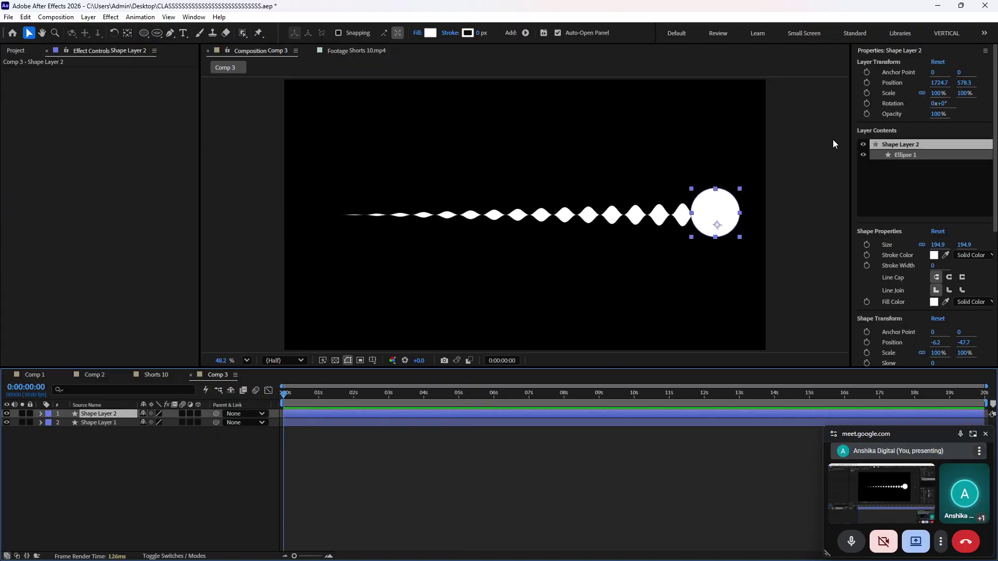
key(ctrl+alt+Home)
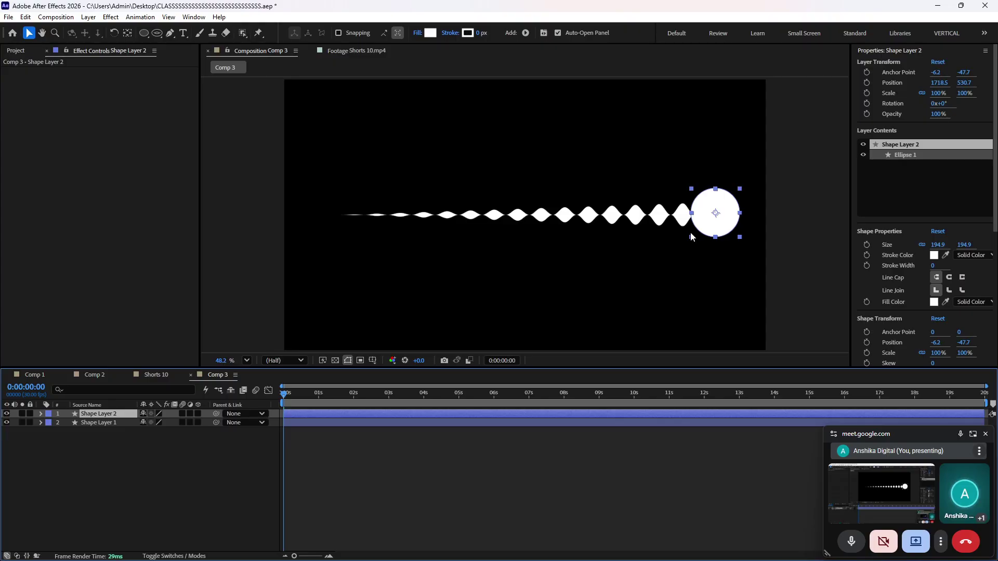
key(p)
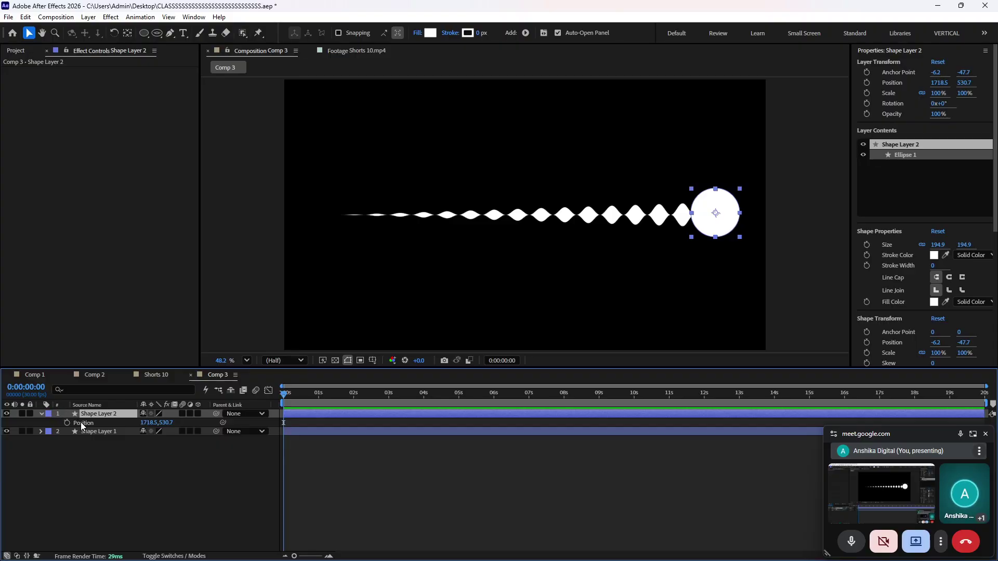
- Separate the dimensions of the circle layer's Position property into X and Y
click(172, 525)
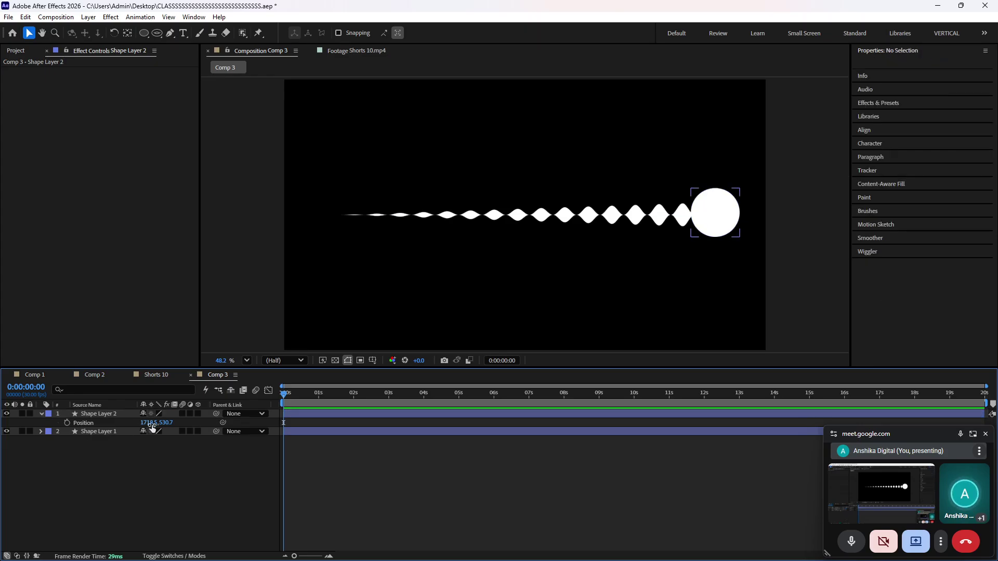
click(97, 423)
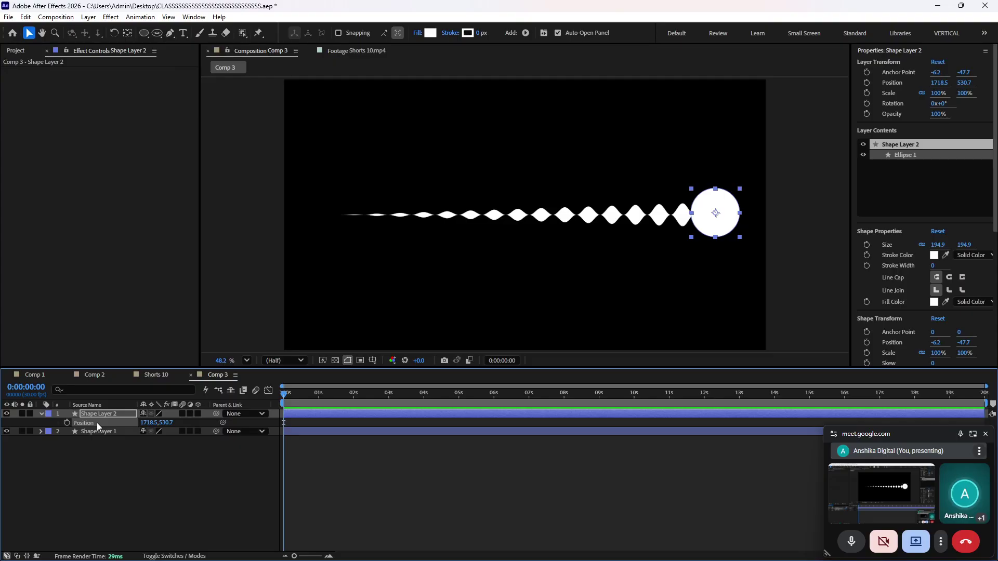
right_click(97, 423)
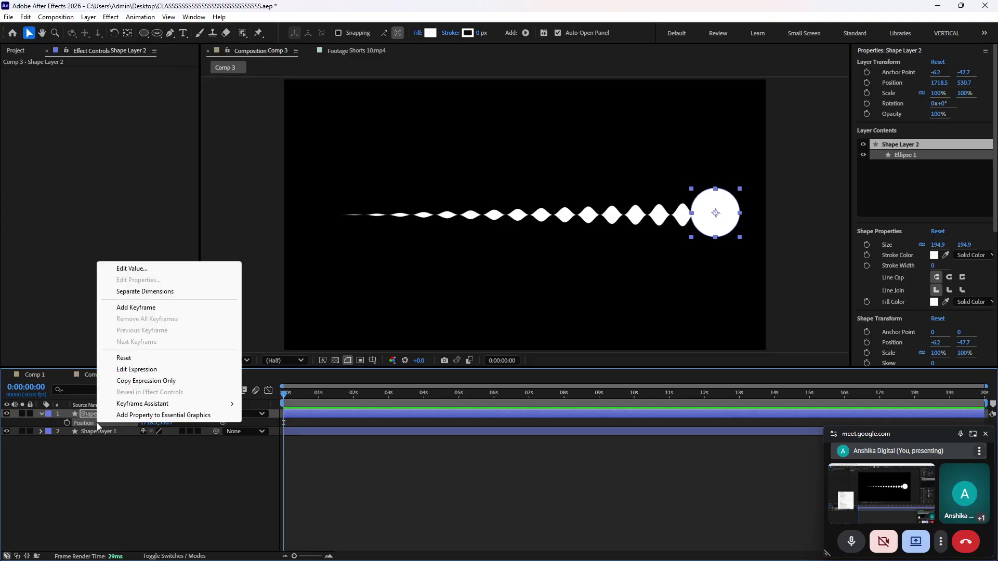
click(143, 292)
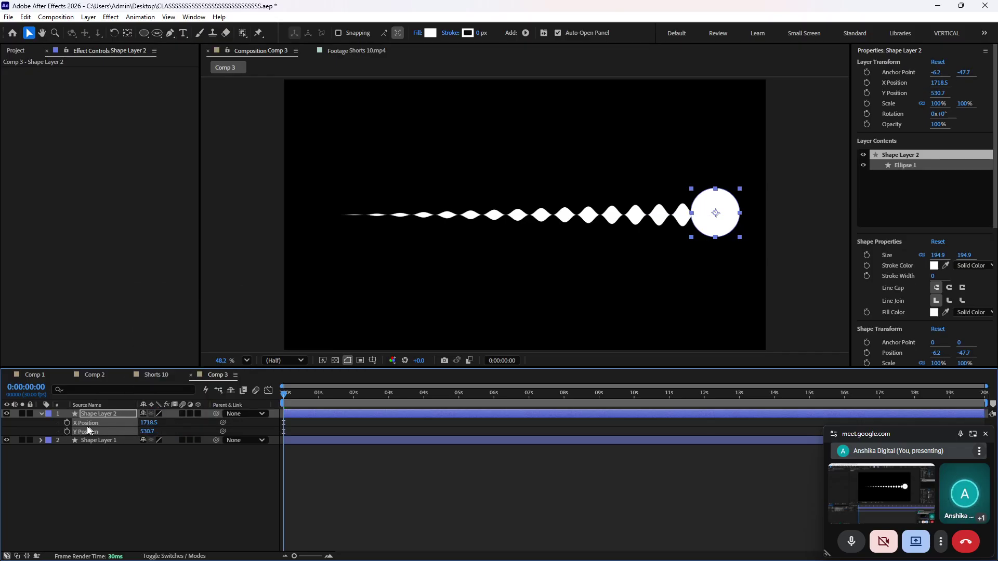
click(104, 472)
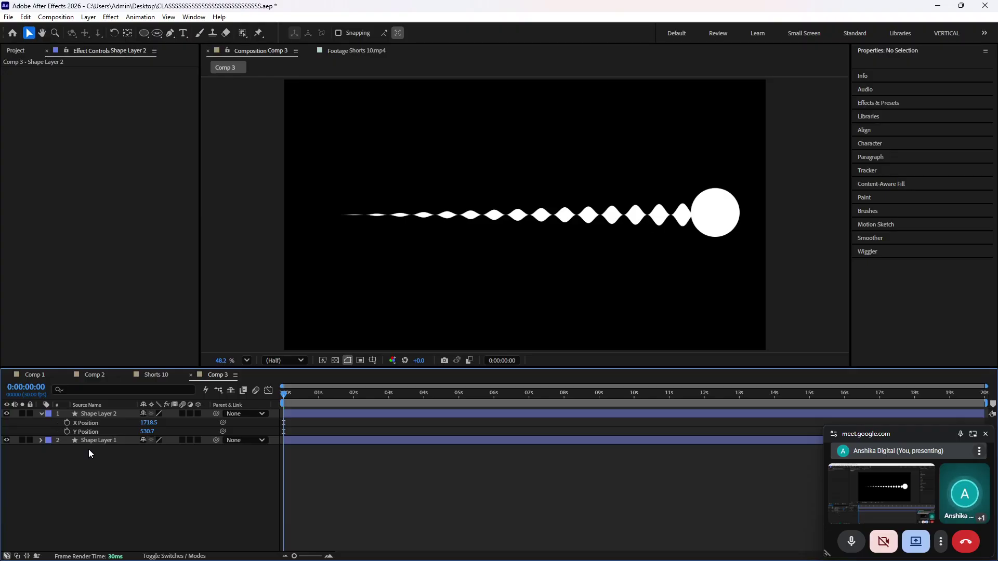
- Add the expression wiggle(5,2) to the circle layer's Y Position and preview the animation
alt+click(67, 431)
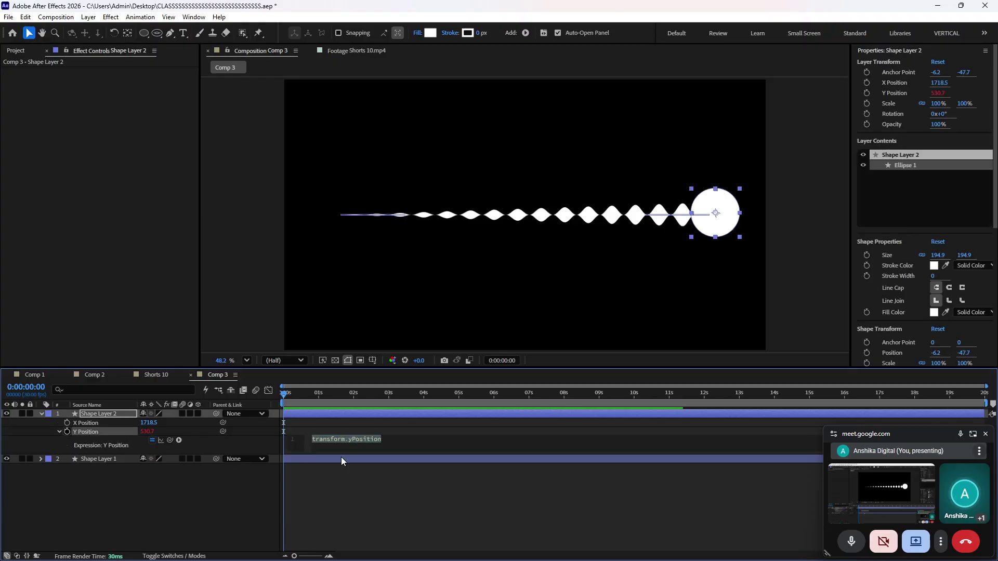
text(wiggle)
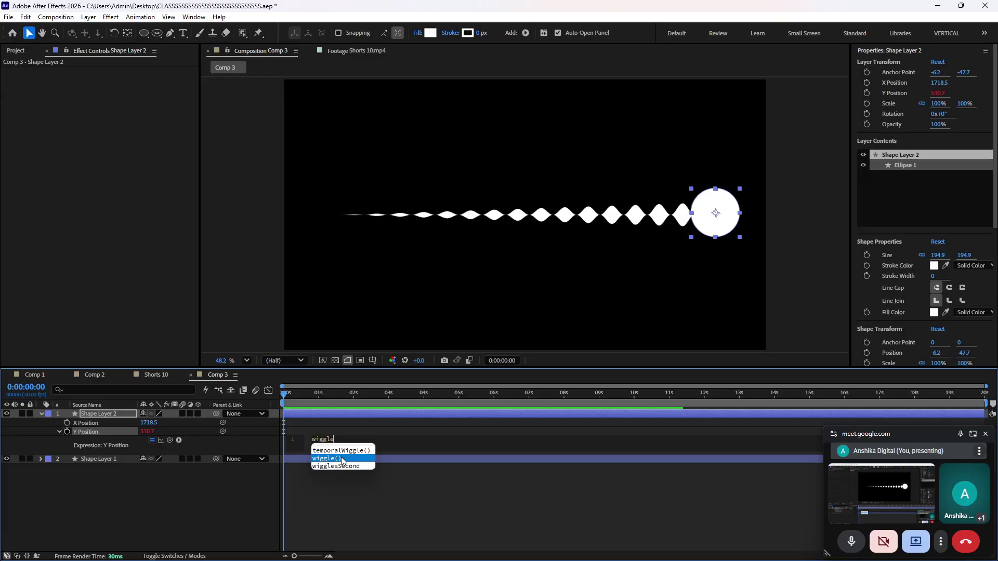
click(342, 459)
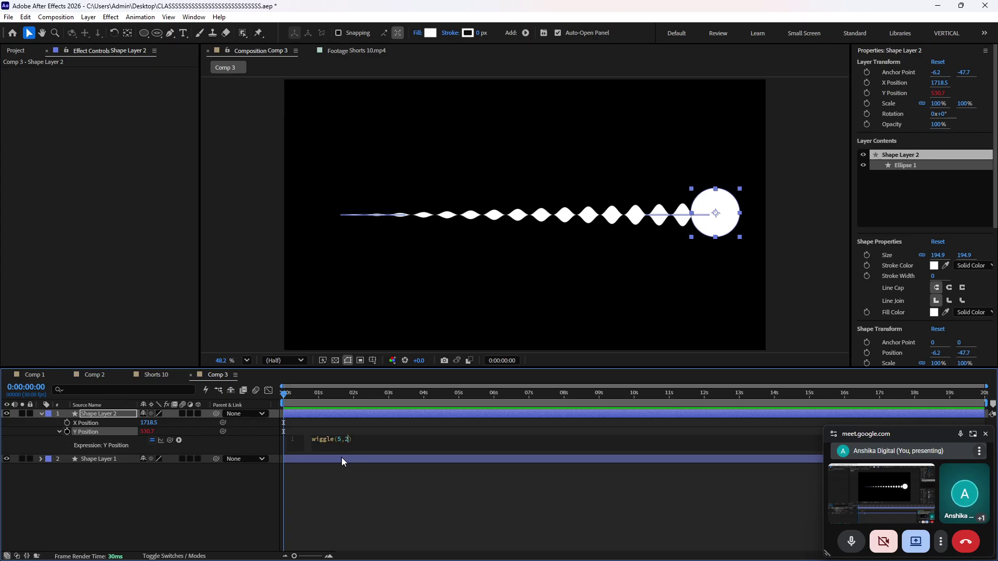
text(2)
click(344, 490)
key(space)
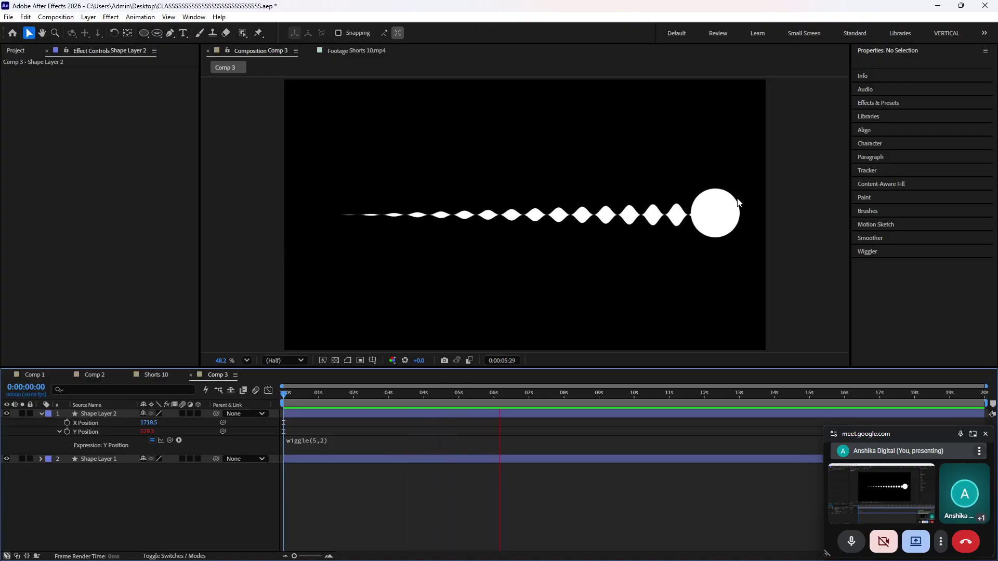
- Examine the circle's wiggle motion up close and in the full frame during playback
click(794, 253)
scroll(722, 216, up, 5)
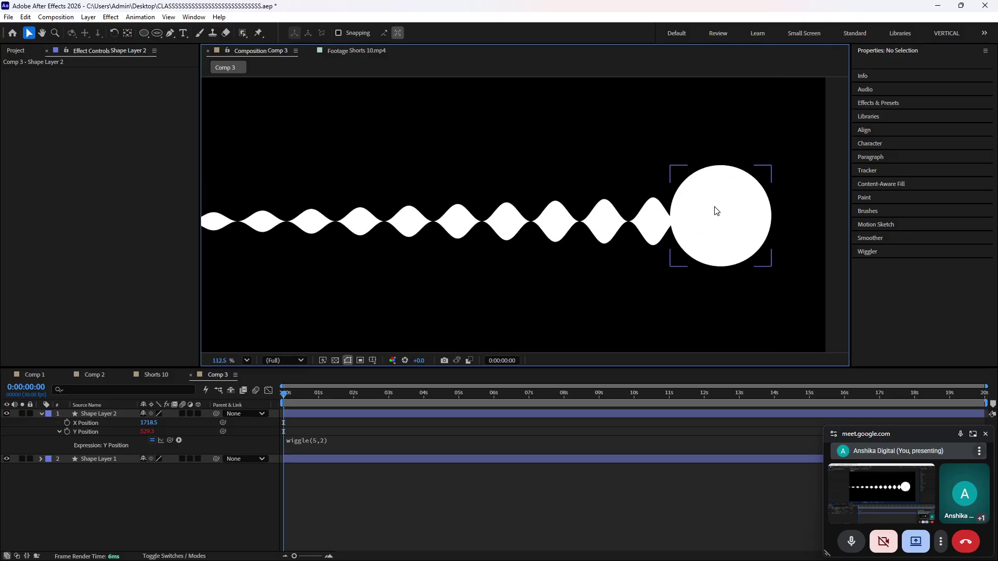
key(space)
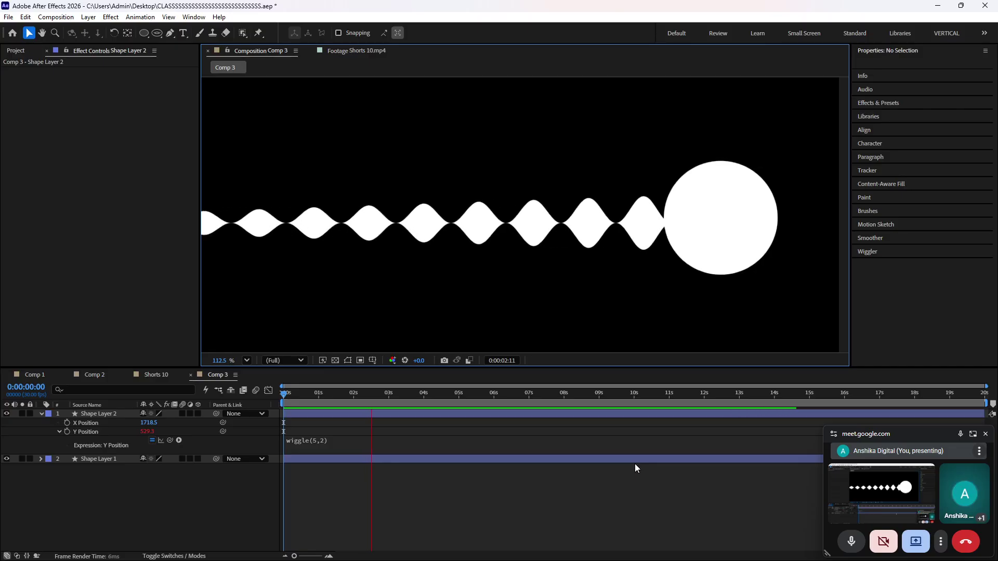
key(space)
key(shift+slash)
key(space)
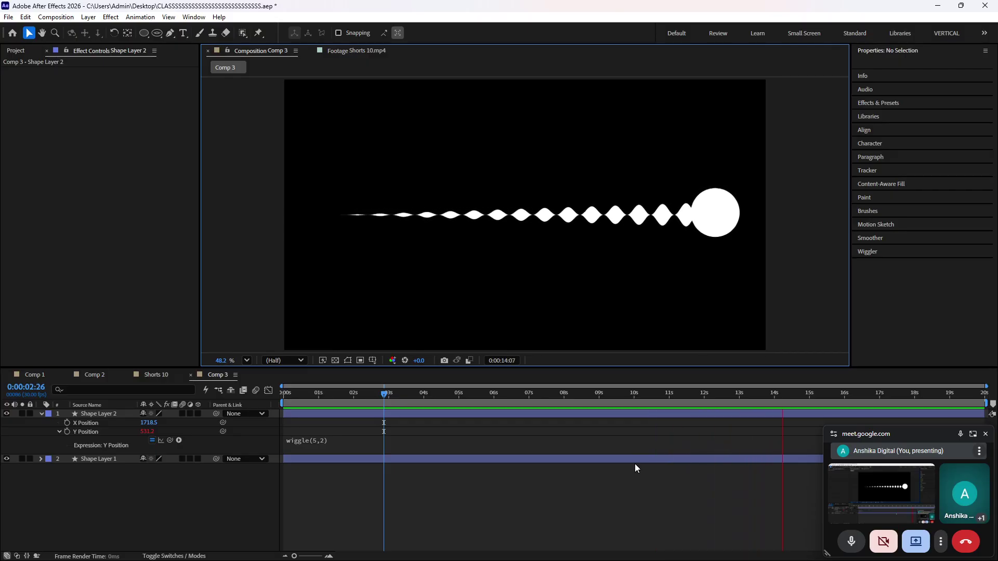
key(space)
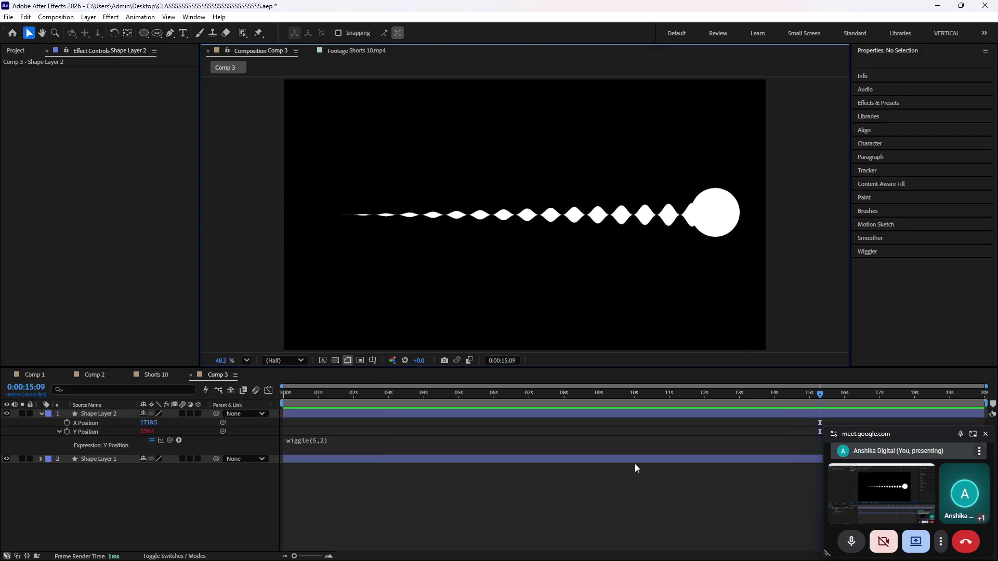
click(483, 485)
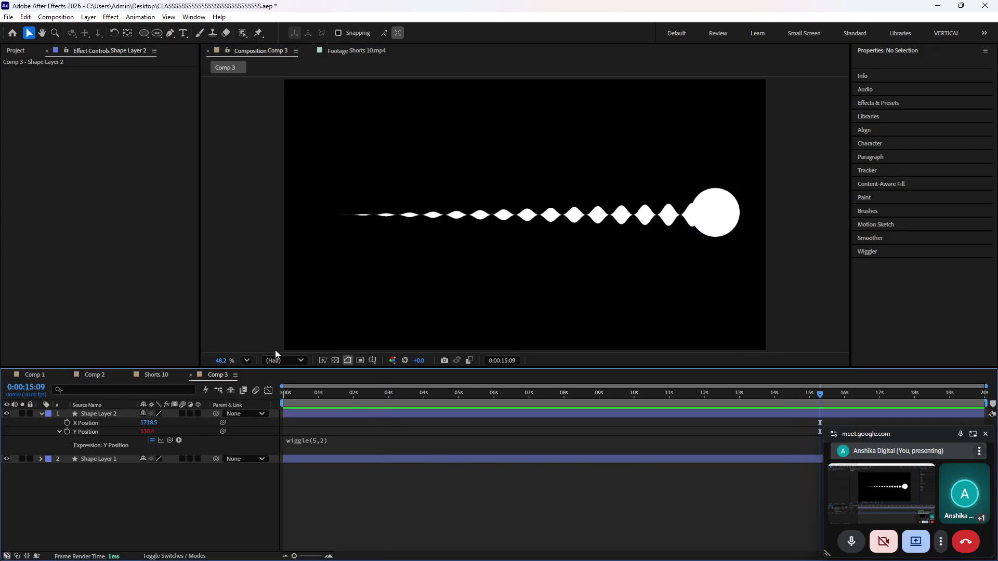
drag(335, 399, 305, 398)
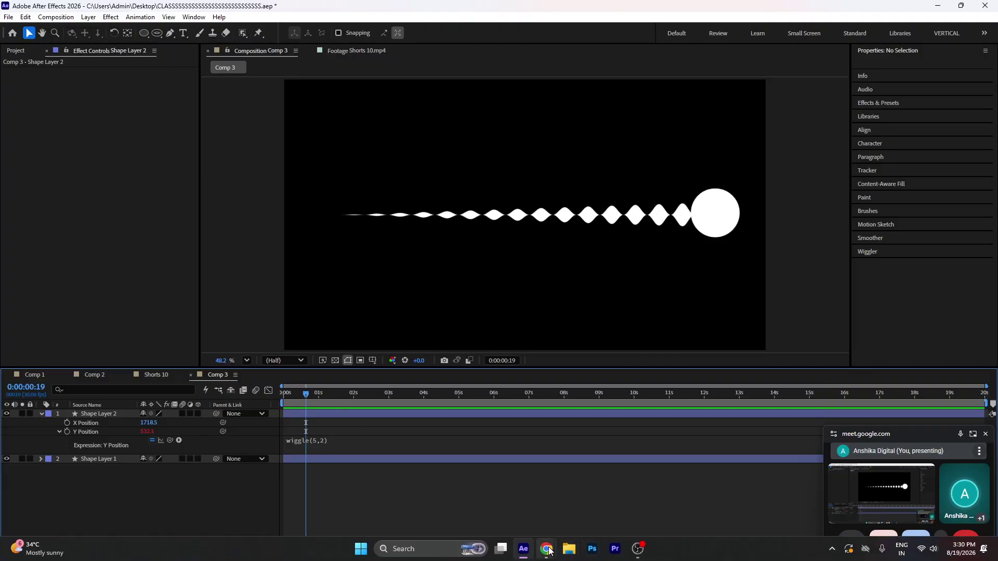
- Switch to Chrome, ask ChatGPT "whats the values for in wiggle expression in ae", read the answer and return to After Effects
mouse_move(546, 549)
click(473, 478)
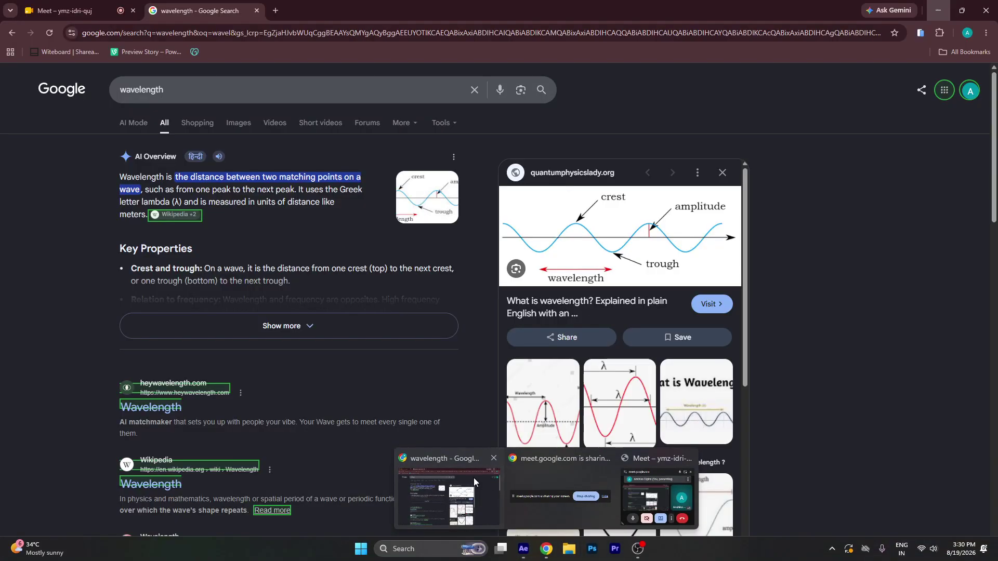
click(275, 10)
click(622, 285)
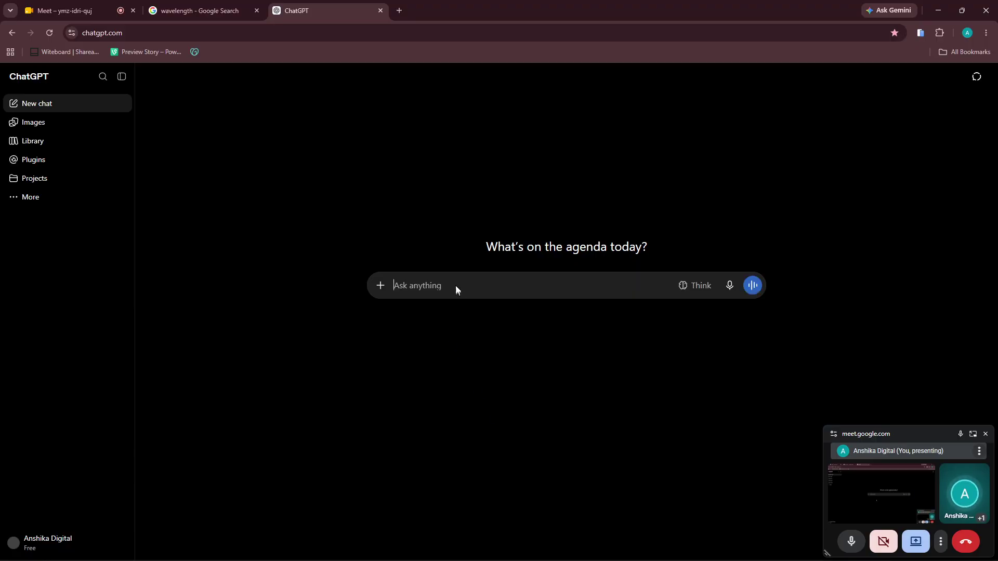
text(whatst)
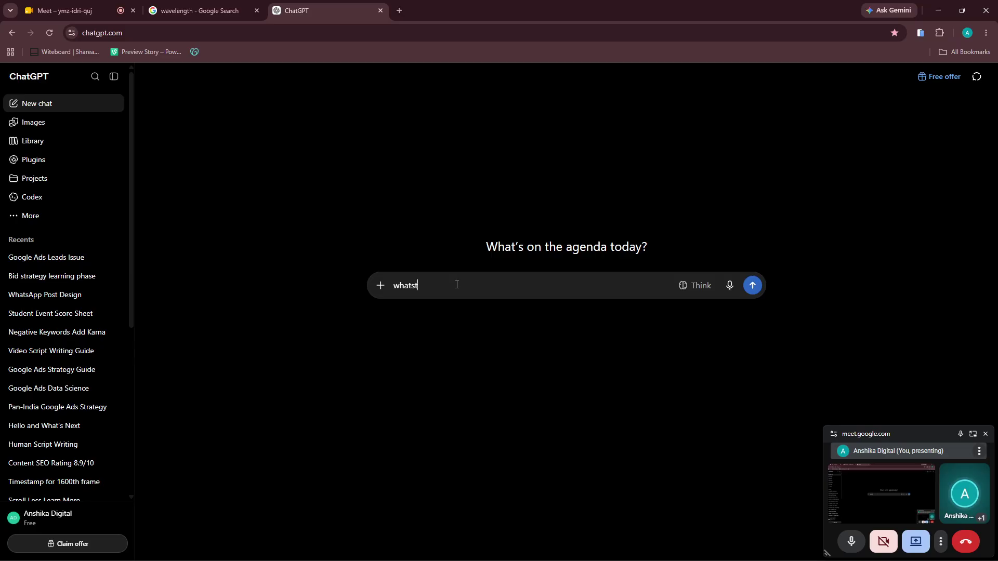
key(BackSpace)
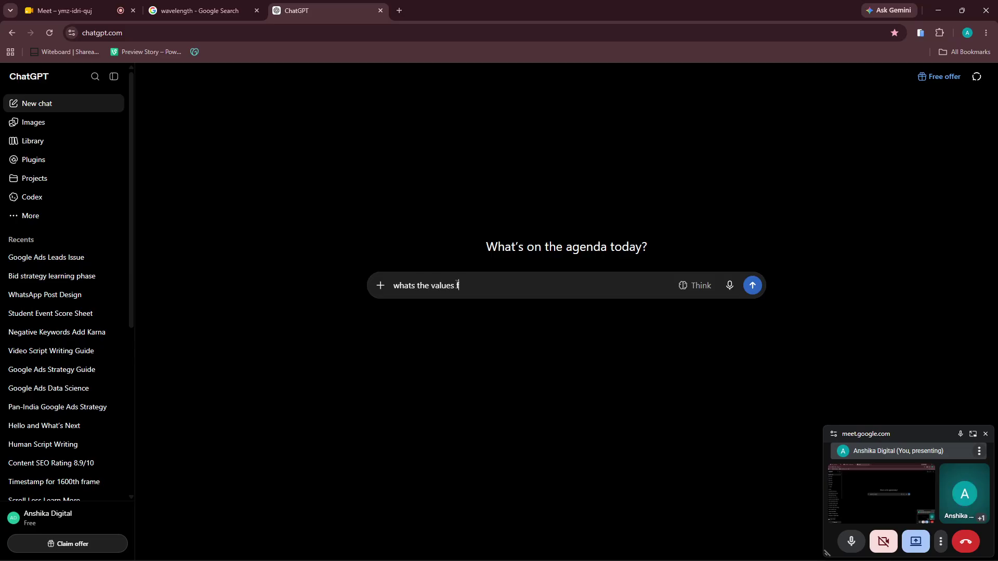
text(the values for in wiggle expression in ae)
key(Return)
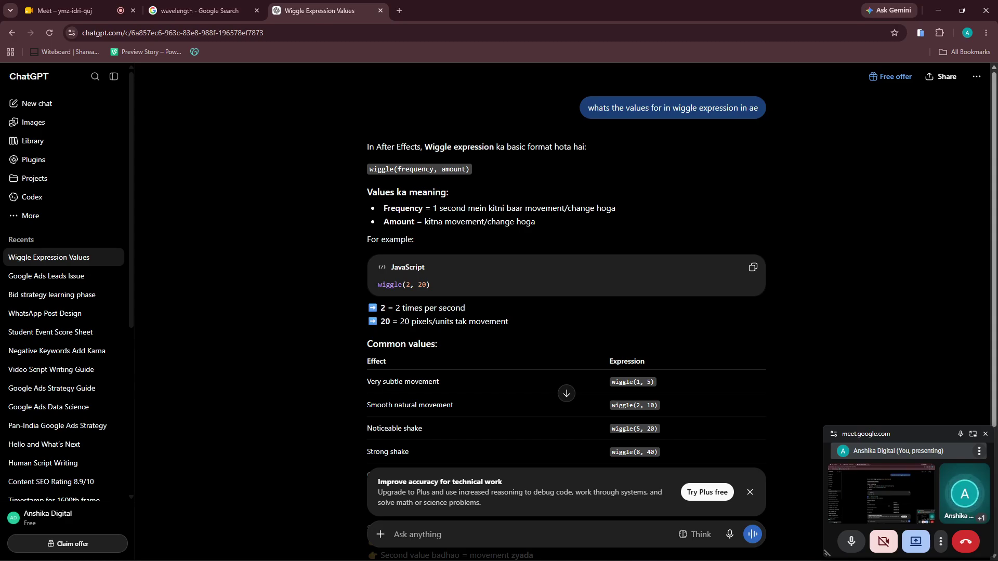
key(ctrl+w)
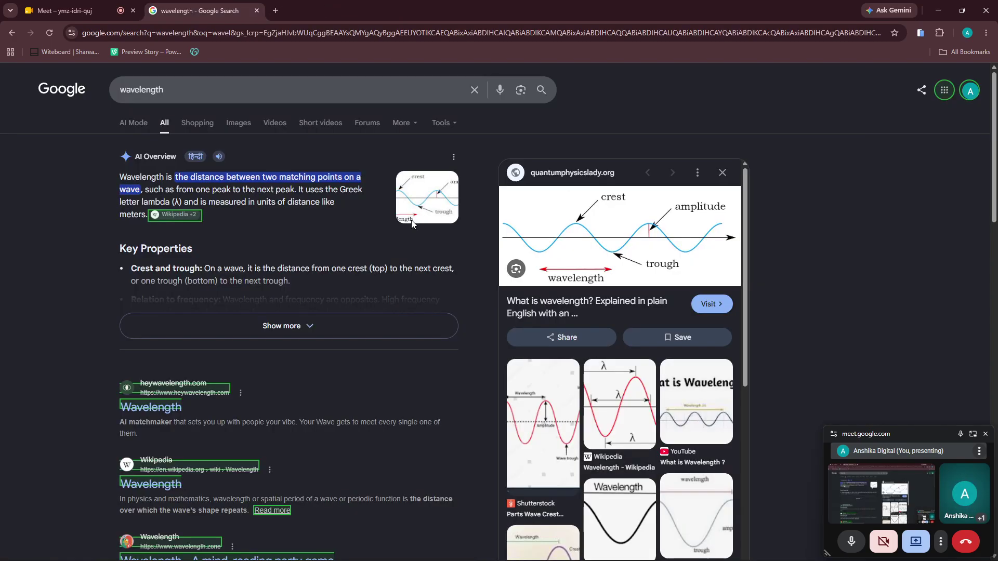
click(942, 5)
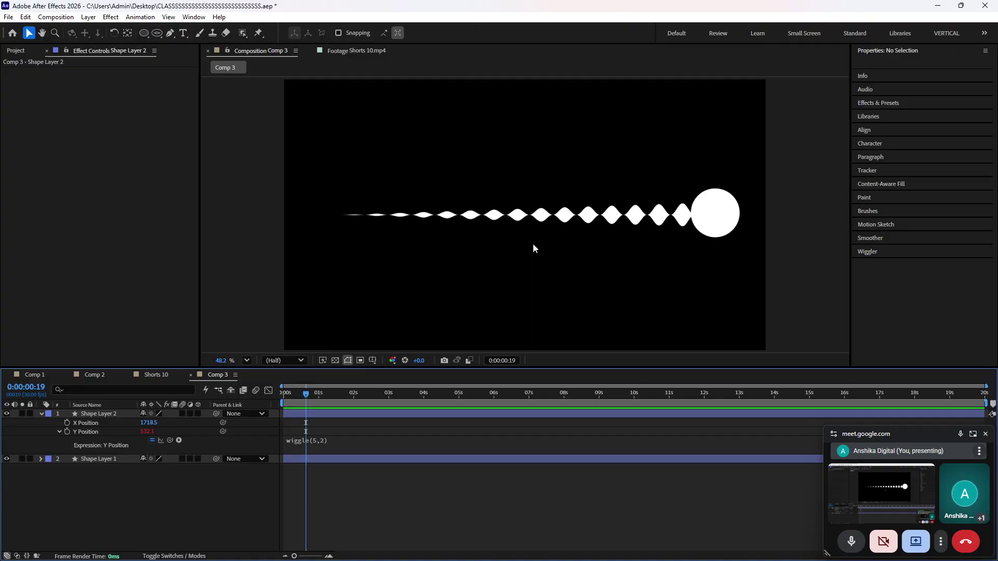
- Delete both the circle and wavy line shape layers from Comp 3
click(347, 414)
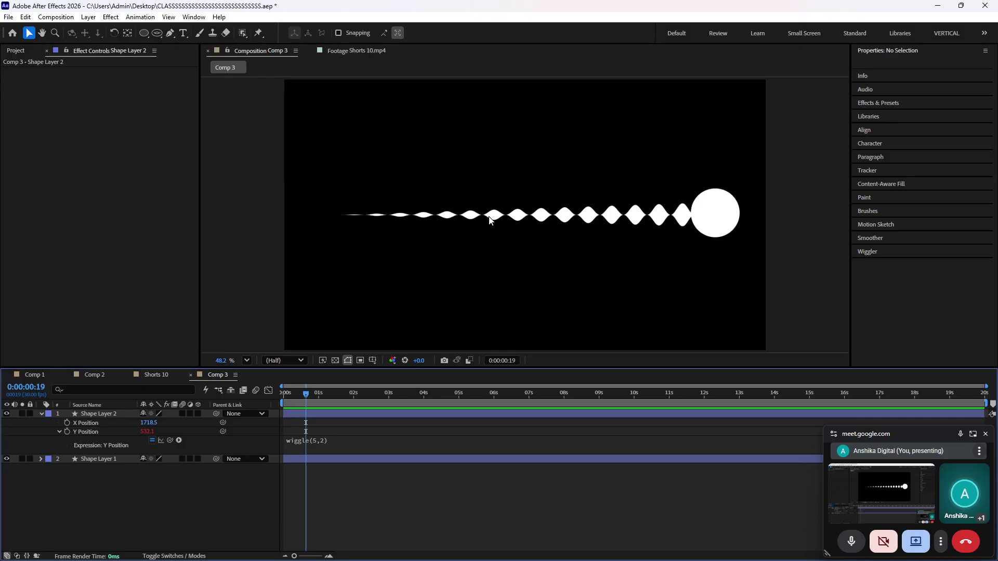
drag(161, 493, 98, 410)
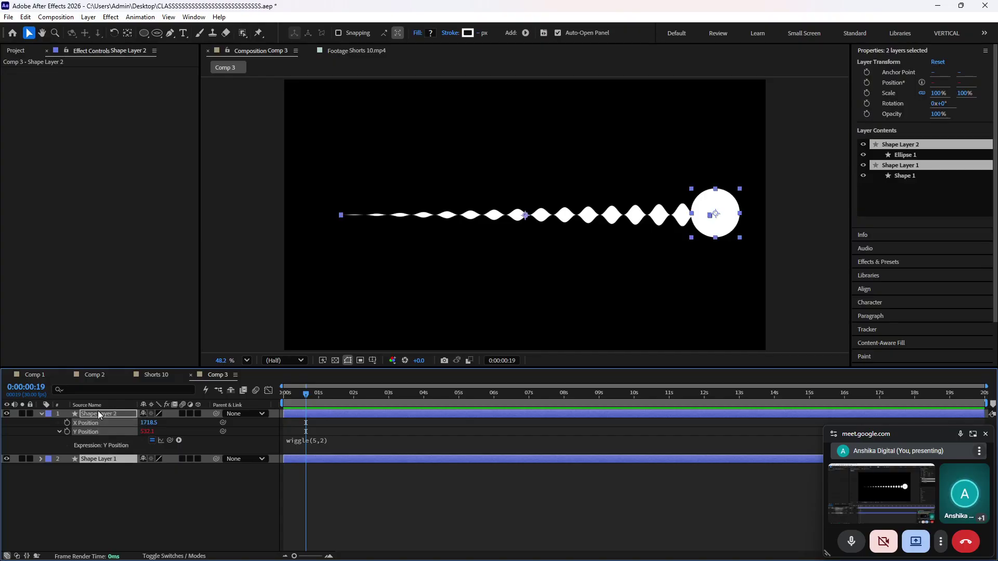
key(Delete)
- Look through the compositions and images in the project's Untitled 1 folder for usable footage
click(16, 50)
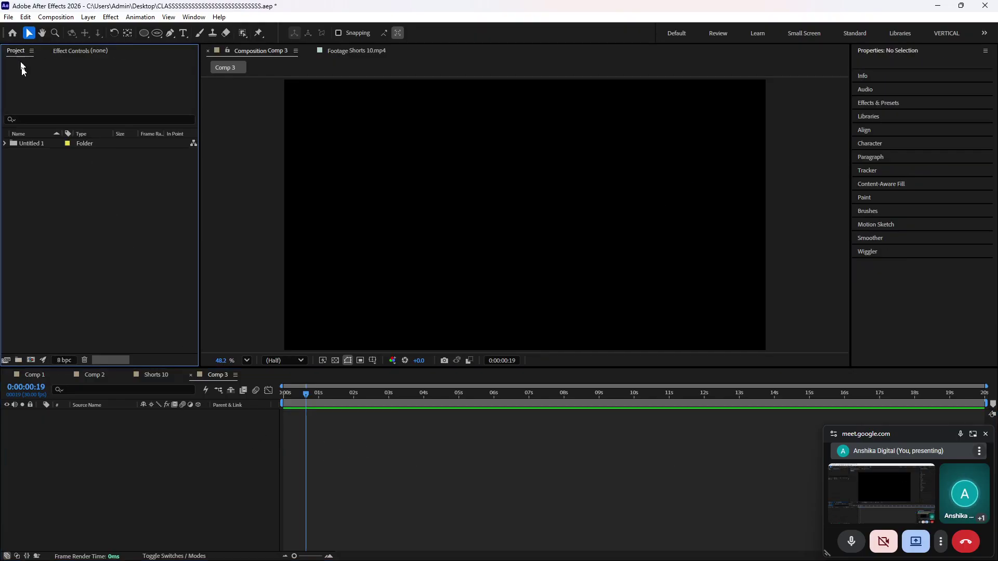
click(5, 144)
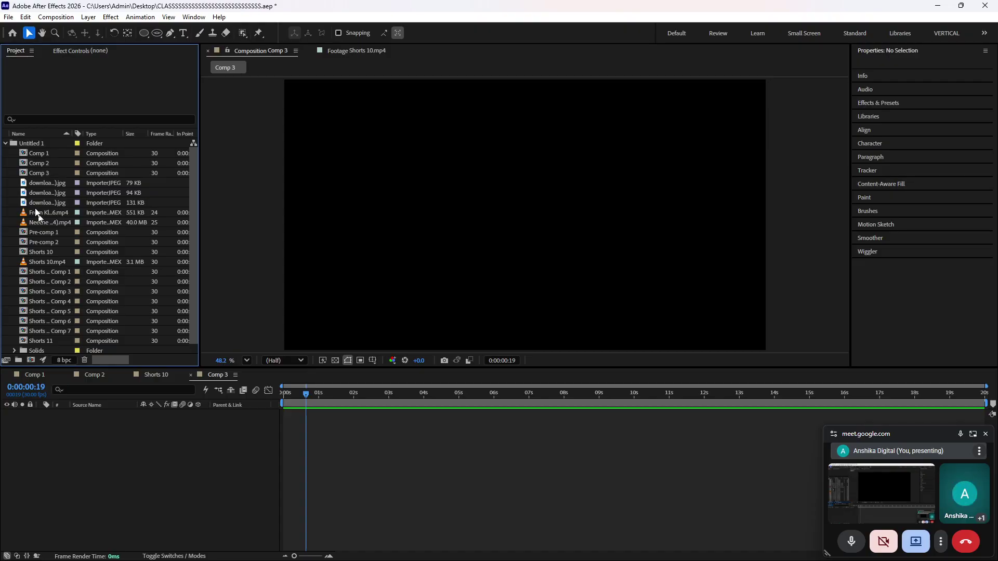
click(60, 174)
click(61, 183)
click(61, 192)
click(60, 204)
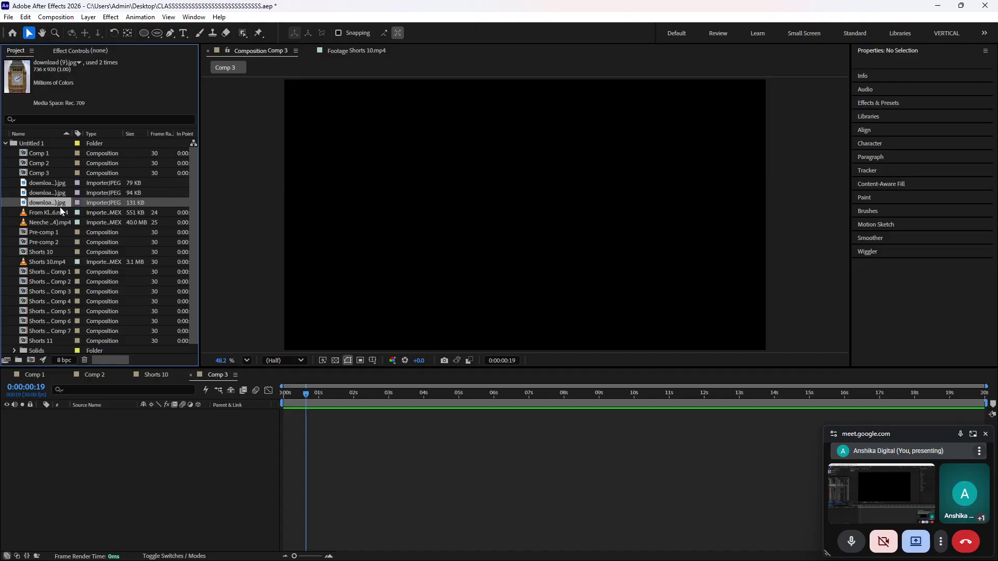
scroll(61, 208, down, 1)
click(39, 202)
scroll(42, 205, up, 1)
click(5, 143)
- Import the red car image pngwing.com (7) as footage and add it to Comp 3
double_click(46, 207)
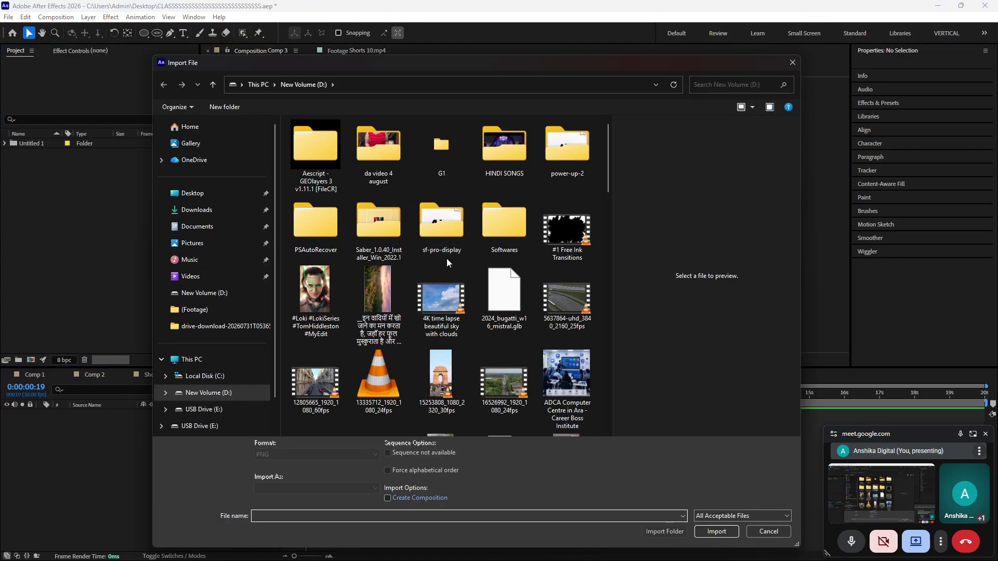
scroll(447, 260, down, 3)
scroll(448, 268, down, 4)
click(396, 167)
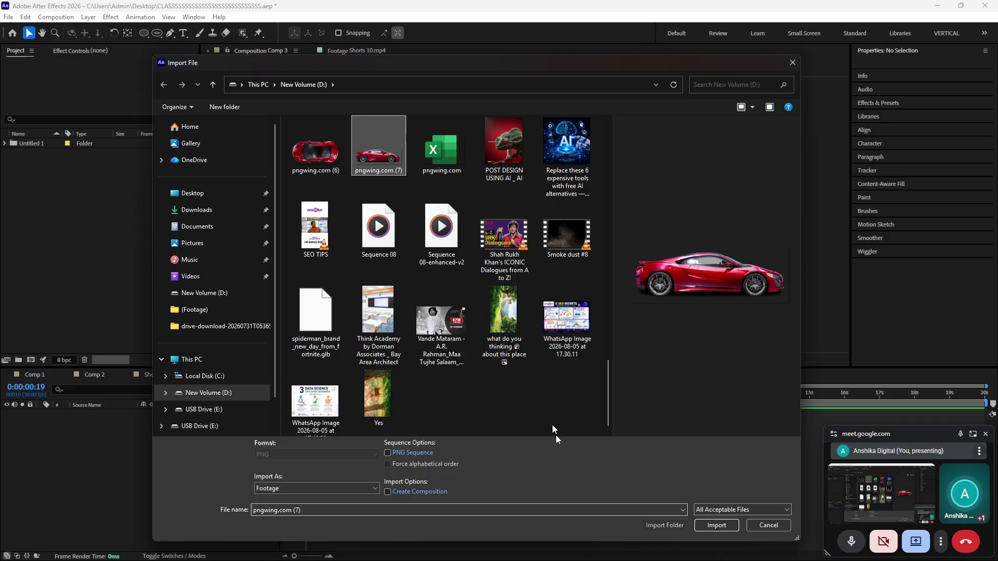
click(717, 525)
drag(45, 143, 114, 425)
click(343, 450)
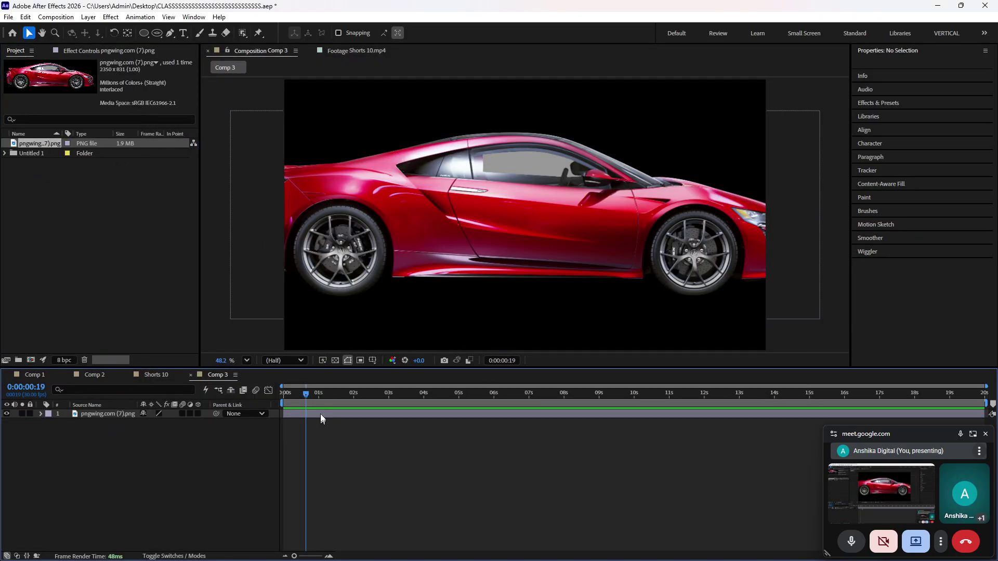
- Scale the car image to 24% and move it to the lower-left area of the composition frame
click(320, 414)
key(s)
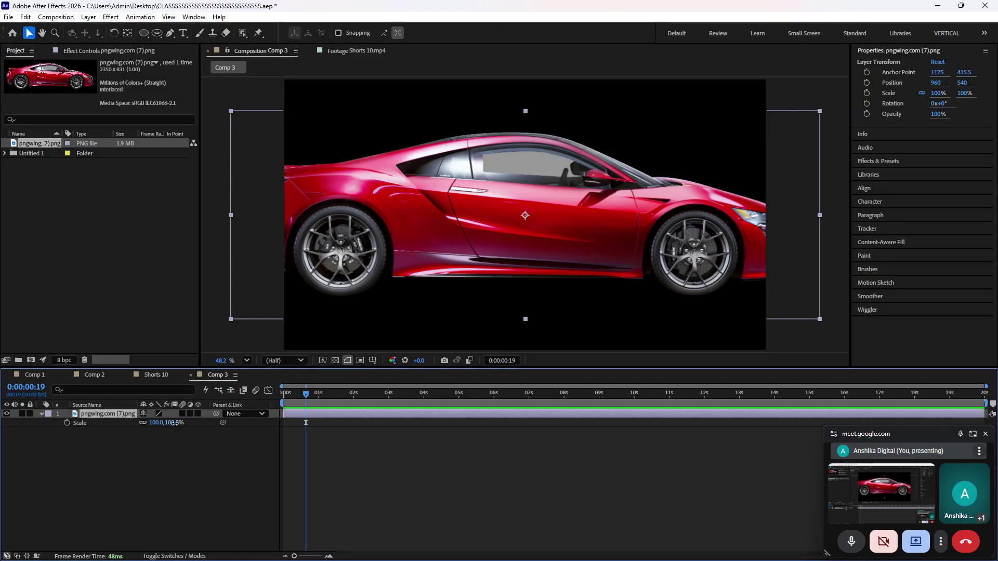
drag(175, 423, 337, 440)
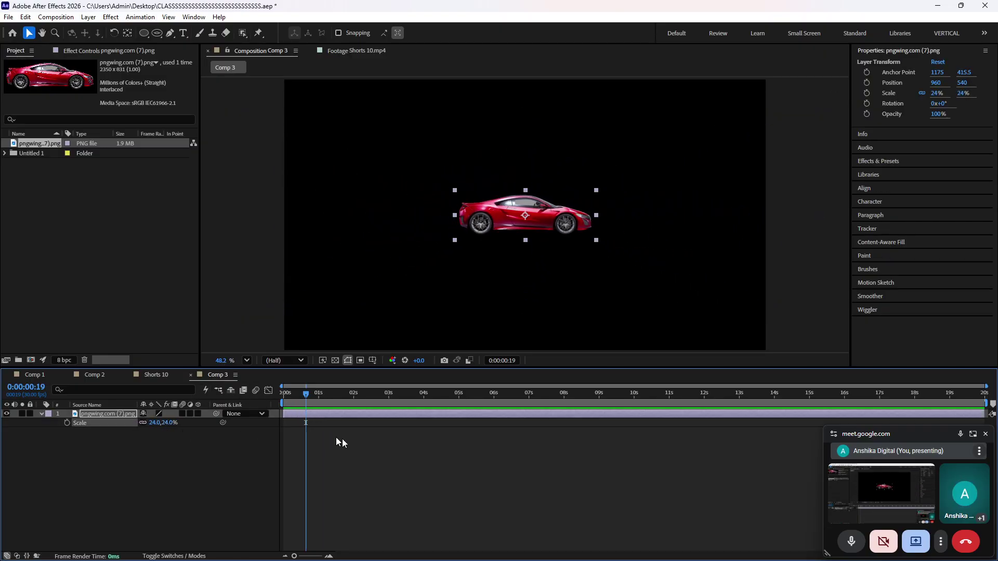
click(337, 438)
drag(518, 217, 368, 265)
click(388, 438)
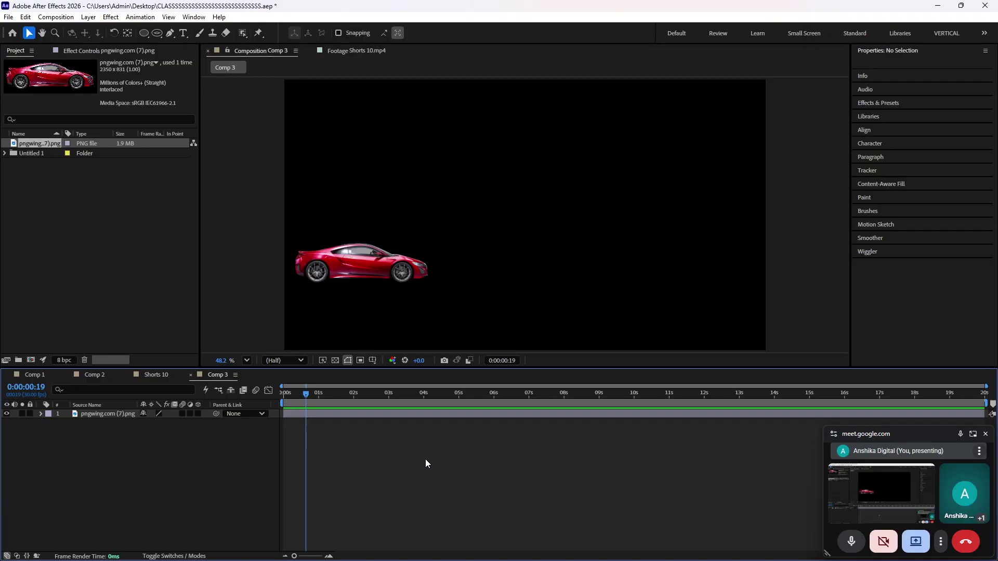
- Activate the Pen tool and set its fill to None for drawing a stroke-only path
click(167, 35)
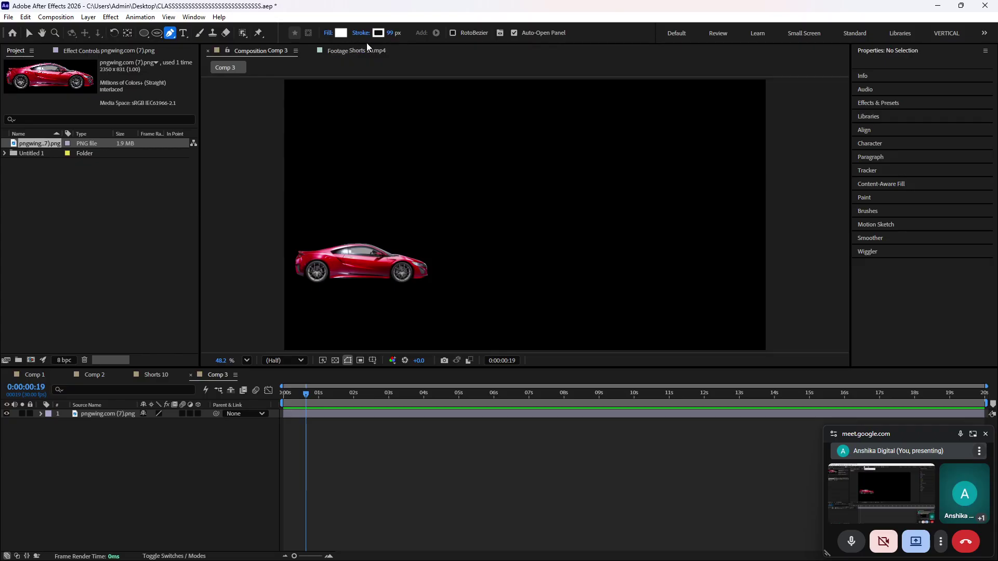
click(328, 33)
click(194, 208)
click(262, 264)
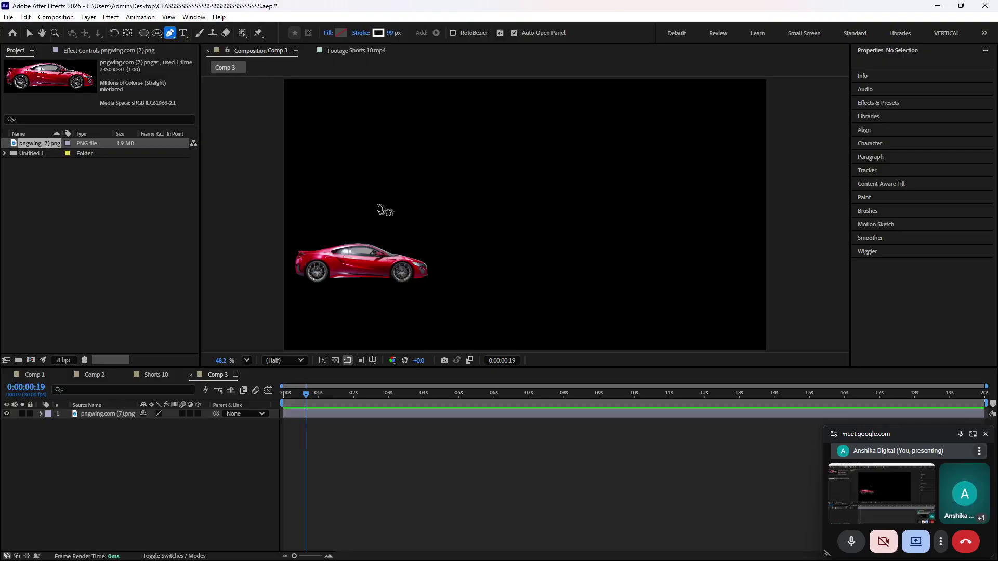
- Draw a straight horizontal stroke above the car and extend its start point to span nearly the full composition width
click(345, 192)
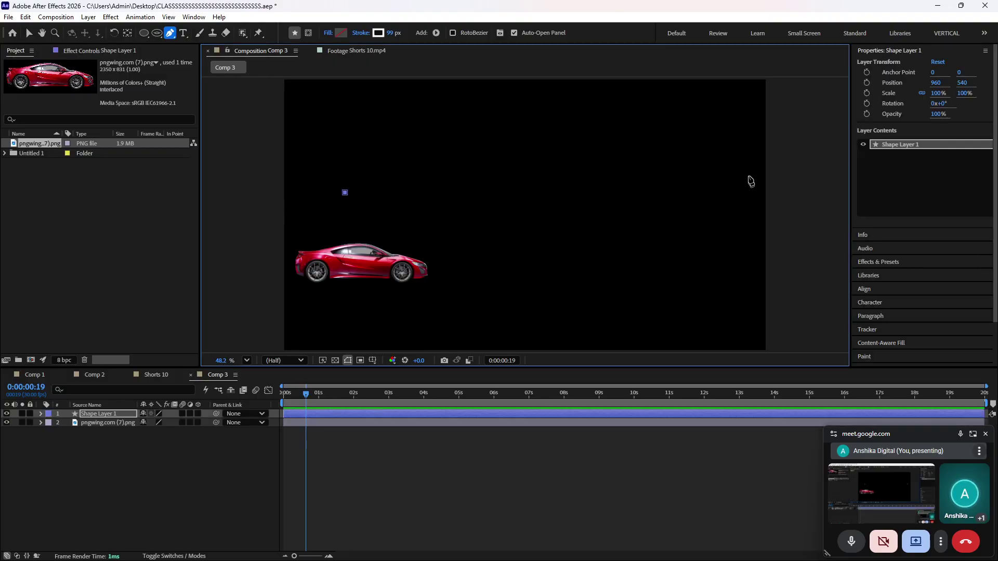
click(763, 192)
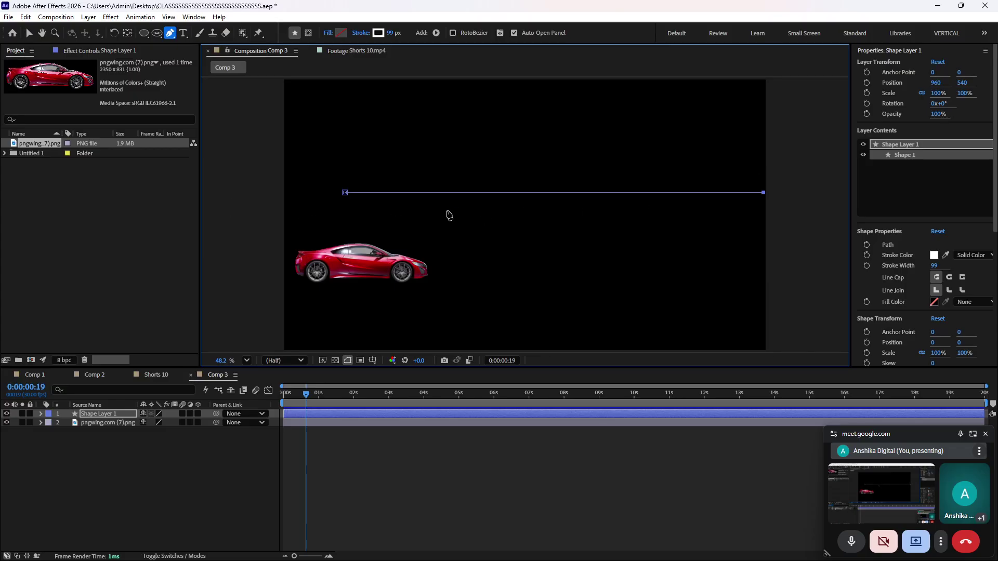
key(v)
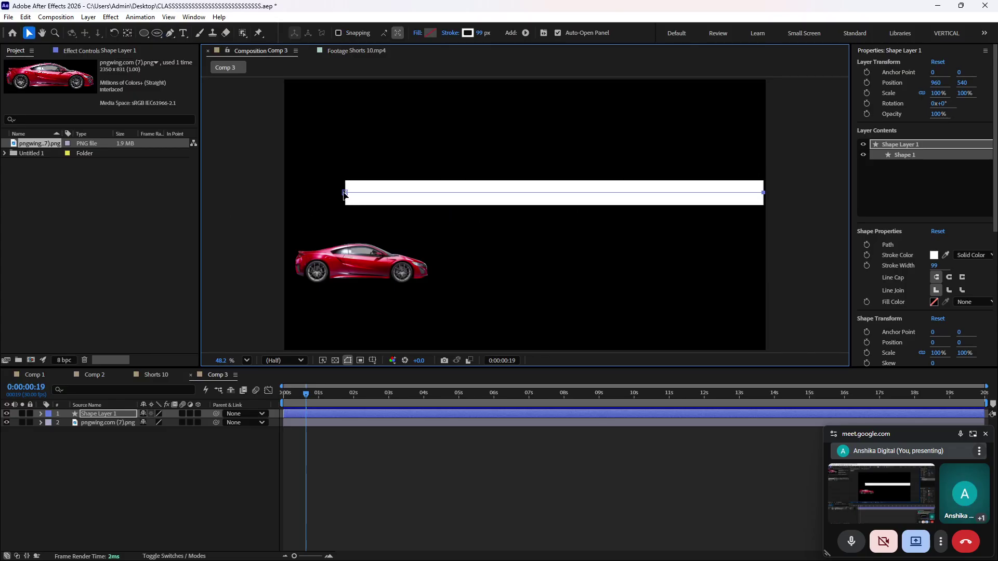
drag(344, 194, 289, 193)
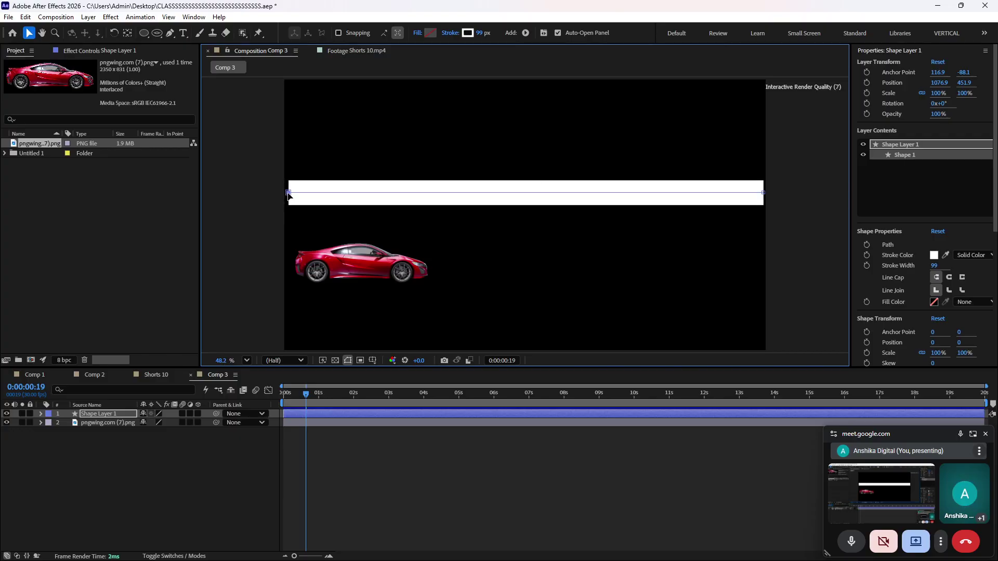
- Center the line layer's anchor point on its content and center the layer in the composition
click(396, 430)
click(386, 414)
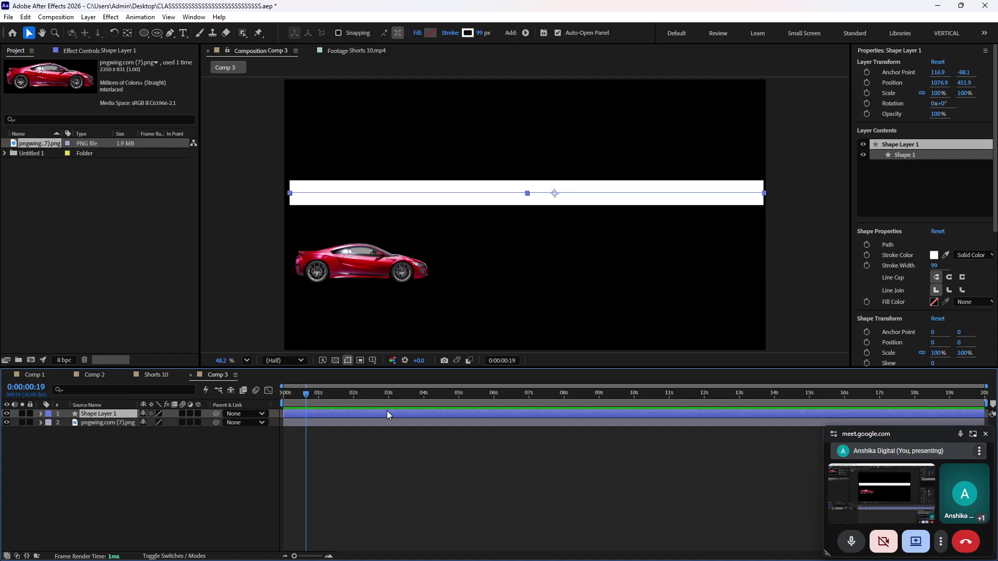
key(ctrl+alt+Home)
key(ctrl+Home)
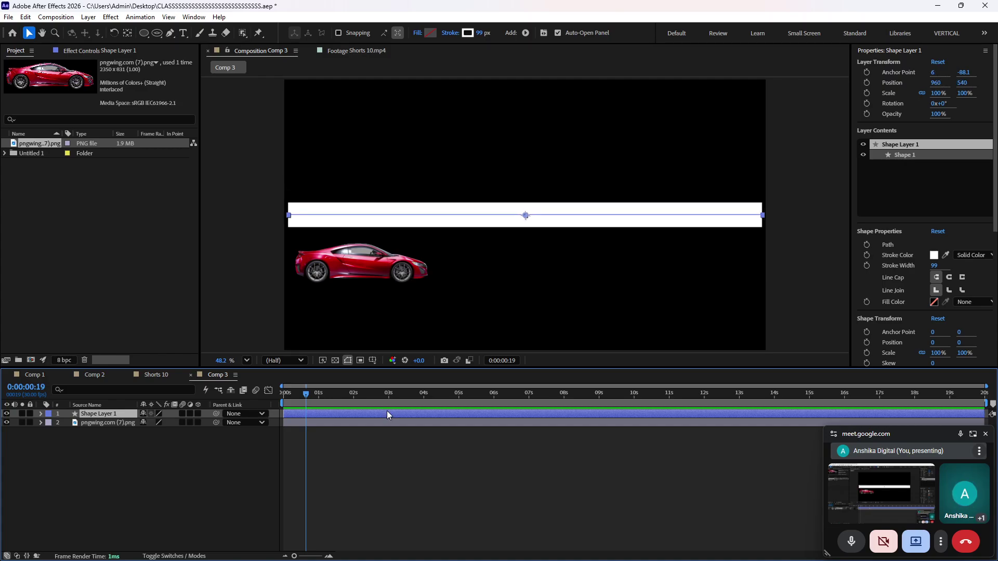
- Add dashes to the line's Stroke 1 and set the Dash length to 198
click(41, 414)
click(50, 423)
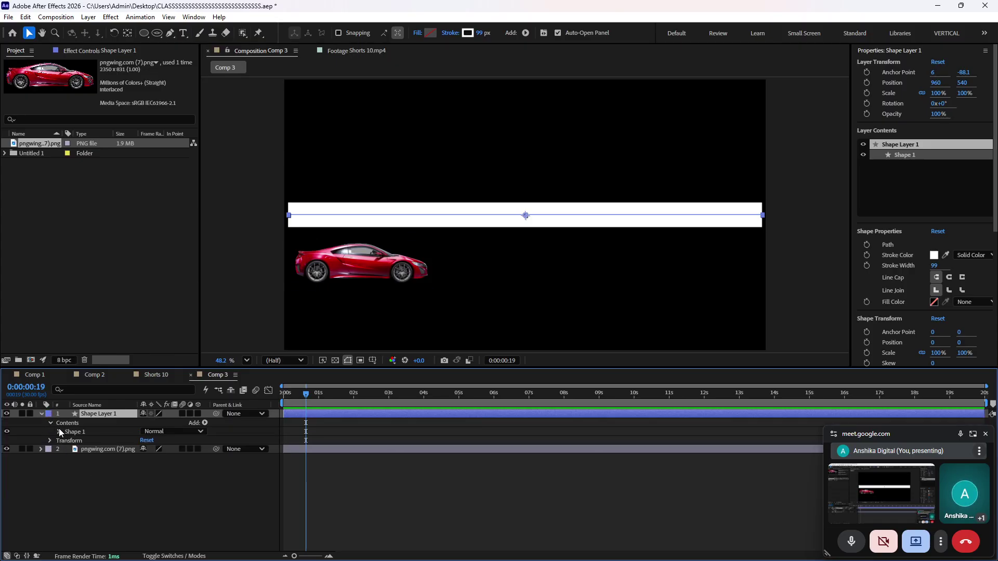
click(57, 431)
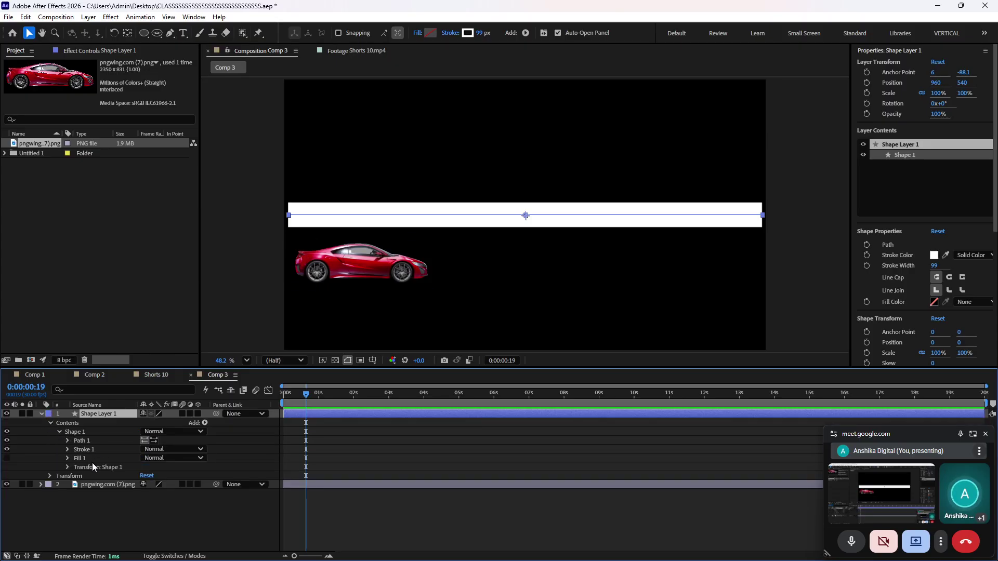
click(67, 450)
scroll(105, 493, down, 3)
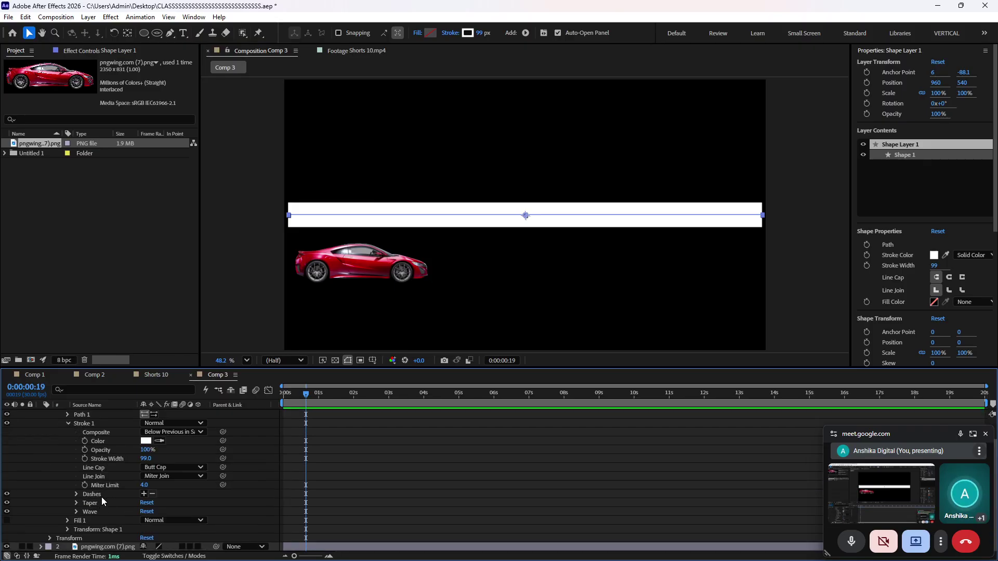
scroll(138, 462, up, 3)
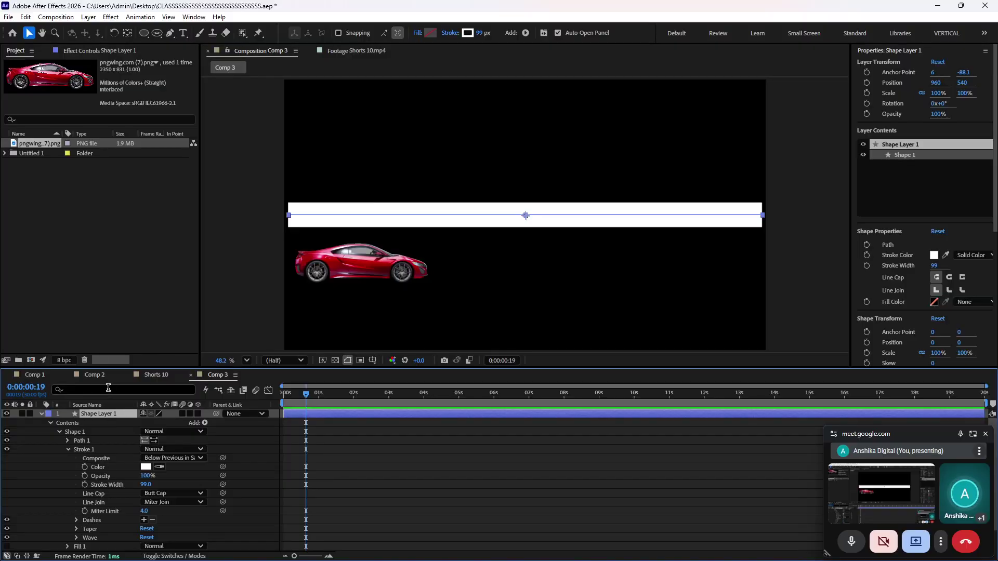
scroll(141, 502, down, 3)
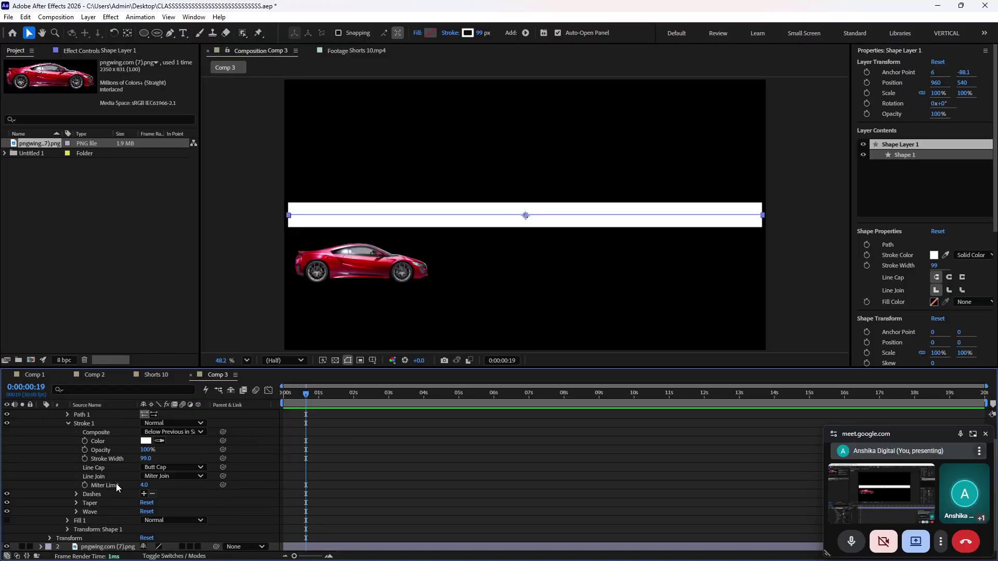
click(145, 495)
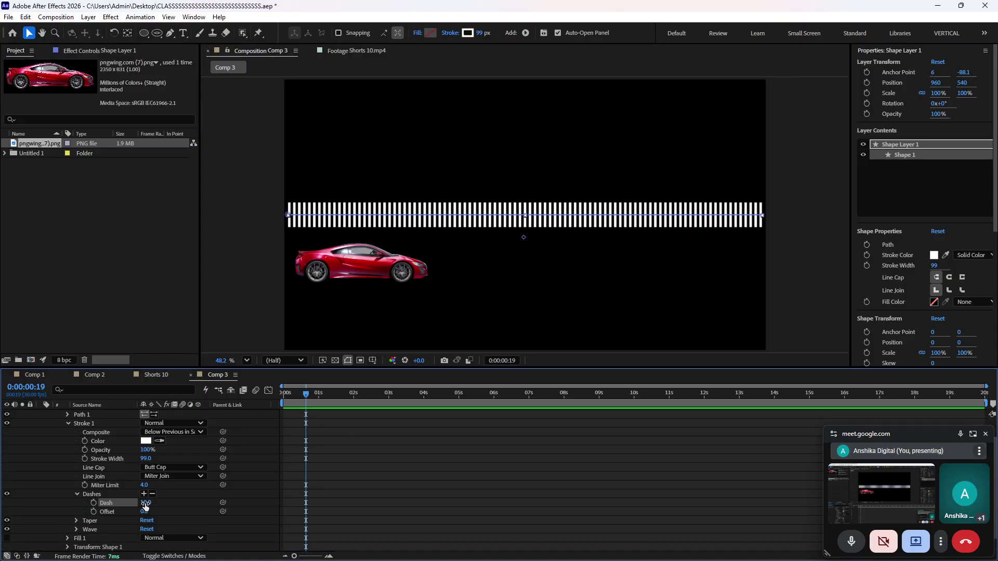
mouse_move(146, 503)
mouse_down()
mouse_move(365, 541)
mouse_move(268, 520)
mouse_up()
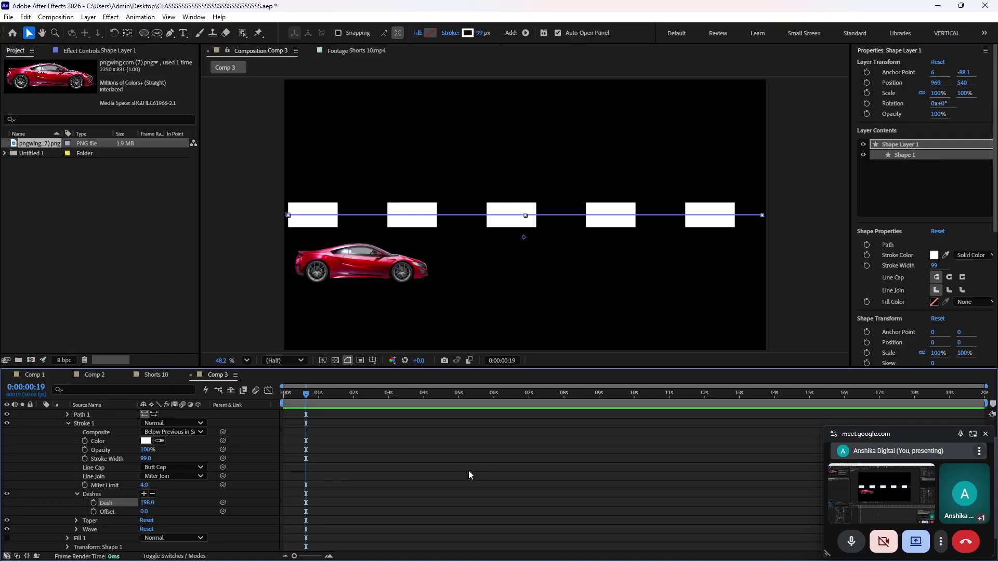
- Set the dashed line's stroke width to 54 px and move the line straight down across the car's lower body
drag(479, 35, 461, 80)
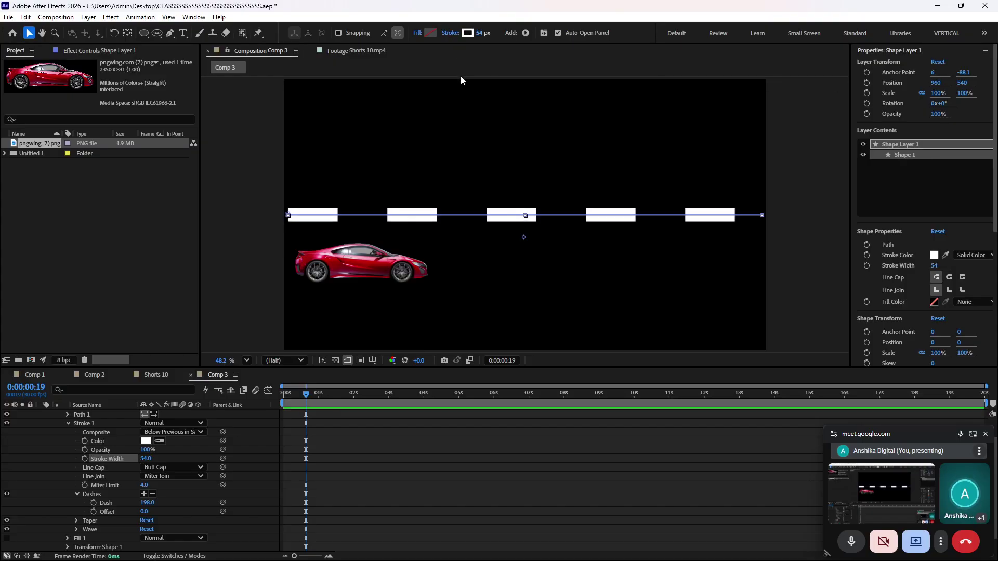
click(424, 420)
scroll(52, 433, up, 1)
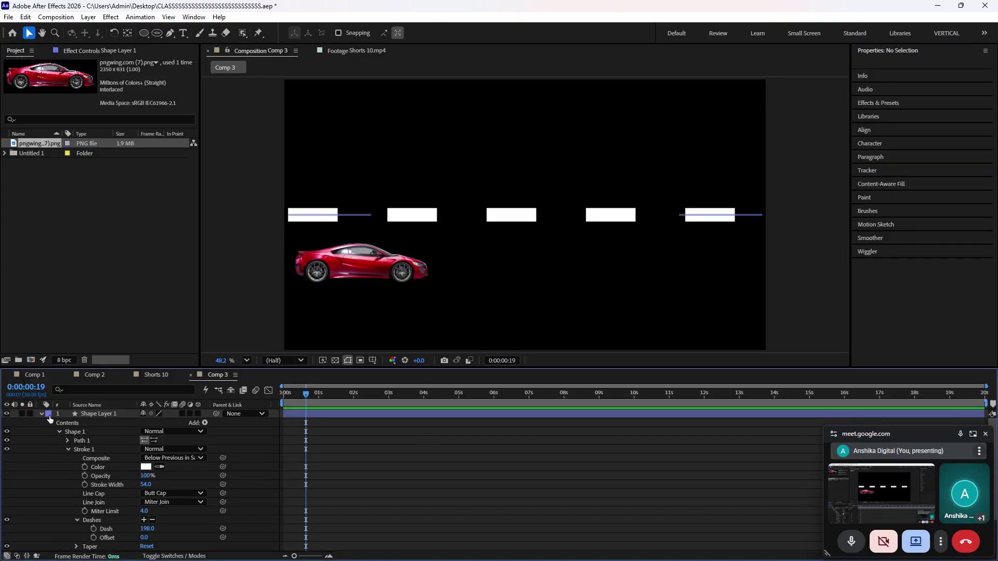
click(41, 414)
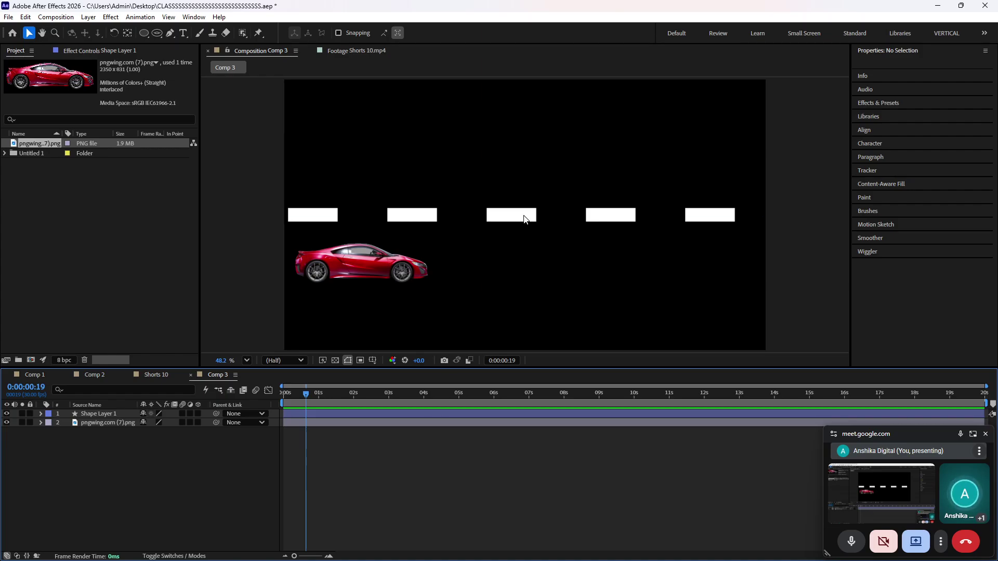
drag(524, 219, 524, 268)
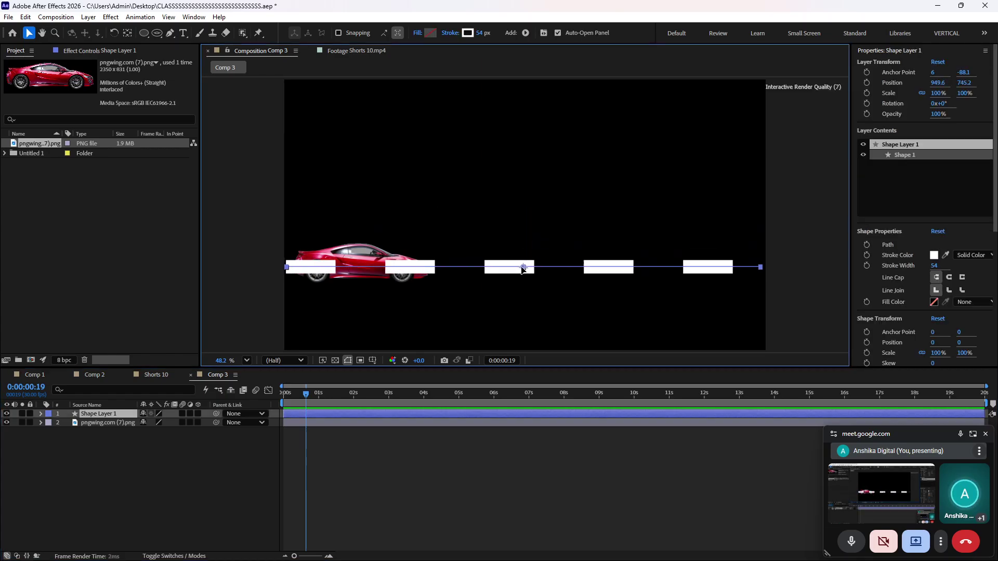
click(480, 487)
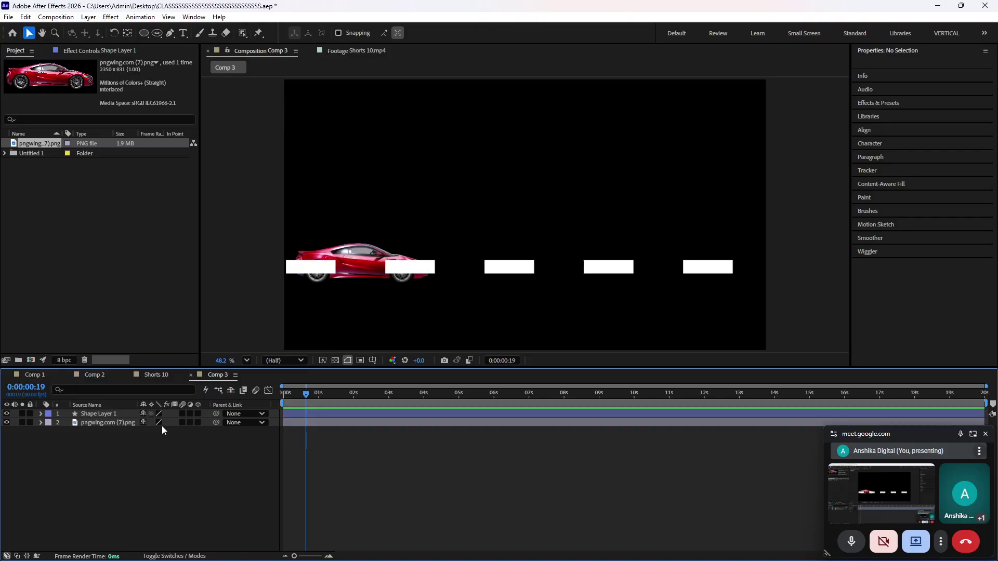
- Make the dashed line Shape Layer 1 a 3D layer and tilt it around its X axis
click(117, 414)
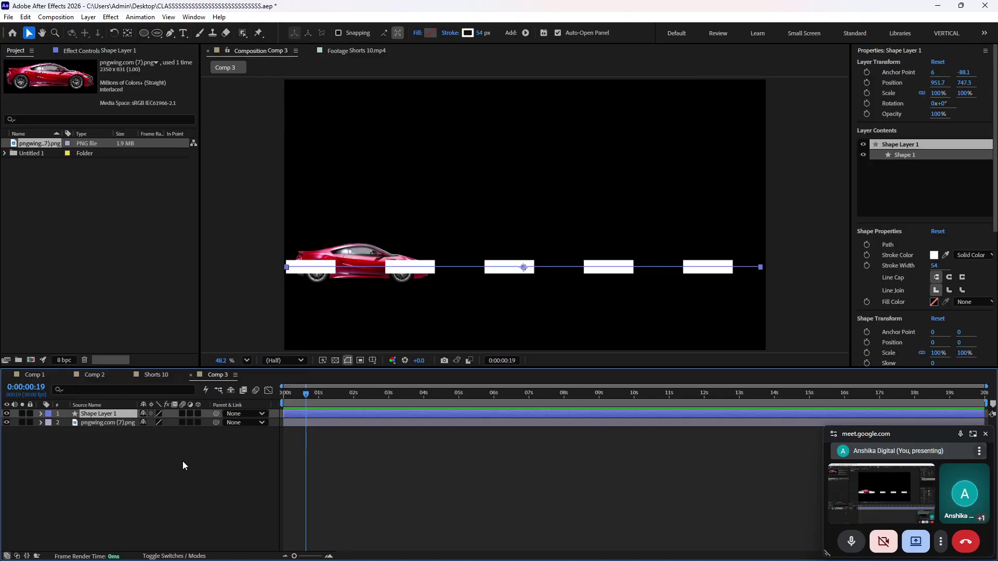
click(198, 413)
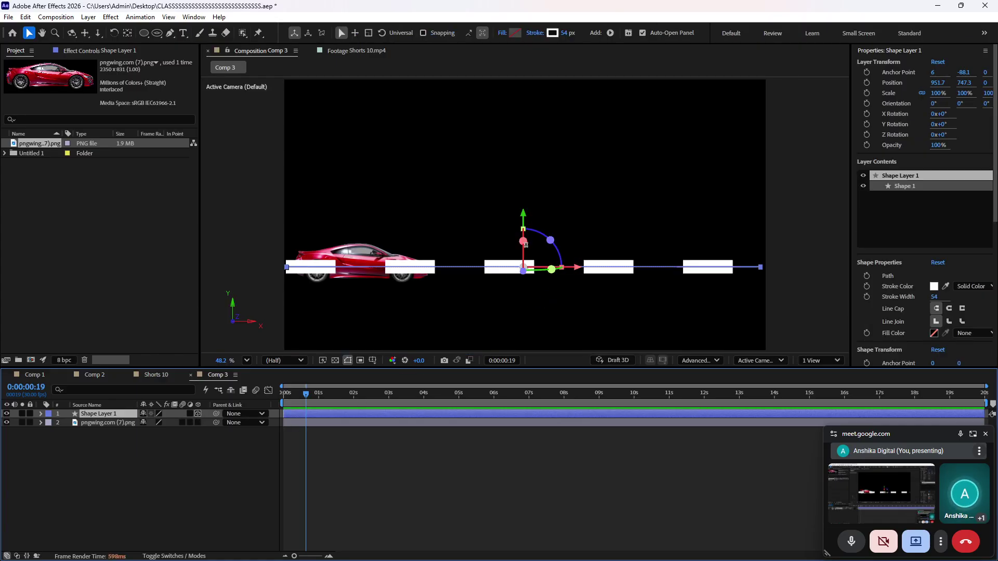
drag(524, 238, 528, 201)
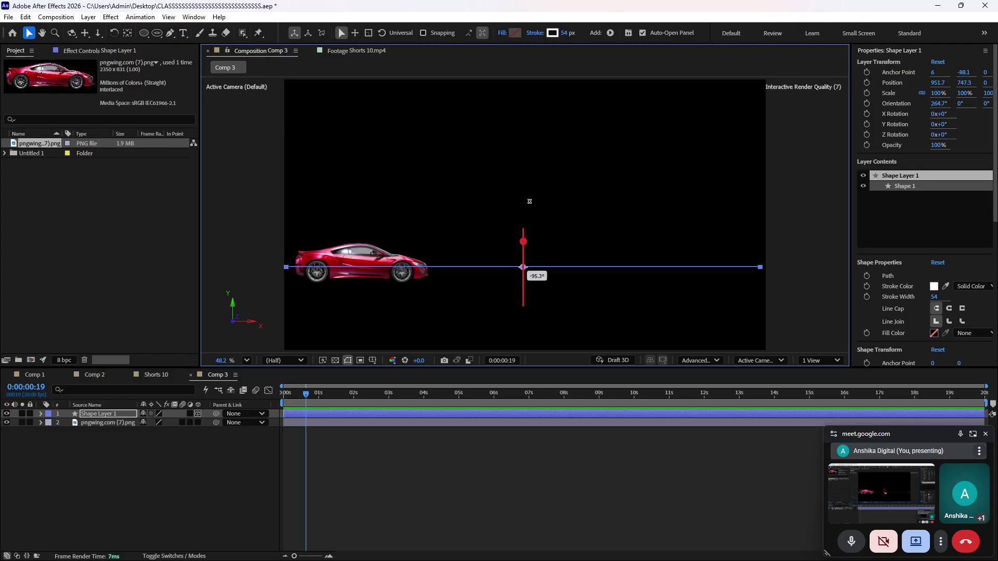
- Reset Shape Layer 1's 3D tilt and rotate the dashed line about its X axis to an orientation of about 289°
click(477, 482)
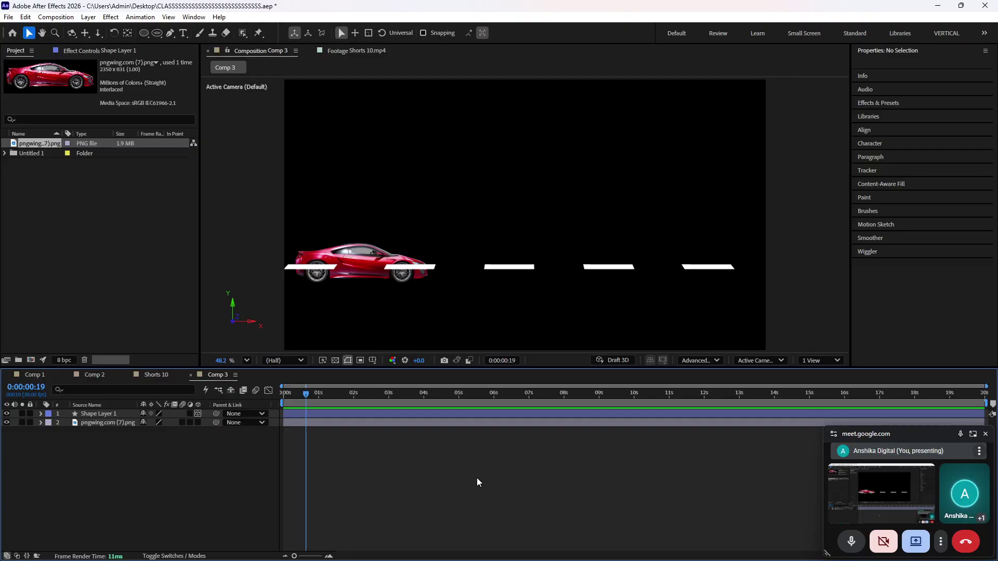
click(198, 413)
click(197, 413)
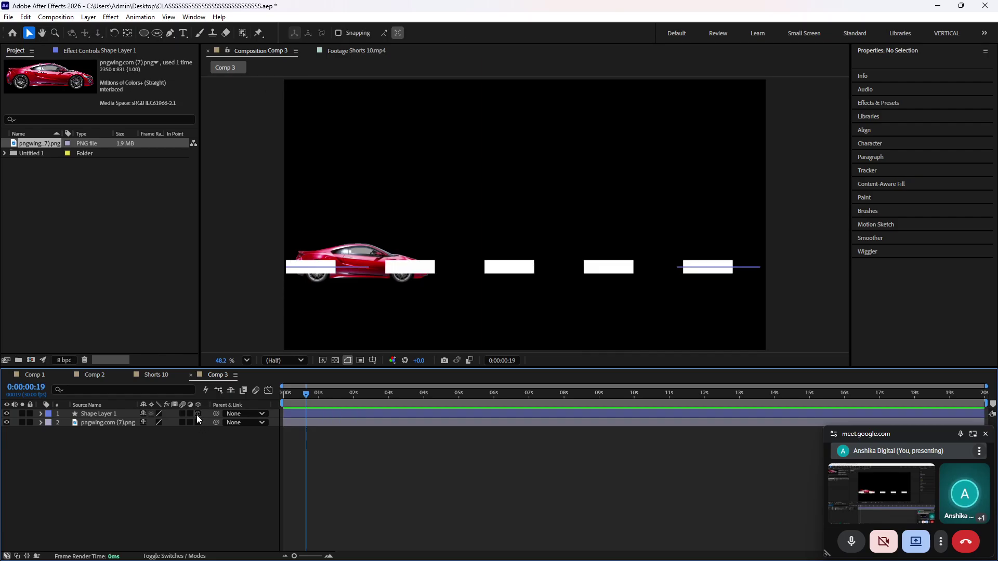
click(530, 271)
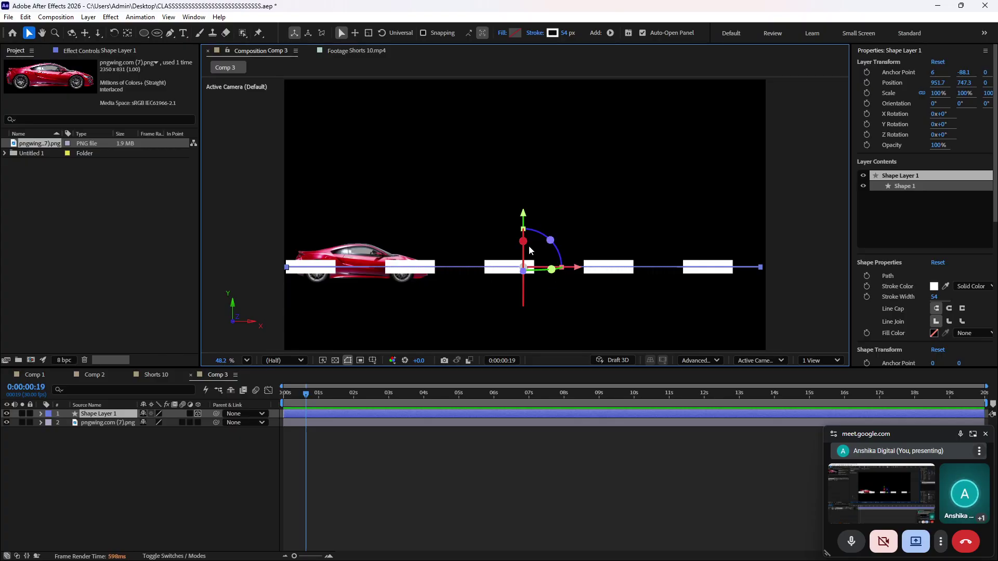
drag(522, 241, 525, 268)
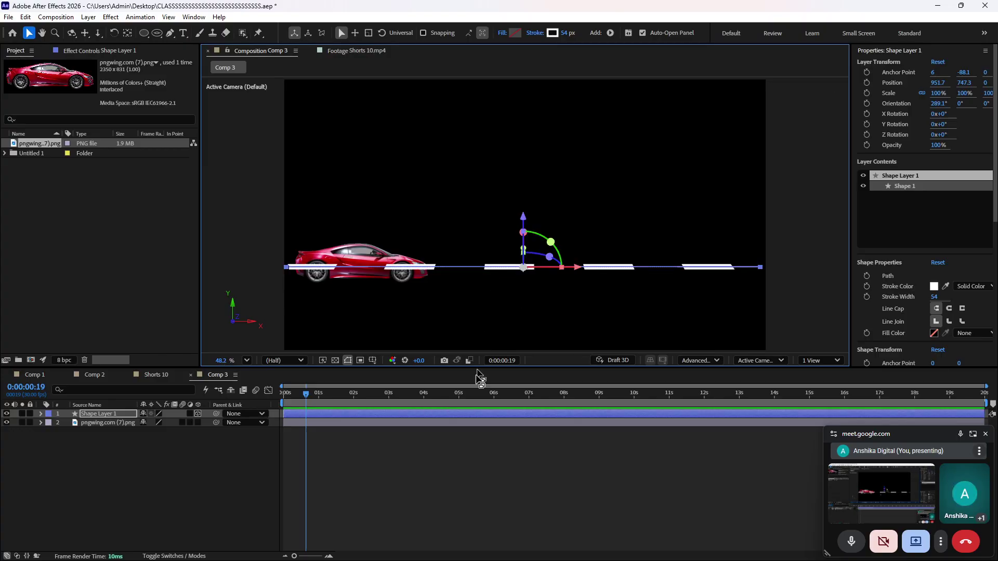
click(467, 456)
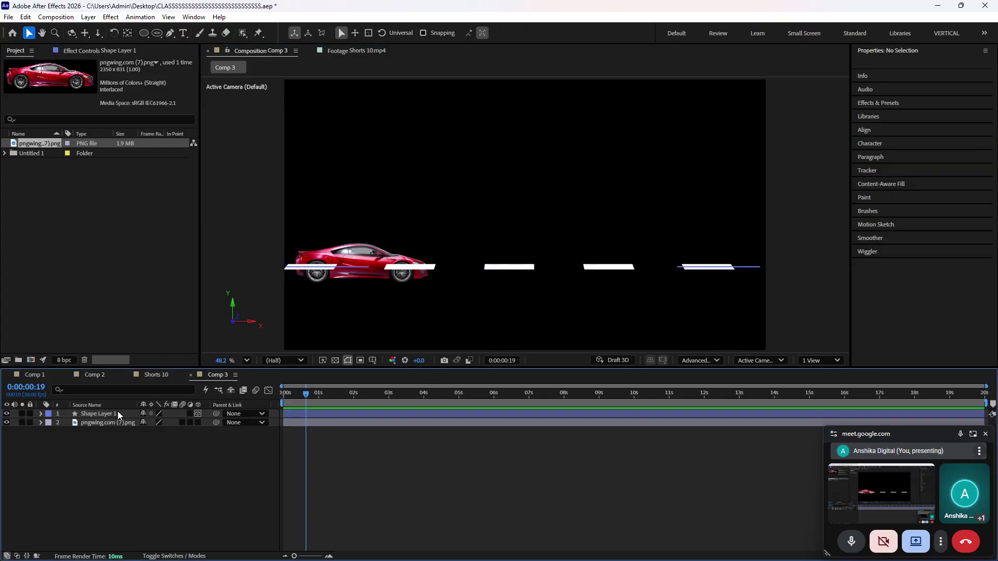
- Place Shape Layer 1 beneath the car layer, lower the dashed line to the wheels at about Y 806, and preview it
drag(117, 411, 120, 429)
click(515, 273)
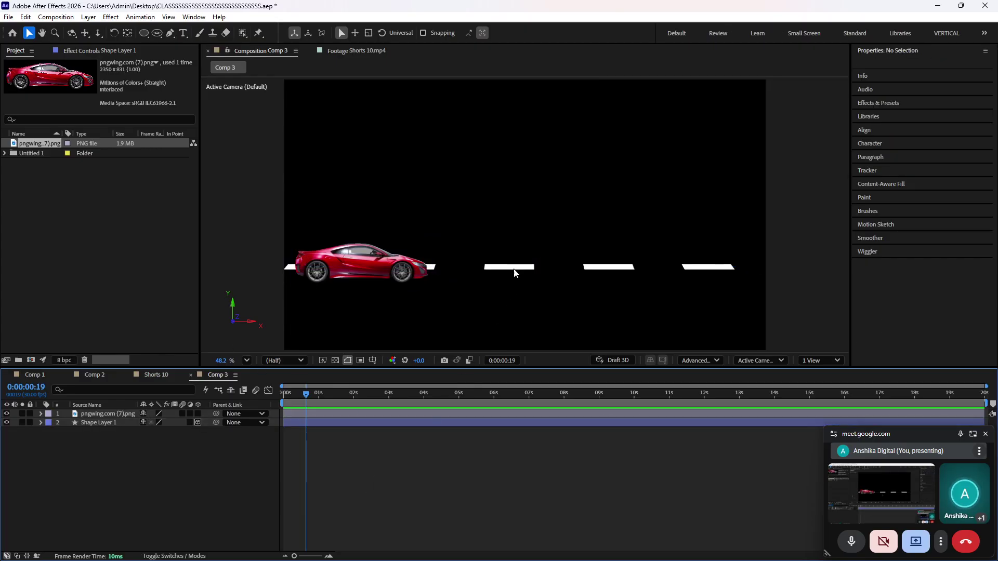
click(518, 269)
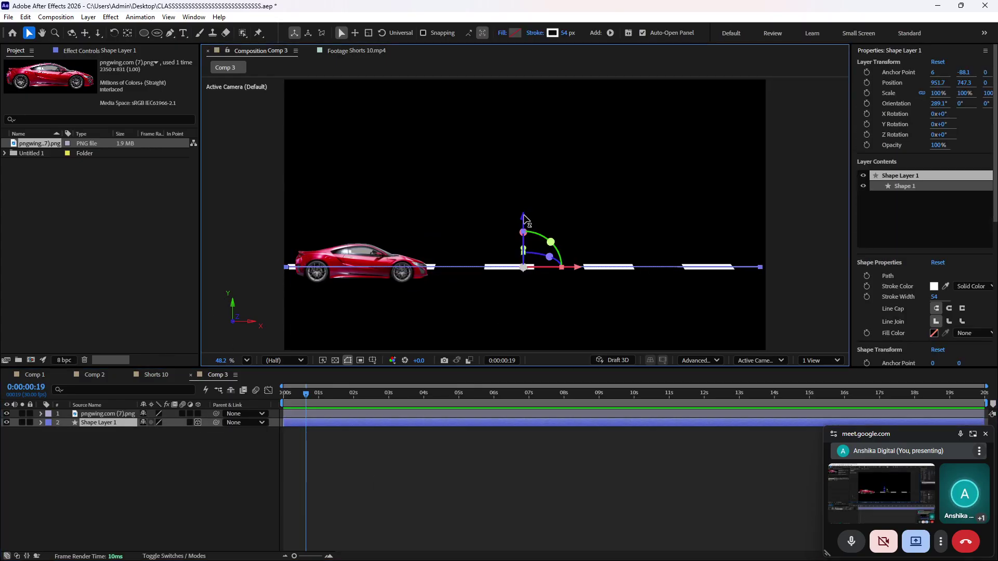
drag(524, 218, 550, 208)
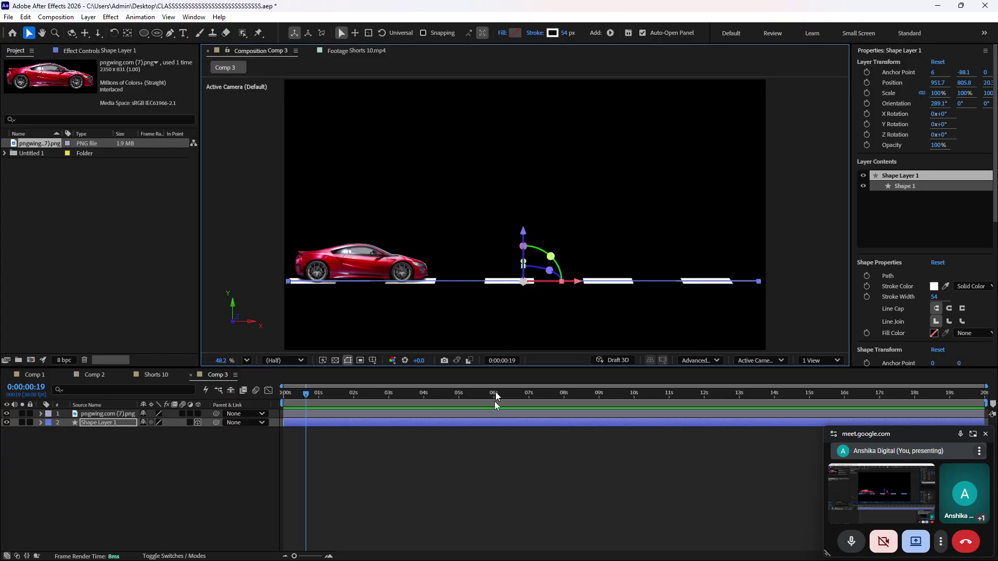
click(489, 481)
key(space)
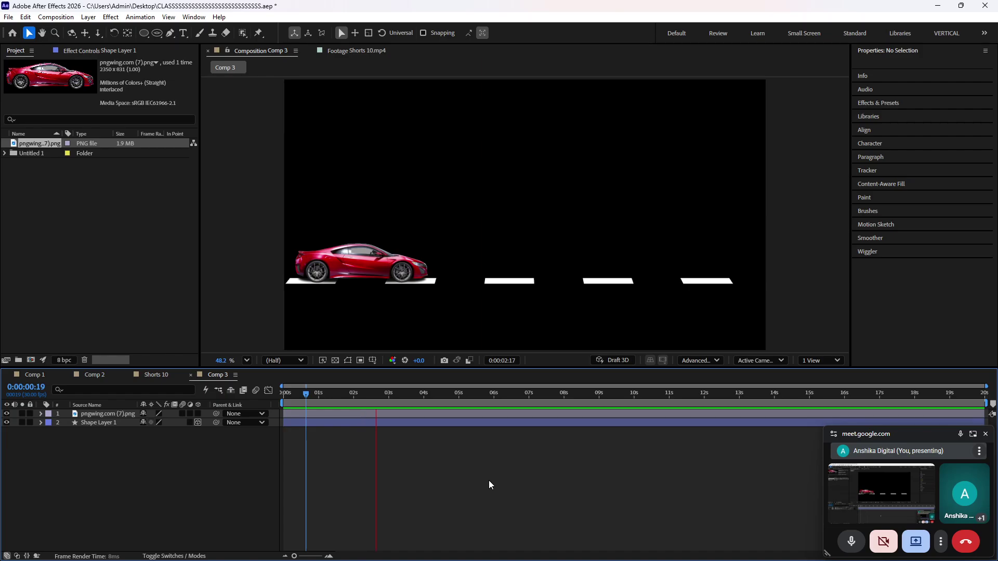
key(space)
key(Home)
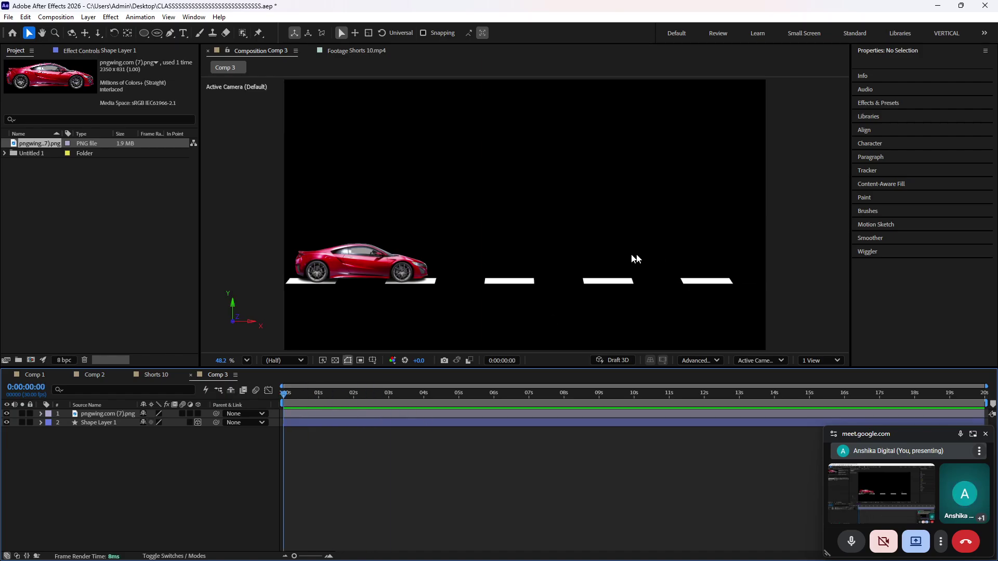
- From the composition start, filter Shape Layer 1's properties by "dash" and reveal its dash Offset
click(631, 281)
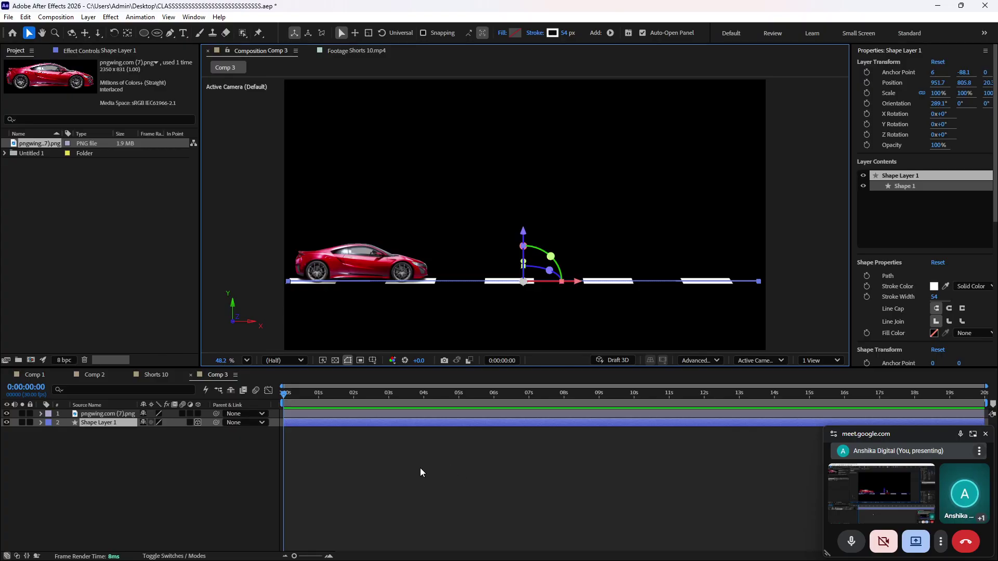
click(142, 389)
text(das)
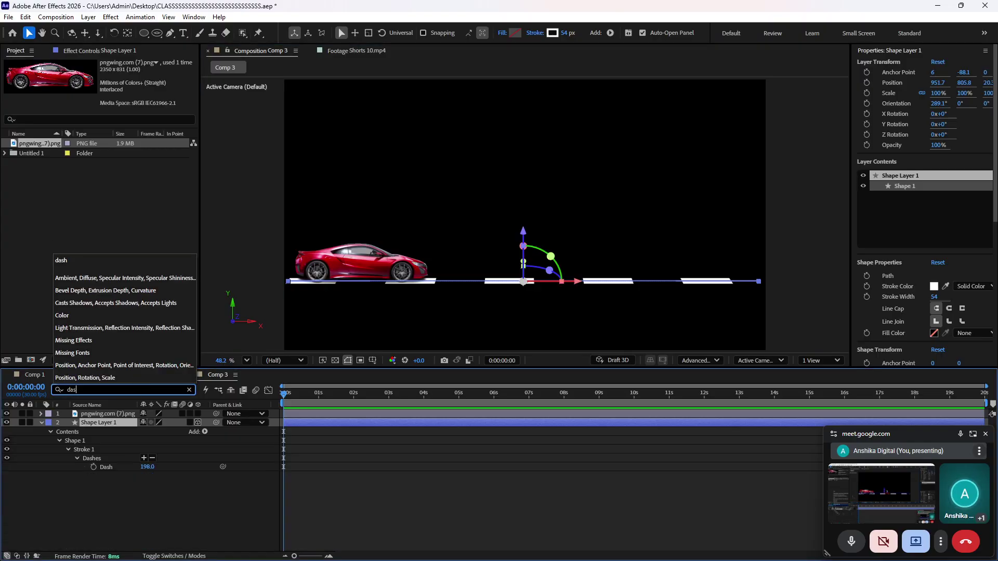
text(h)
click(75, 456)
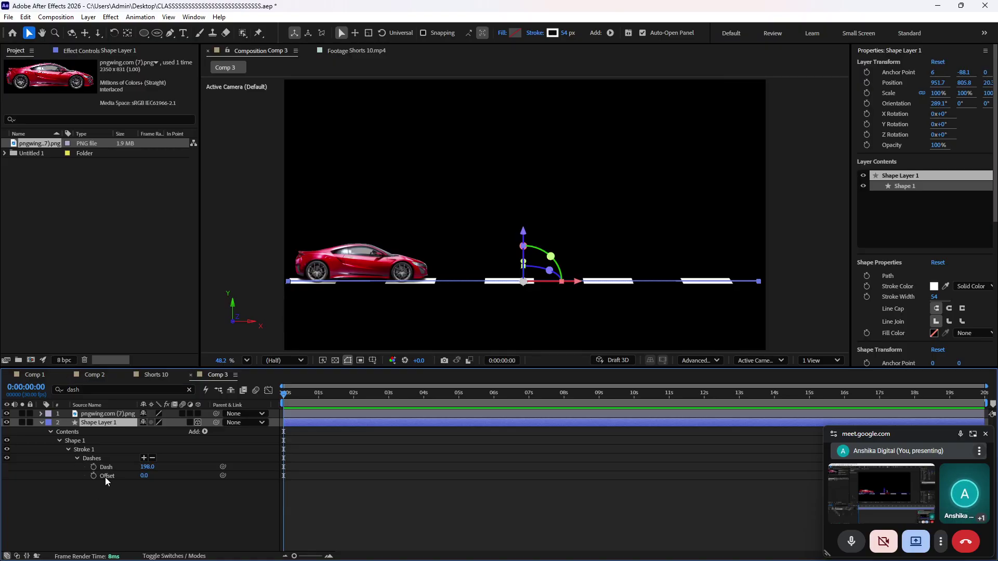
- Try a dash Offset of 950 on Shape Layer 1's stroke and undo the change
click(107, 477)
drag(144, 475, 643, 480)
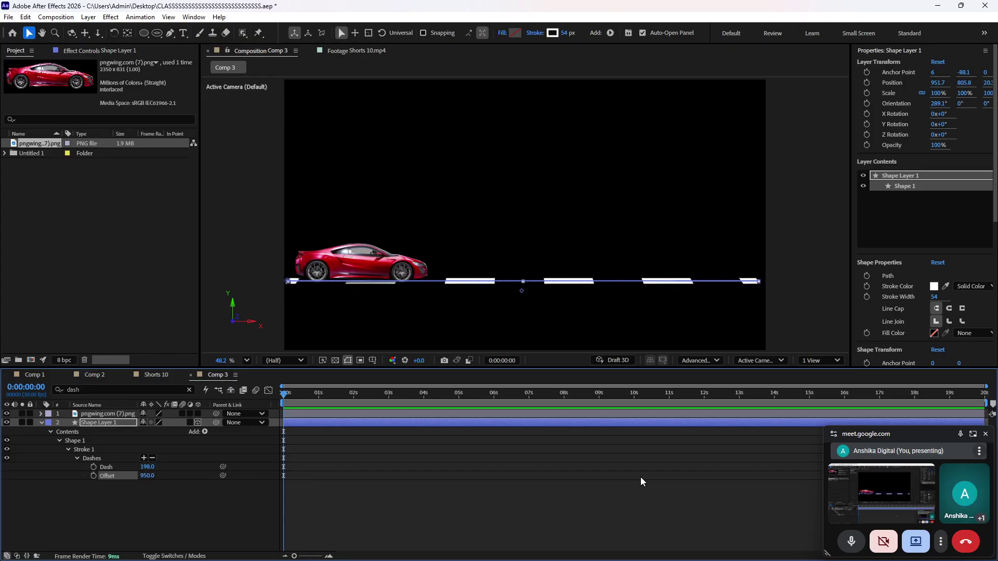
key(ctrl+z)
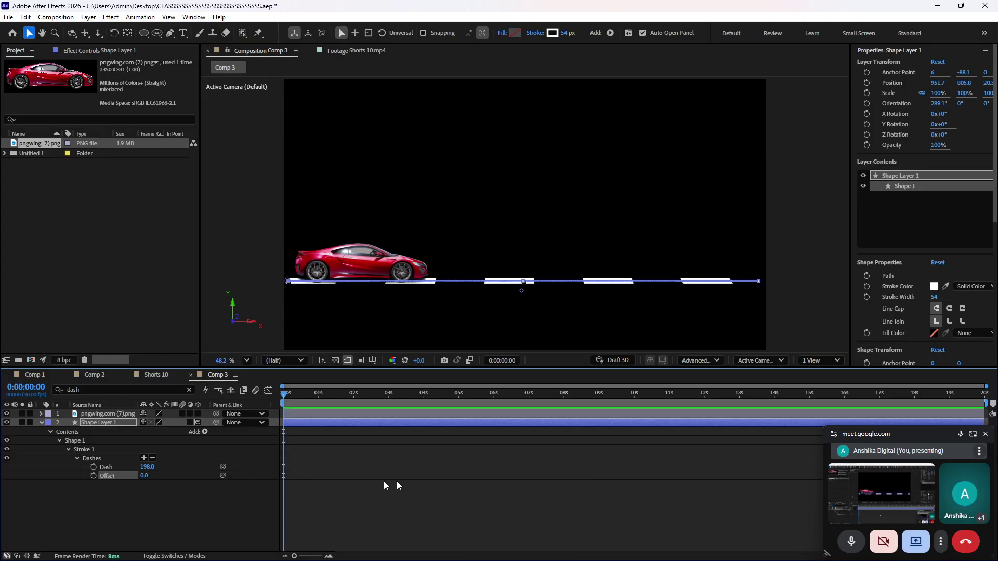
- Add the expression time*500 to the stroke's dash Offset and preview the moving road line
alt+click(93, 476)
text(time*)
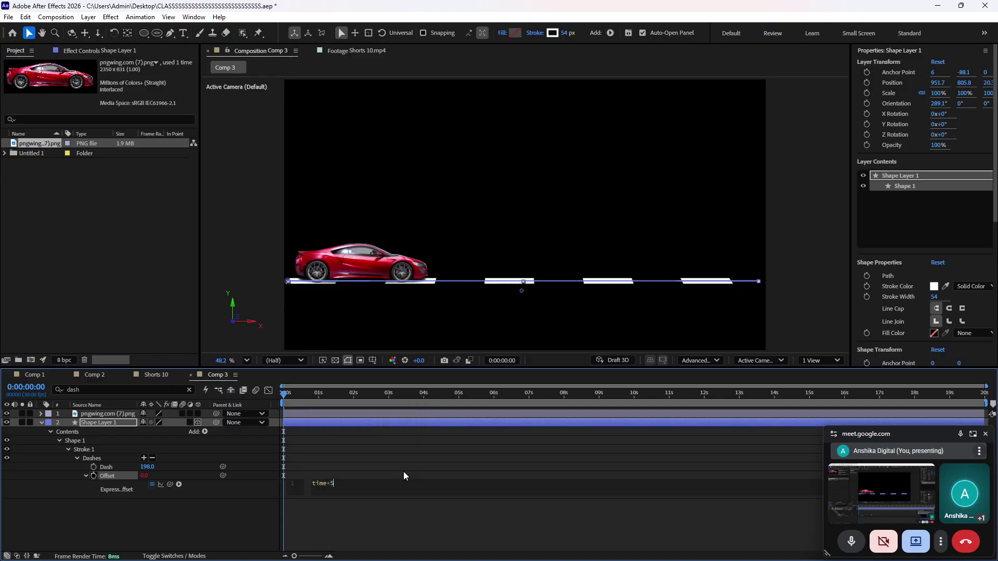
text(500)
click(398, 460)
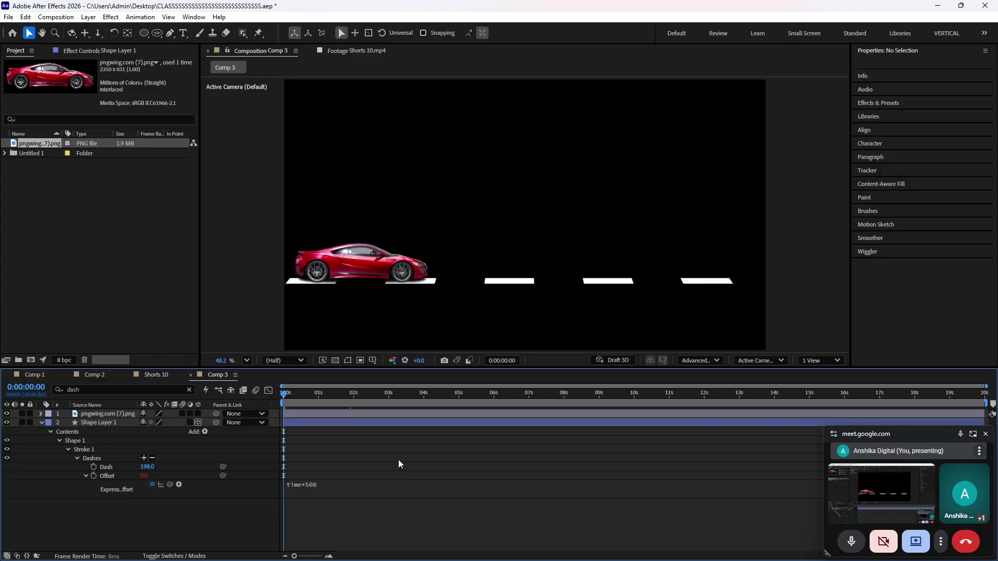
key(space)
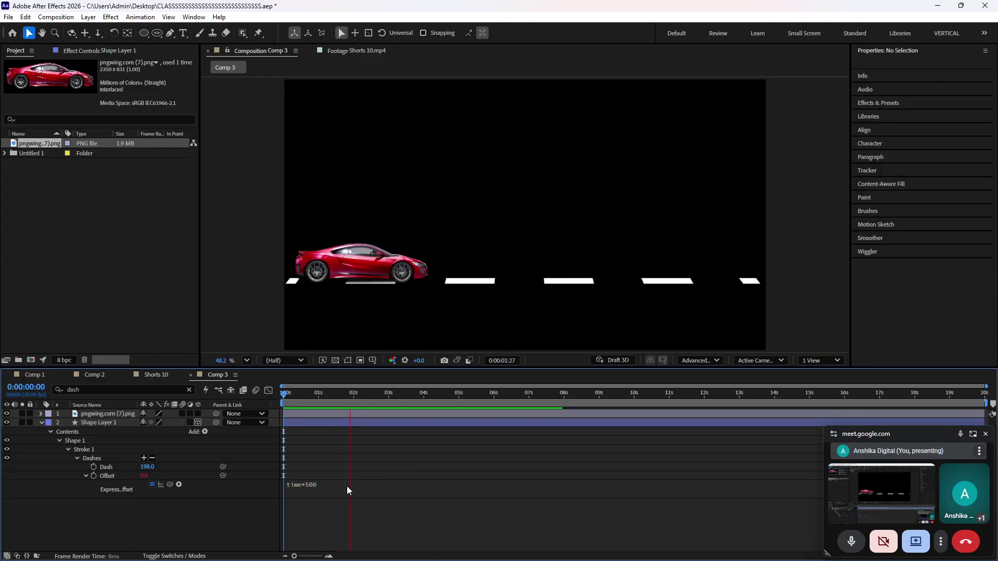
key(space)
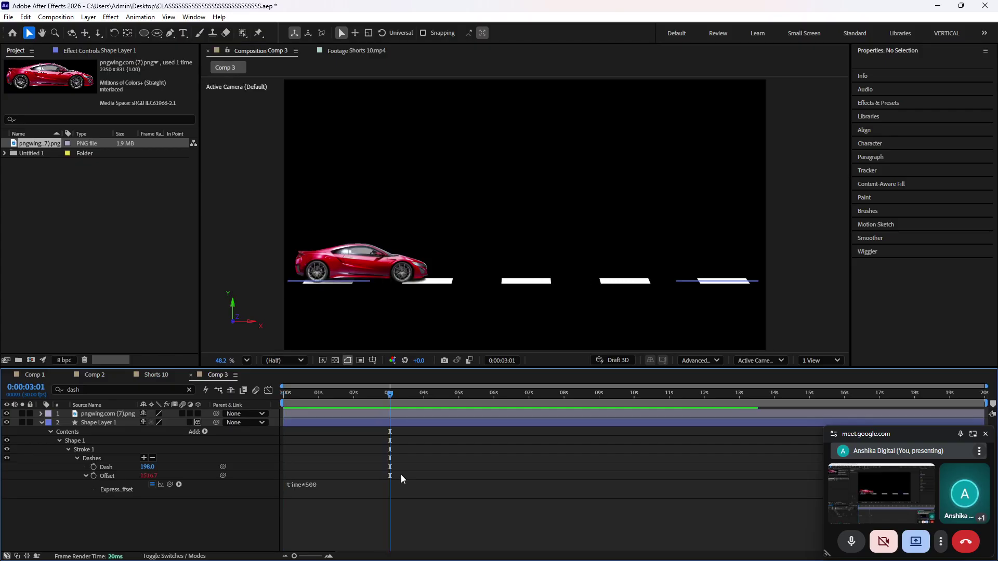
- Dismiss the floating meeting window and minimize the browser to return to After Effects
key(ctrl+k)
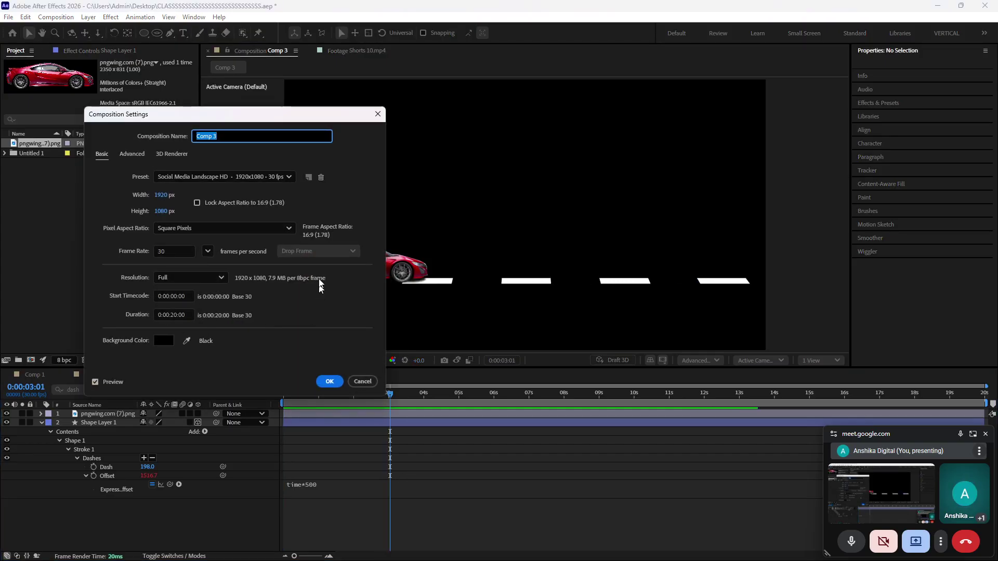
key(Return)
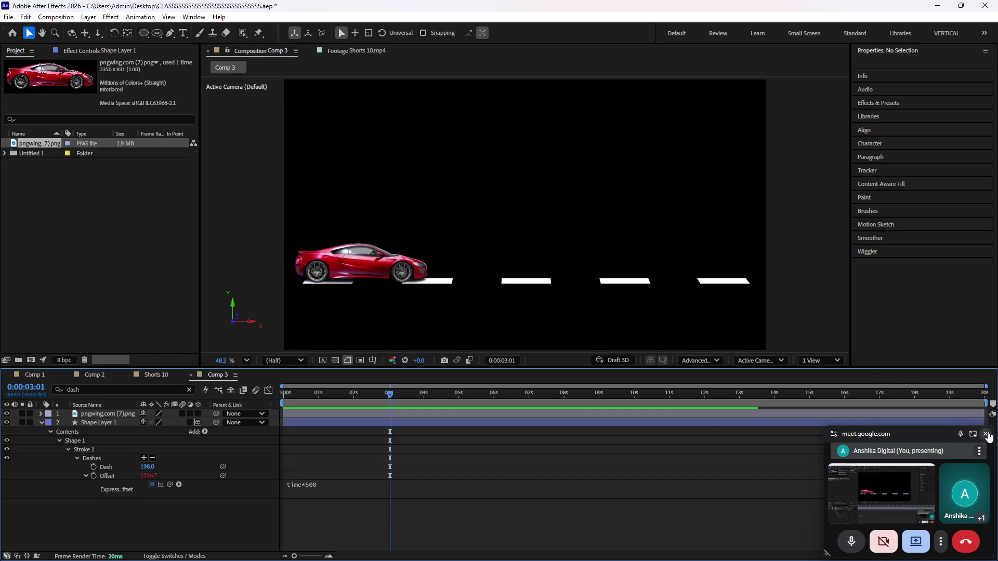
click(971, 434)
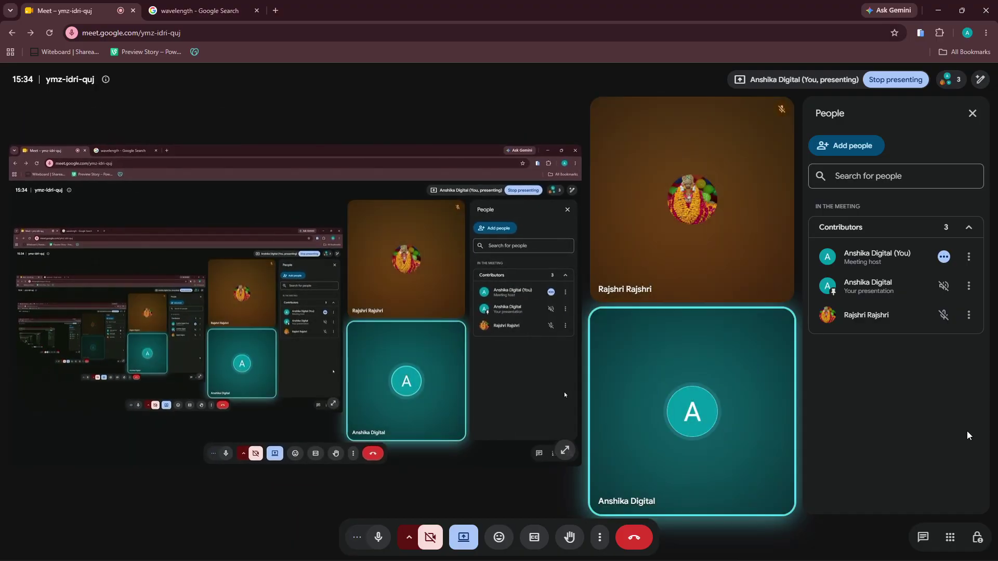
click(938, 10)
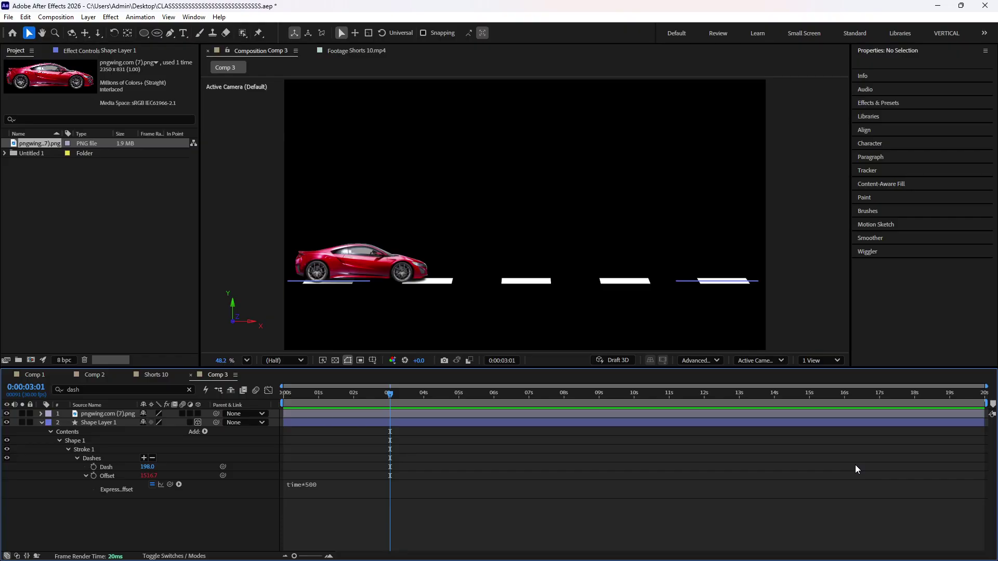
- Shorten Comp 3's duration to 0:00:10:00 and preview the animation from the first frame
key(ctrl+k)
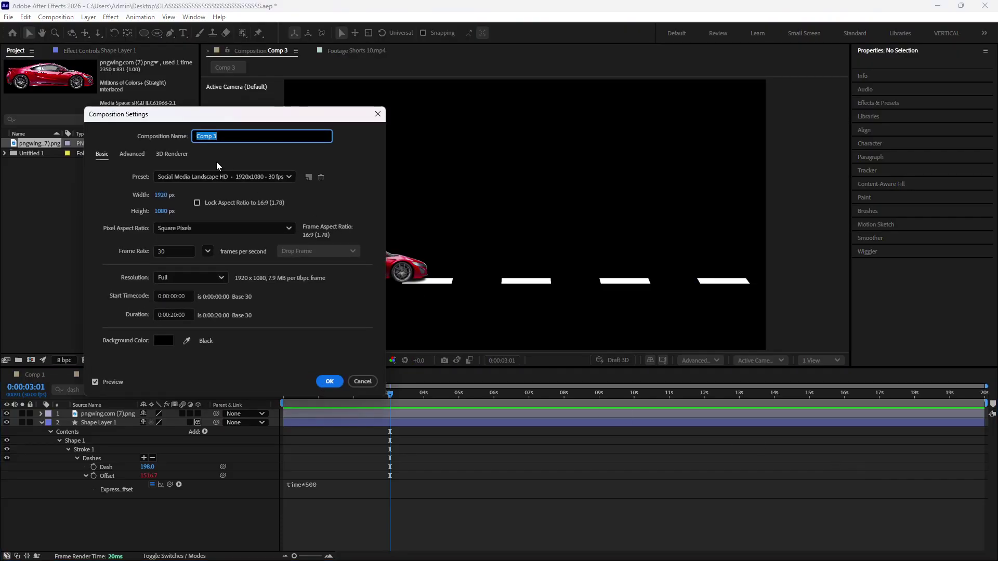
click(175, 315)
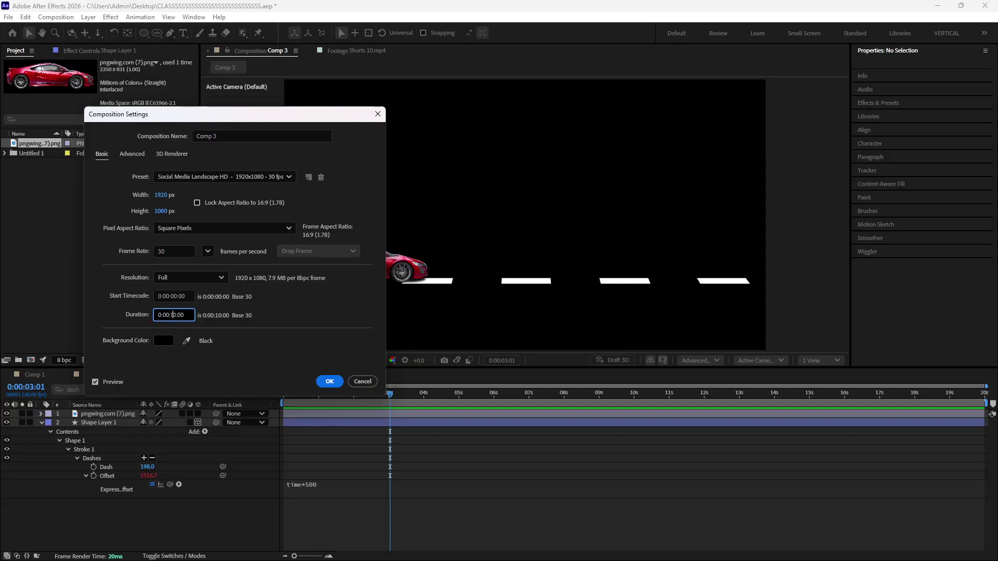
click(330, 381)
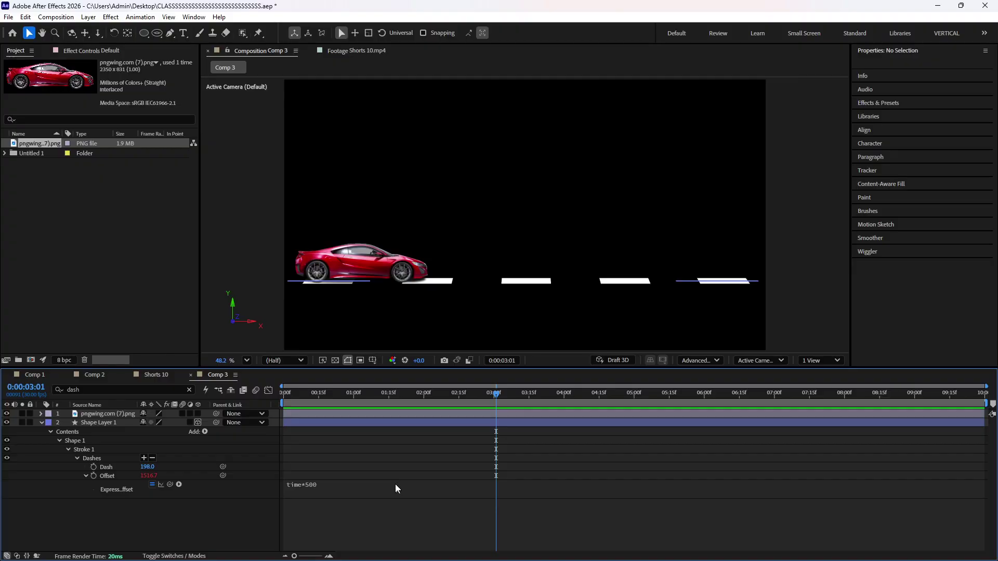
key(Home)
key(space)
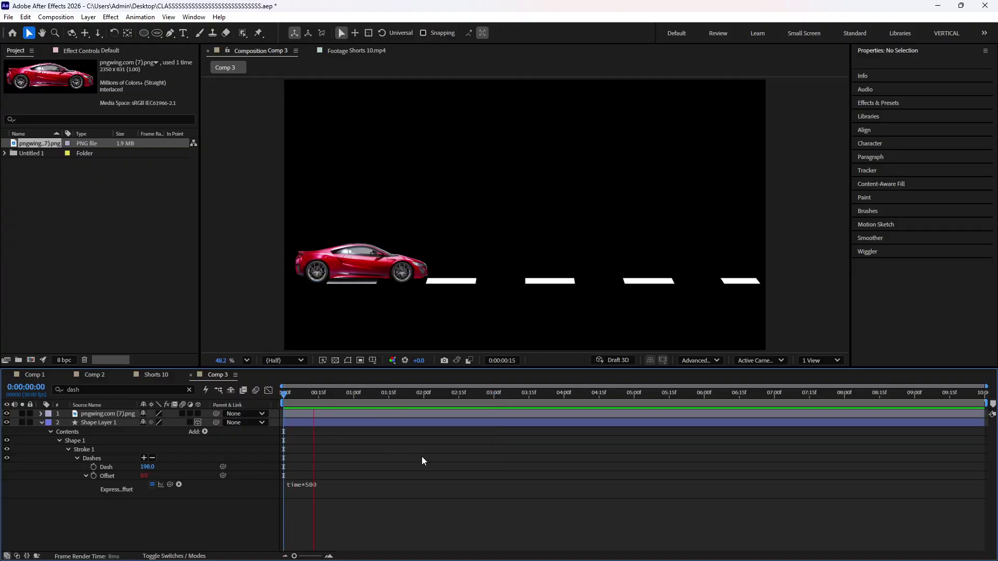
- Change the dash Offset expression to time*900 and preview the road line's speed
click(354, 486)
key(BackSpace)
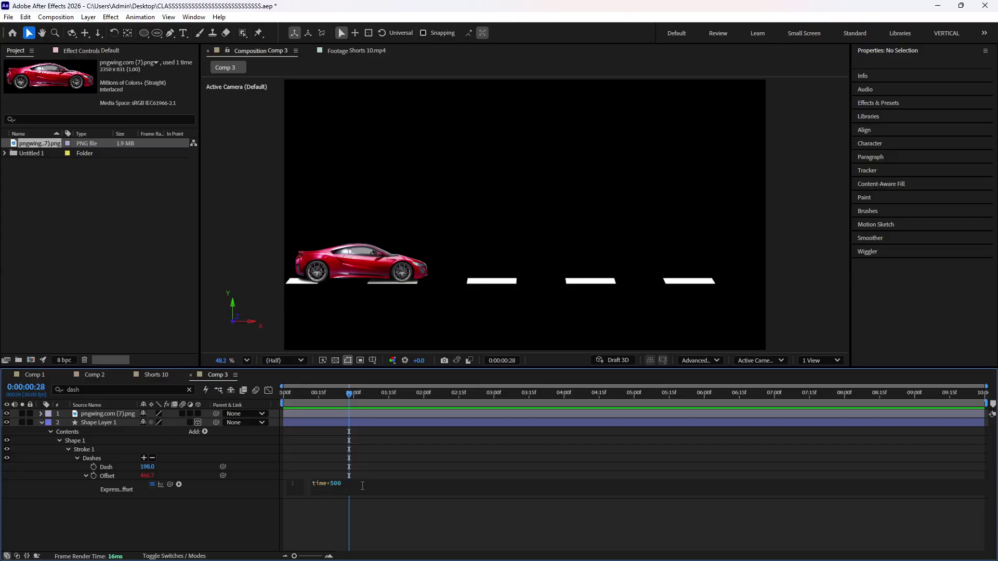
key(BackSpace)
click(378, 447)
key(space)
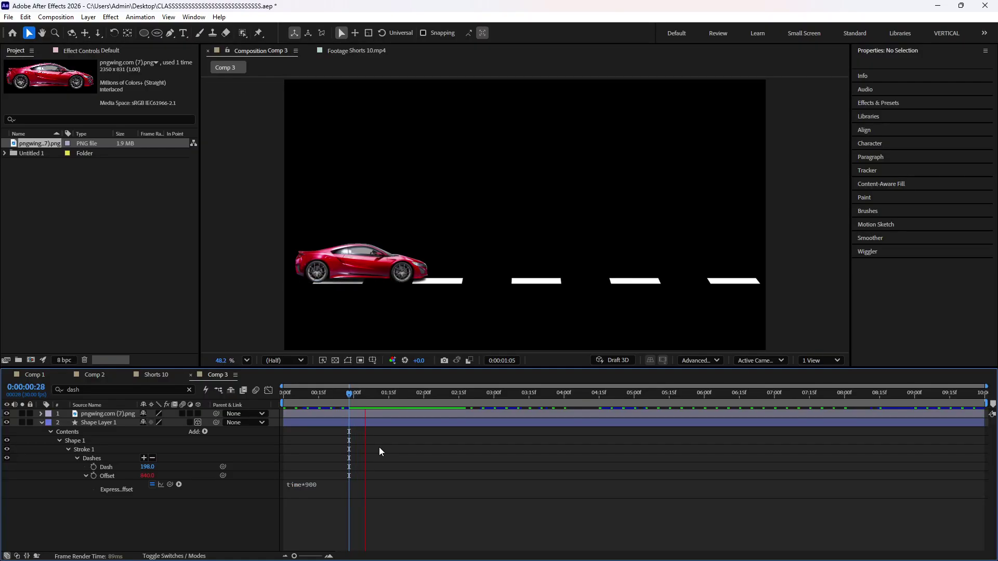
- Change the dash Offset expression to time*9000 and play back the road line
click(329, 485)
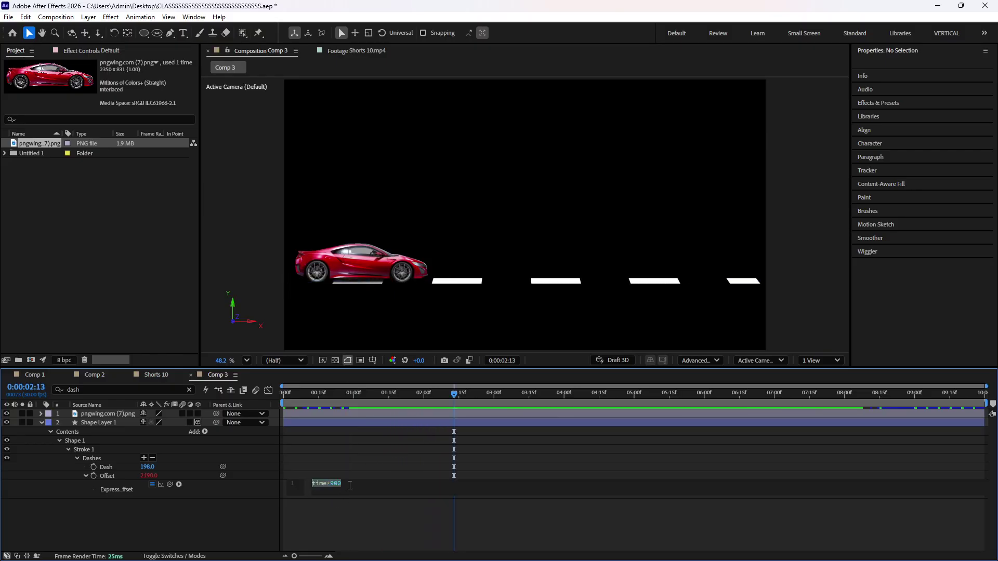
click(349, 485)
click(357, 455)
key(space)
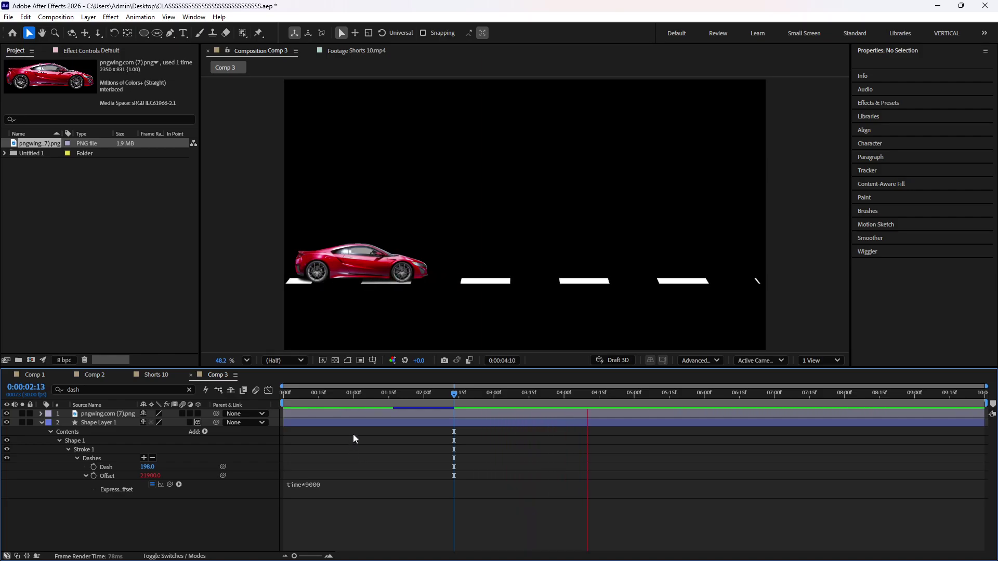
- Return to the composition start, set the dash Offset expression to time*900, and scrub through the opening frames
click(329, 394)
drag(329, 397, 285, 397)
click(333, 484)
click(355, 483)
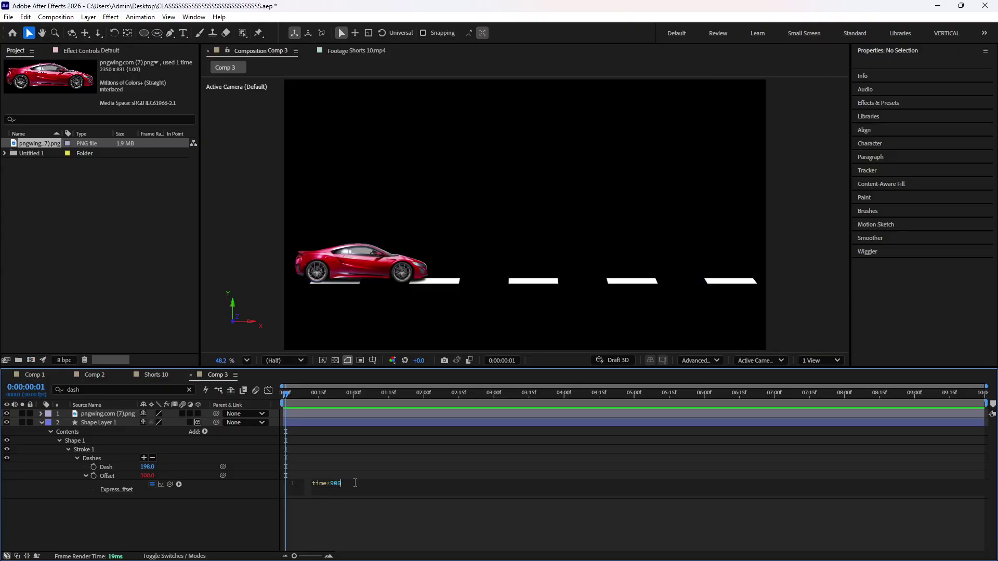
click(313, 428)
drag(285, 404, 329, 403)
- Set the dash Offset expression to time*9000 and preview the result from 0:00:00:18
click(328, 484)
click(348, 484)
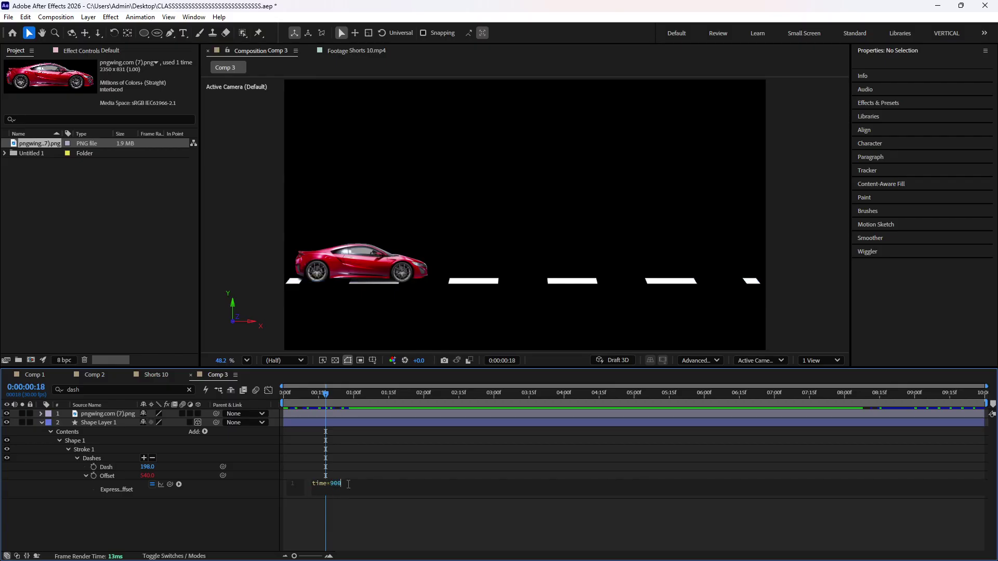
click(338, 462)
key(space)
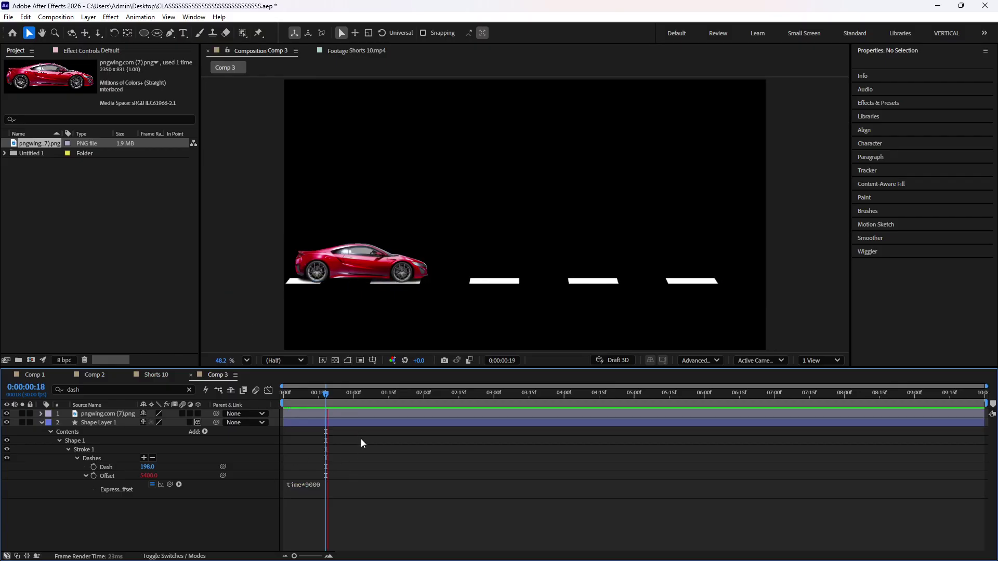
- Try reversing the road line with the dash Offset expression time*-9000, and undo the change
click(327, 488)
click(332, 484)
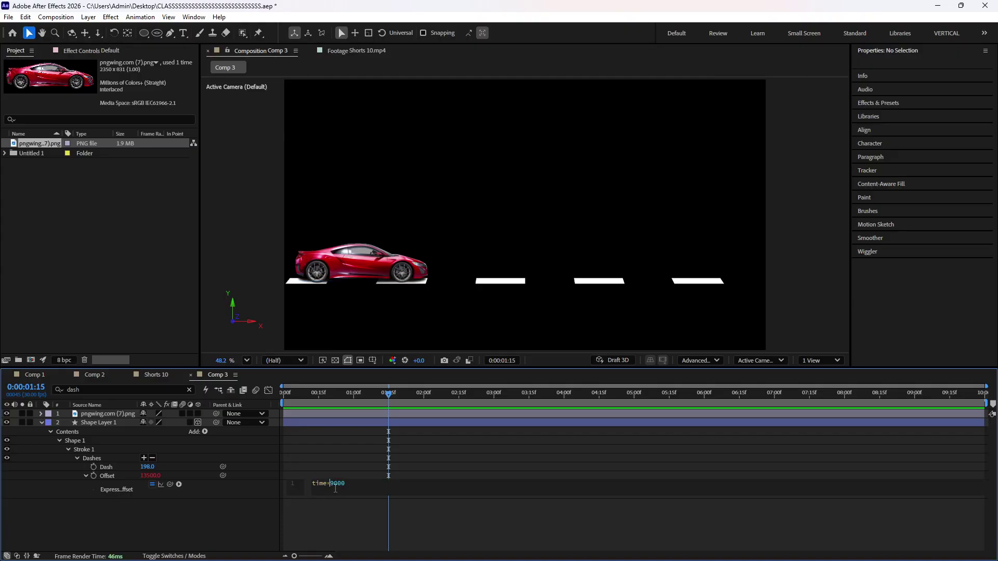
text(-)
click(391, 423)
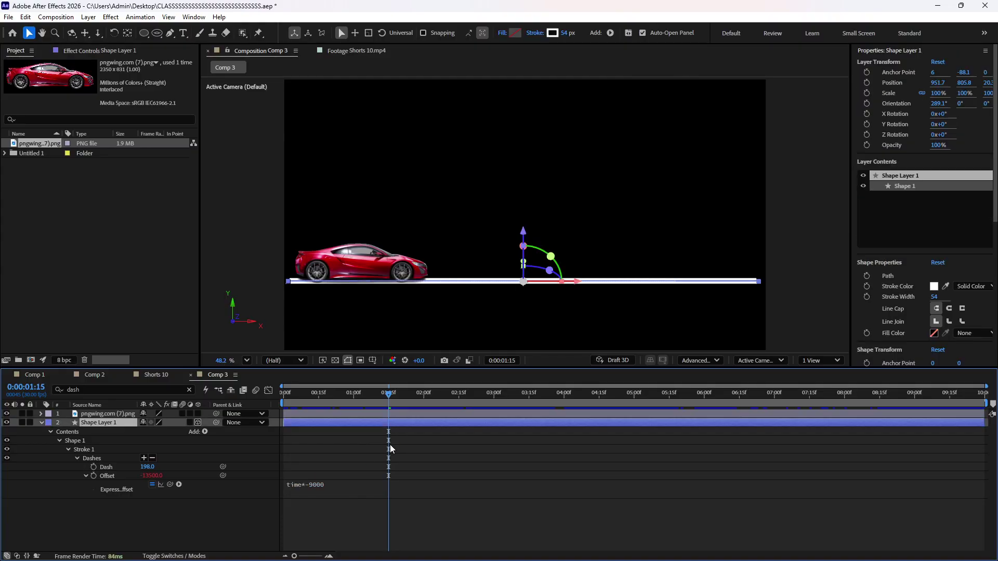
click(353, 463)
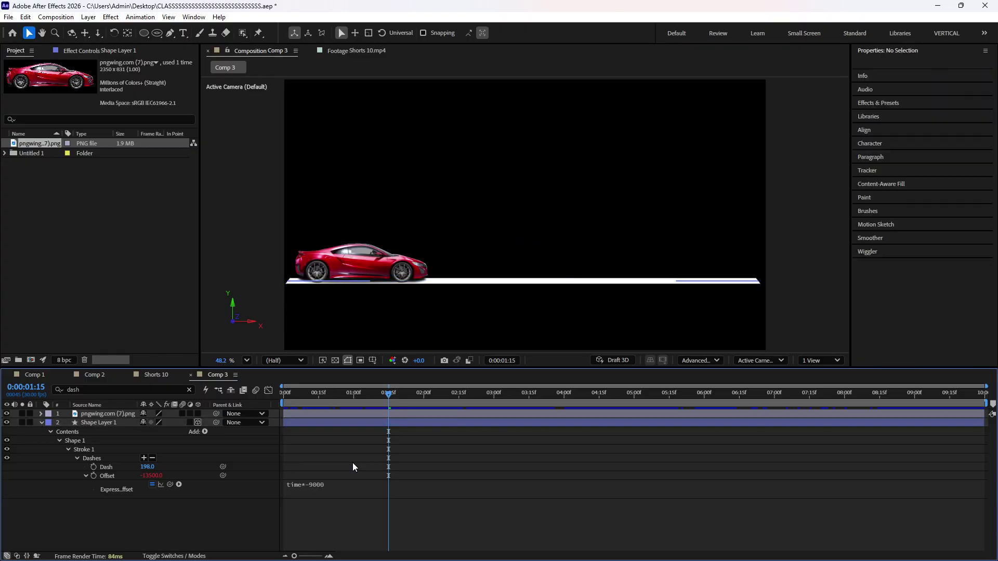
key(ctrl+z)
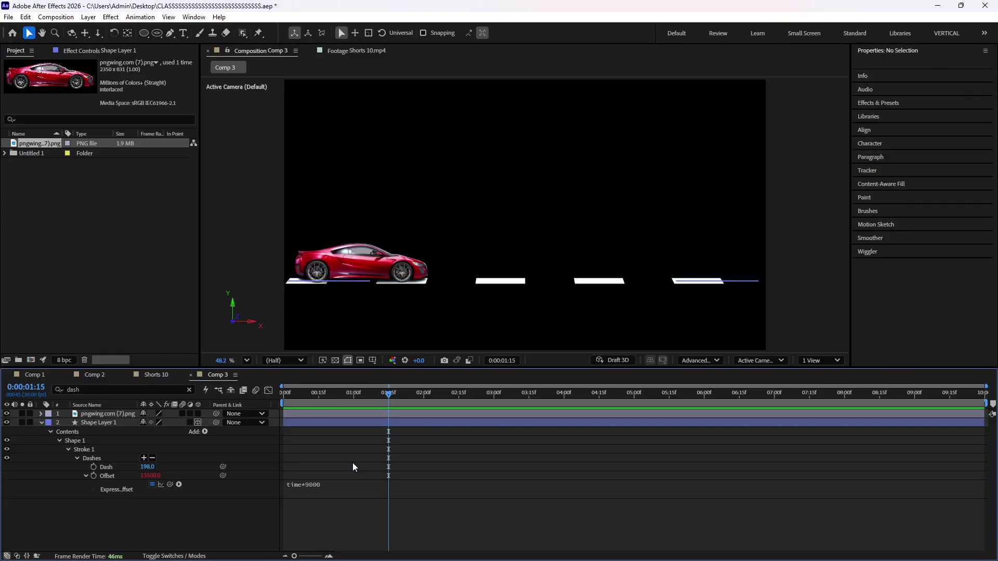
- Set the dash Offset expression to time*-9000 again, preview the road line, and undo the edit
click(304, 491)
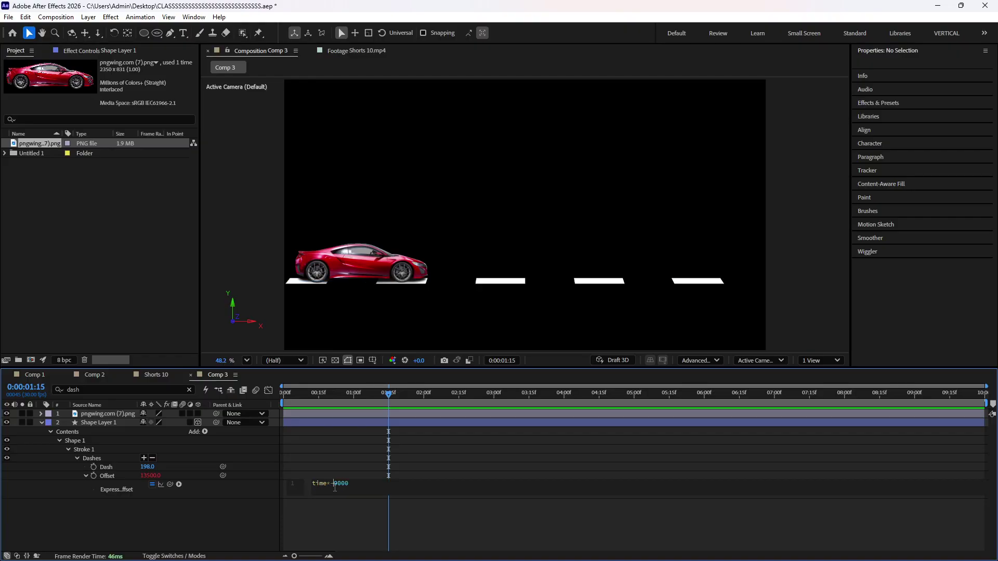
text(-)
click(349, 456)
key(space)
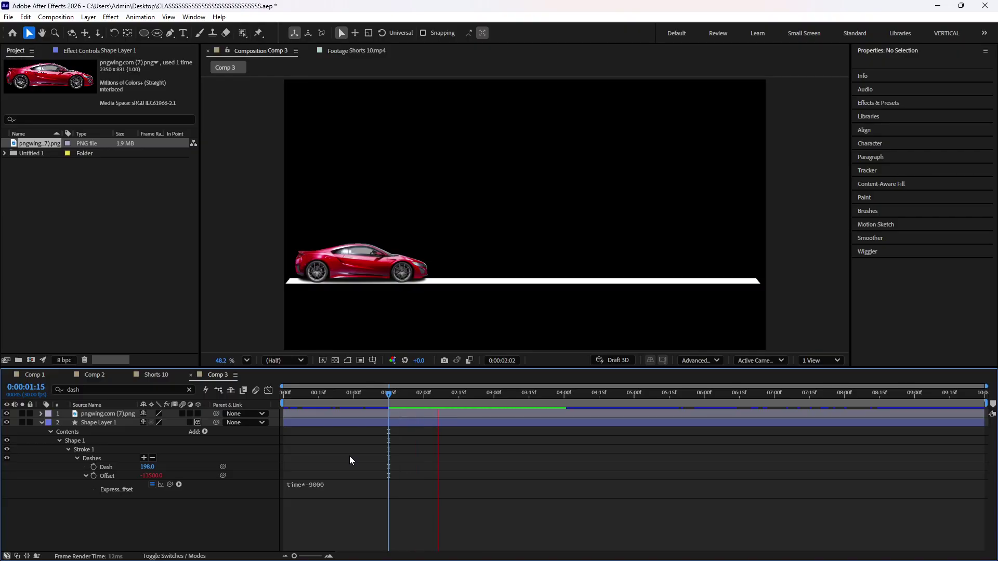
key(space)
key(ctrl+z)
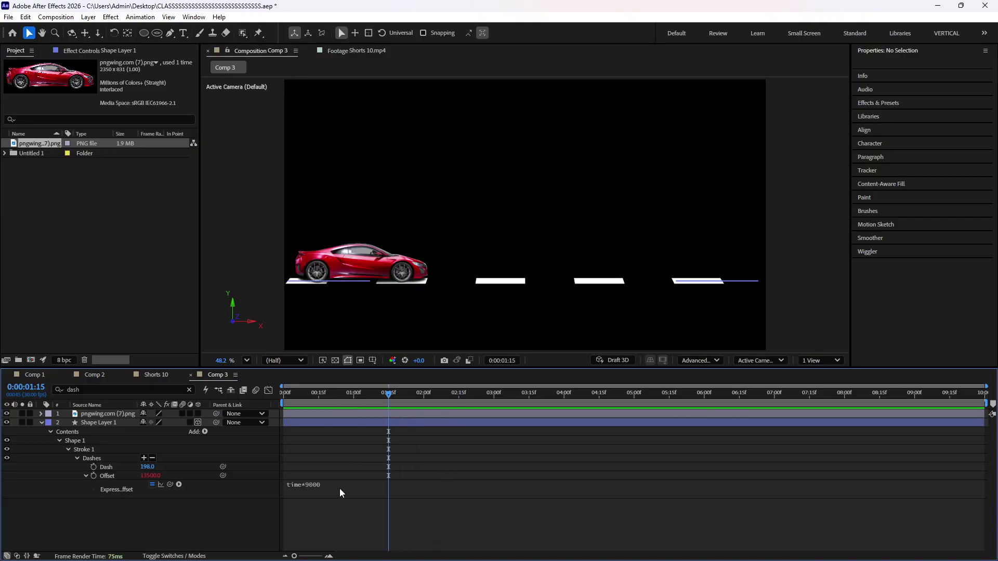
- Set the dash Offset expression to time*5000 and play back the road line
click(332, 486)
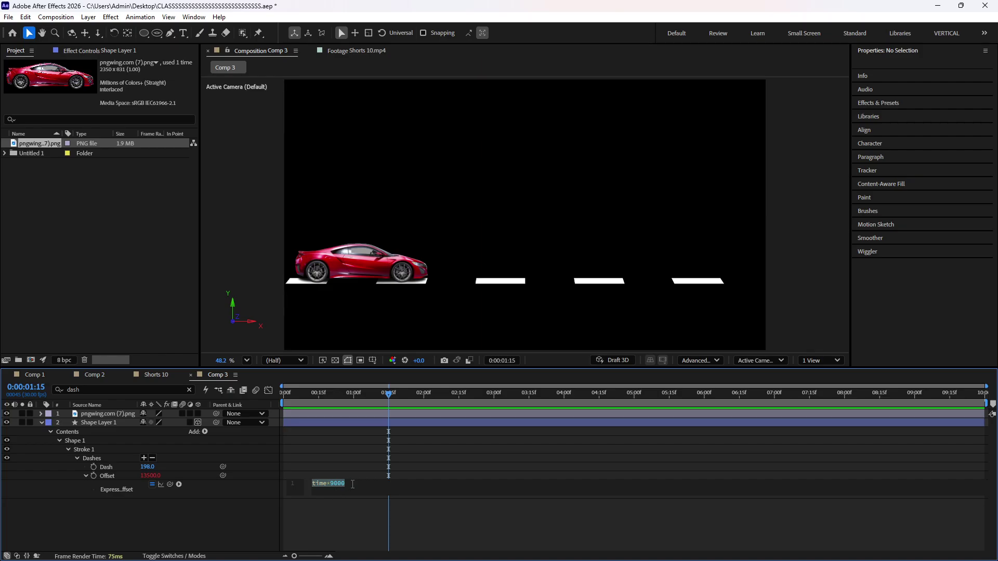
click(352, 484)
click(347, 461)
key(space)
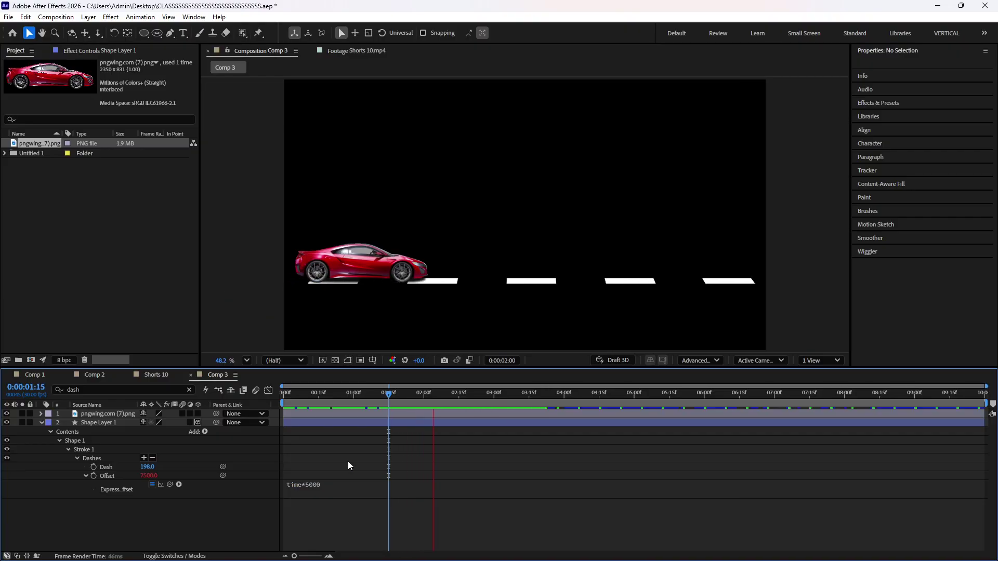
key(space)
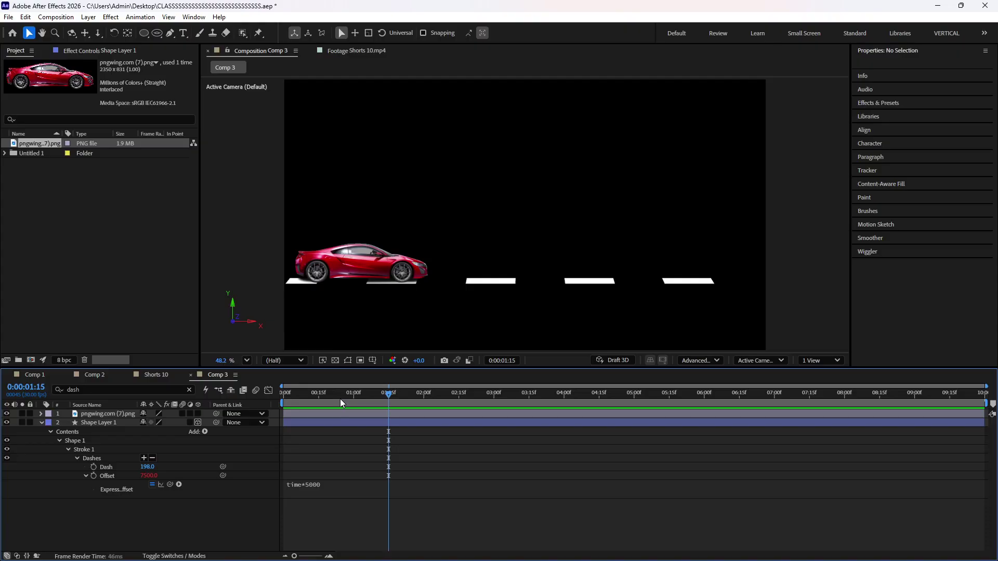
- From the composition start, make Shape Layer 1 a 2D layer, enable its motion blur, and preview the dashes
drag(340, 398, 261, 402)
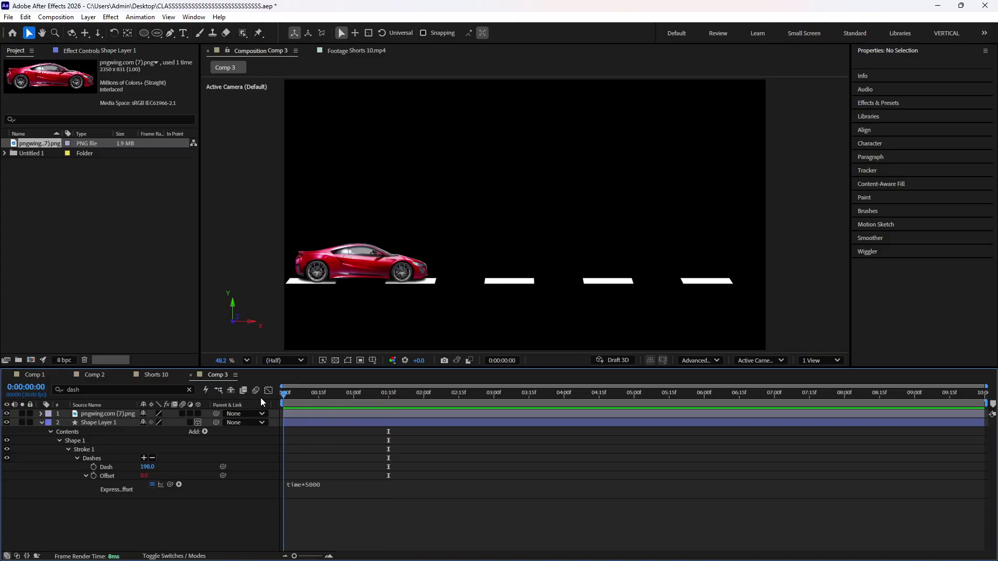
click(197, 411)
click(119, 467)
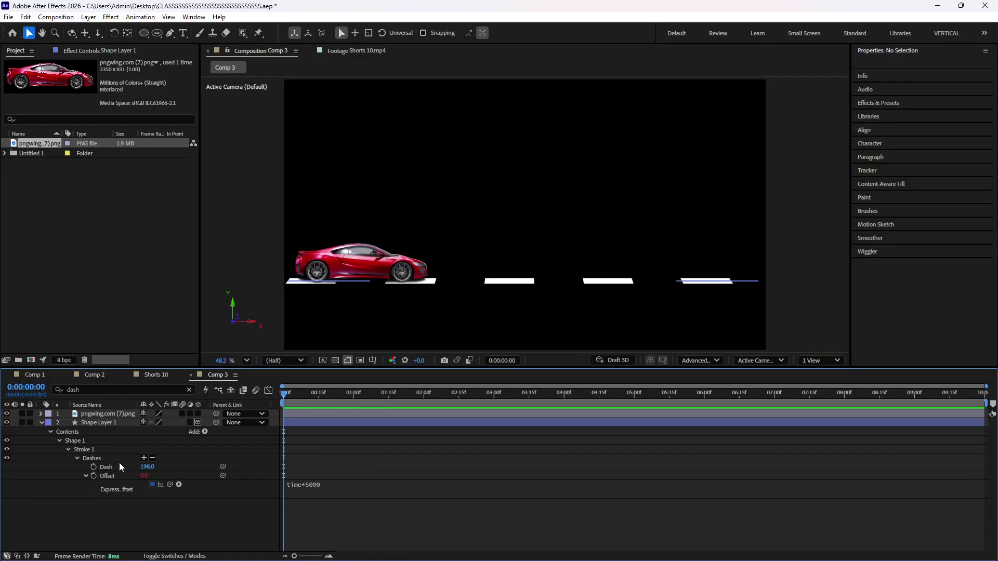
click(112, 423)
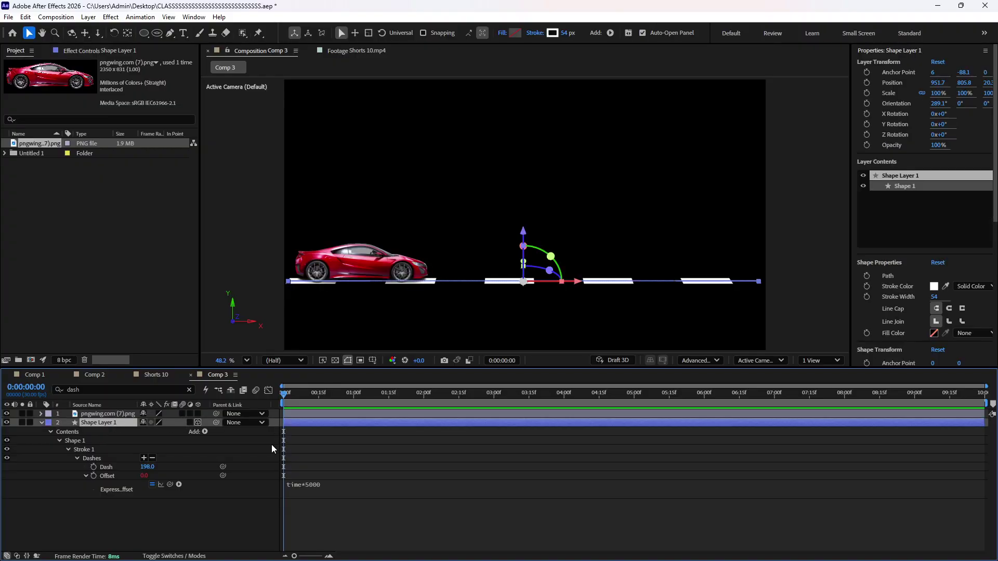
click(333, 445)
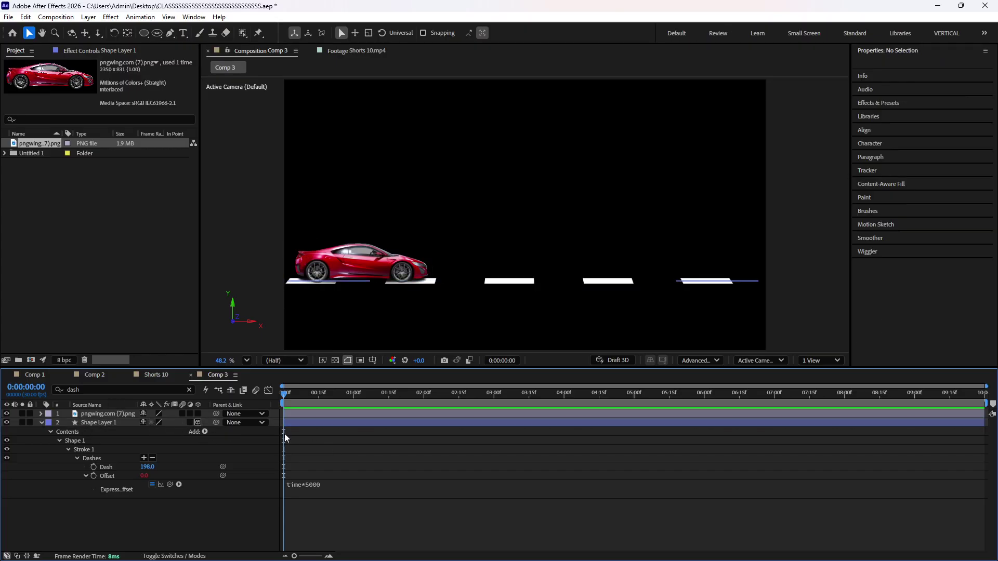
click(198, 422)
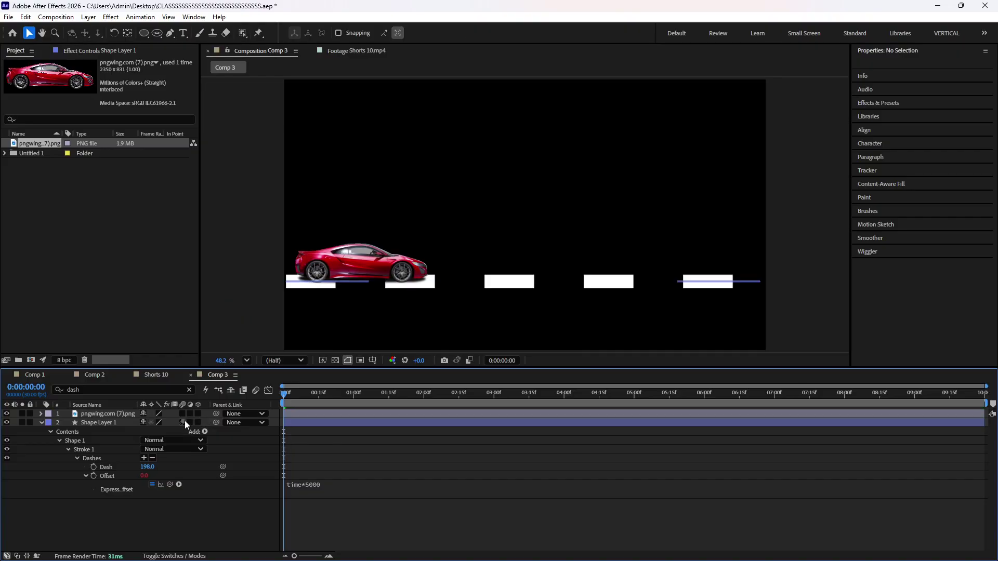
click(182, 422)
key(space)
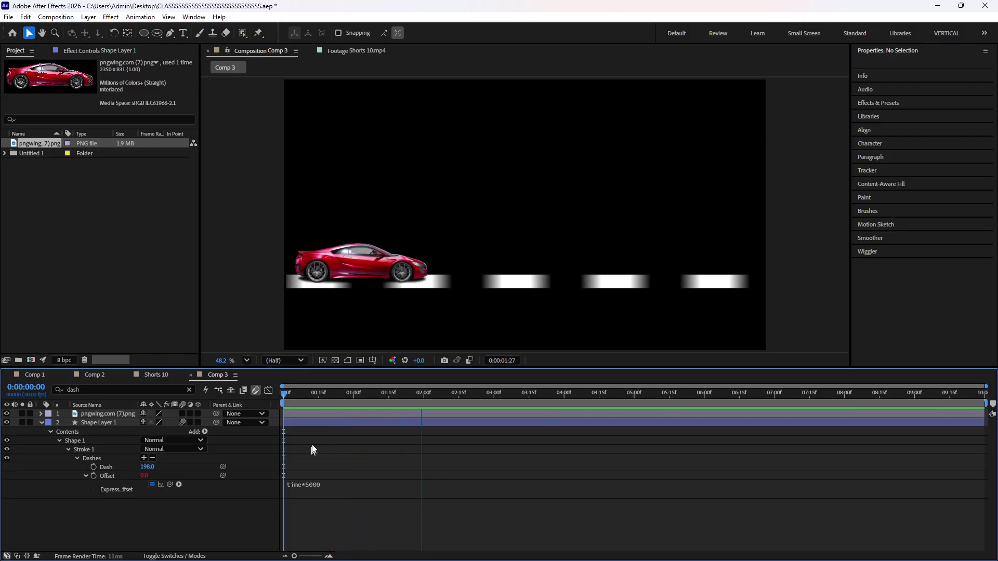
- Inspect the blurred dashes up close at 0:00:02:13 and flatten Shape Layer 1's vertical scale to 29.8%
click(318, 422)
scroll(523, 281, up, 5)
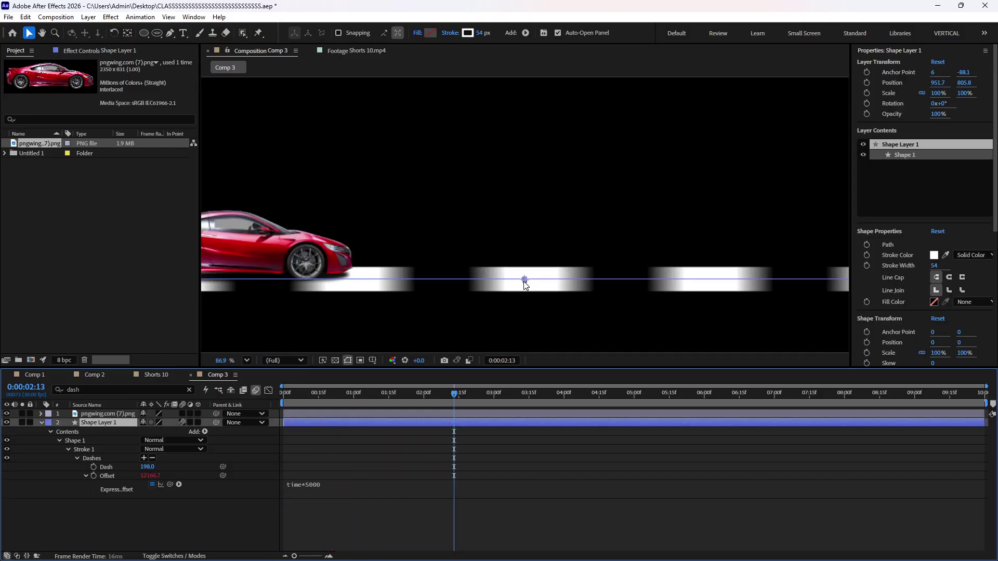
scroll(522, 281, up, 3)
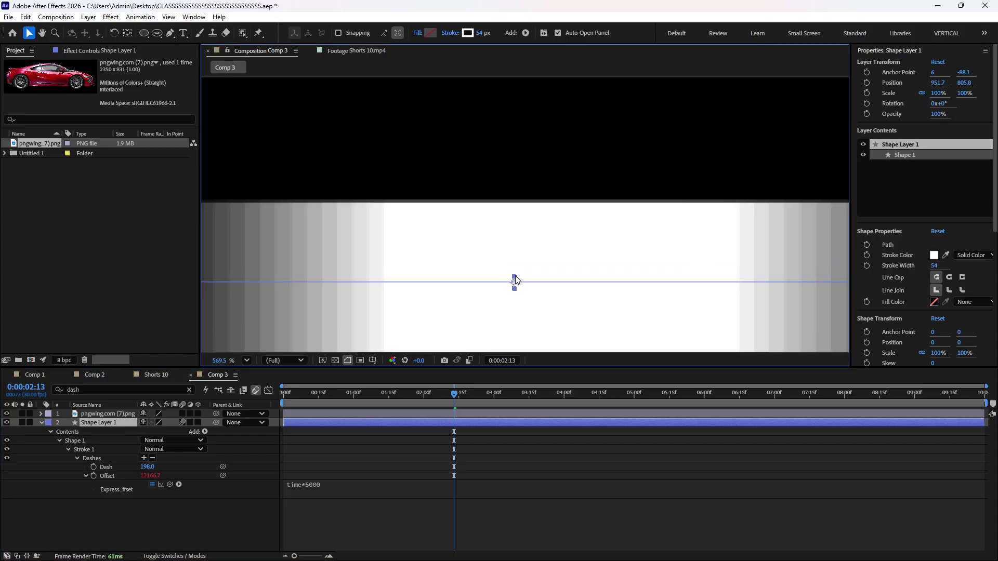
scroll(517, 283, down, 8)
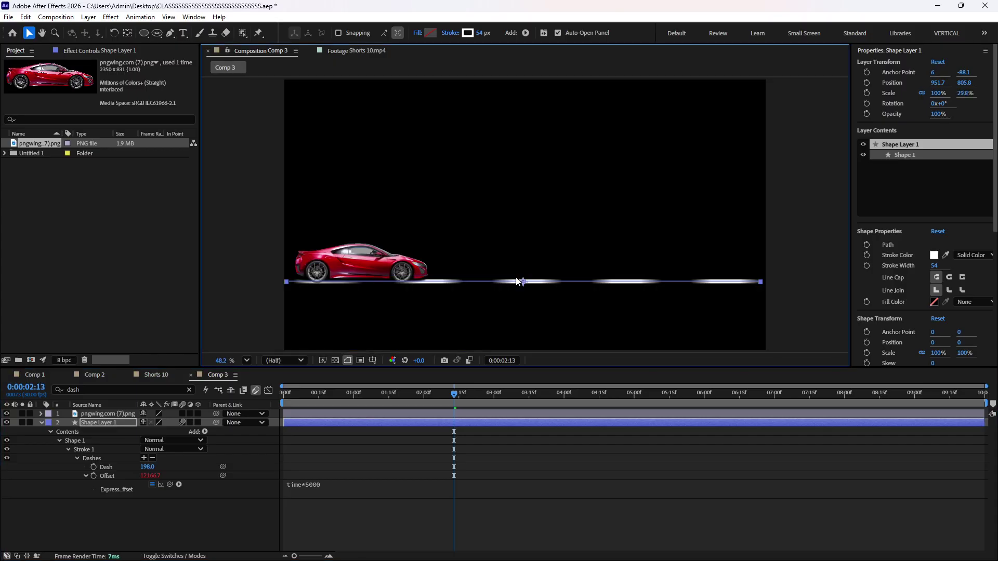
- Turn off the road line's motion blur, shift the car down to position 300.8, 753.5, and preview the result
click(340, 456)
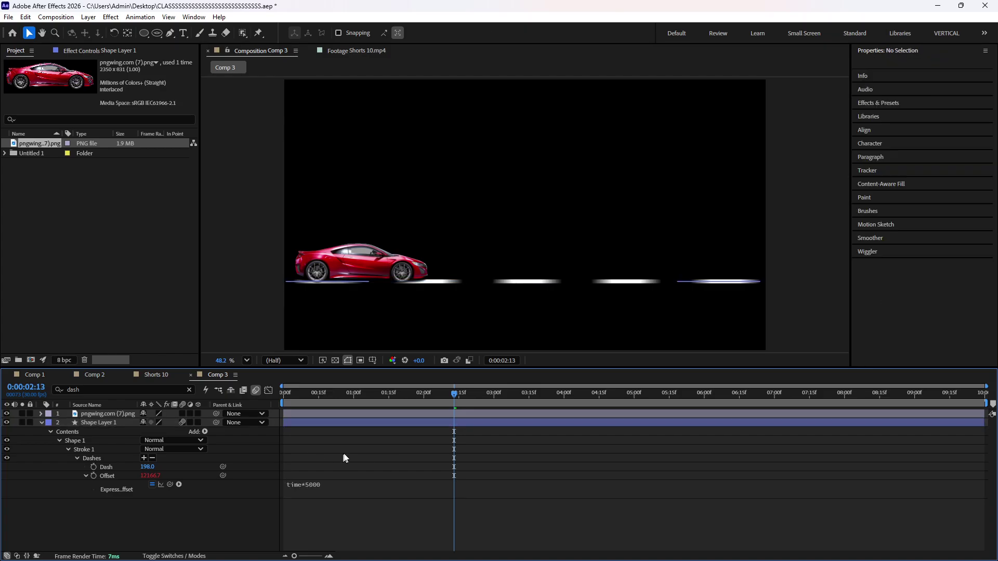
click(182, 423)
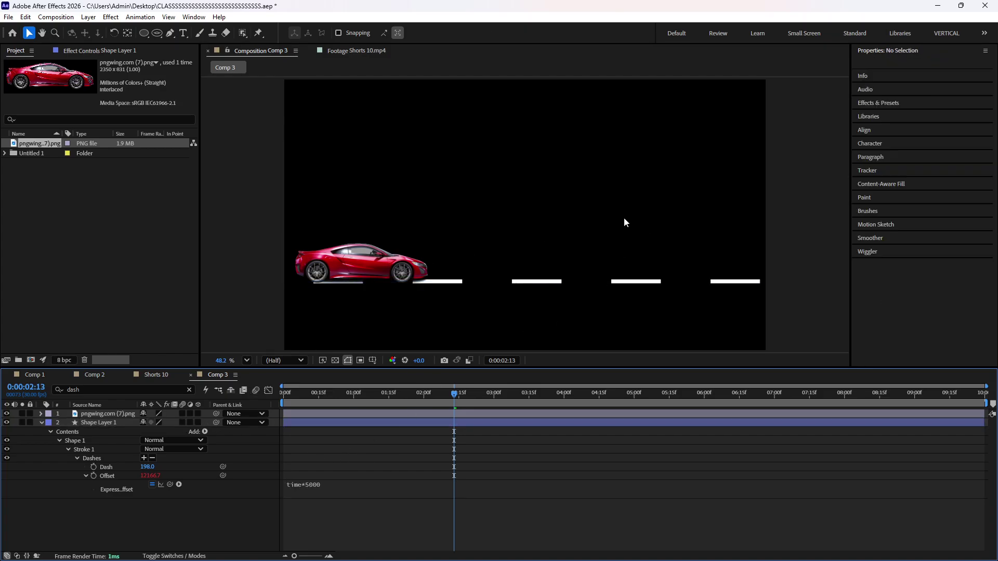
key(space)
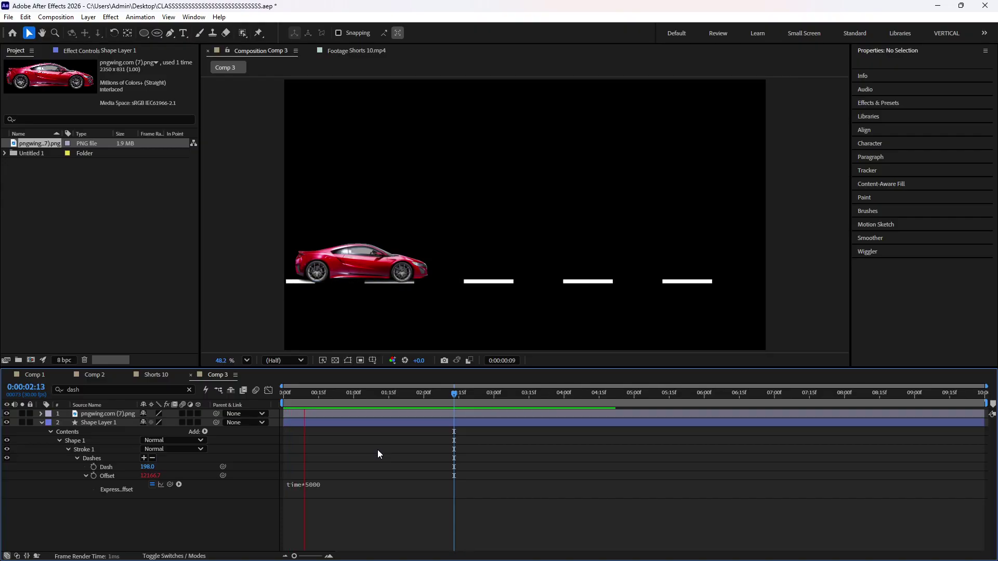
click(361, 267)
key(space)
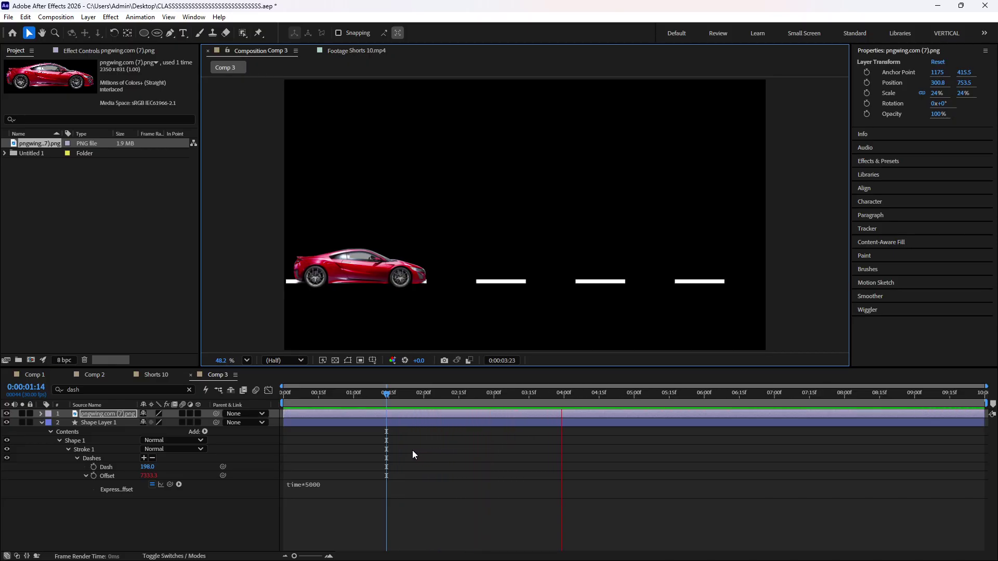
- Undo the car move and the road line's scale, motion blur and 2D changes, and return to the composition start
key(space)
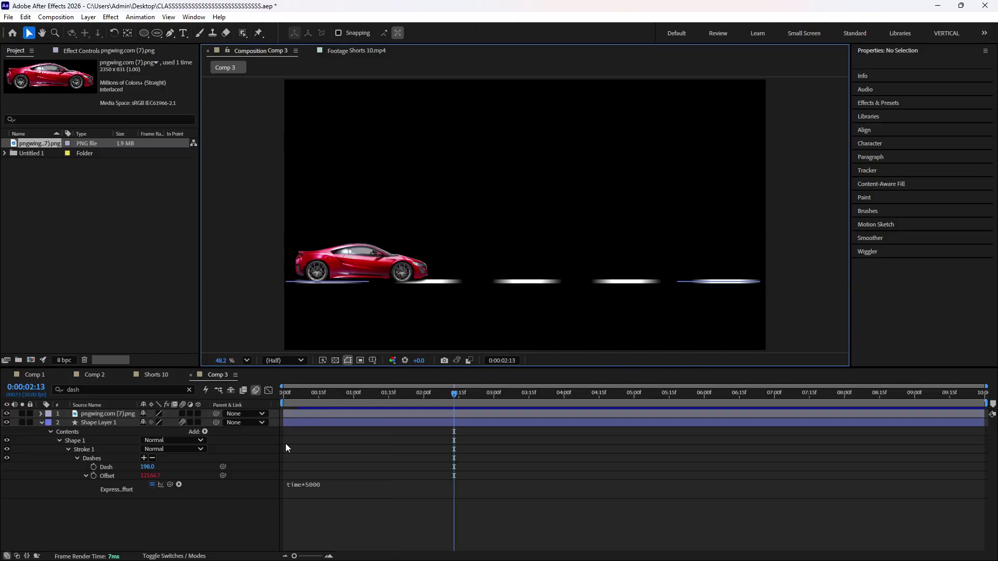
click(285, 443)
key(Home)
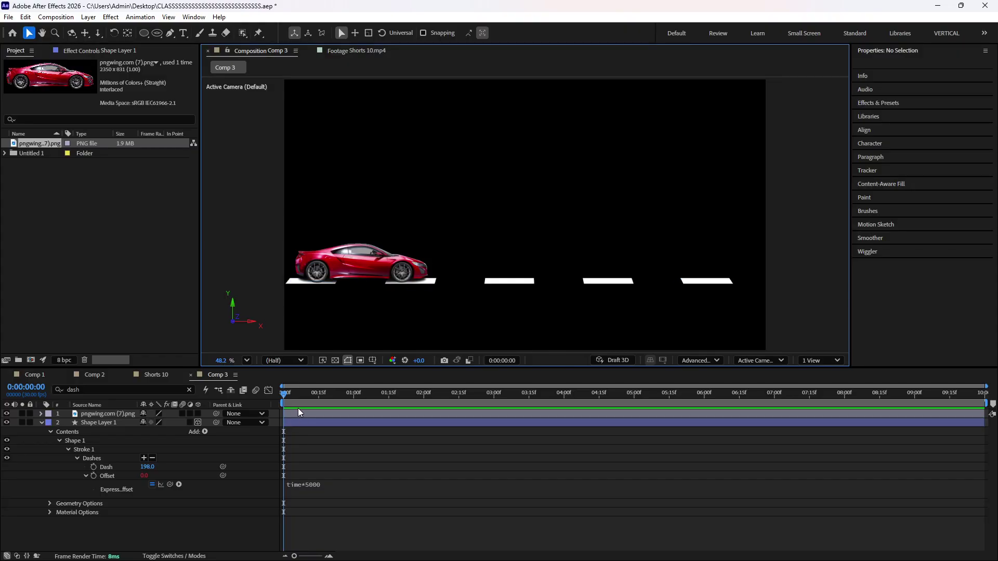
- Scale the car image up to 34.5%, place it at position 387.9, 722.4 on the road line, and preview it
key(space)
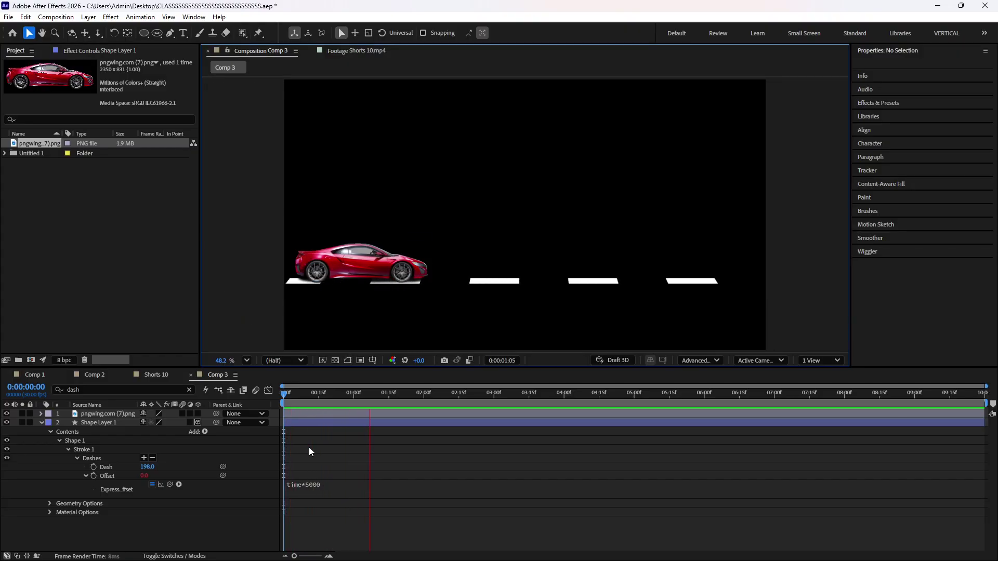
click(361, 264)
drag(433, 238, 451, 234)
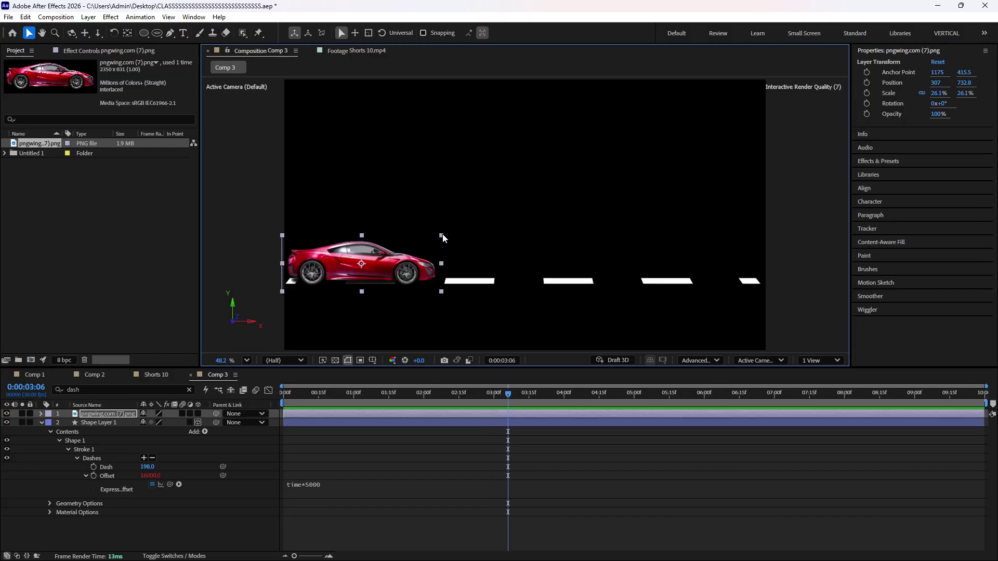
drag(393, 270, 392, 271)
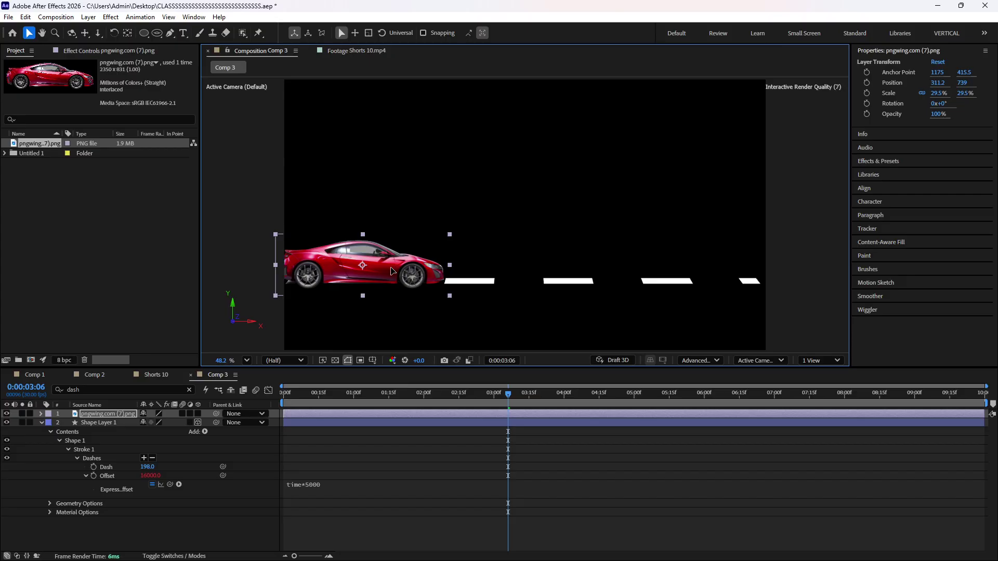
drag(450, 235, 433, 256)
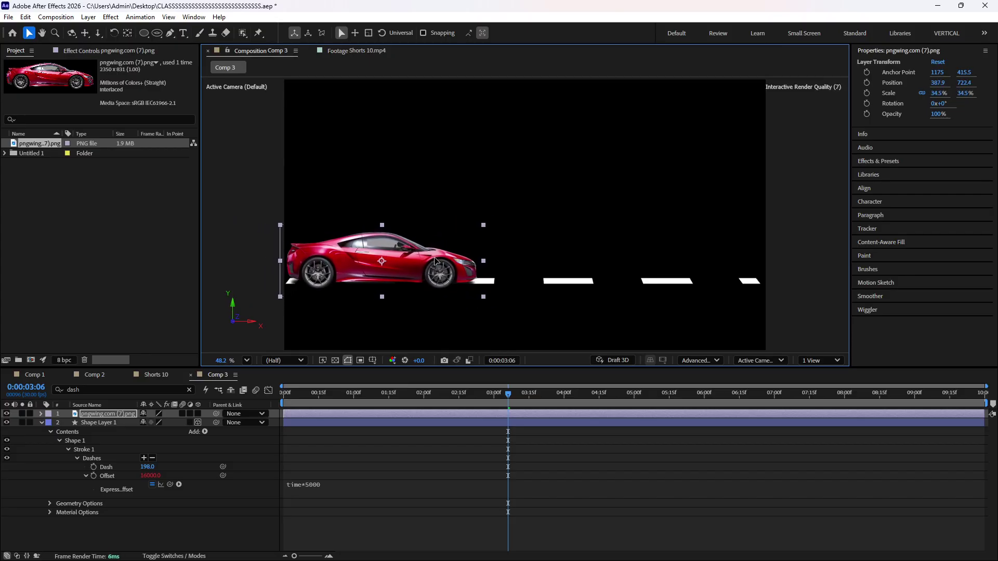
click(449, 455)
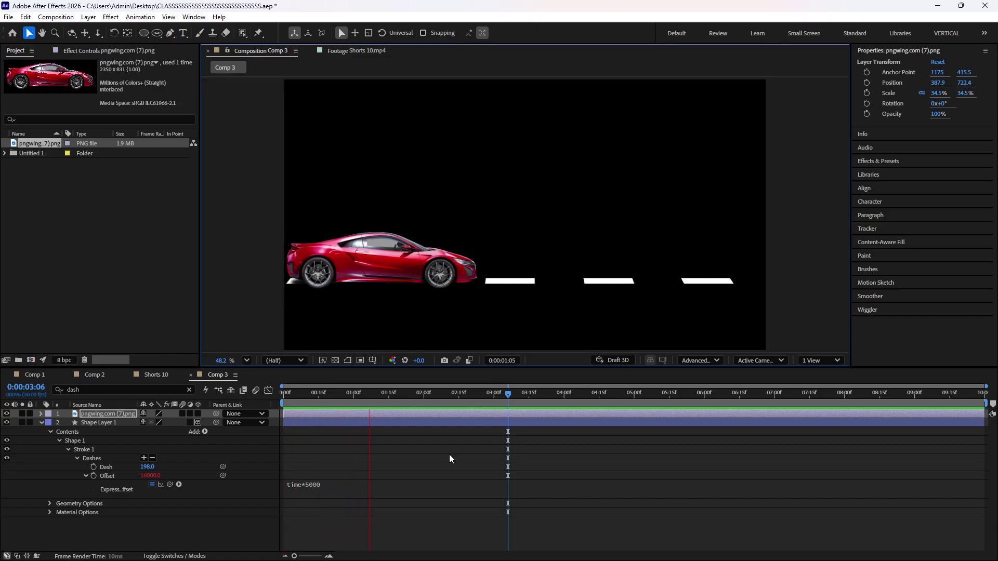
- At the composition start, reveal the car layer's Position and separate it into X and Y dimensions
click(372, 413)
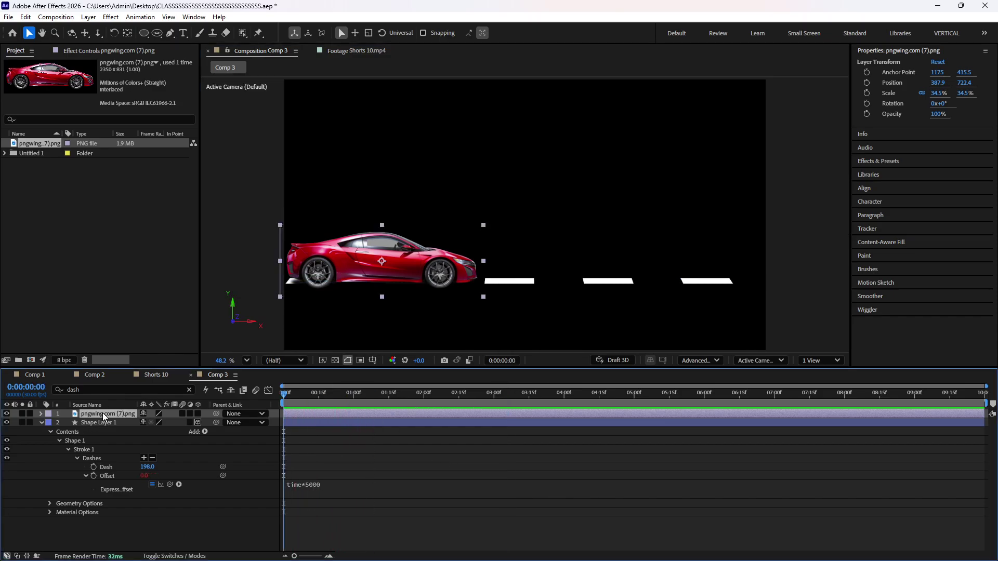
key(p)
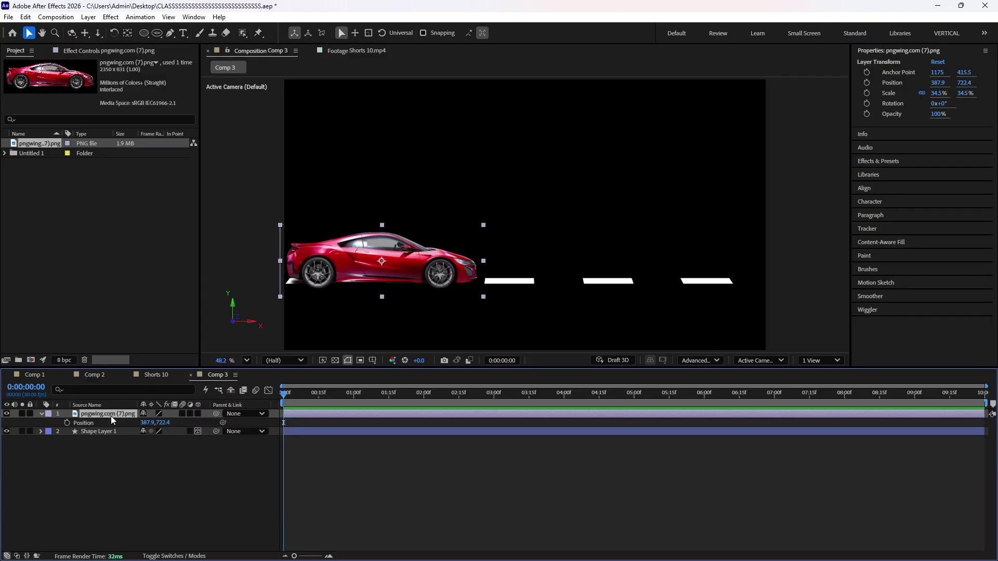
click(92, 422)
right_click(93, 422)
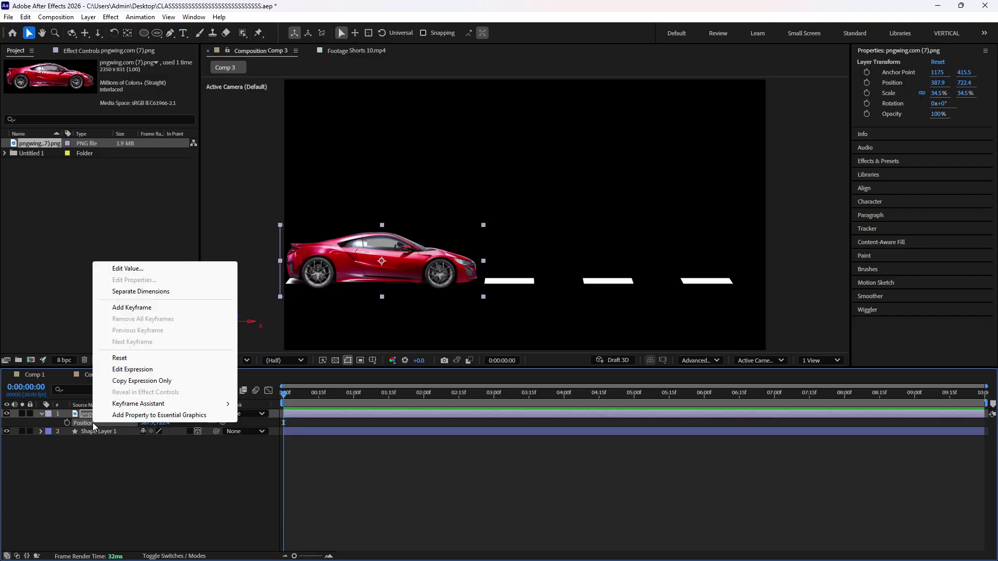
click(140, 292)
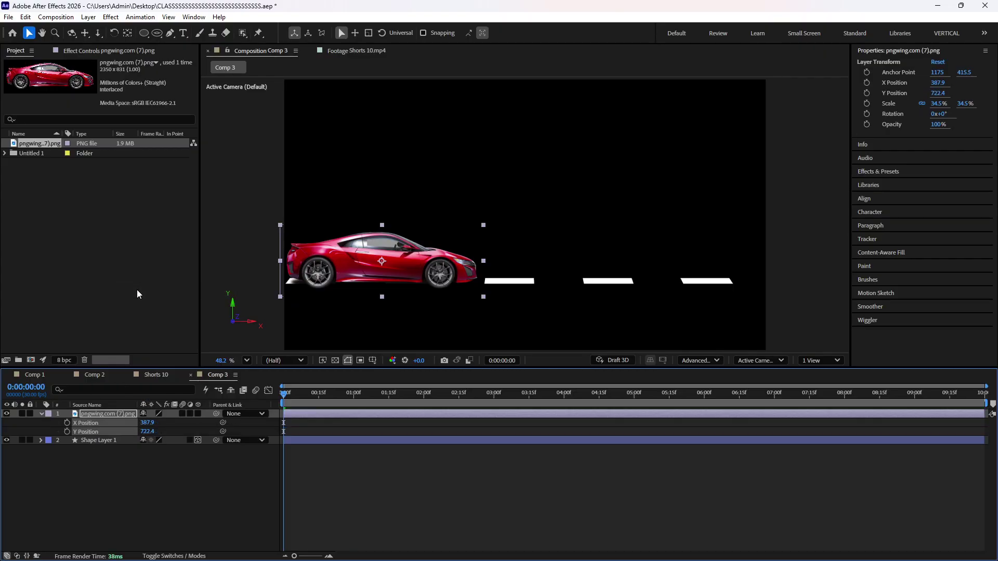
click(94, 438)
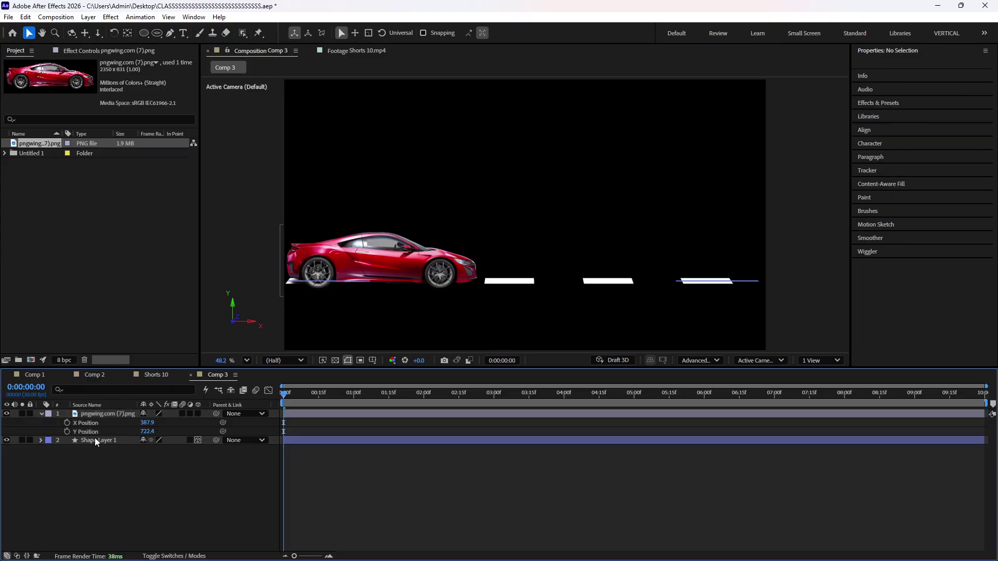
- Give the car layer's Y Position the expression wiggle(8,5) and preview the shaking
alt+click(67, 431)
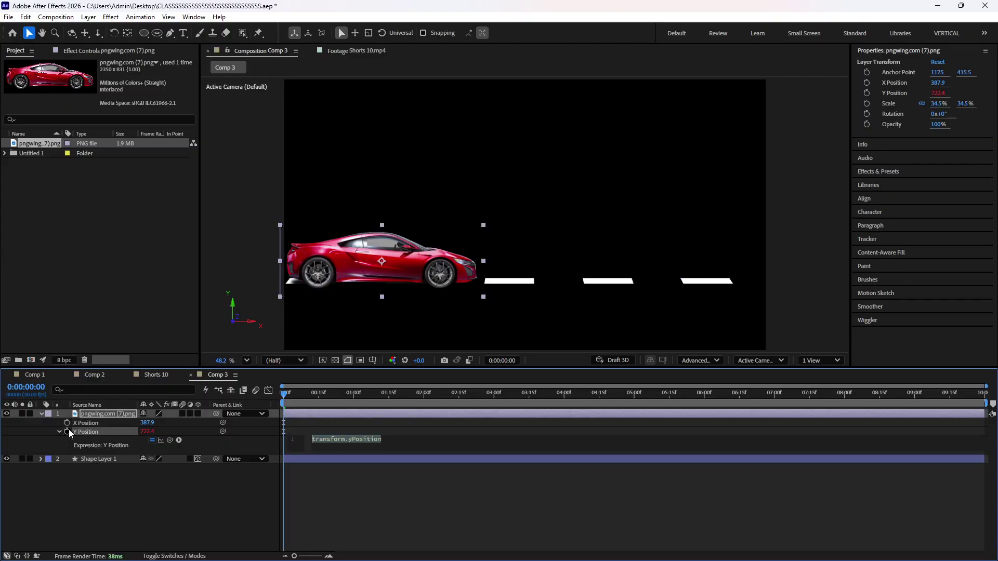
text(wiggle)
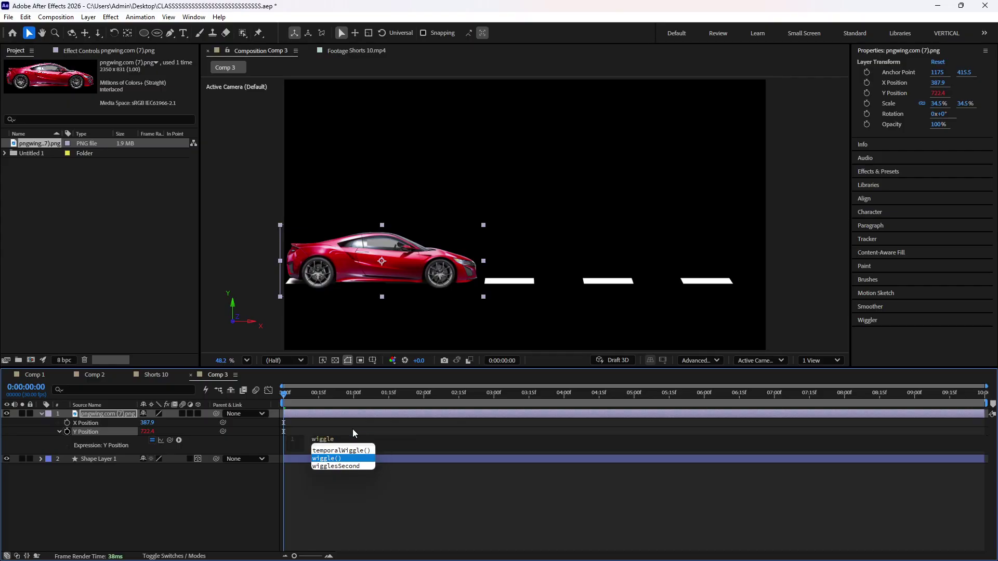
key(Return)
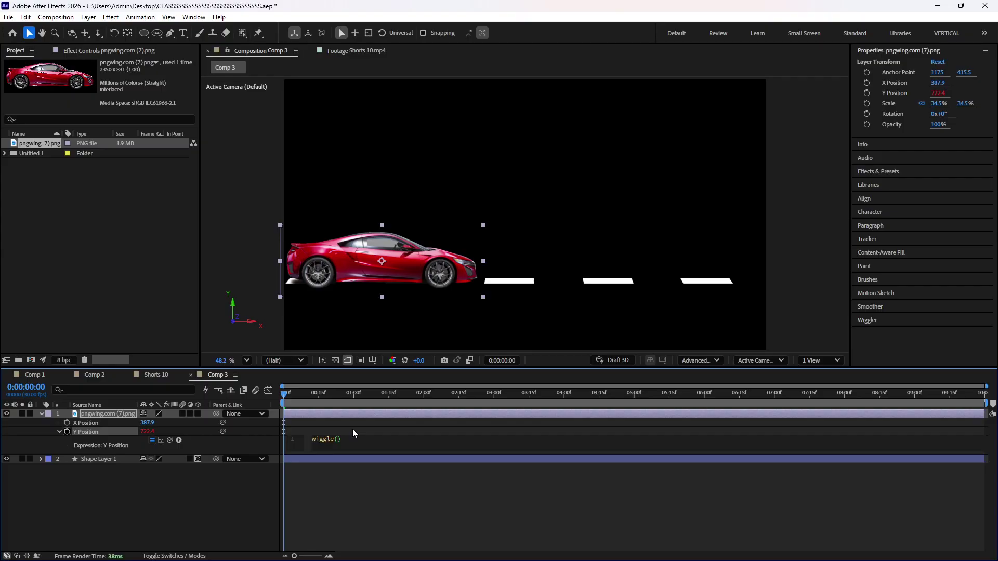
text(8,5)
click(360, 509)
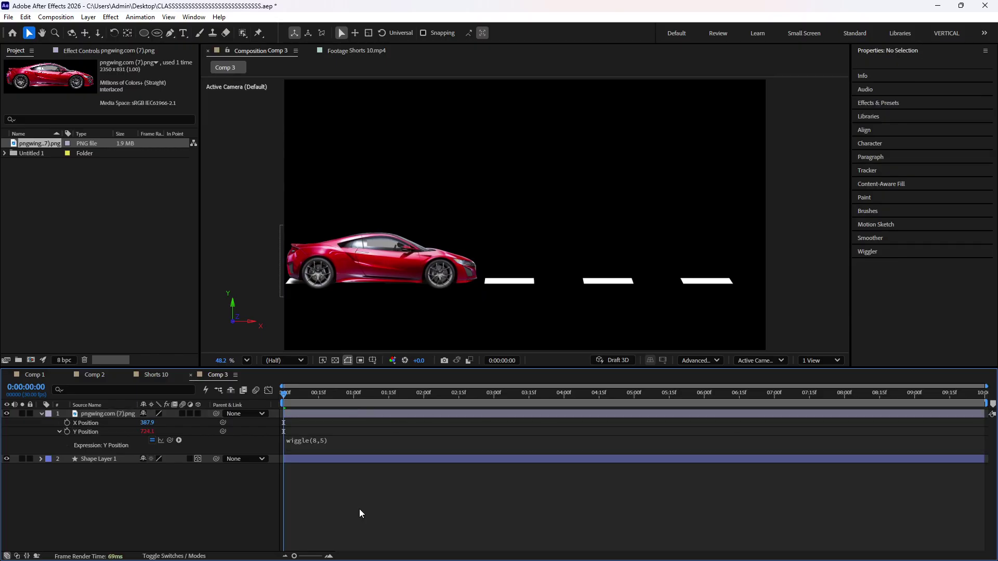
key(space)
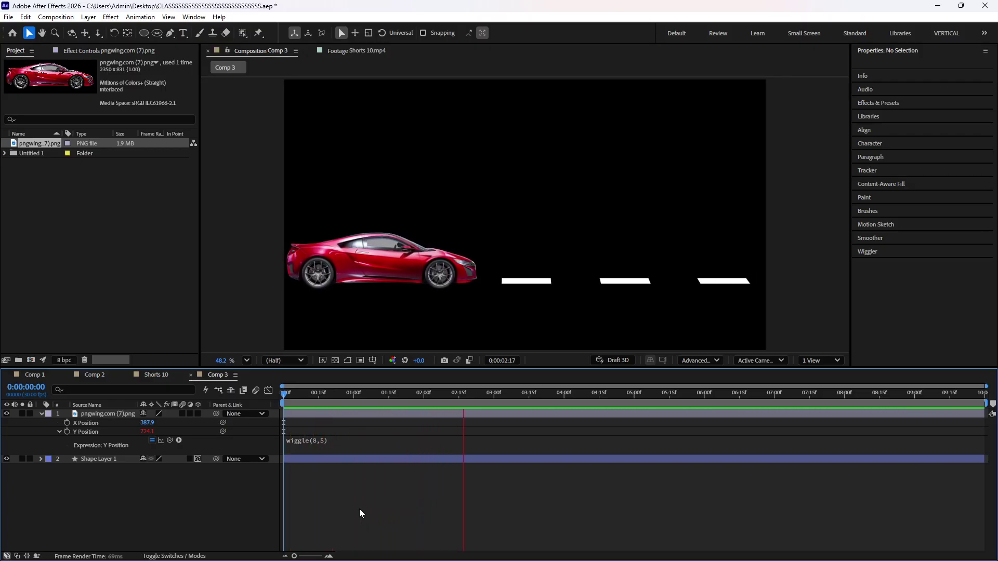
- Reduce the shake by changing the car's Y Position expression to wiggle(8,3), and preview it
click(332, 441)
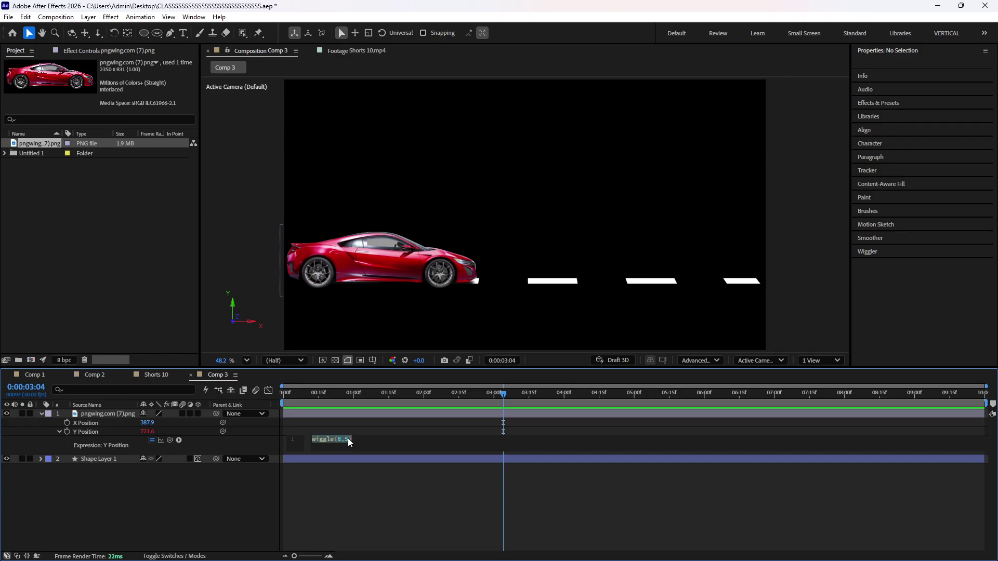
click(356, 459)
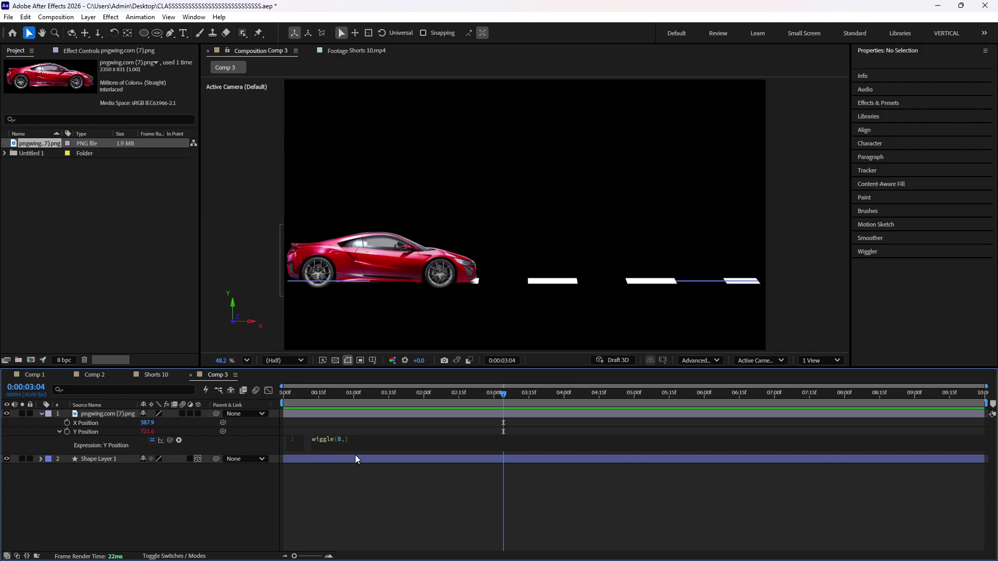
click(376, 498)
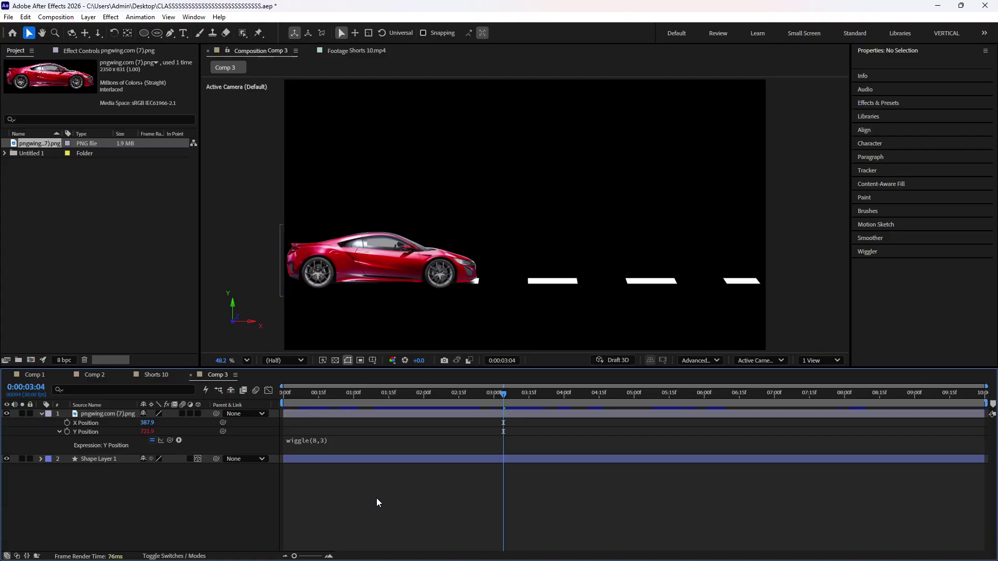
key(space)
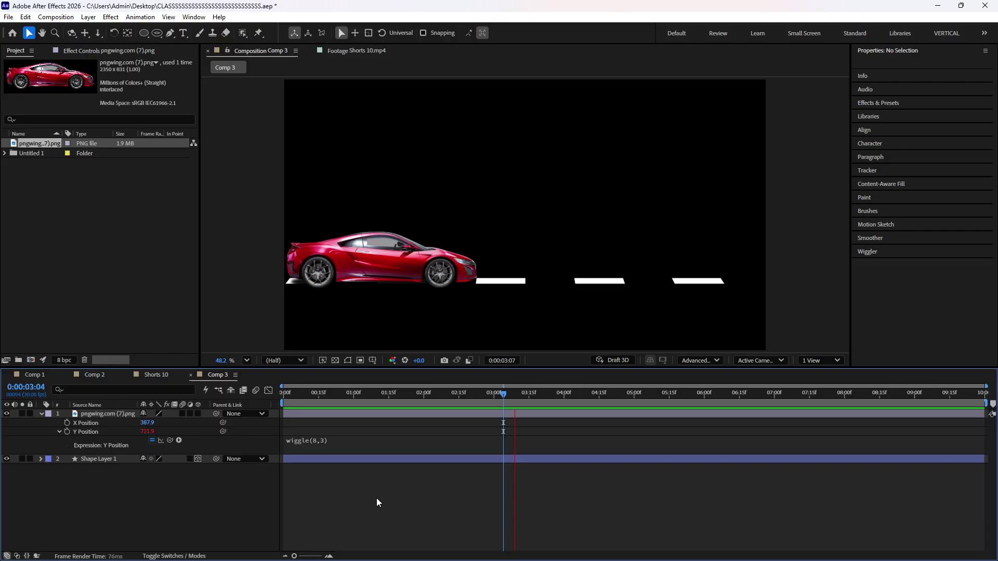
click(438, 411)
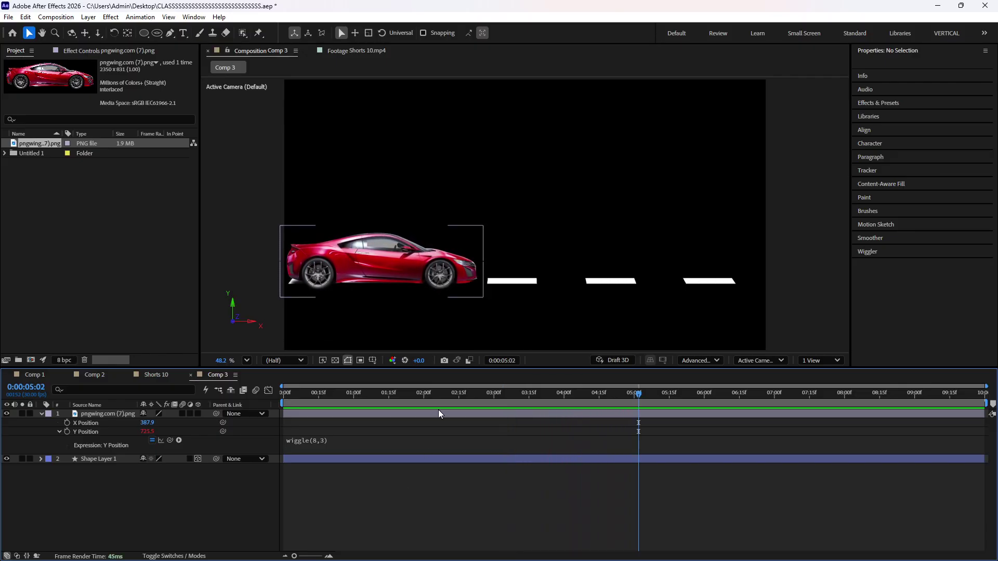
- Move the car toward the middle of the frame and slightly up, to X Position 829.4, and preview the animation
drag(395, 267, 512, 267)
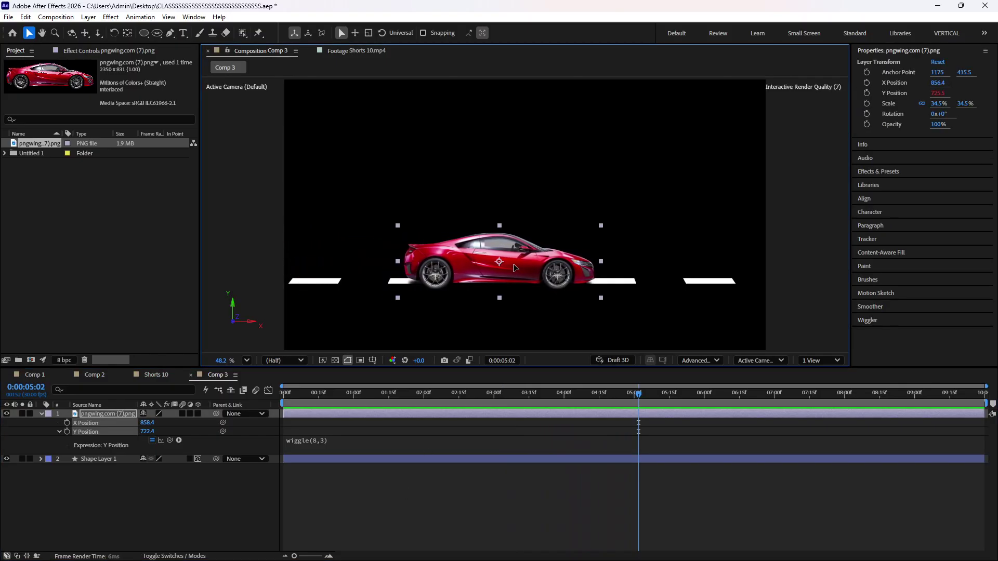
click(506, 503)
key(space)
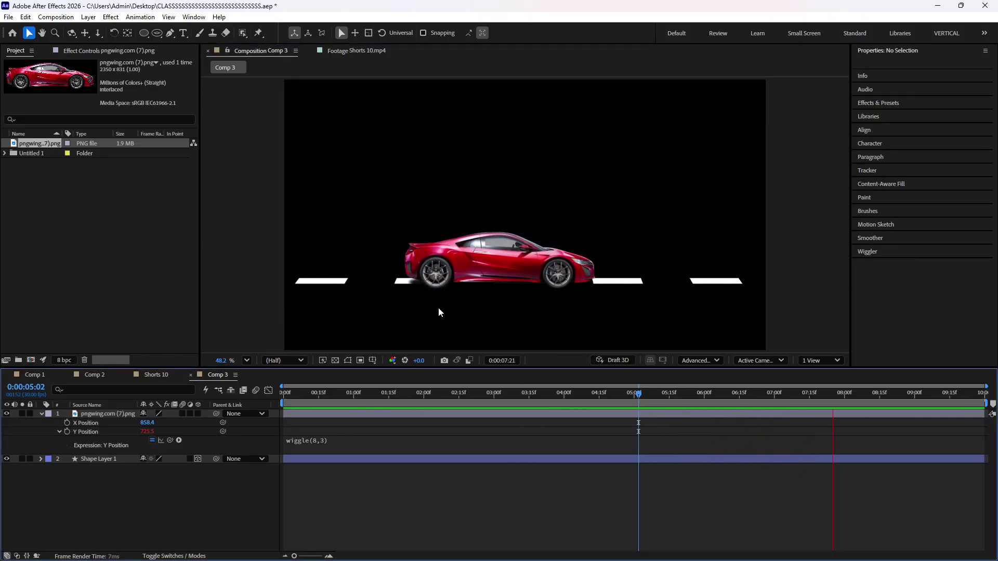
click(508, 259)
drag(509, 260, 502, 260)
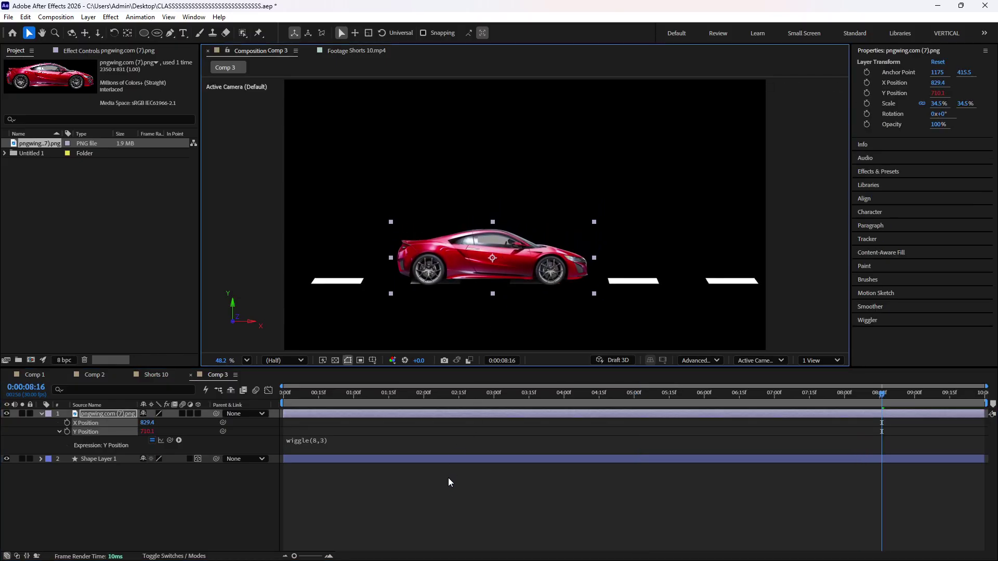
click(443, 515)
key(space)
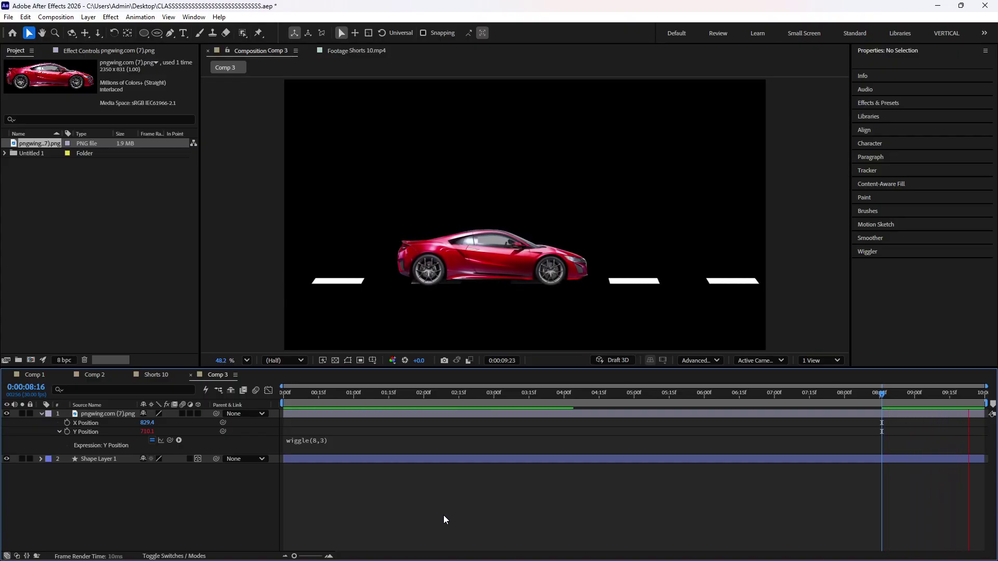
key(space)
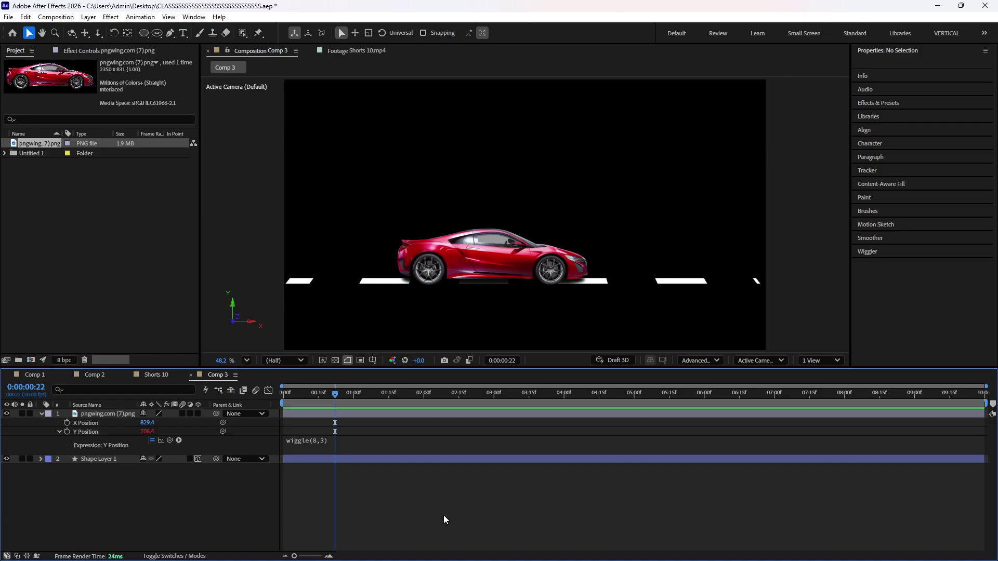
key(space)
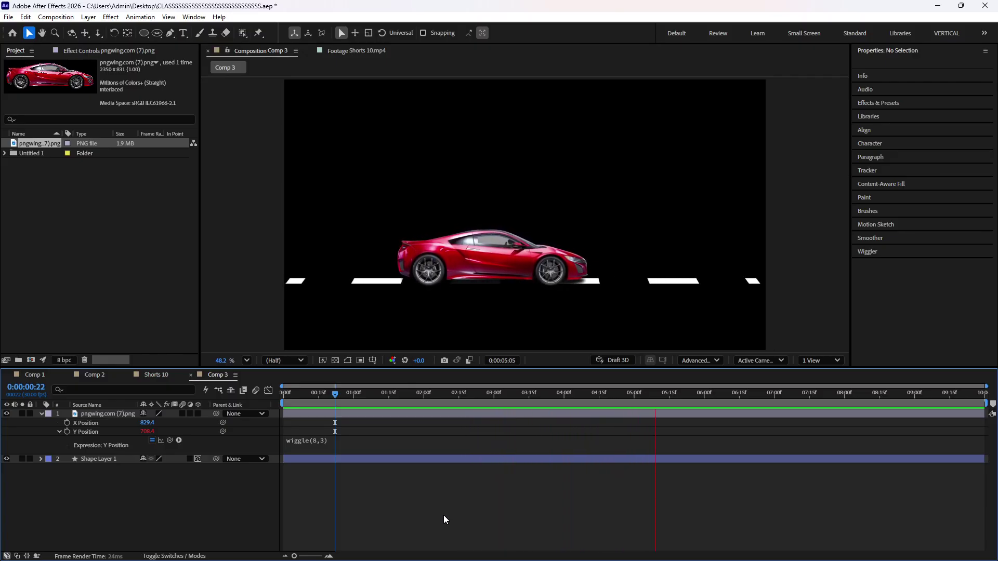
- Change the car's Y Position expression to wiggle(10,3) and preview the faster shake
click(322, 446)
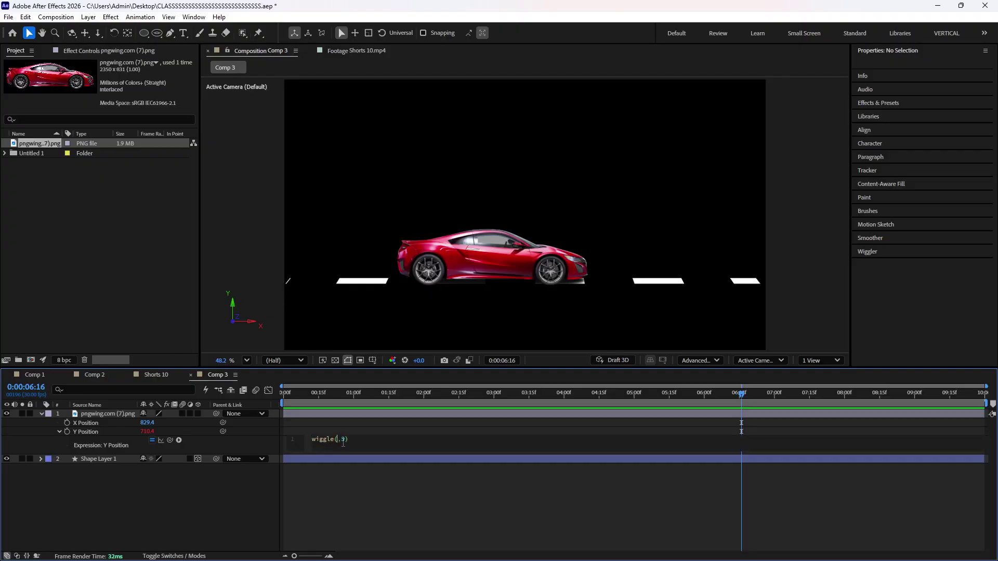
click(358, 501)
key(space)
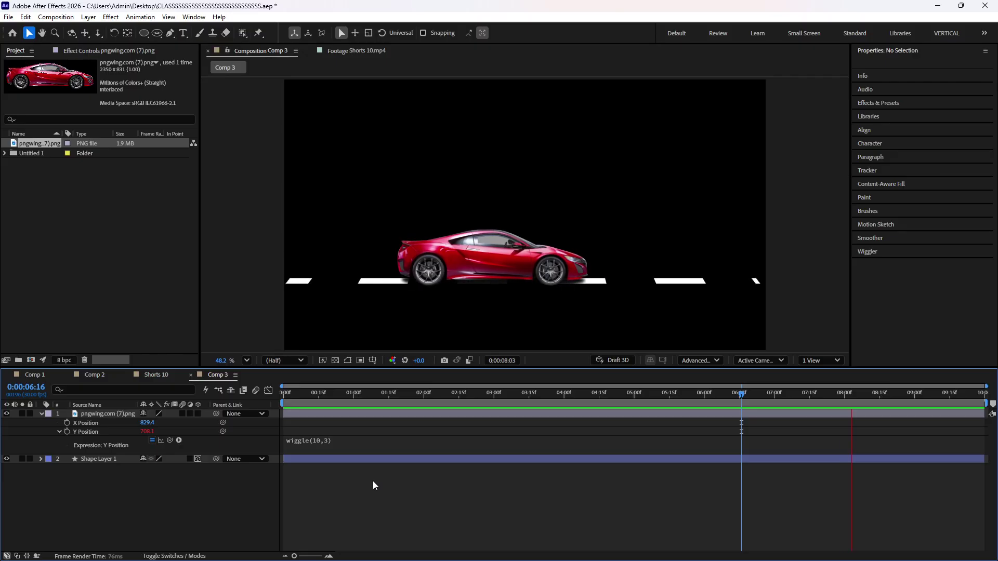
key(space)
- Delete the car layer from the composition and return to the composition start
click(110, 413)
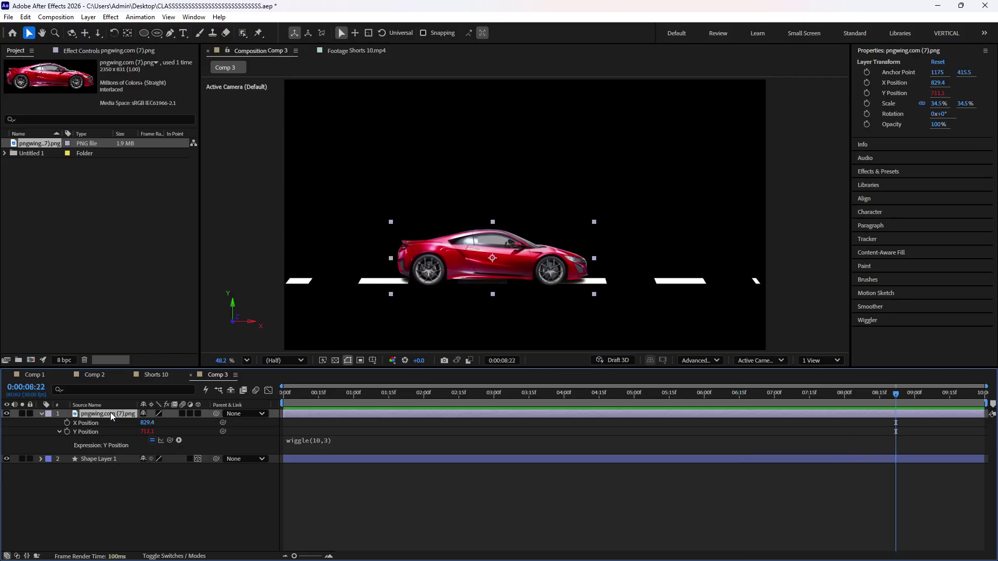
key(Delete)
drag(314, 392, 285, 393)
- Turn the dashed road line, Shape Layer 1, back into a 2D layer
click(107, 413)
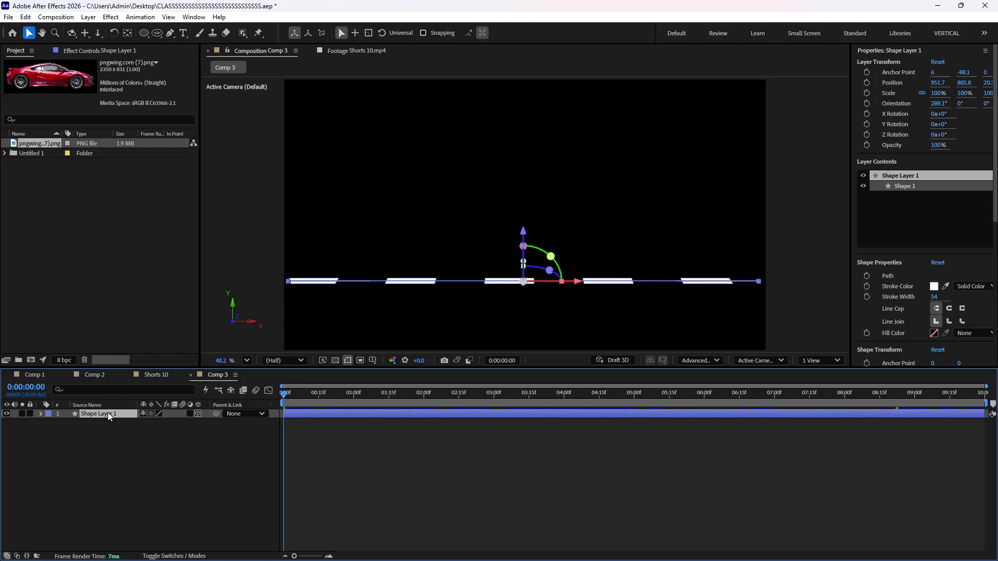
click(198, 413)
click(414, 451)
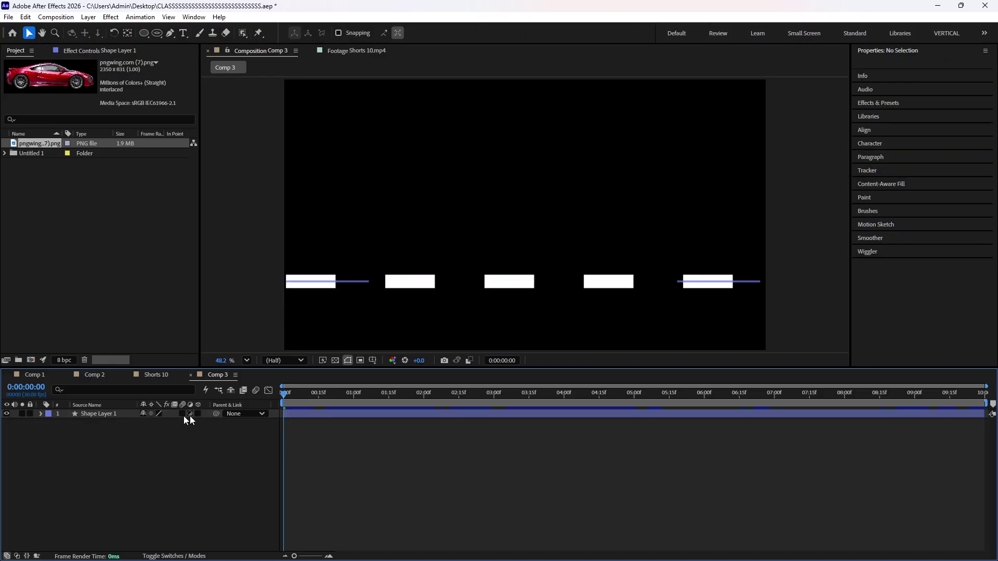
- Set the road line's rotation to 90° so it runs vertically, and preview its movement
click(115, 414)
key(r)
click(155, 423)
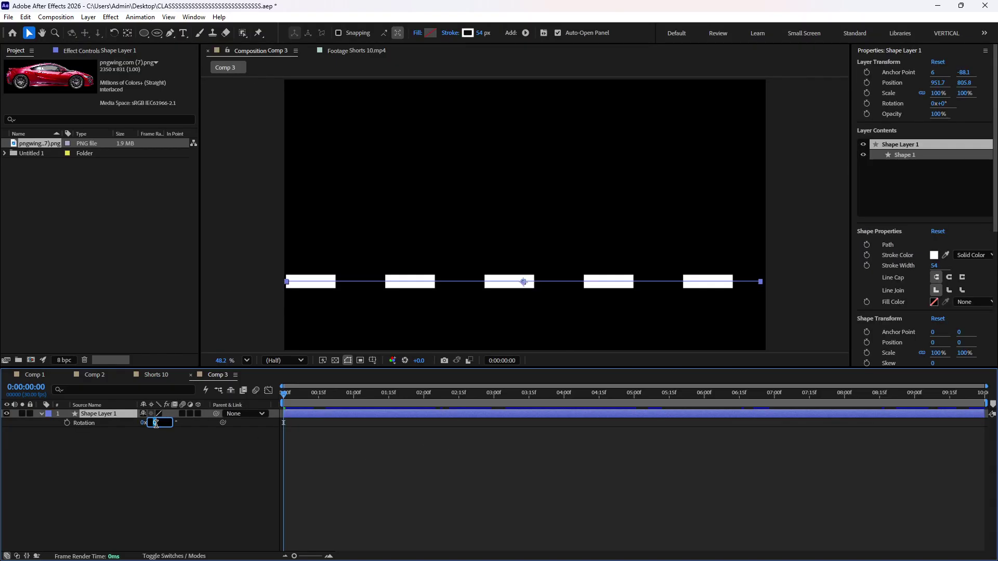
text(90)
key(Return)
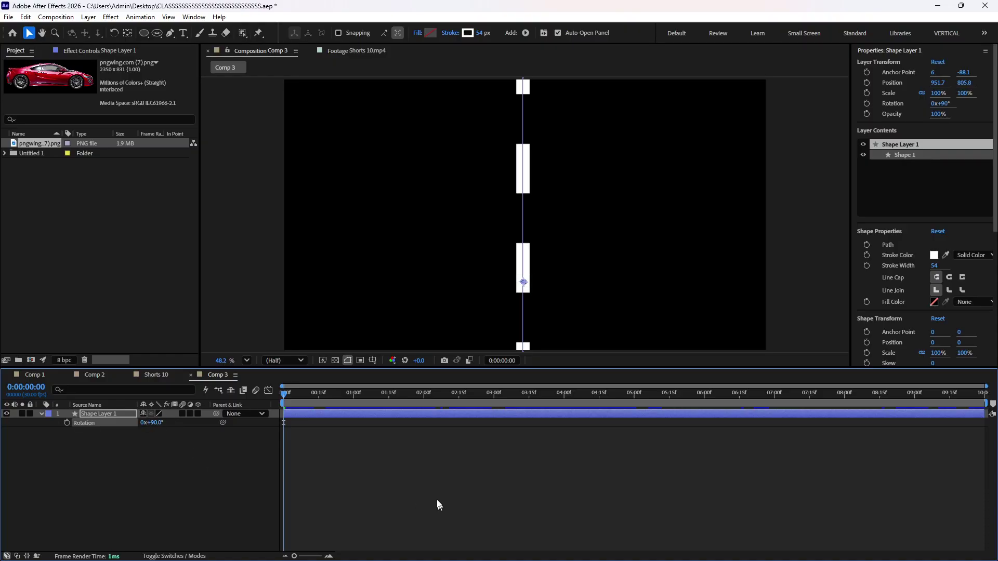
click(413, 479)
key(space)
key(space)
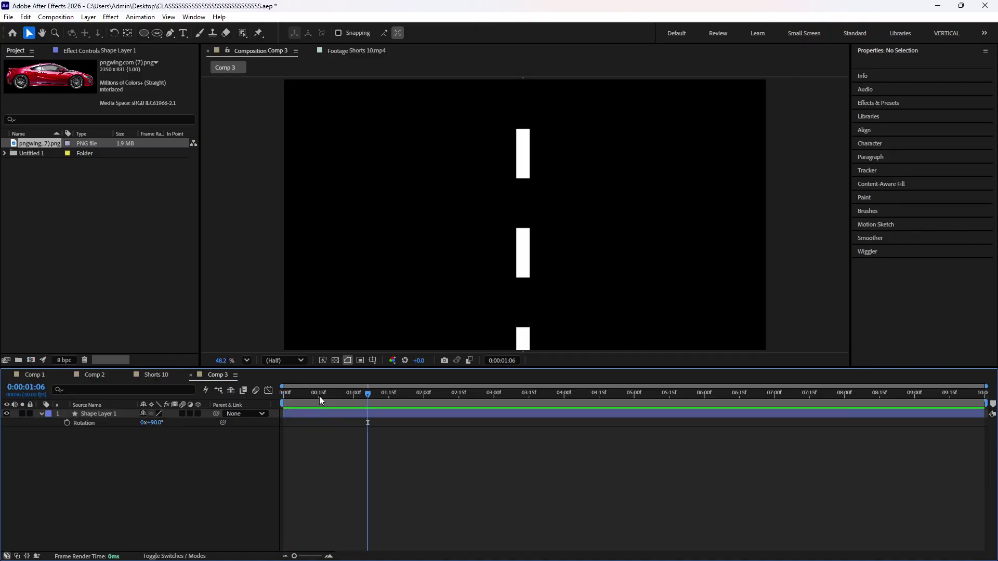
- Try the road line's rotation at 180° and reset it to 0°
drag(283, 396, 301, 396)
click(222, 422)
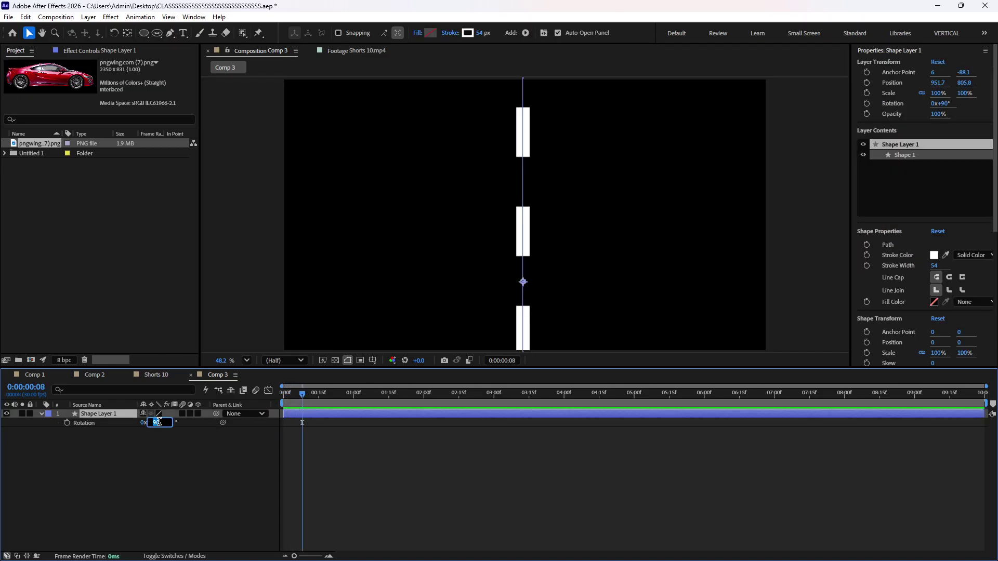
text(180)
key(Return)
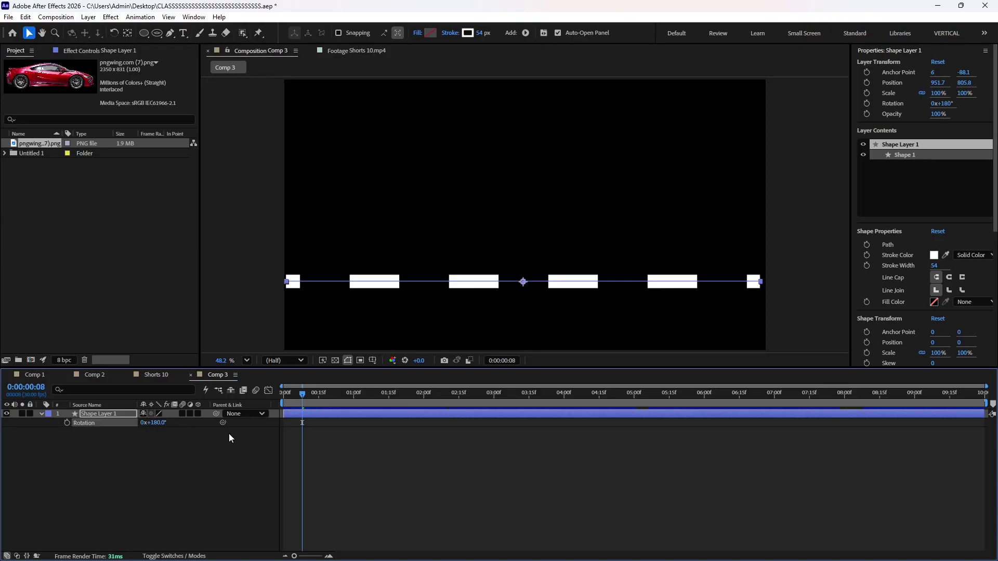
text(0)
key(Return)
- Set the road line's rotation to -90° and preview its direction of travel
click(156, 423)
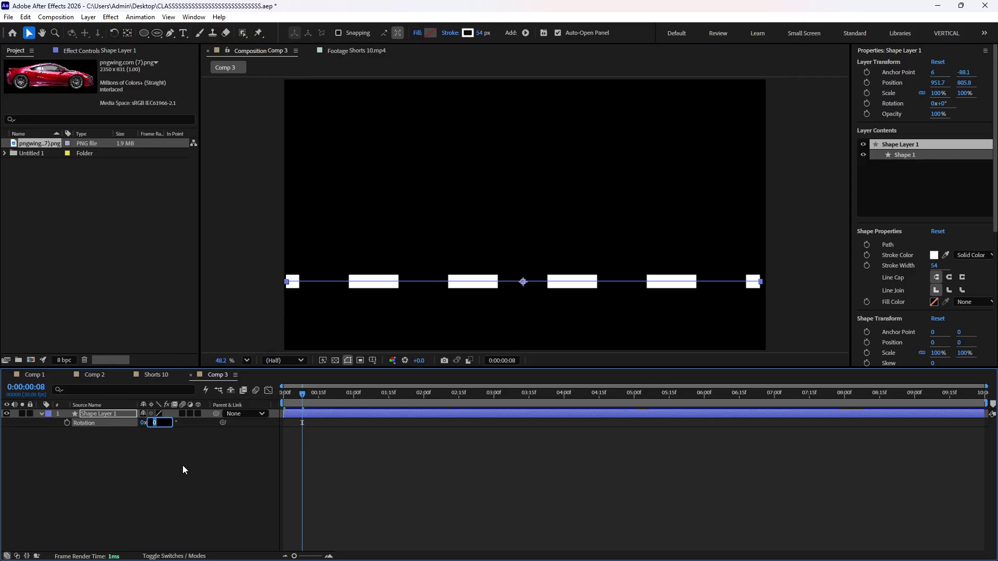
text(-90)
key(Return)
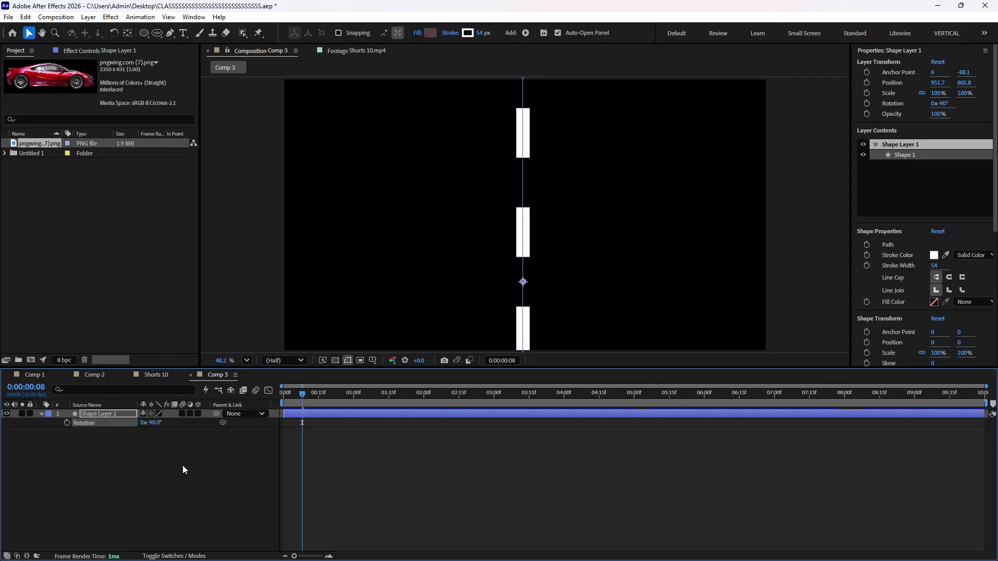
click(183, 466)
key(space)
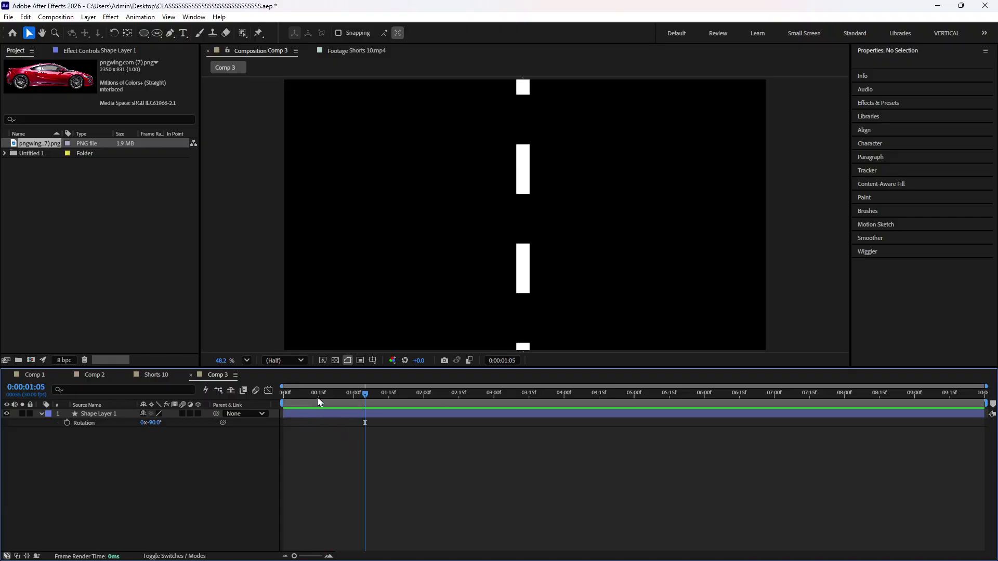
- At the composition start, find the road line's dash Offset, change its expression to time*2000, and preview the slower motion
click(284, 401)
click(306, 414)
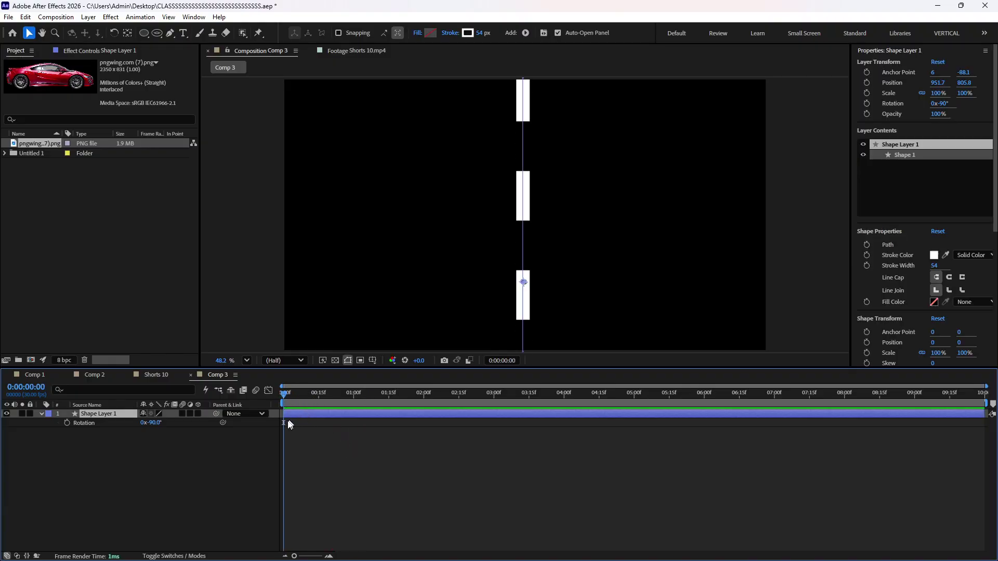
click(102, 390)
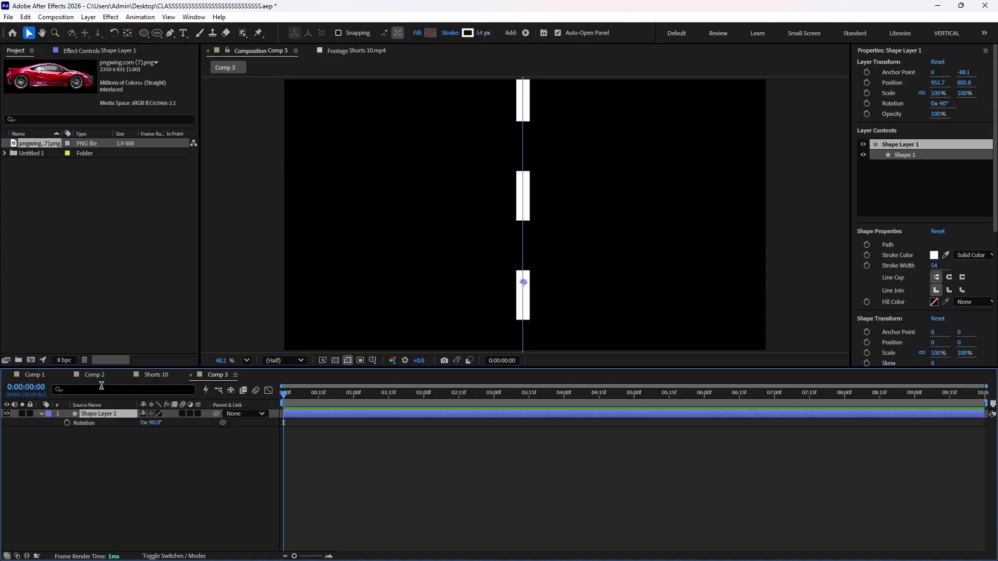
text(off)
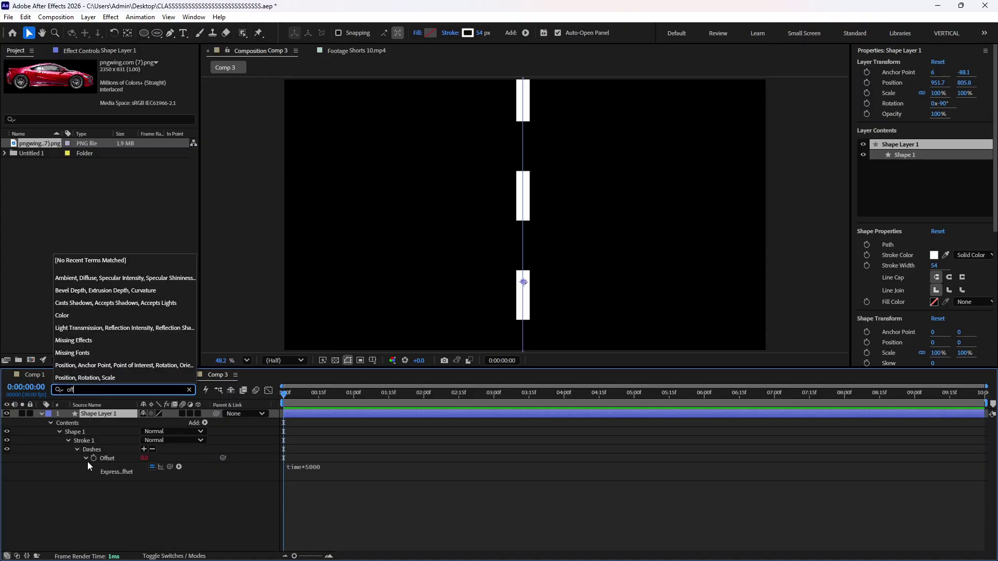
click(343, 473)
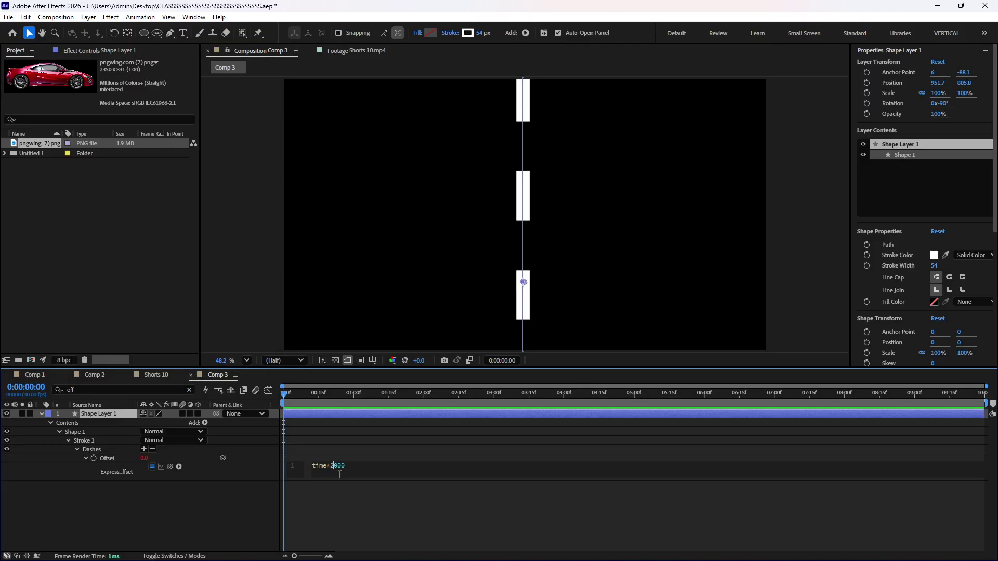
click(354, 506)
key(space)
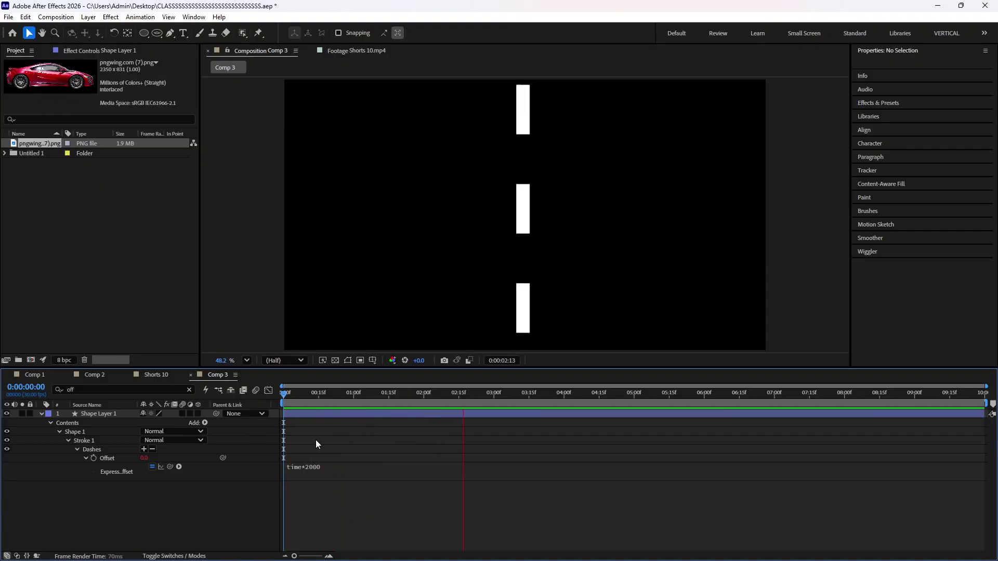
key(space)
key(space)
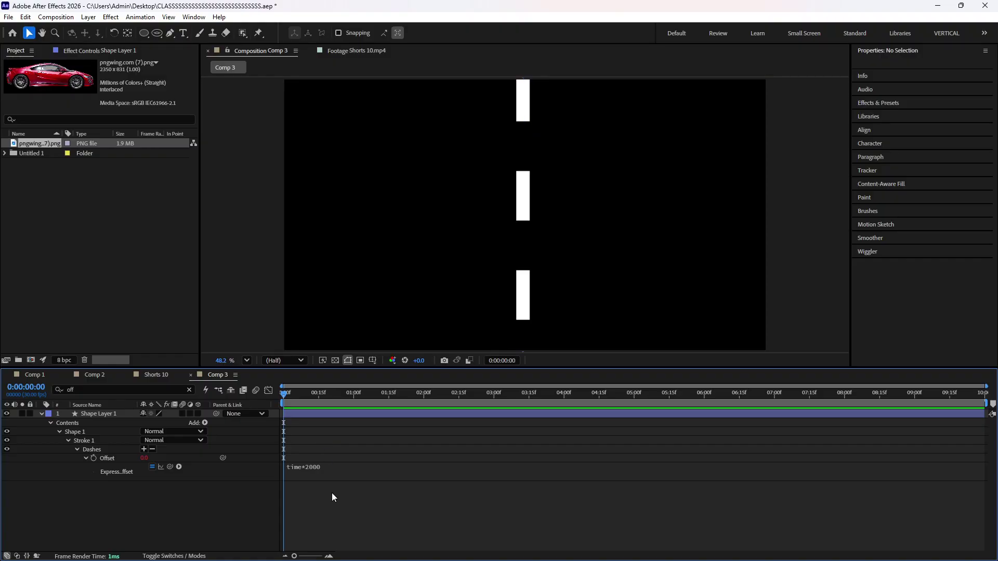
- Preview the vertical road line's movement and collapse its layer properties
key(space)
key(u)
key(space)
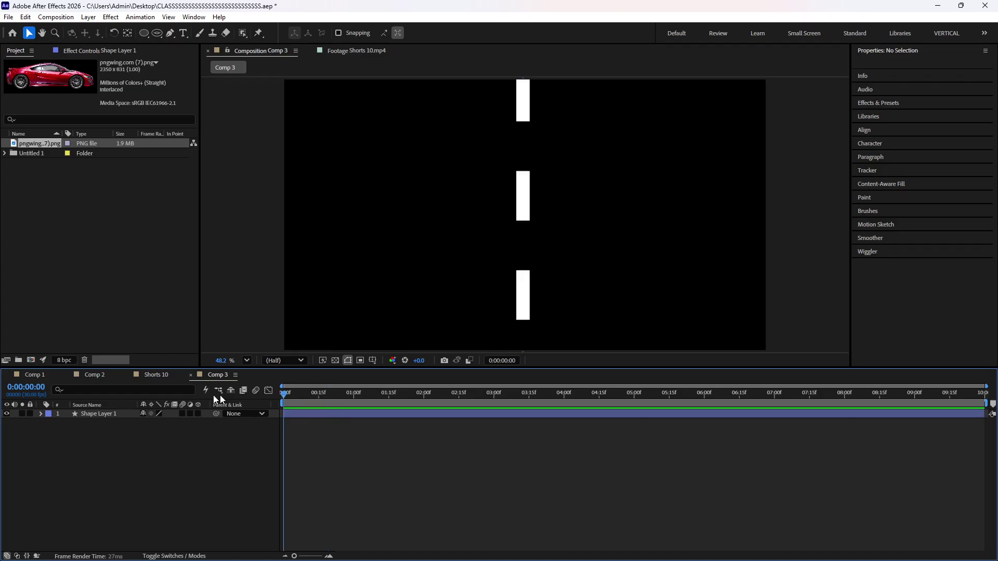
- Import the top-view car image pngwing.com (6) and add it to Comp 3 above the road line layer
double_click(73, 289)
scroll(407, 295, down, 10)
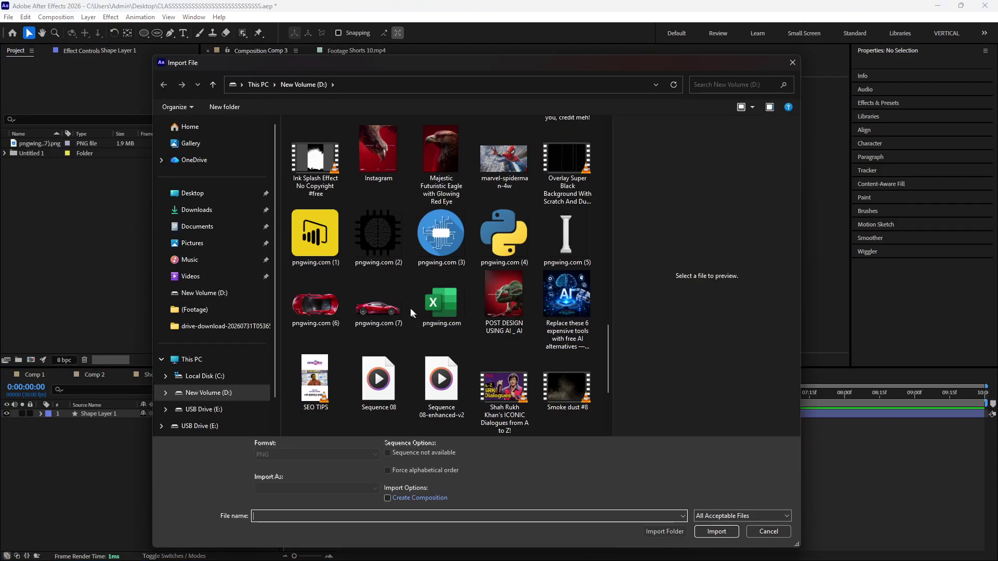
click(315, 301)
click(709, 522)
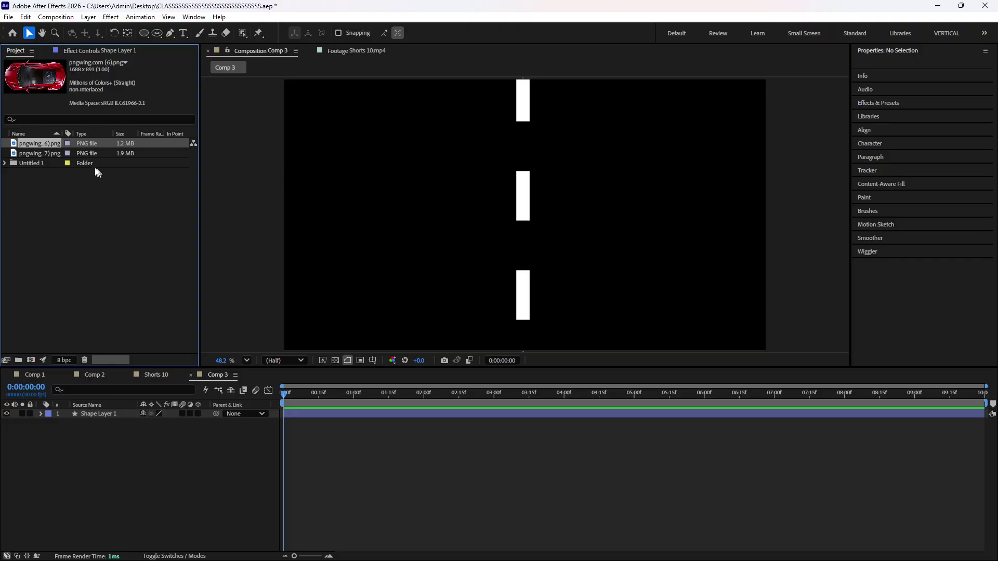
drag(53, 146, 123, 415)
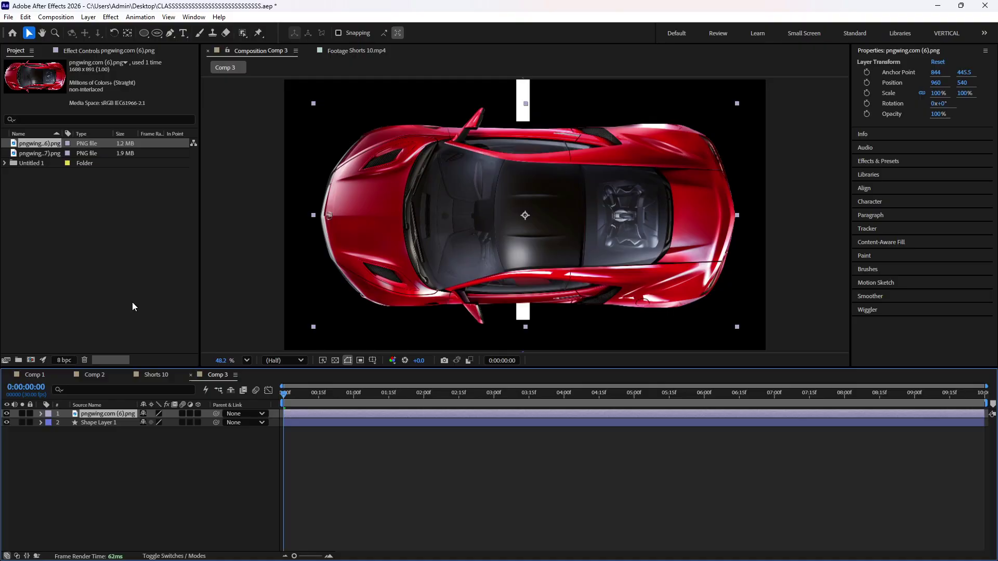
- Set the top-view car's Rotation to 90° so it points up along the road
key(r)
click(155, 423)
text(9)
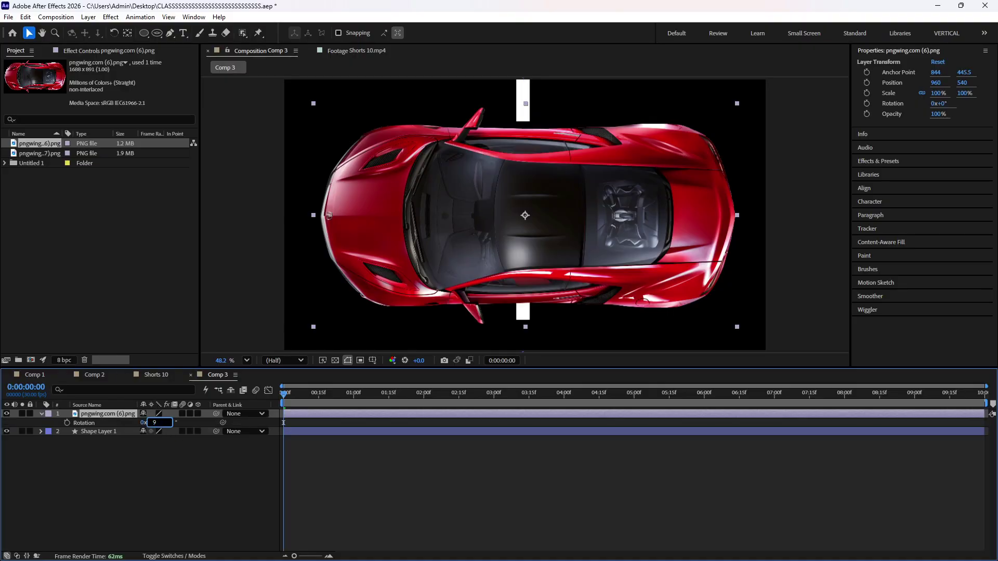
text(0)
key(Return)
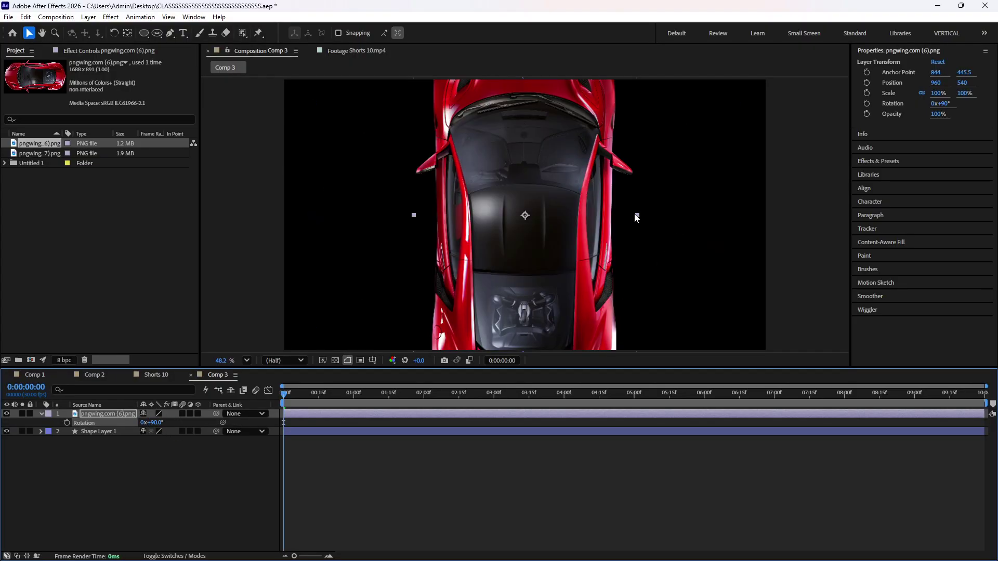
- Scale the car down to about 36% and place it over the road line at about 966, 640, previewing the motion
drag(638, 217, 556, 235)
click(463, 496)
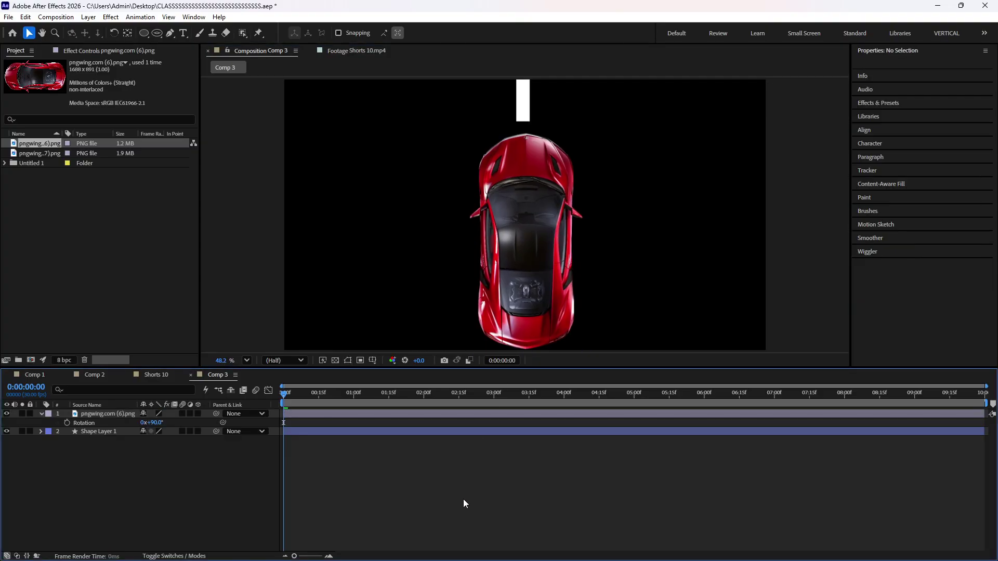
key(space)
click(530, 285)
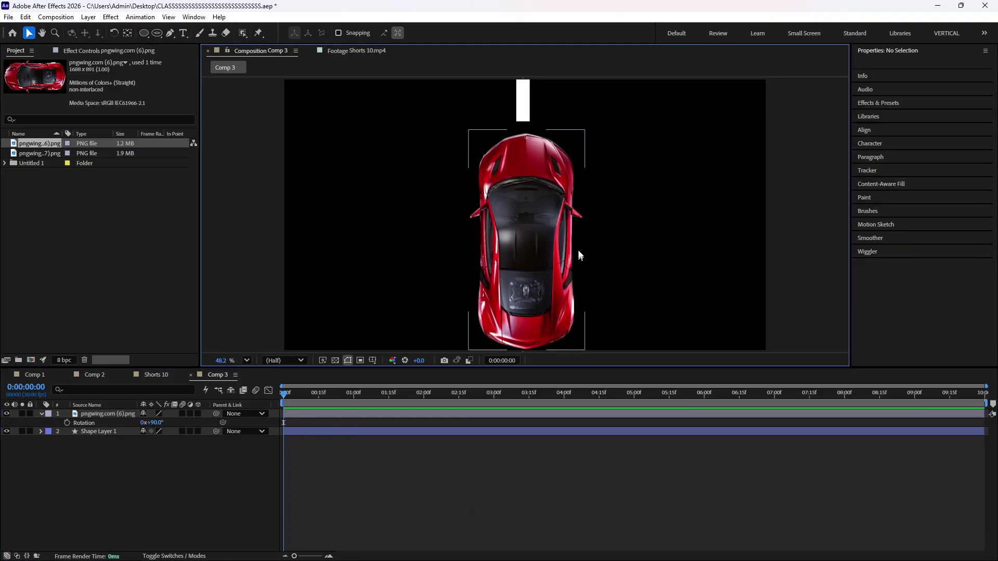
drag(584, 243, 566, 242)
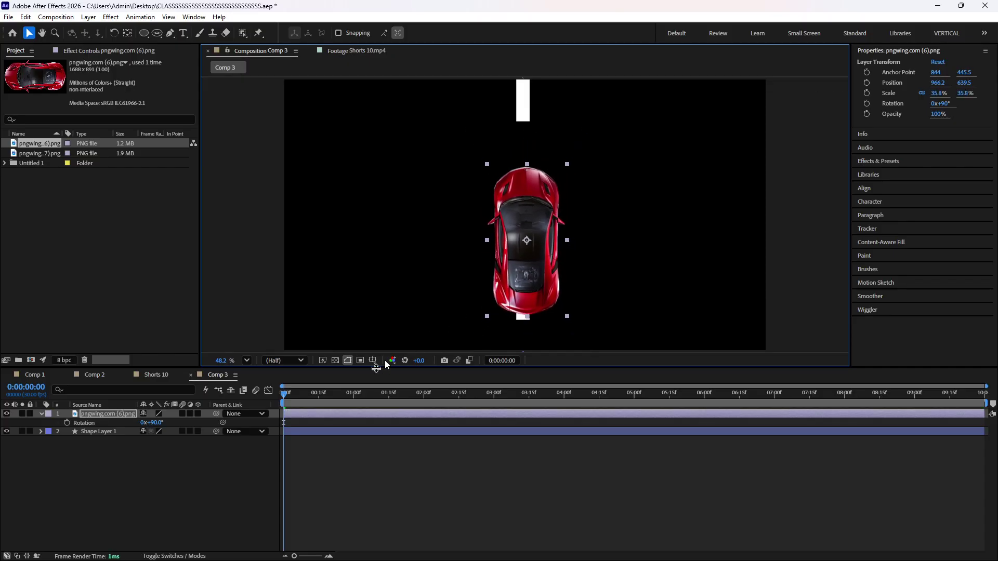
- Reduce the road line layer's Scale to 70%
click(336, 431)
key(s)
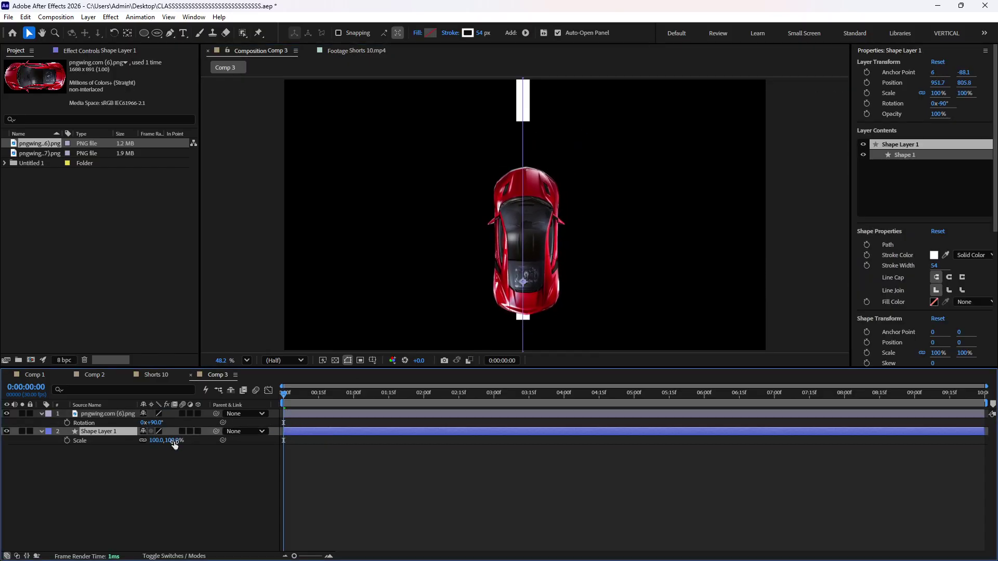
mouse_move(175, 445)
mouse_down()
mouse_move(150, 436)
mouse_move(448, 356)
mouse_up()
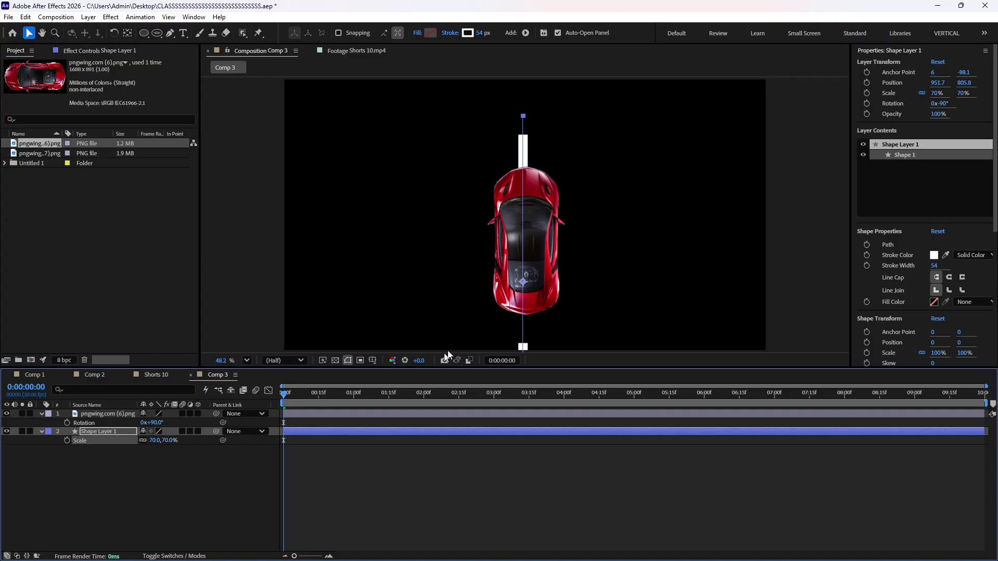
- Move the road line layer up on its own and center it in the composition at 960, 540
click(515, 326)
key(ctrl+a)
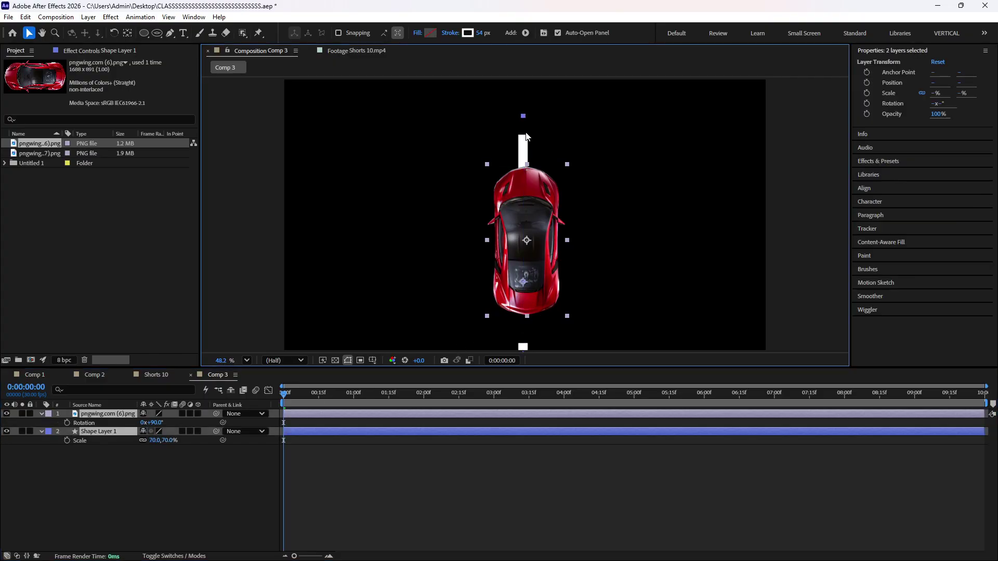
mouse_move(525, 136)
mouse_down()
mouse_move(539, 120)
mouse_move(524, 140)
mouse_move(525, 91)
mouse_up()
click(576, 155)
key(ctrl+z)
click(523, 142)
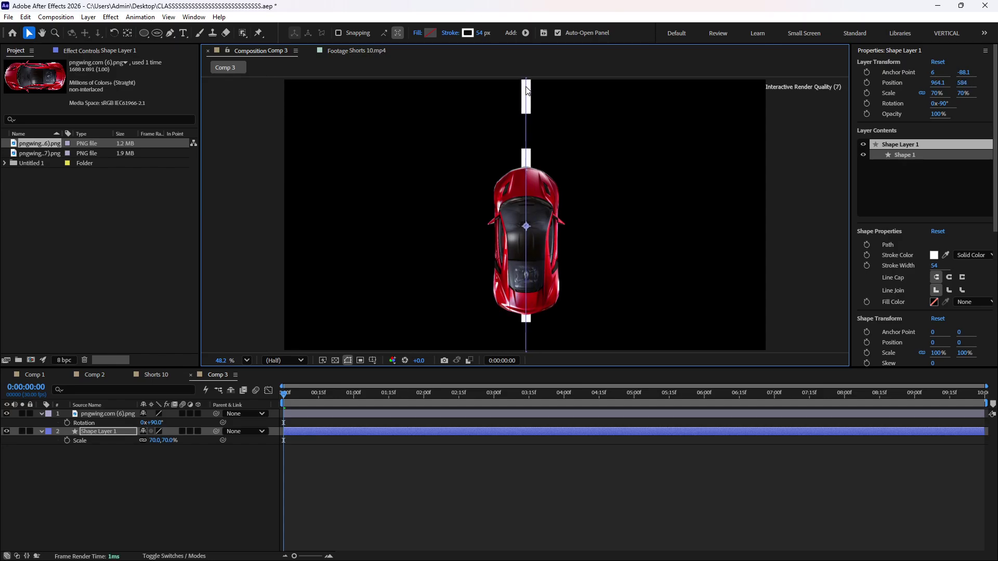
key(ctrl+Home)
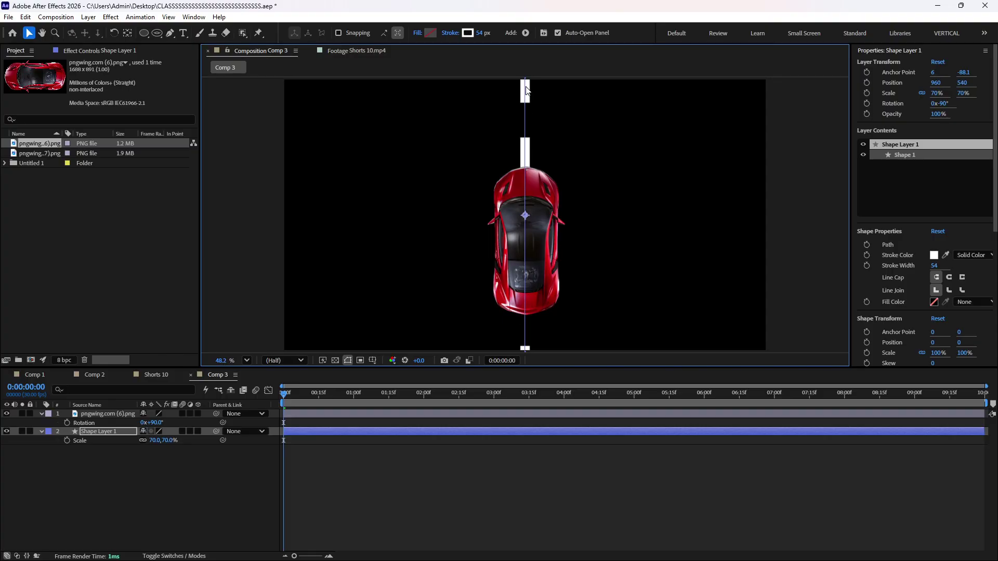
- Move the car down to a vertical position of about 743 and preview it driving along the road
click(559, 221)
drag(545, 229, 545, 254)
key(space)
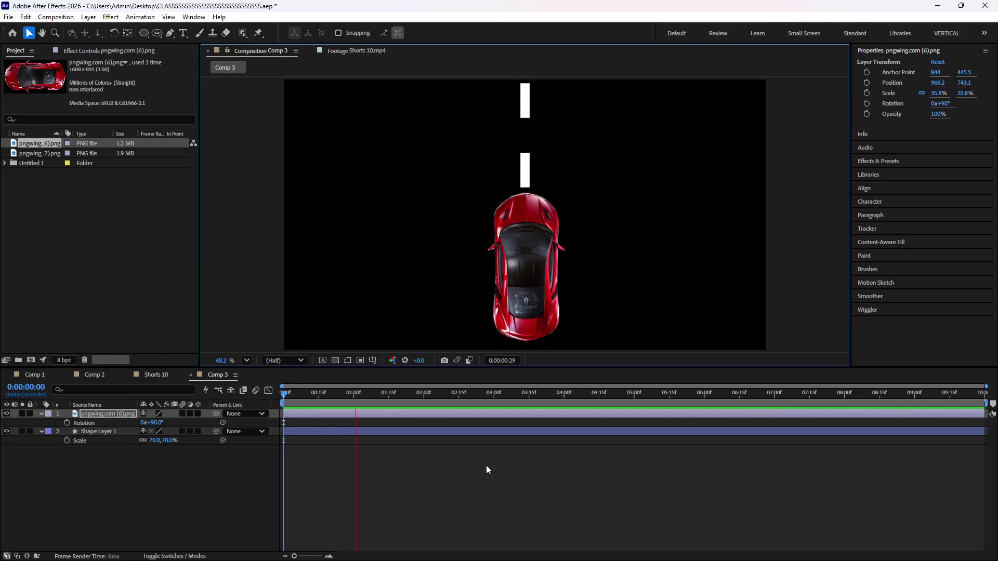
drag(368, 404, 301, 407)
key(space)
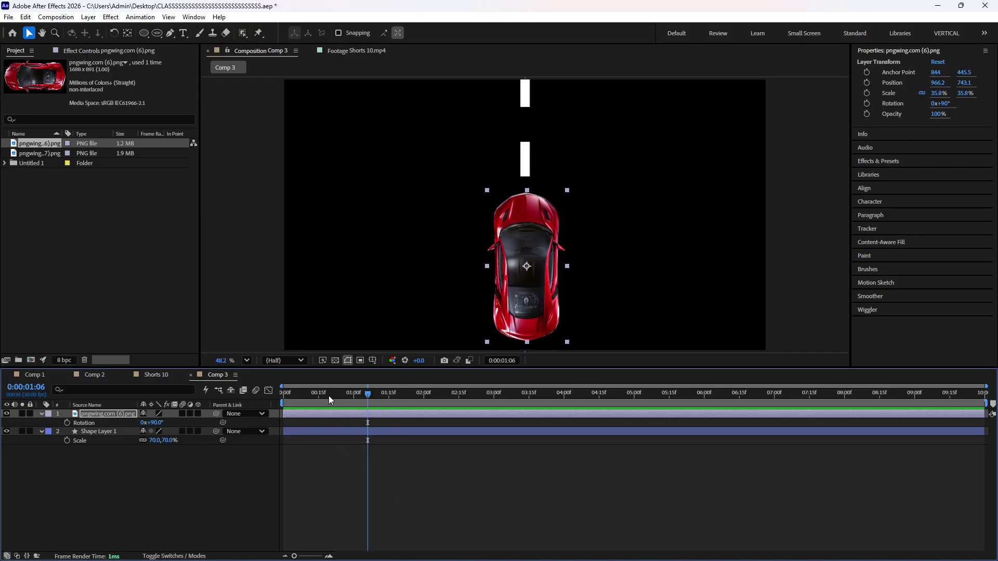
- At the composition start, separate the car's Position into X and Y dimensions
key(Home)
right_click(111, 422)
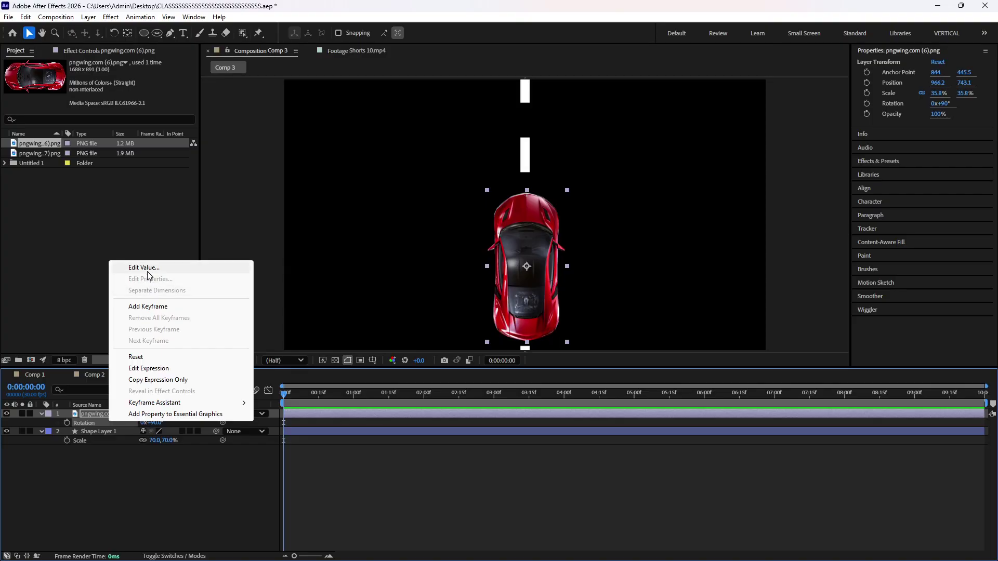
click(126, 429)
click(83, 422)
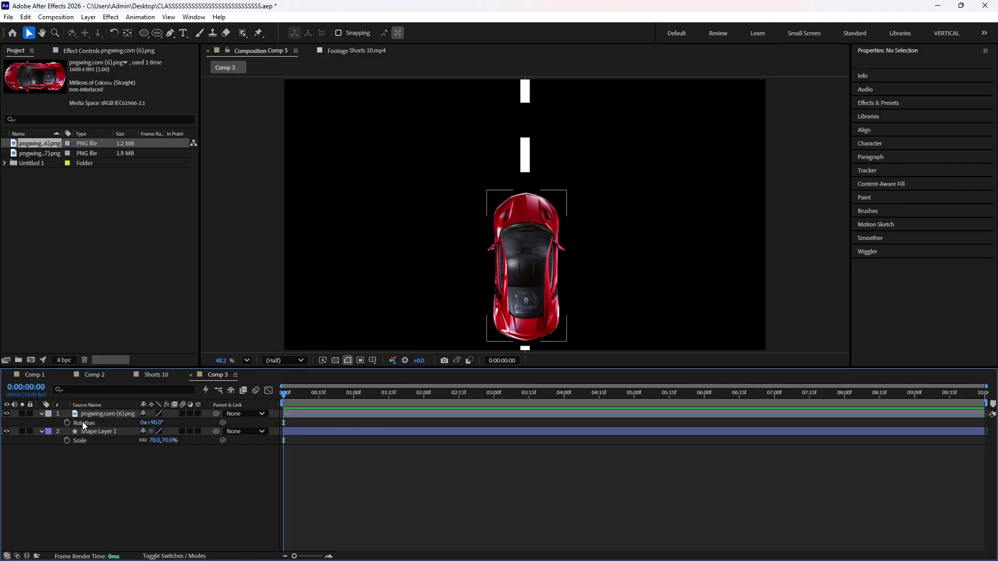
key(p)
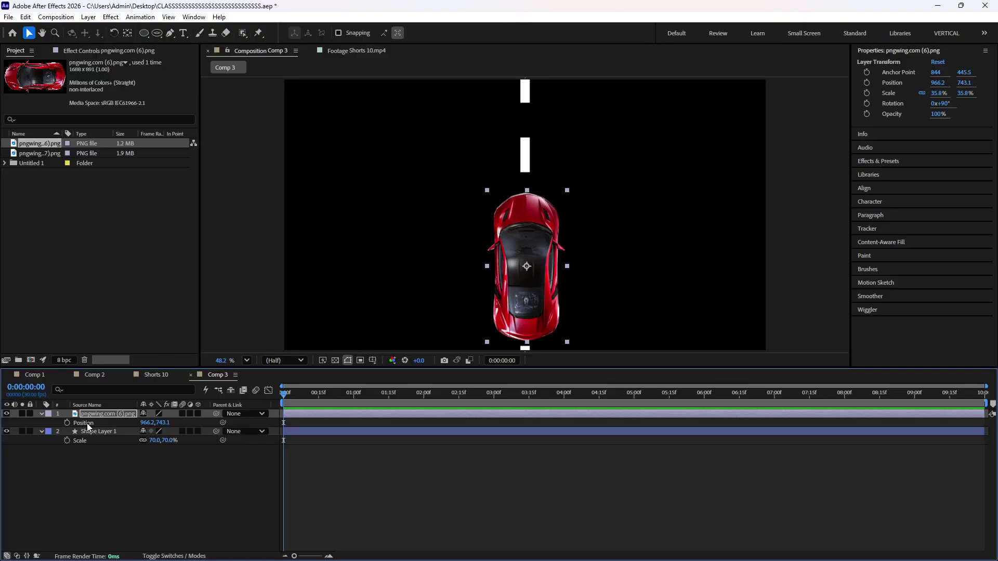
right_click(87, 423)
click(135, 292)
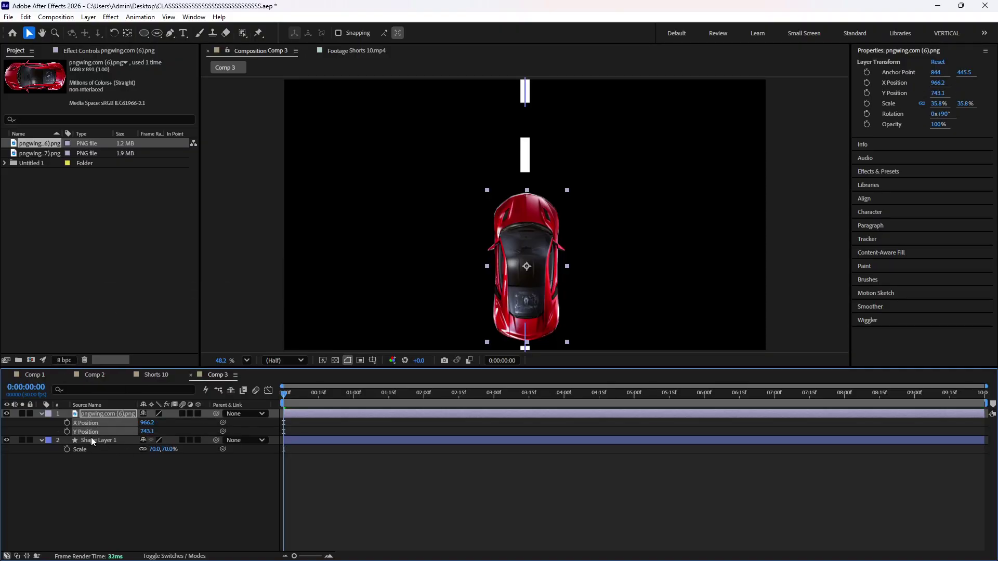
- Try shifting the car vertically with its Y Position value and revert the change
click(144, 486)
click(151, 432)
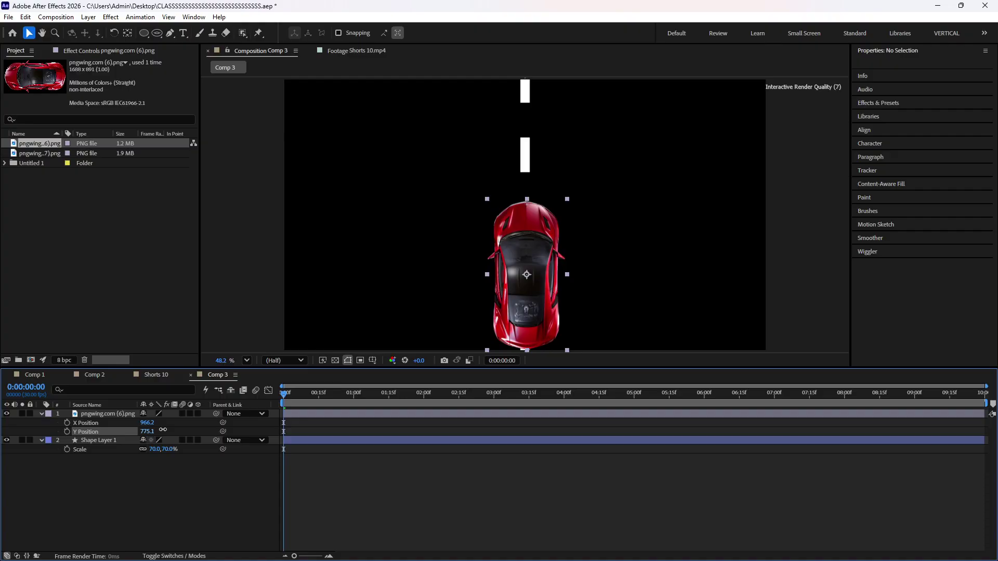
key(F2)
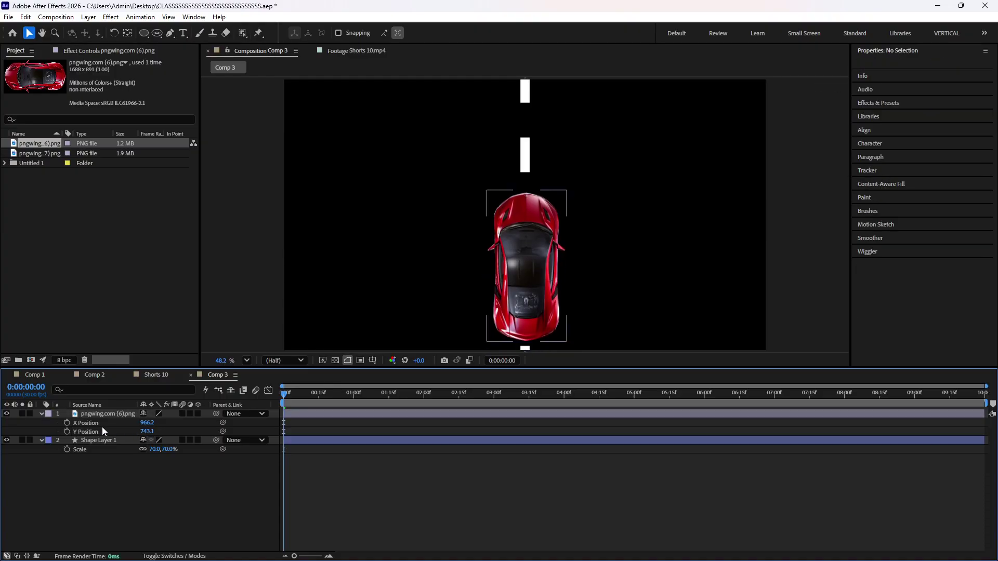
- Add the expression wiggle(10,3) to the car's Y Position and preview the shaking motion
alt+click(67, 432)
text(wig)
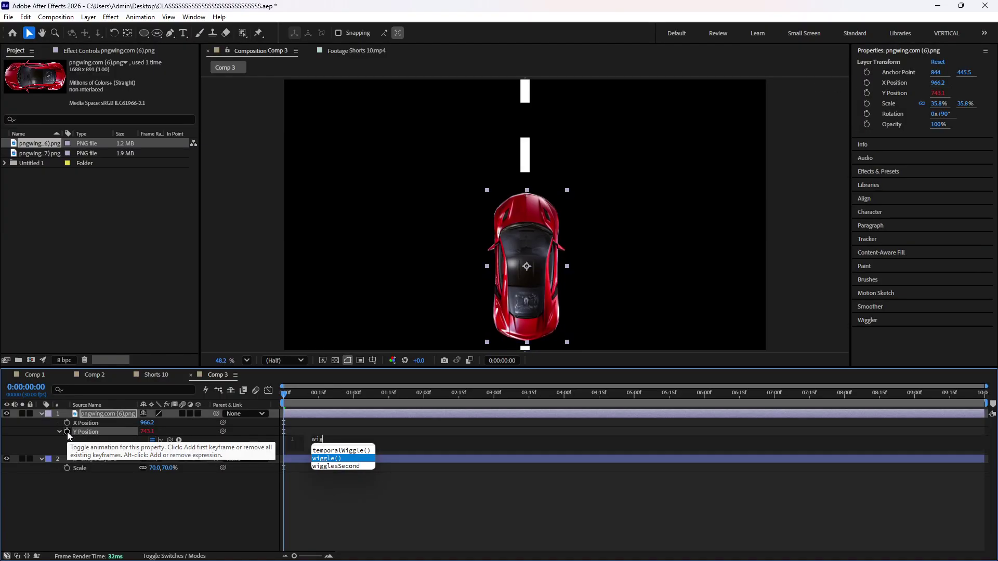
text(gle)
key(Return)
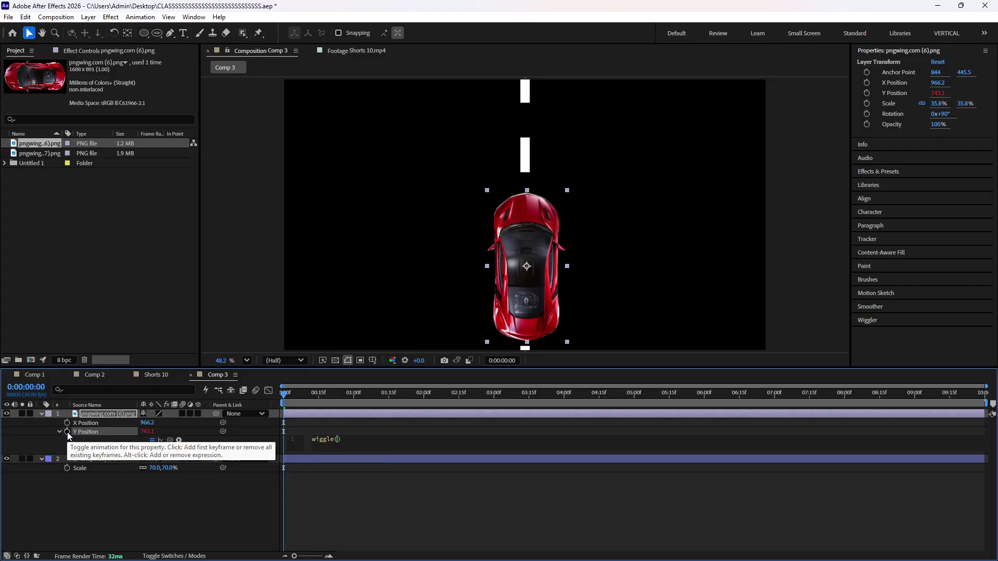
text(10,3)
click(296, 483)
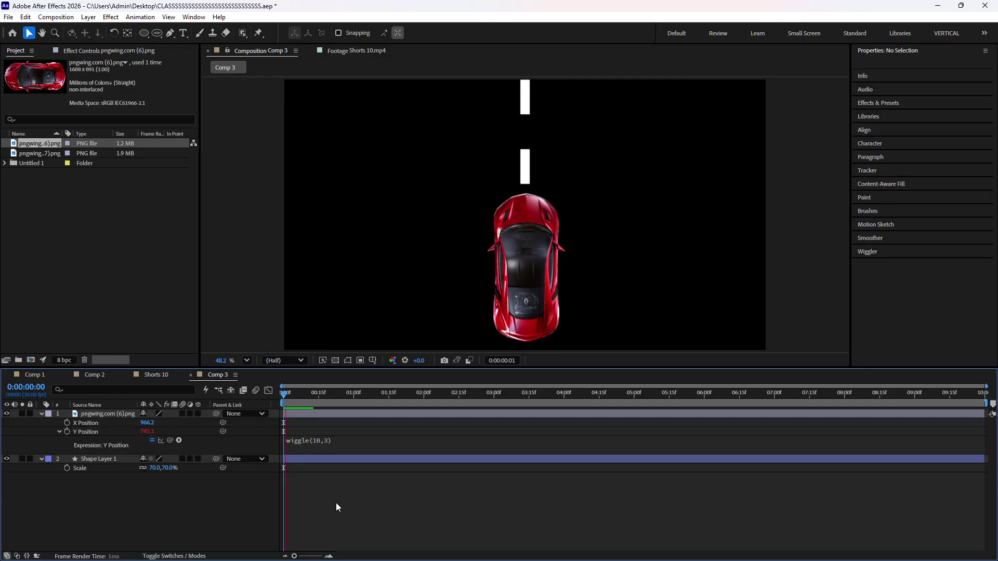
key(space)
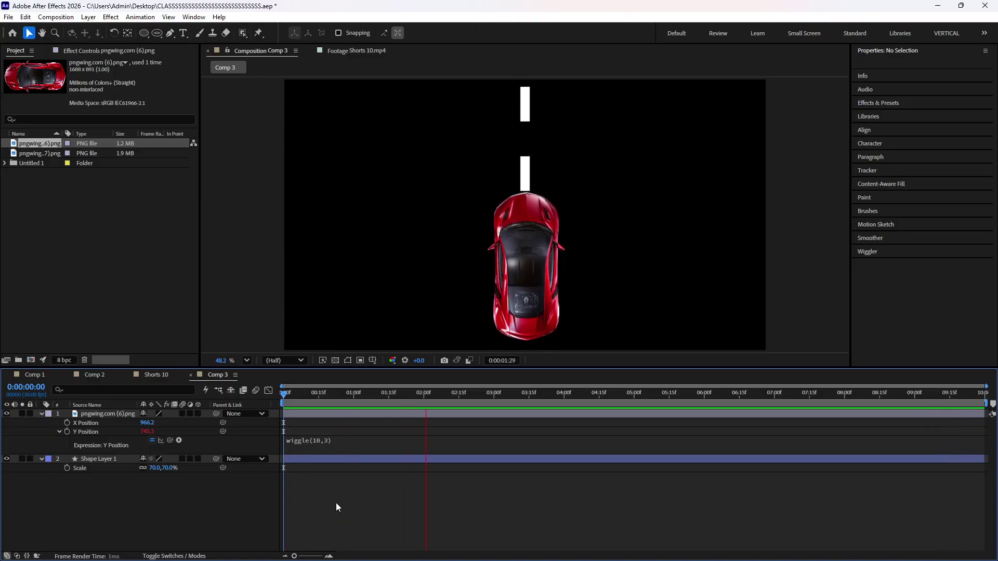
key(space)
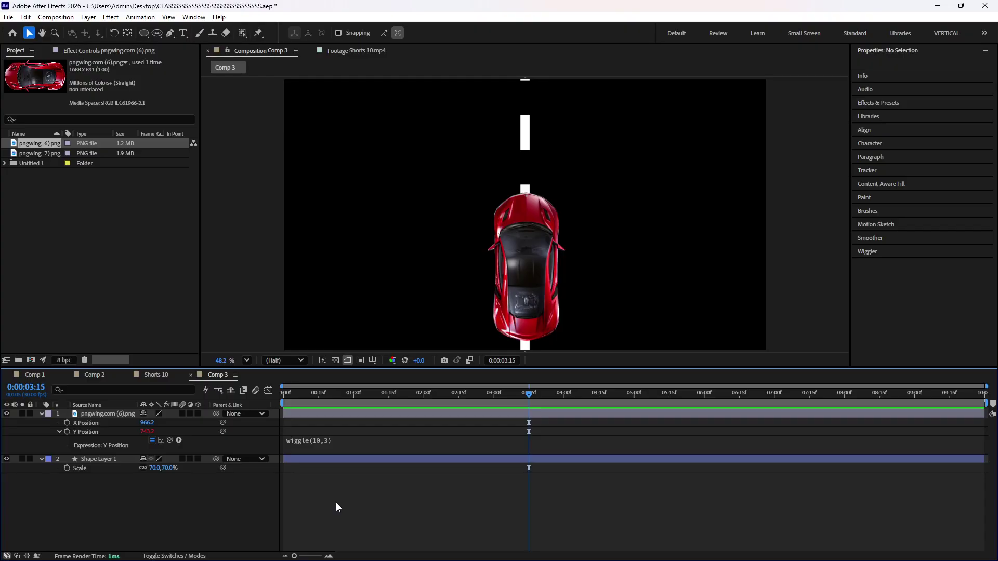
- Enable motion blur for the road line layer and the composition, comparing the playback before and after
key(ctrl+Down)
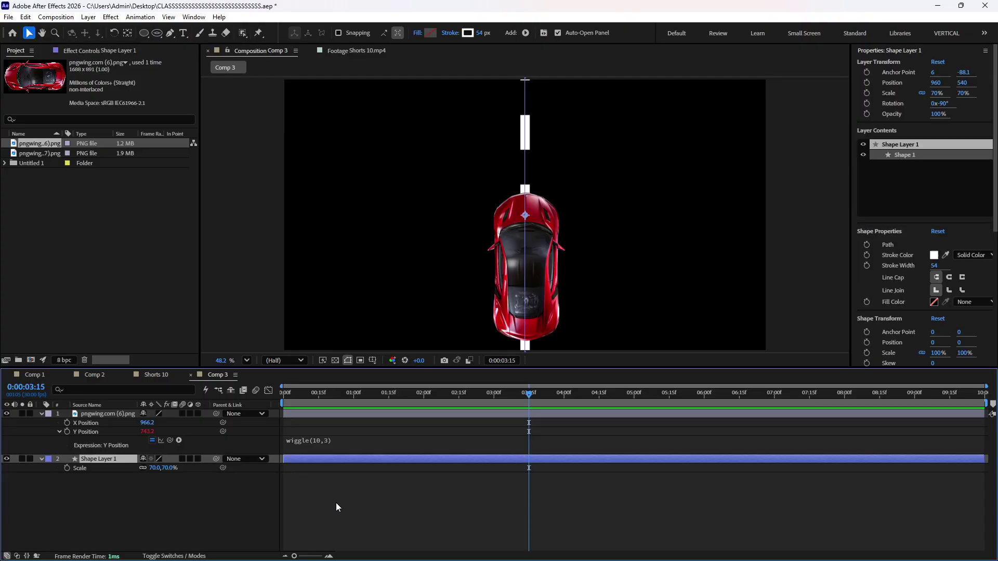
key(space)
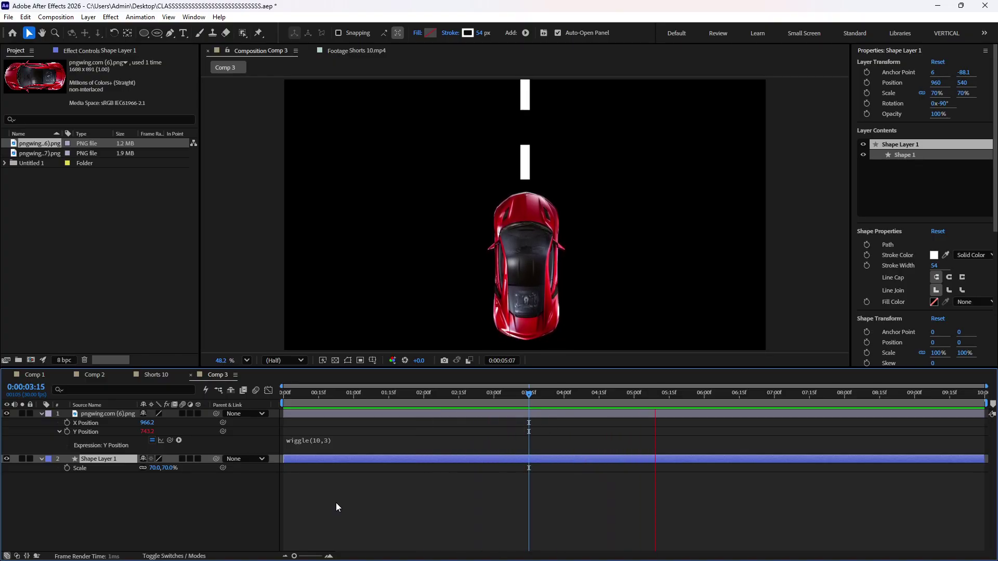
key(space)
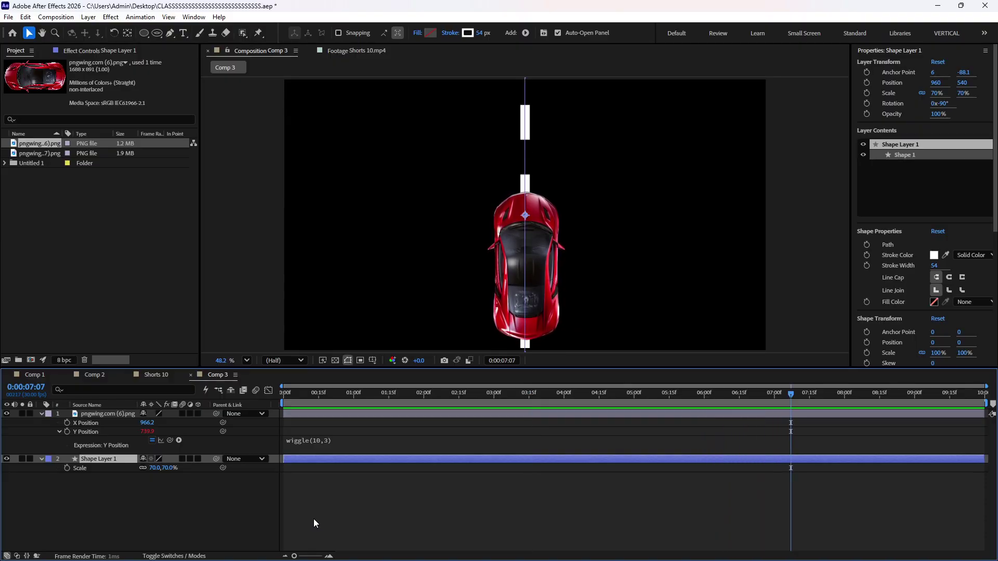
click(183, 458)
click(444, 485)
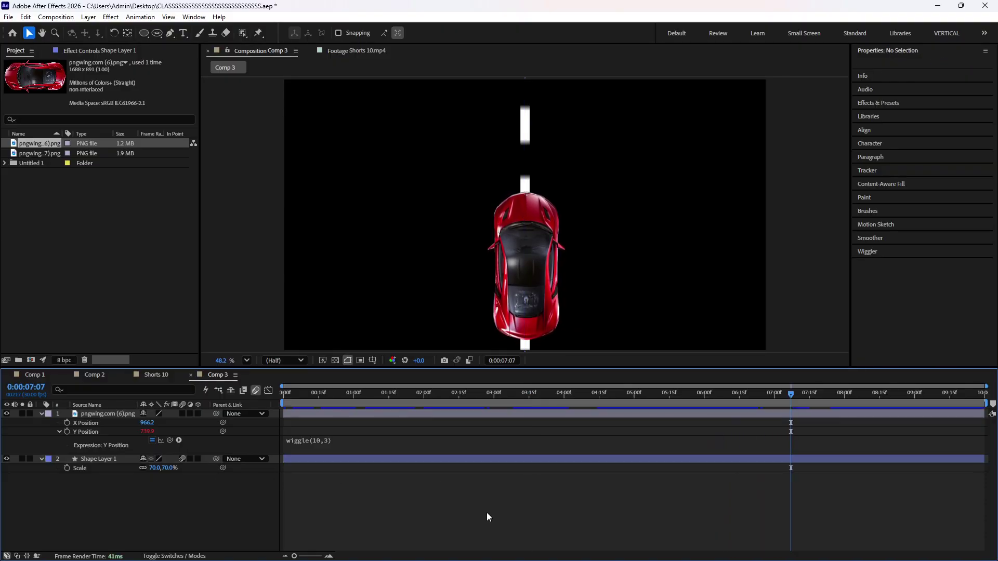
key(space)
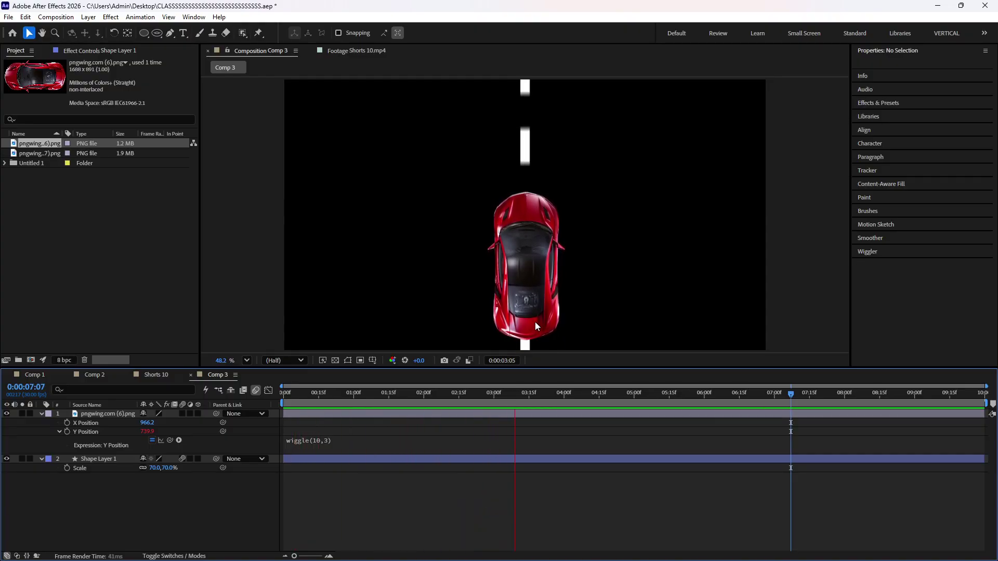
key(space)
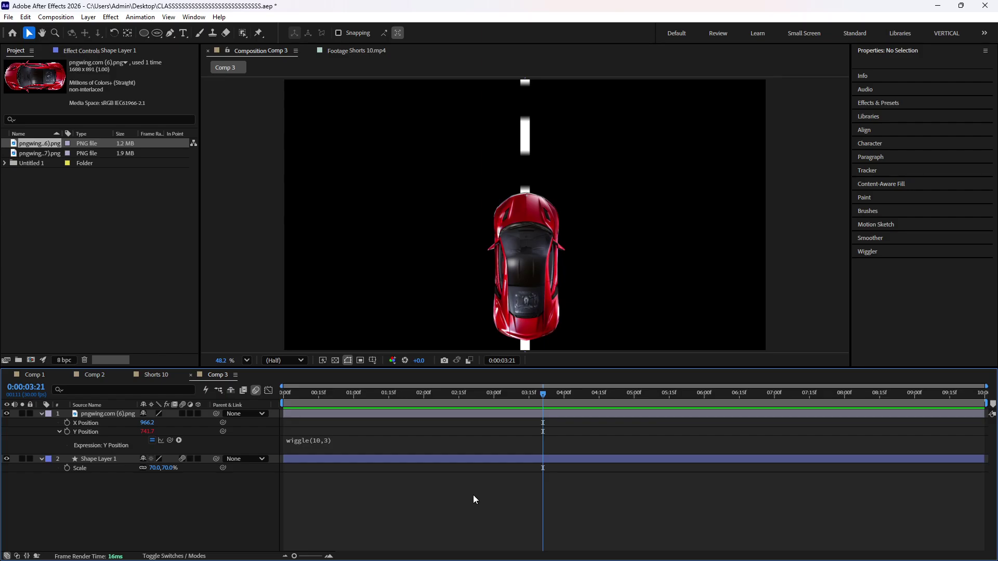
- Collapse the layer properties and delete both the car and road line layers from Comp 3
key(u)
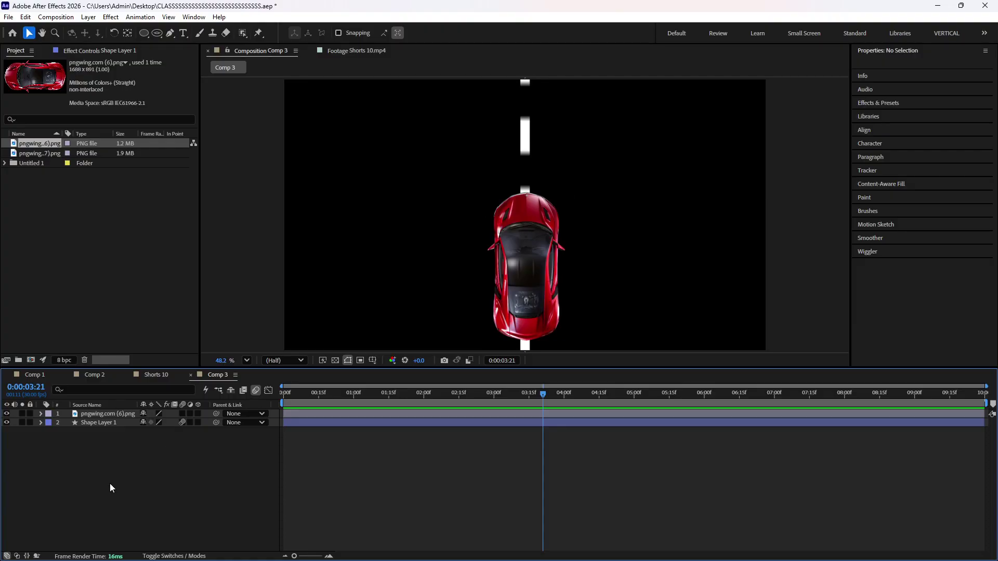
drag(110, 483, 110, 413)
key(Delete)
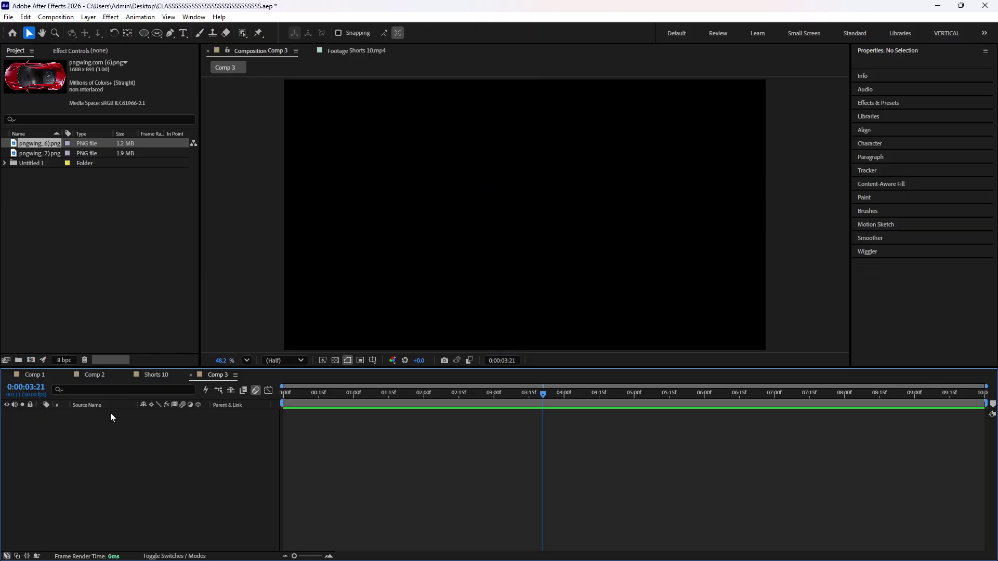
- Draw a solid red five-pointed star with 0 px stroke and about 275 outer radius, centering its anchor point and the layer in Comp 3
click(145, 32)
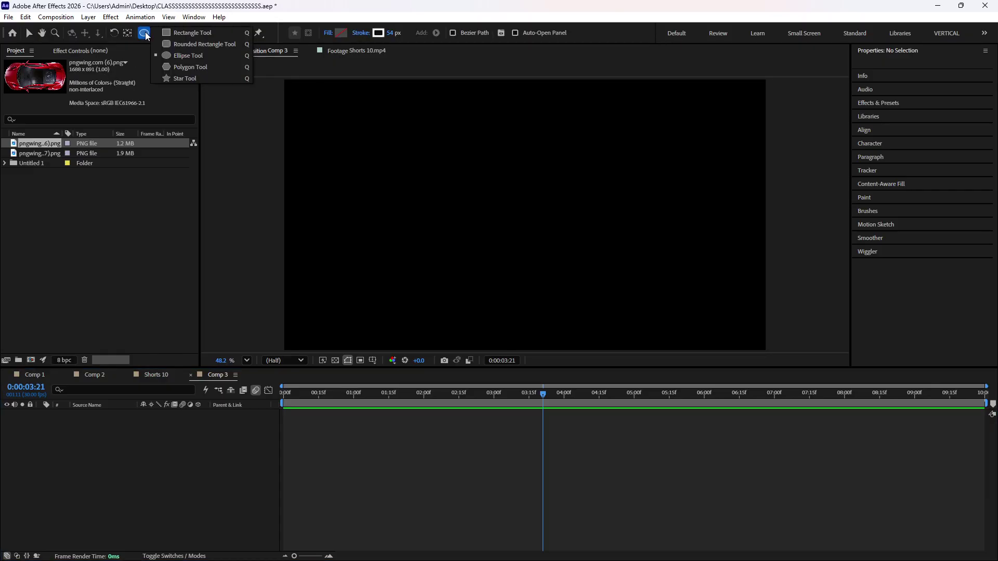
click(186, 78)
drag(394, 33, 363, 34)
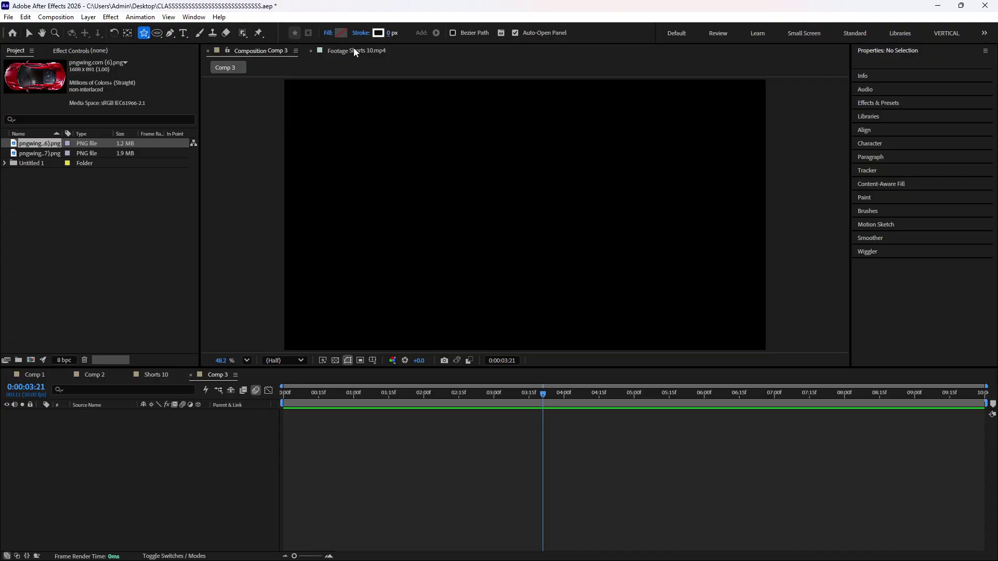
click(341, 32)
drag(366, 431, 407, 395)
click(496, 397)
click(479, 182)
drag(479, 181, 533, 222)
key(ctrl+alt+Home)
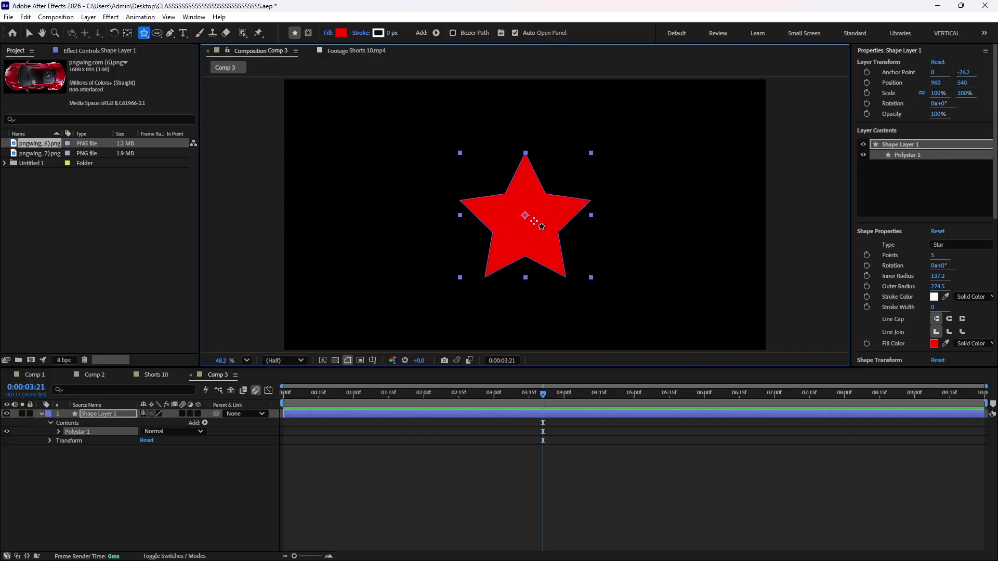
key(ctrl+Home)
- Try adding a Merge Paths operator to the star and remove it again
click(205, 422)
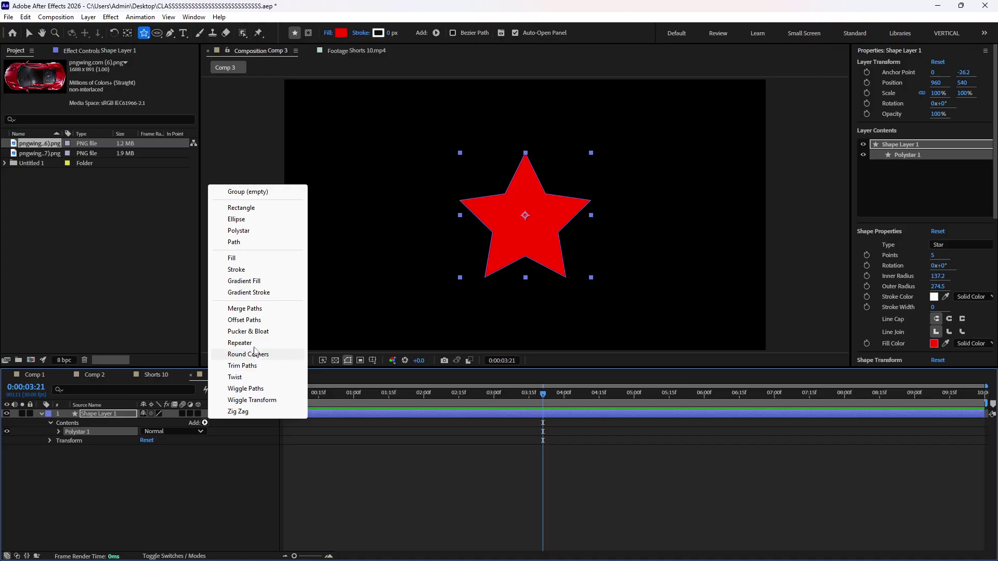
click(243, 308)
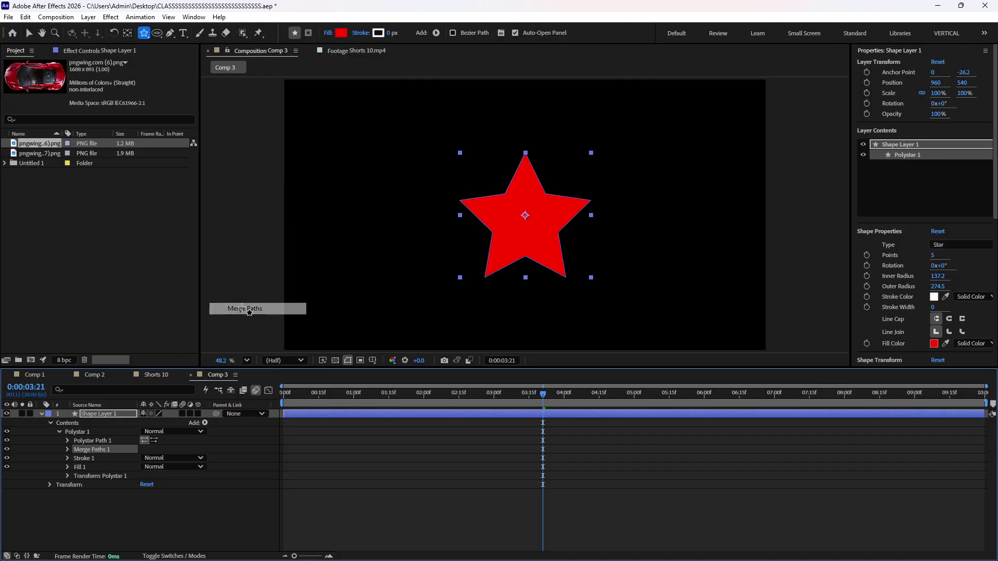
click(67, 450)
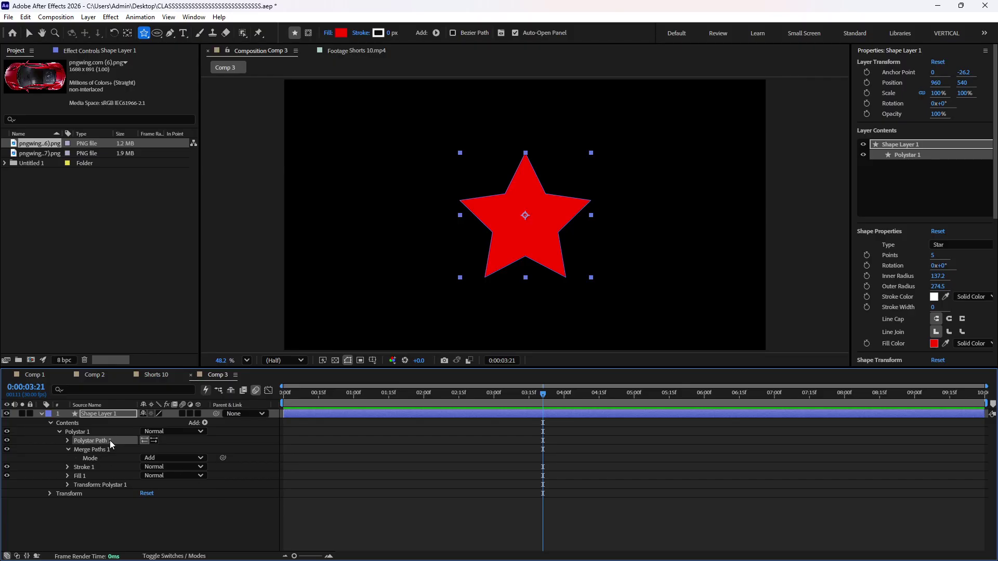
key(Delete)
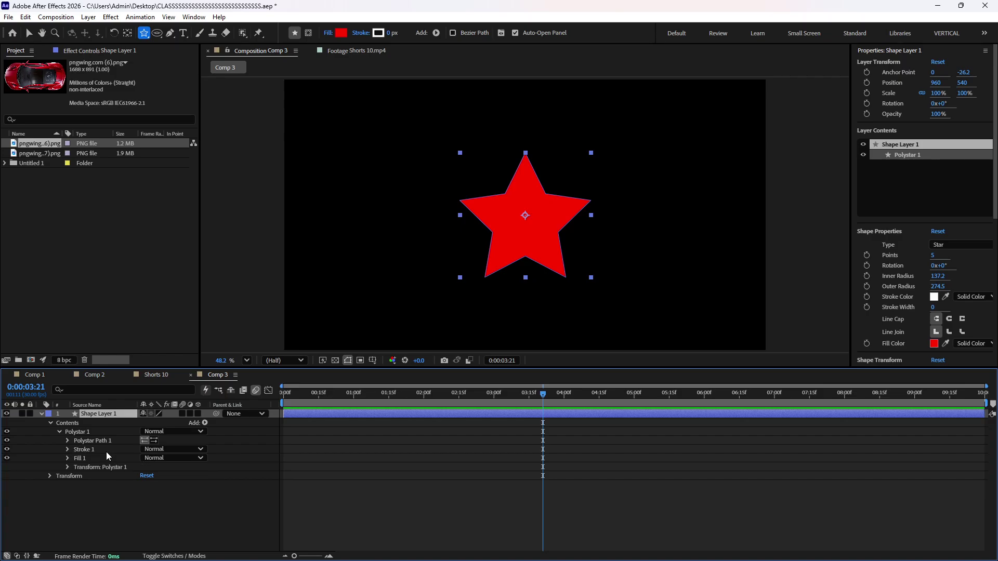
- Add an Offset Paths operator to the star layer and set its Amount to 35
click(205, 423)
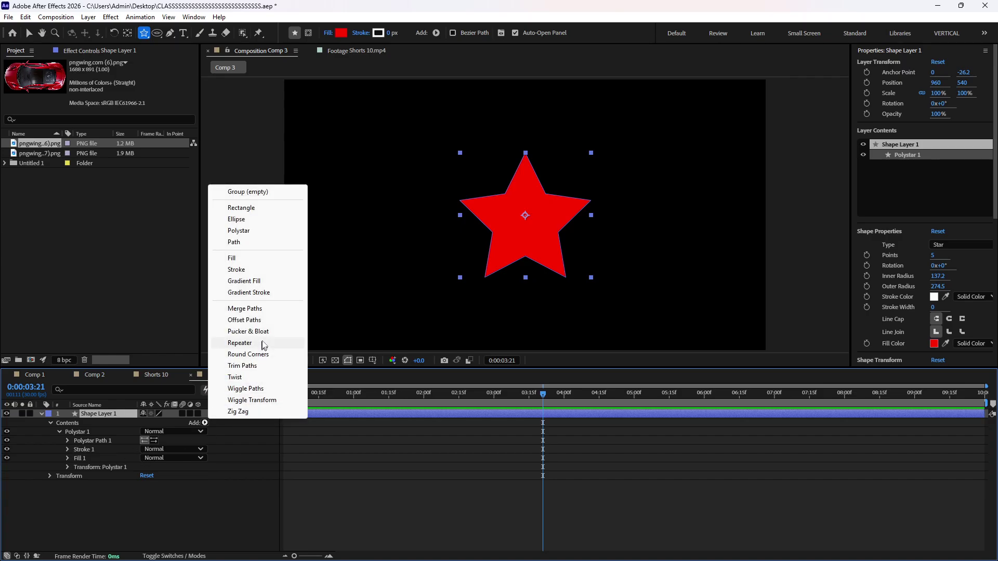
click(252, 321)
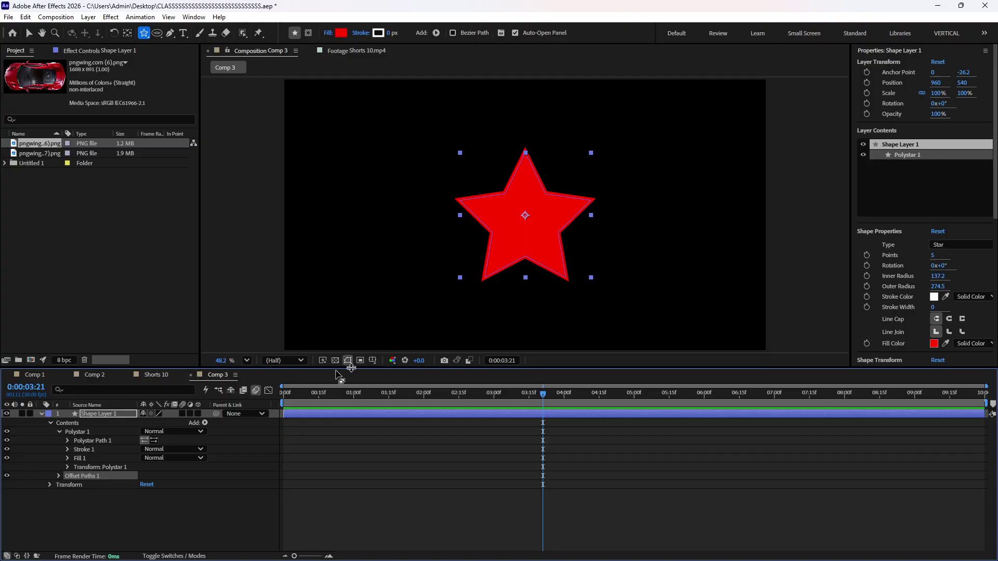
click(58, 475)
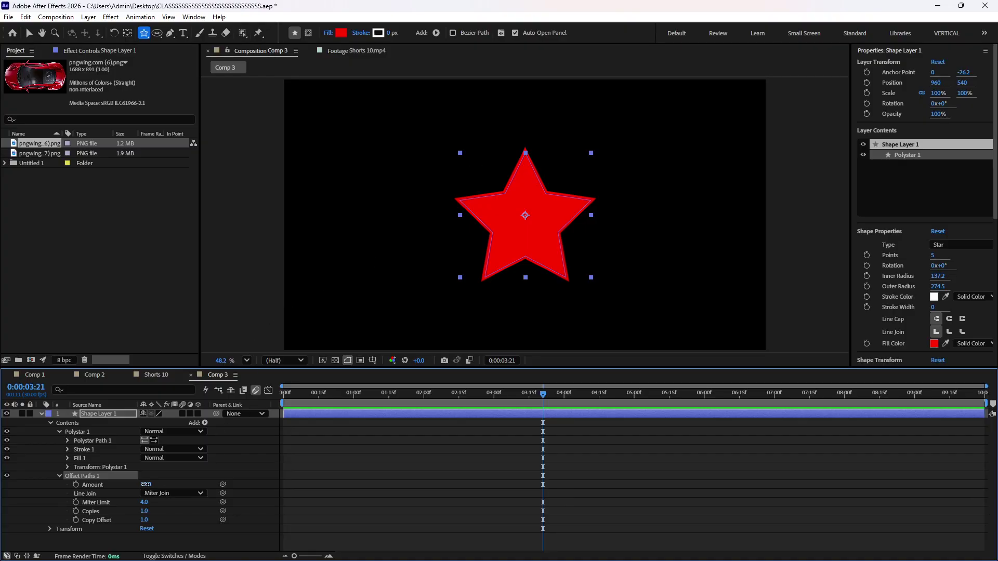
drag(146, 485, 166, 492)
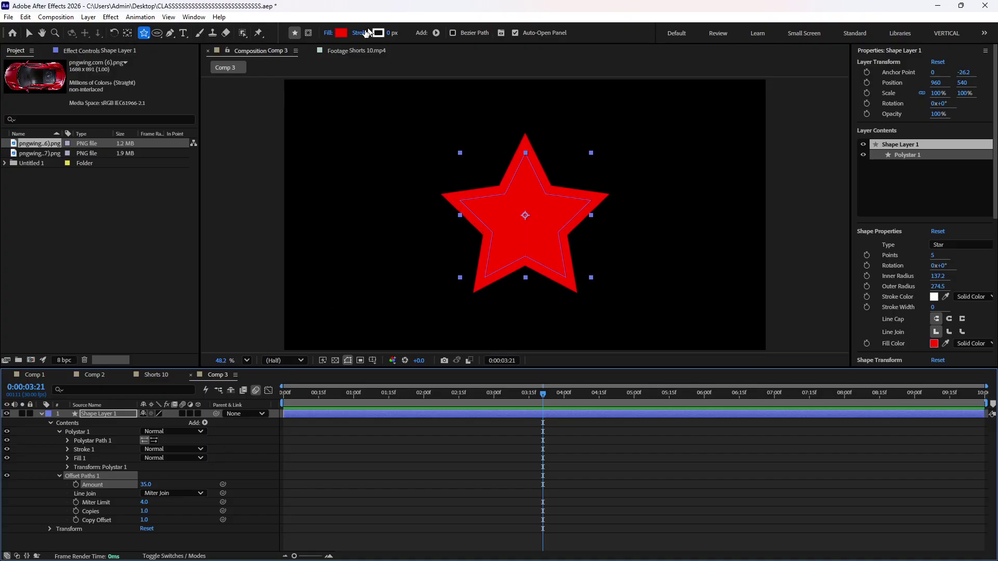
click(341, 33)
drag(345, 468, 262, 356)
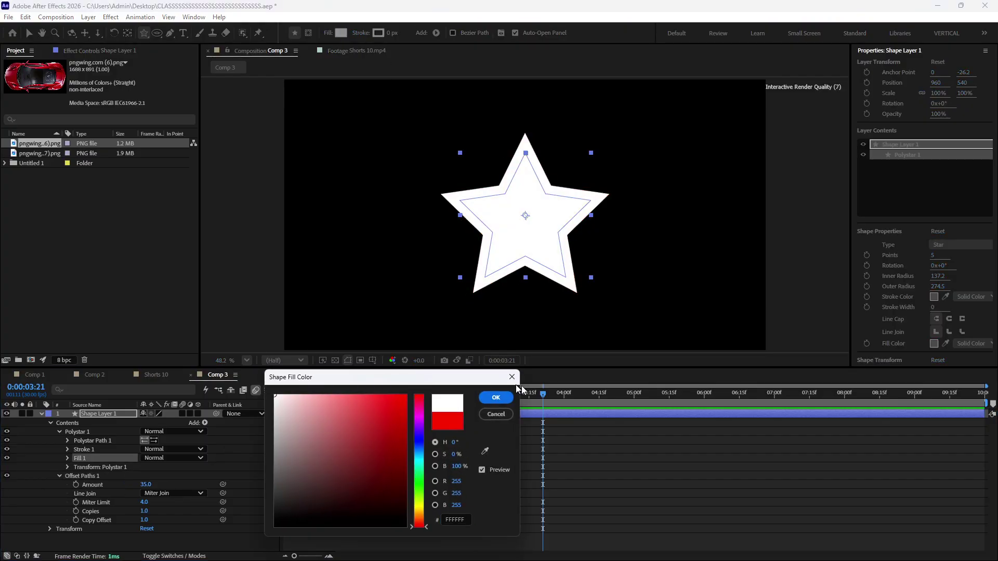
click(496, 414)
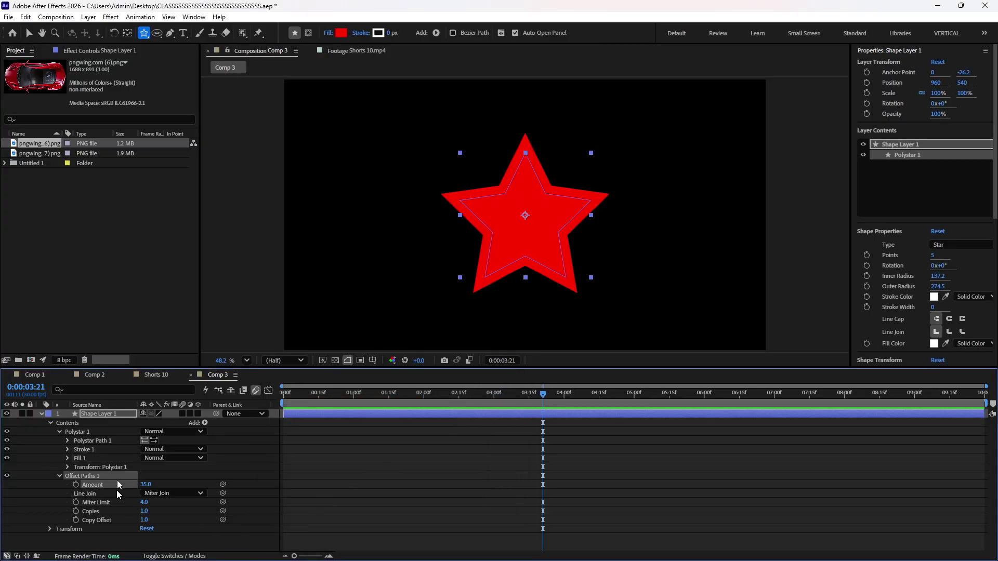
- Try the Bevel Join line join in Offset Paths and restore Miter Join
click(170, 493)
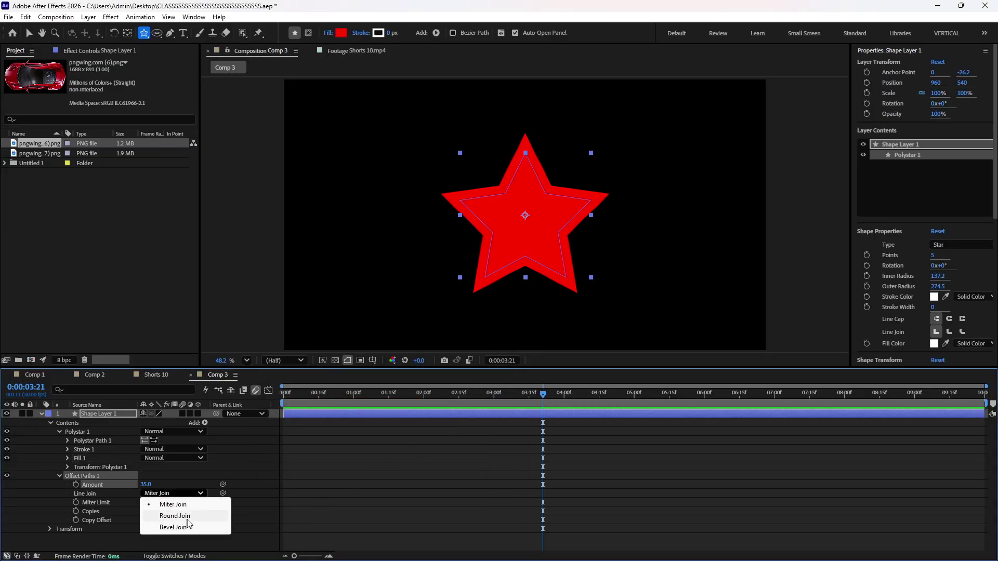
click(185, 527)
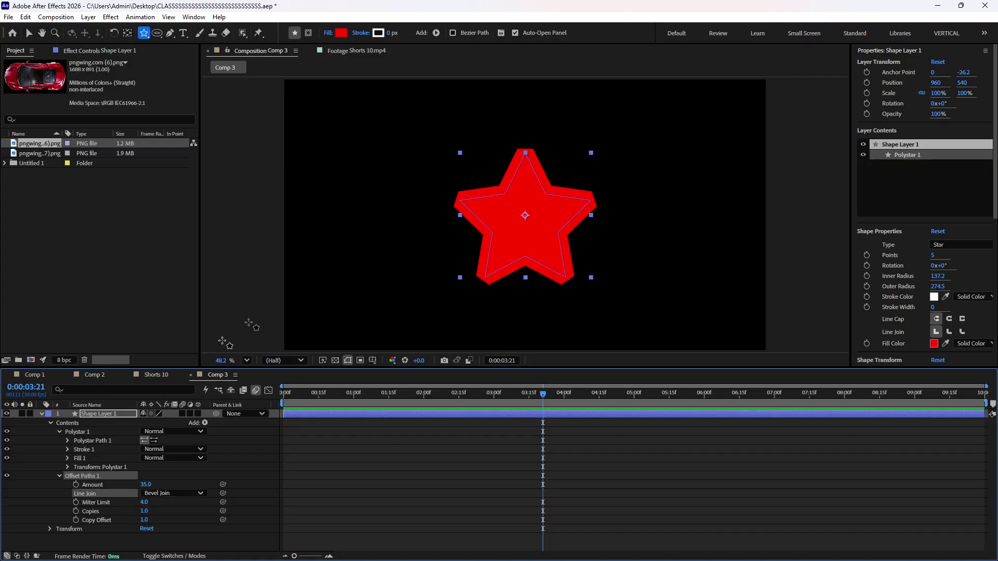
click(156, 493)
click(156, 504)
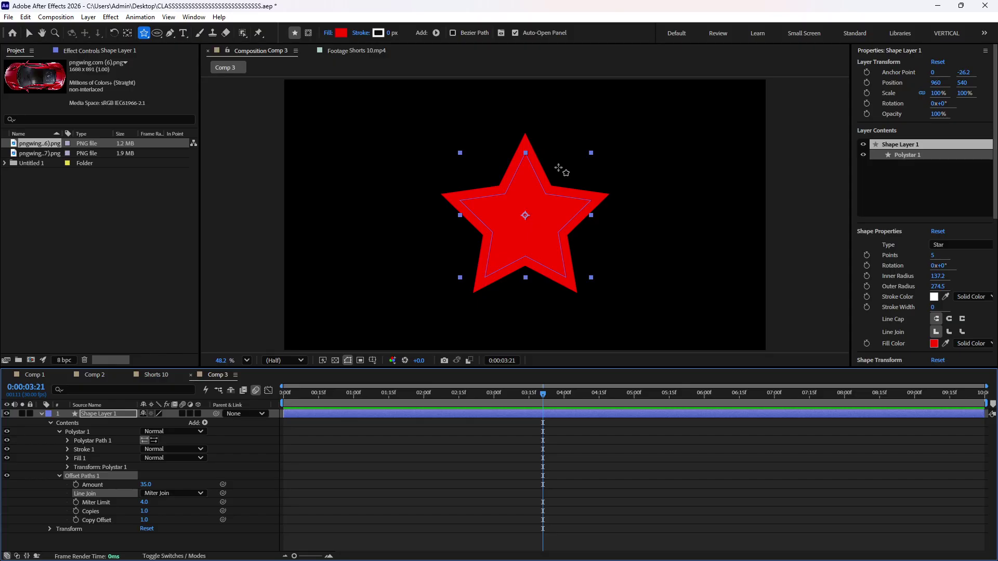
- Set the Offset Paths Miter Limit to 207 and the number of Copies to 8
click(144, 501)
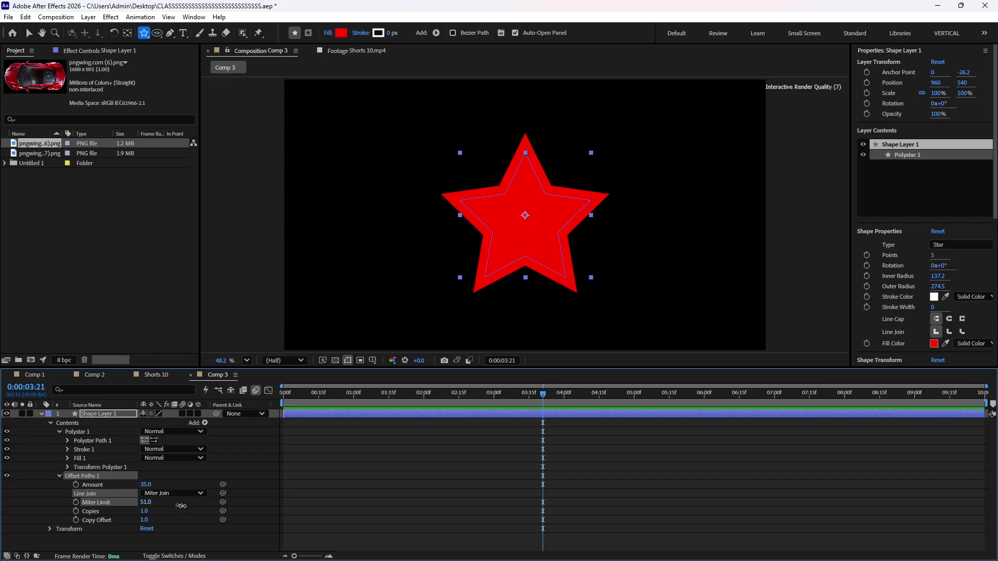
text(1)
key(Return)
drag(144, 513, 252, 506)
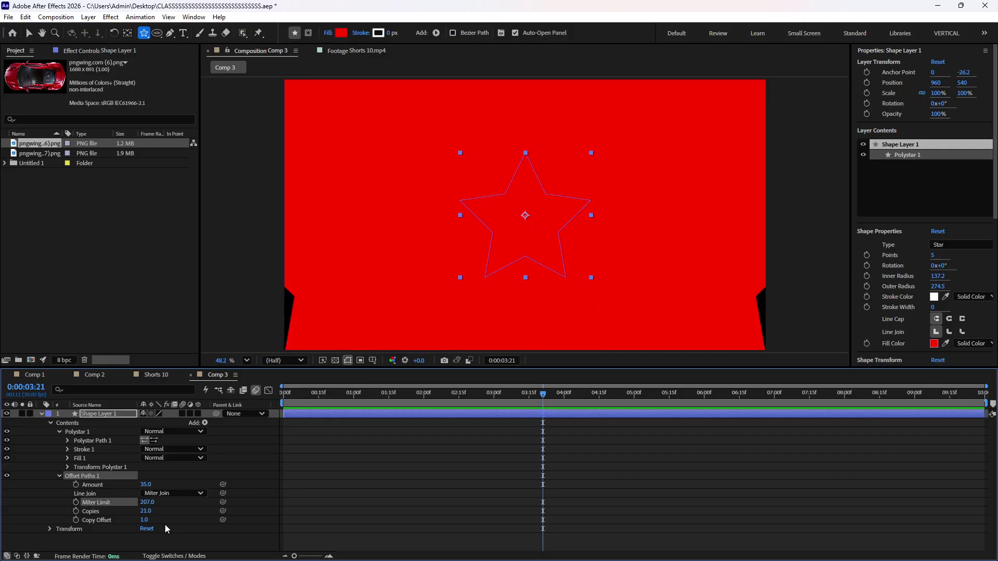
drag(146, 513, 129, 507)
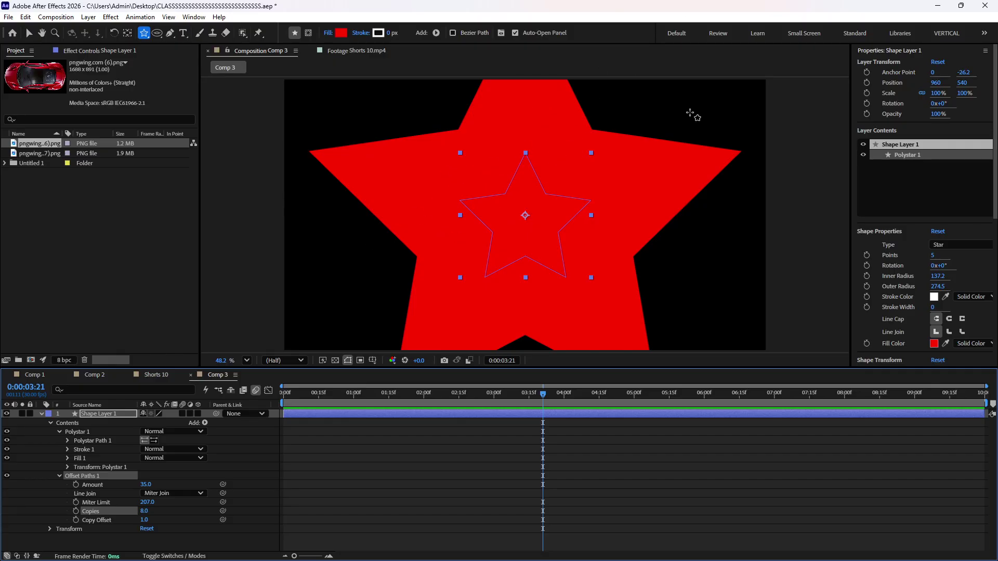
- Set the star's fill to none and give it a 2 px white stroke
click(115, 414)
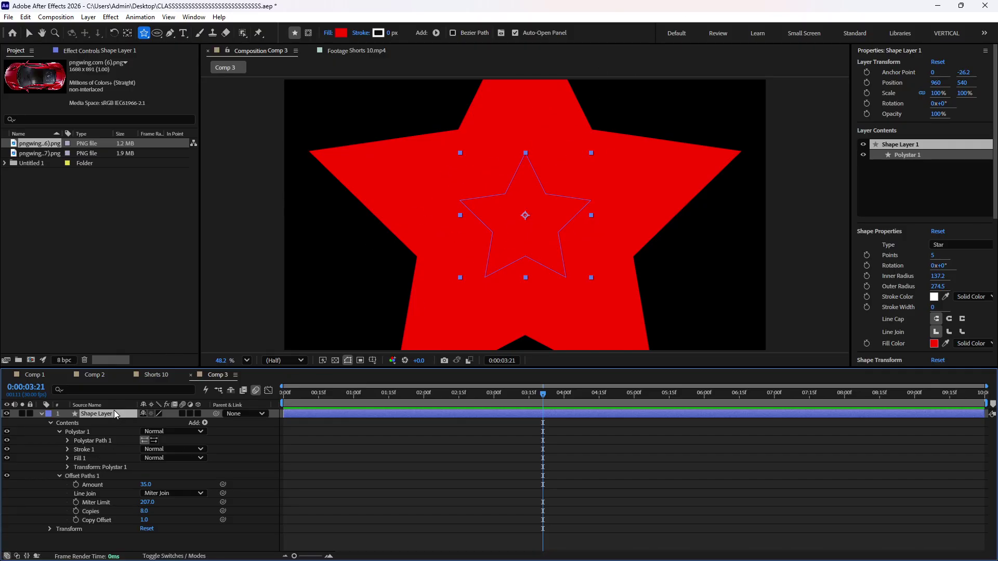
click(335, 36)
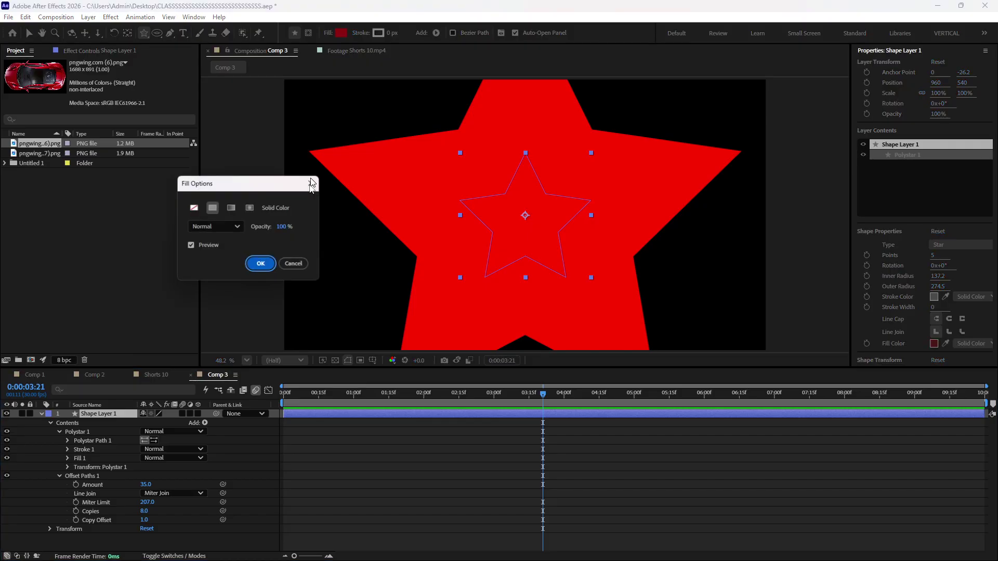
click(194, 207)
click(261, 264)
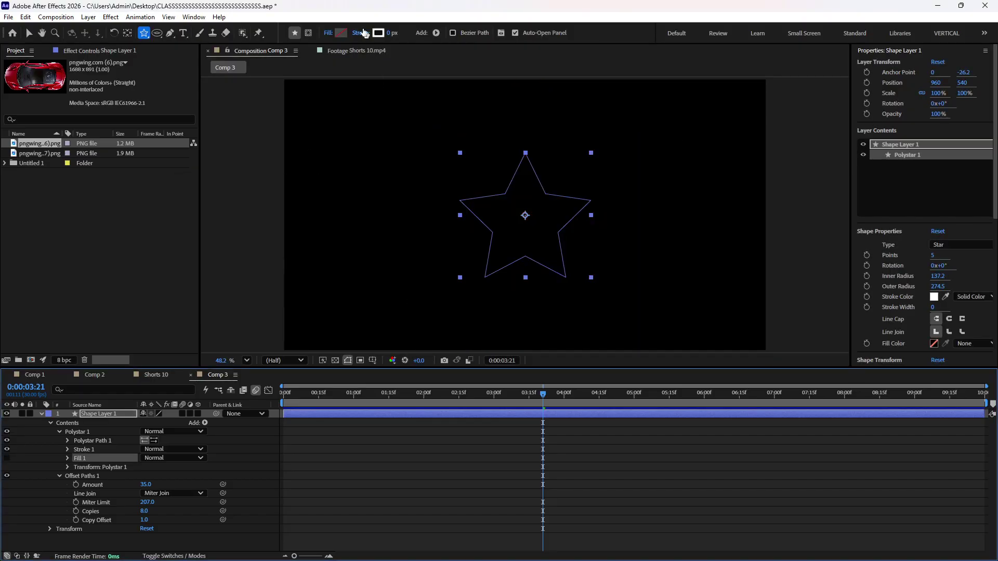
drag(396, 35, 403, 35)
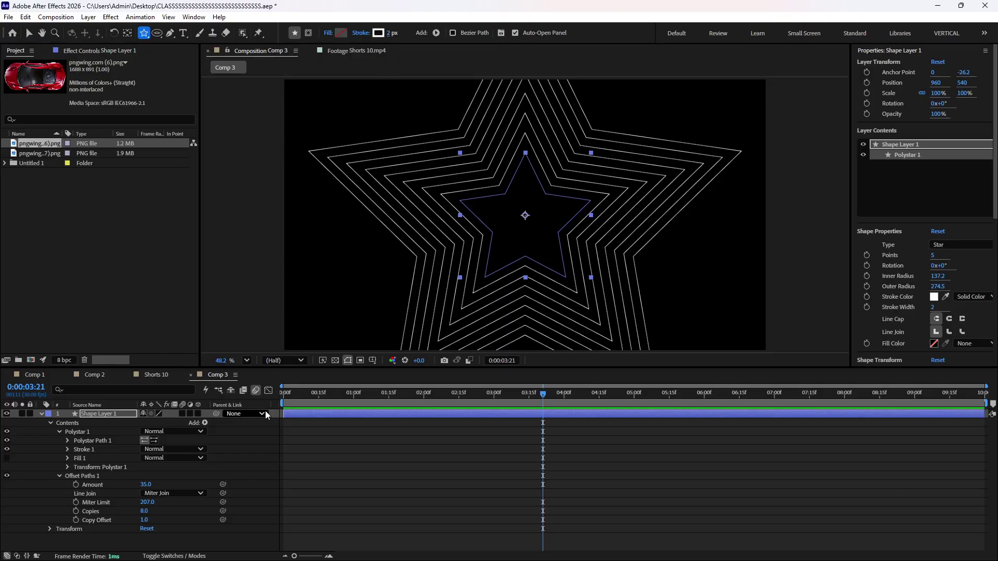
- Set the Offset Paths Amount to 42 and the star's stroke width to 6 px
click(122, 512)
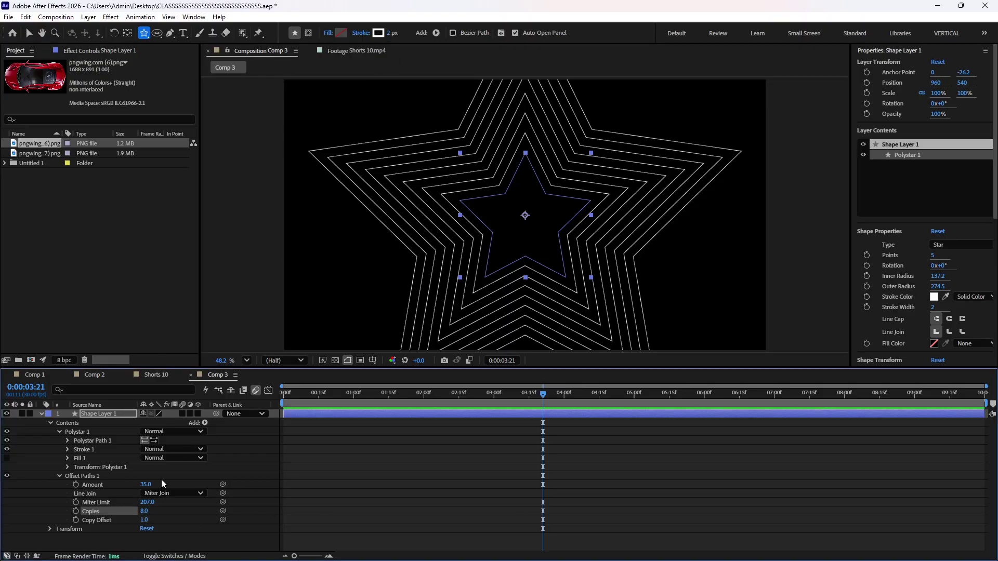
mouse_move(146, 485)
mouse_down()
mouse_move(172, 485)
mouse_move(122, 482)
mouse_move(154, 485)
mouse_up()
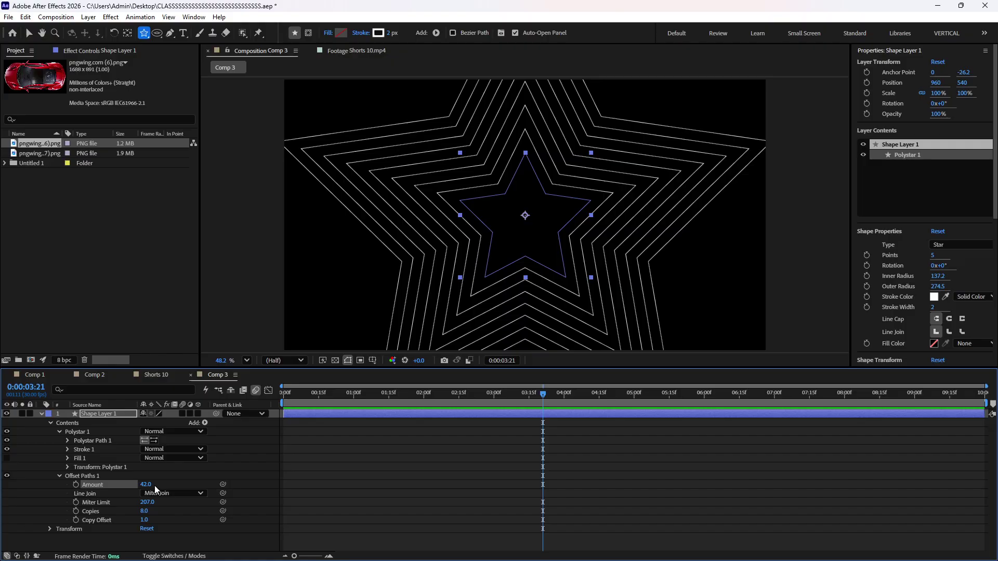
click(288, 523)
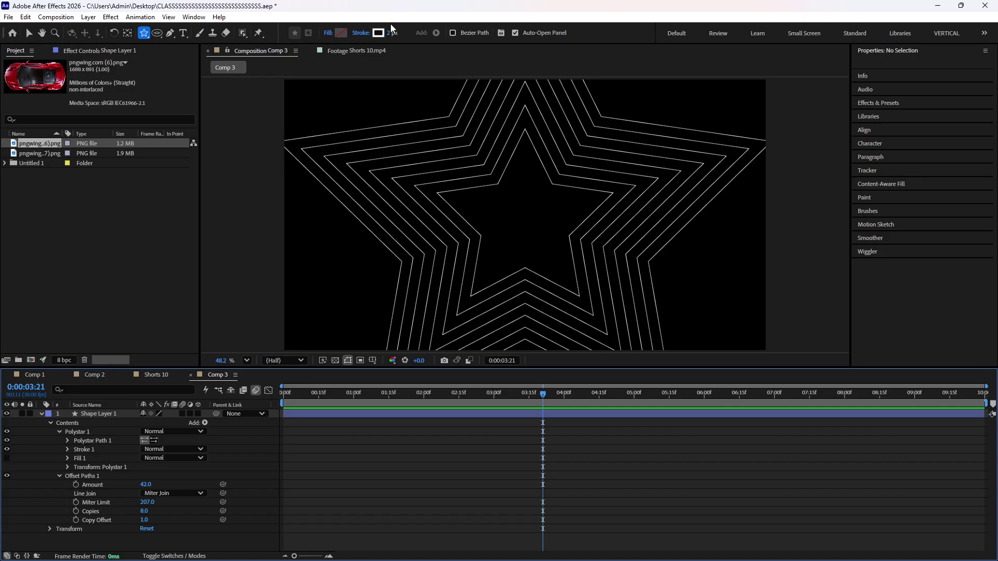
drag(390, 32, 400, 29)
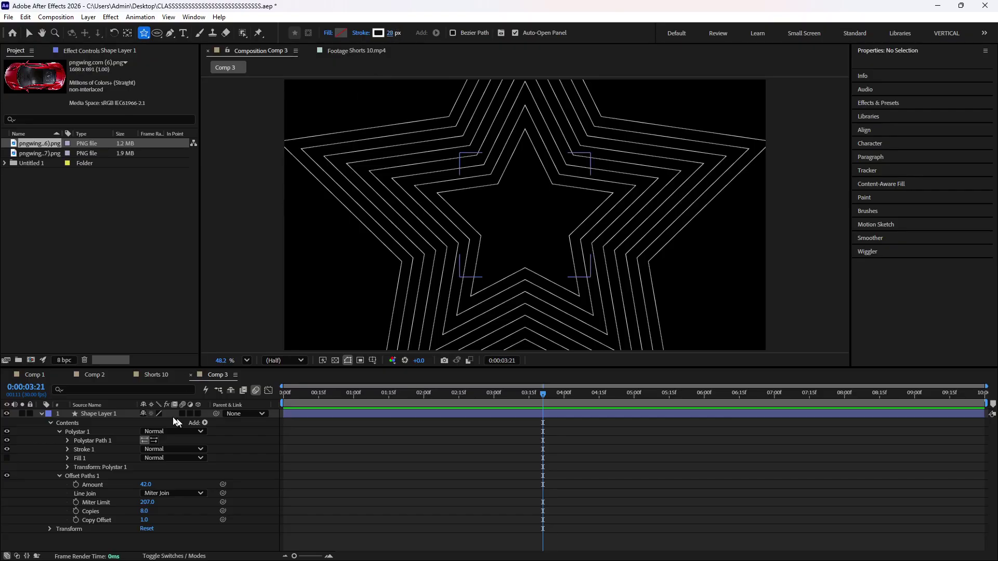
click(123, 415)
mouse_move(391, 34)
mouse_down()
mouse_move(408, 32)
mouse_move(394, 33)
mouse_up()
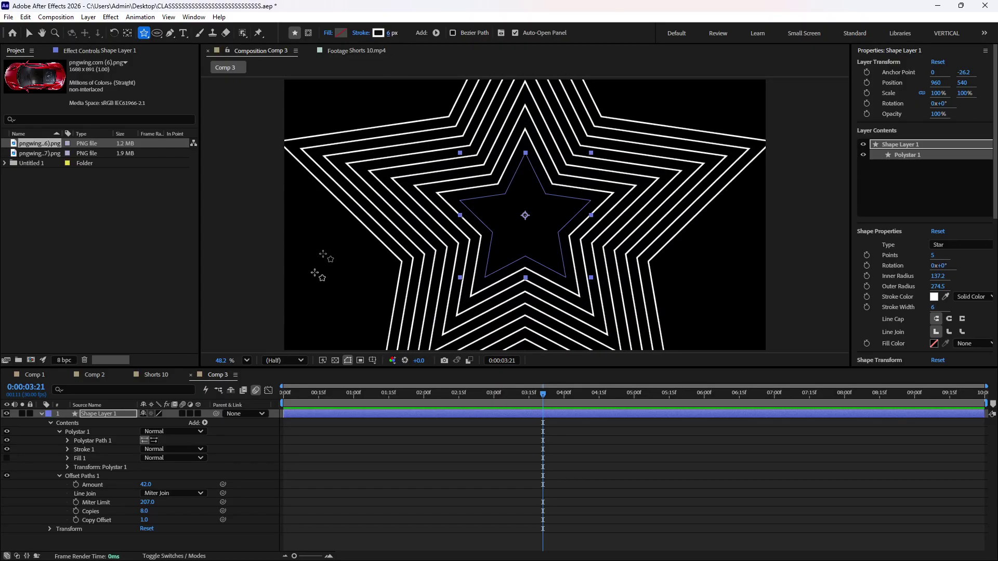
- Try Offset Paths with 11 Copies and an Amount of 362, and delete the operator from the star
mouse_move(143, 511)
mouse_down()
mouse_move(156, 510)
mouse_move(115, 496)
mouse_move(154, 488)
mouse_move(141, 489)
mouse_move(163, 503)
mouse_move(328, 495)
mouse_up()
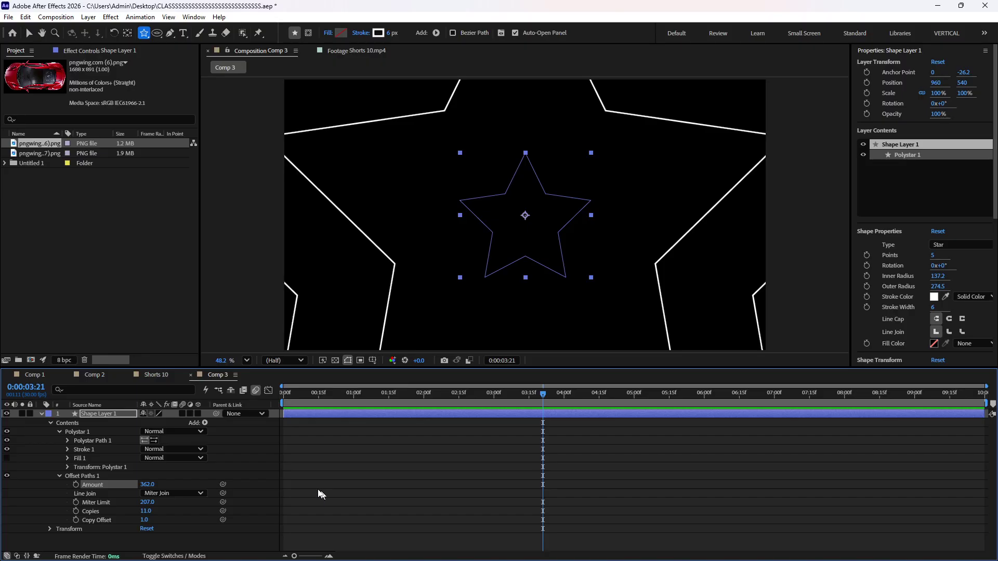
click(103, 476)
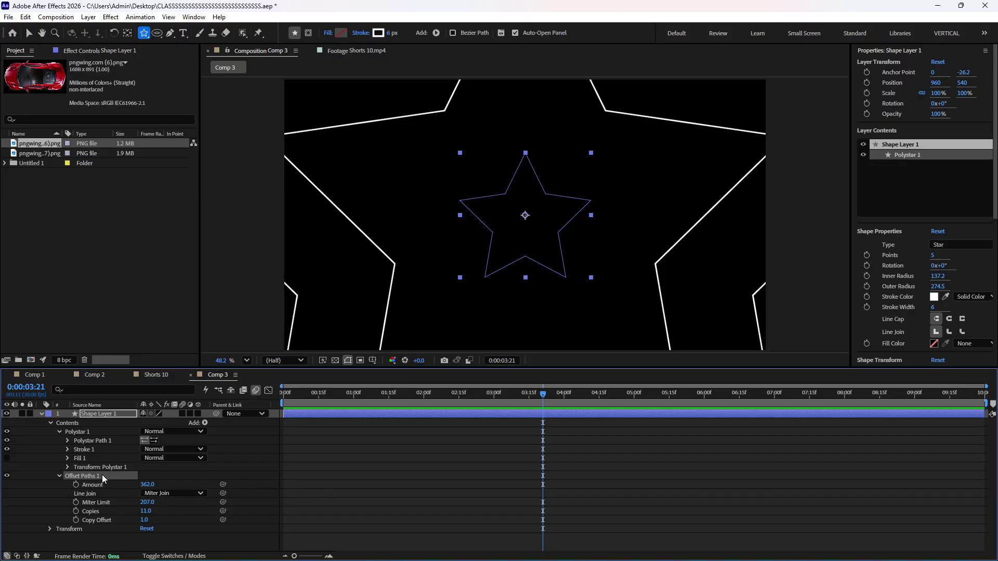
key(Delete)
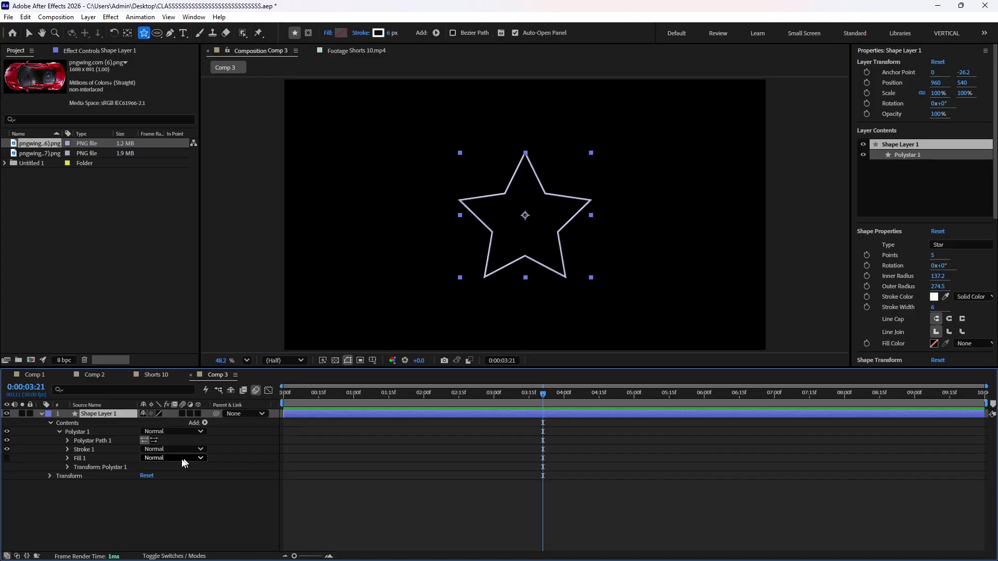
- Add a Pucker & Bloat operator to the outlined star and set its Amount to -298
click(206, 420)
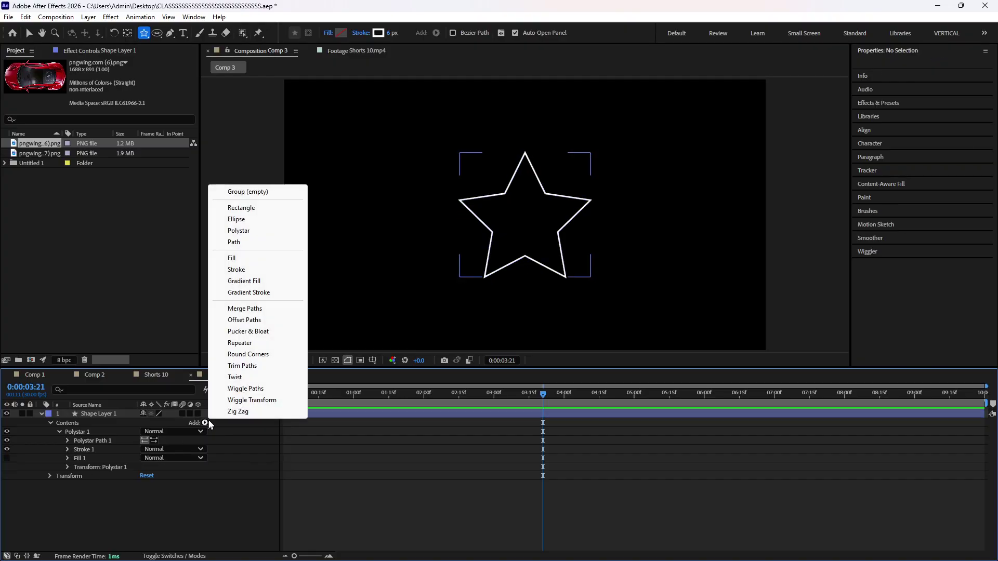
click(238, 333)
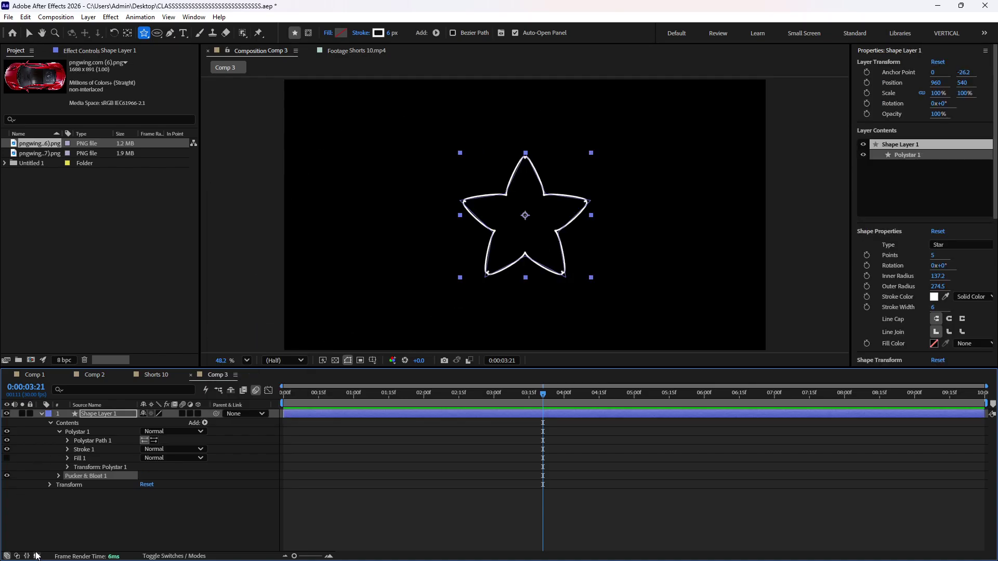
click(58, 476)
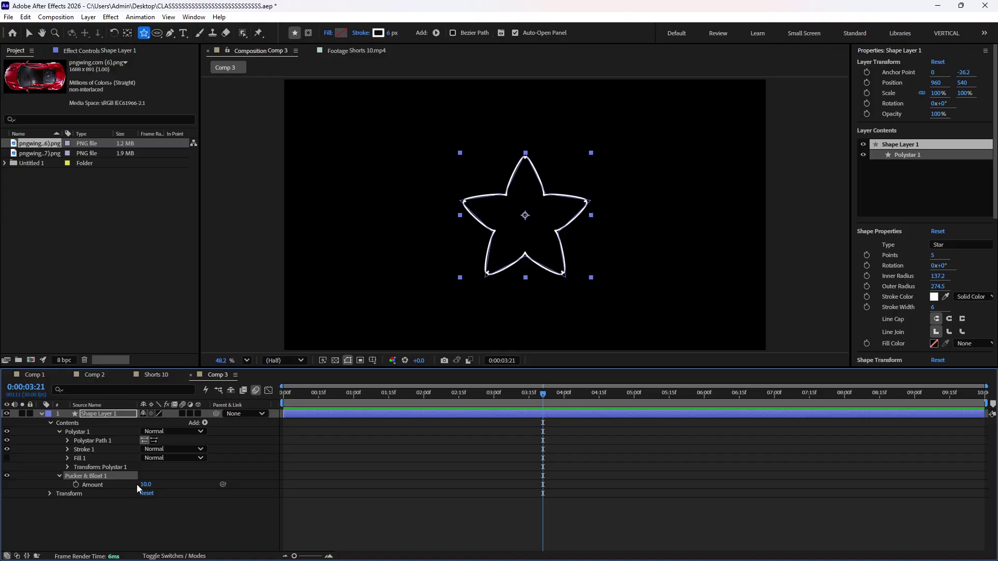
drag(146, 484, 31, 503)
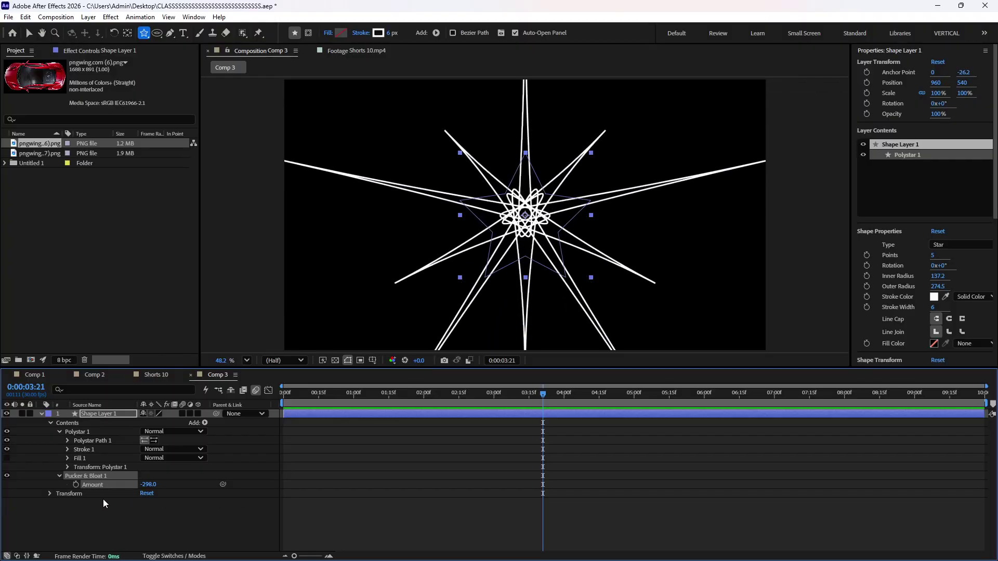
- Try a Pucker & Bloat Amount of -441 on the star, and delete the operator
drag(151, 486, 152, 557)
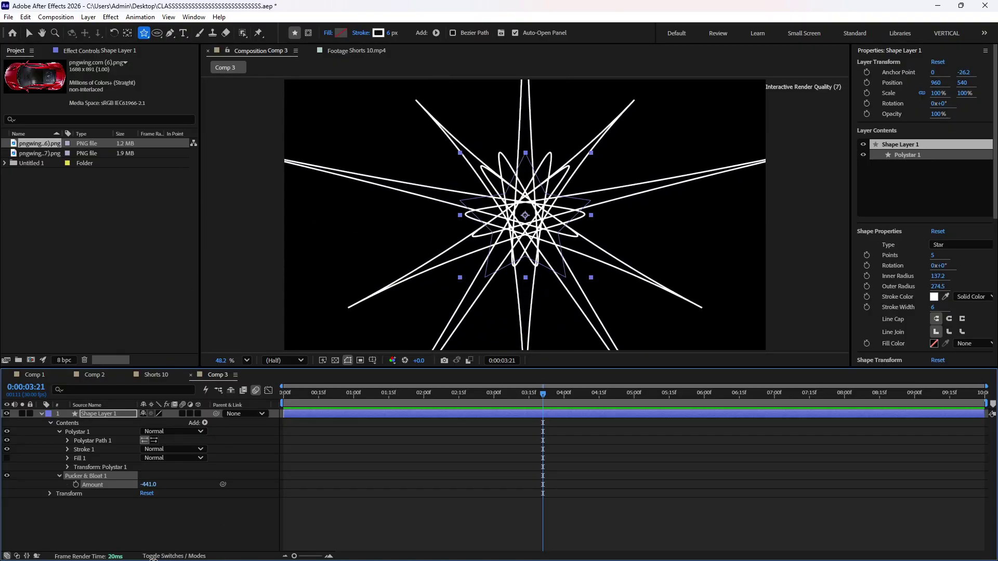
click(64, 528)
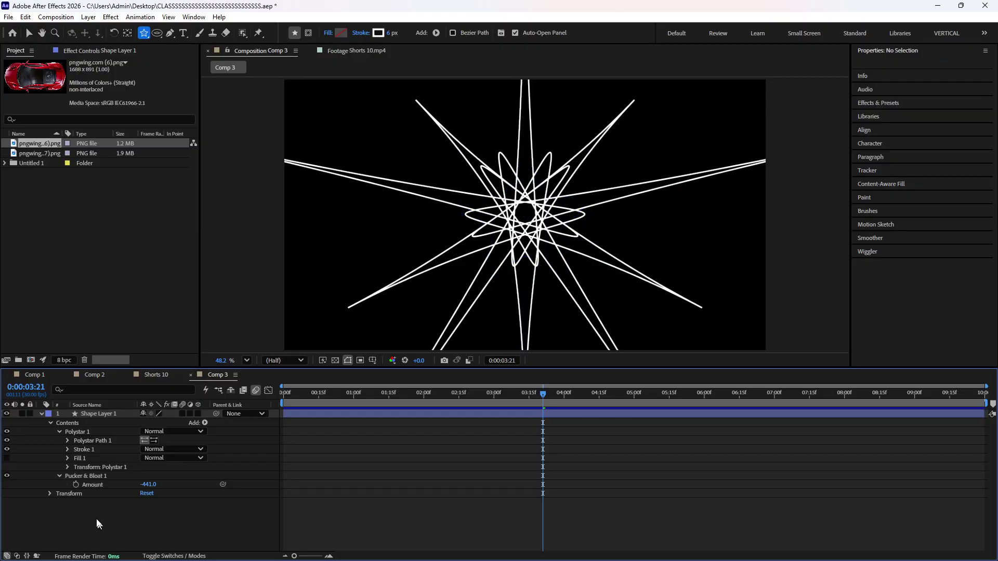
click(86, 476)
key(Delete)
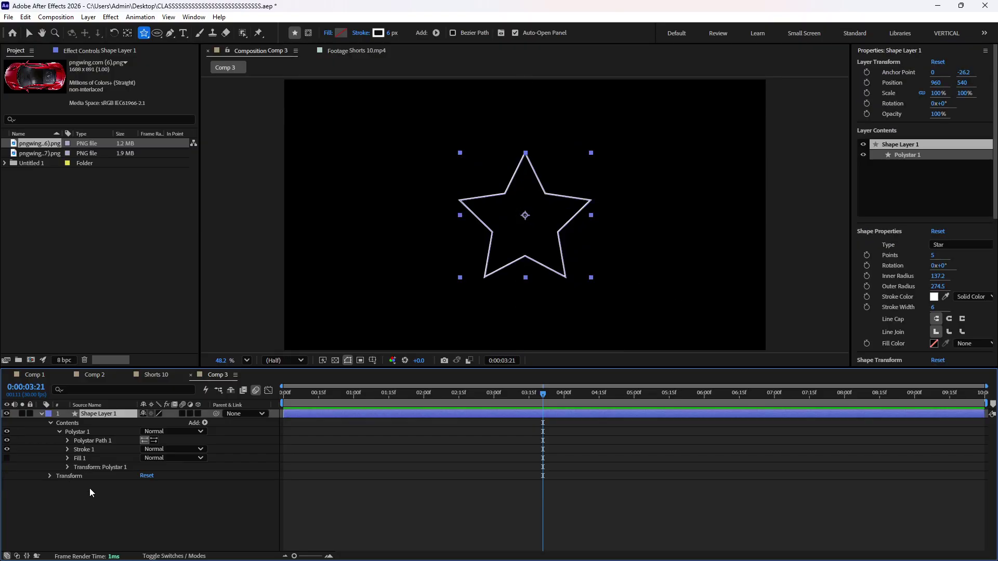
click(117, 508)
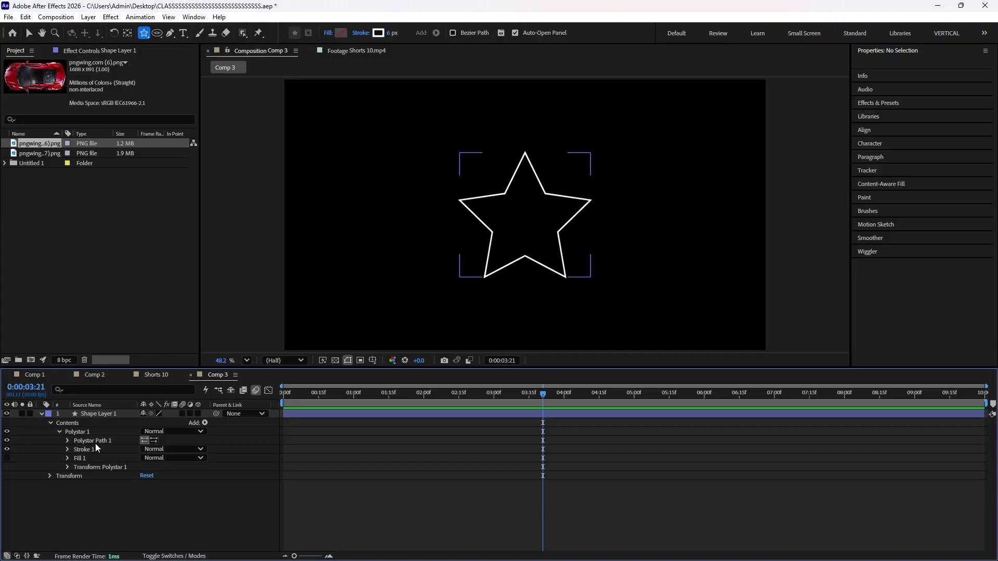
- Add a Twist operator to the star and try Angle 243, Center 0, 173 and Angle -37
click(205, 423)
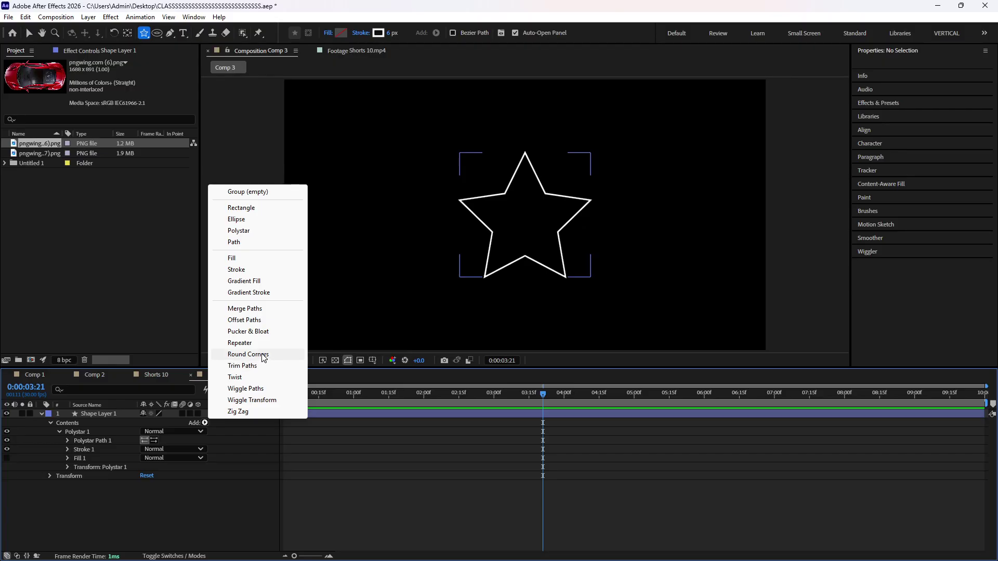
click(244, 378)
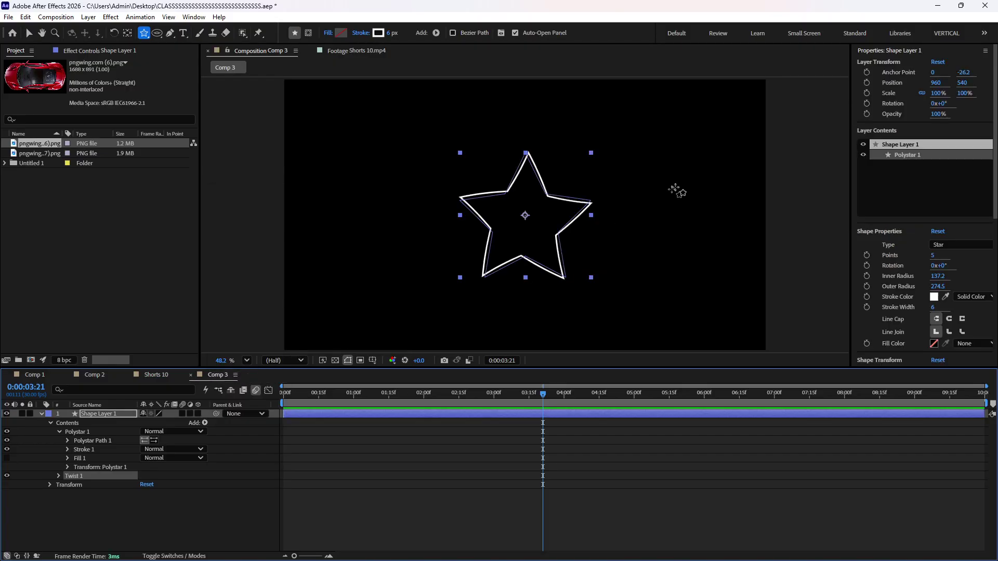
click(58, 476)
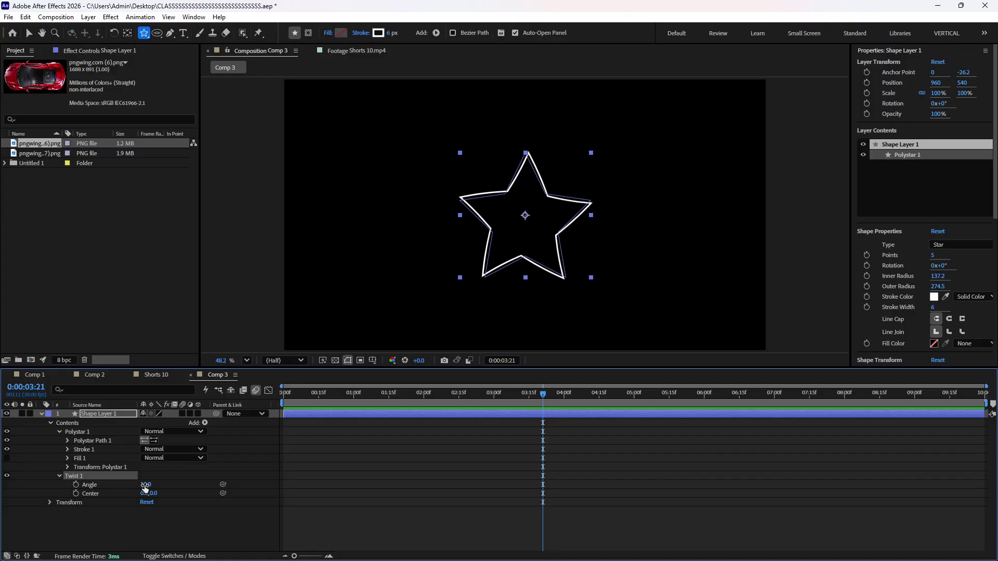
drag(144, 485, 228, 512)
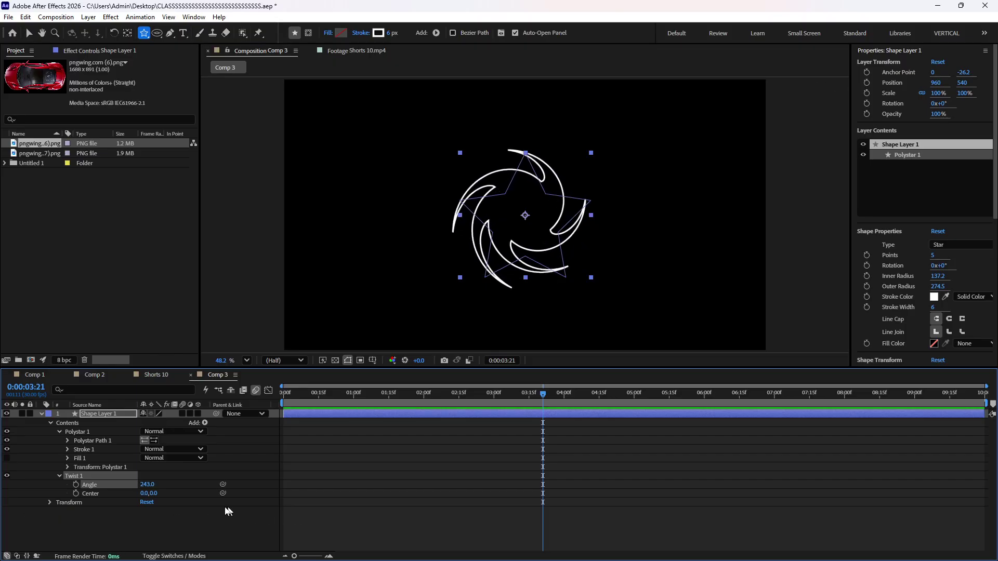
drag(150, 496, 222, 506)
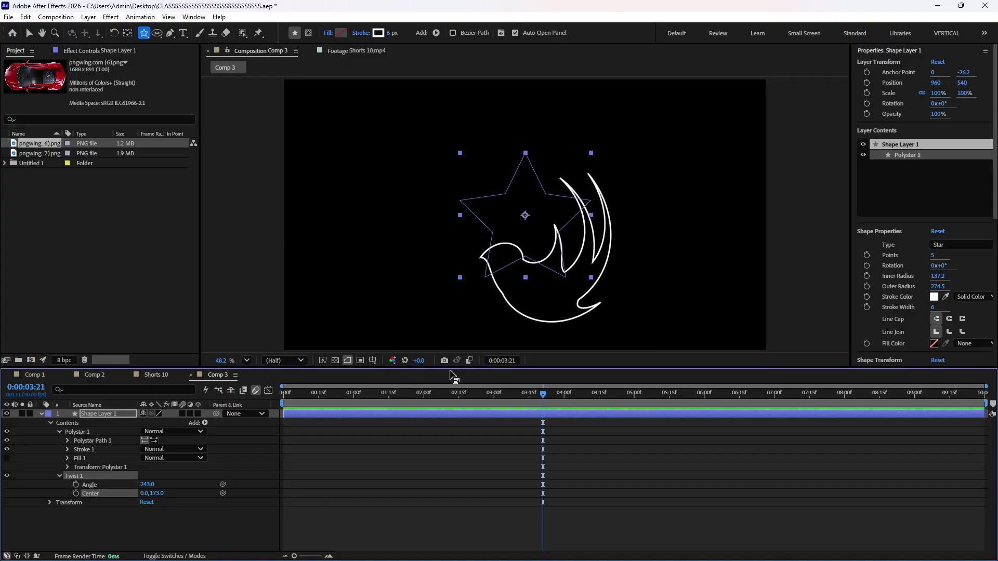
drag(153, 485, 2, 479)
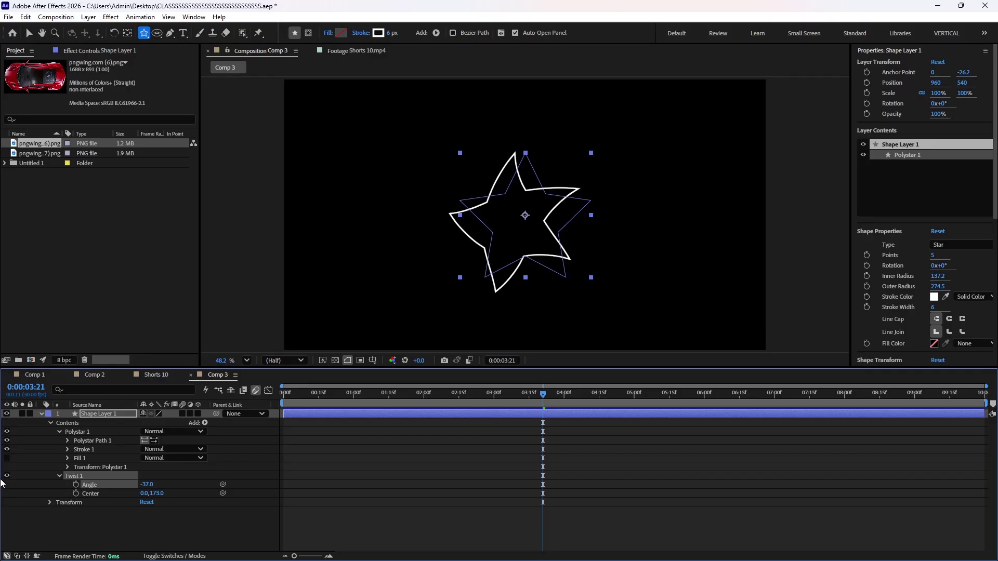
- Undo the Twist Angle and Center changes and delete the Twist operator from the star
key(ctrl+z)
key(z)
key(ctrl+z)
key(ctrl+z)
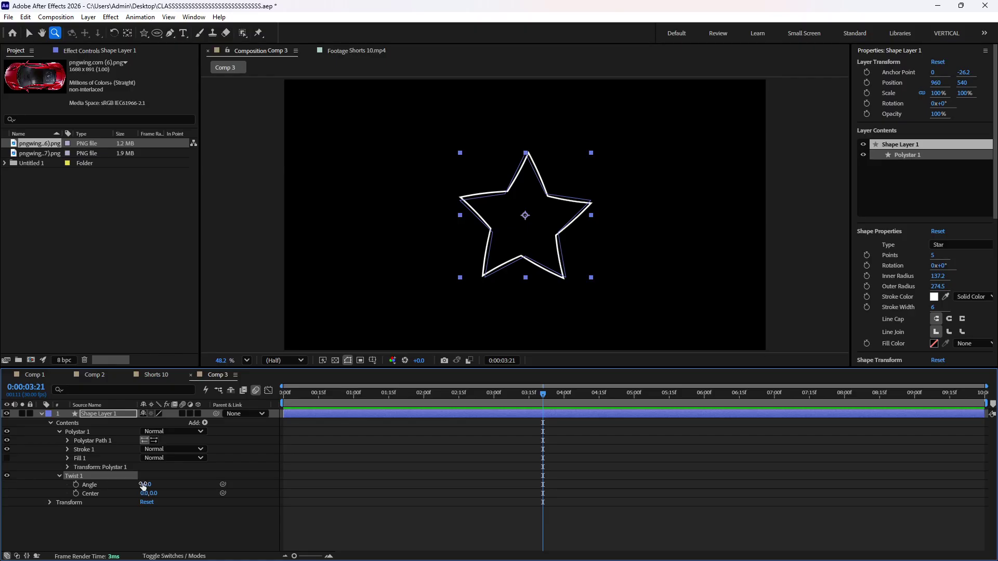
click(105, 475)
key(Delete)
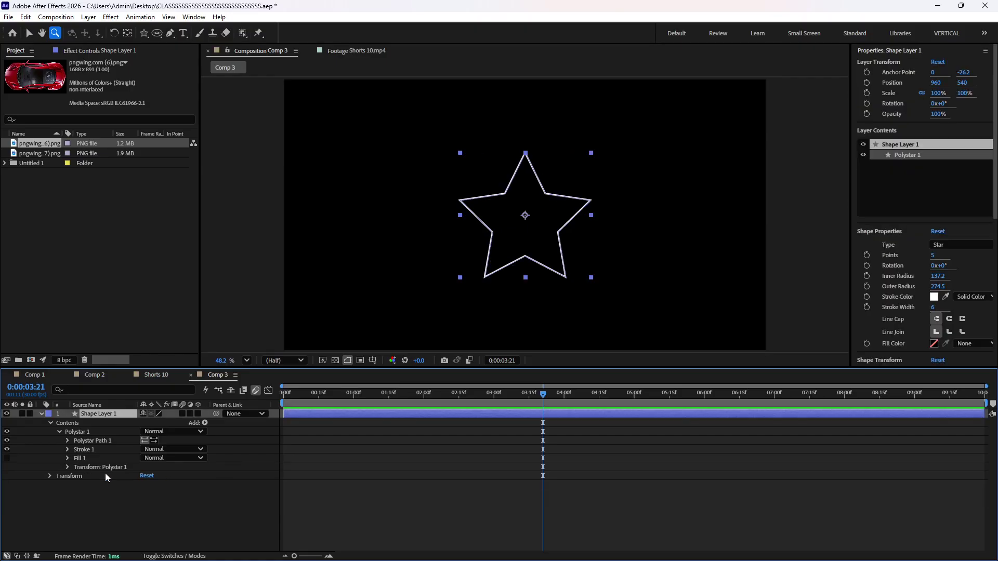
- Add Wiggle Paths to the star with Size 8, Detail 32, Wiggles/Second 12, Correlation 0%, Temporal Phase 49° and Spatial Phase 19°
click(205, 423)
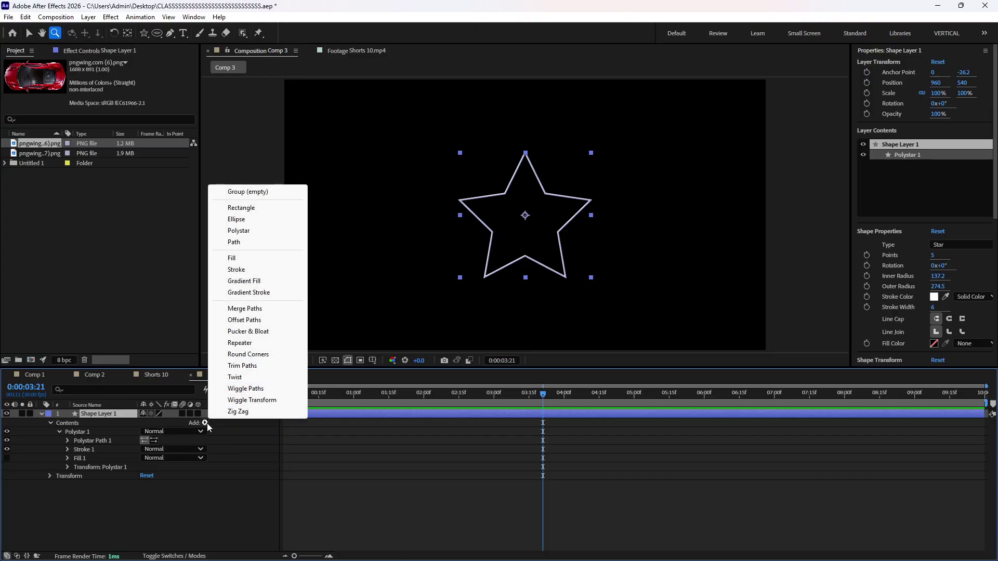
click(245, 389)
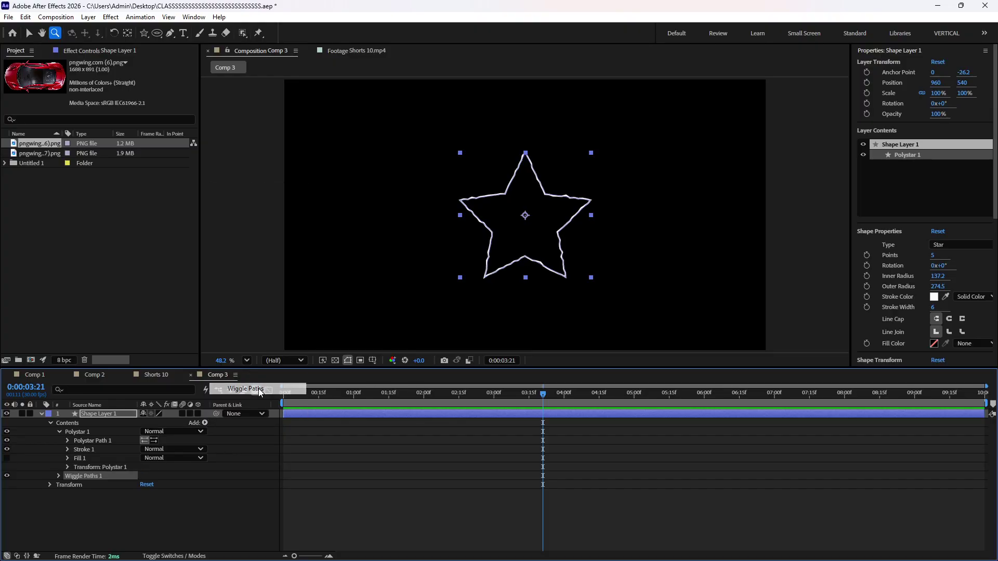
scroll(566, 192, up, 5)
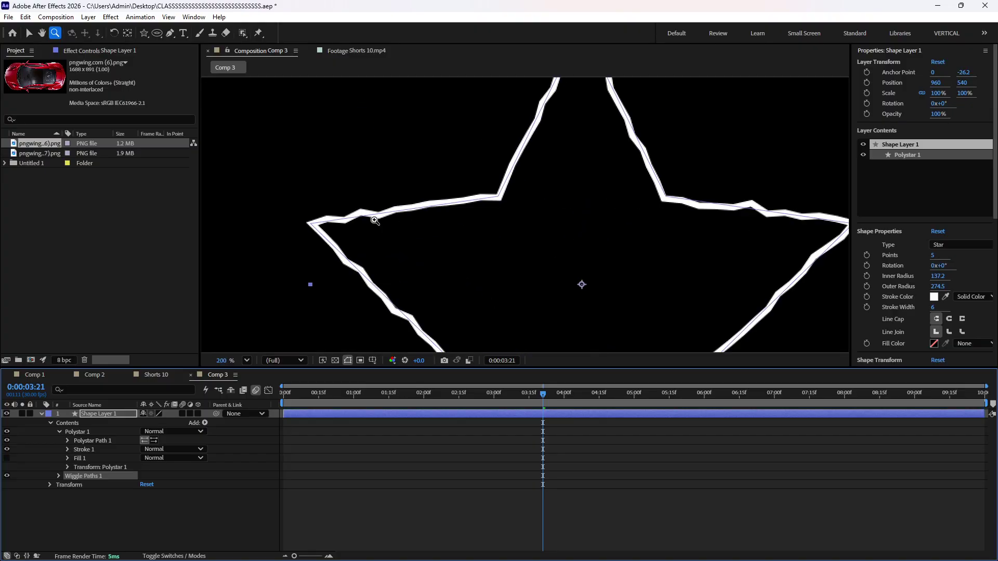
click(58, 476)
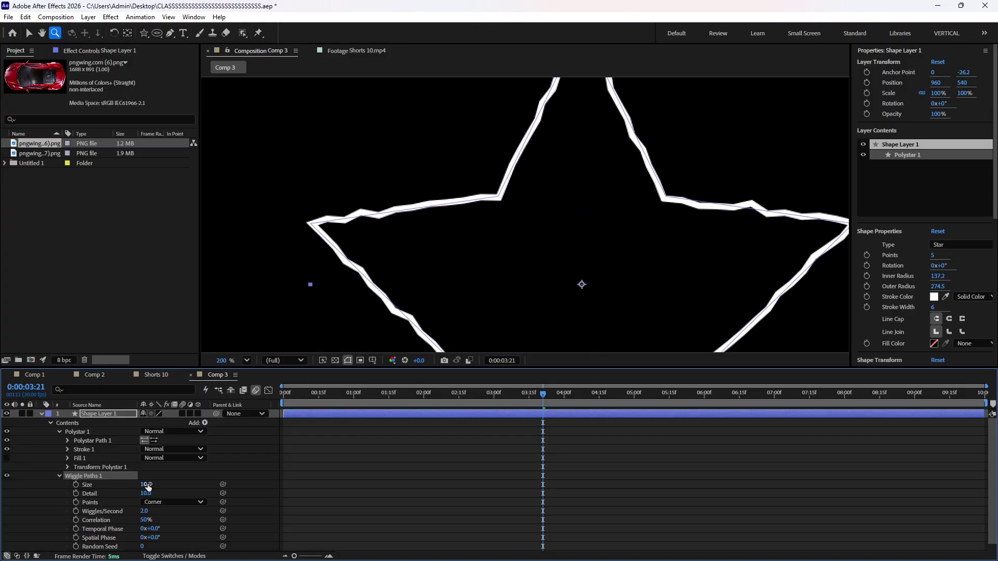
mouse_move(148, 485)
mouse_down()
mouse_move(182, 485)
mouse_move(134, 484)
mouse_move(248, 497)
mouse_move(192, 487)
mouse_move(201, 488)
mouse_up()
scroll(213, 504, down, 1)
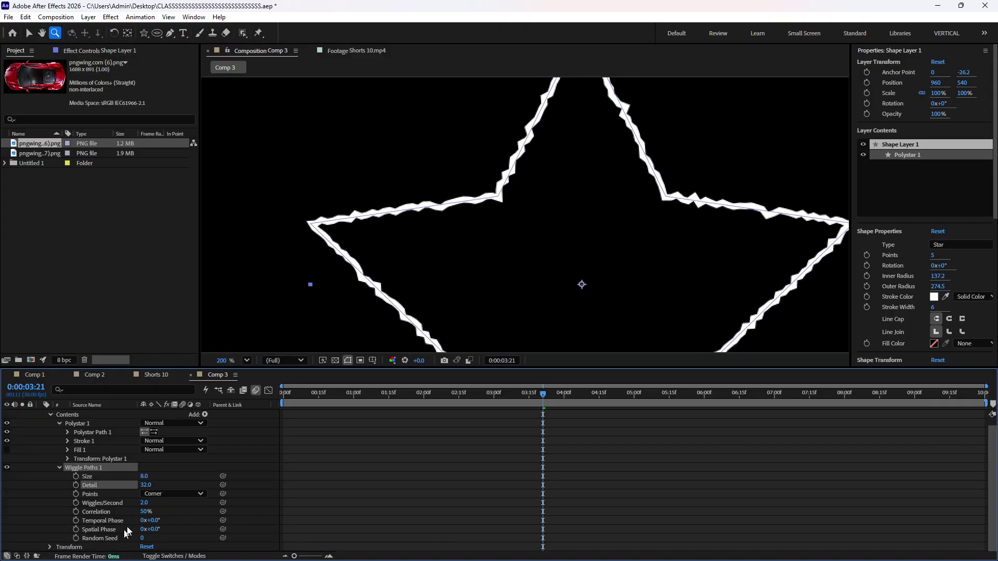
drag(144, 521, 291, 499)
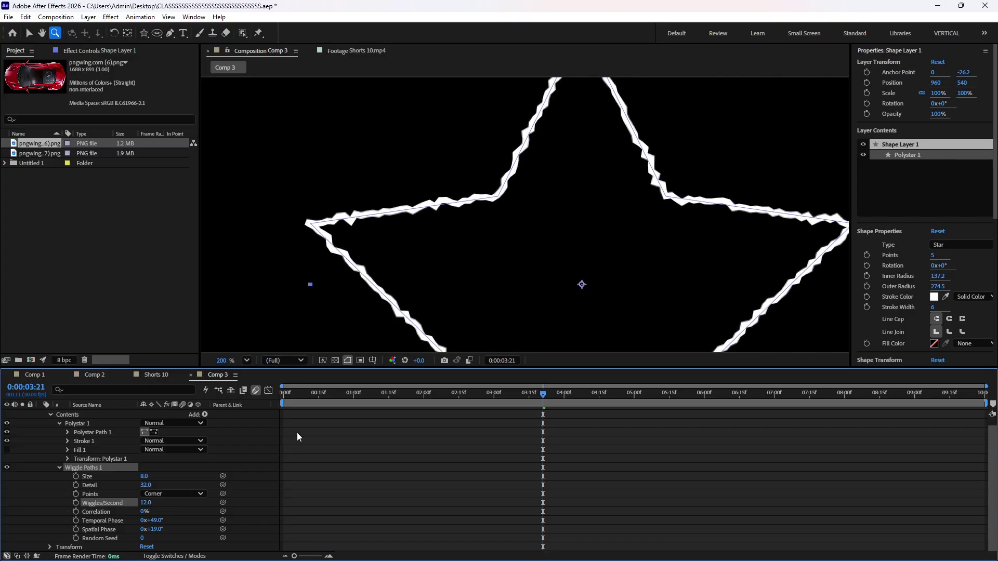
- Play back the wiggling star with the whole composition fitted in view, and delete the Wiggle Paths operator
key(space)
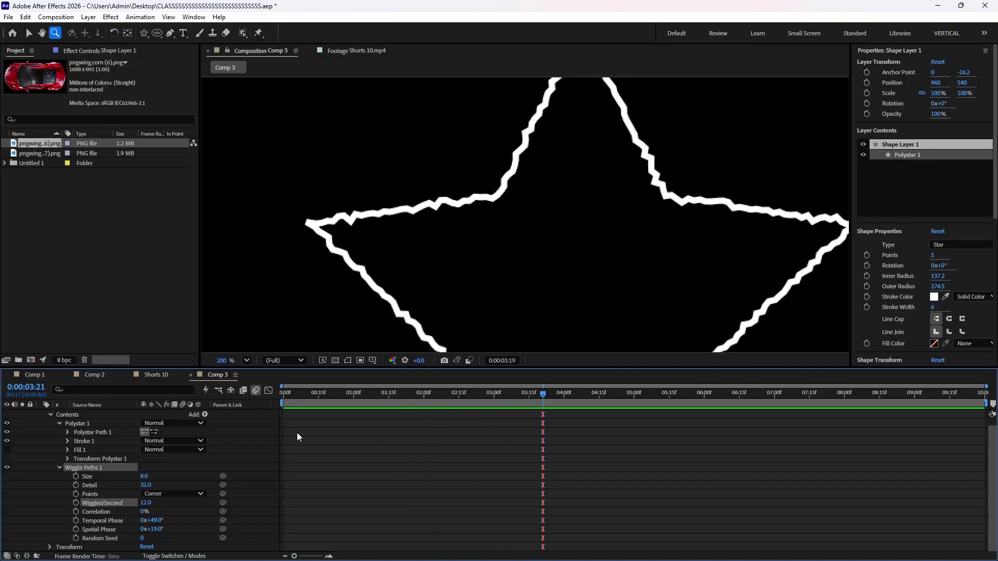
key(shift+slash)
key(ctrl+shift+j)
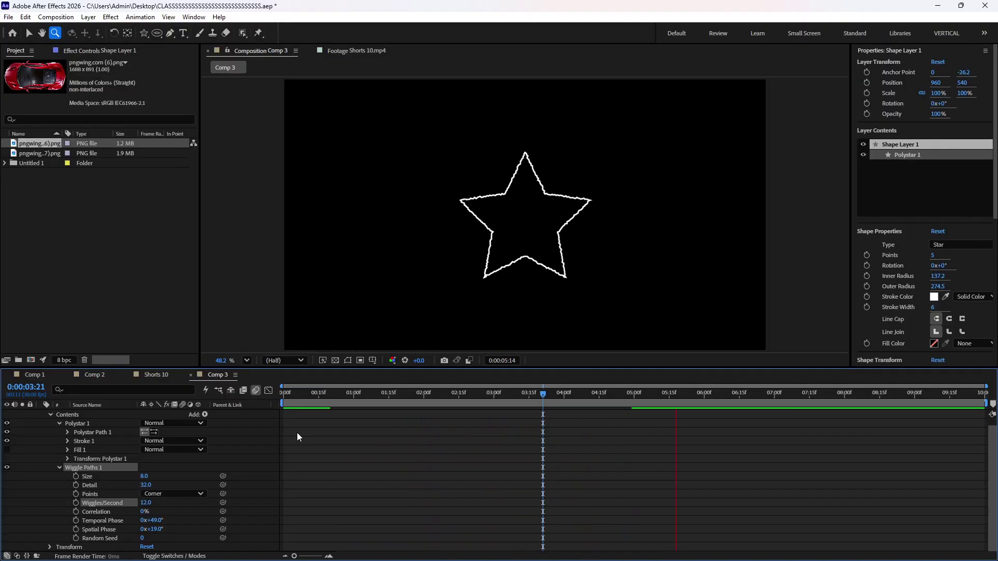
key(space)
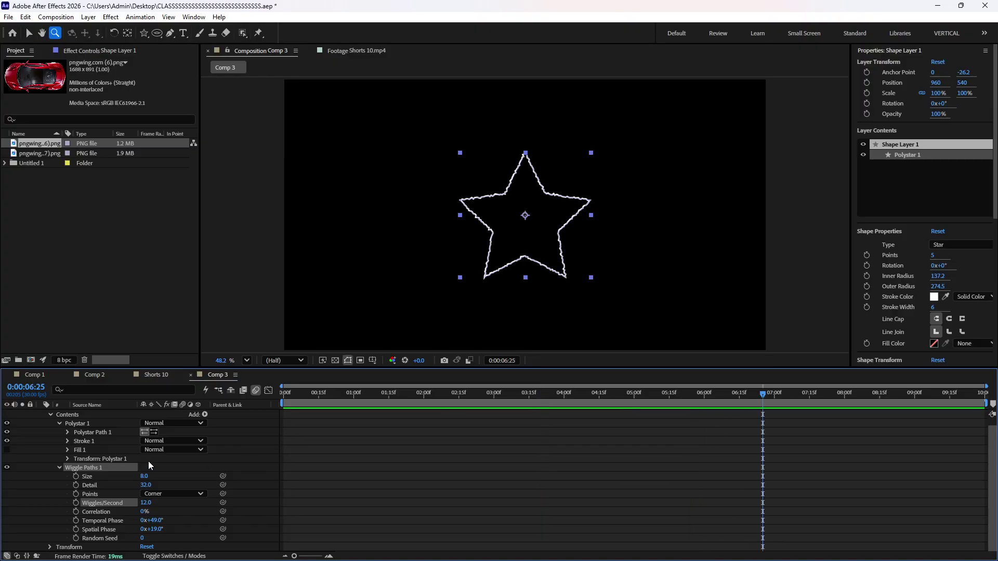
click(102, 468)
key(Delete)
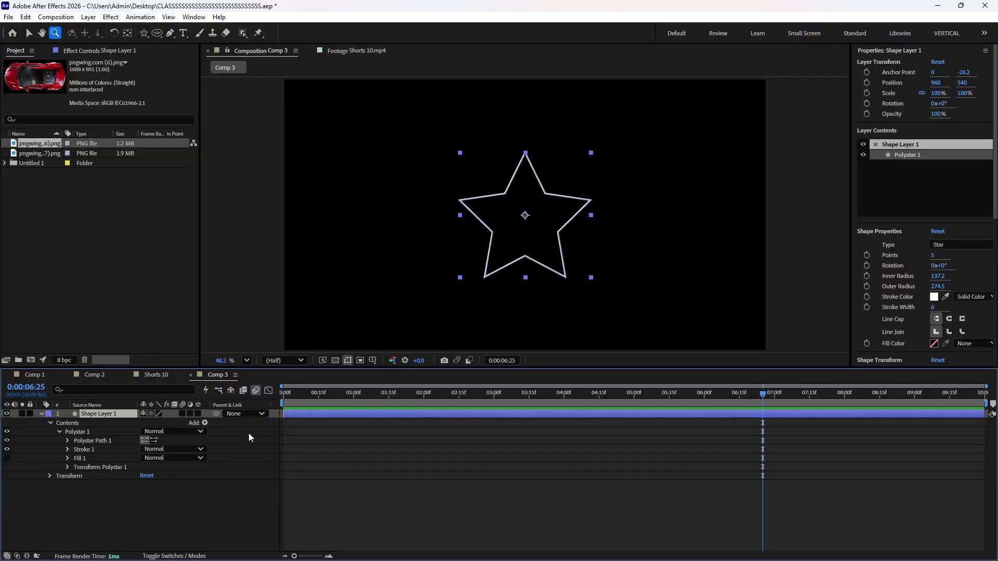
- Add a Wiggle Transform operator to the star, expand its properties, and delete it
click(205, 422)
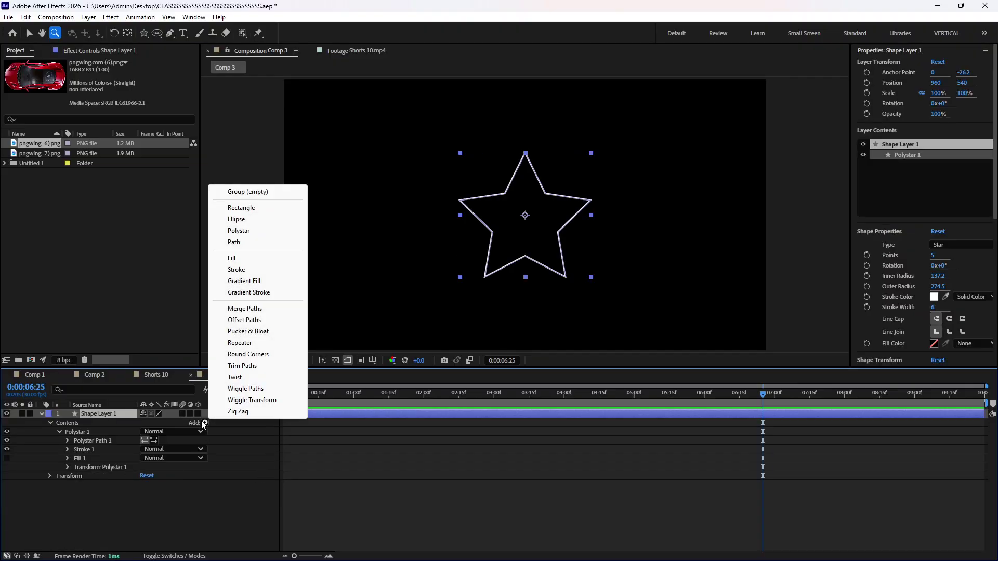
click(263, 400)
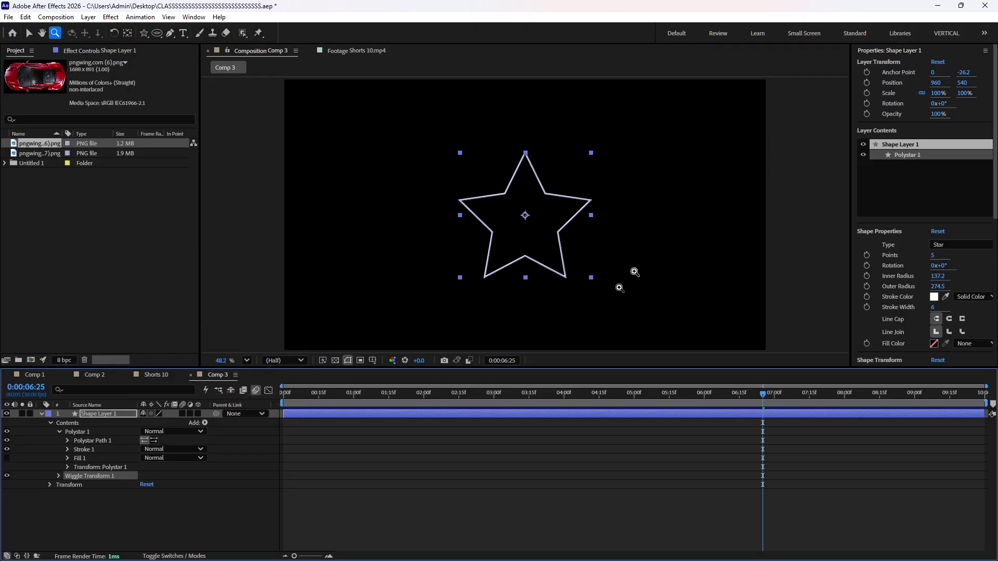
click(59, 476)
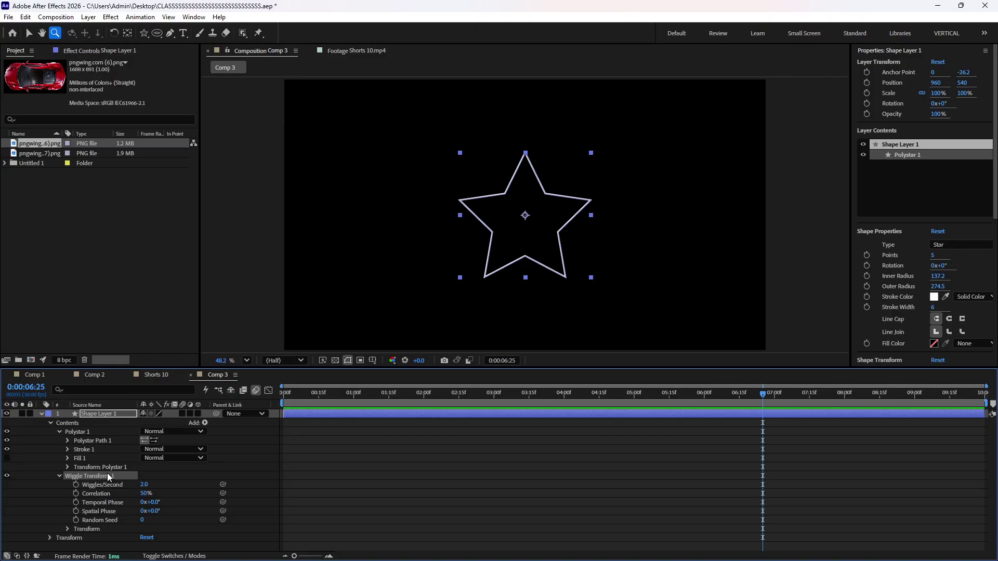
key(Delete)
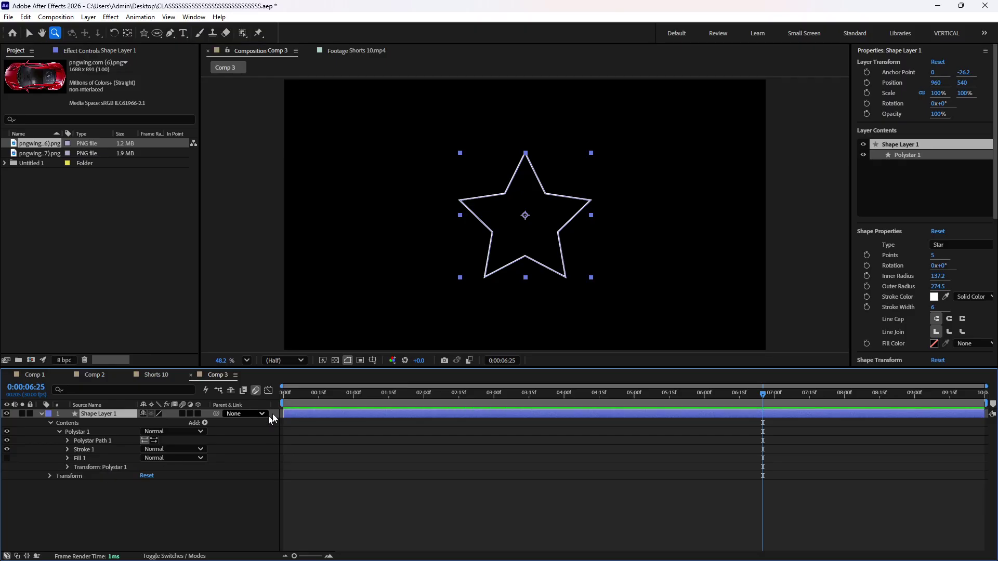
- Add a Zig Zag operator to the star with Size 9, 9 Ridges per segment and Smooth points
click(204, 423)
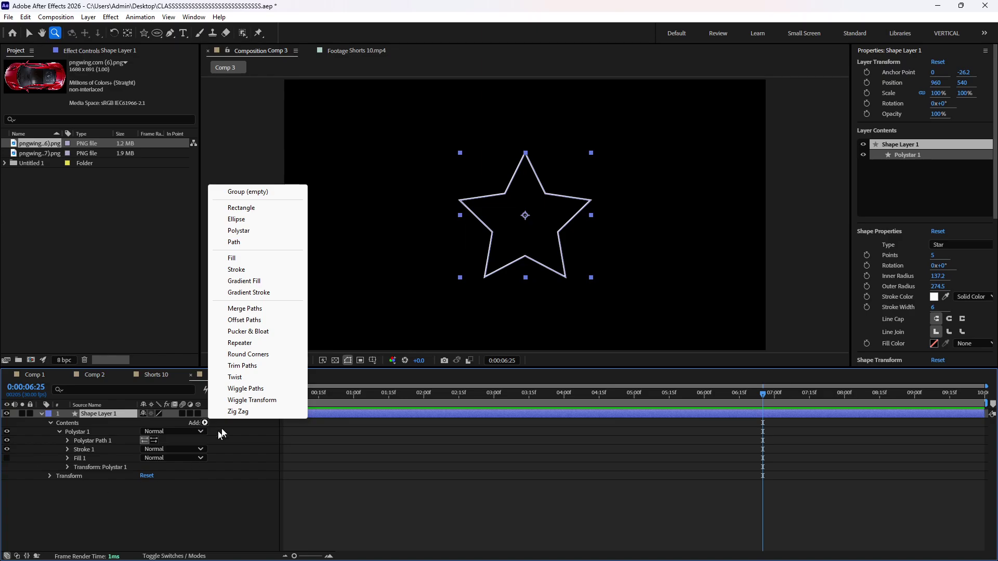
click(246, 412)
scroll(597, 184, up, 4)
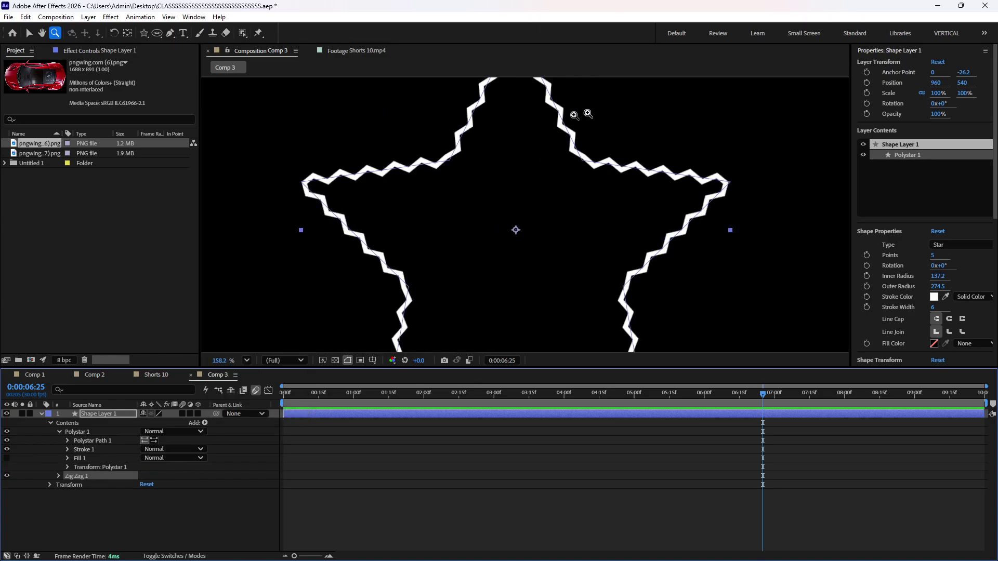
scroll(479, 162, down, 2)
click(58, 476)
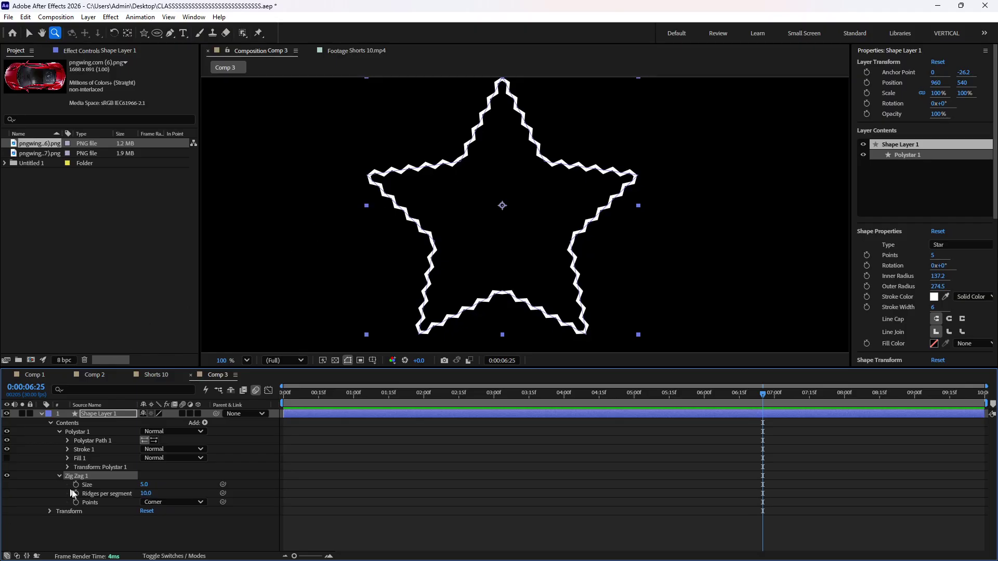
mouse_move(146, 484)
mouse_down()
mouse_move(395, 476)
mouse_move(120, 484)
mouse_move(187, 491)
mouse_move(141, 490)
mouse_up()
click(162, 502)
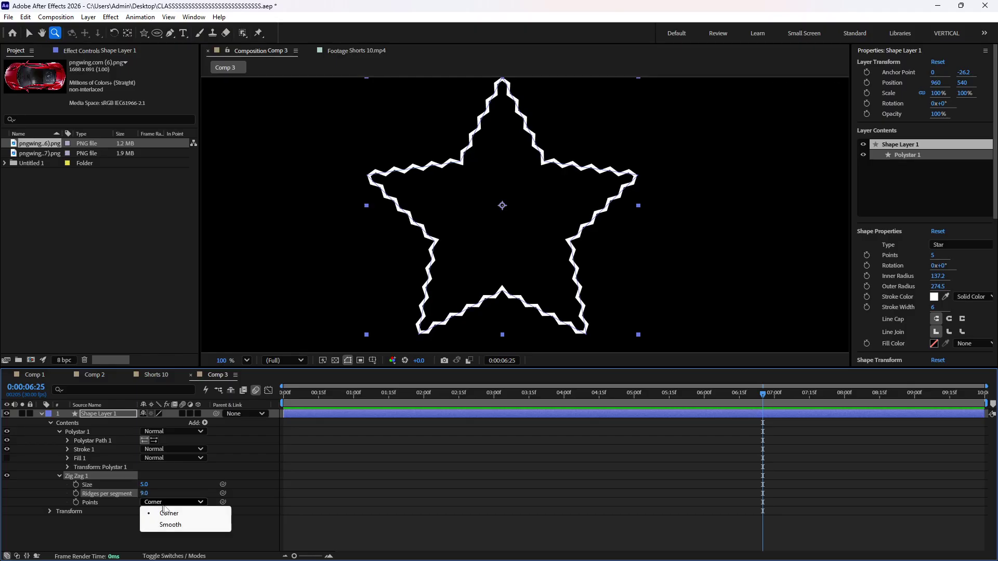
click(176, 525)
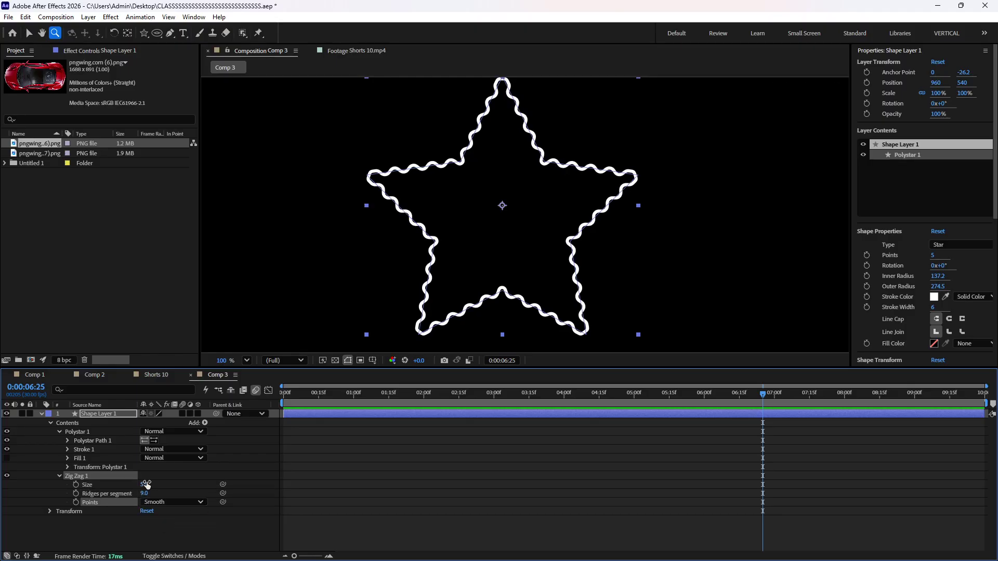
mouse_move(146, 484)
mouse_down()
mouse_move(218, 484)
mouse_move(104, 483)
mouse_move(128, 481)
mouse_up()
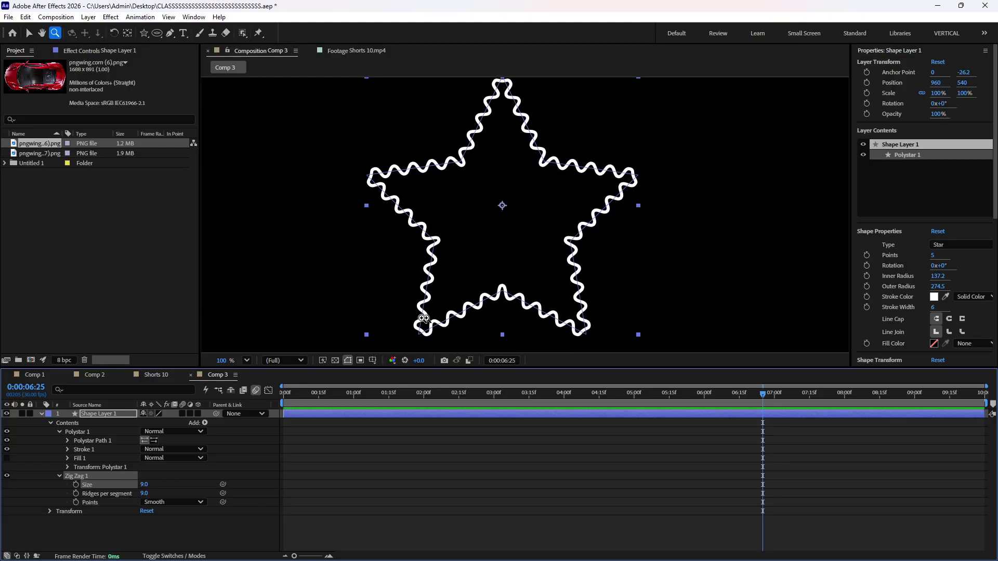
- Delete the Zig Zag operator from the star
key(v)
click(97, 467)
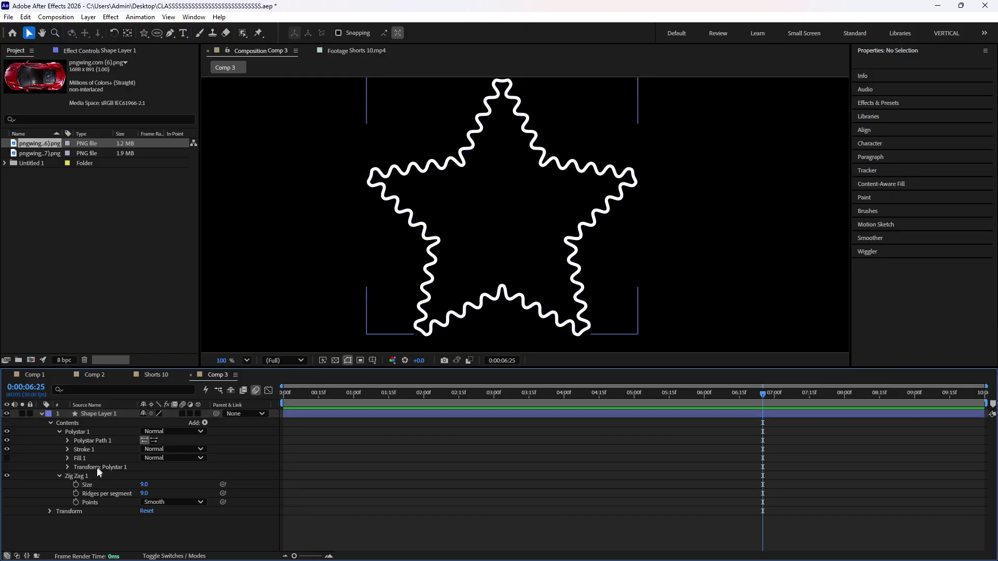
click(98, 473)
key(Delete)
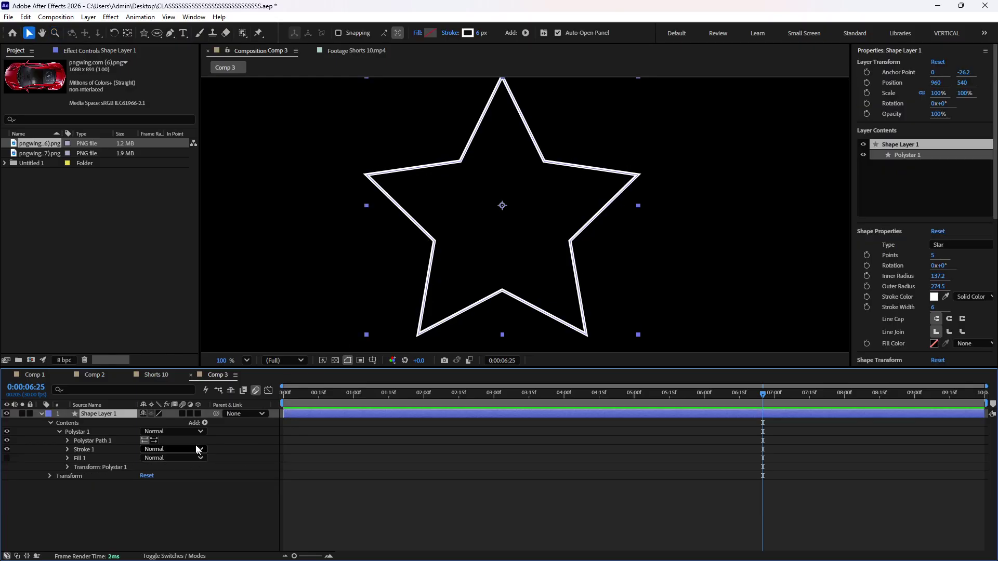
- Delete the star shape layer and fit the empty composition in view
click(204, 423)
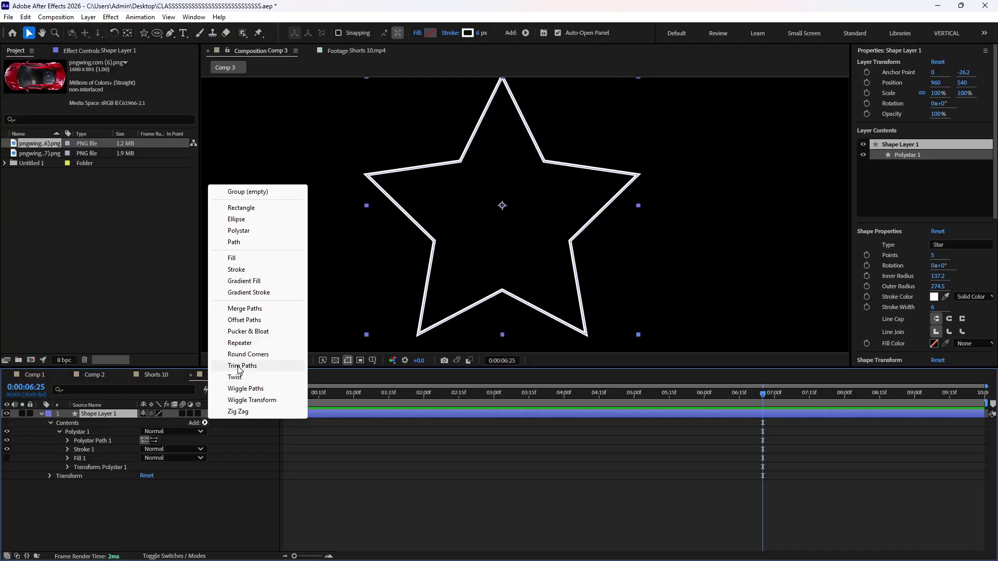
click(260, 494)
click(117, 417)
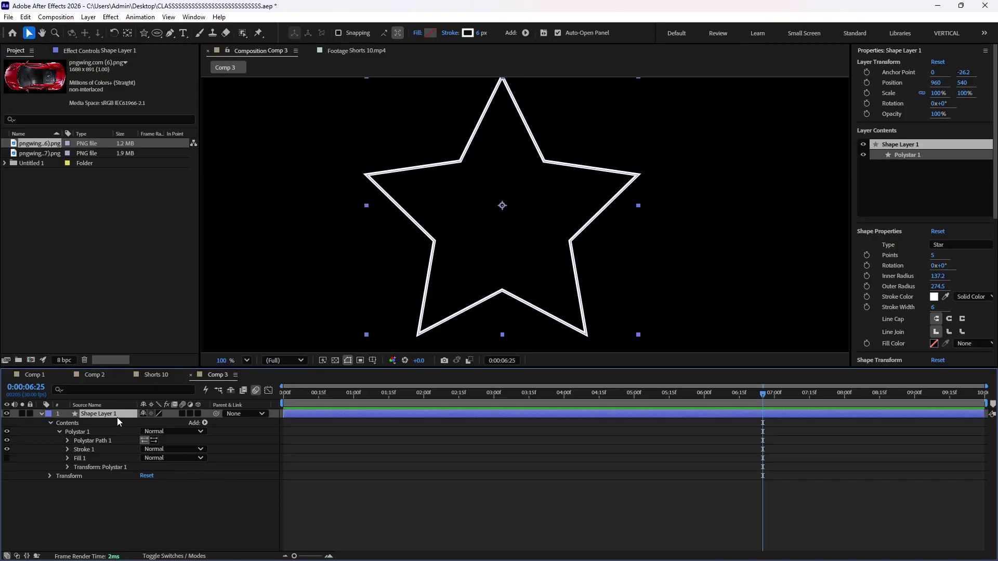
key(Delete)
key(shift+slash)
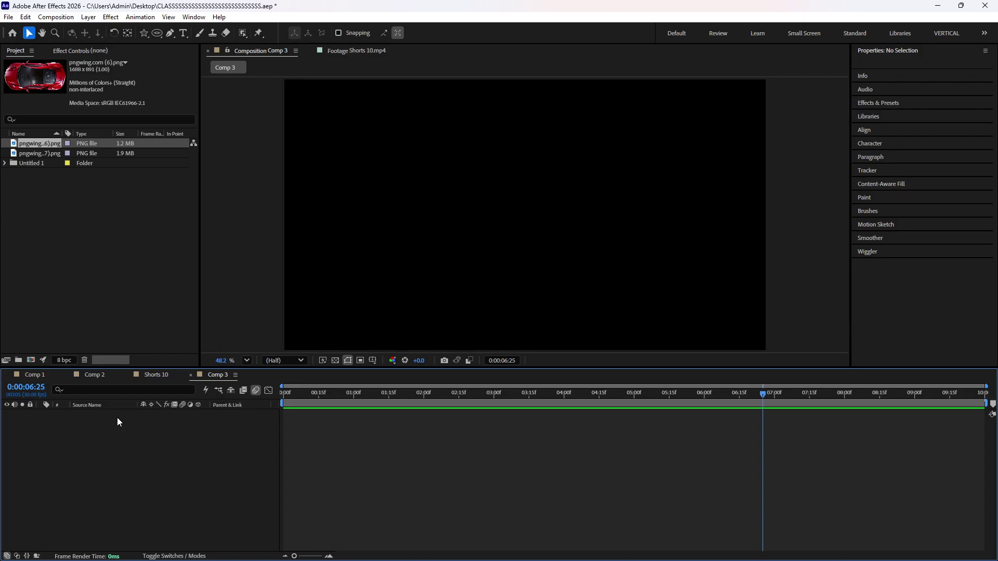
- Draw an open three-point curved path across the composition with the Pen tool, using a 6 px white stroke, and deselect it
click(168, 34)
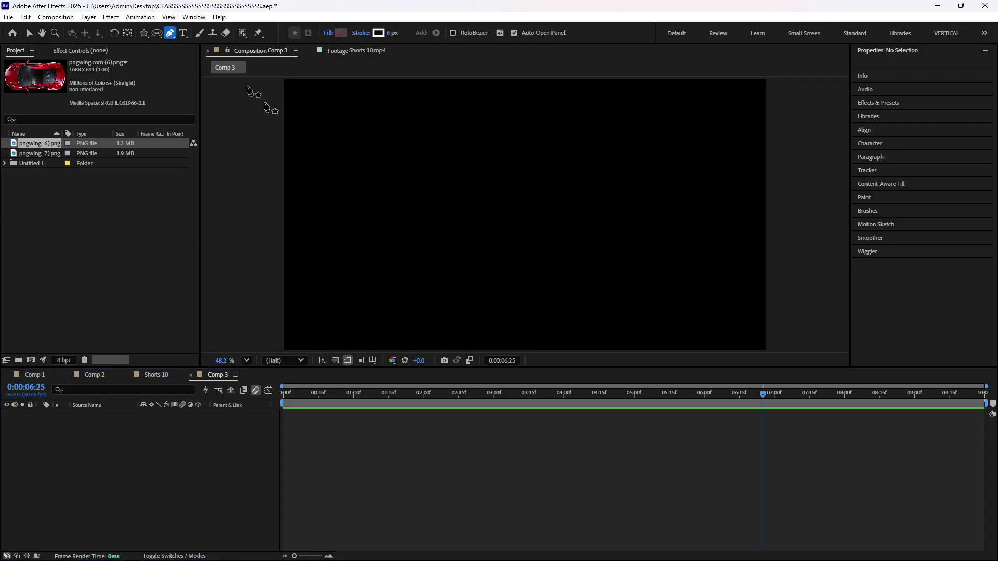
click(299, 180)
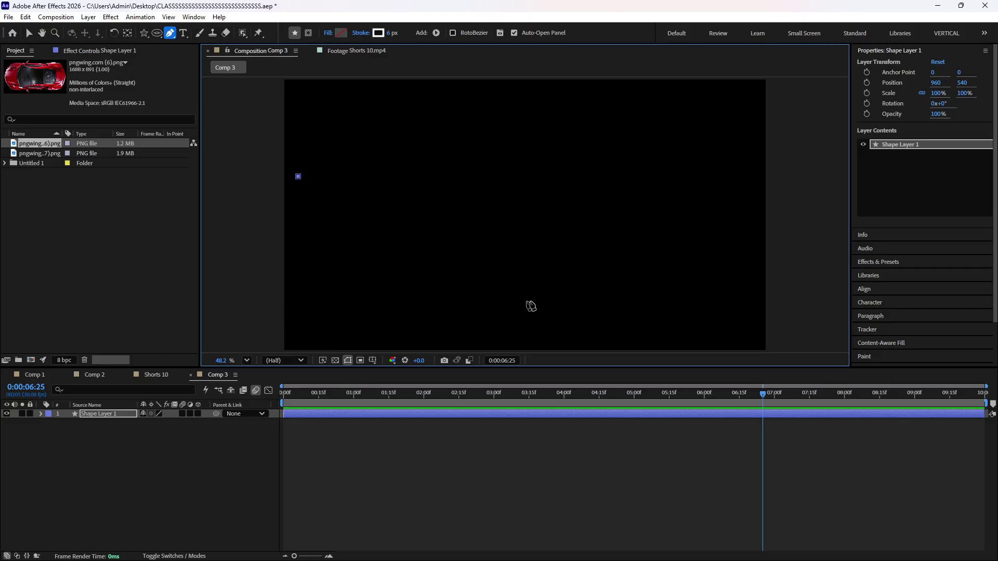
drag(640, 275, 705, 149)
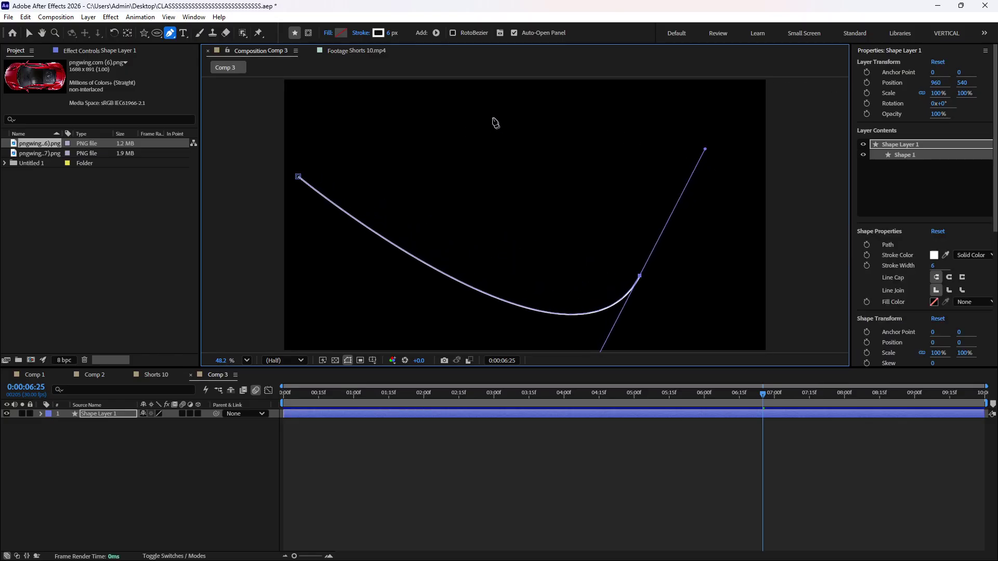
drag(492, 116, 364, 147)
click(325, 508)
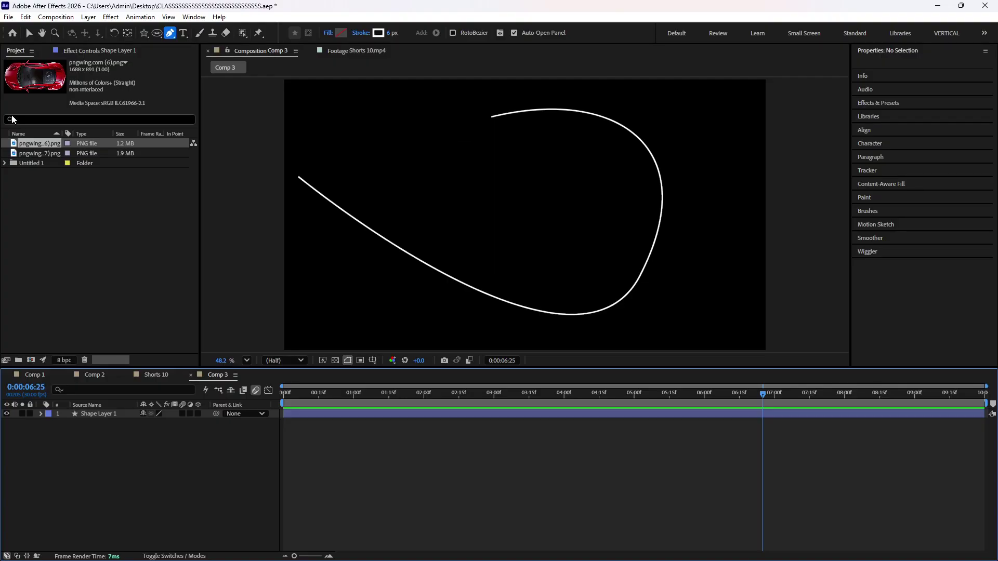
- Add a Trim Paths operator to the curve's shape layer and expand its properties
click(41, 415)
click(40, 414)
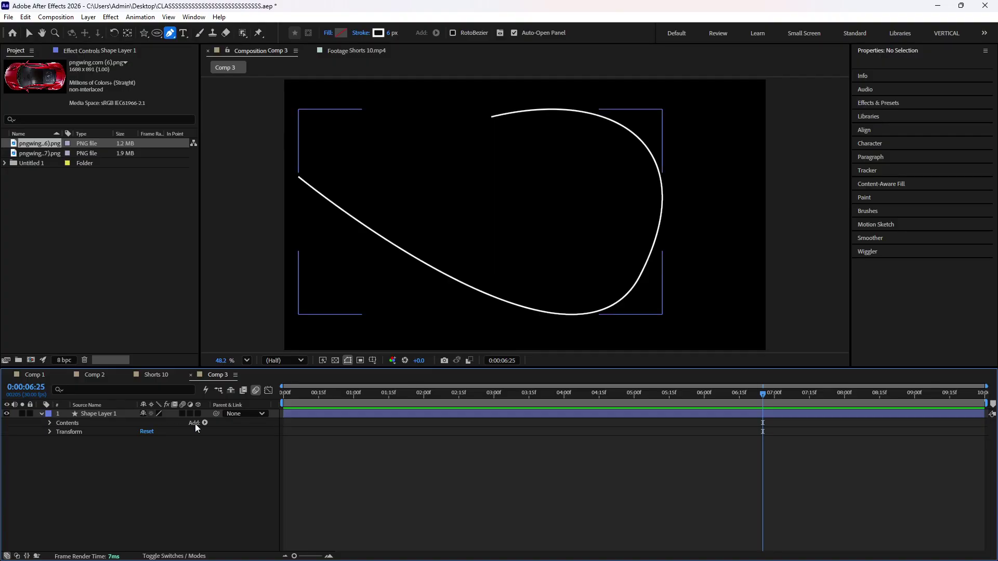
click(204, 423)
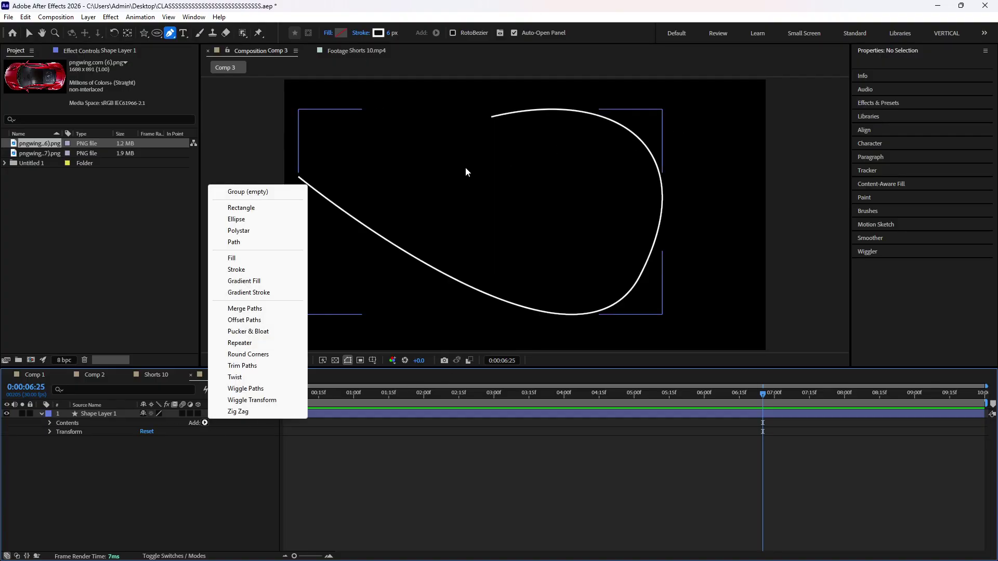
click(240, 366)
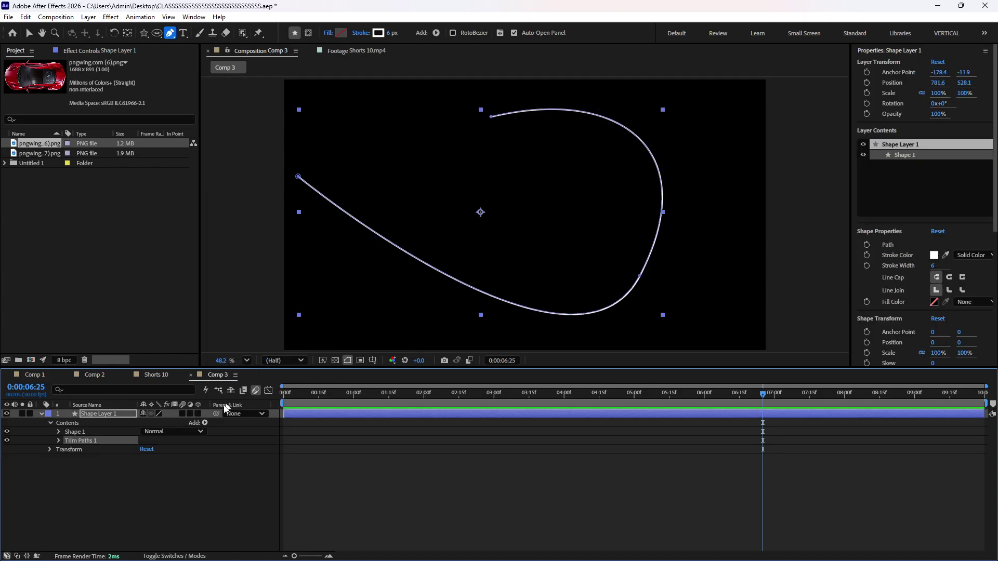
click(58, 440)
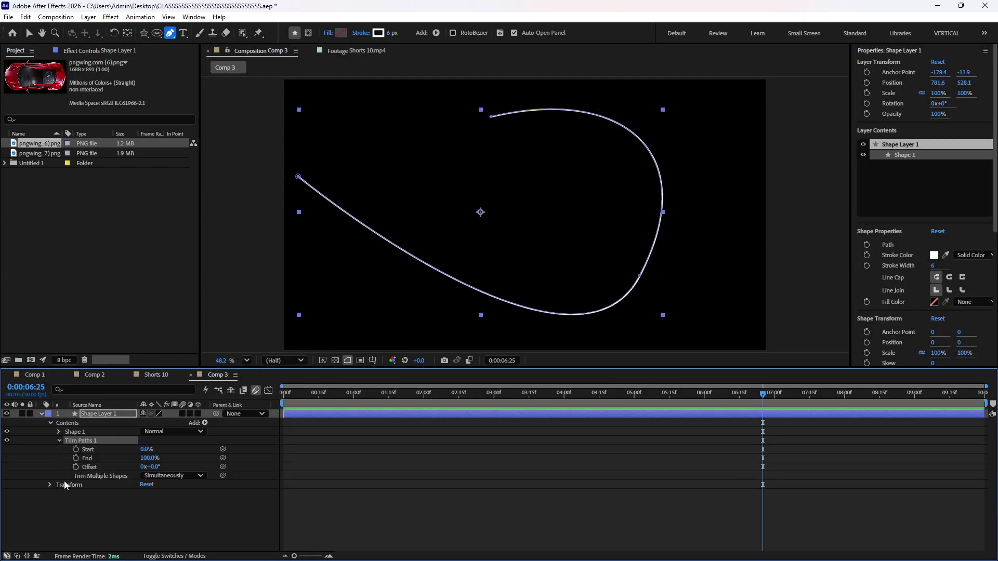
- Set the End value of the curve's Trim Paths to 0%
click(100, 456)
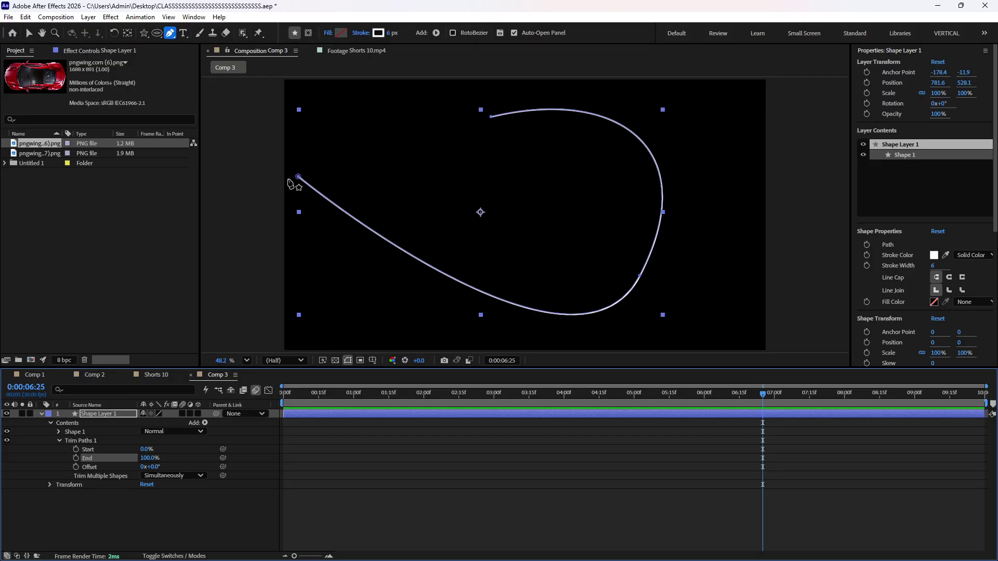
click(90, 467)
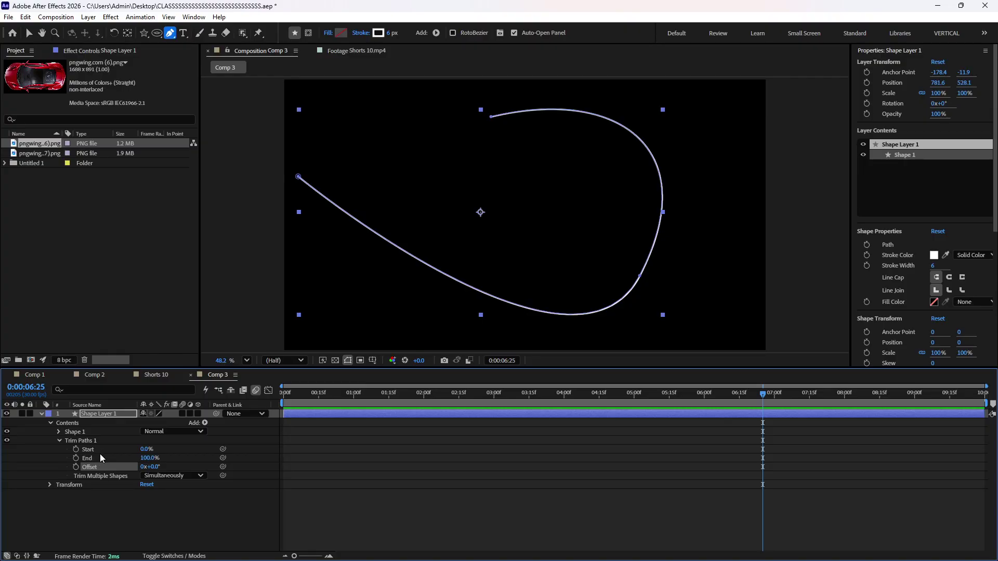
click(97, 457)
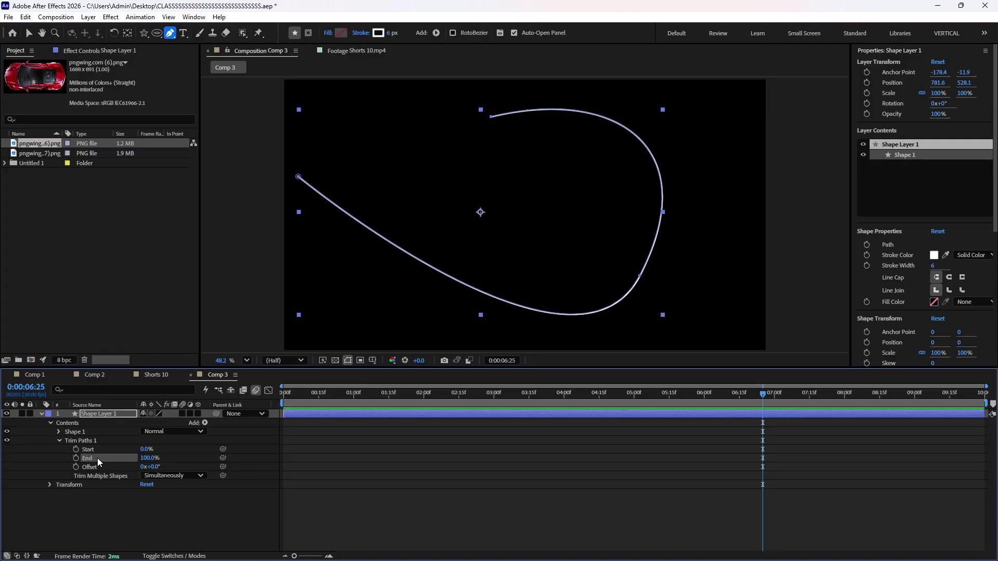
drag(154, 460, 98, 463)
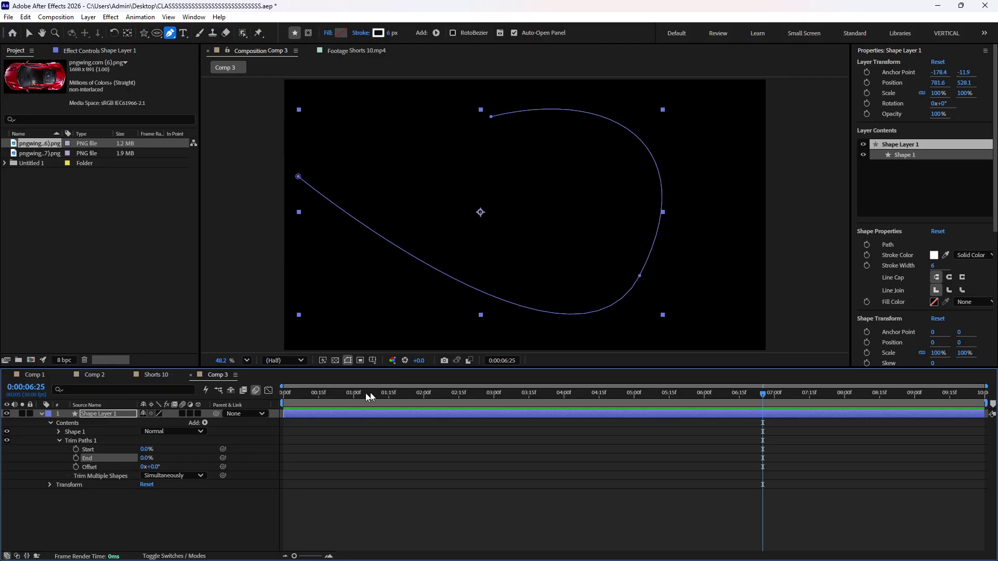
- Keyframe the Trim Paths End from 0% at the first frame to 100% just before one second, and play it back
key(Home)
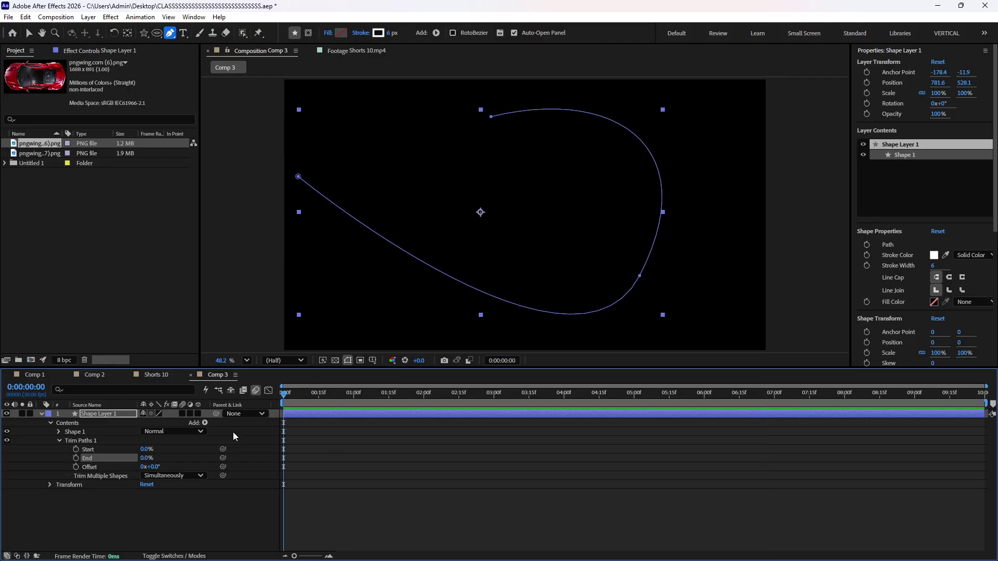
click(75, 458)
drag(300, 394, 348, 398)
drag(145, 458, 208, 460)
key(Home)
key(space)
key(ctrl+shift+h)
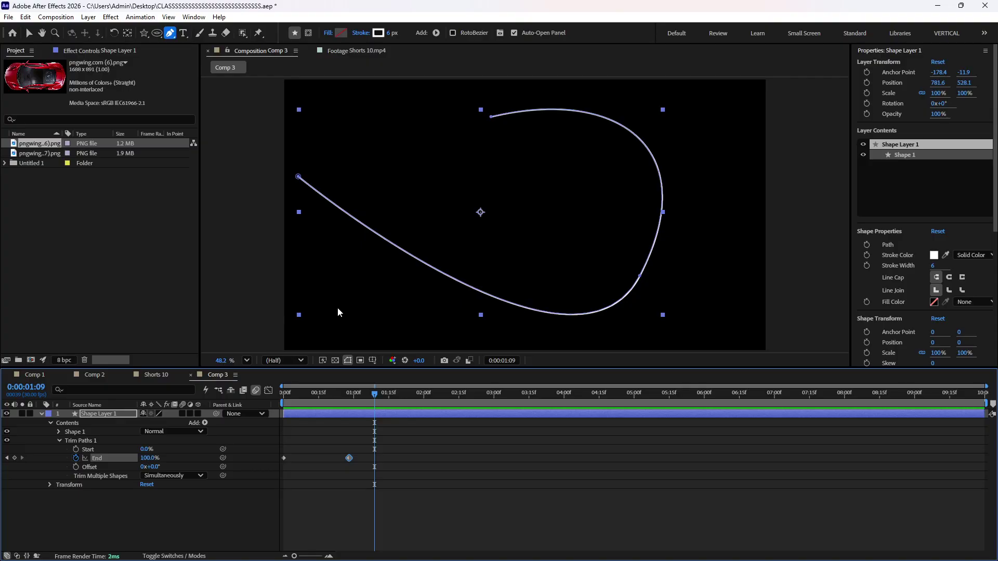
- Slow the line's reveal by moving the 100% End keyframe to 0:00:02:01, and preview the animation
click(123, 415)
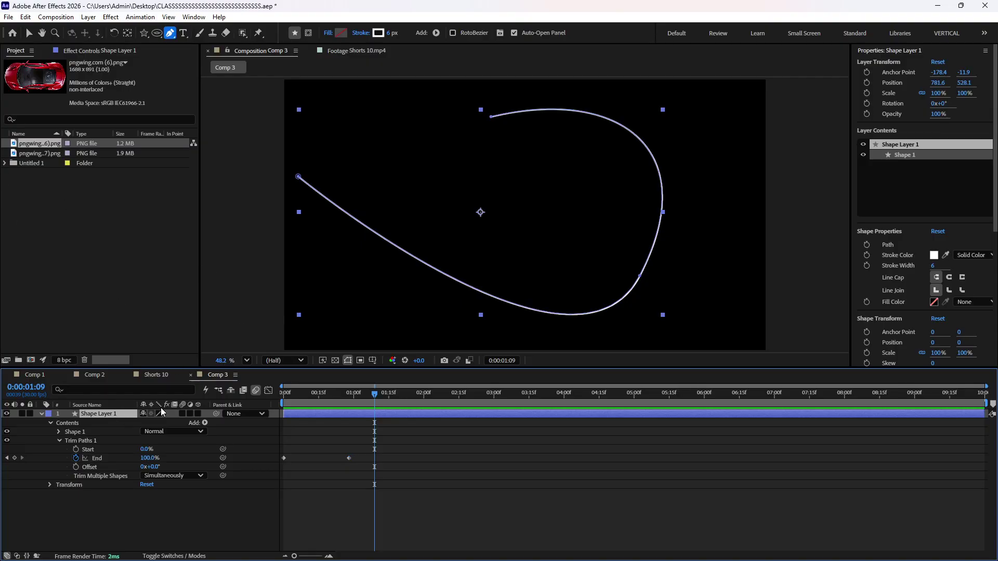
drag(349, 458, 426, 458)
key(space)
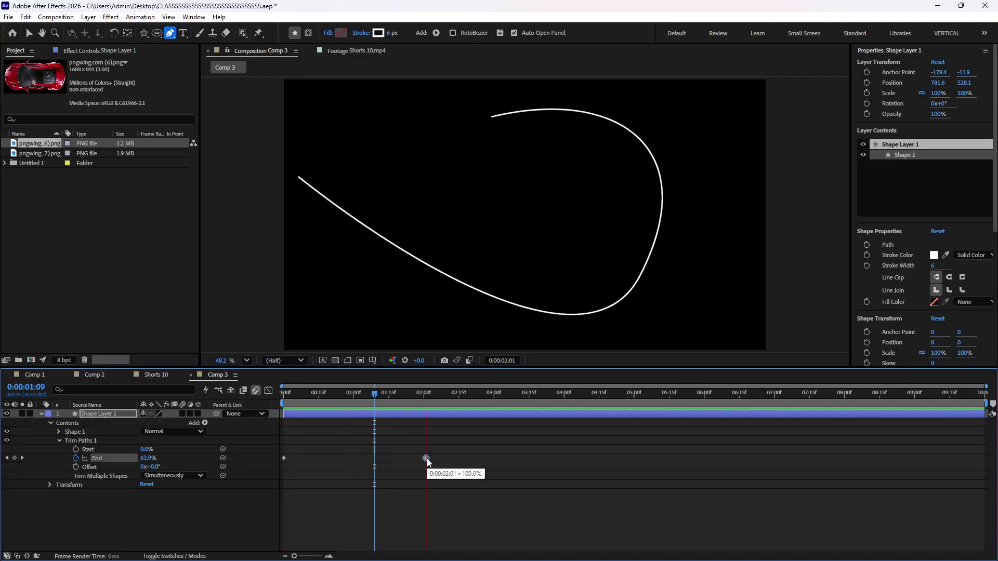
key(space)
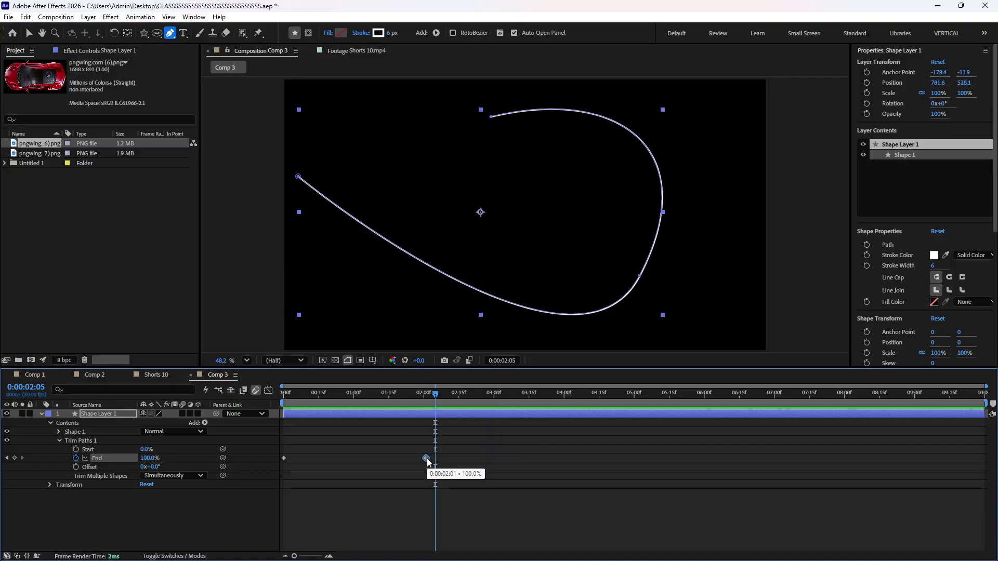
key(space)
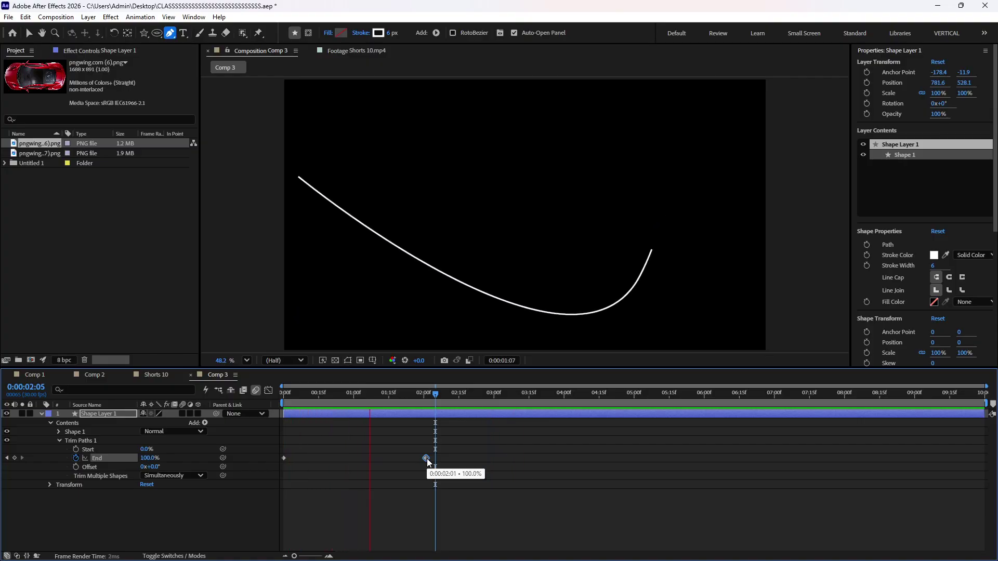
key(j)
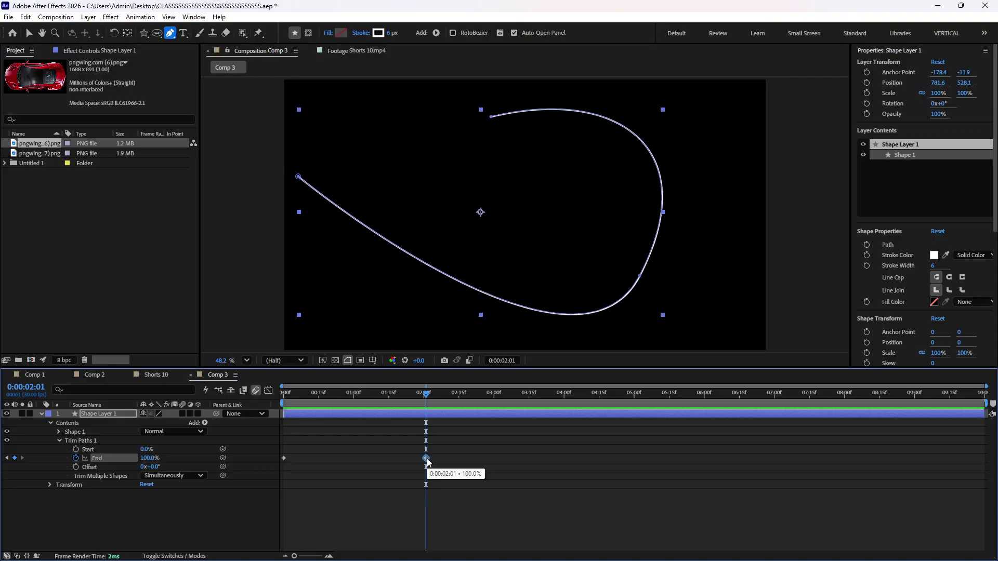
- Speed up the line's reveal by moving the 100% End keyframe to just before 15 frames, and preview it
drag(427, 458, 314, 451)
key(space)
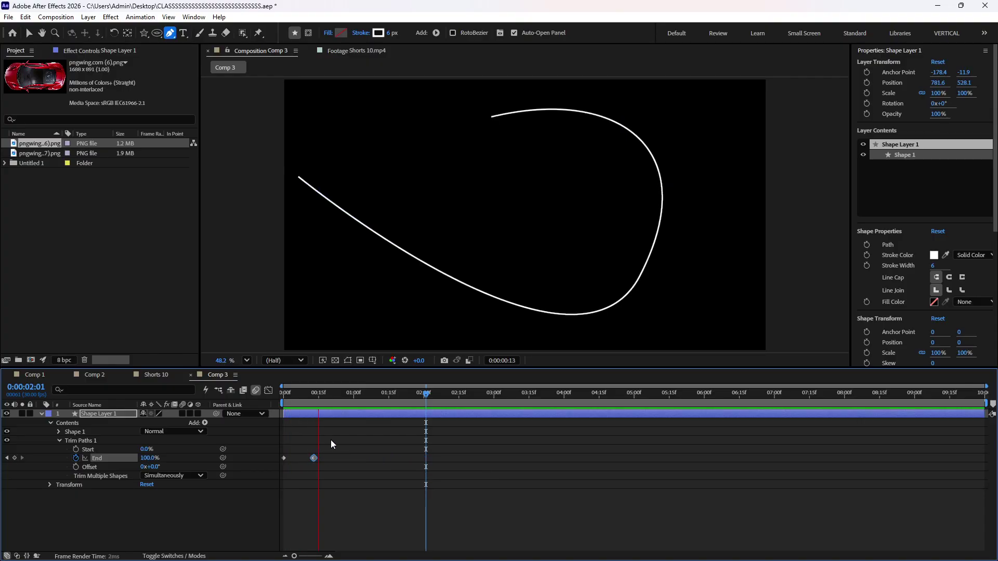
key(space)
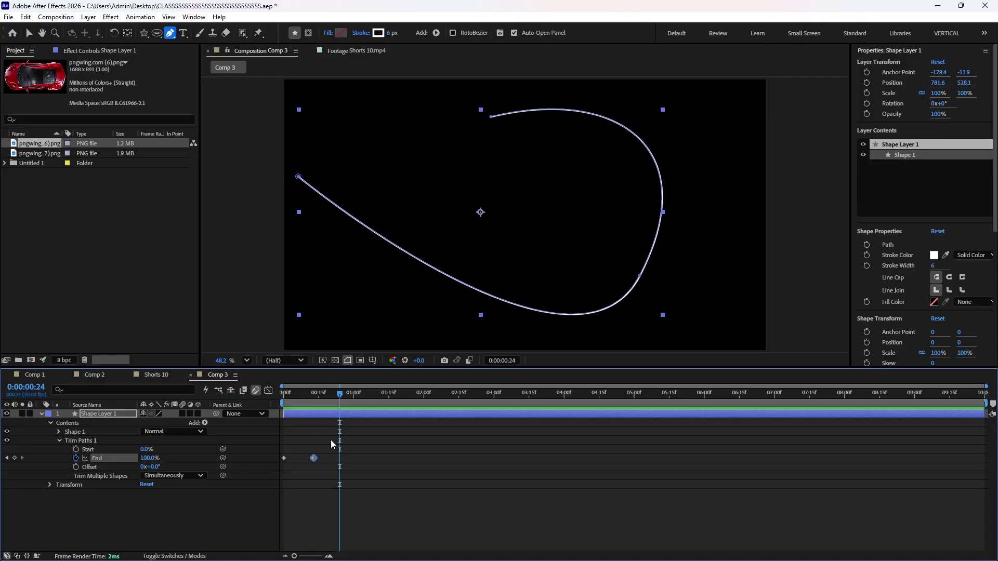
- Delete the shape layer containing the trimmed curve
click(330, 439)
click(112, 413)
key(Delete)
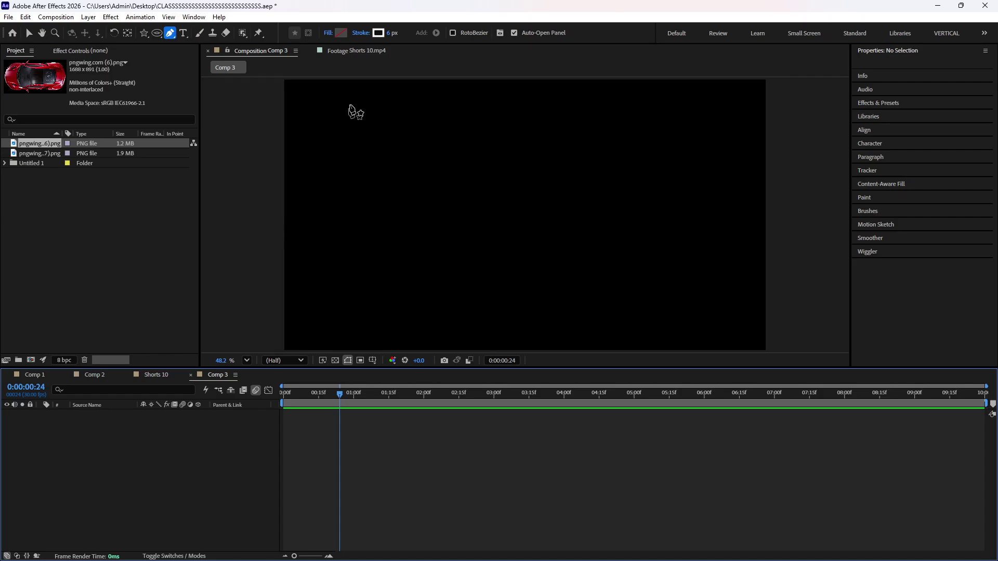
- Set the stroke width to 17 px and draw an open Pen path of straight segments criss-crossing the whole composition, with turning points outside the frame
drag(390, 33, 416, 148)
scroll(416, 148, down, 1)
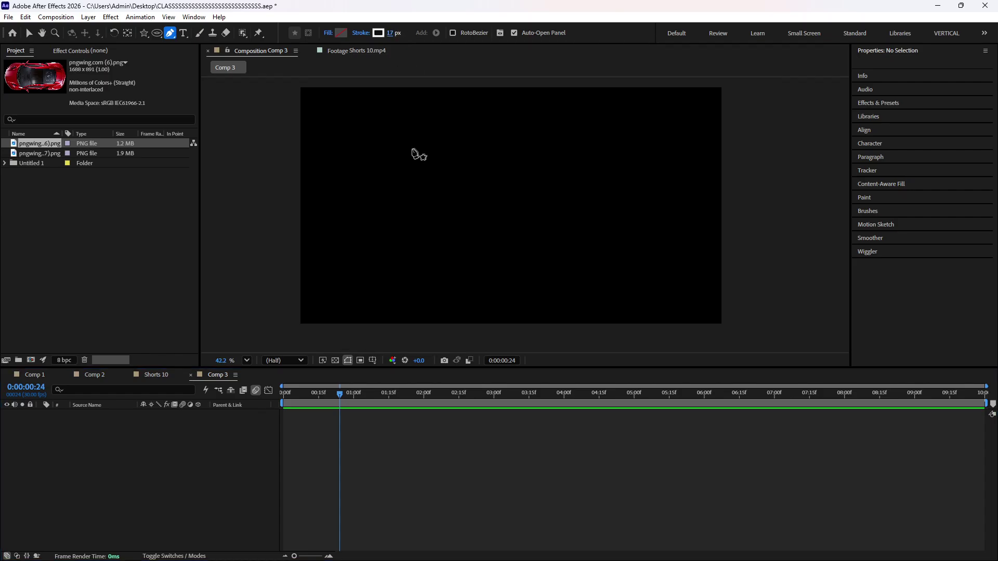
drag(497, 214, 499, 224)
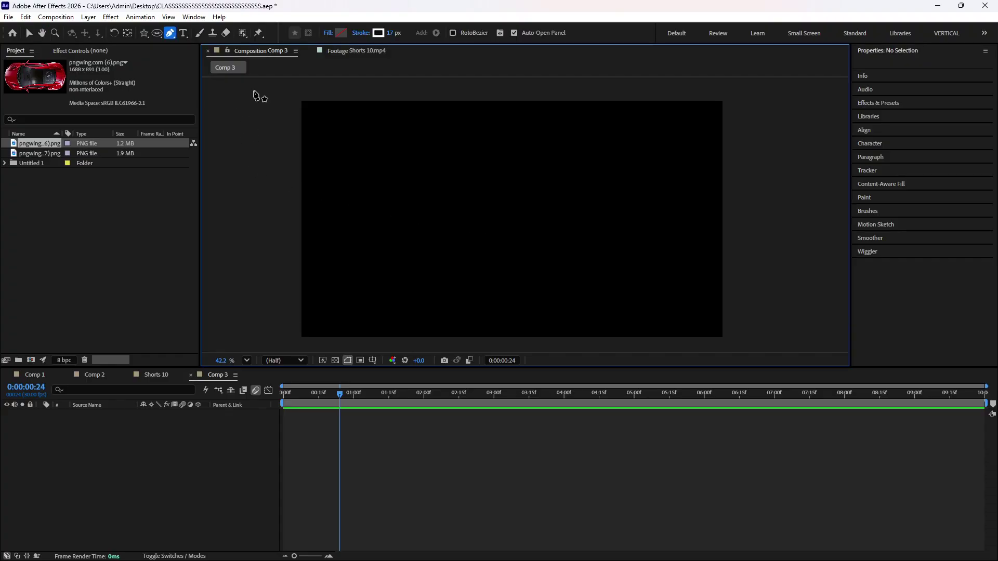
click(269, 83)
click(560, 343)
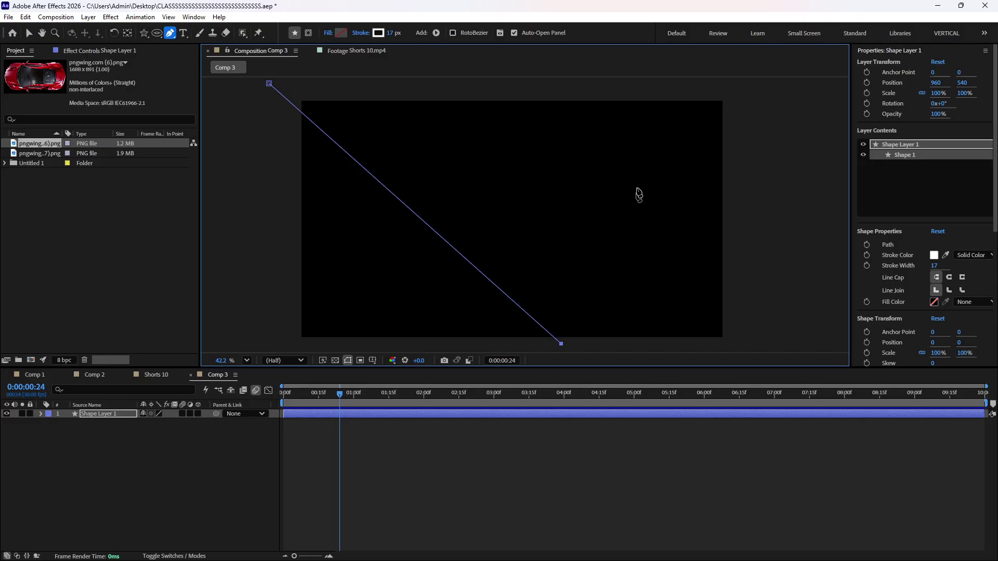
click(668, 87)
click(235, 188)
click(749, 188)
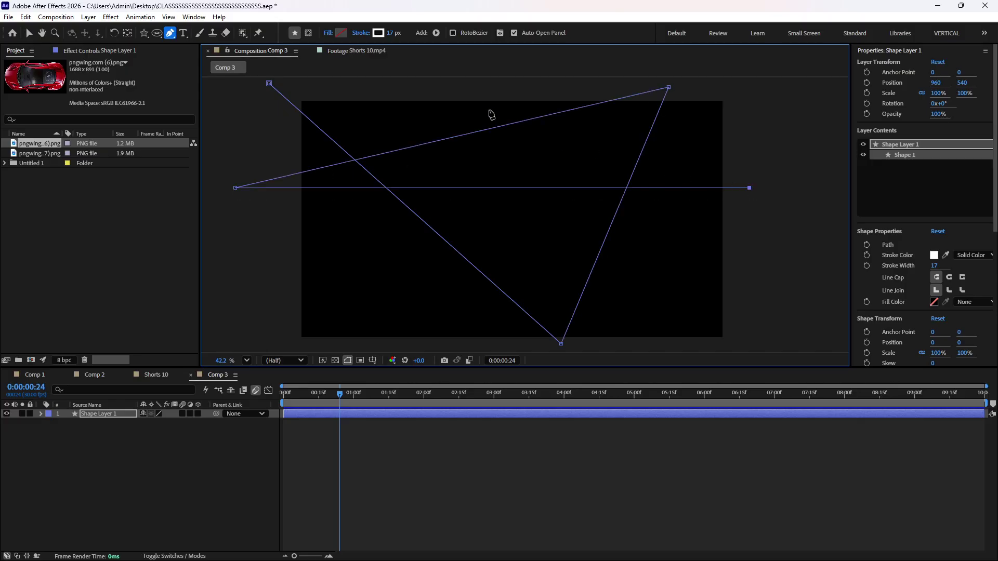
click(439, 81)
click(360, 344)
click(778, 256)
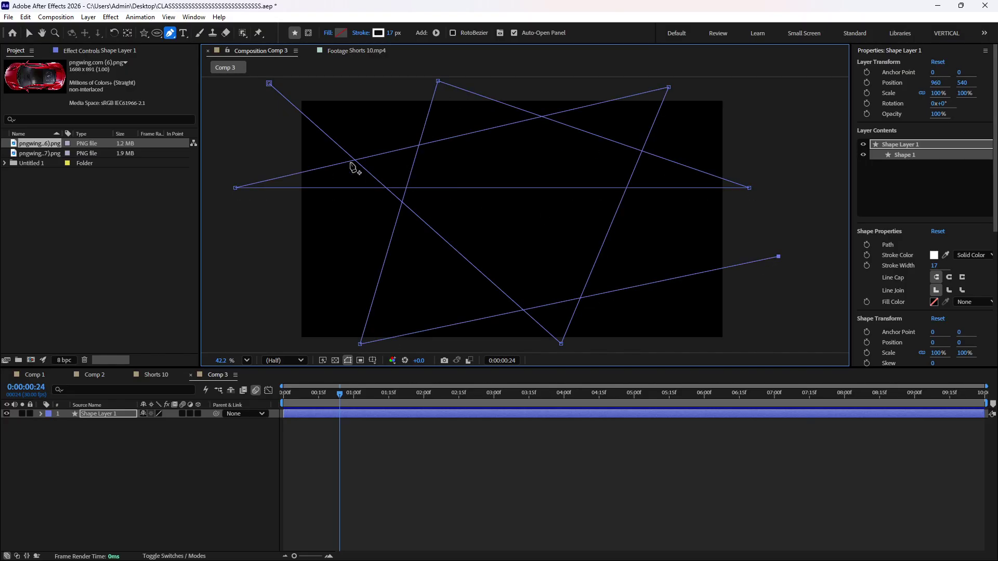
click(243, 136)
click(749, 111)
click(257, 264)
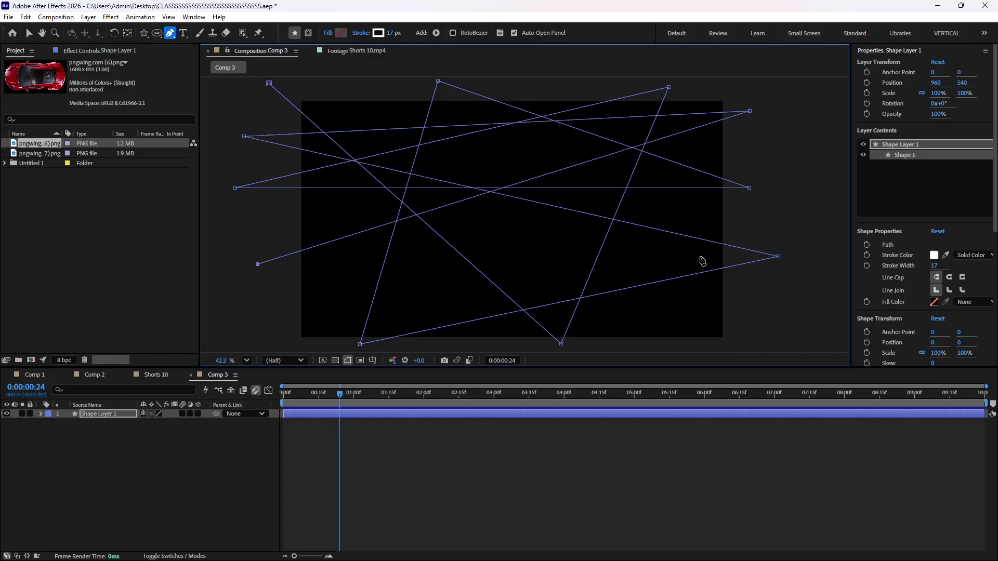
click(810, 217)
click(221, 320)
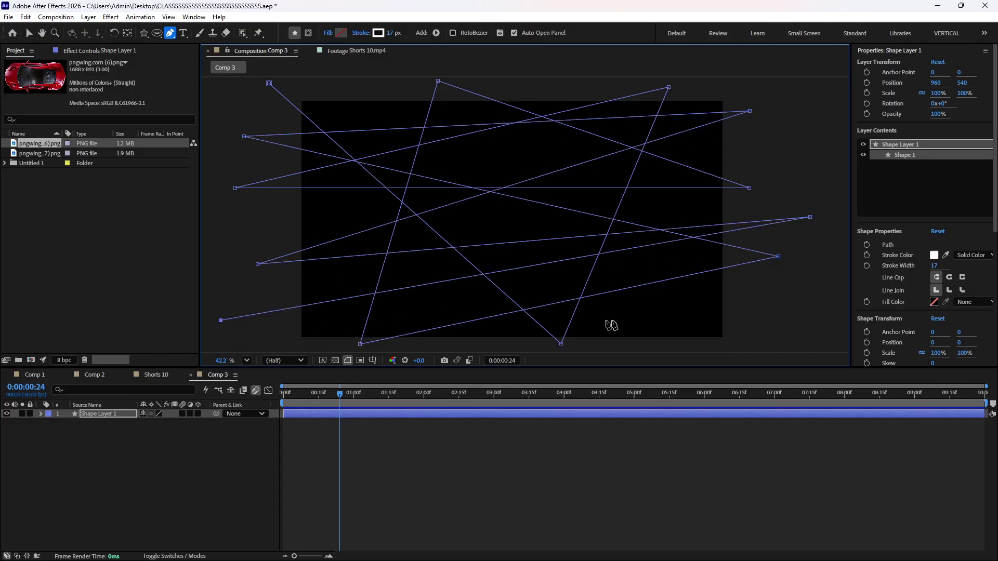
click(771, 319)
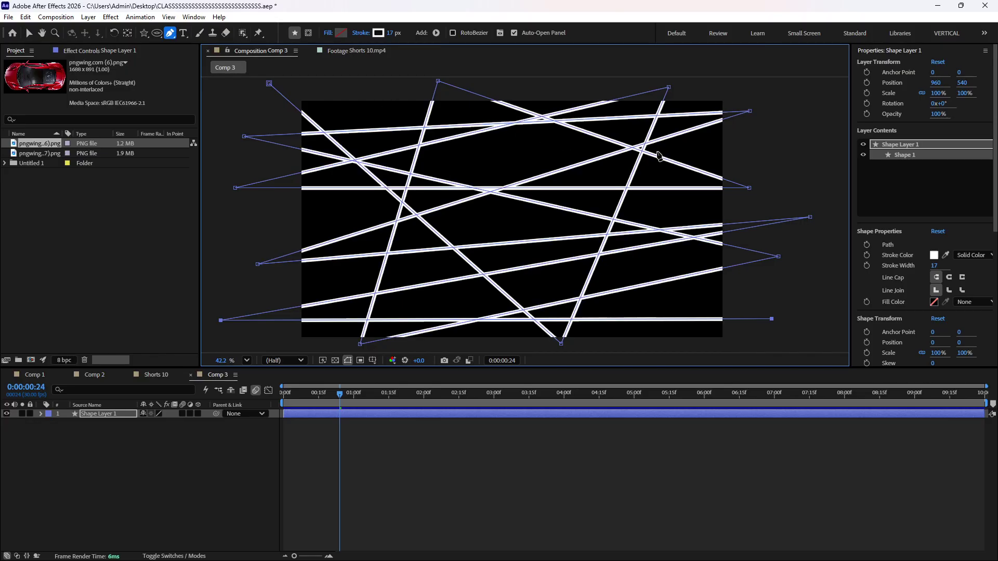
click(365, 84)
click(274, 235)
click(752, 153)
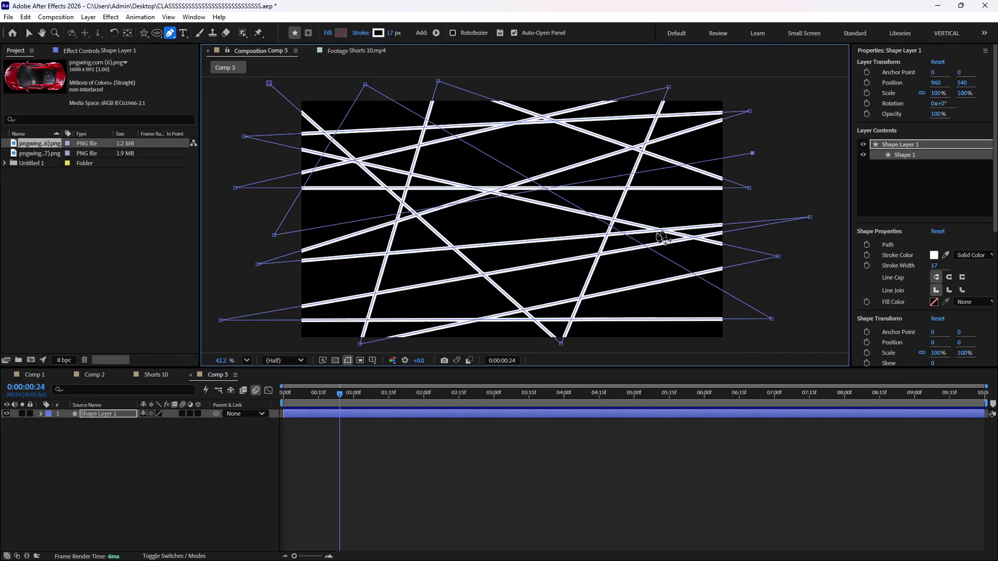
click(481, 340)
click(229, 229)
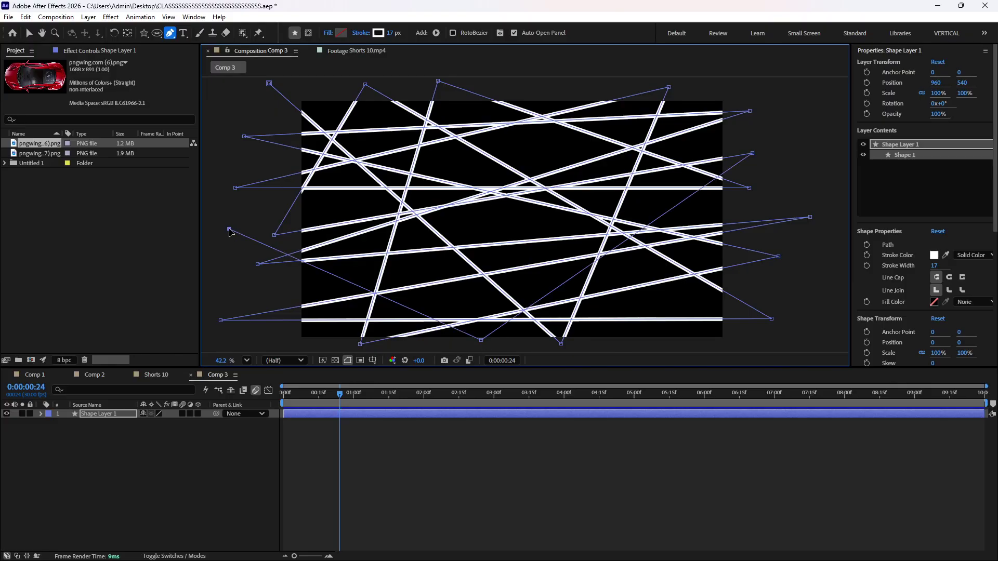
click(811, 281)
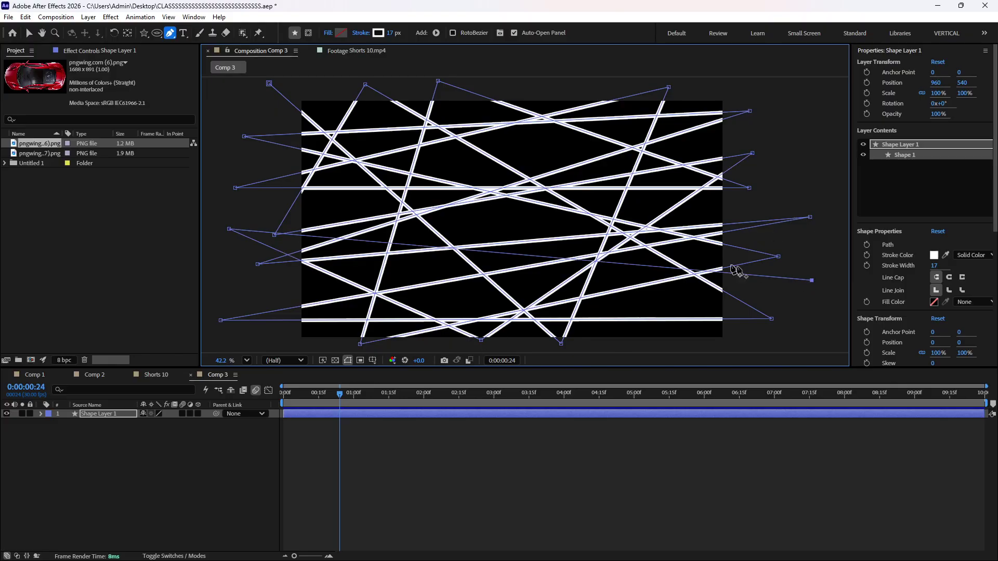
click(518, 85)
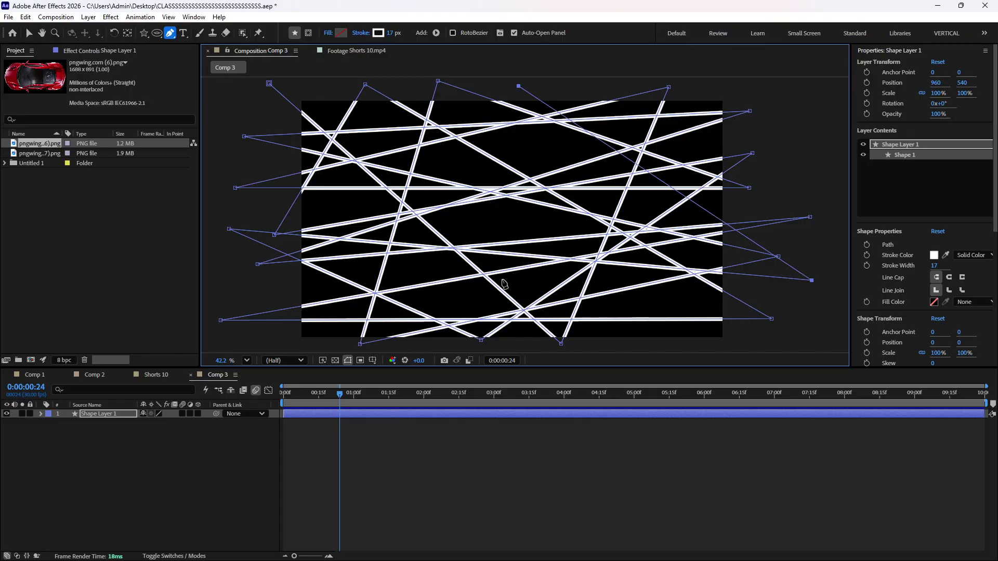
click(518, 344)
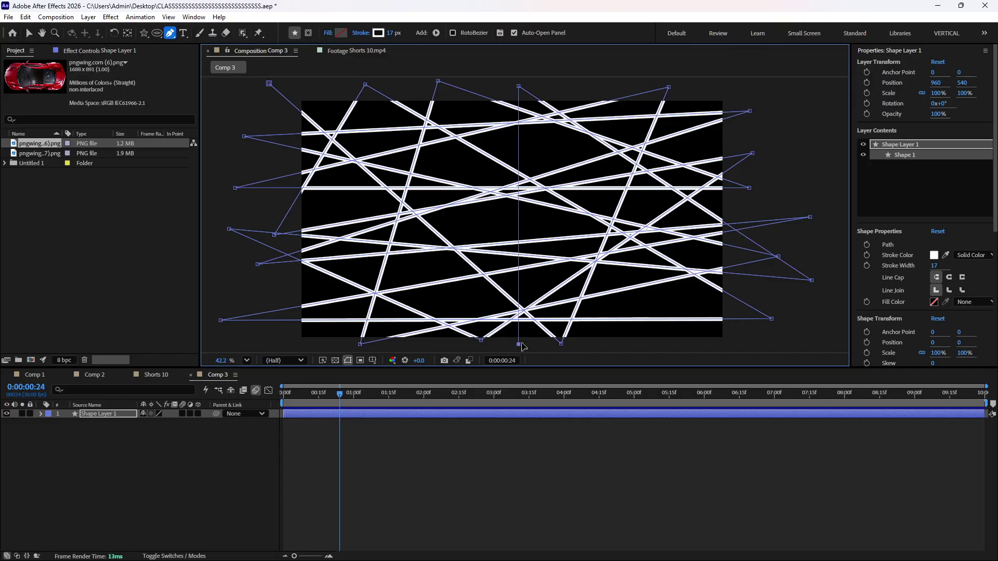
click(754, 200)
click(271, 201)
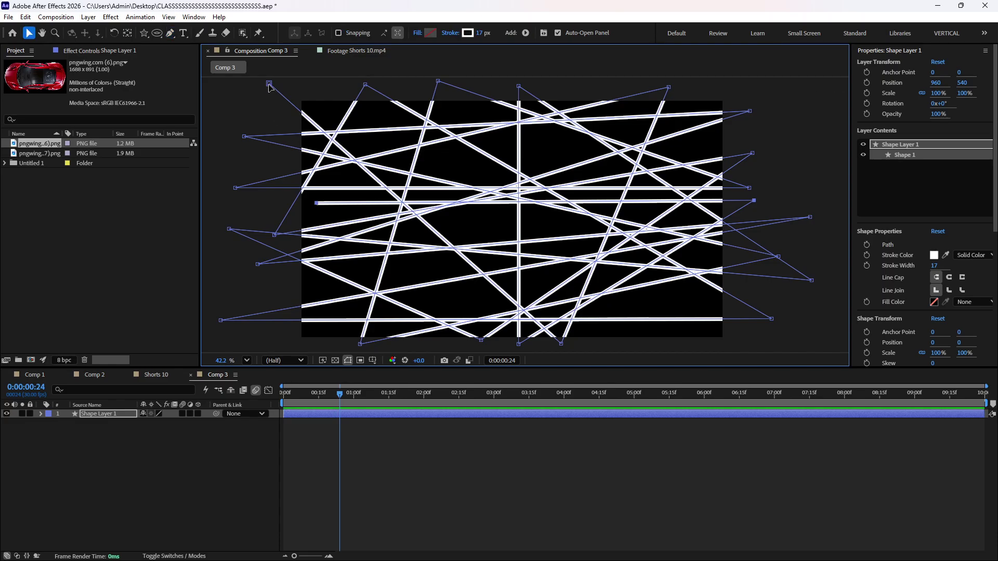
- Move the path's starting point just inside the composition's upper-left corner
key(v)
drag(270, 84, 320, 119)
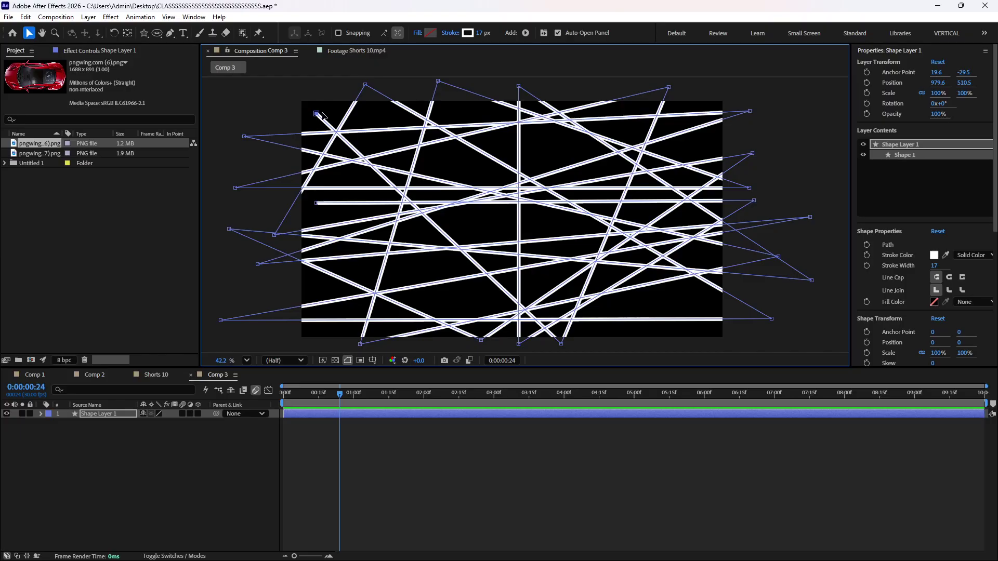
scroll(322, 116, up, 2)
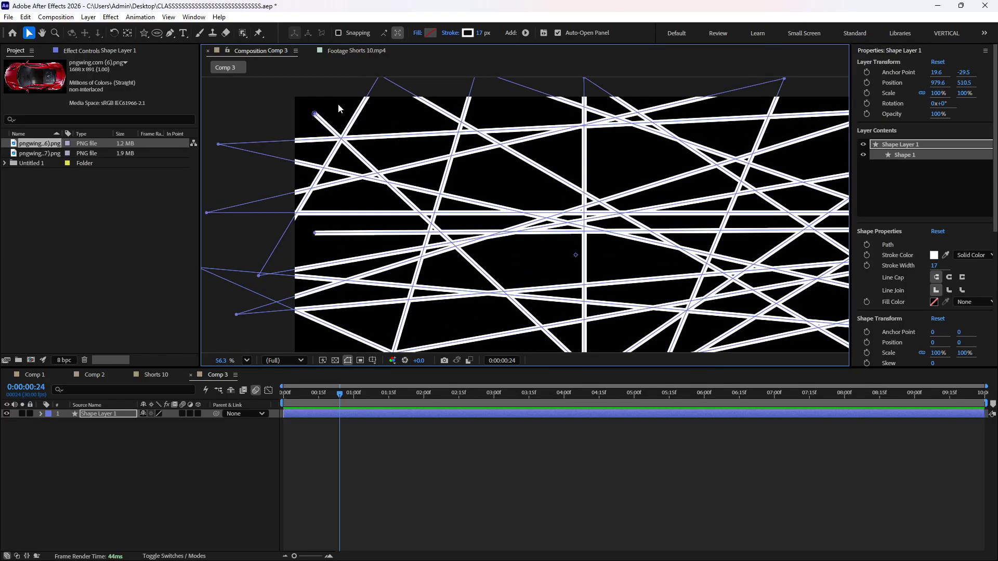
click(285, 105)
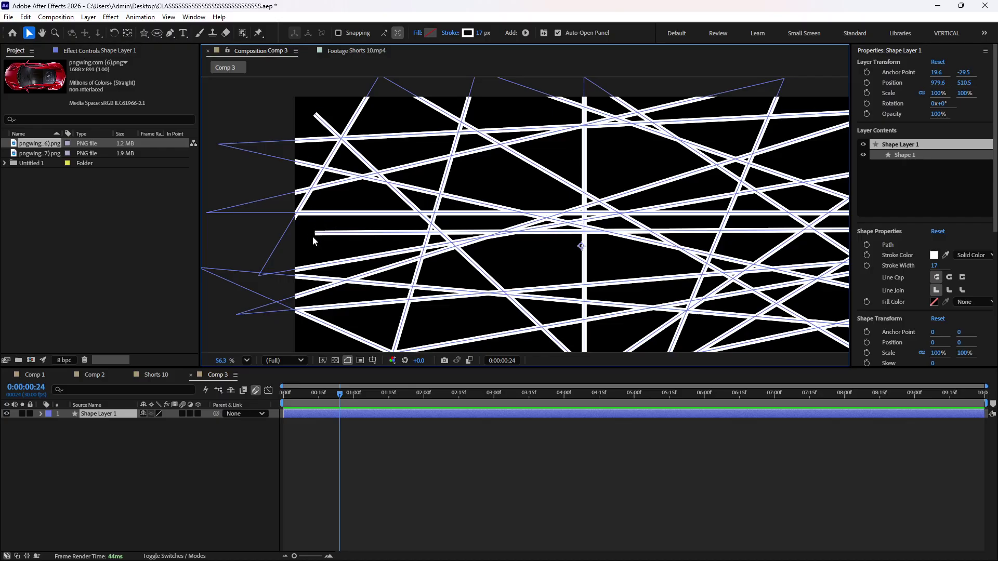
- Find the stroke's Taper properties and set the taper Start Length to 100%
click(109, 390)
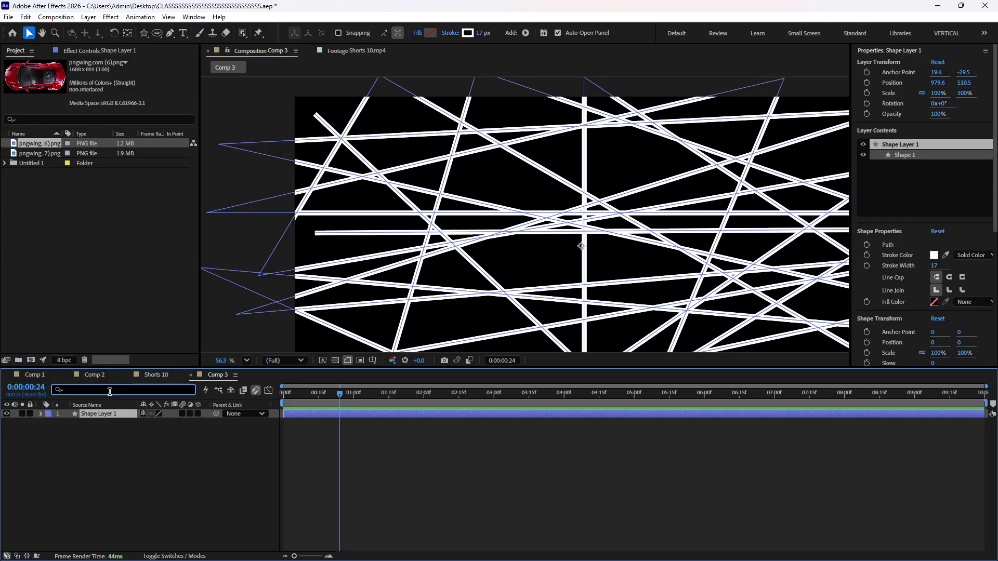
text(taper)
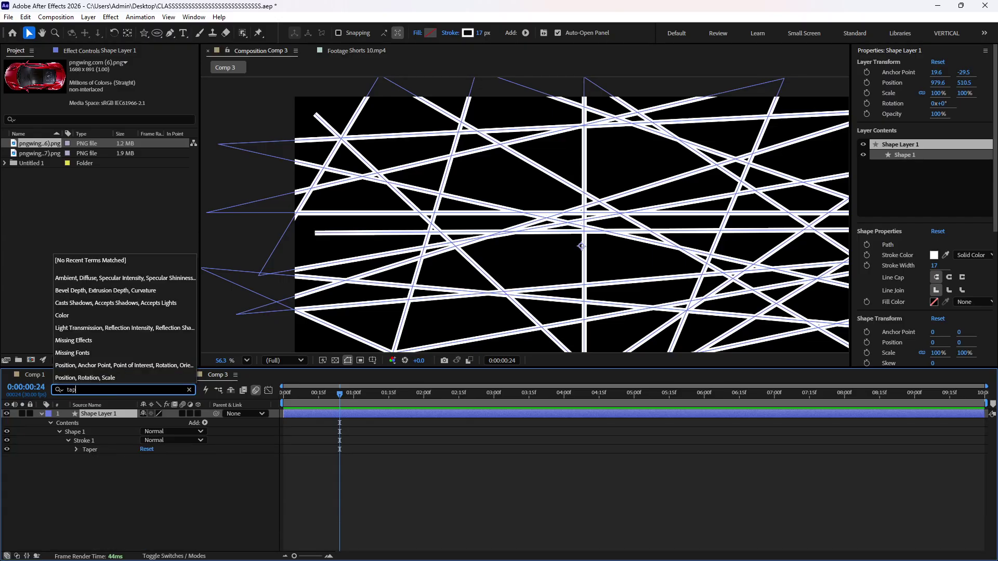
click(77, 450)
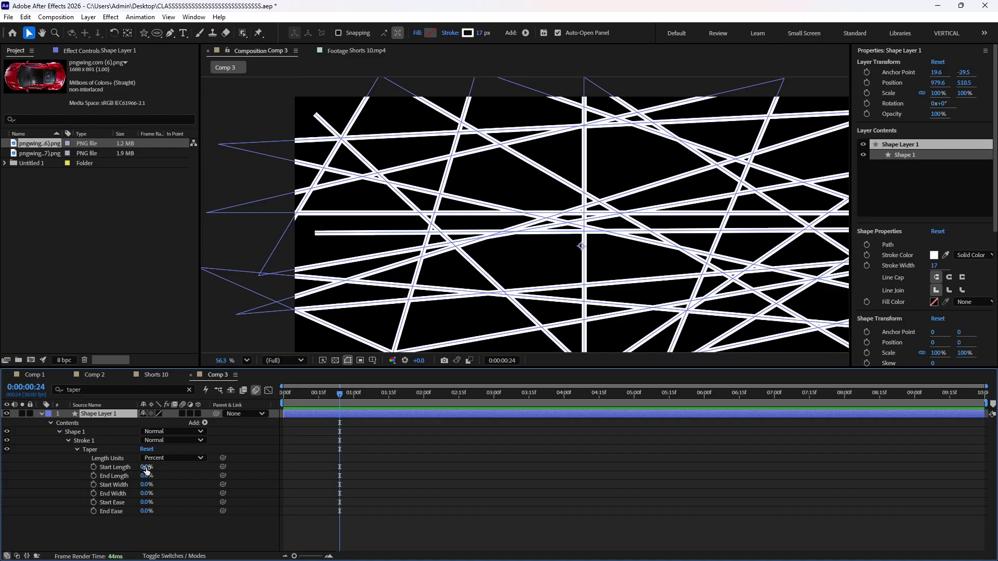
mouse_move(147, 467)
mouse_down()
mouse_move(193, 466)
mouse_move(21, 477)
mouse_move(94, 476)
mouse_up()
click(522, 353)
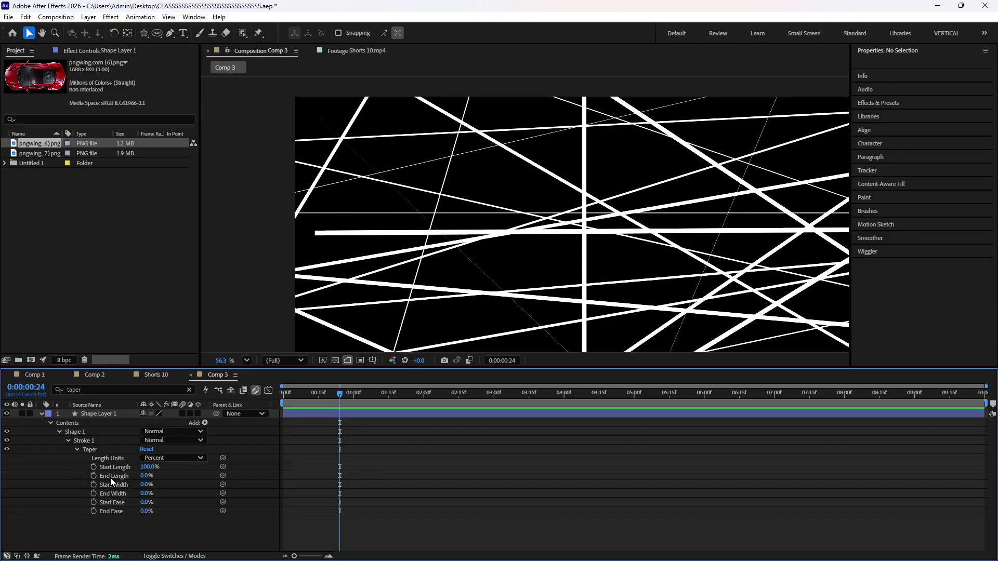
click(50, 422)
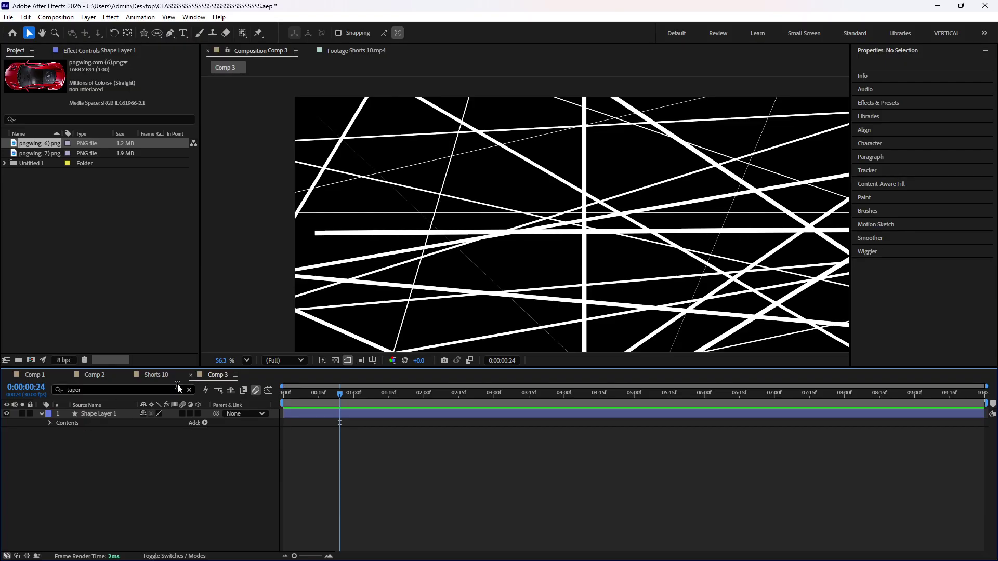
- Find the Line Cap property of the shape layer's stroke and set it to Round Cap
click(99, 414)
click(95, 390)
double_click(95, 391)
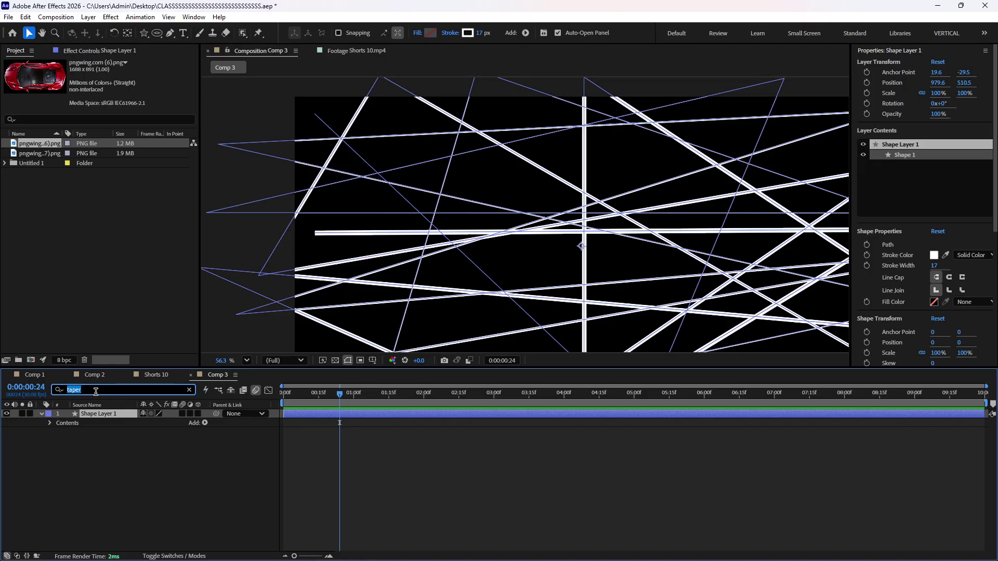
text(ca)
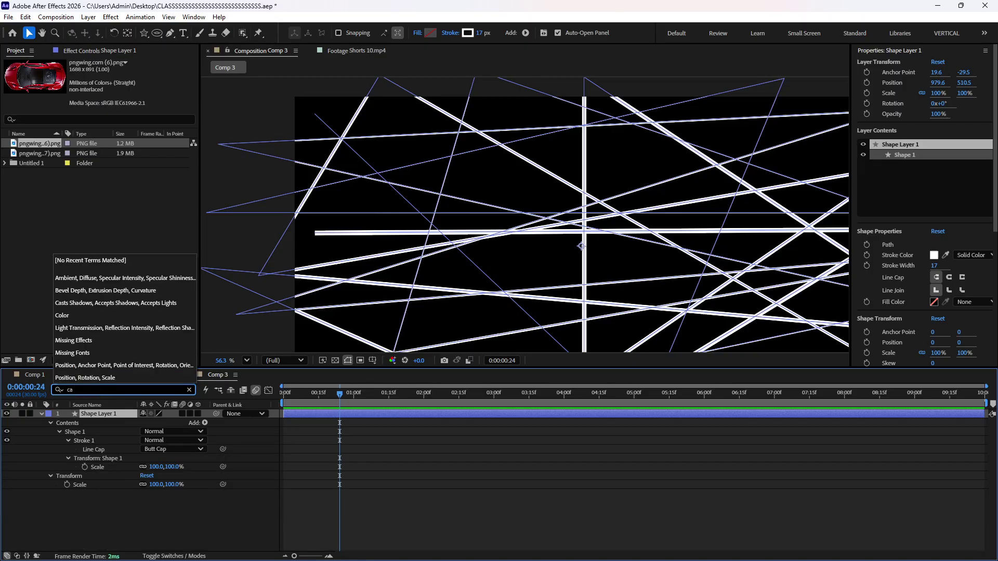
text(p)
click(154, 449)
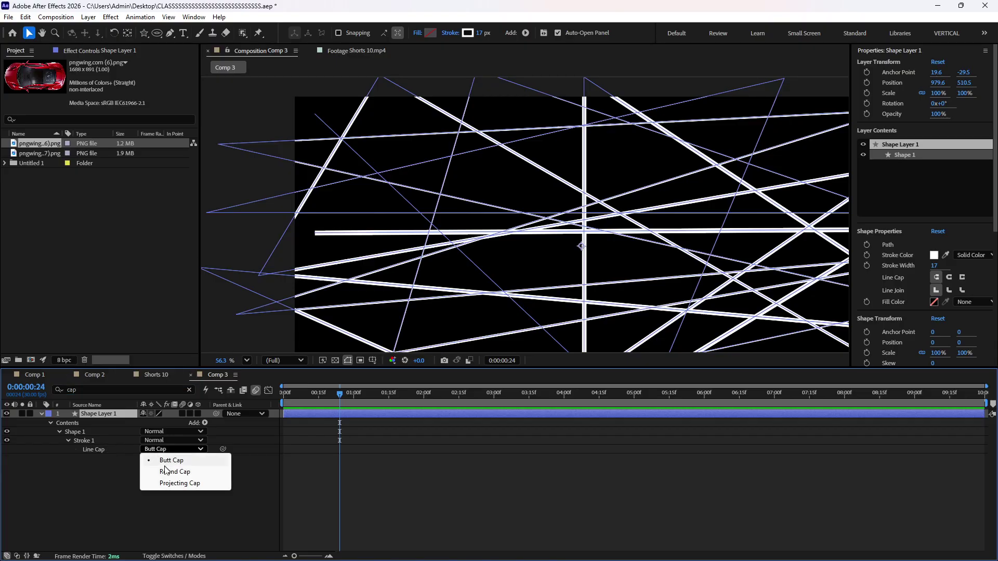
click(166, 471)
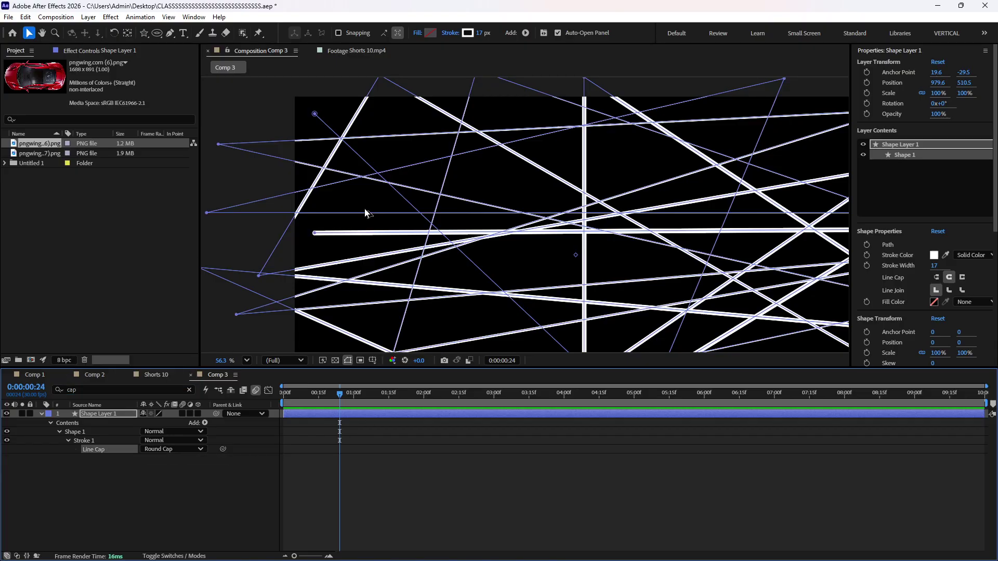
- Move both end points of the path outside the composition's left edge
click(315, 234)
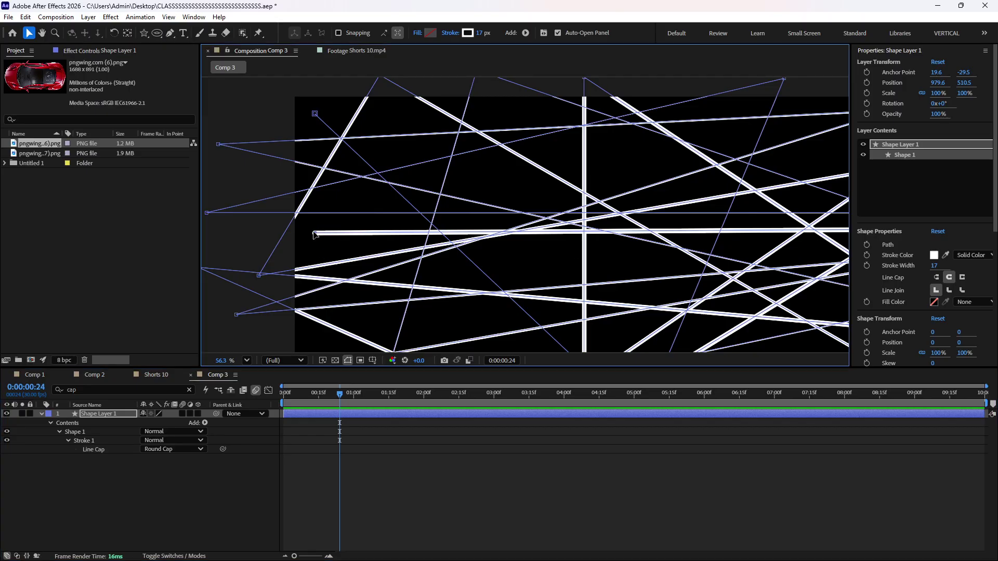
drag(315, 235, 279, 239)
drag(314, 114, 285, 89)
click(382, 494)
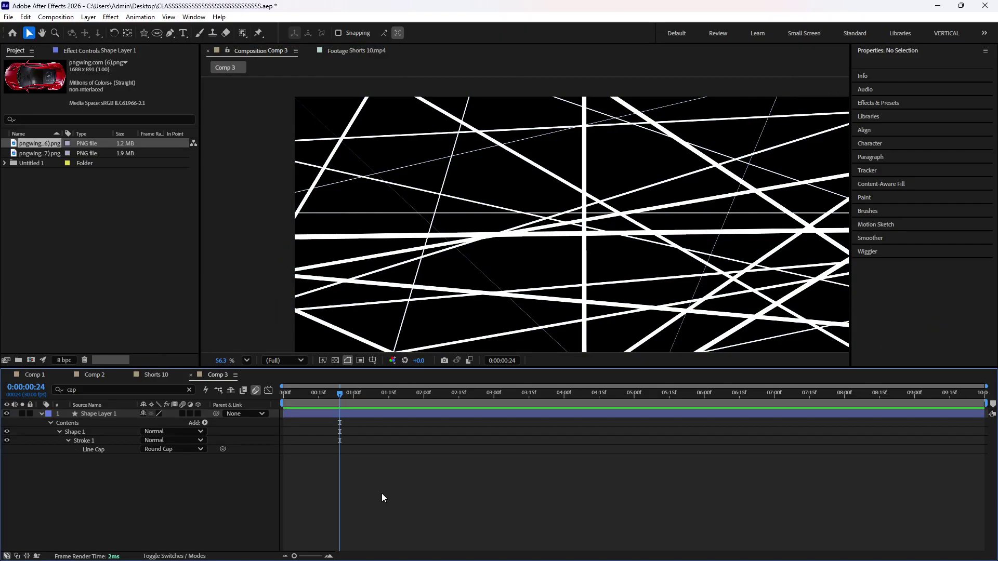
key(shift+slash)
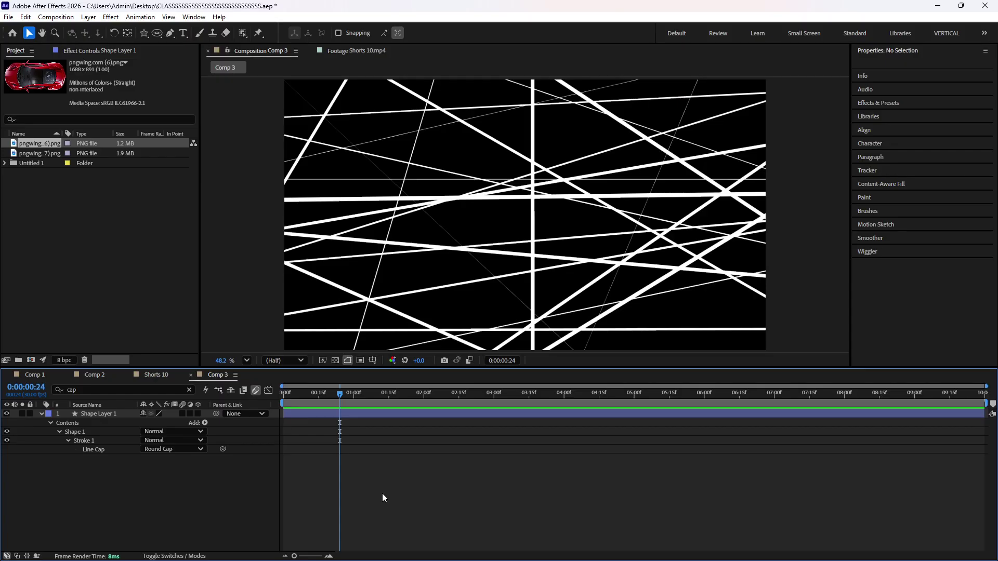
- Add a Trim Paths operator to the criss-crossing shape layer, with the playhead at the first frame
key(Home)
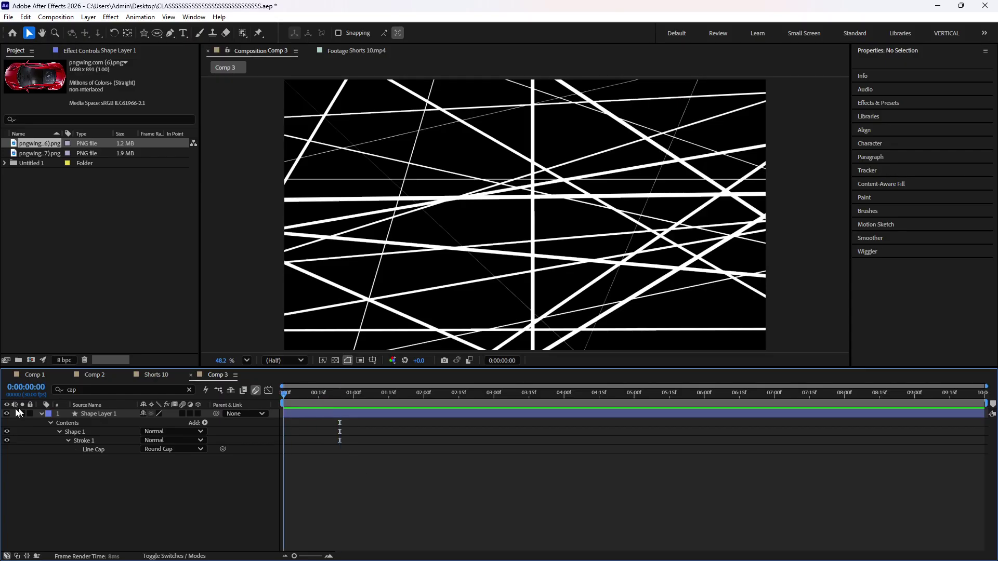
click(49, 423)
click(205, 423)
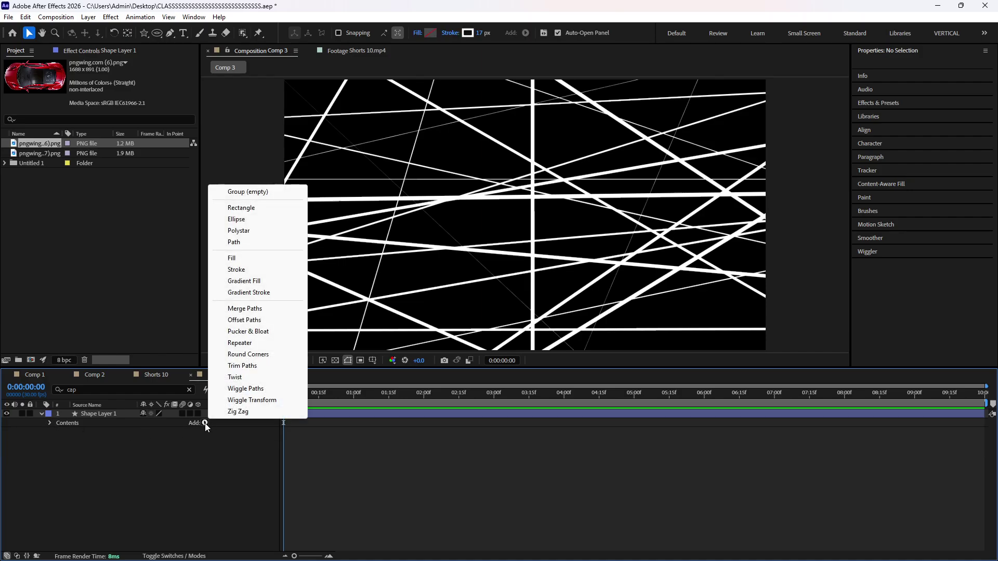
click(243, 366)
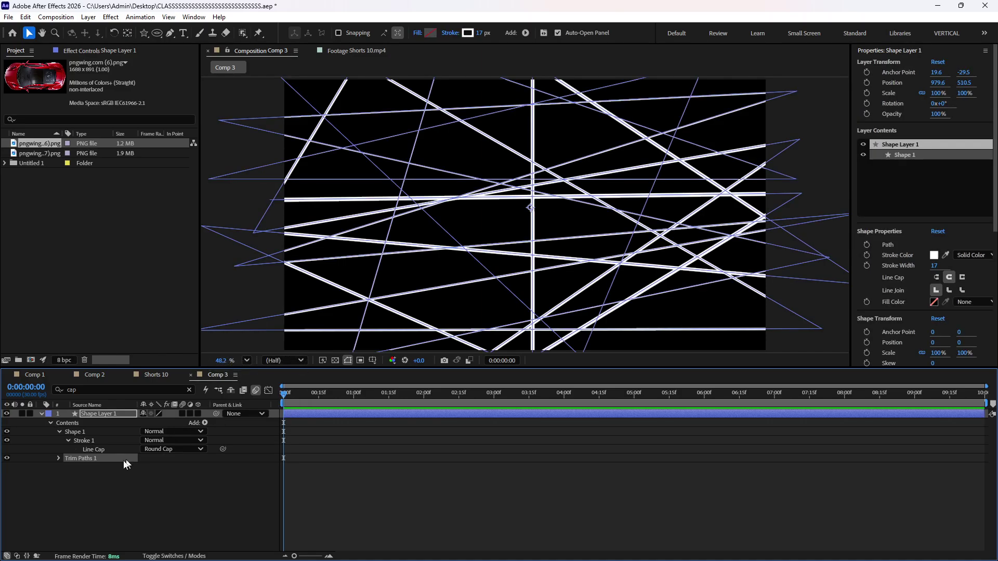
- Keyframe the Trim Paths End from 0% at the first frame to 100% at 0:00:01:20
click(57, 457)
drag(148, 476, 199, 459)
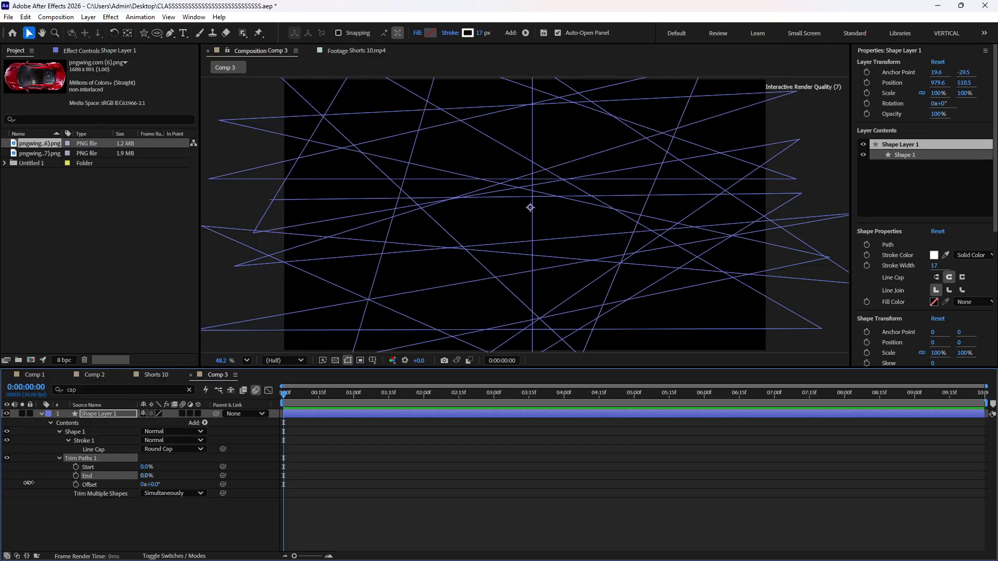
click(76, 475)
drag(286, 401, 400, 401)
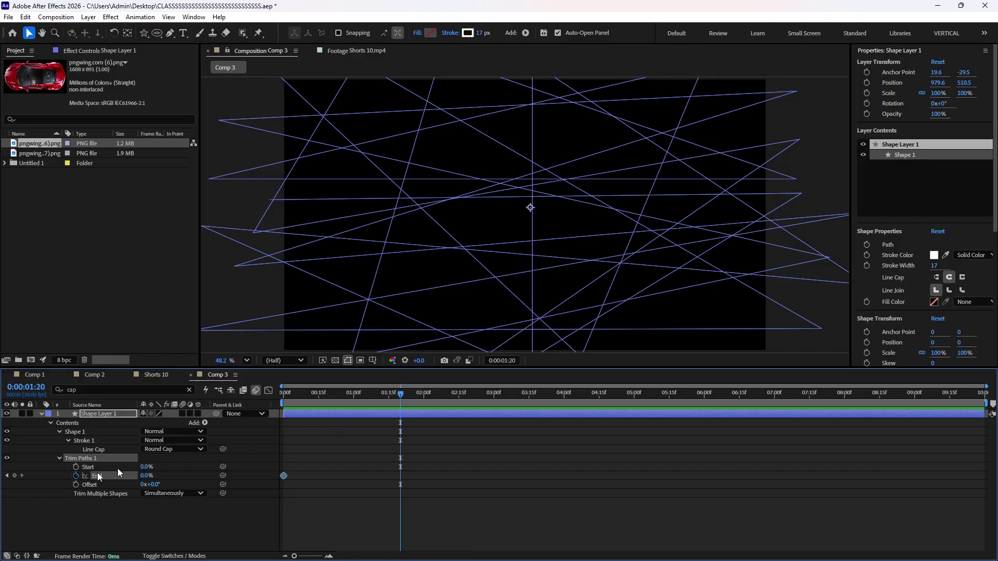
drag(144, 477, 196, 477)
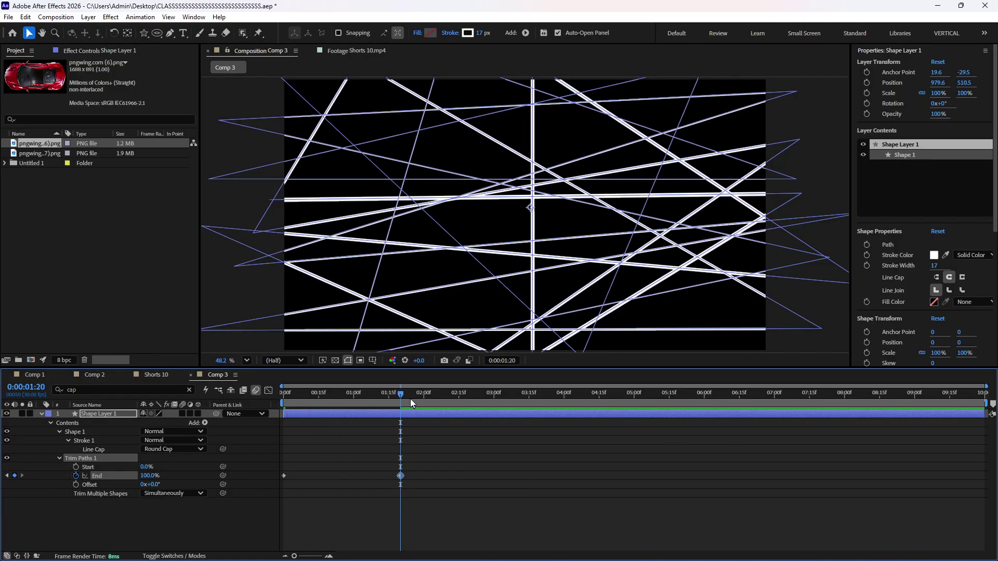
- Preview the Trim Paths End animation from the first frame
key(Home)
click(503, 450)
key(space)
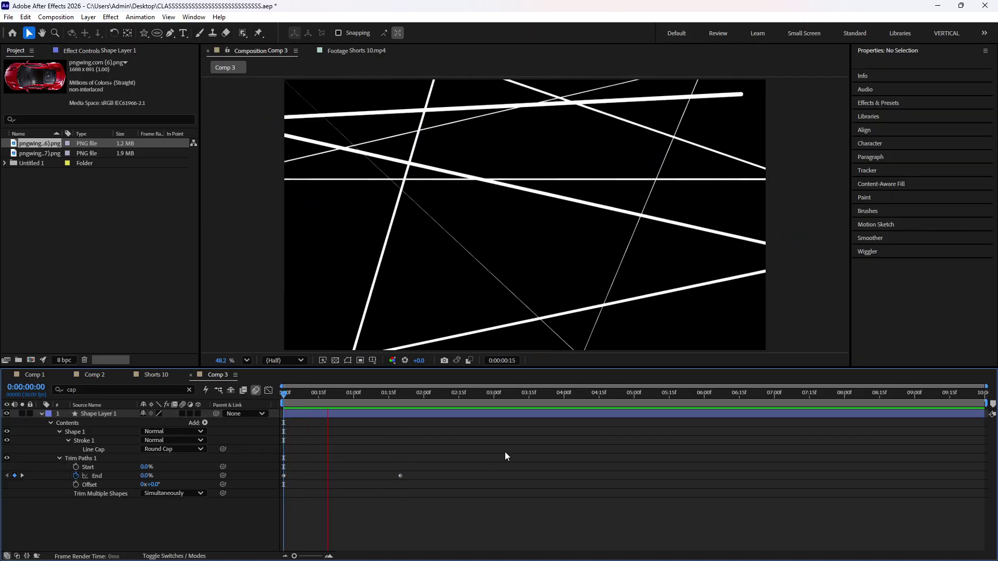
key(space)
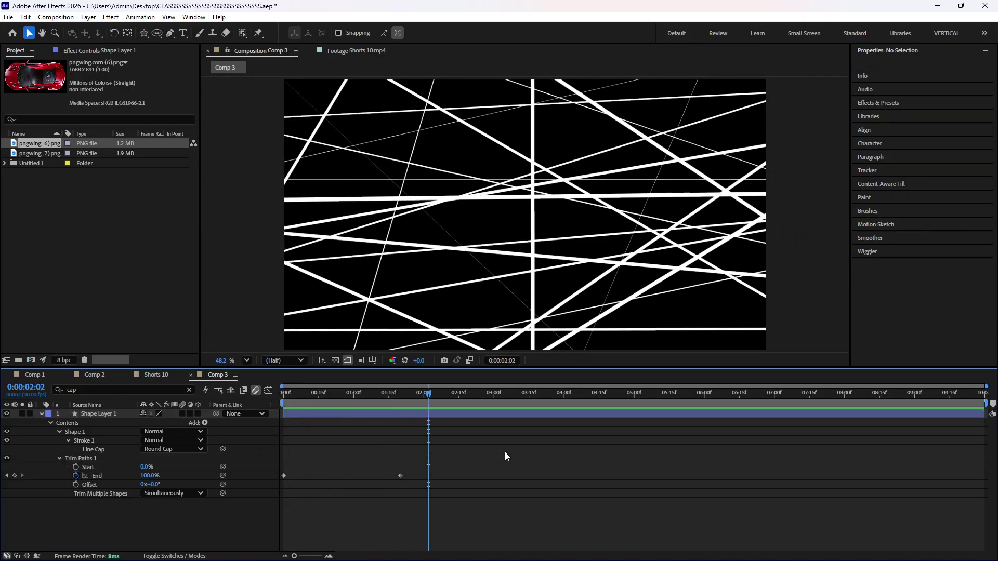
- Keyframe the Trim Paths Start from 0% shortly after the first frame to 100% at 0:00:01:23
mouse_move(380, 394)
mouse_down()
mouse_move(284, 393)
mouse_move(408, 413)
mouse_up()
click(76, 466)
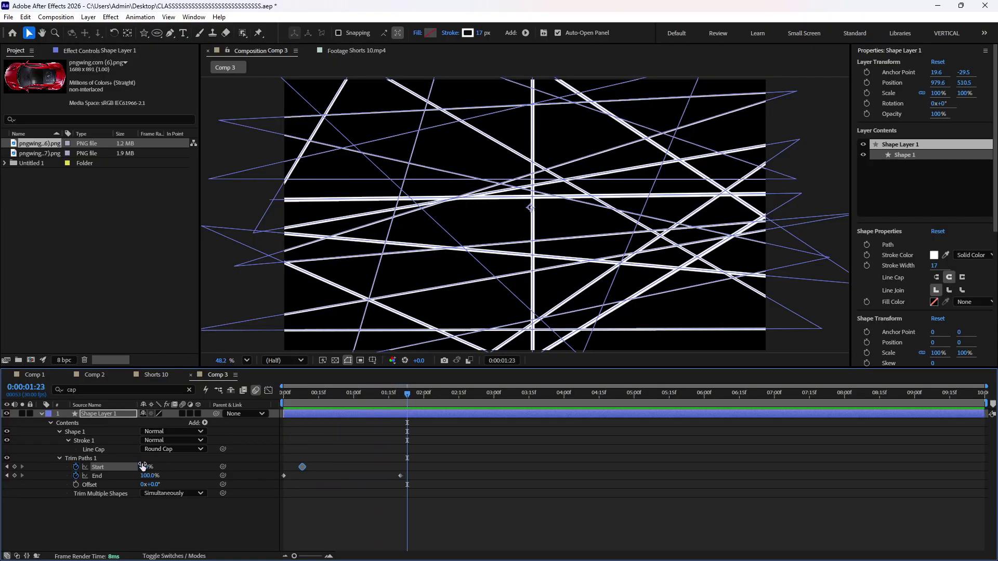
drag(143, 467, 491, 465)
- Preview the lines drawing on and trailing off from the first frame, stopping partway through the animation
key(Home)
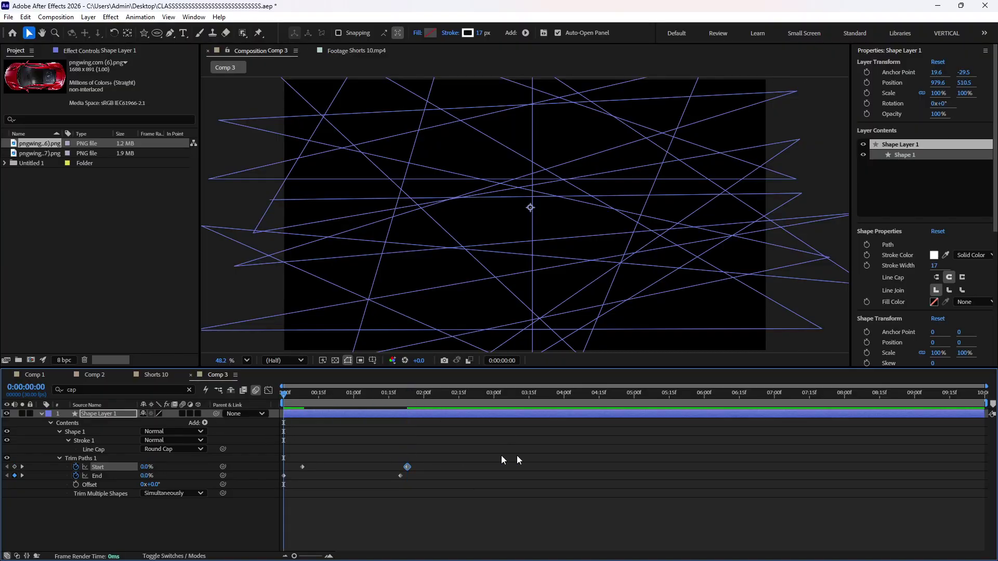
click(541, 459)
key(space)
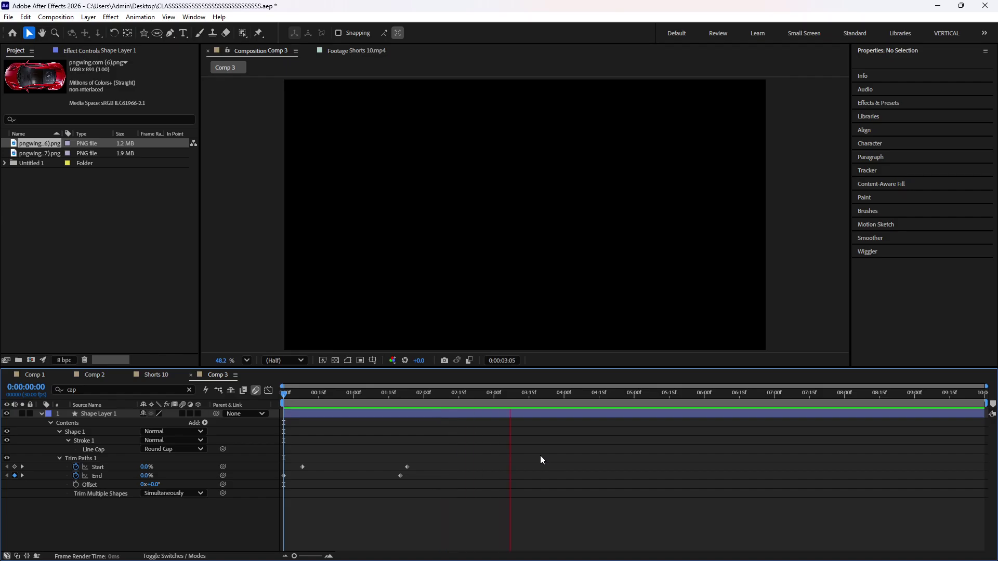
drag(385, 398, 267, 398)
key(space)
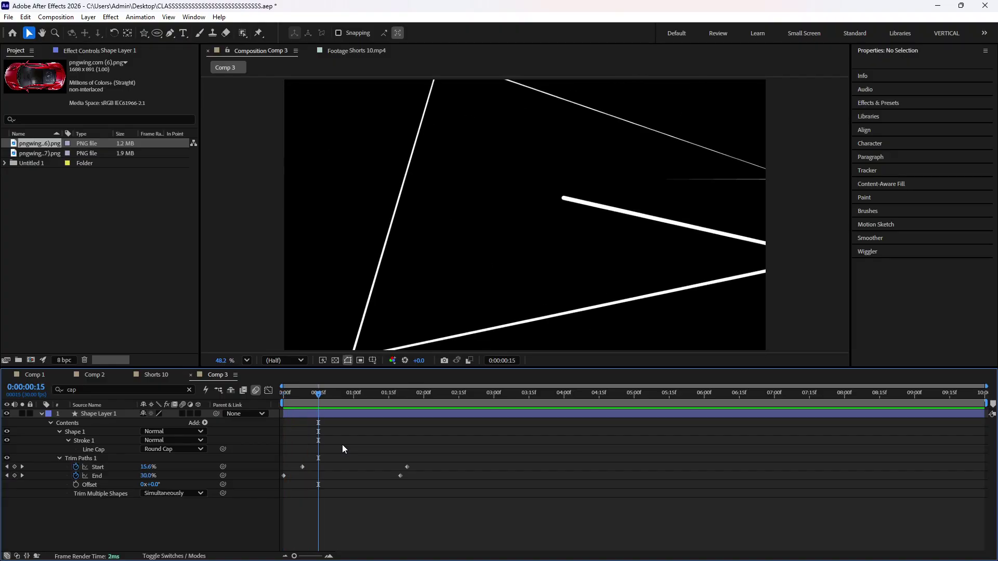
- Apply the Deep Glow 2 effect to the shape layer and set its Exposure to 0.83
click(372, 415)
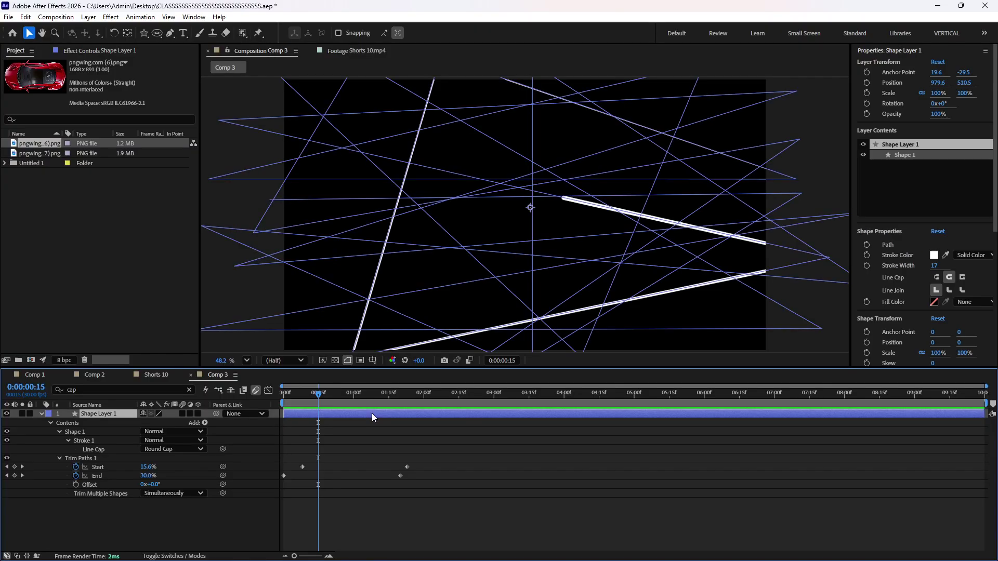
key(ctrl+space)
text(deep)
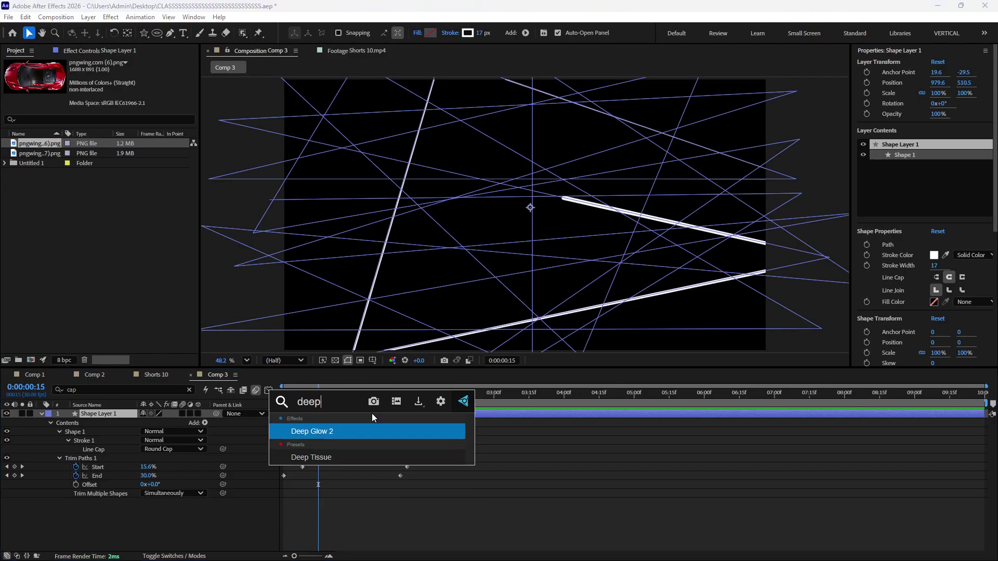
key(Return)
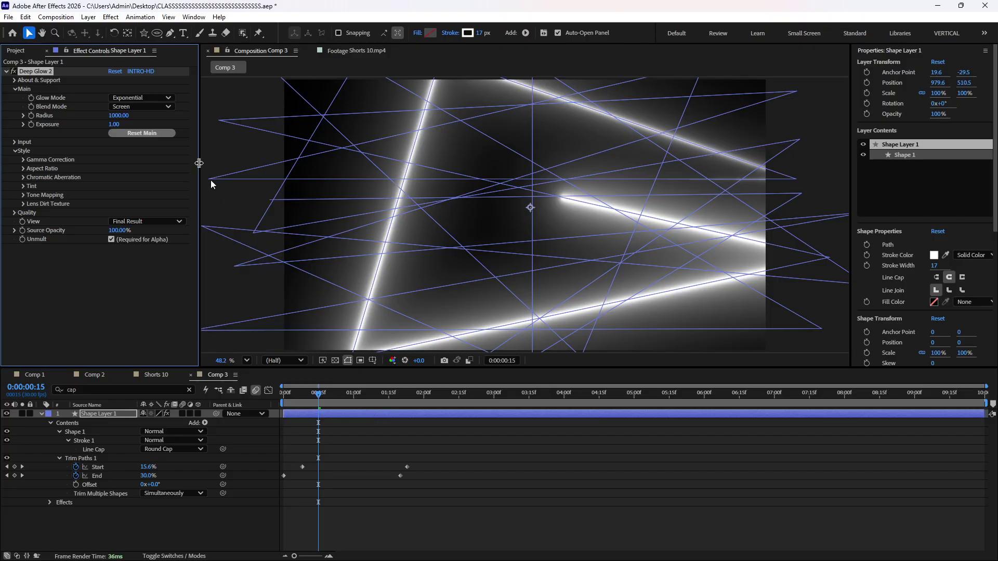
drag(113, 124, 36, 134)
- Set the shape layer's stroke colour to cyan 00D8FF
click(468, 33)
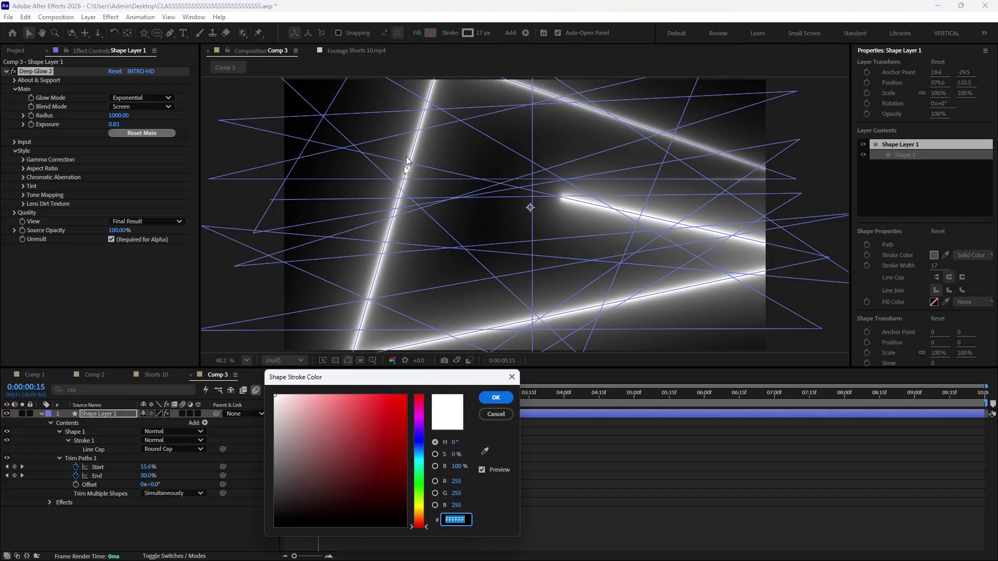
click(419, 458)
drag(400, 436, 407, 395)
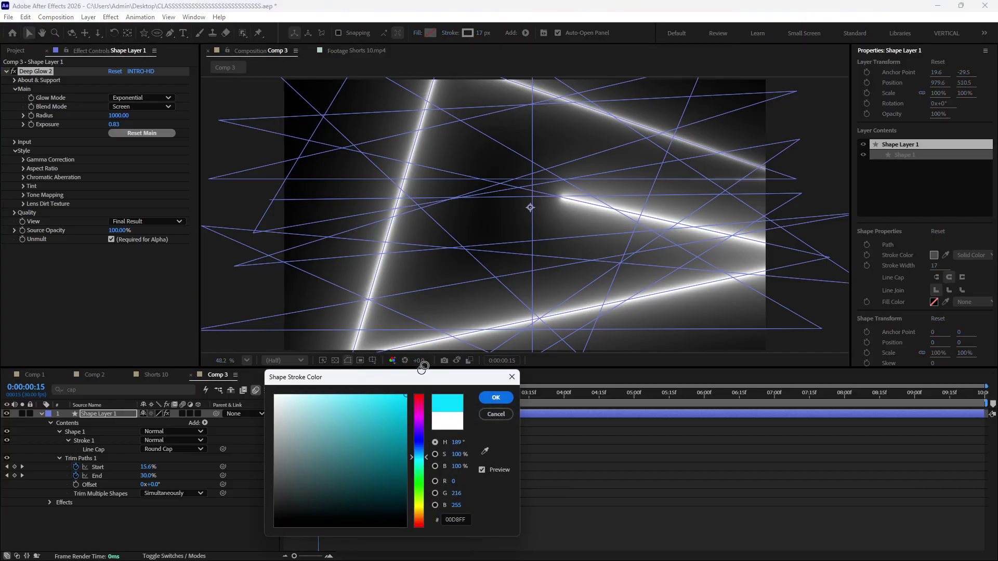
click(495, 398)
- Play back the glowing cyan lines with the layer deselected
click(538, 510)
key(space)
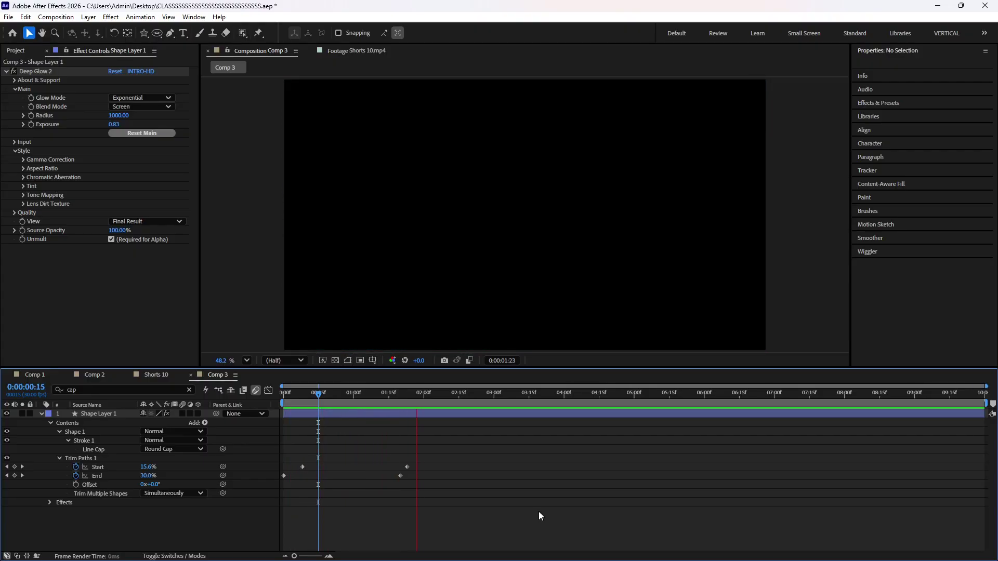
key(space)
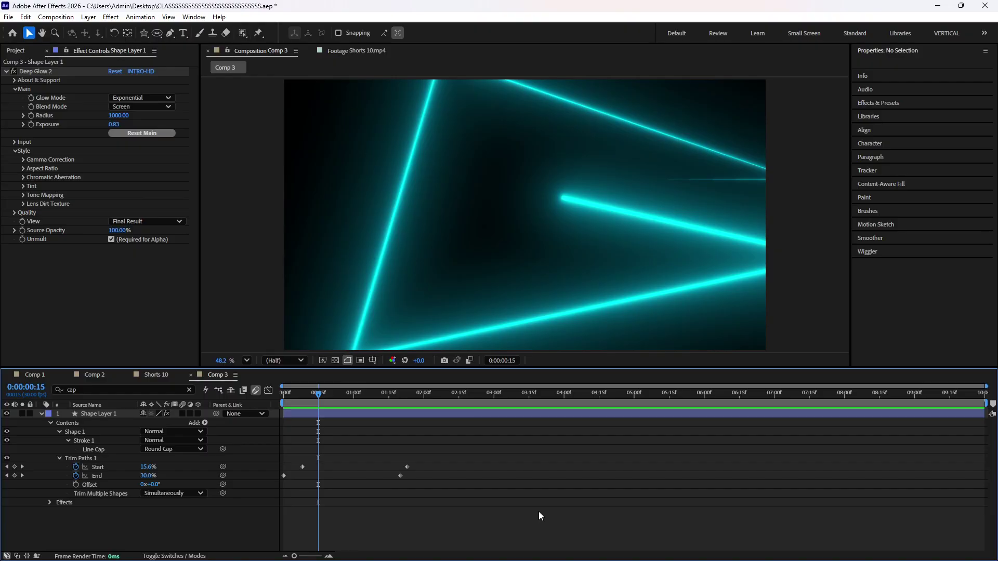
key(space)
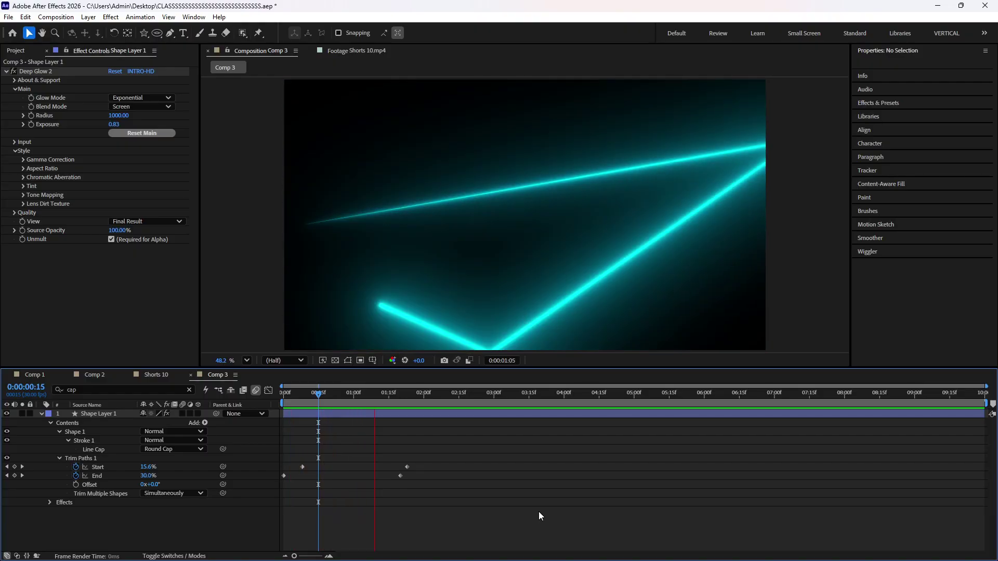
- Change the shape layer's stroke colour to yellow FFC600
click(402, 414)
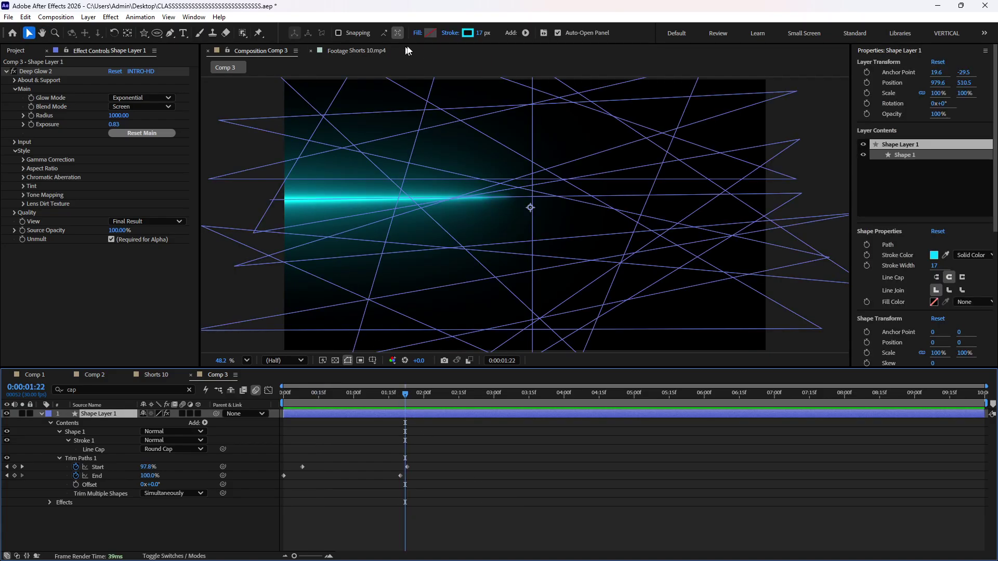
click(466, 33)
drag(422, 472, 422, 510)
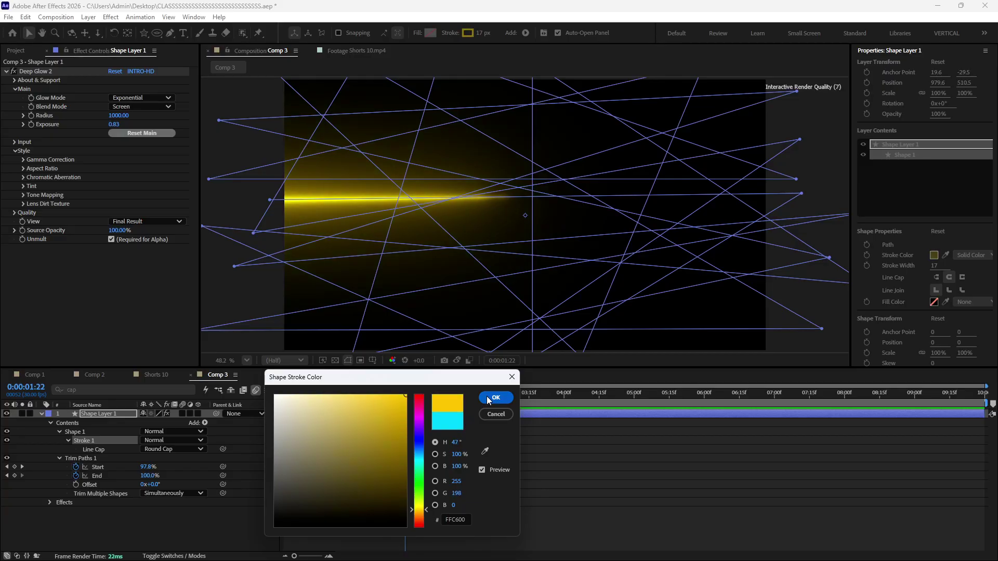
click(495, 398)
- Deselect the layer and play the glowing yellow line animation several times to judge its speed
click(436, 507)
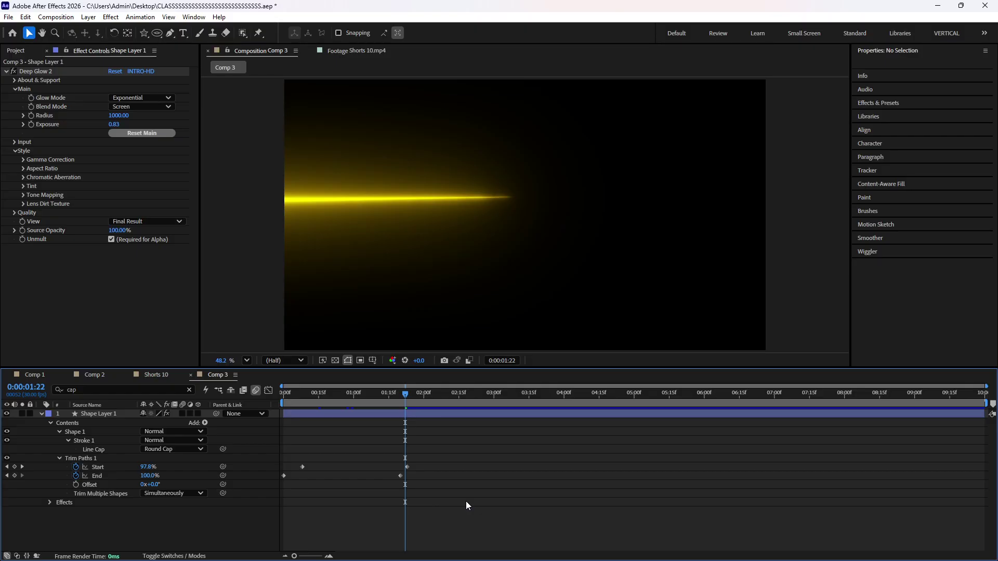
key(space)
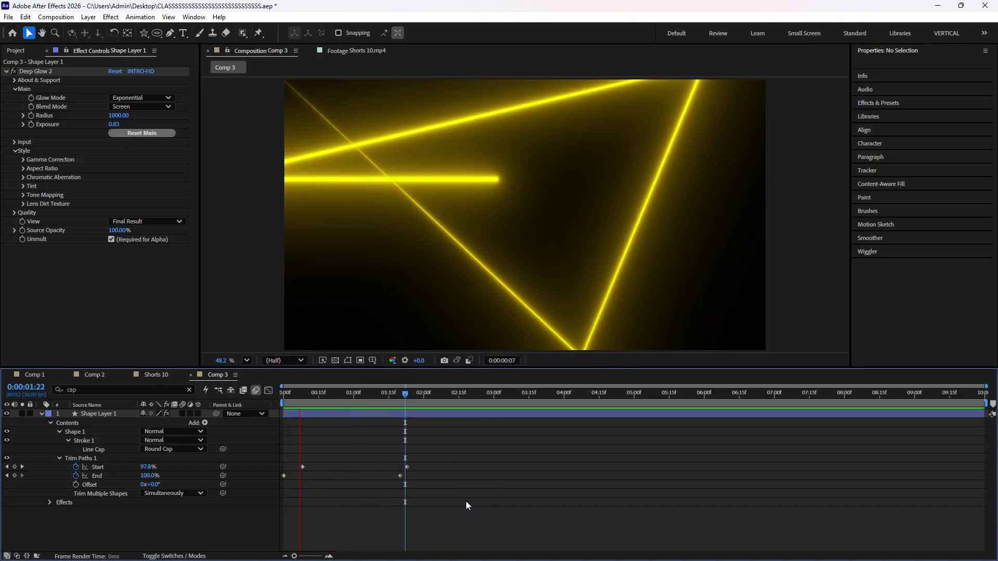
key(space)
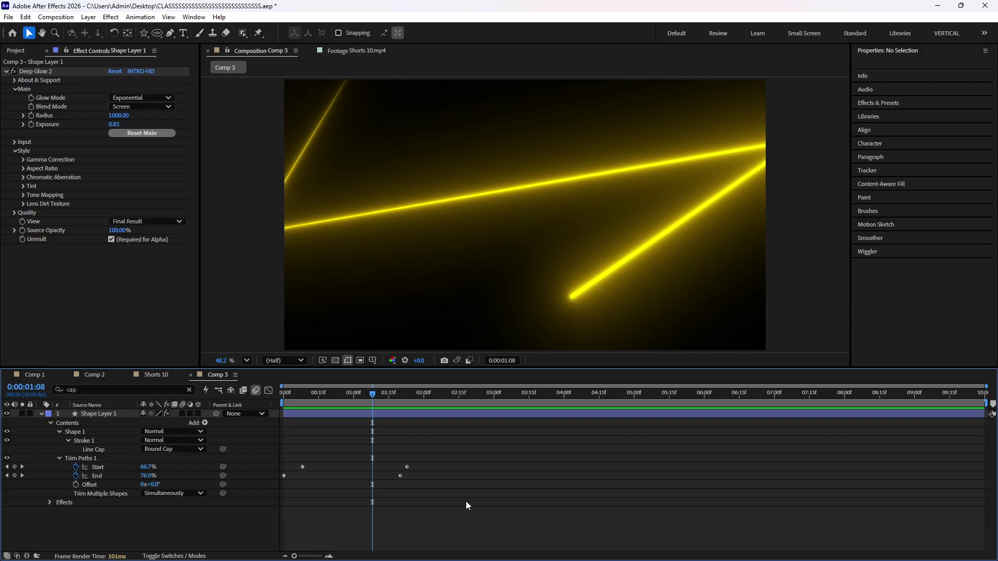
key(space)
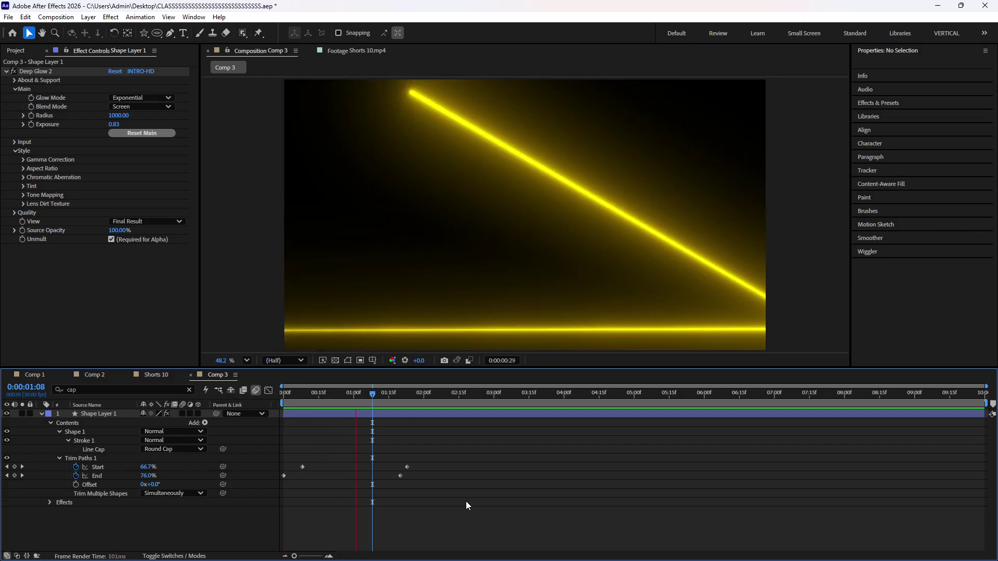
key(space)
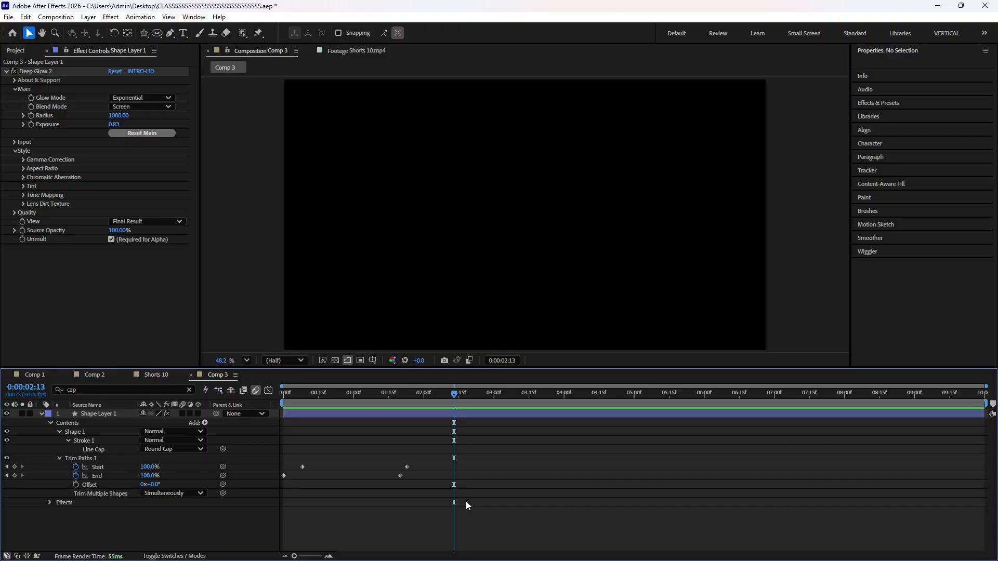
key(space)
key(space)
key(space)
key(space)
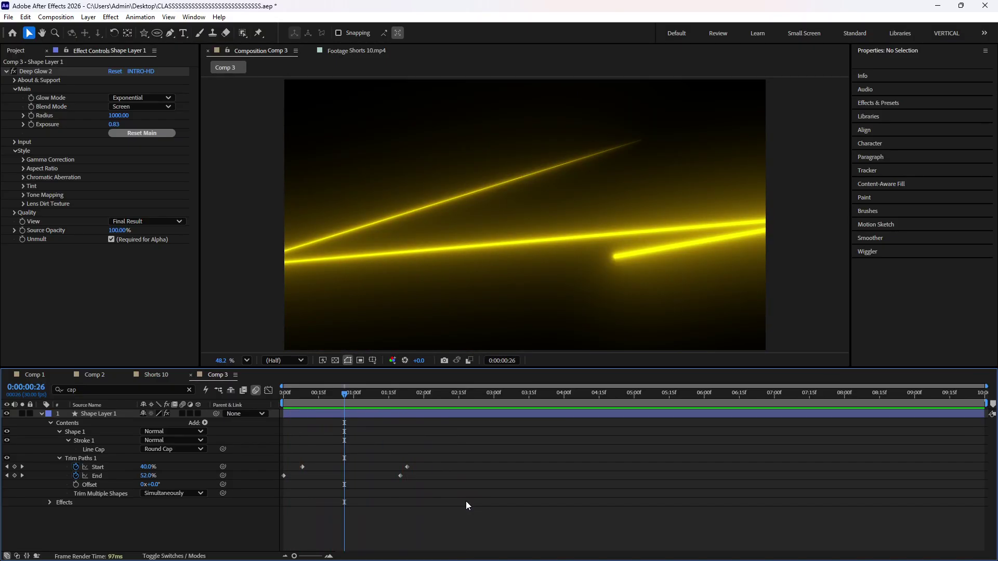
- Move the last Trim Paths Start and End keyframes earlier together, placing the End keyframe at 0:00:00:28
drag(452, 451, 364, 506)
drag(407, 467, 355, 469)
click(418, 475)
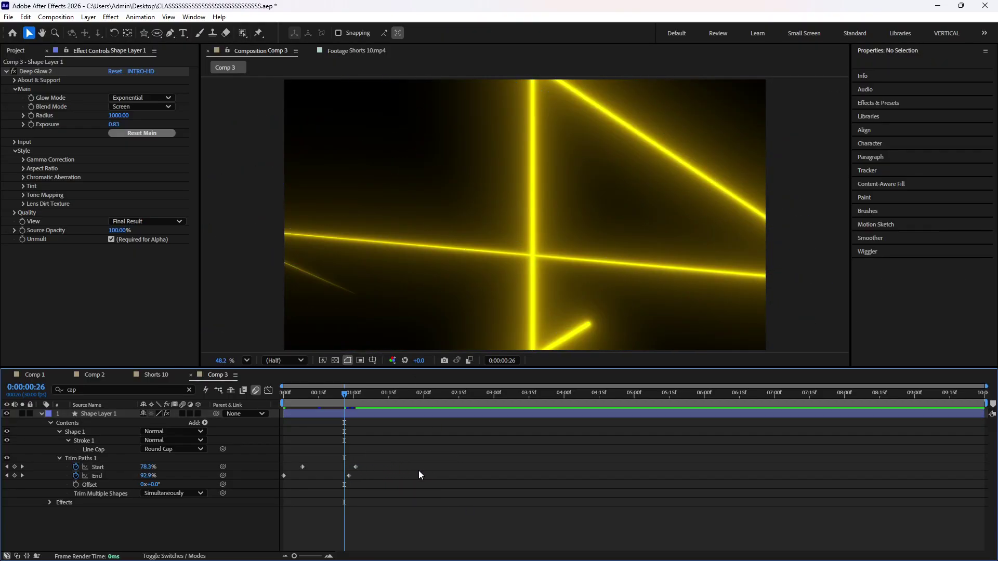
- Turn on motion blur for the shape layer and preview the animation from the first frame
click(183, 413)
key(Home)
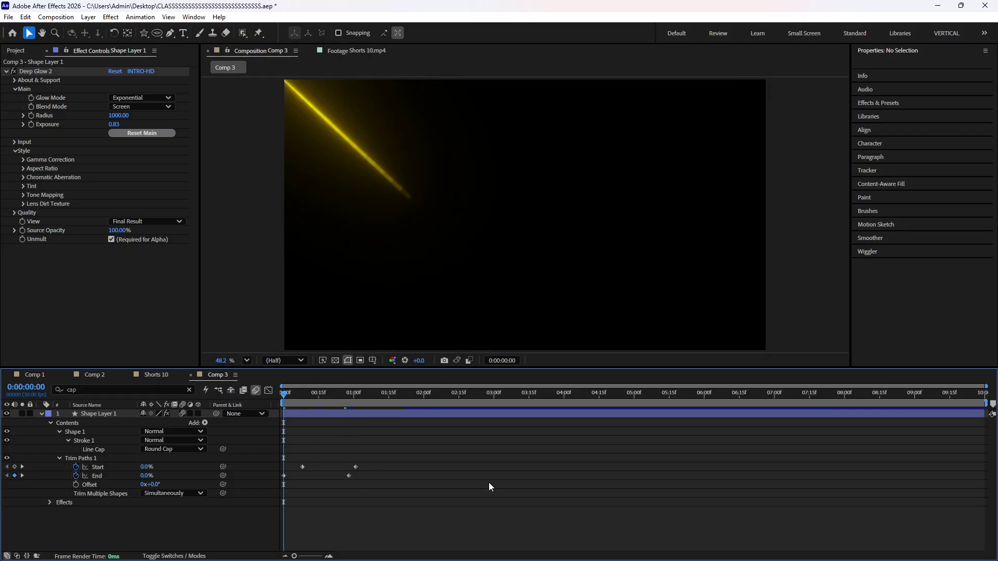
key(space)
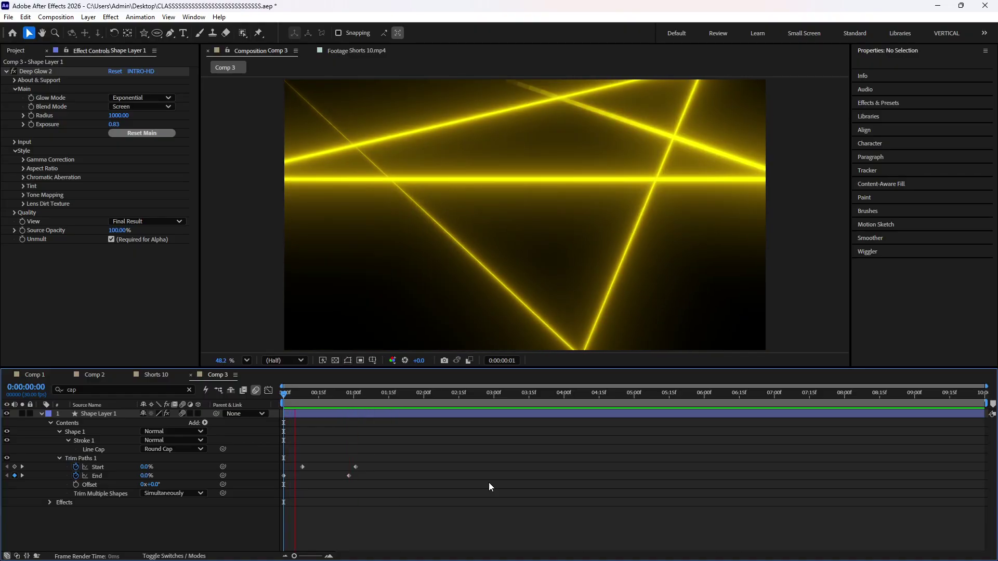
key(space)
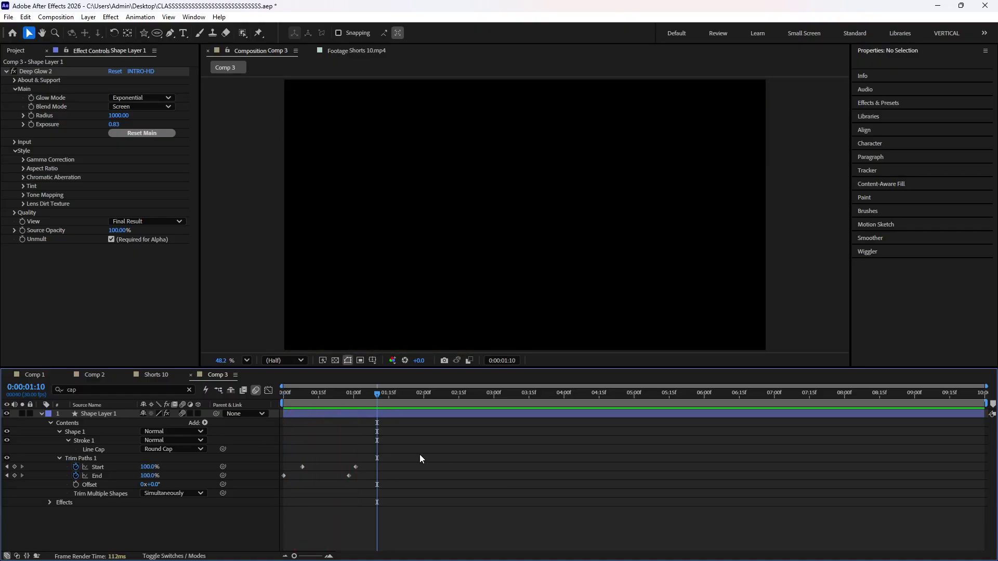
- End the work area at about 0:00:01:02 and play back the shortened range
mouse_move(367, 398)
mouse_down()
mouse_move(323, 397)
mouse_move(358, 398)
mouse_up()
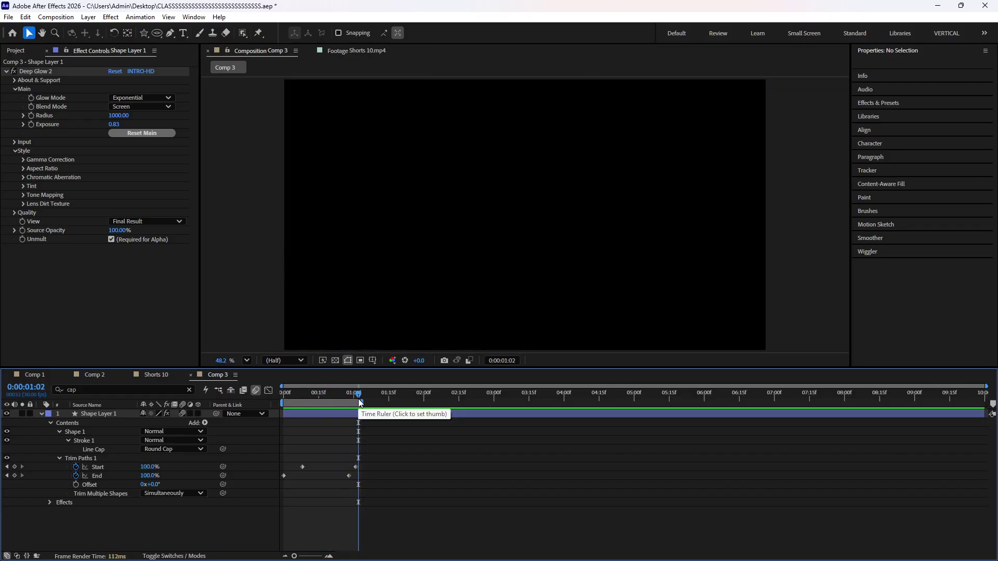
key(space)
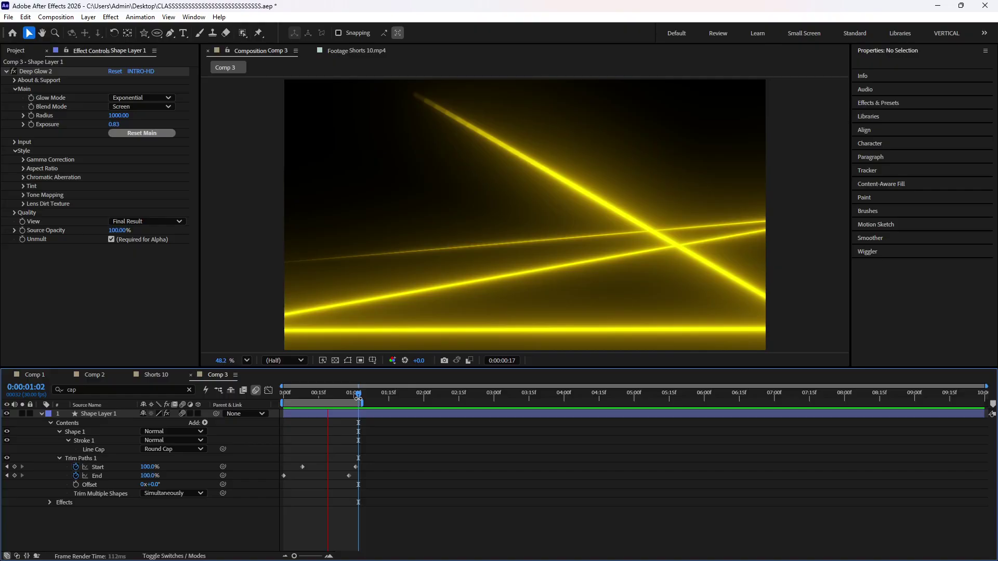
key(space)
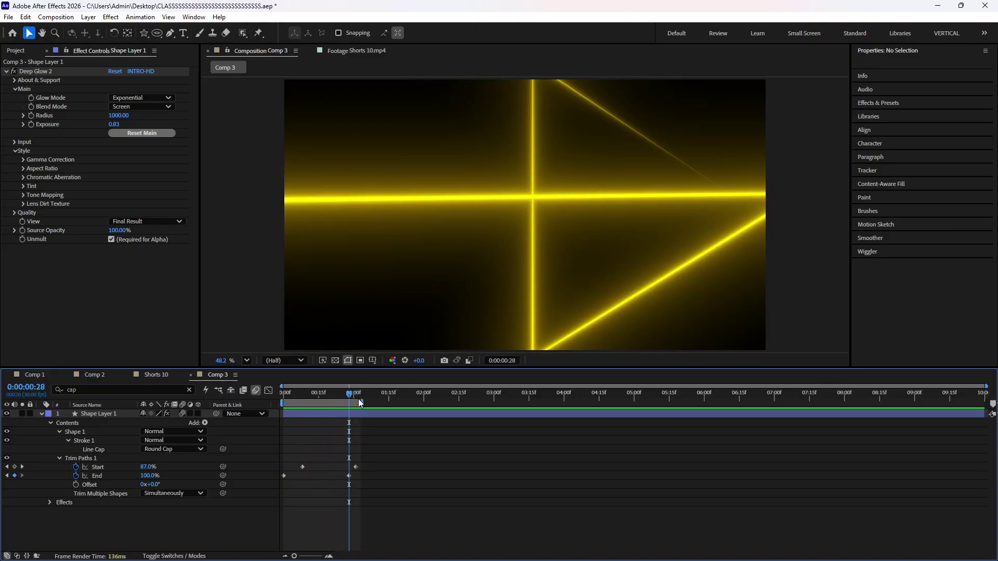